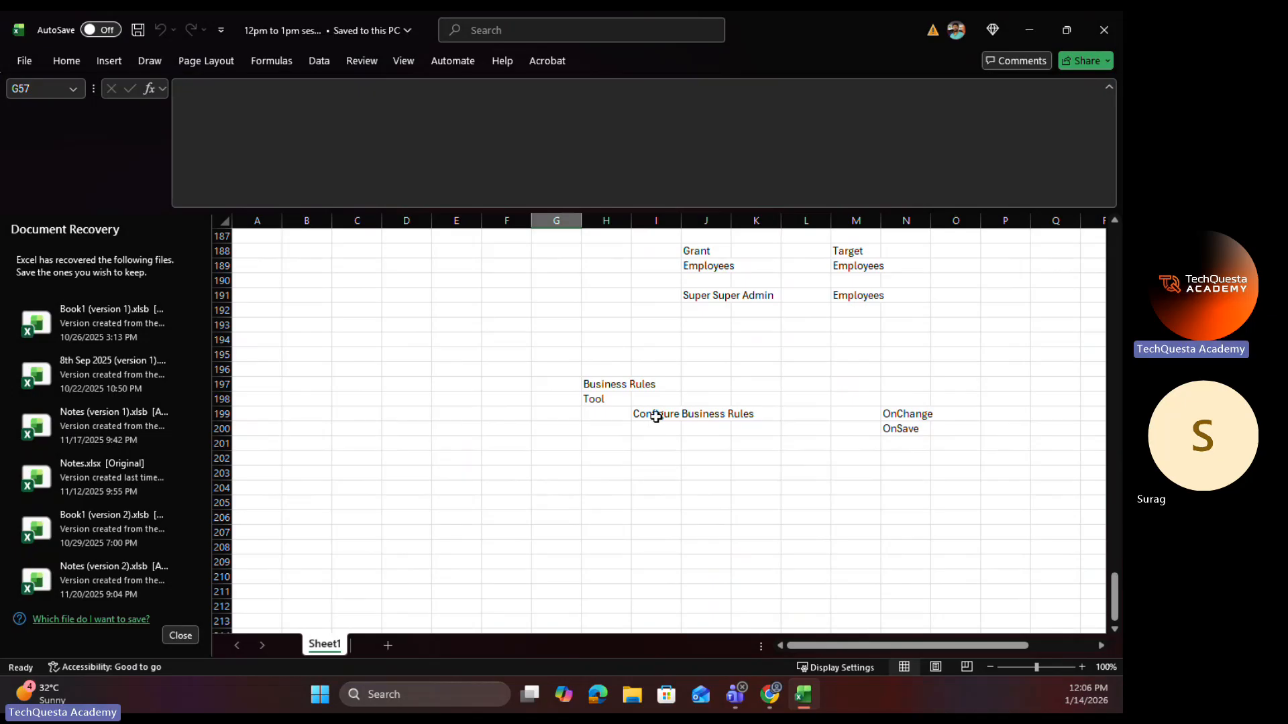
Step: Close the Document Recovery list and remove the recovered files
click(656, 416)
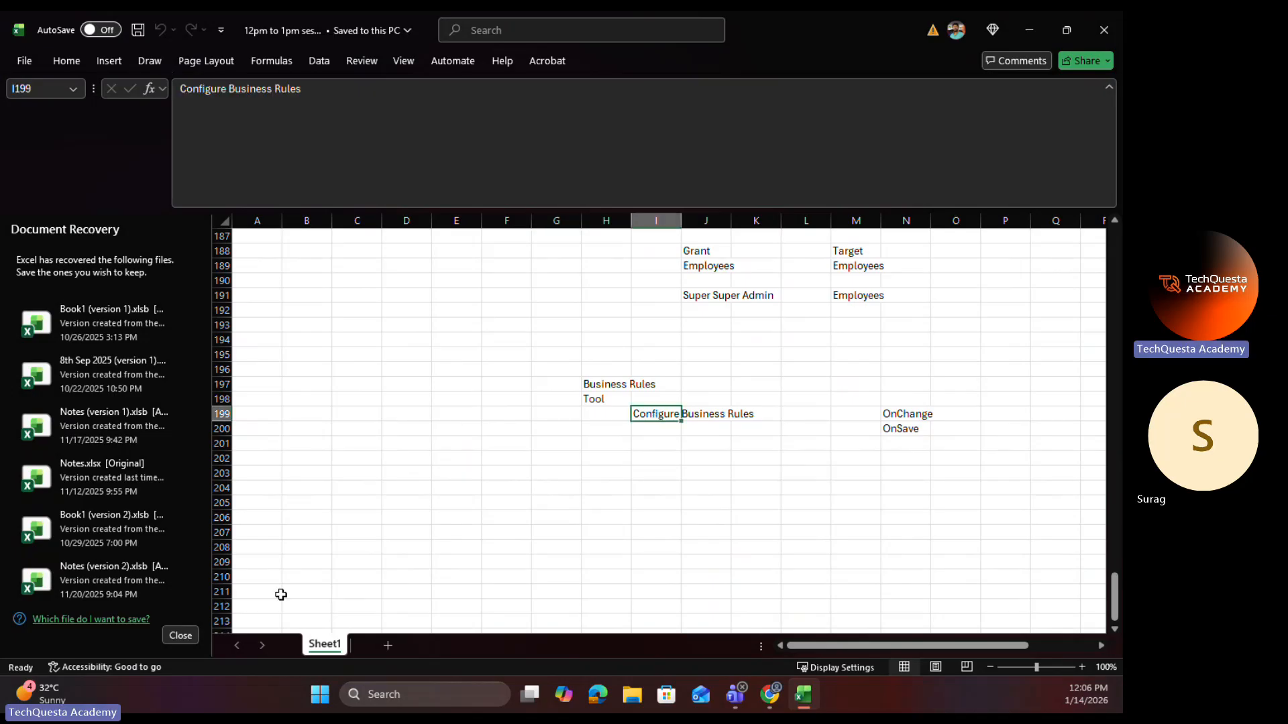
click(176, 636)
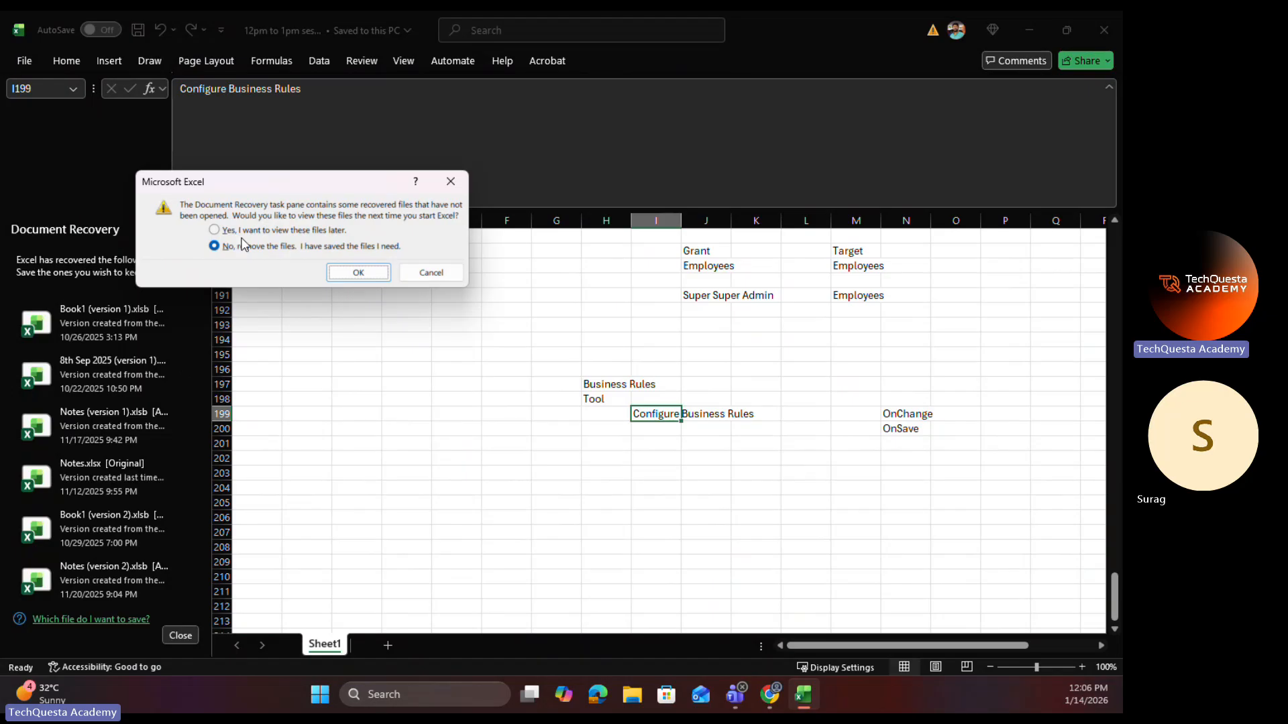
click(348, 274)
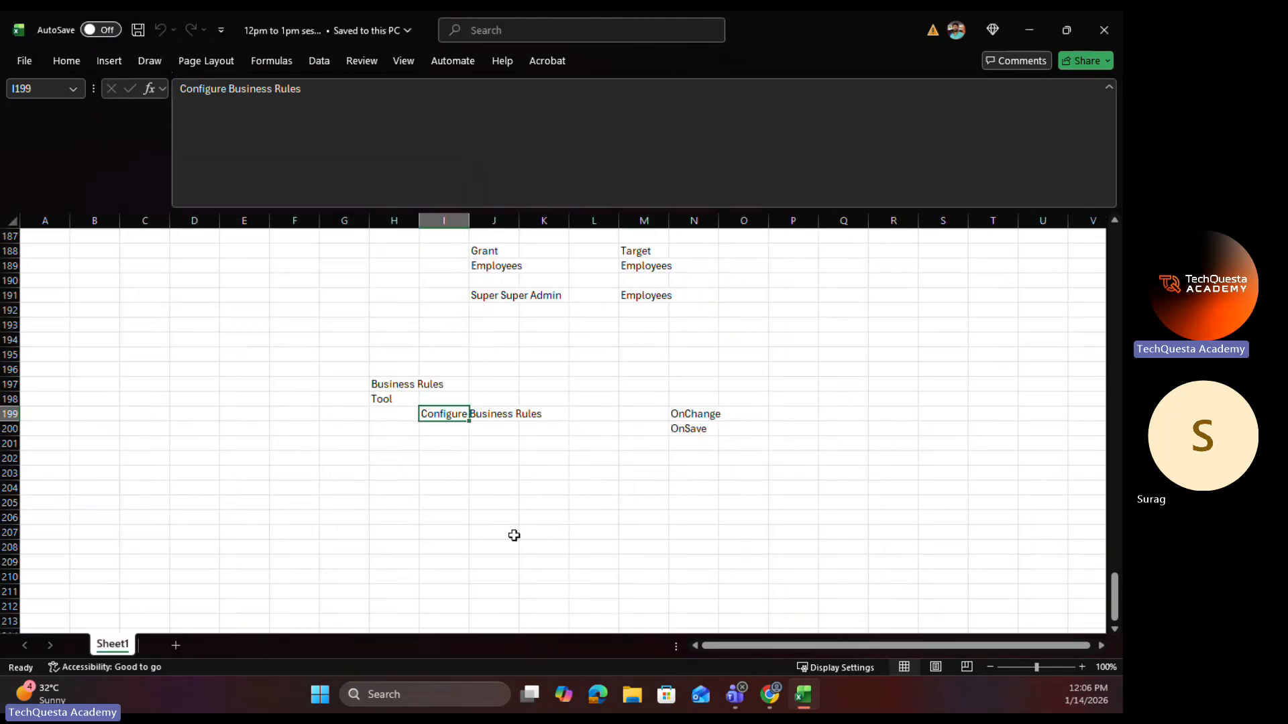
Step: Add OnView in cell N201, directly below OnSave in the Business Rules notes
click(639, 482)
click(679, 414)
click(683, 430)
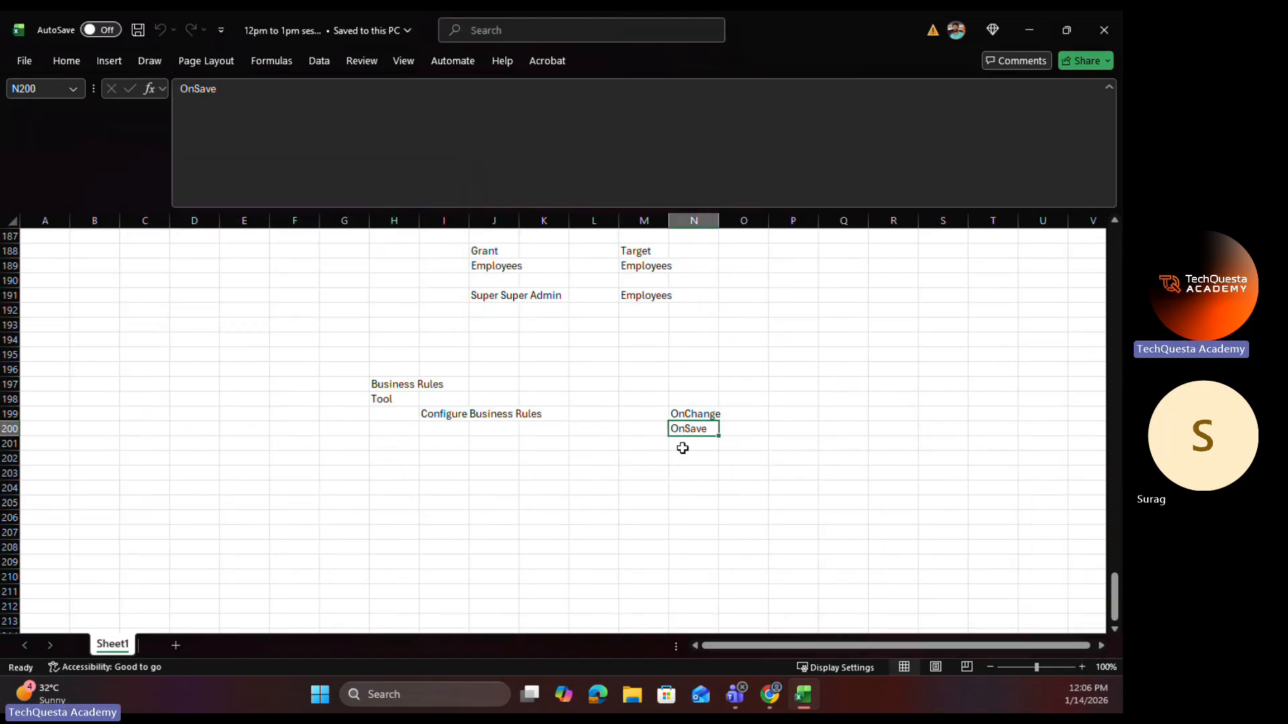
click(683, 448)
text(OnView)
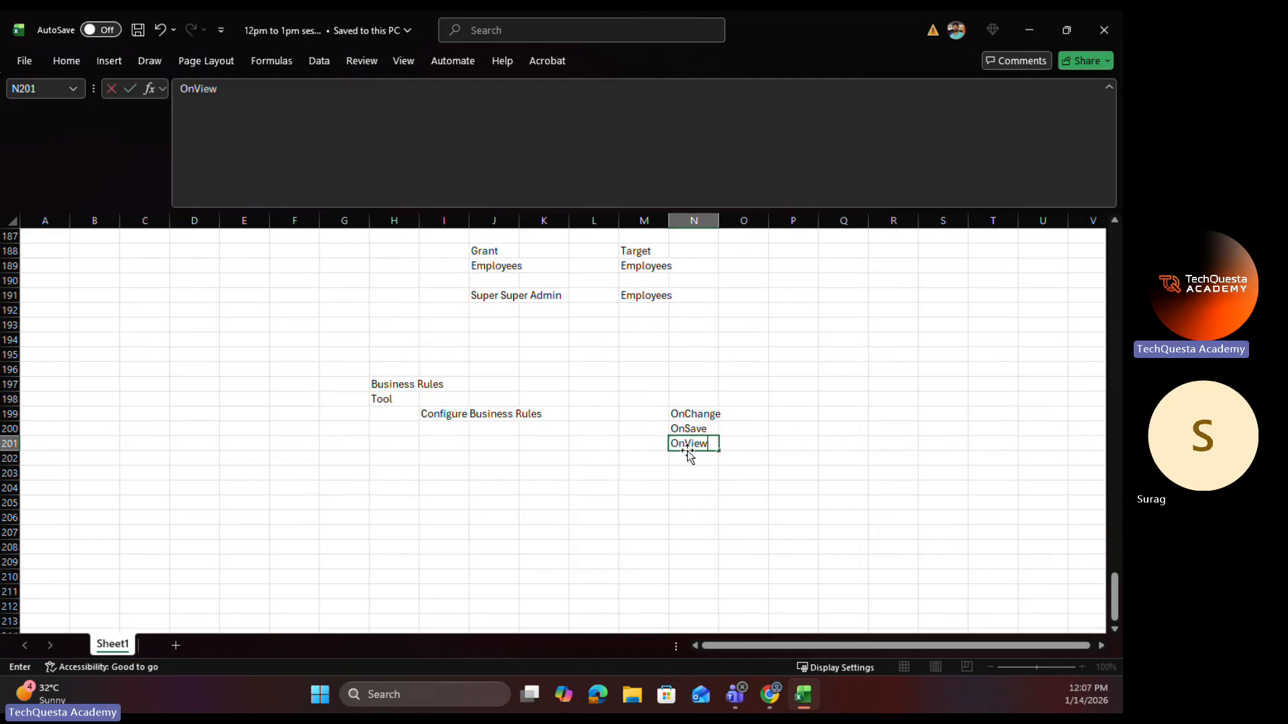
click(752, 471)
click(710, 413)
click(786, 412)
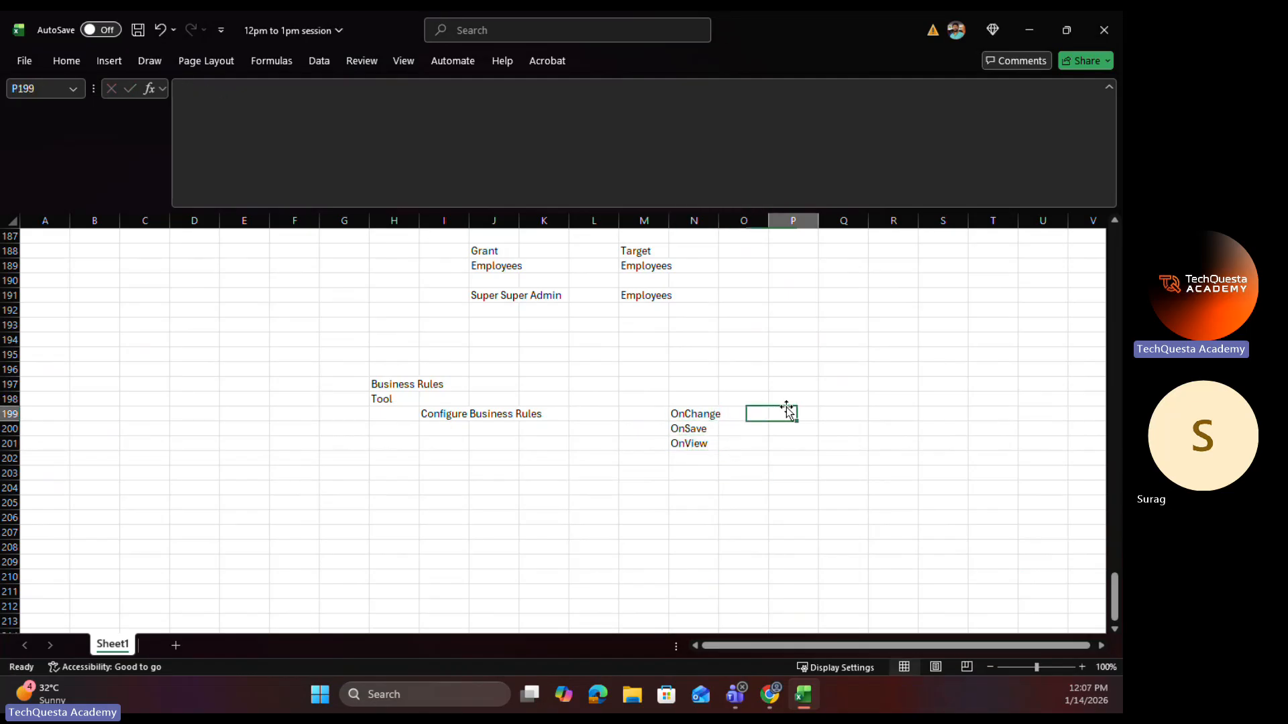
click(457, 416)
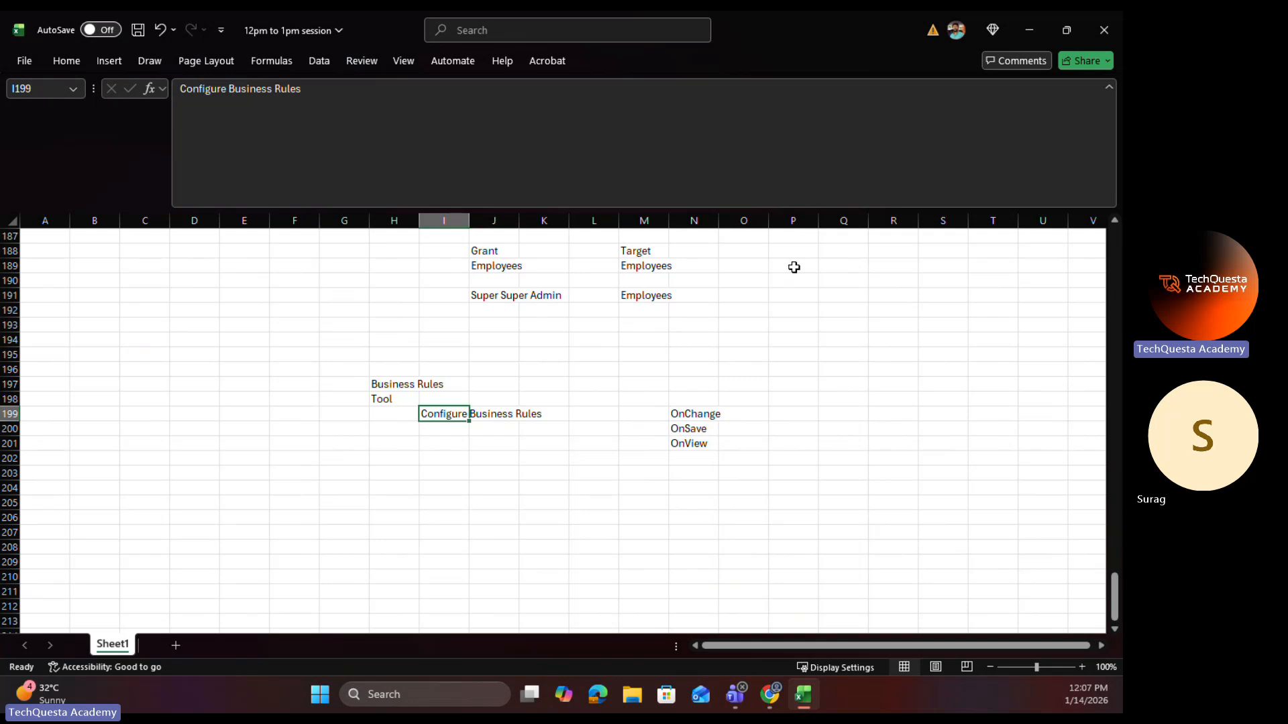
Step: Switch to SuccessFactors, find the employee by name, and show the Personal Information section of the employee's profile
click(1037, 28)
click(532, 98)
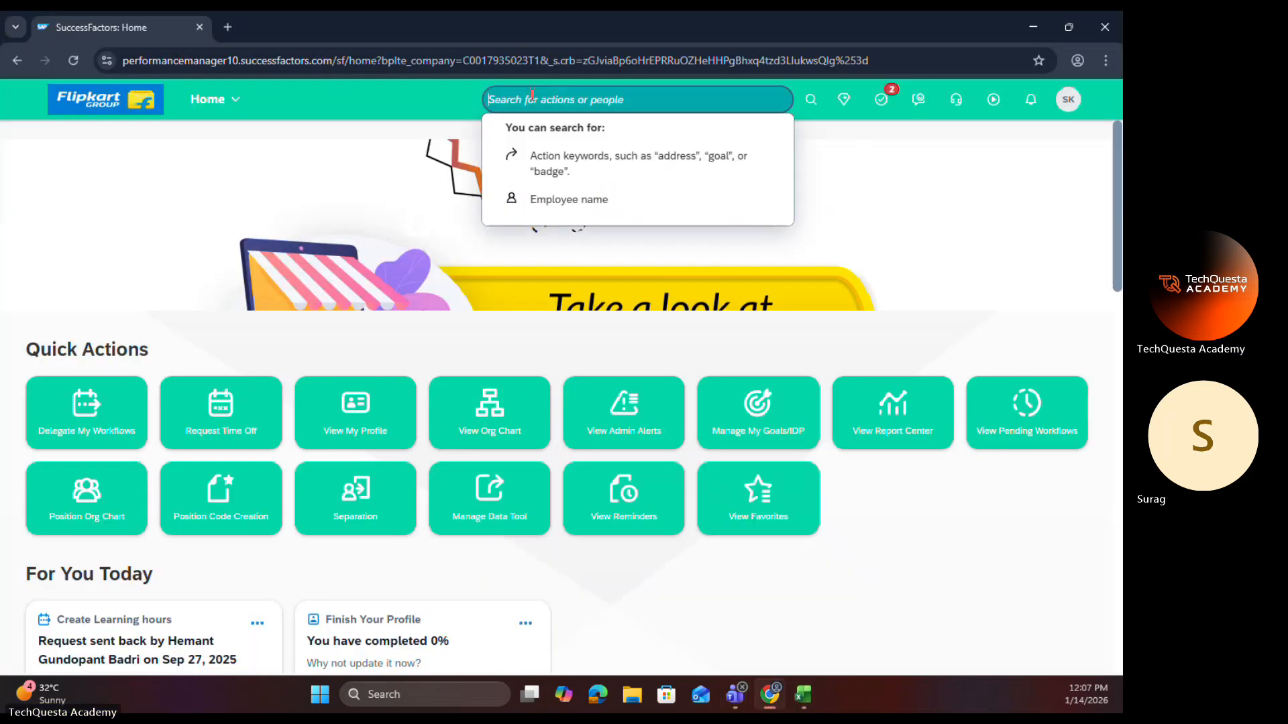
text(ganesh)
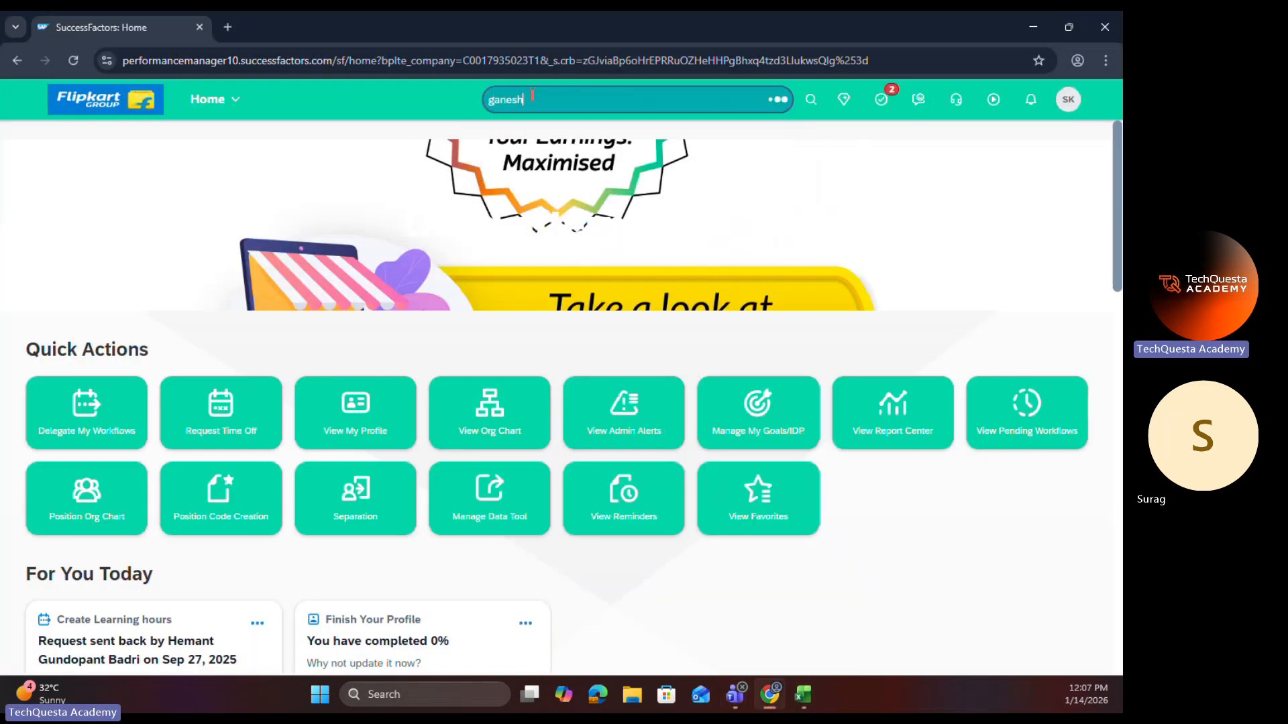
click(542, 171)
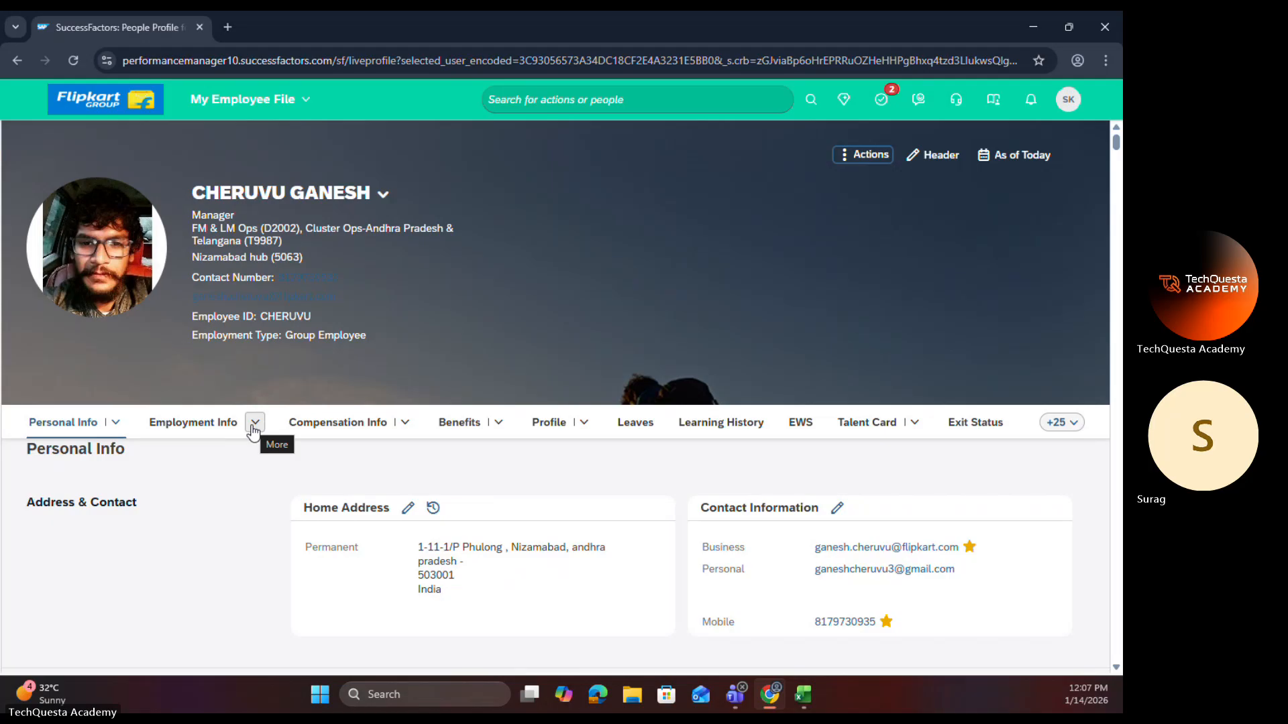
click(115, 423)
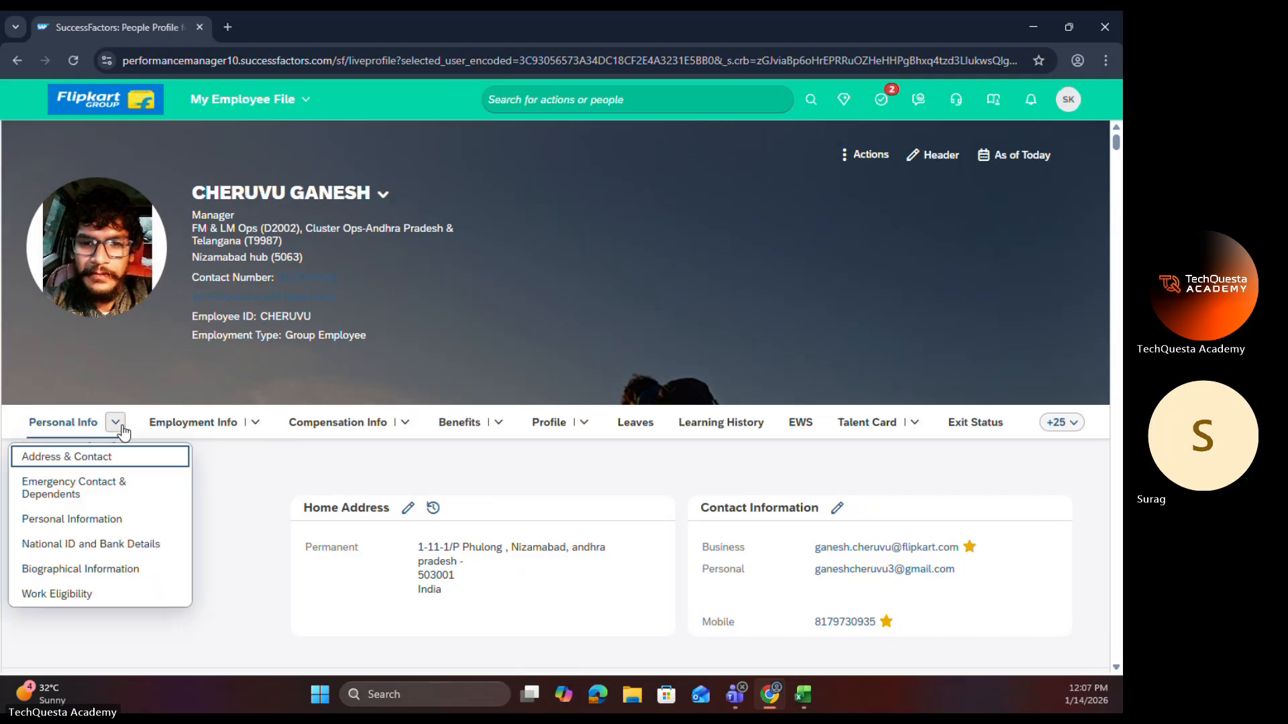
click(124, 527)
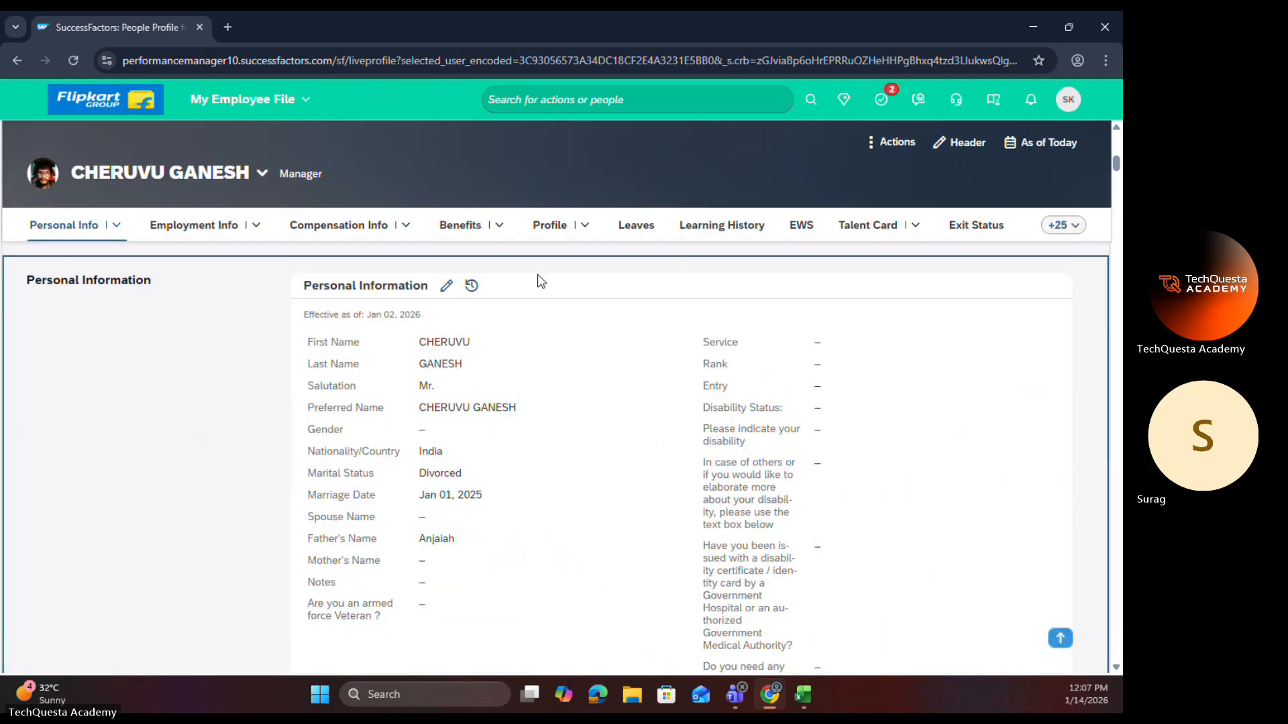
click(446, 286)
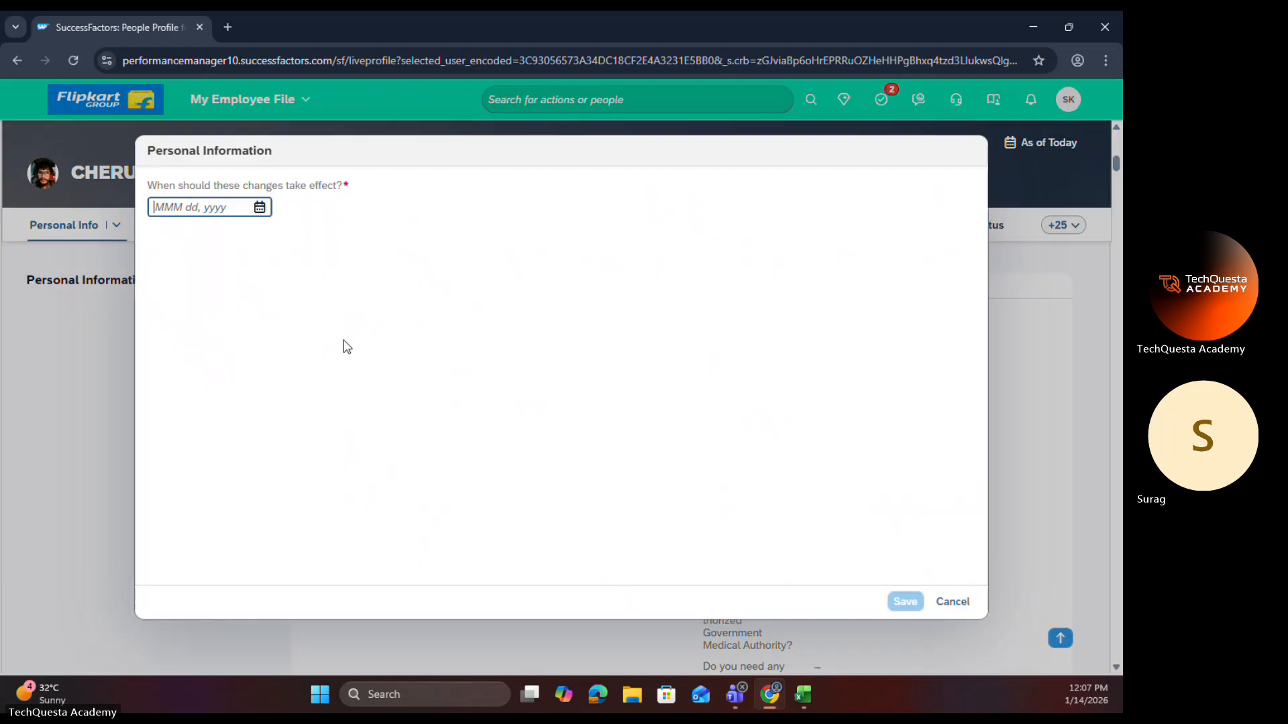
click(260, 207)
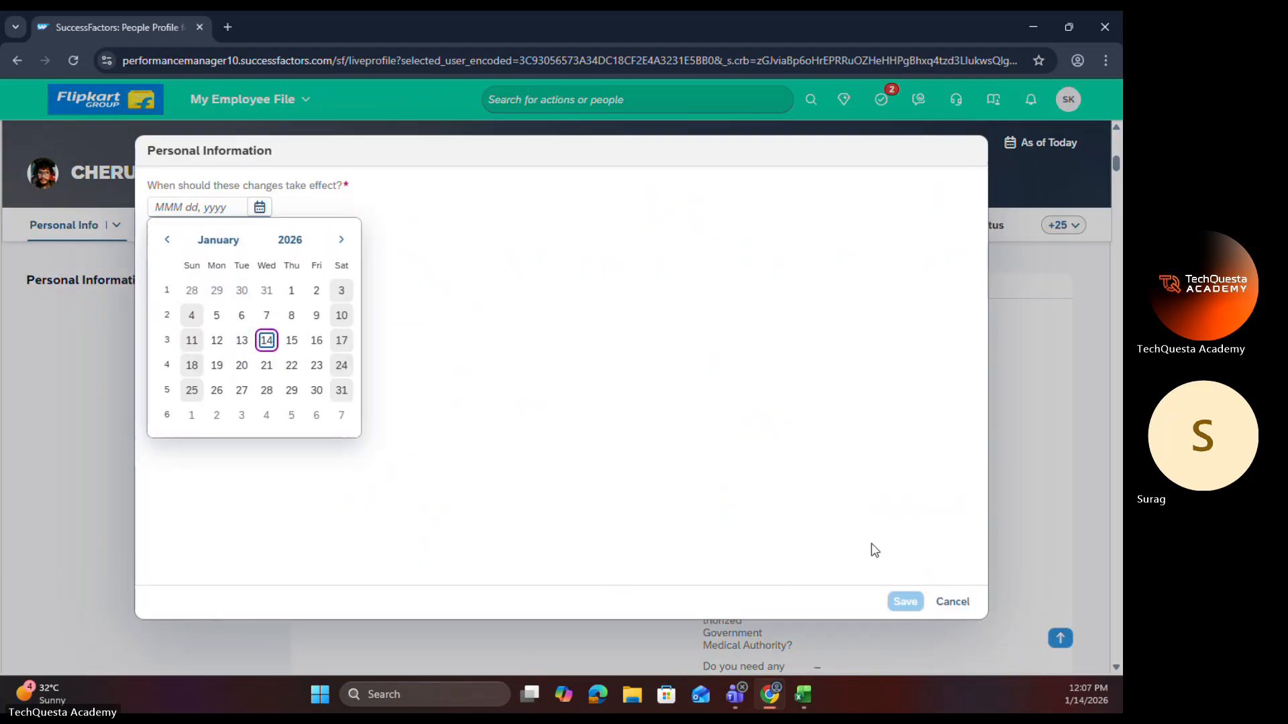
click(955, 611)
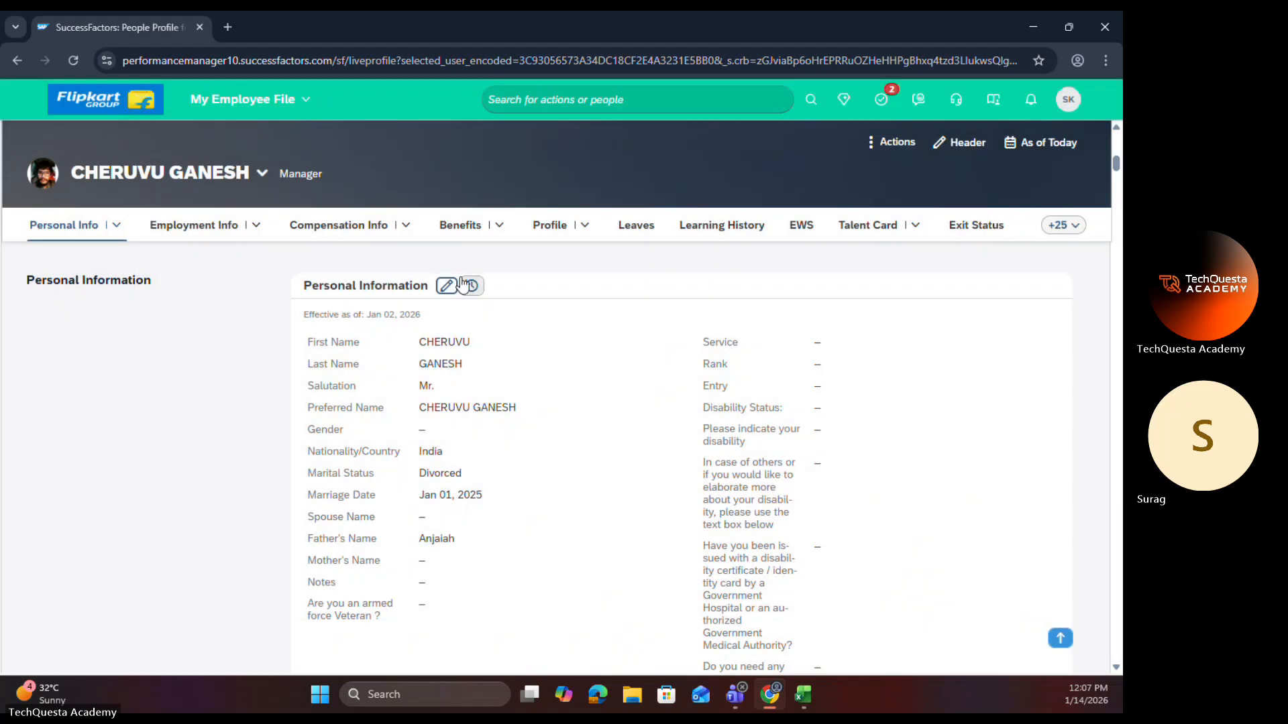
Step: Delete the Jan 01, 2026, Jan 02, 2026 and Jan 01, 2025 records from the Personal Information change history
click(472, 285)
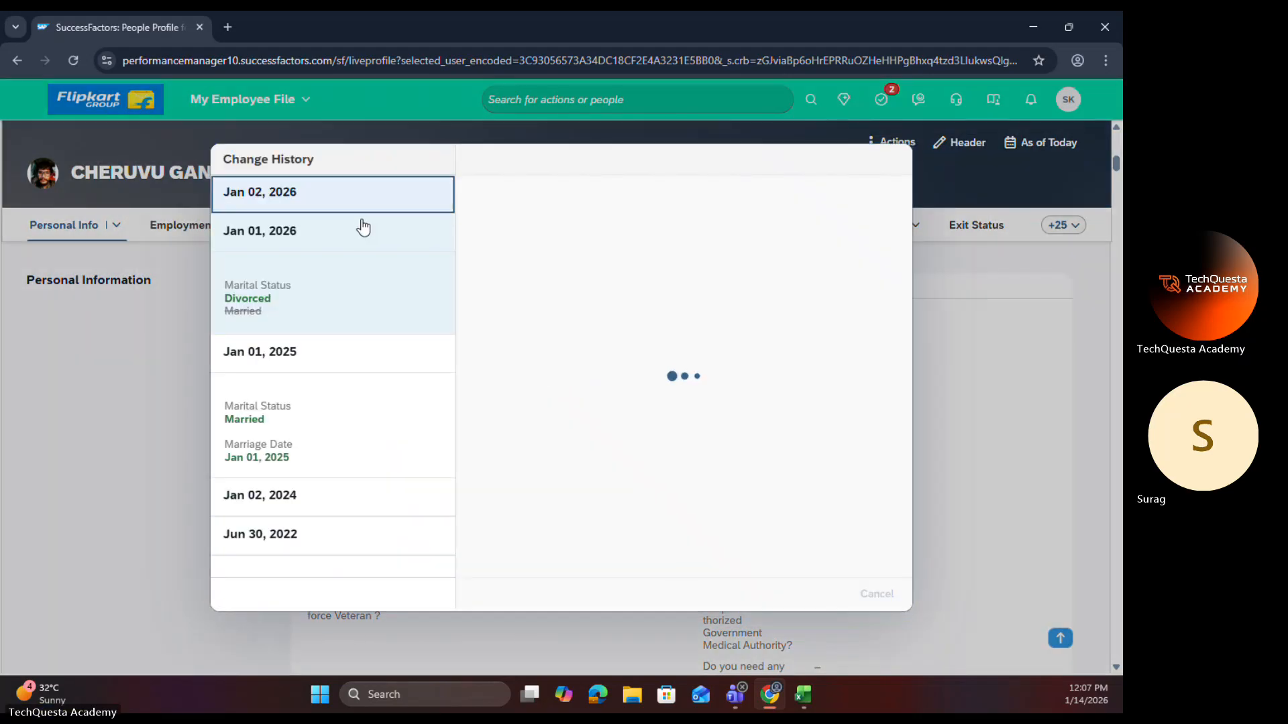
click(358, 230)
click(825, 594)
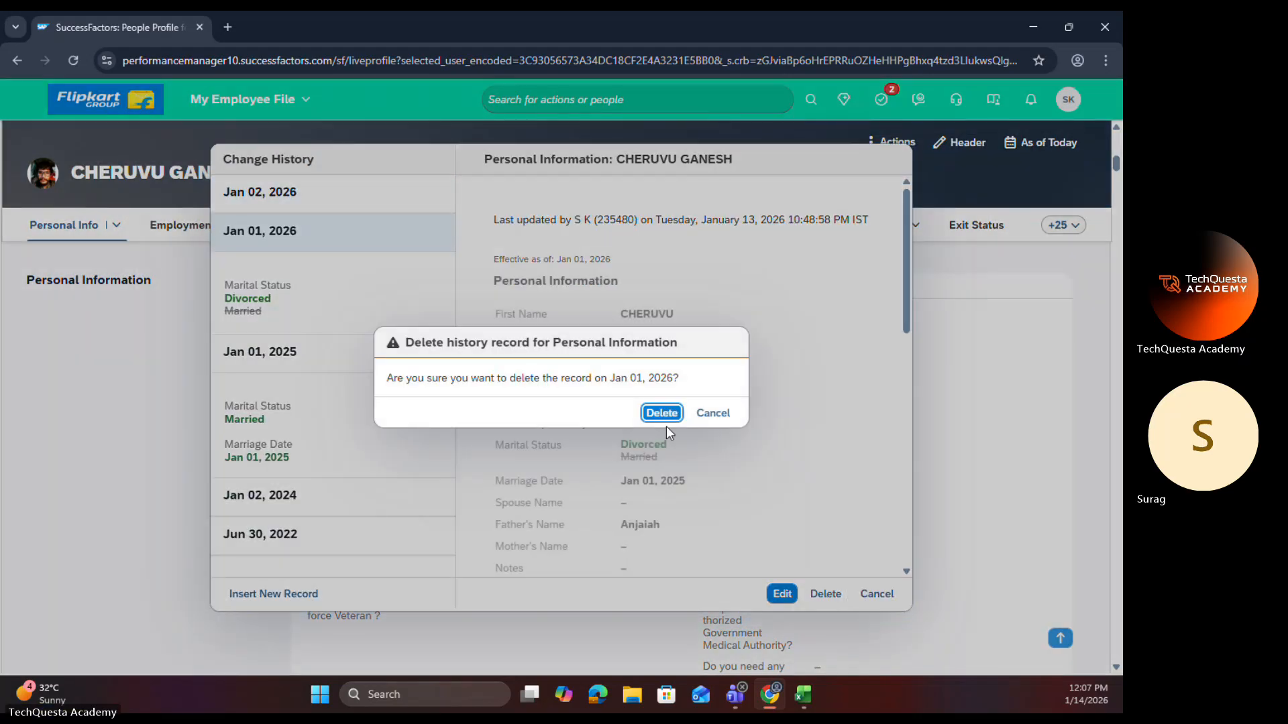
click(661, 412)
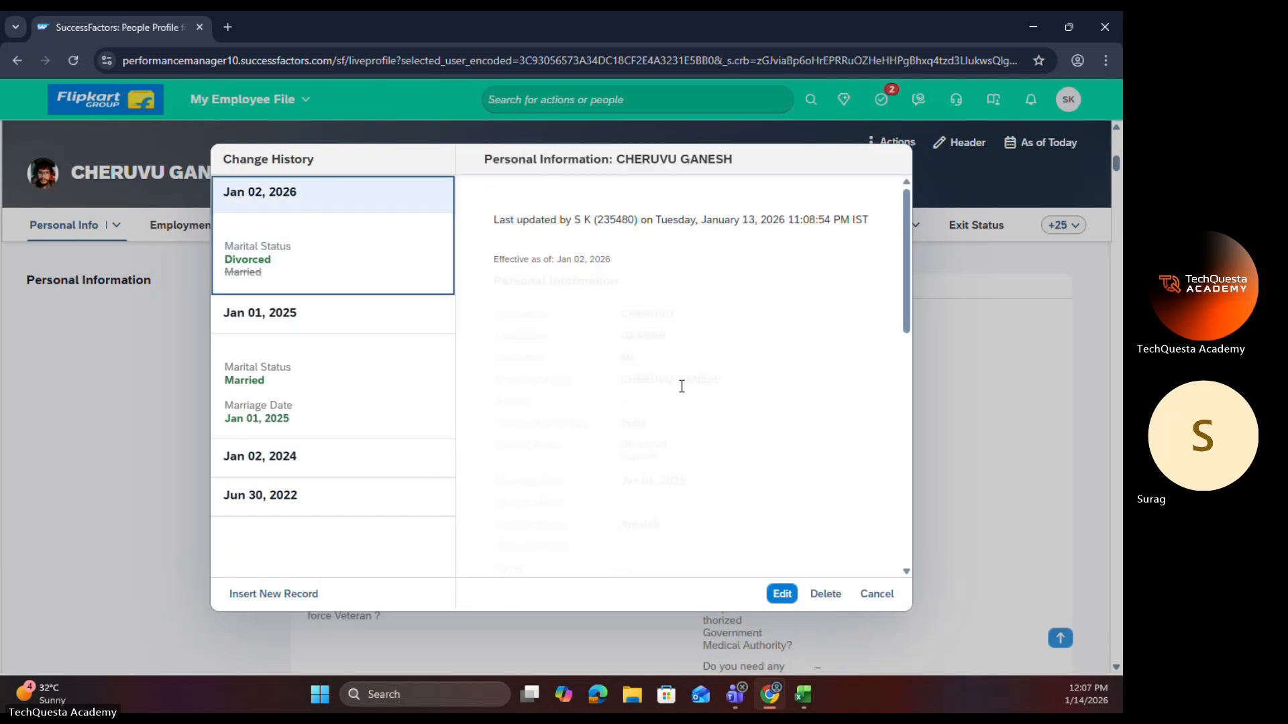
click(825, 594)
click(658, 411)
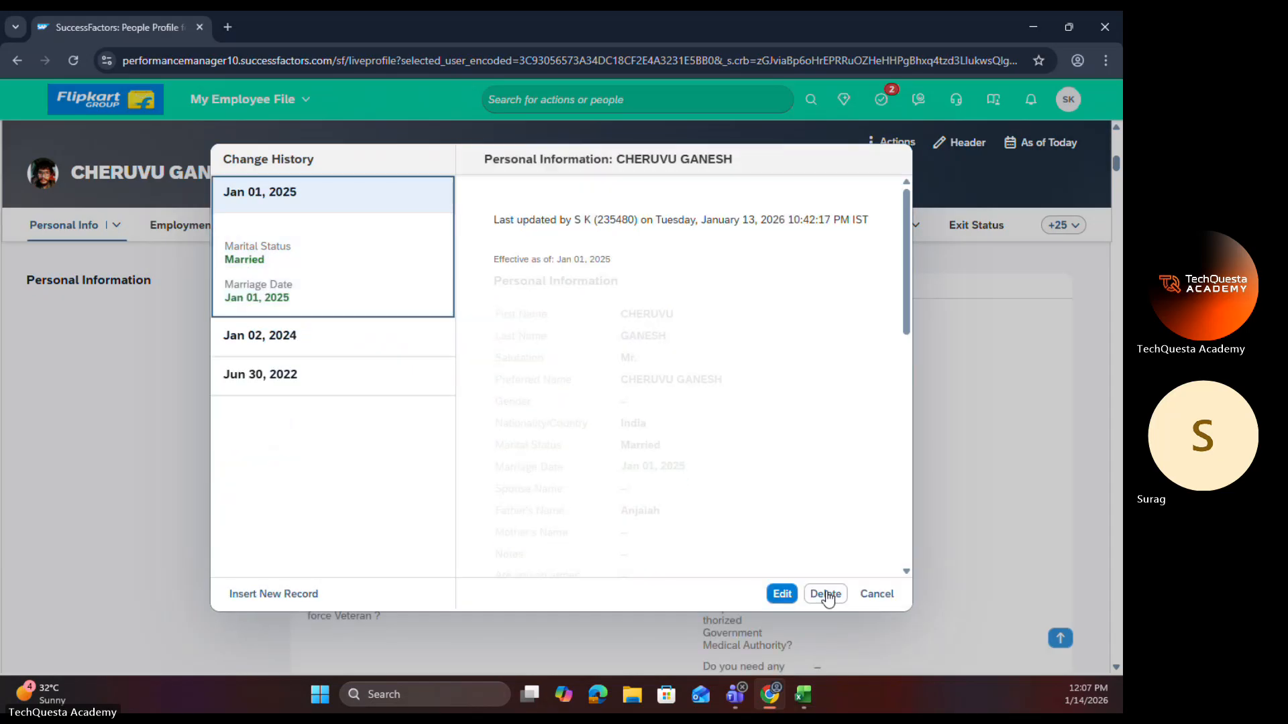
click(825, 593)
click(656, 420)
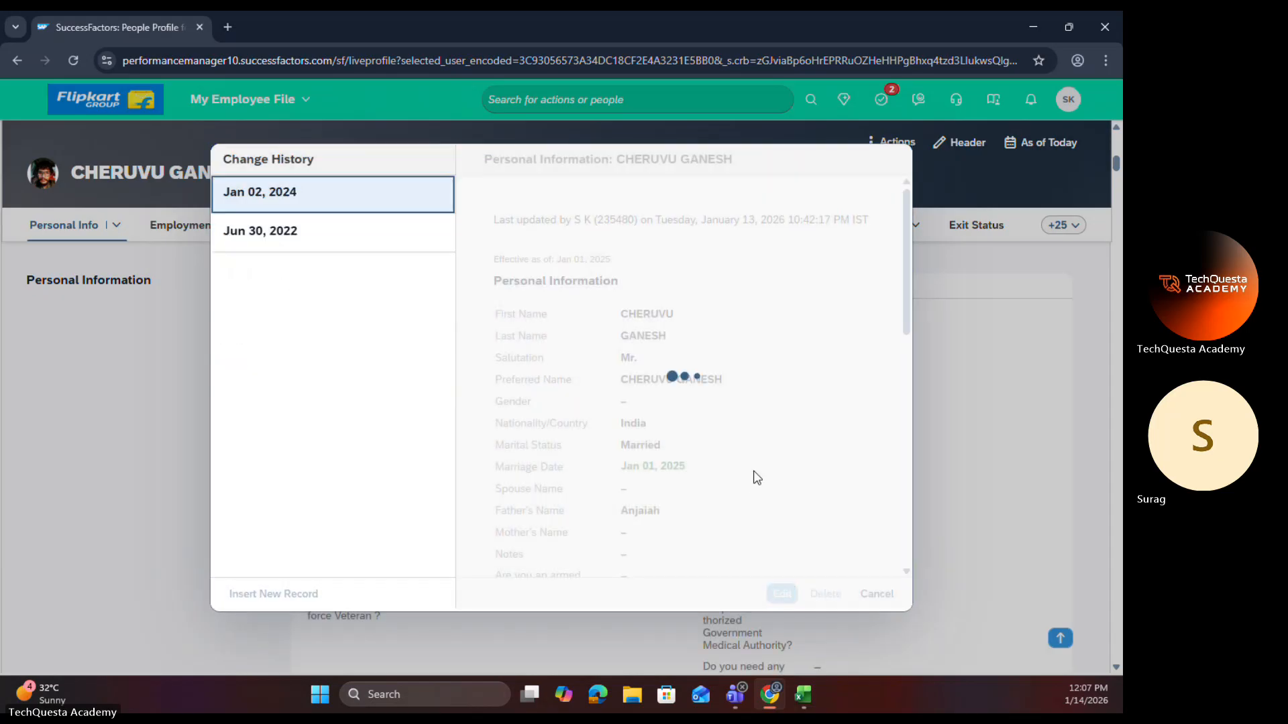
Step: Try marital status Single and Married in the Jan 02, 2024 history record, discarding the edit and closing the change history
click(782, 595)
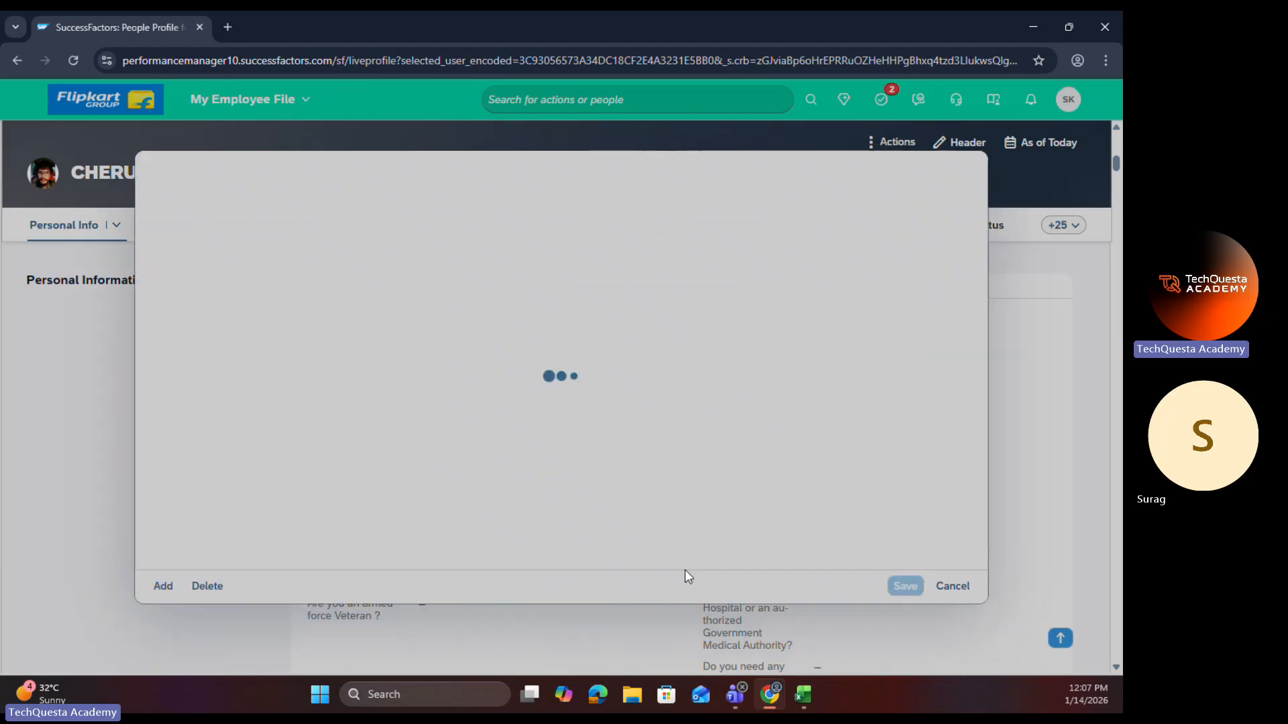
scroll(374, 420, down, 1)
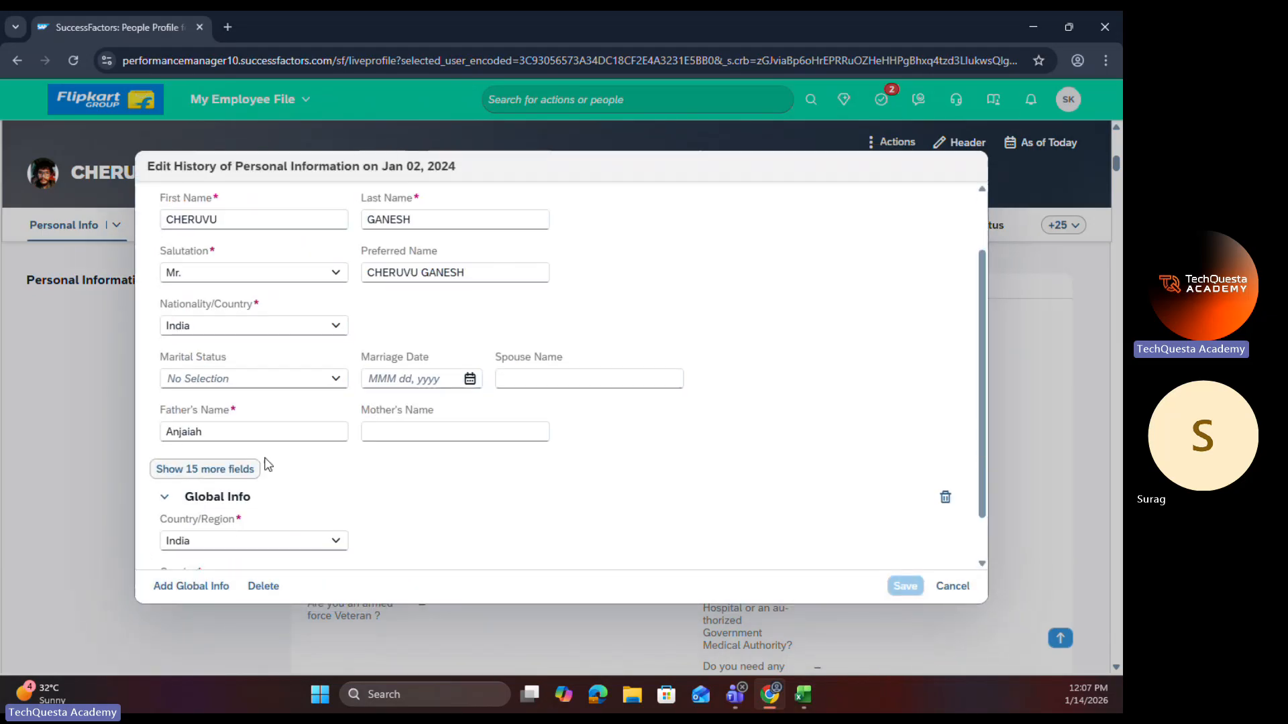
click(331, 383)
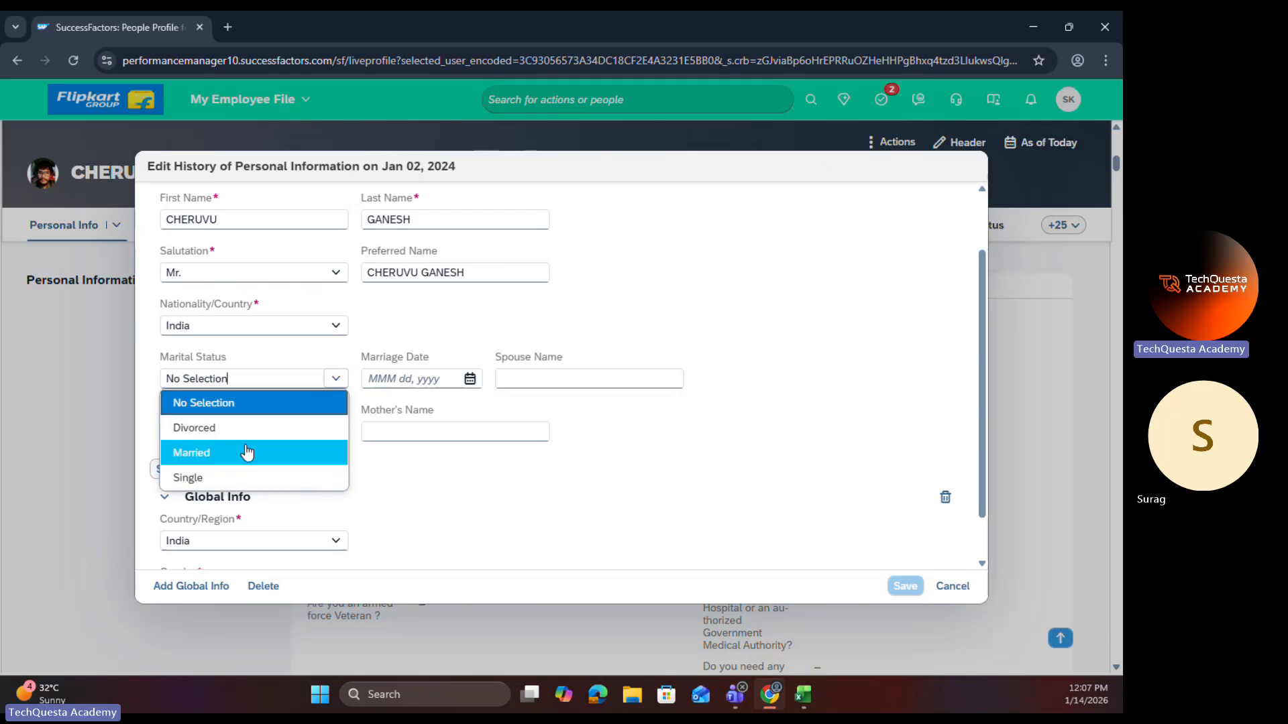
click(248, 478)
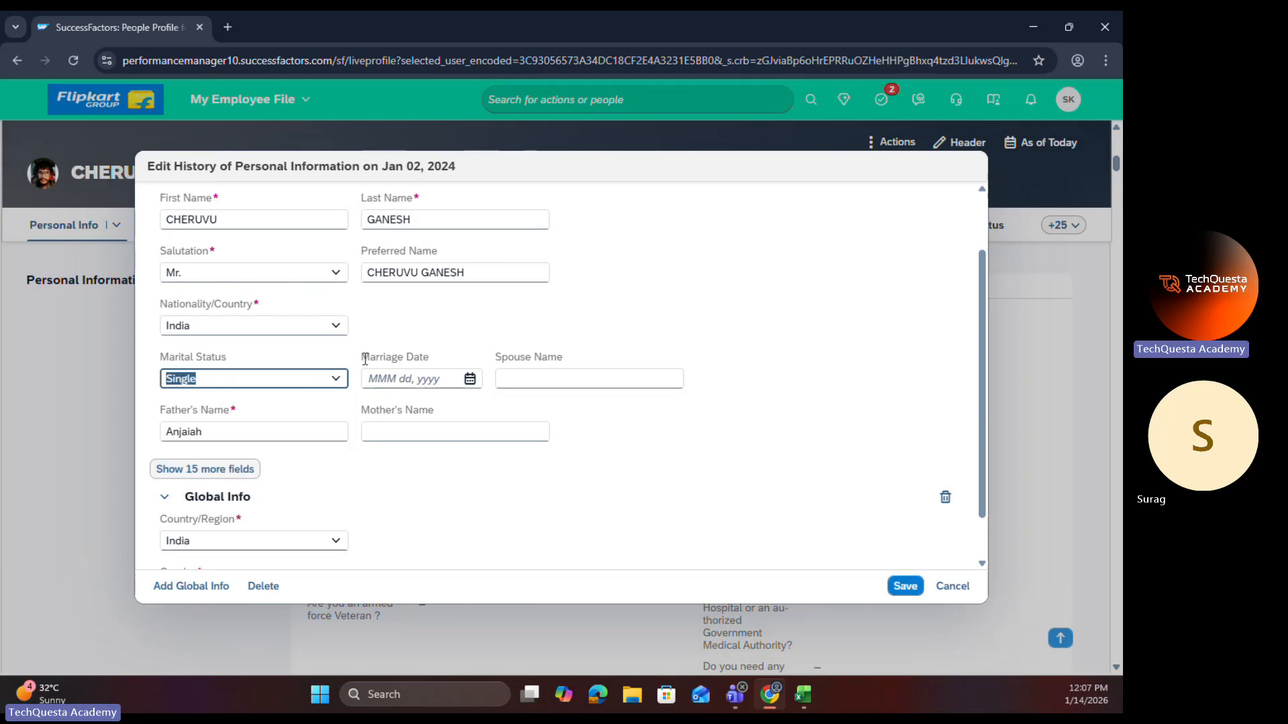
drag(365, 359, 429, 359)
click(335, 380)
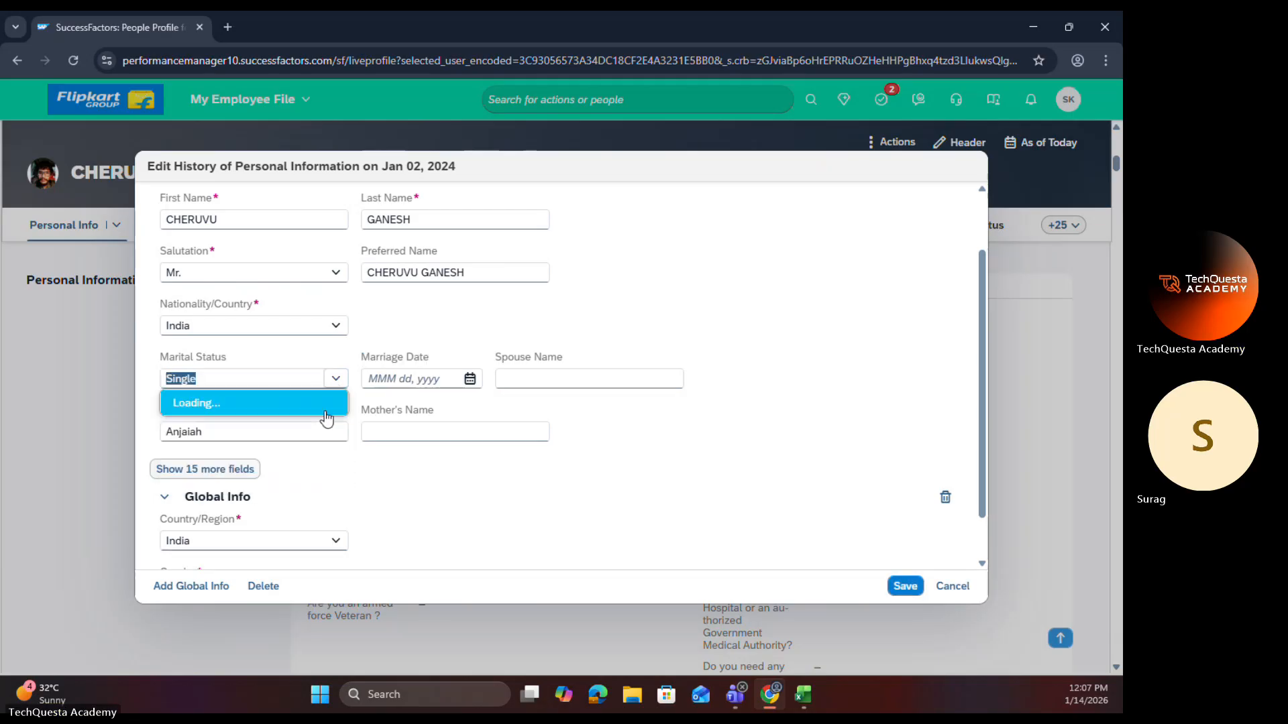
click(254, 456)
drag(361, 357, 428, 357)
click(438, 482)
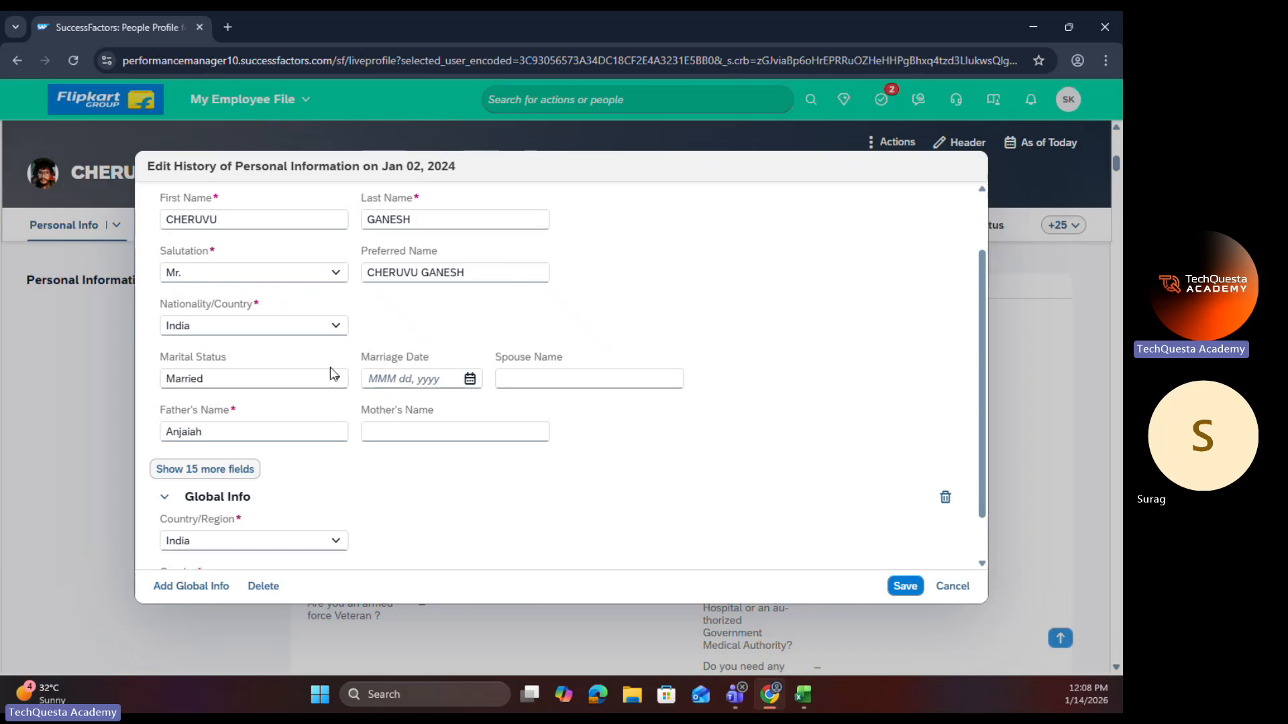
click(956, 586)
click(592, 414)
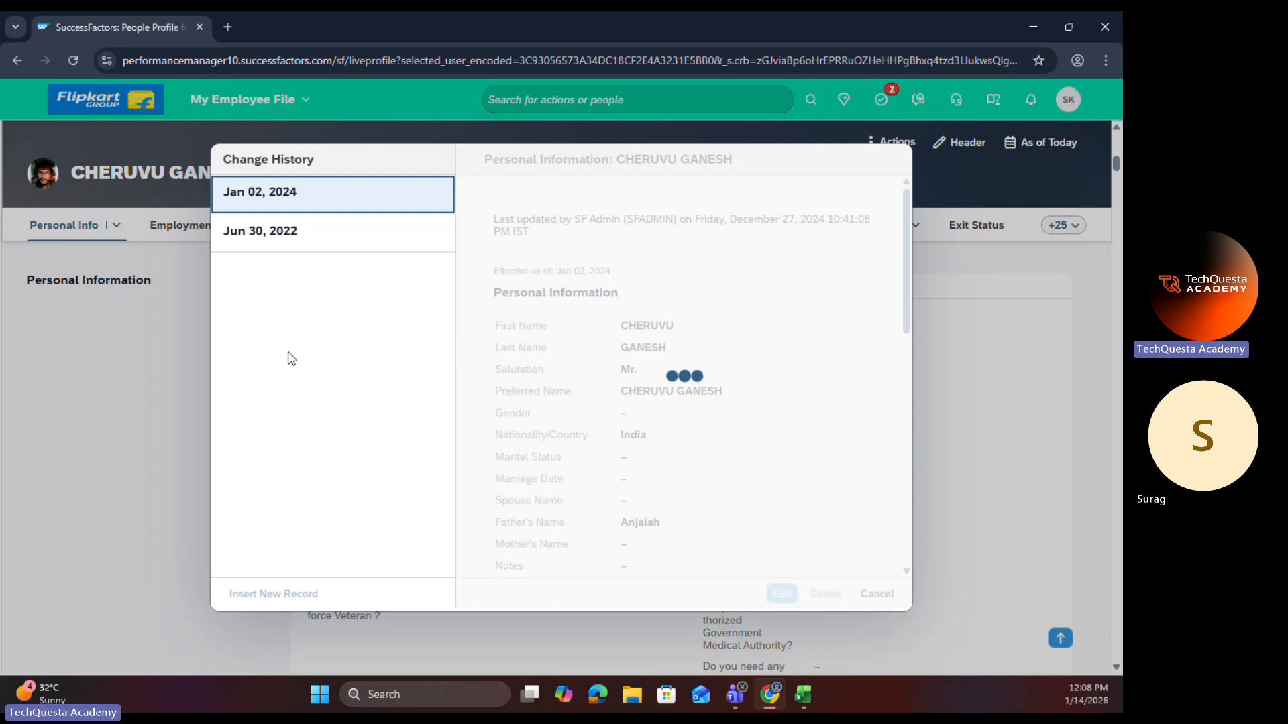
click(876, 594)
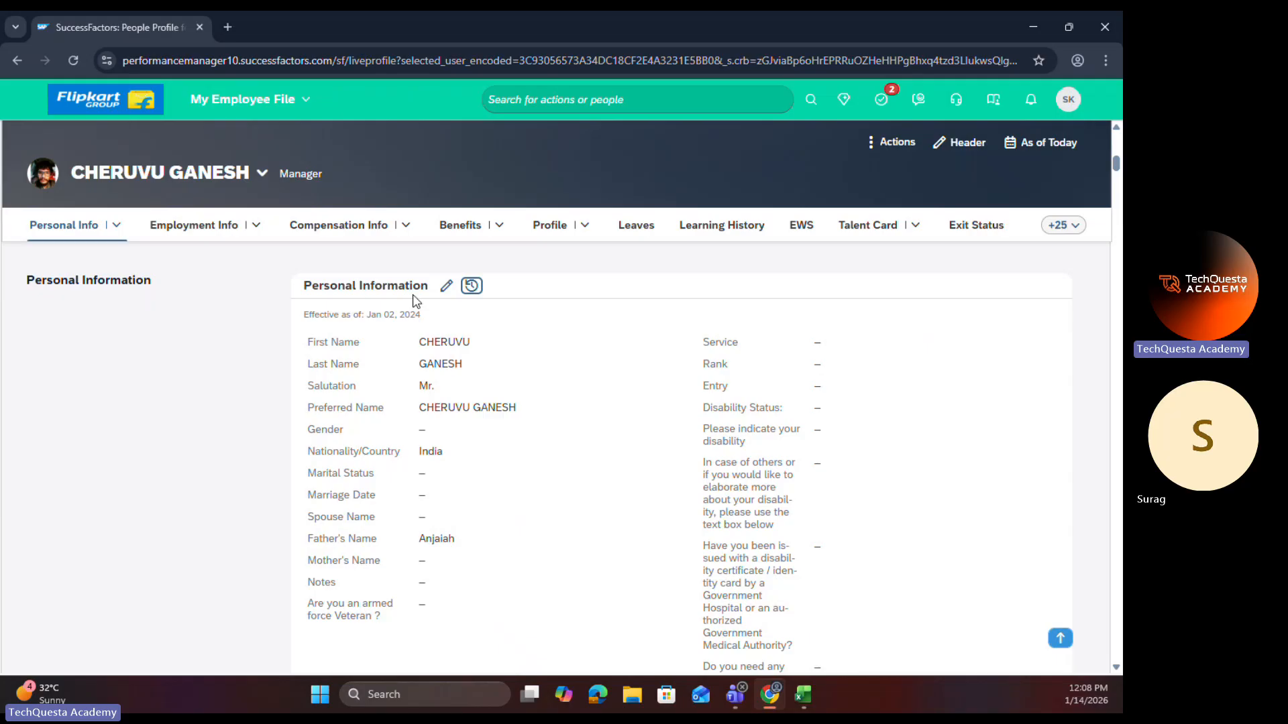
Step: Start a new Personal Information change for the employee, effective Jan 14, 2026
click(446, 286)
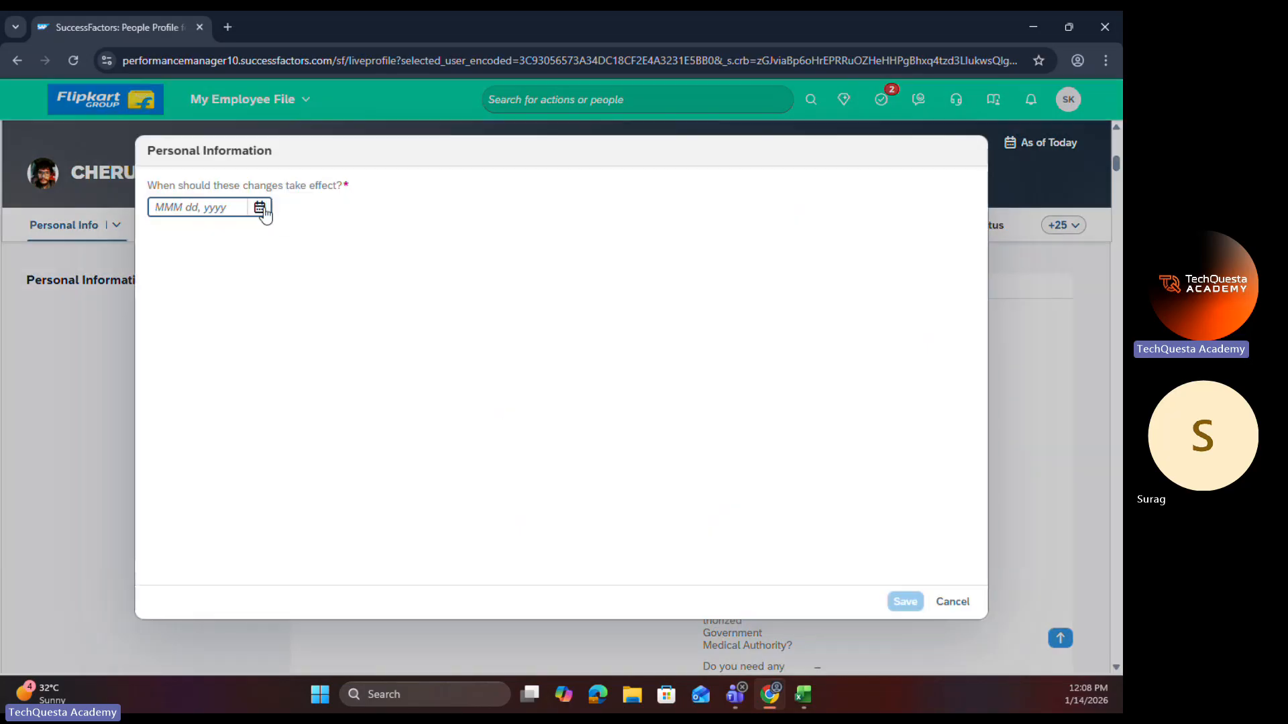
click(262, 210)
click(263, 339)
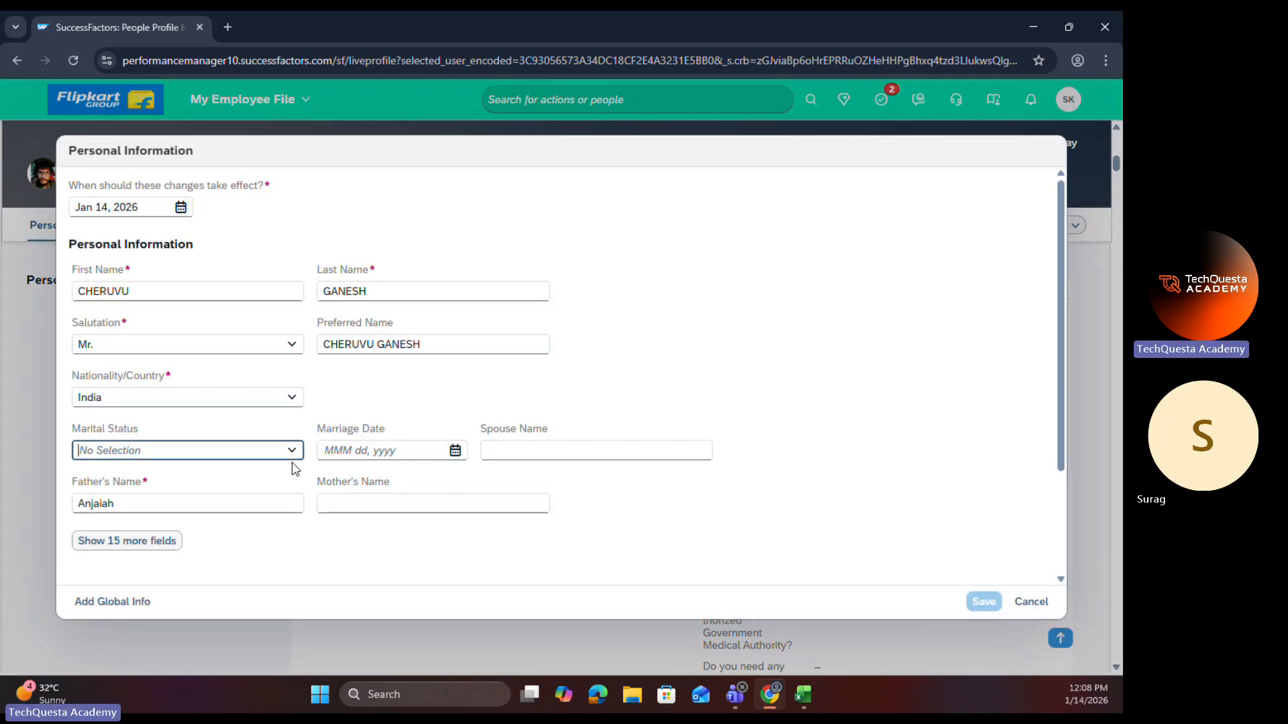
Step: Examine the available Marital Status options and the neighbouring Marriage Date field without choosing a value
click(292, 455)
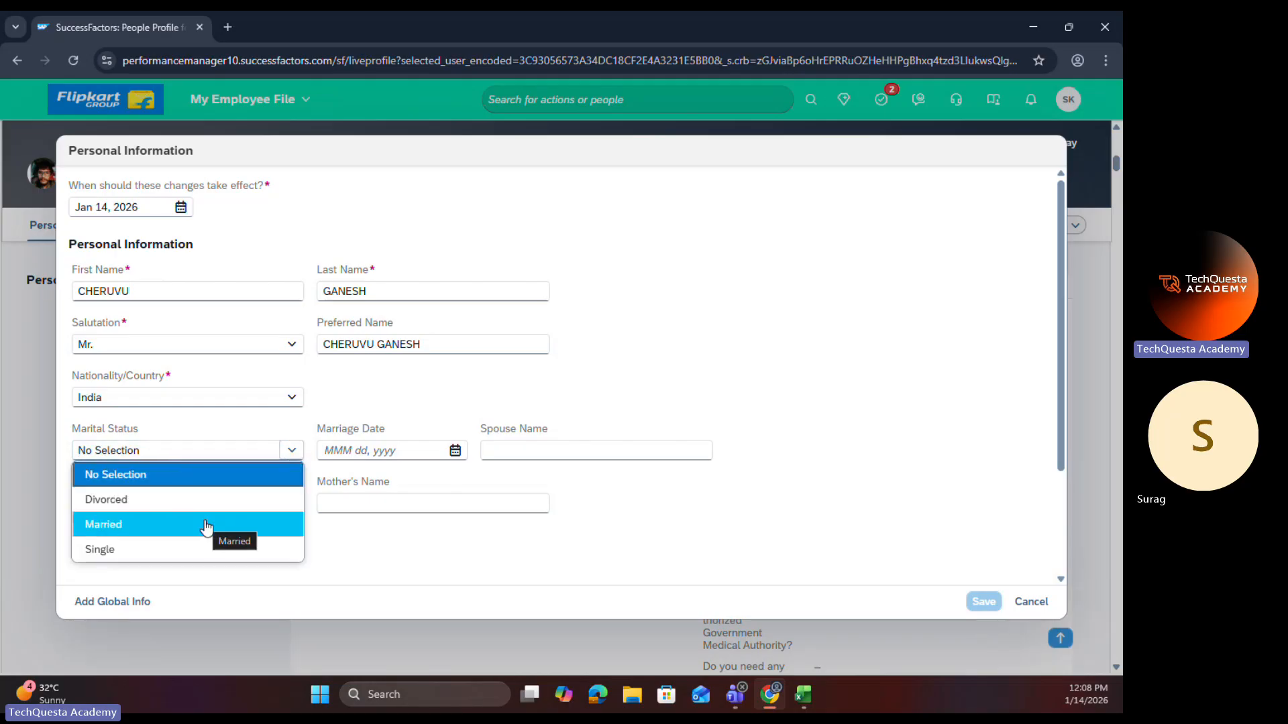
click(320, 429)
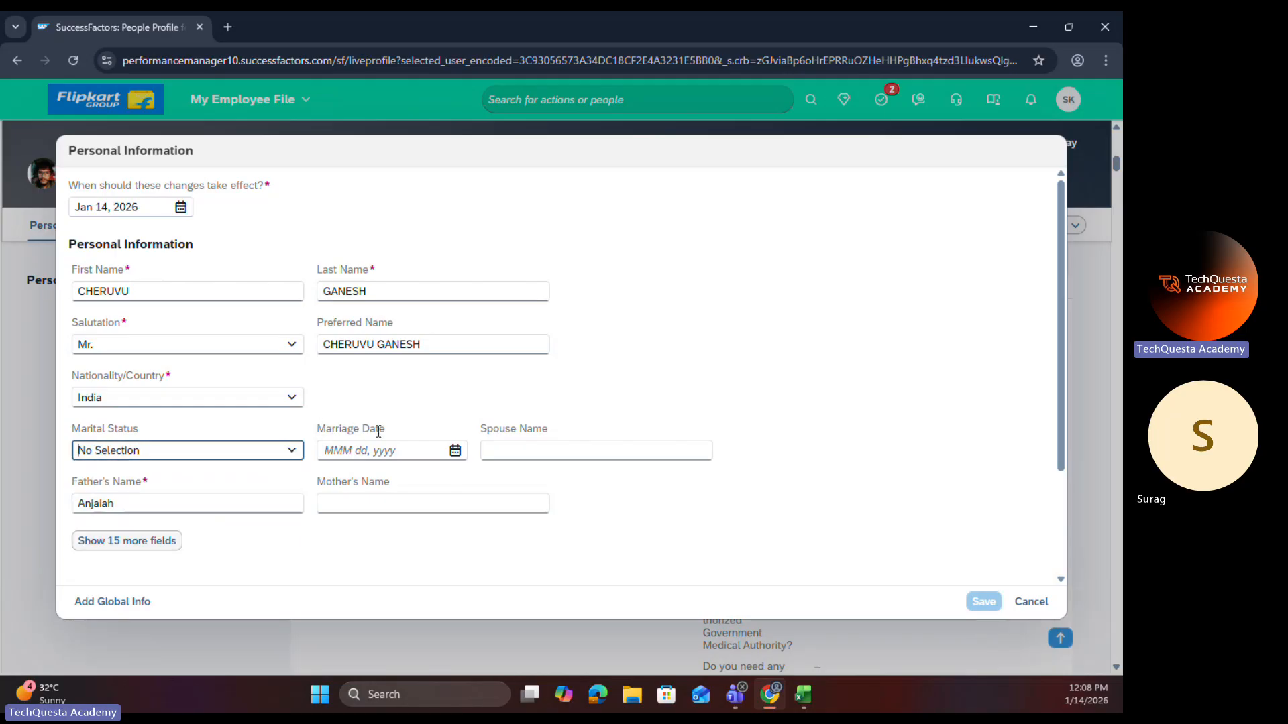
click(320, 434)
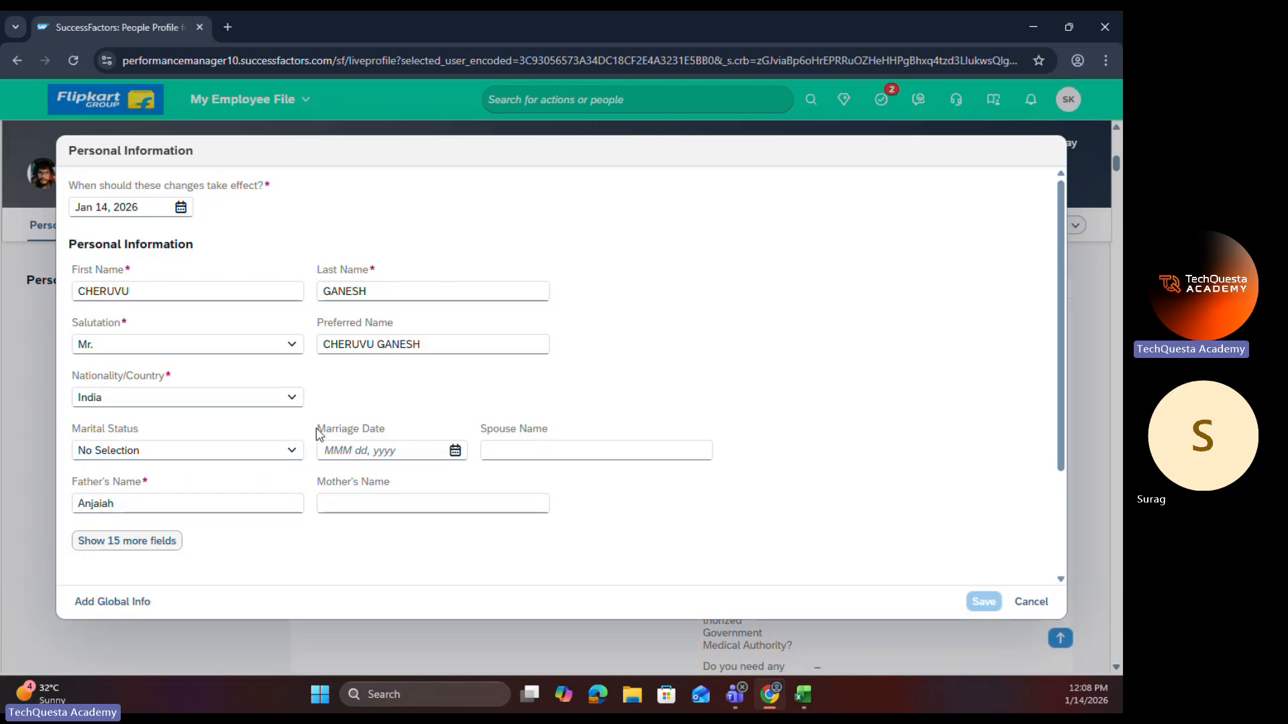
drag(317, 430, 401, 431)
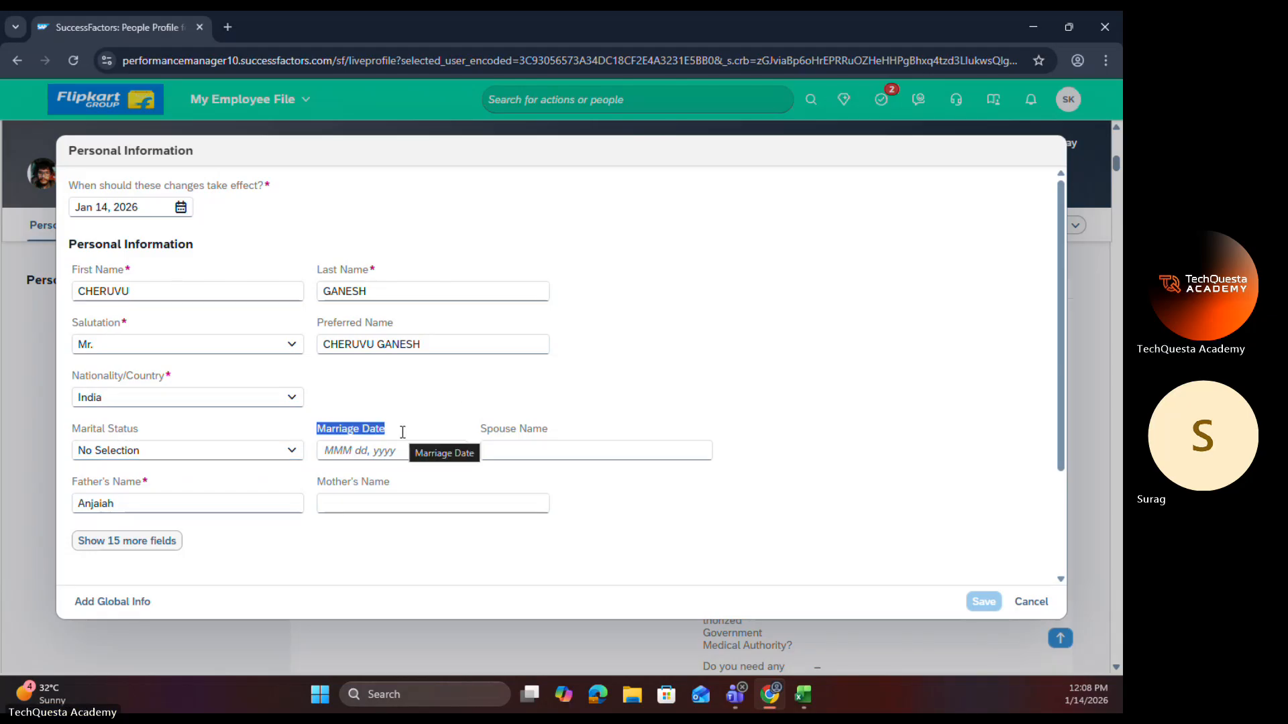
click(452, 395)
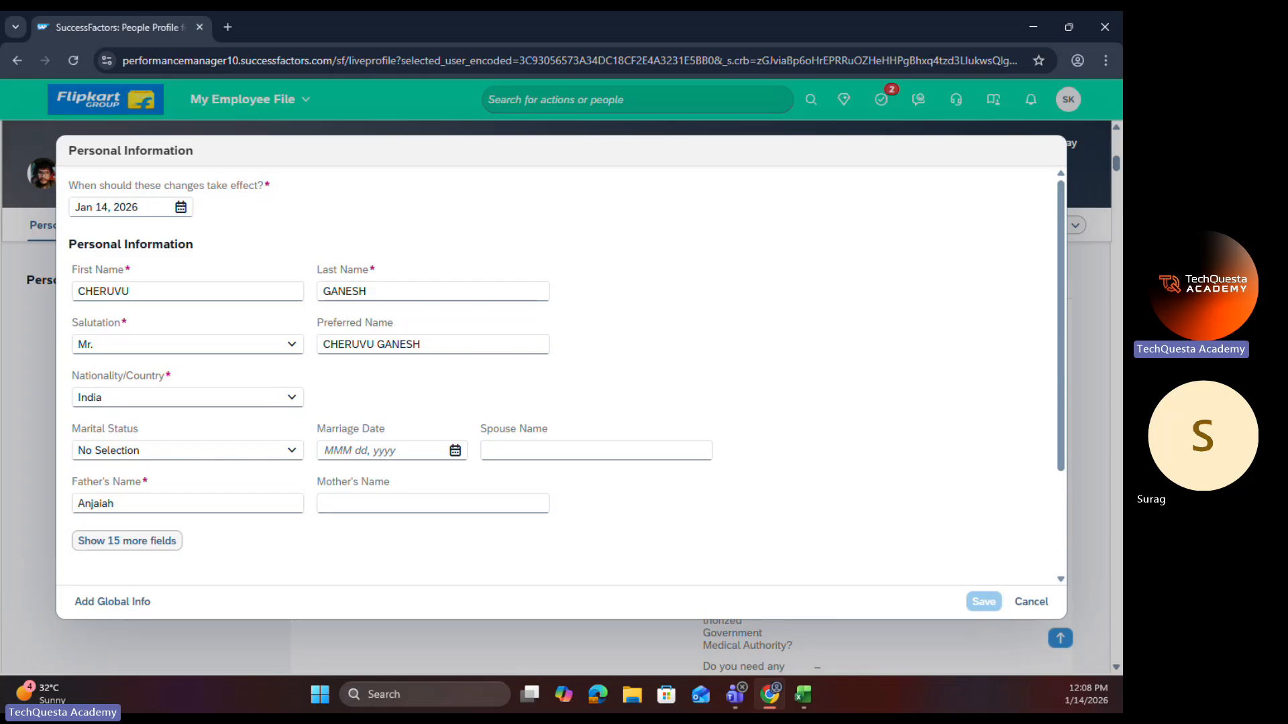
Step: Switch to the Excel notes, select the OnChange entry in the rule trigger list, and return to the SuccessFactors browser window
key(alt+Tab)
click(694, 416)
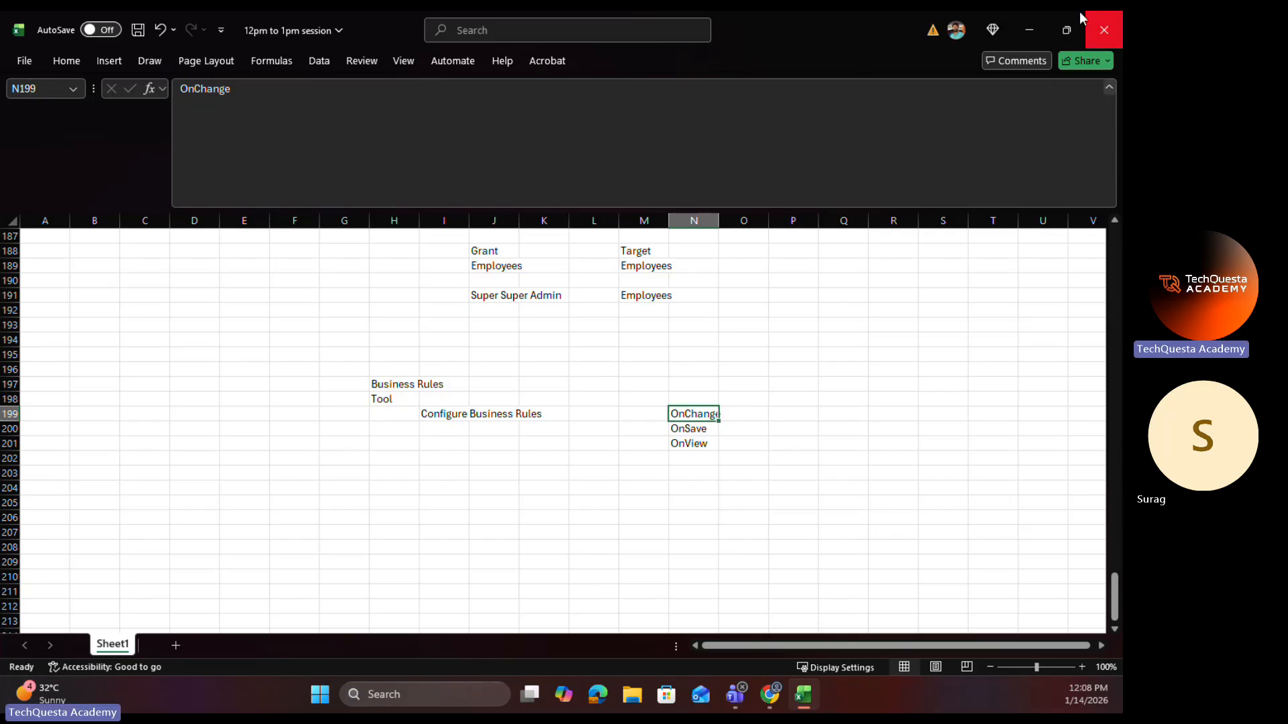
click(1021, 24)
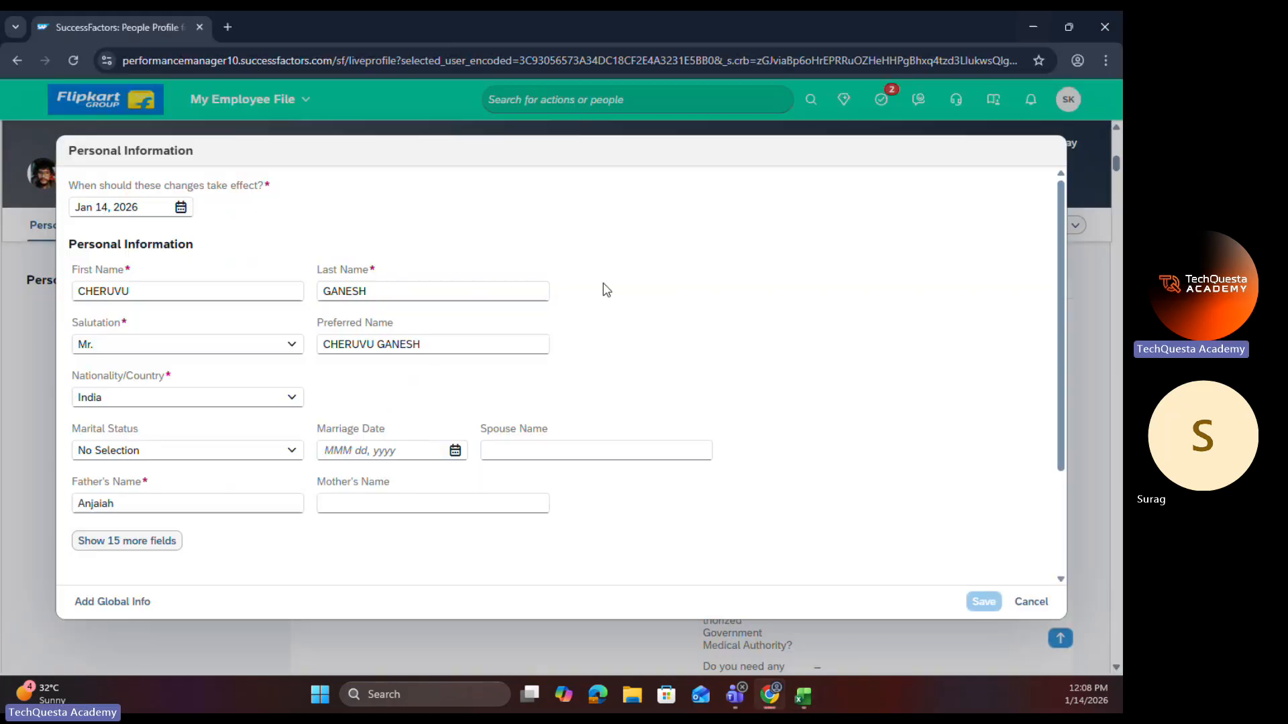
Step: In a duplicate browser tab, find Configure Business Rules through the action search and start creating a new rule
right_click(151, 29)
click(240, 174)
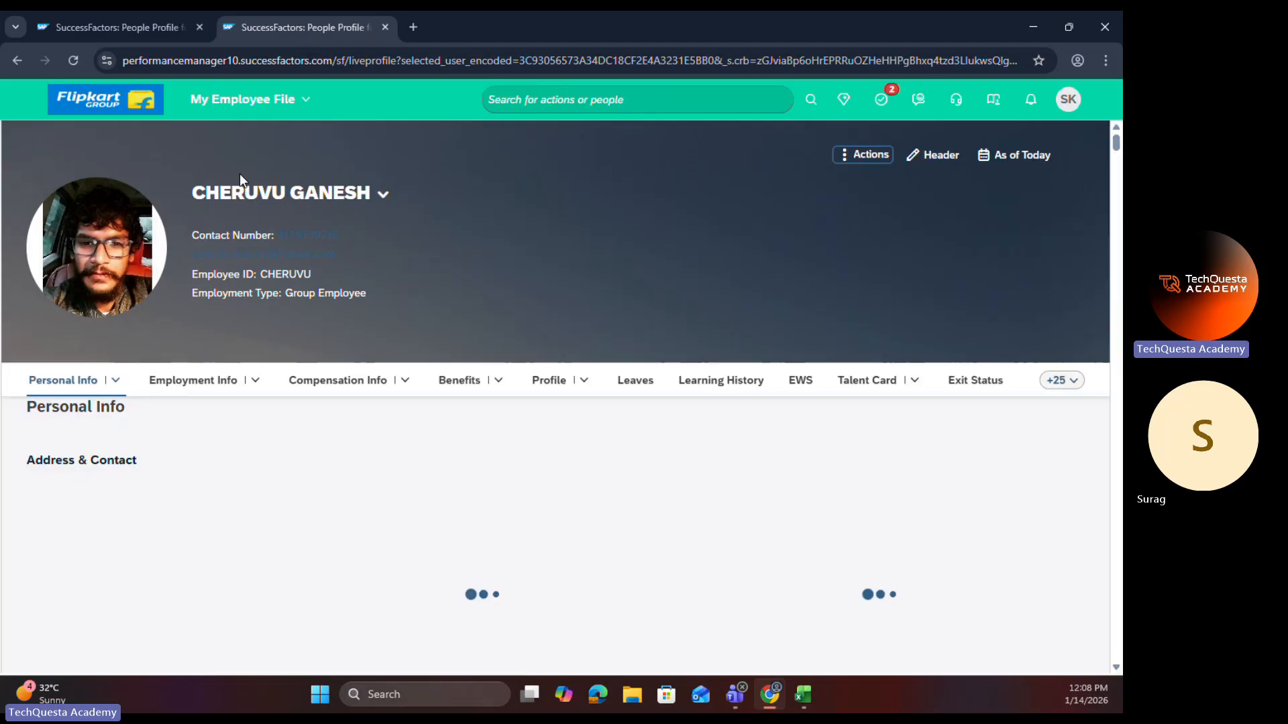
click(532, 99)
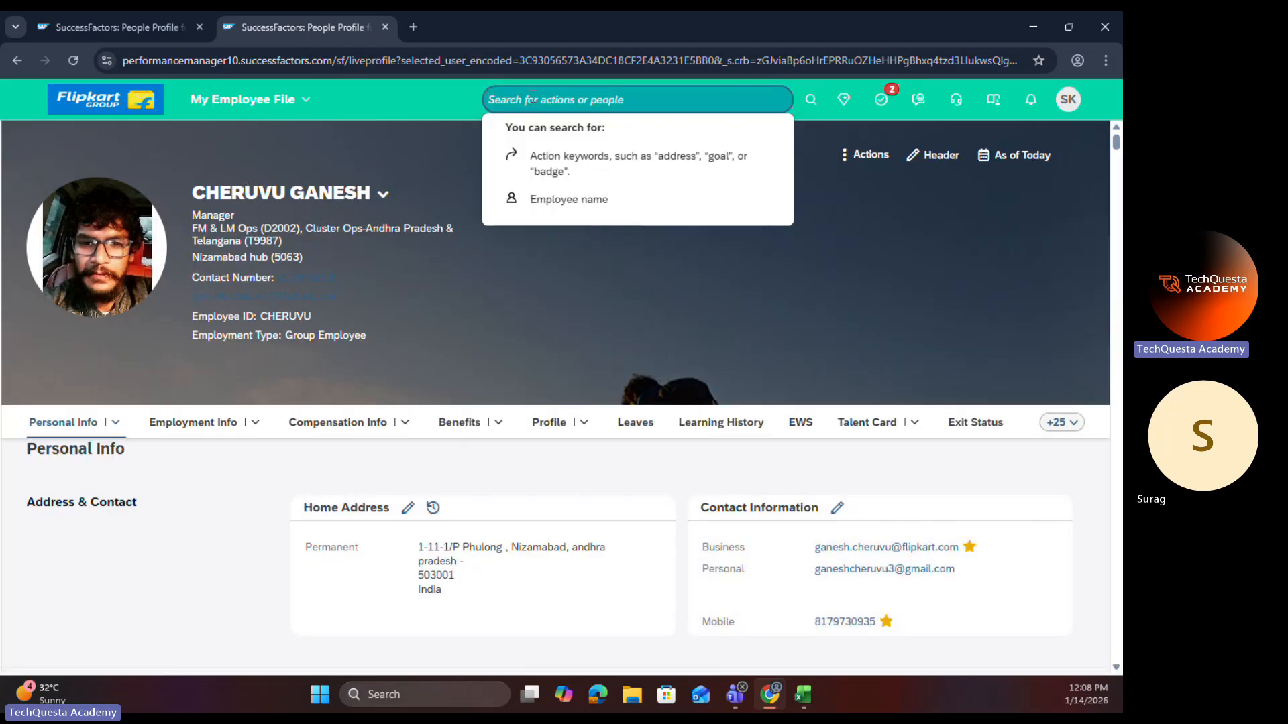
text(con bus rul)
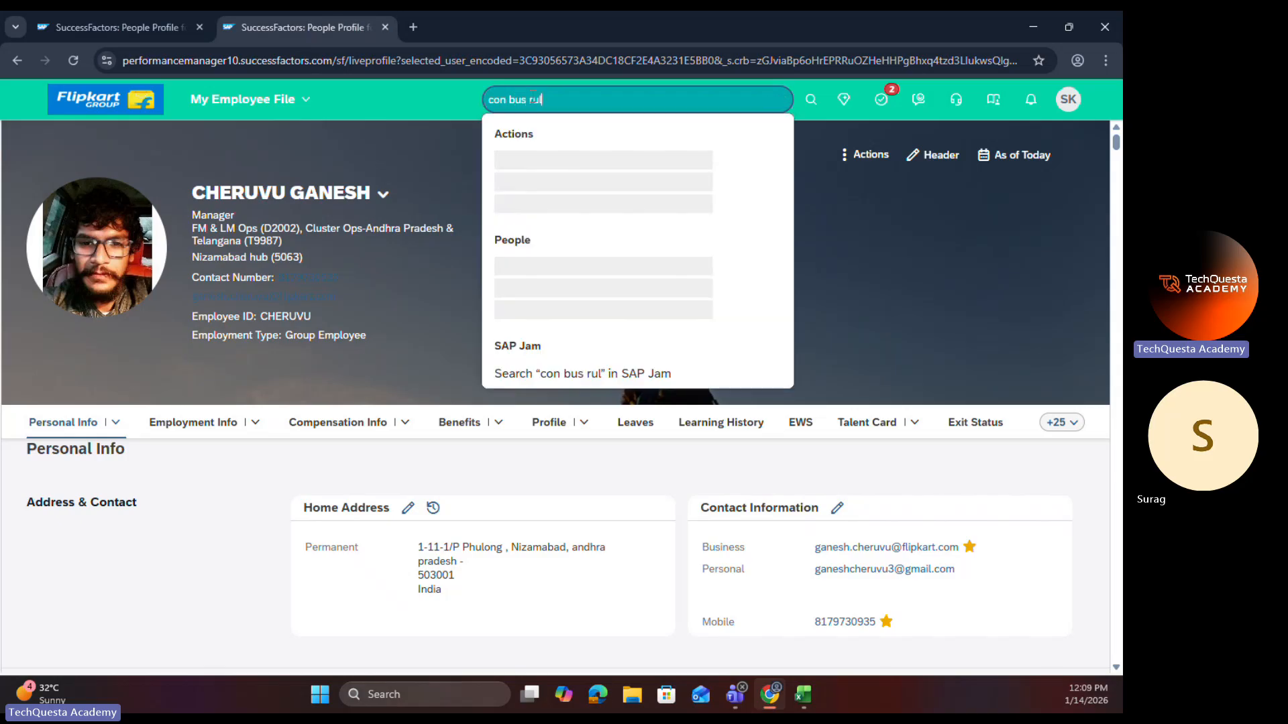
click(554, 156)
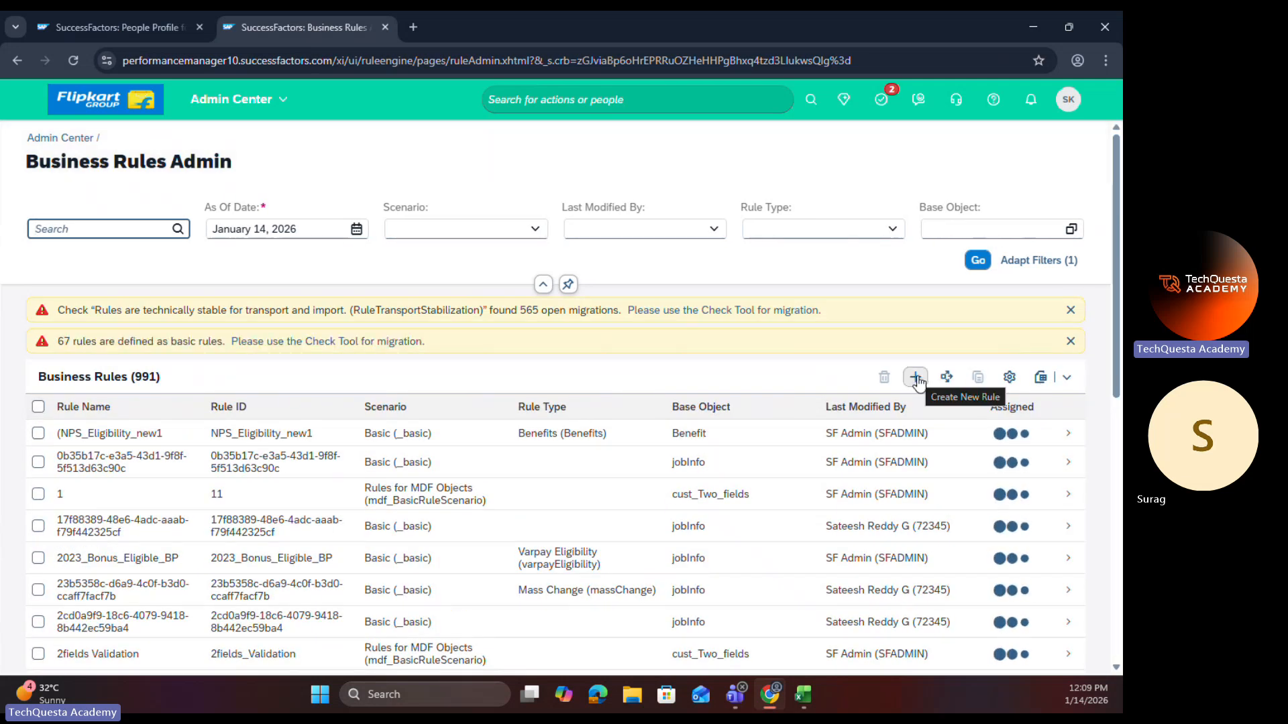
click(916, 377)
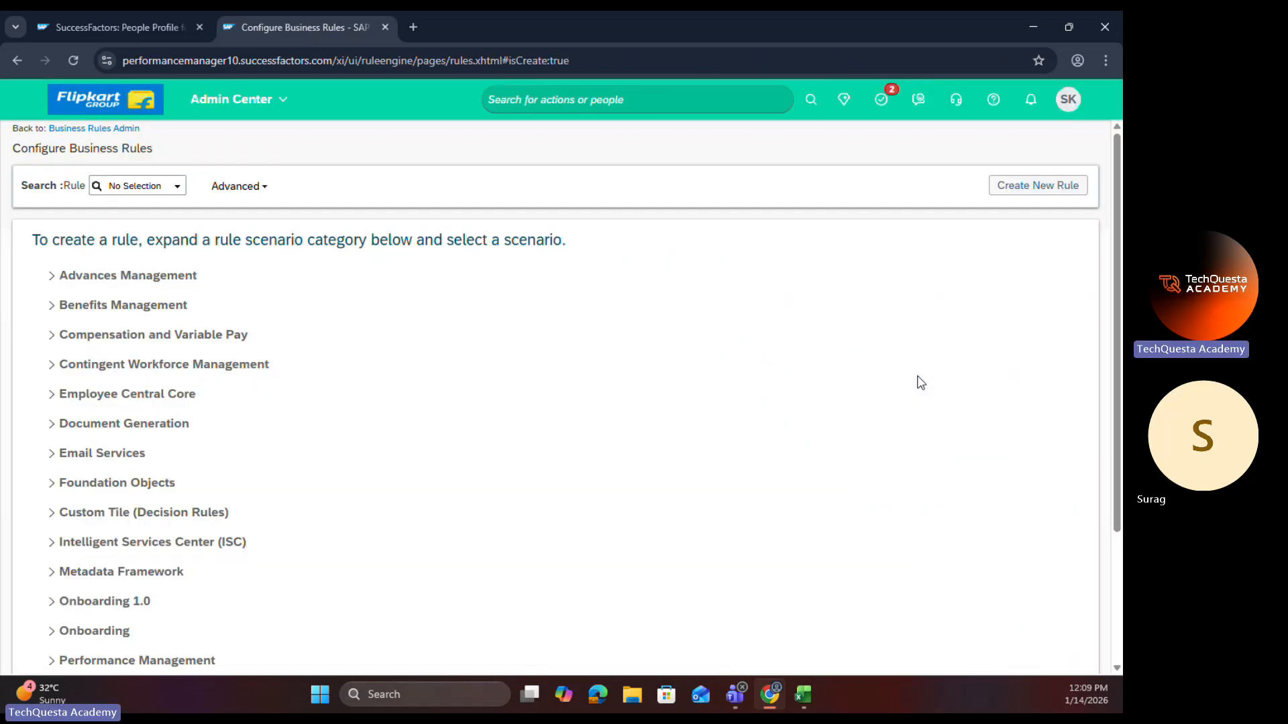
Step: Cancel the open Personal Information change in the employee profile and review the sections under Personal Info and Employment Info
click(145, 21)
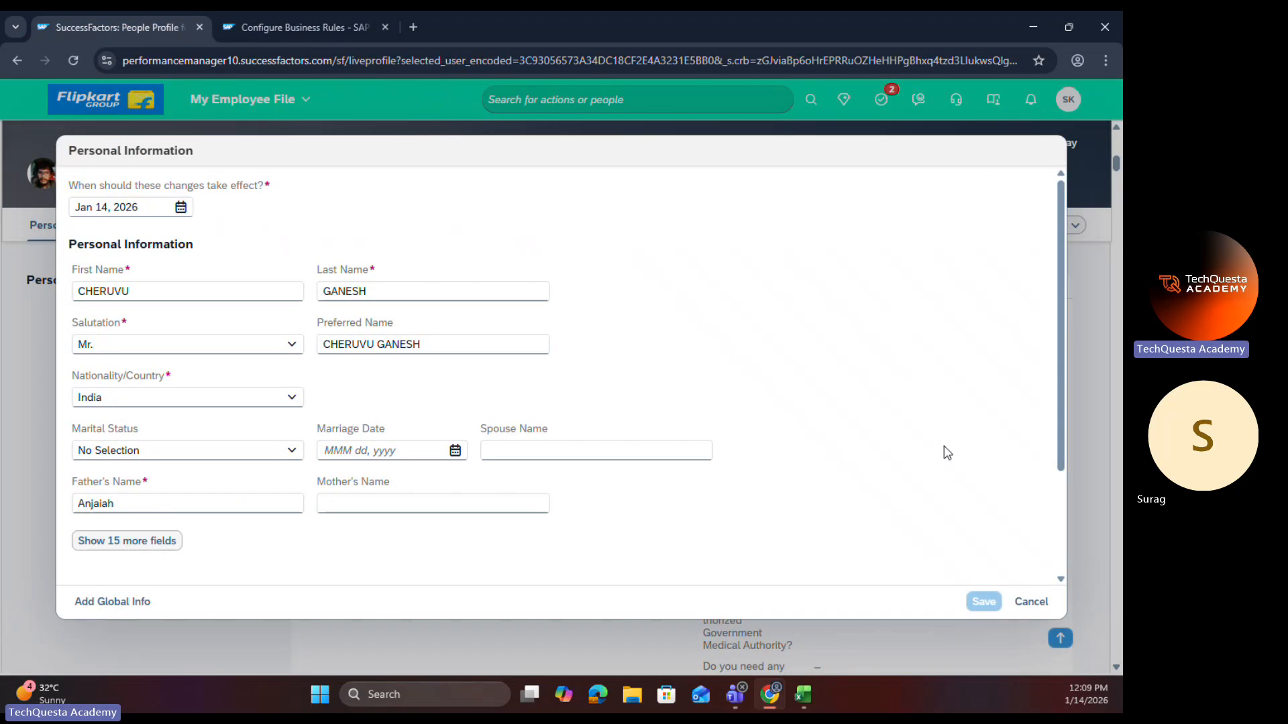
click(1031, 602)
click(116, 225)
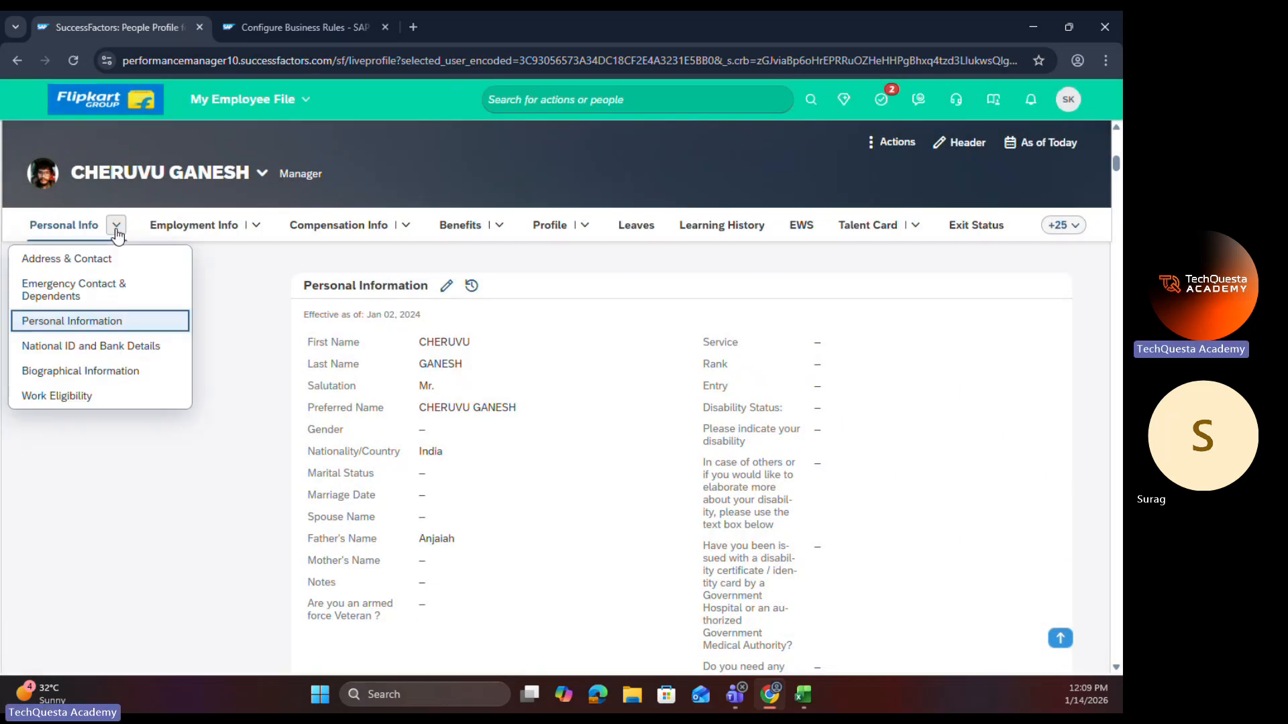
click(255, 225)
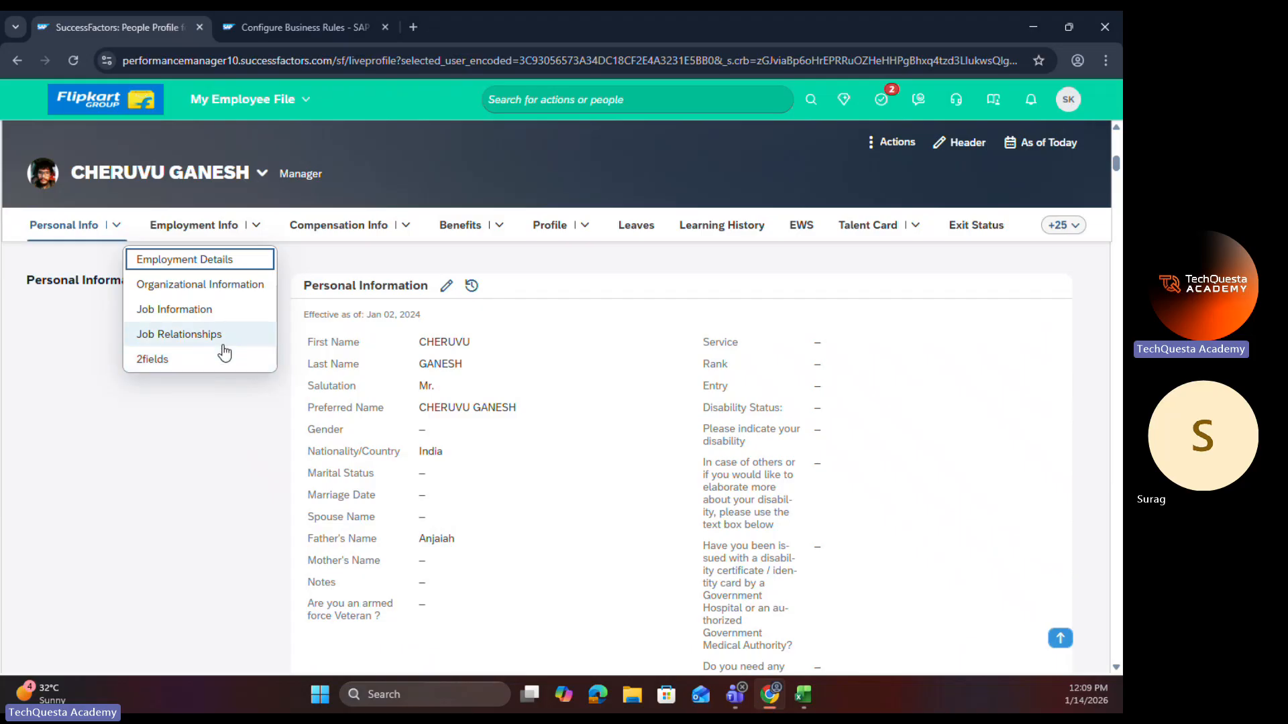
click(173, 462)
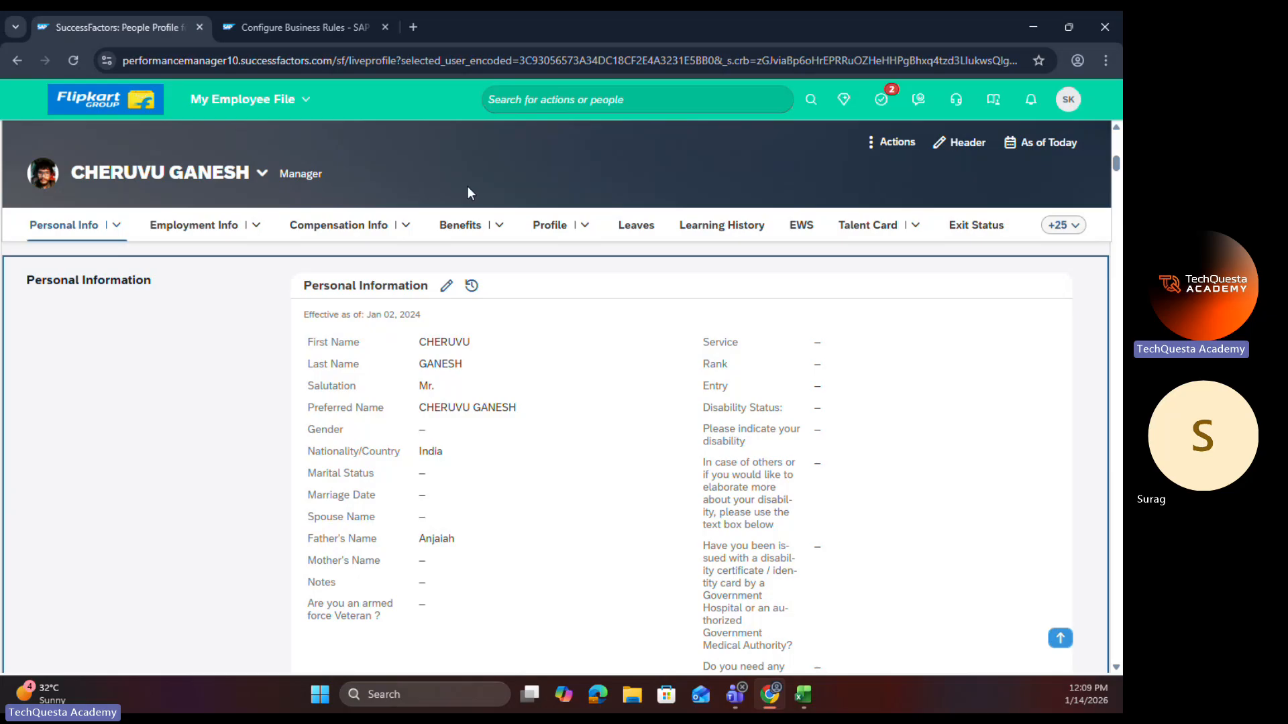
Step: Duplicate the employee profile tab and open Manage Business Configuration in it through the action search
right_click(147, 26)
click(208, 169)
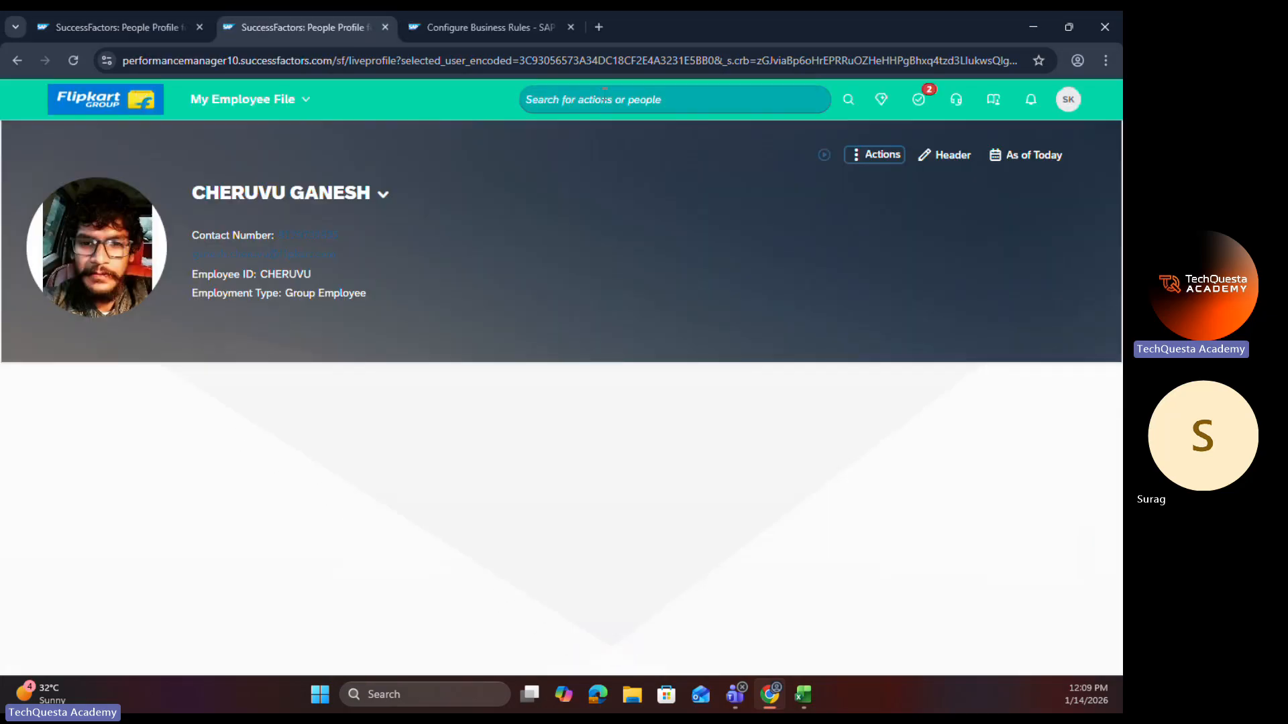
click(605, 98)
text(man bus)
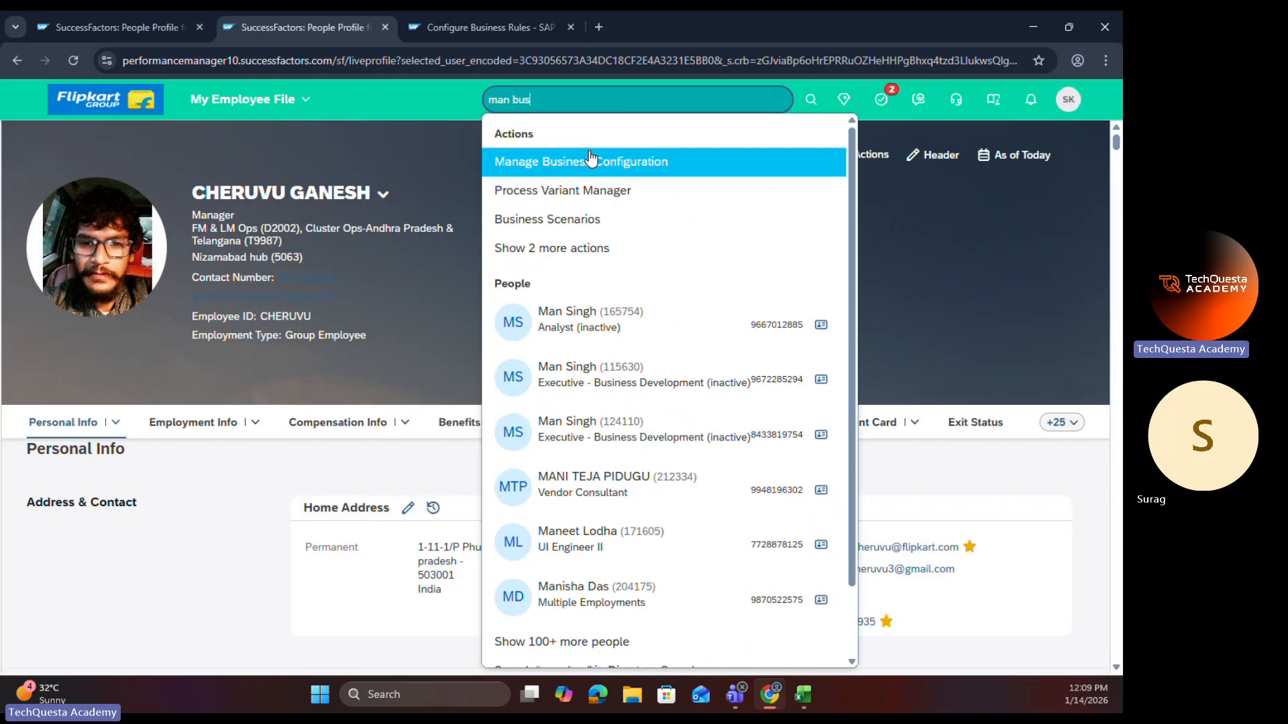
click(590, 159)
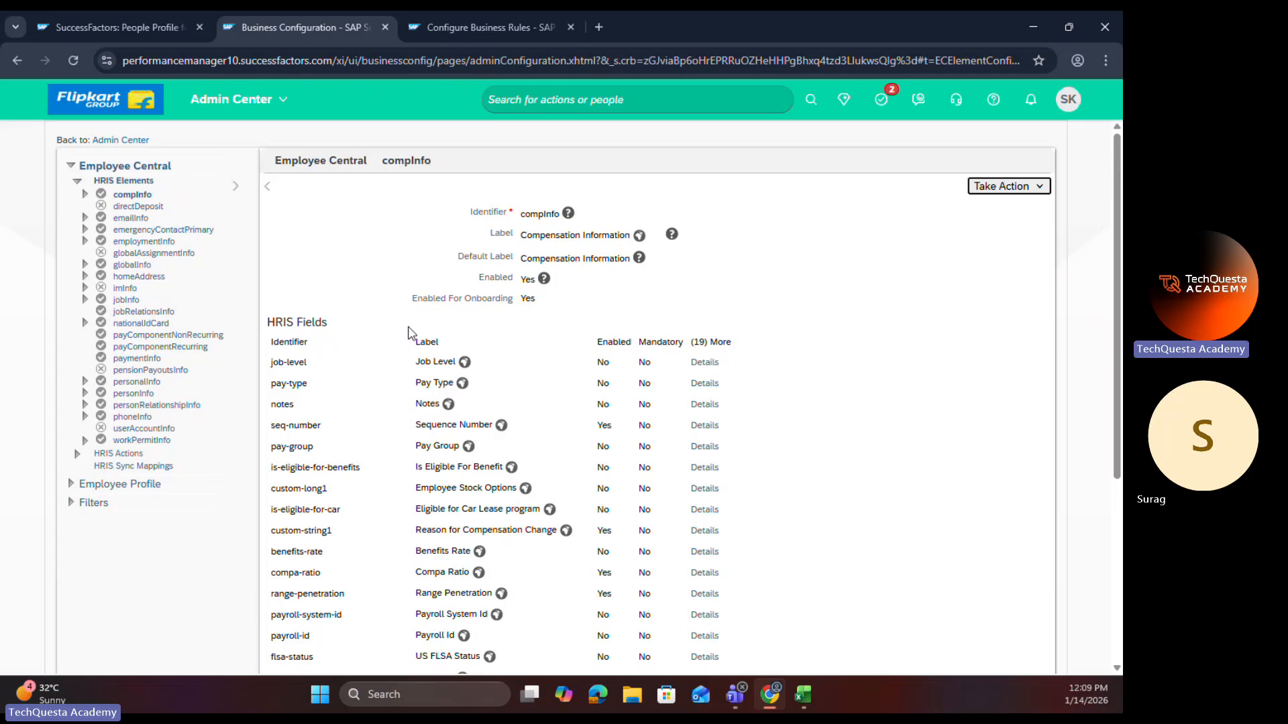
Step: Return to the Configure Business Rules tab and choose the Employee Central Core scenario Trigger onChange Rules for HRIS Elements
click(273, 33)
click(440, 20)
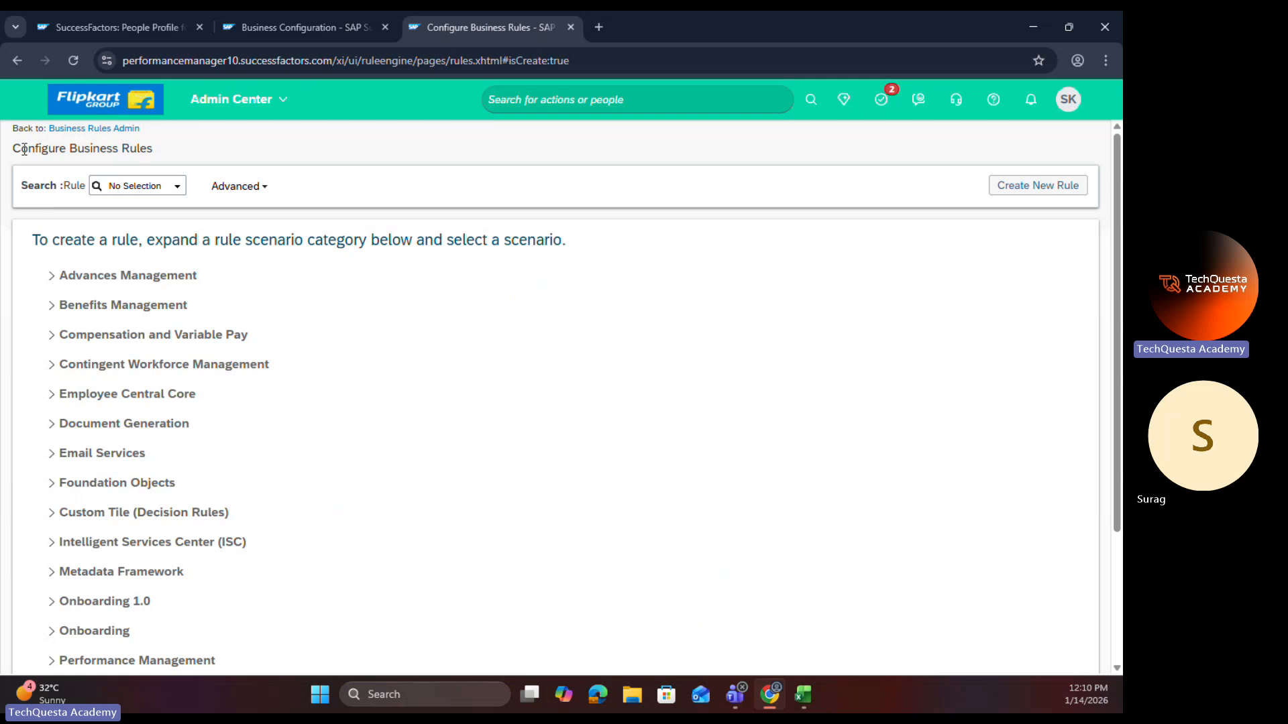
drag(16, 149, 120, 144)
triple_click(173, 148)
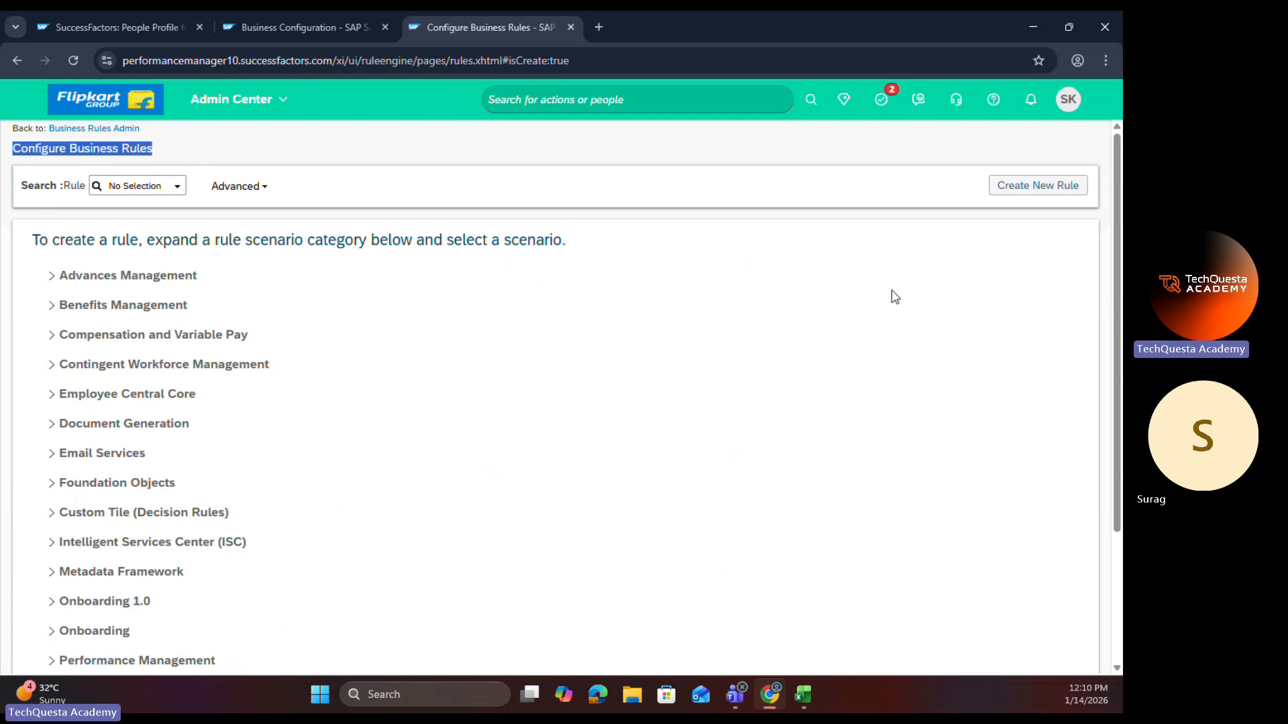
click(54, 405)
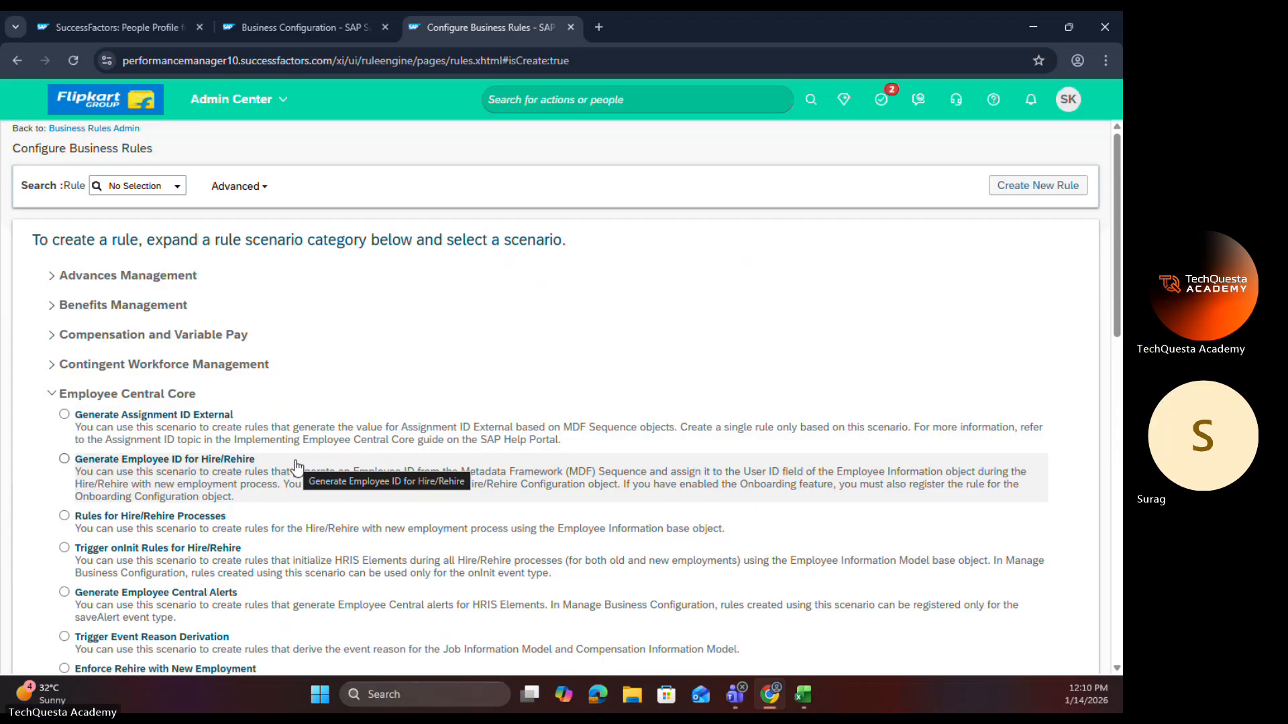
scroll(156, 406, down, 1)
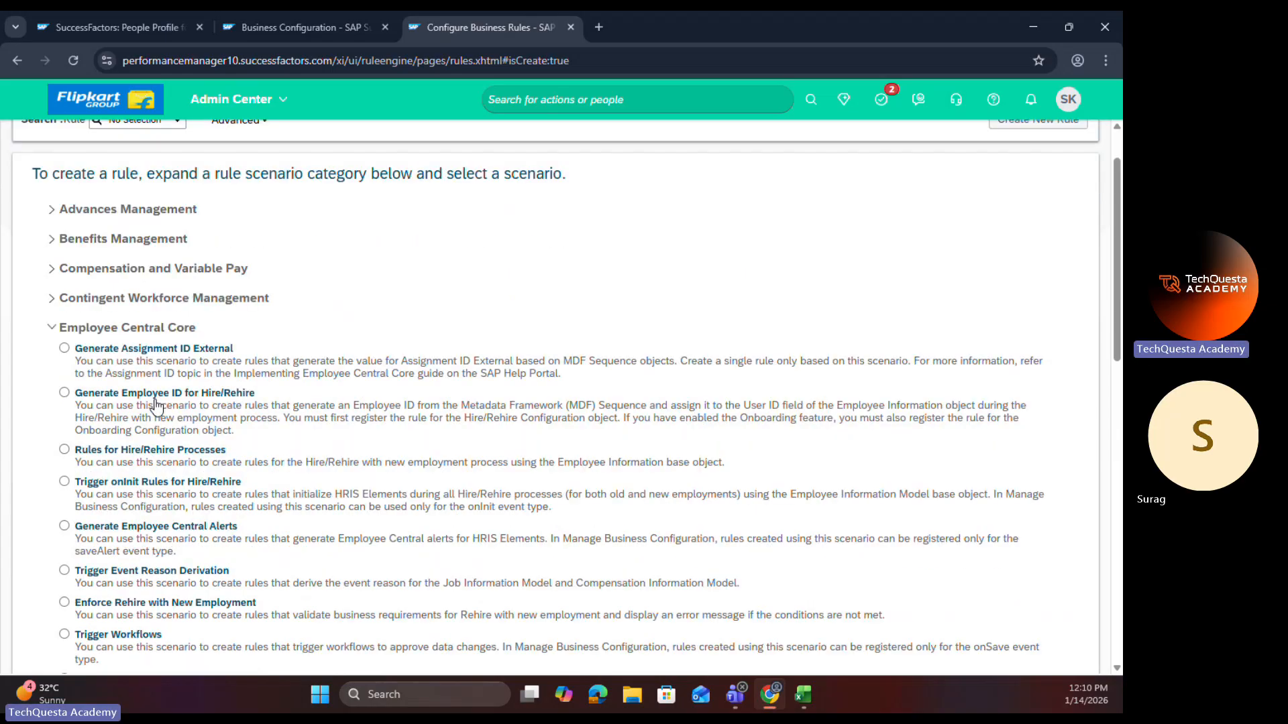
scroll(156, 407, down, 8)
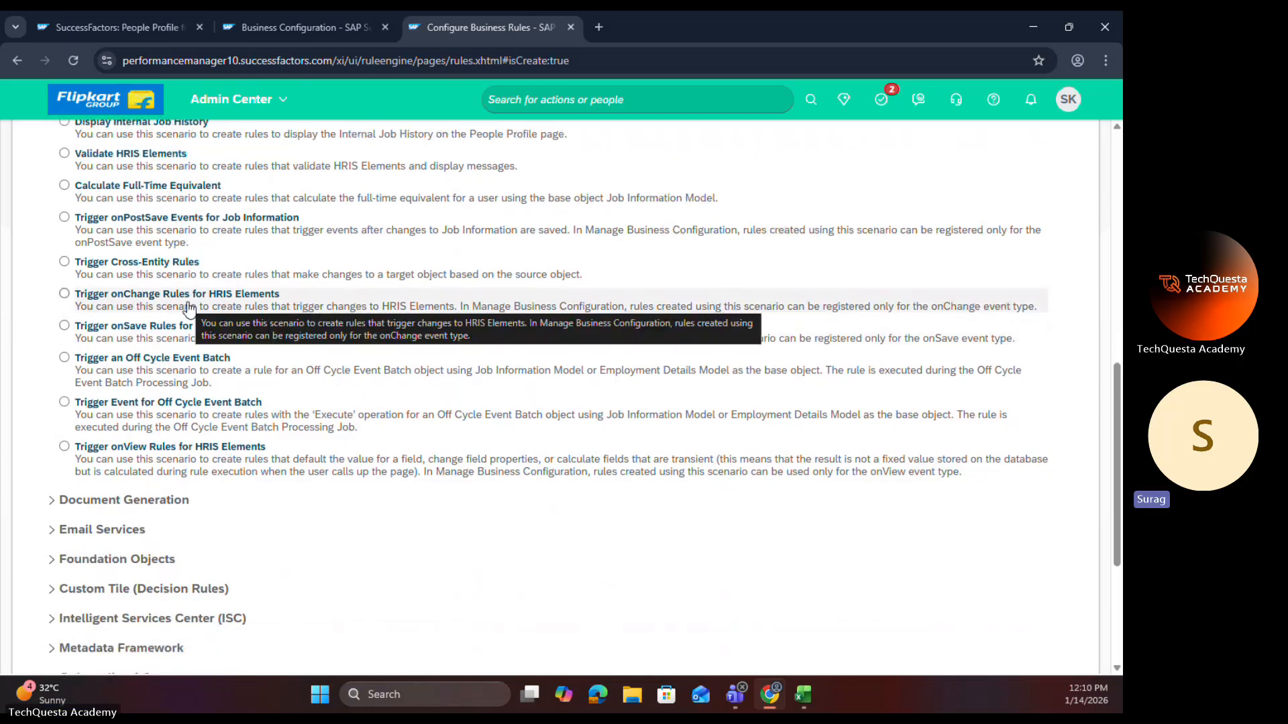
click(65, 294)
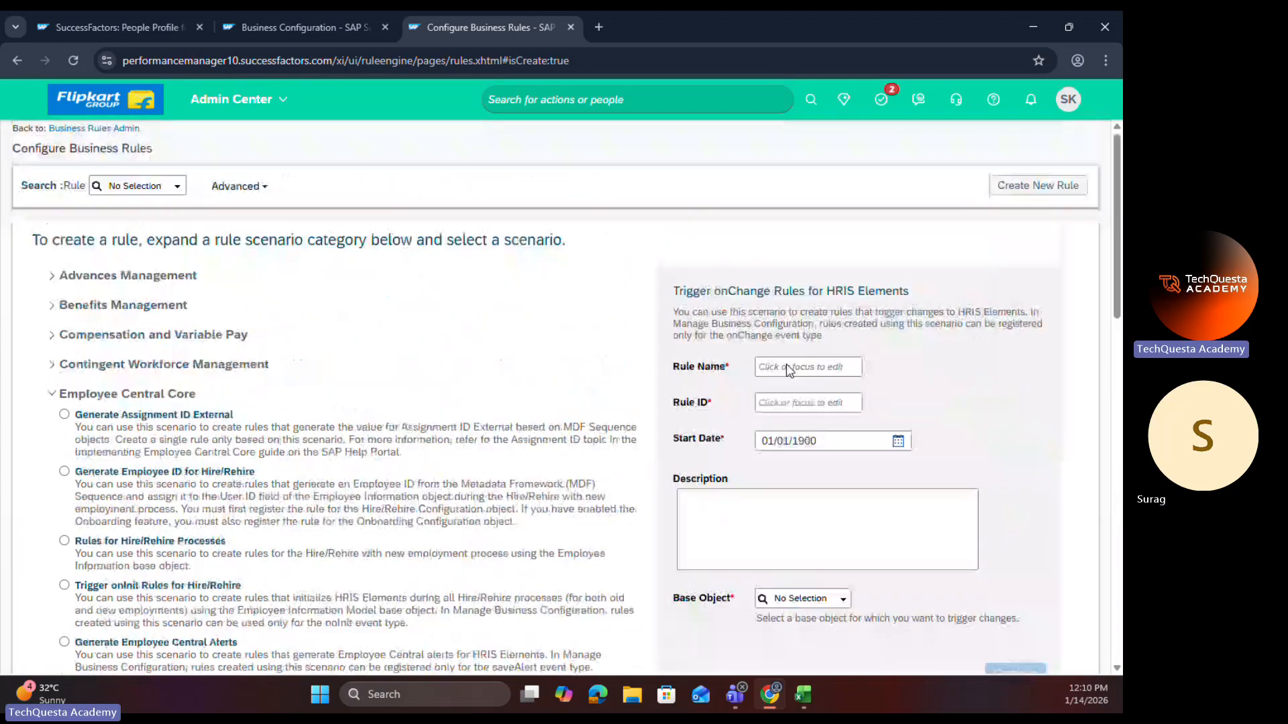
Step: Name the new onChange rule Marriage Date Field Rule
click(782, 371)
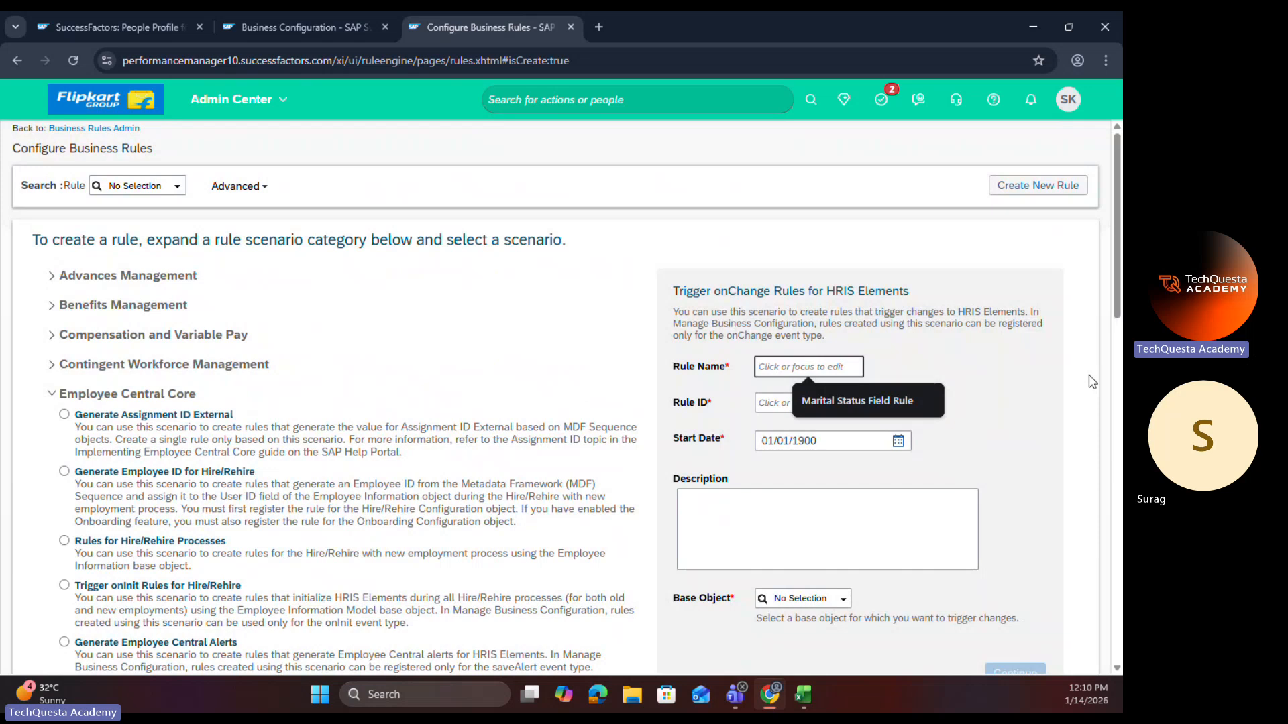
text(Mar)
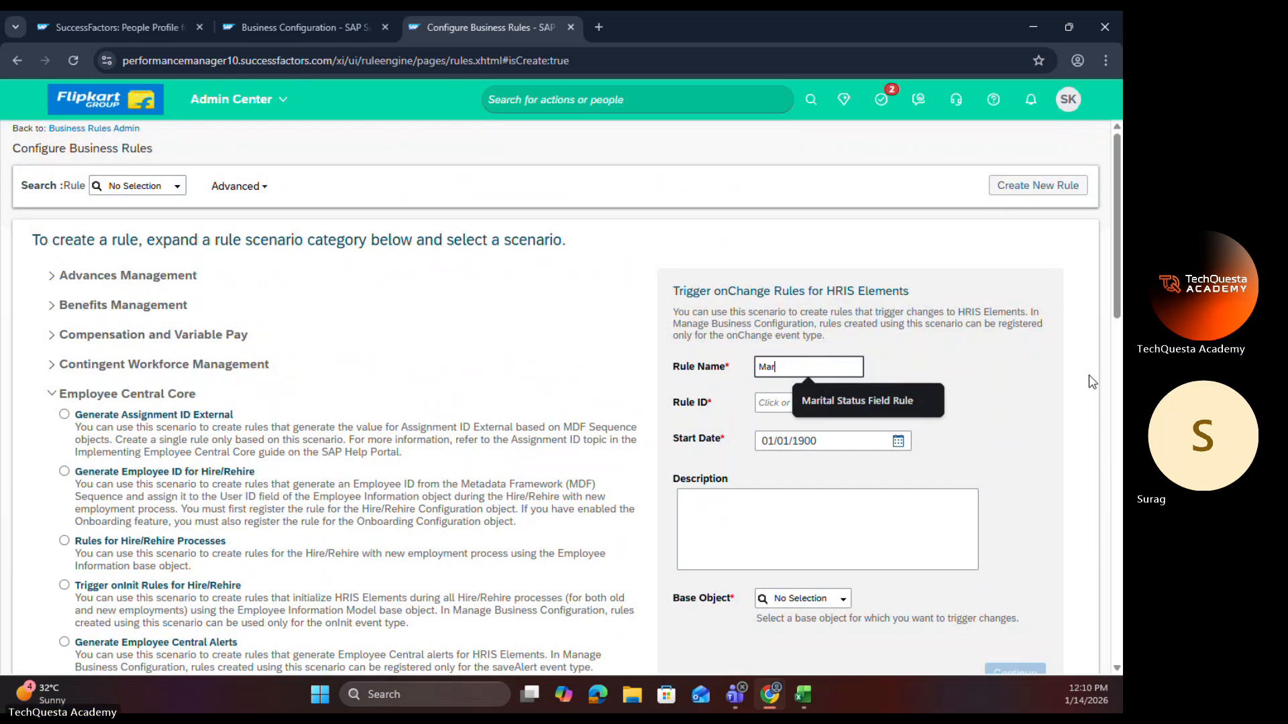
text(riage Date)
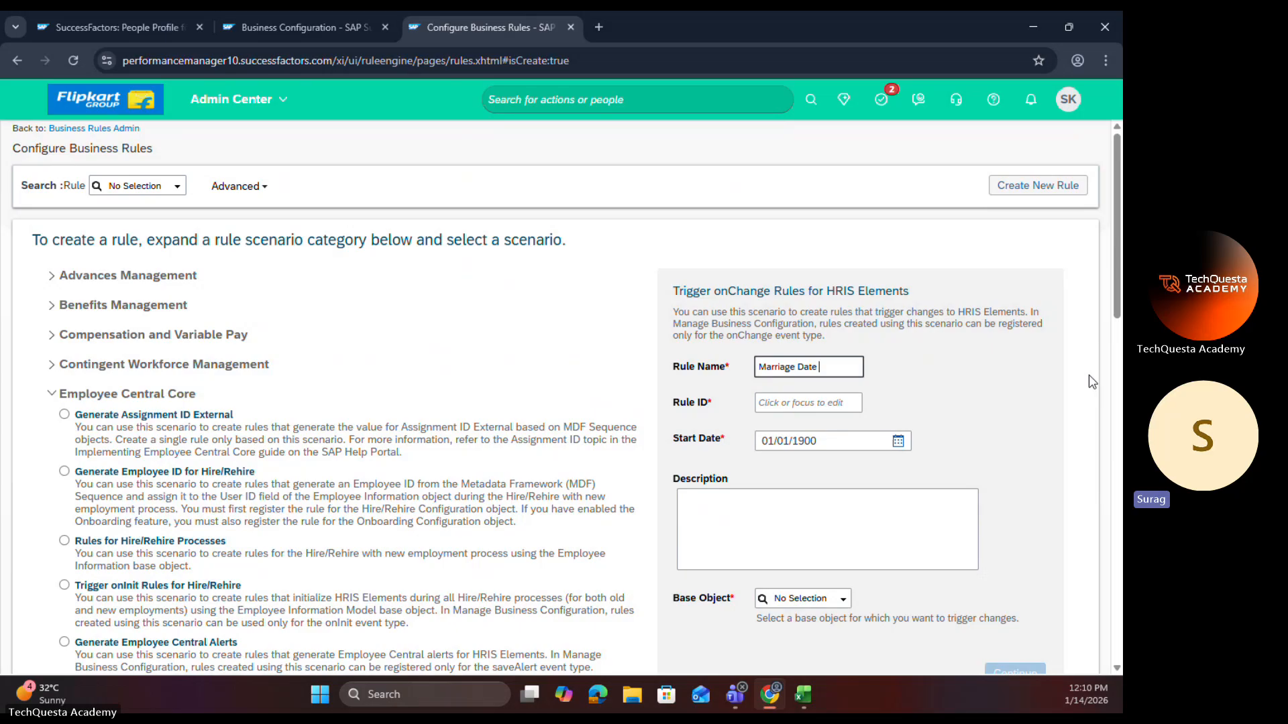
text( Field)
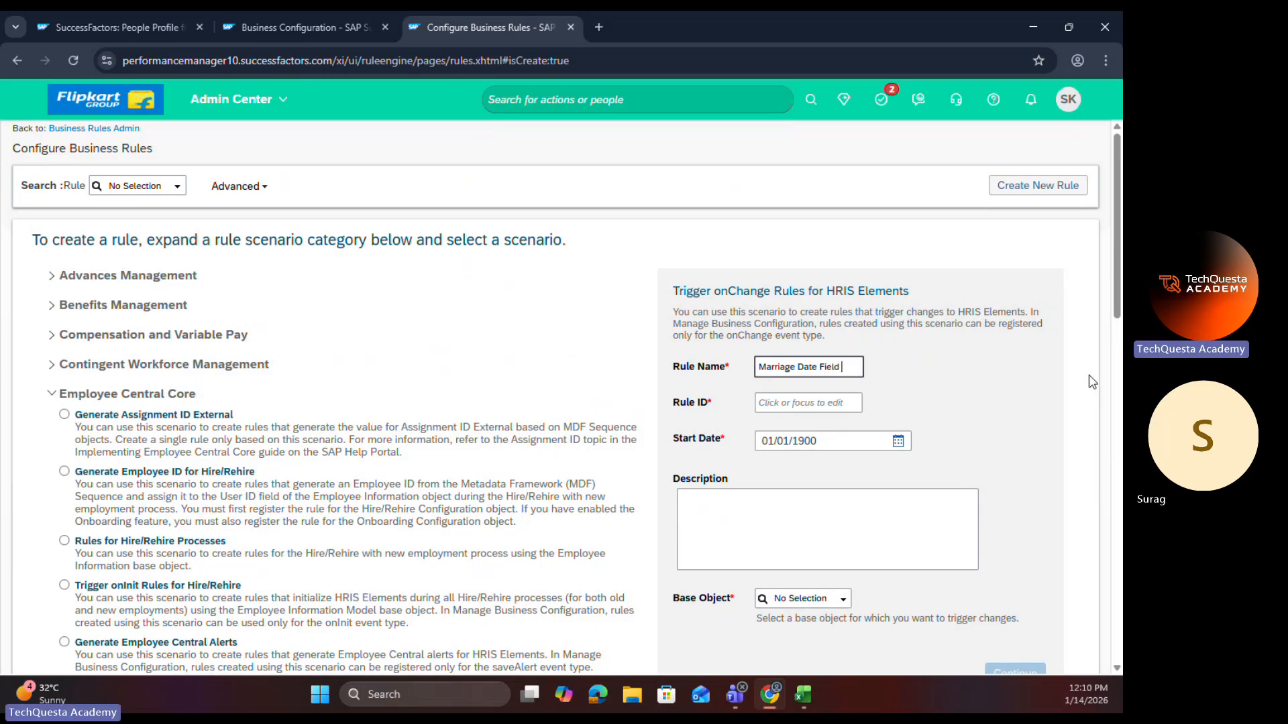
text( Rule)
click(940, 377)
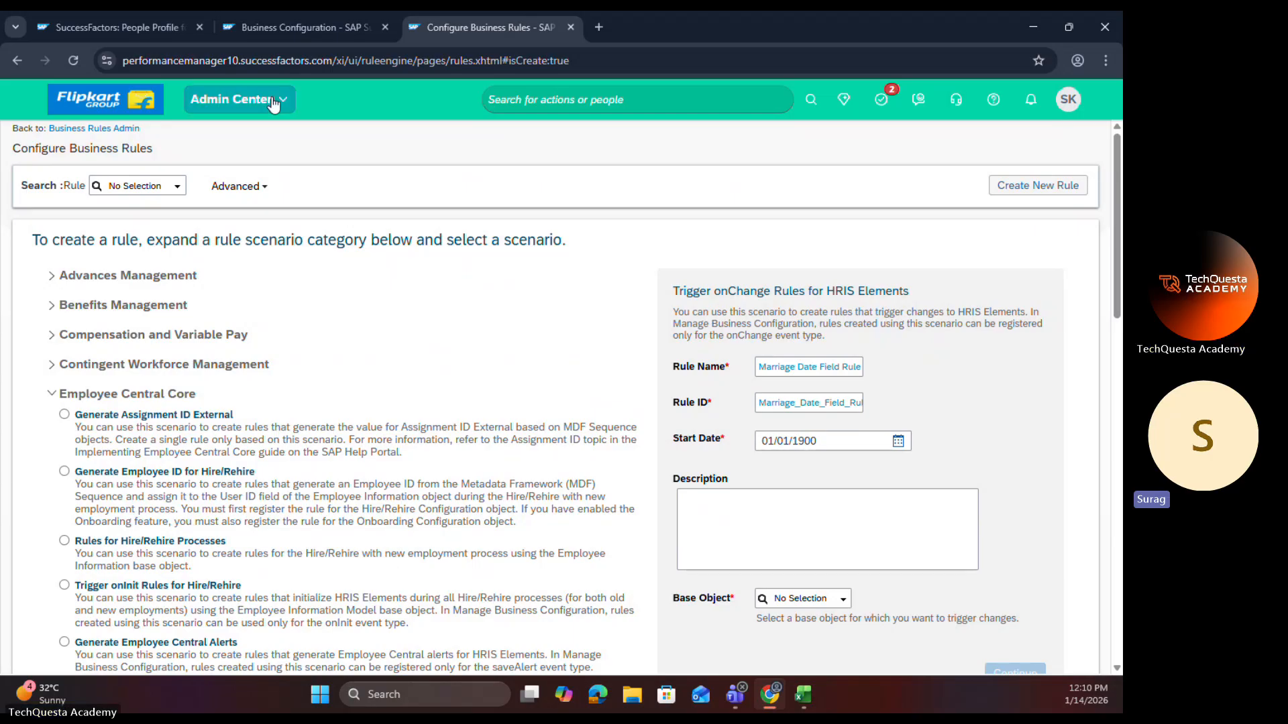
Step: Compare the employee's Personal Information and the Business Configuration elements with the selected onChange scenario's description
click(152, 26)
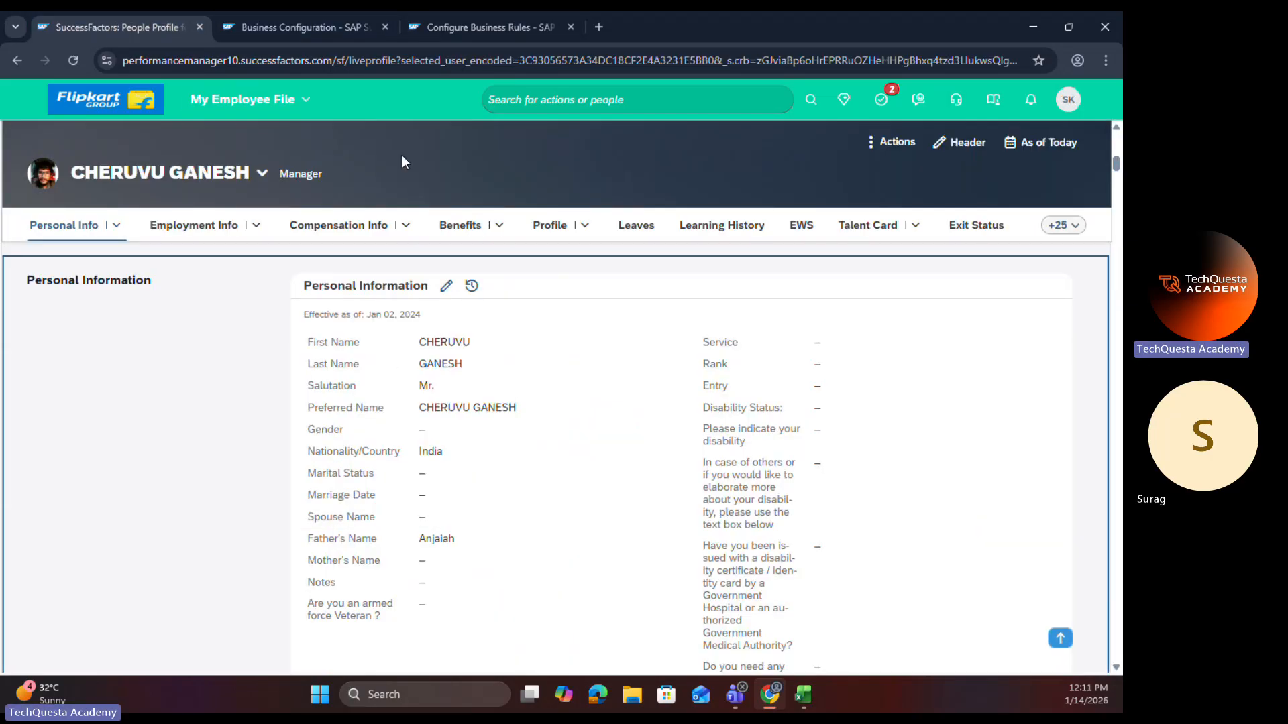
click(295, 19)
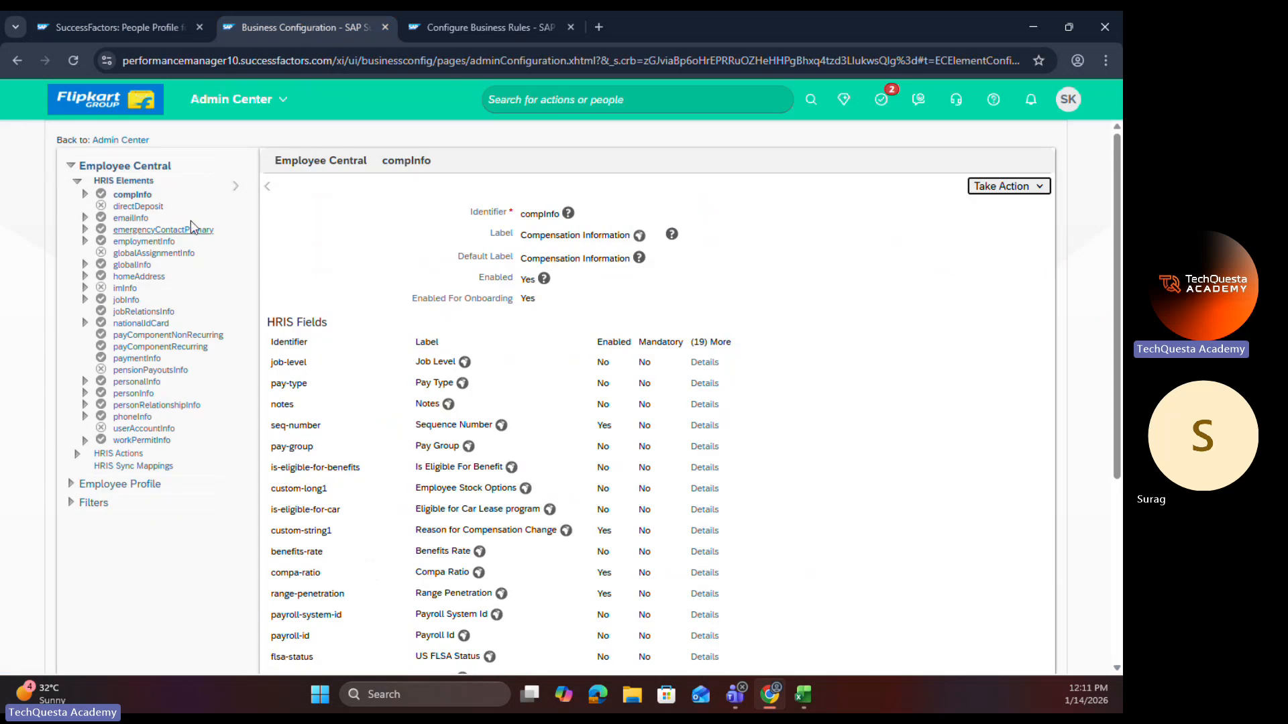
click(478, 26)
scroll(120, 422, down, 10)
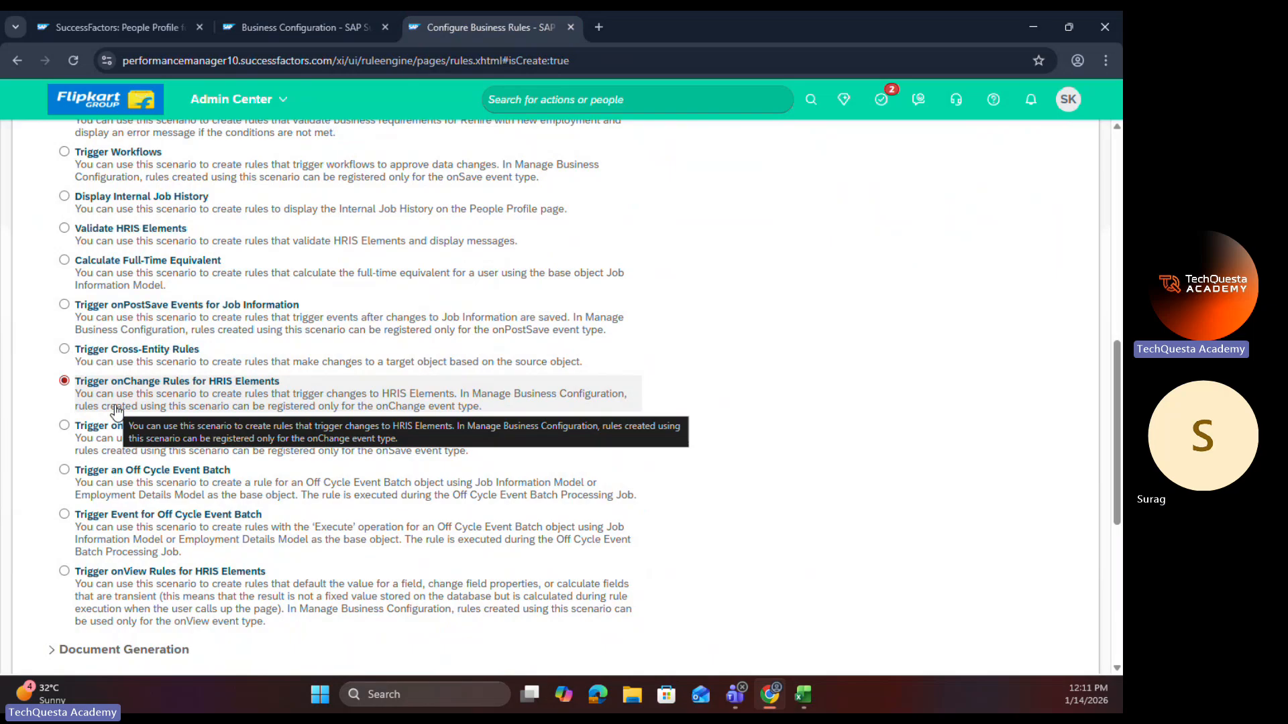
scroll(780, 368, up, 8)
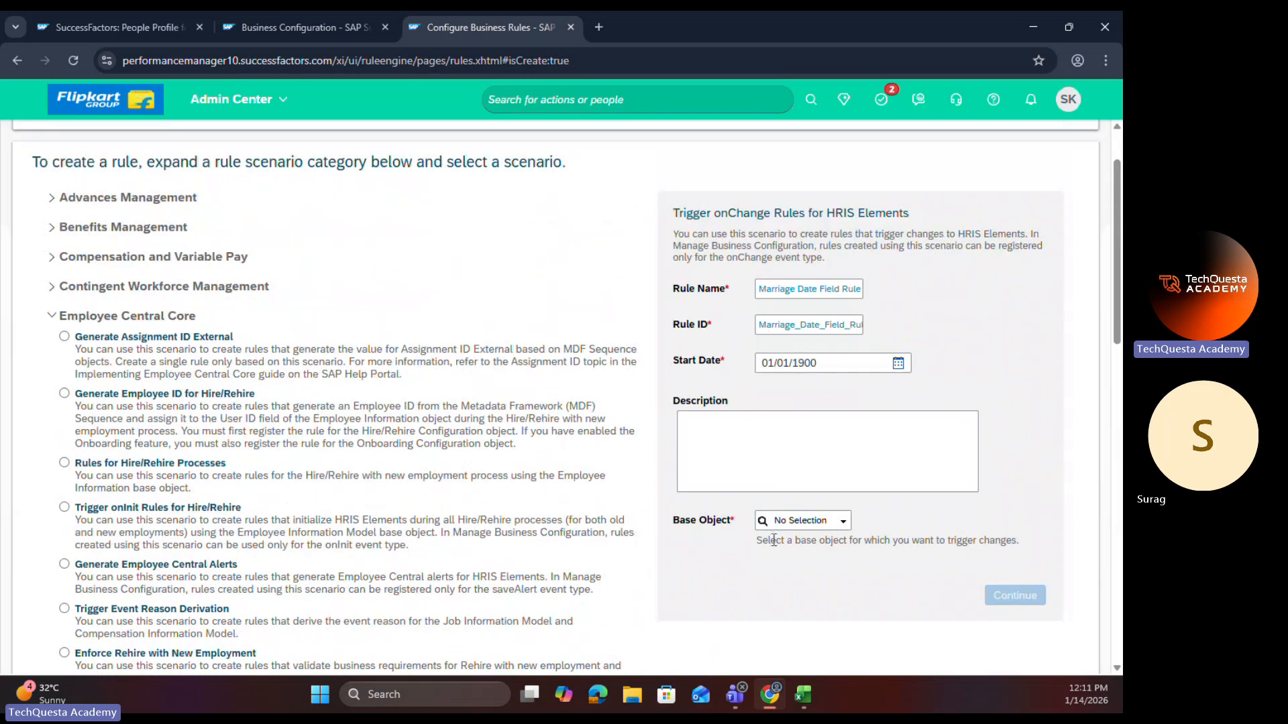
Step: Set the rule's base object to Personal Information Model and continue to the If/Then rule editor
click(848, 530)
scroll(830, 584, down, 2)
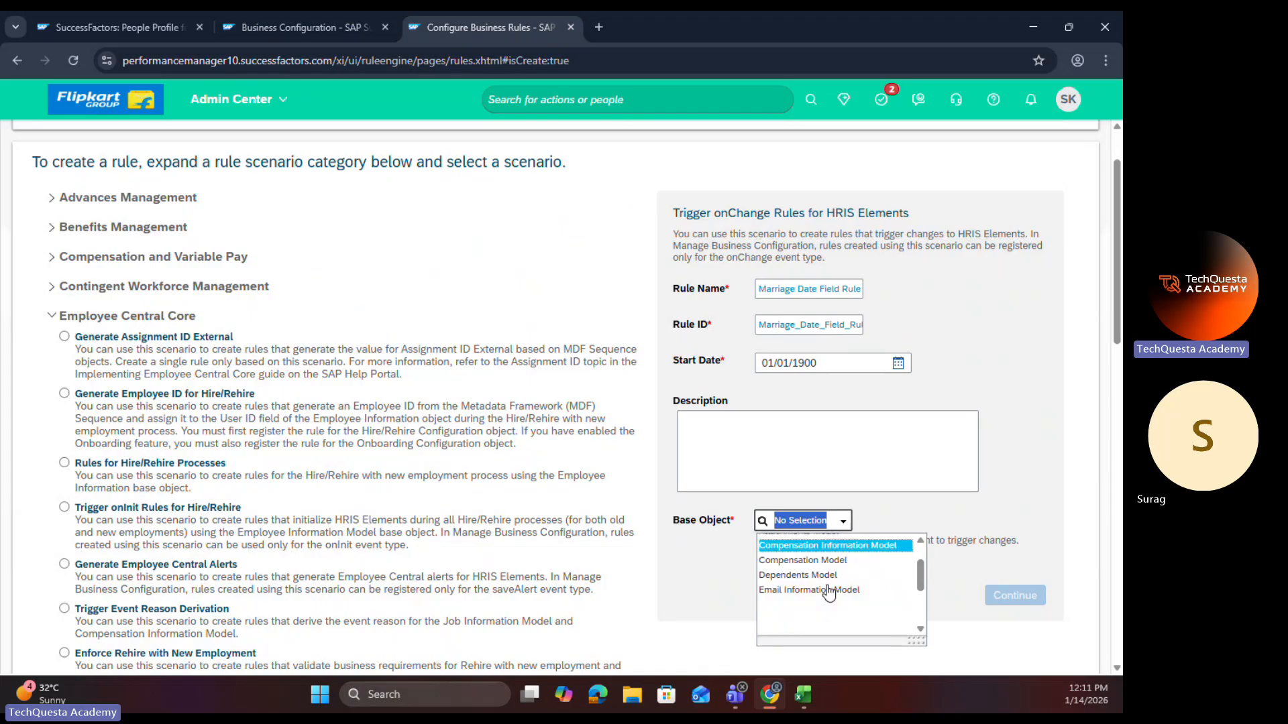
scroll(828, 597, down, 3)
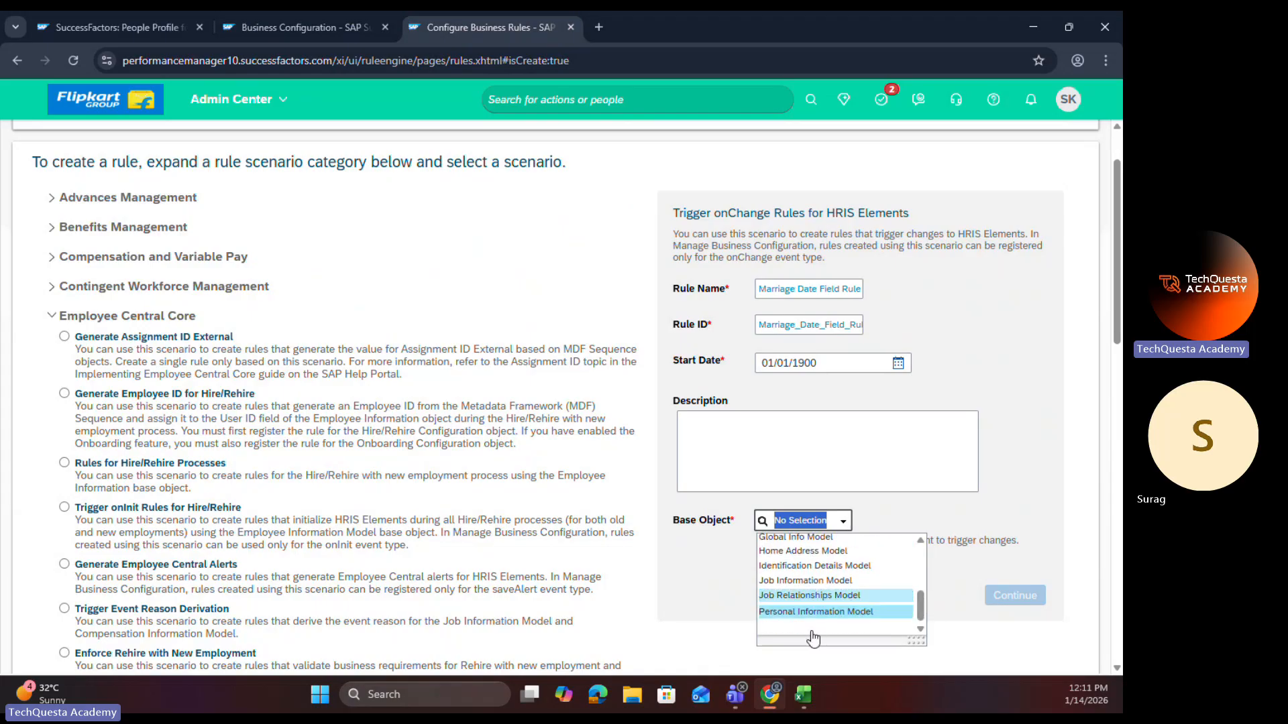
click(814, 610)
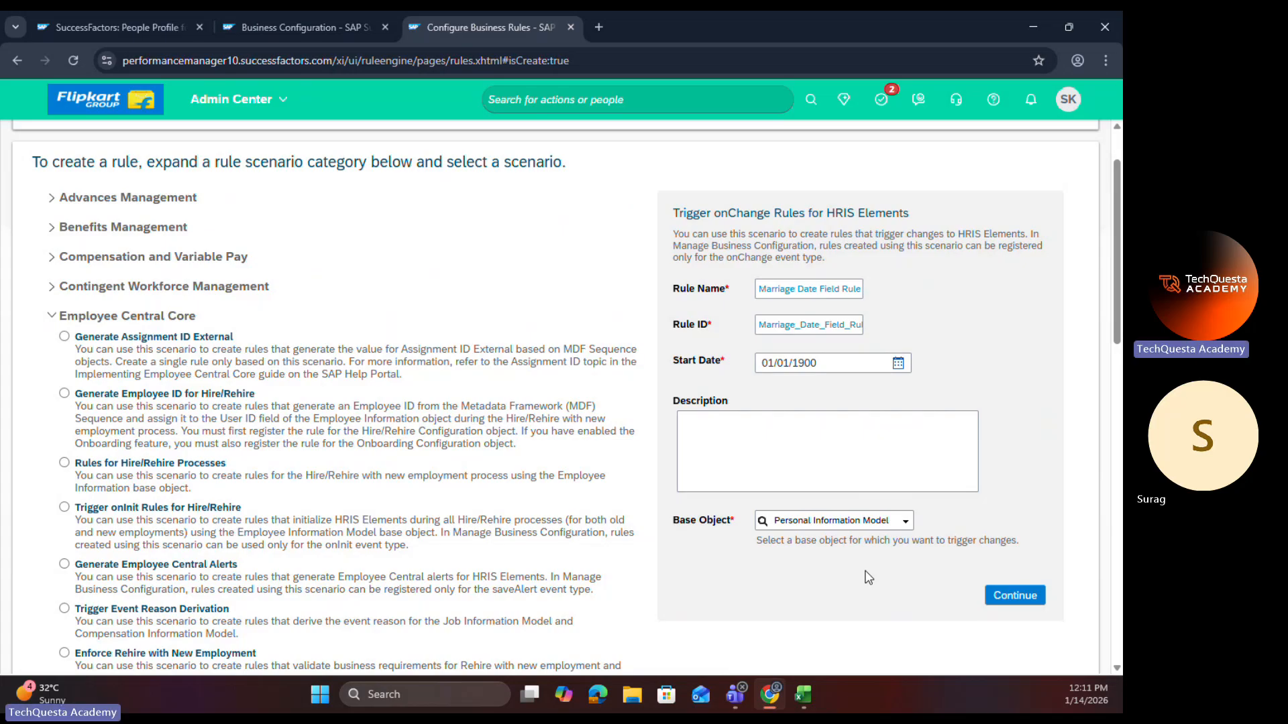
scroll(630, 550, down, 1)
scroll(322, 513, down, 6)
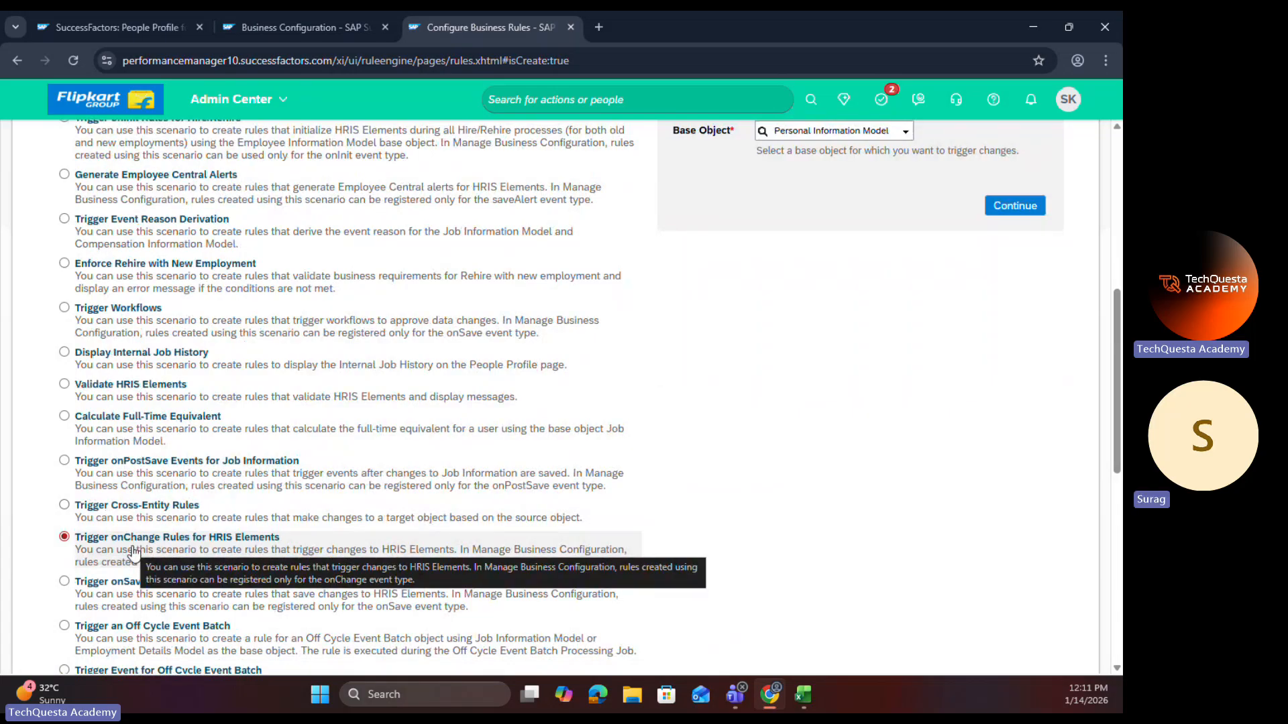
scroll(630, 416, up, 5)
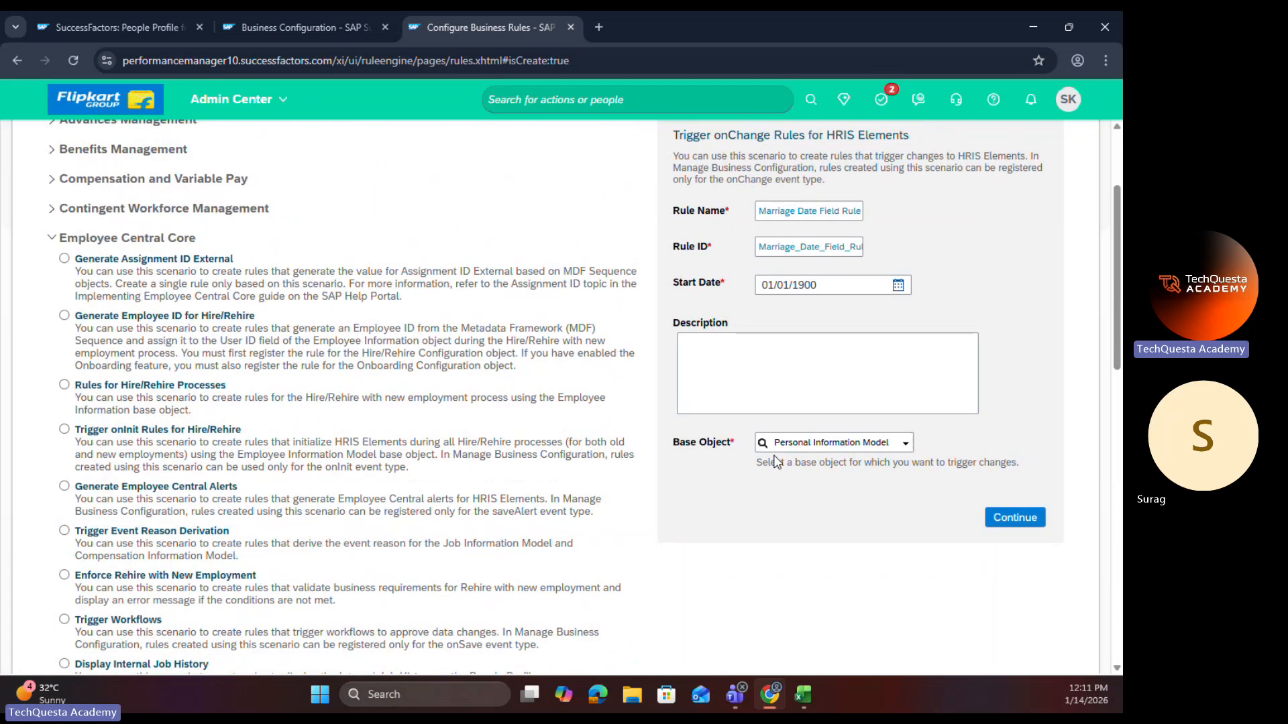
click(1007, 518)
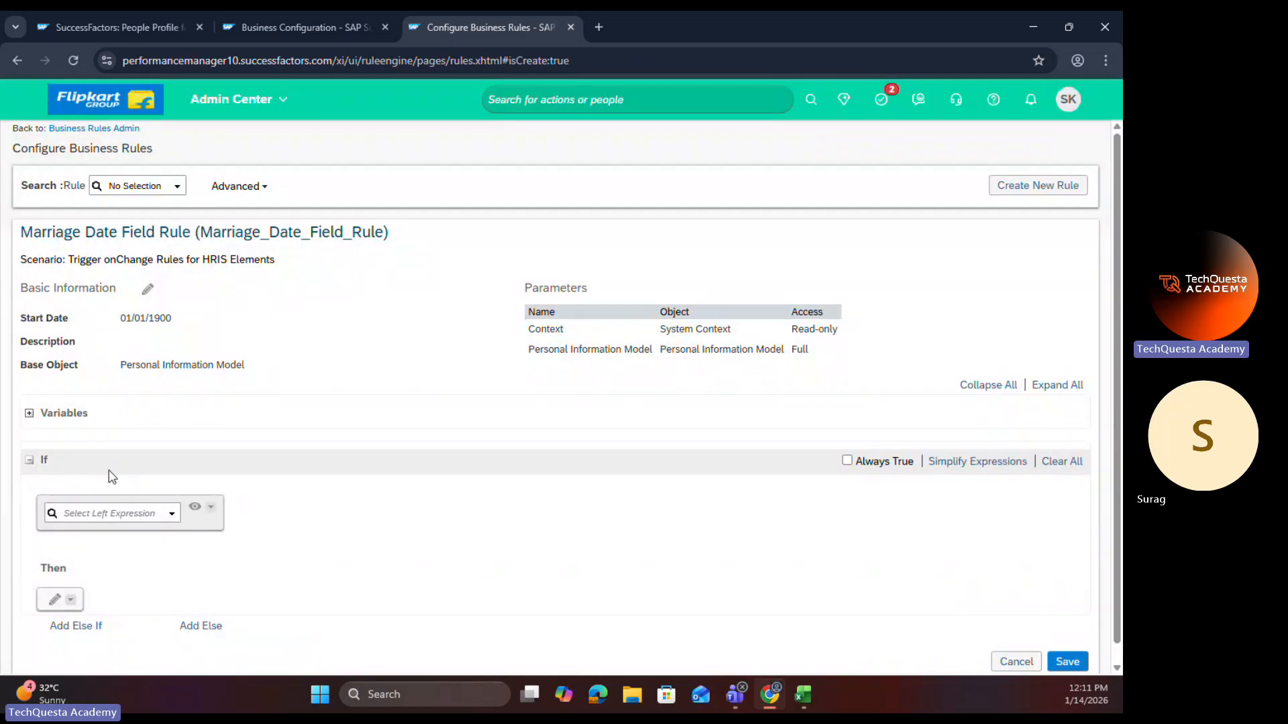
Step: Define the If condition as Personal Information Model.Marital Status.Value is equal to the value Married (M)
click(173, 515)
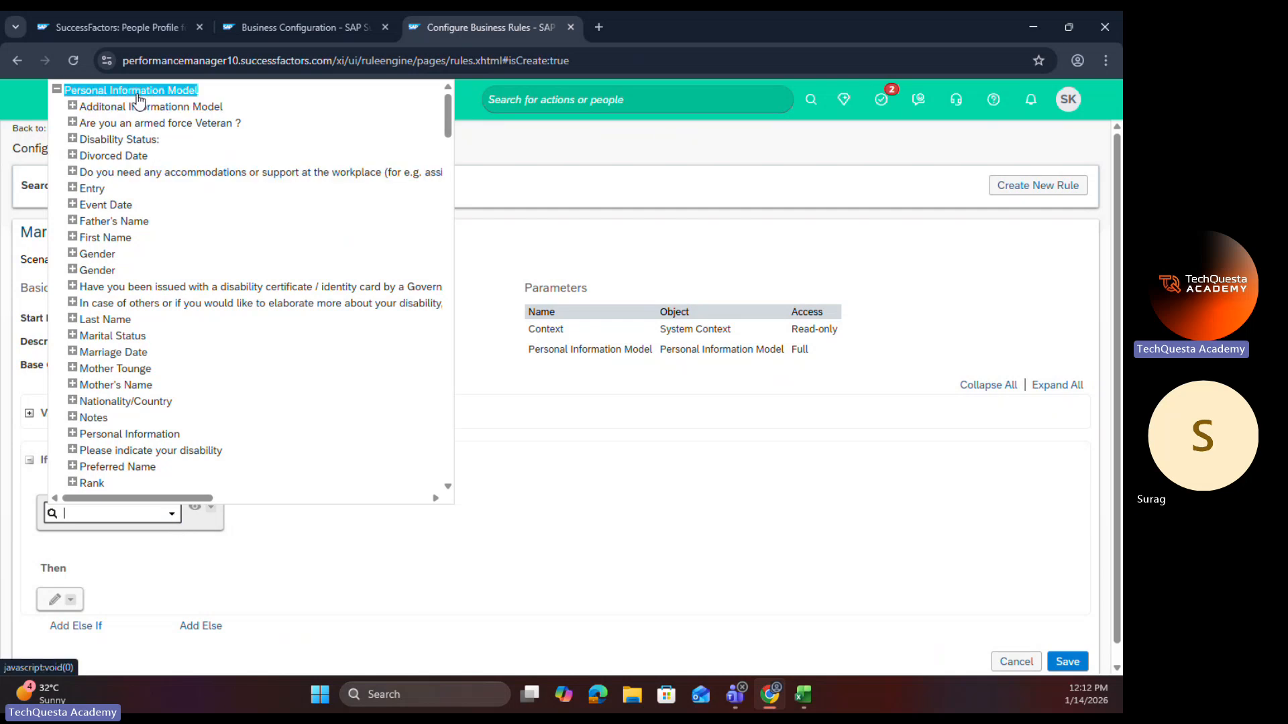
click(72, 335)
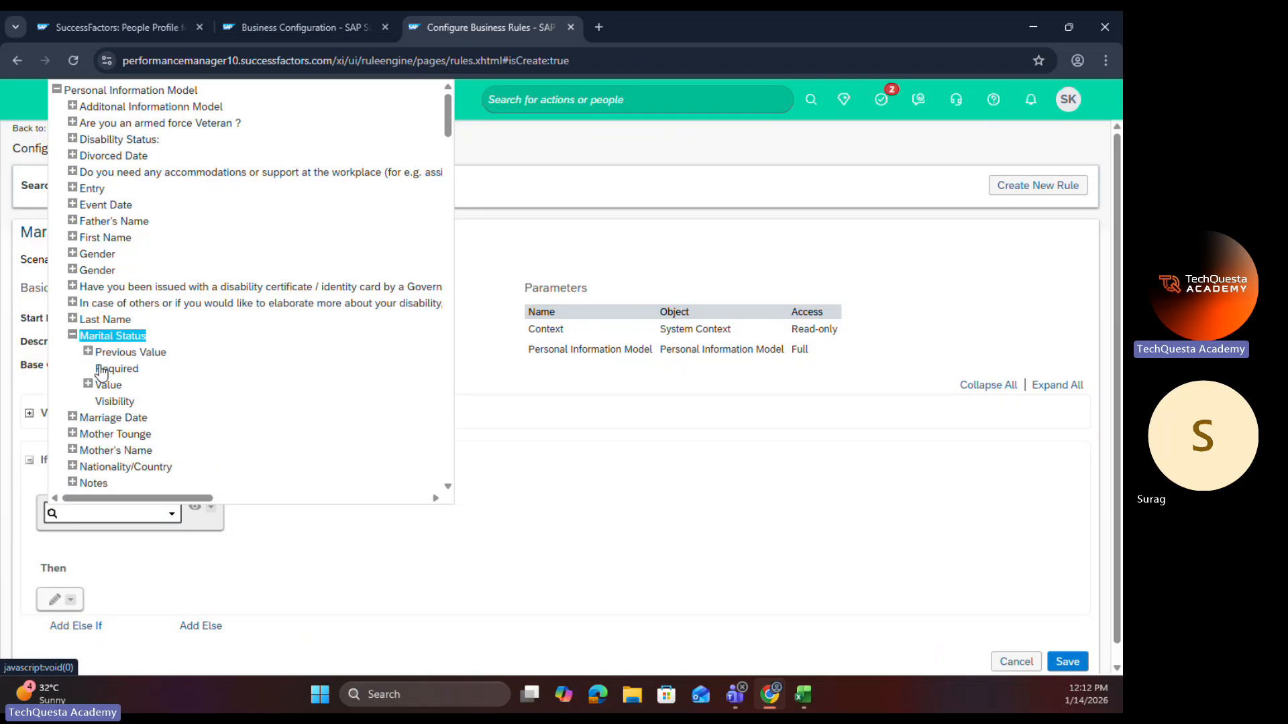
click(109, 385)
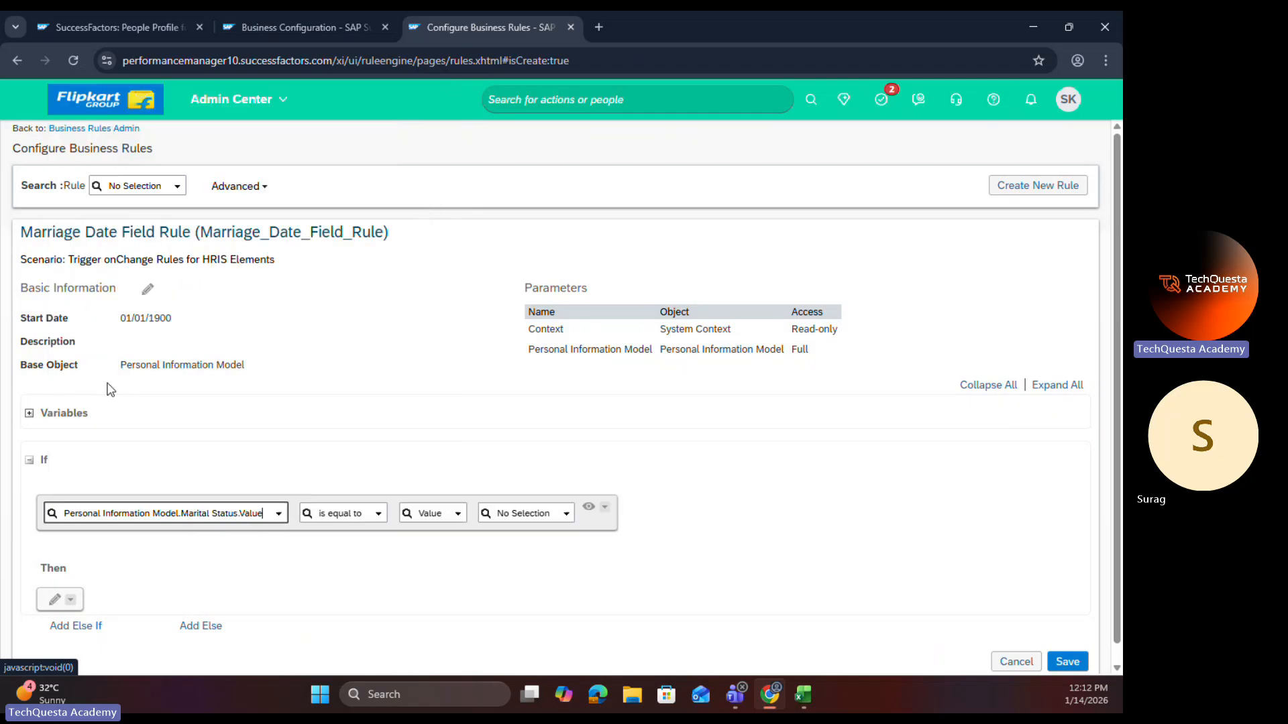
click(555, 511)
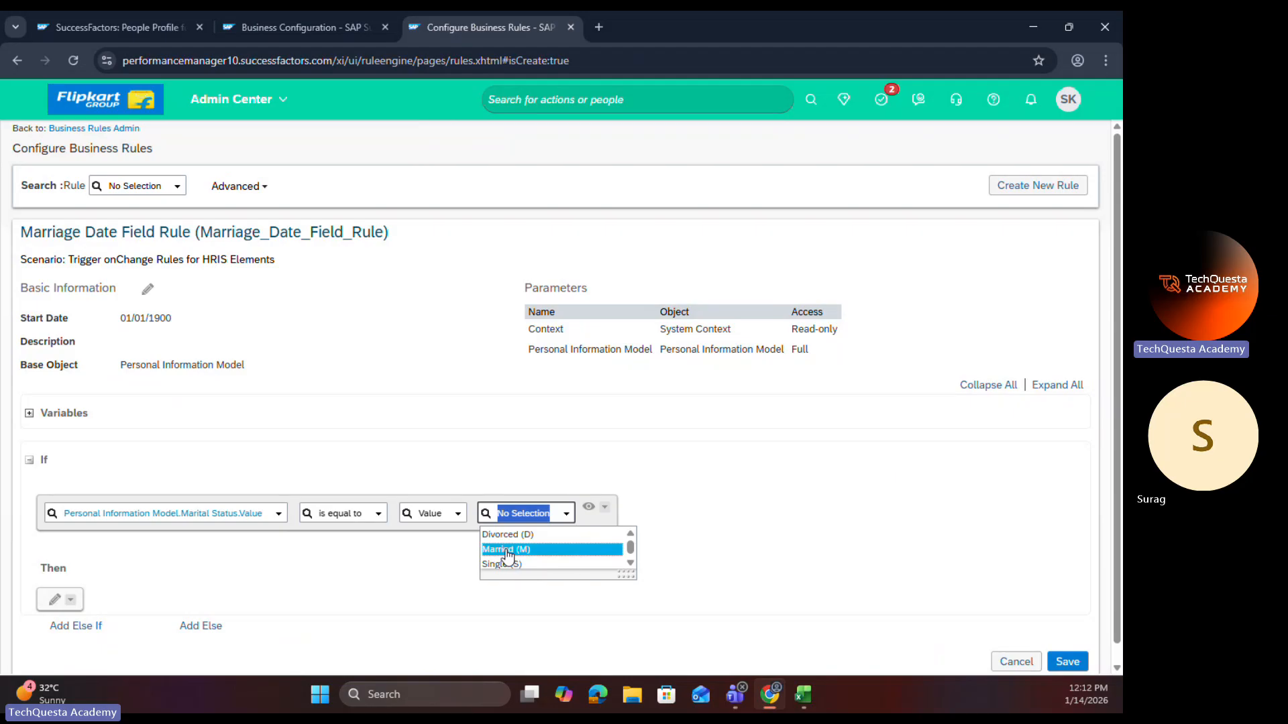
click(508, 556)
Step: Define the Then expression to set Personal Information Model.Marriage Date.Visibility to the value View, and add an Else branch to the rule
scroll(269, 536, down, 1)
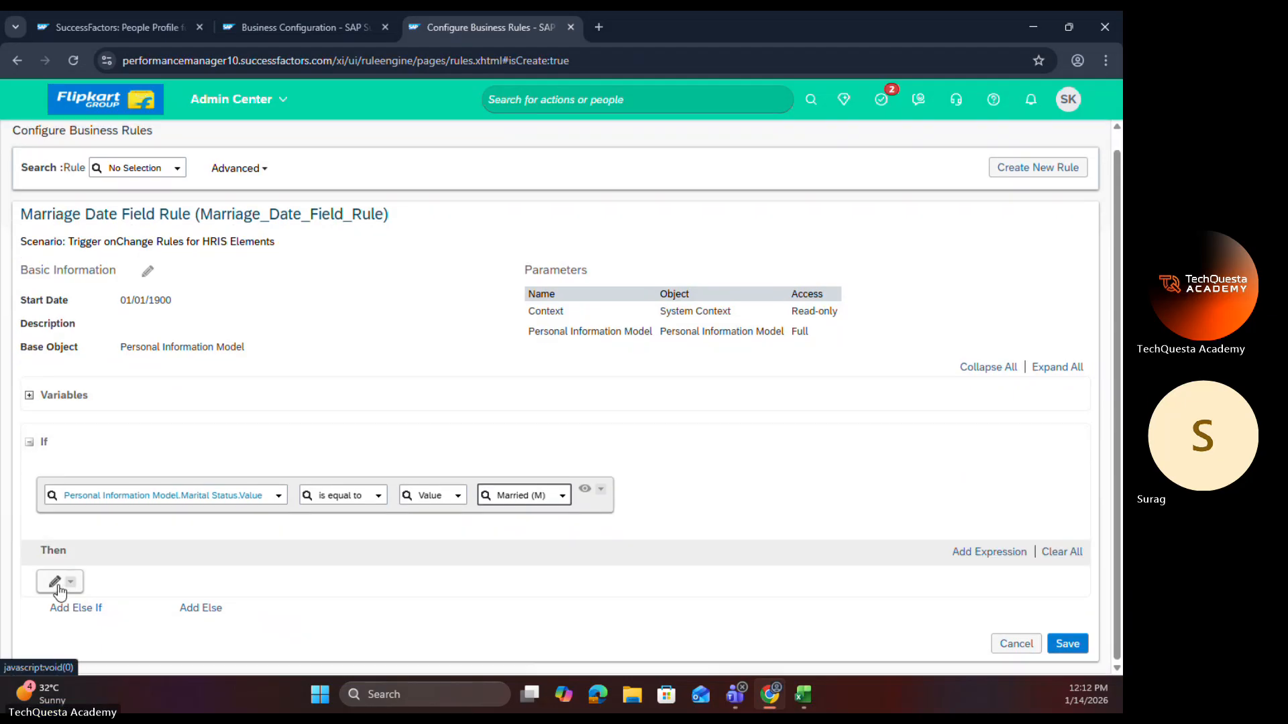
click(57, 582)
click(160, 589)
click(123, 607)
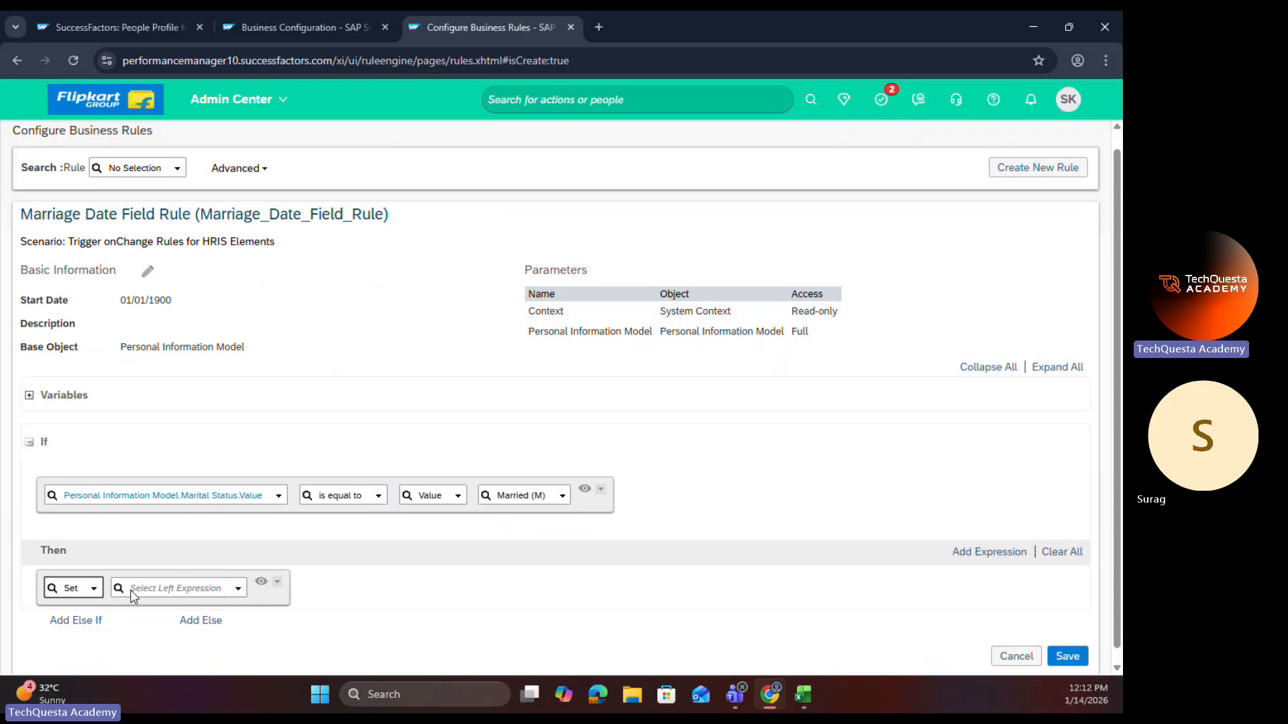
click(239, 593)
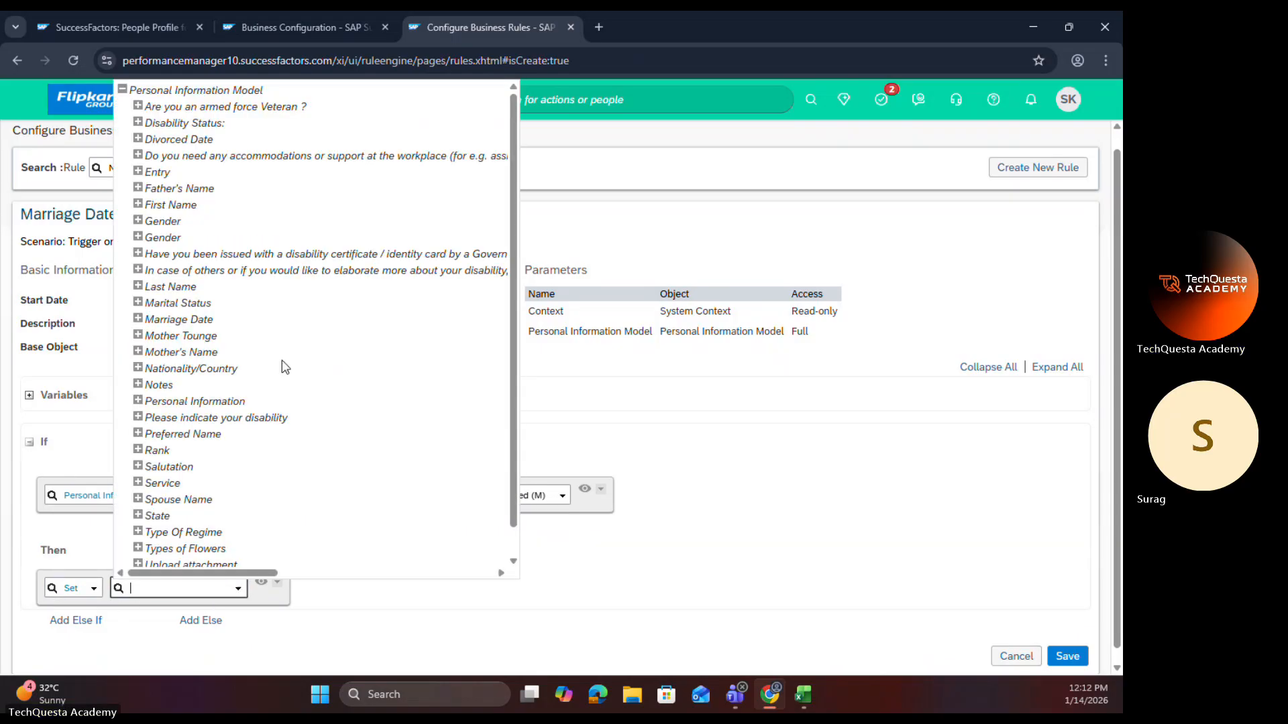
click(137, 318)
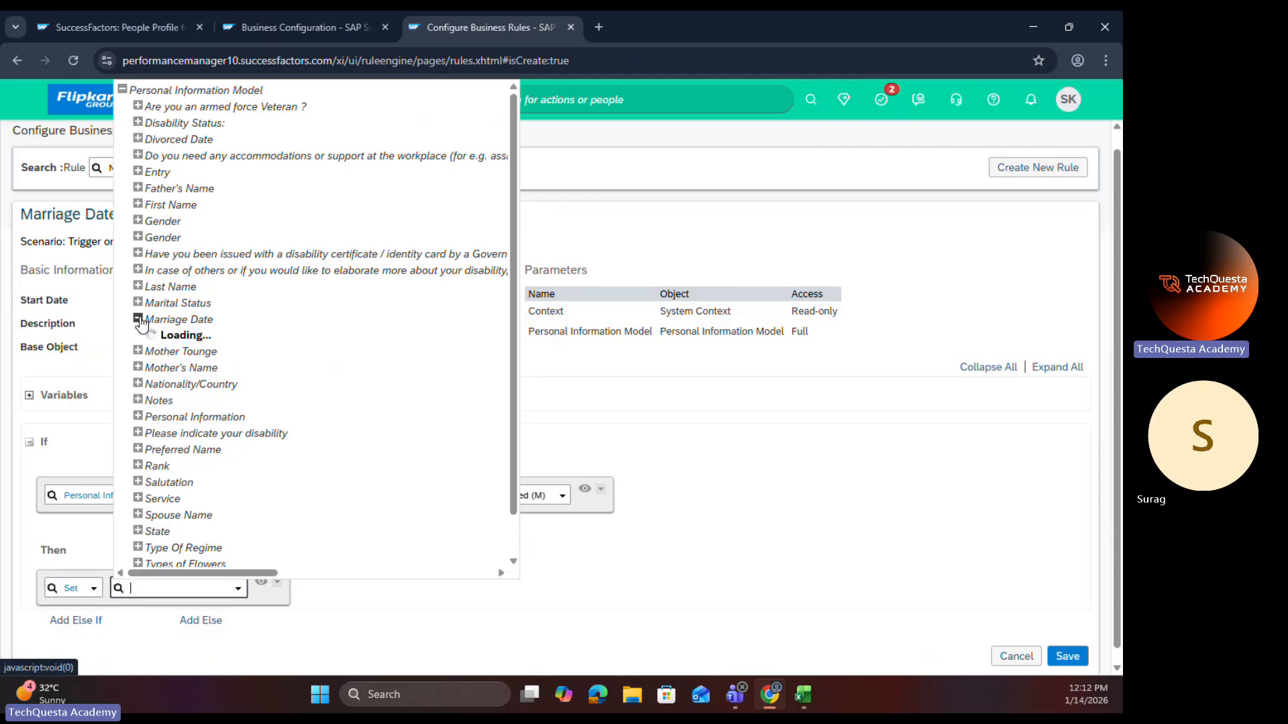
click(180, 368)
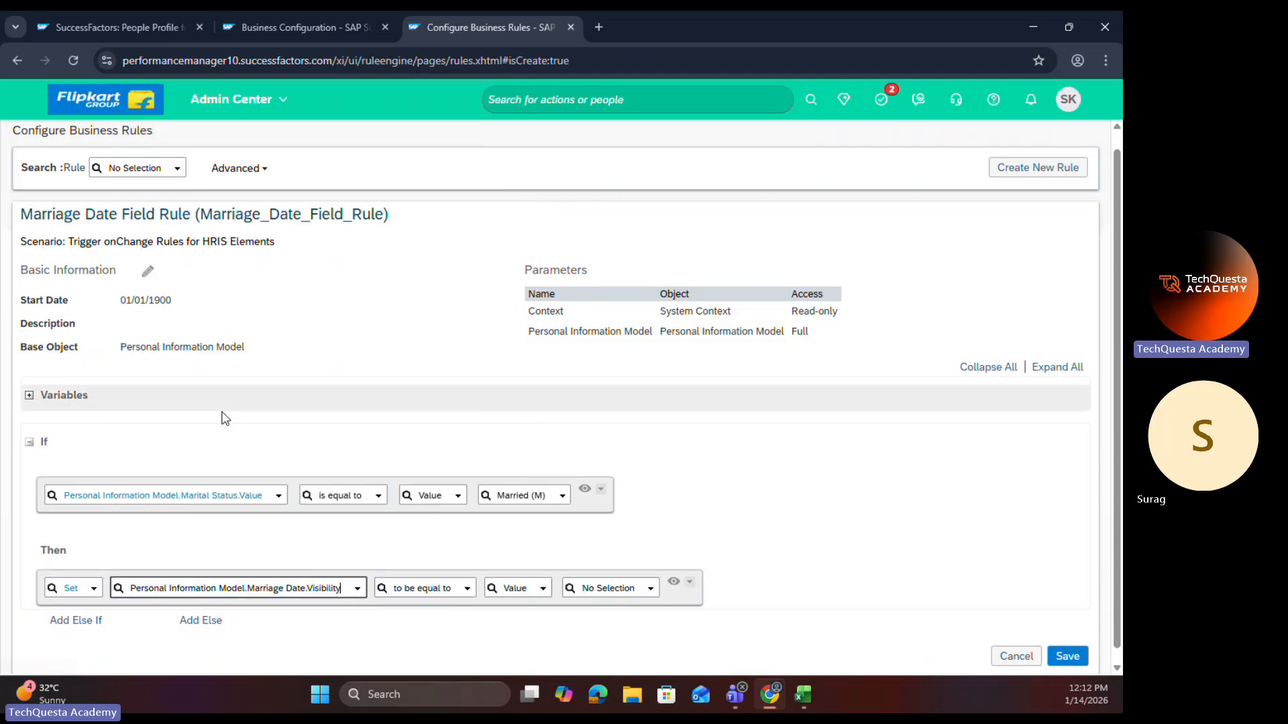
click(650, 589)
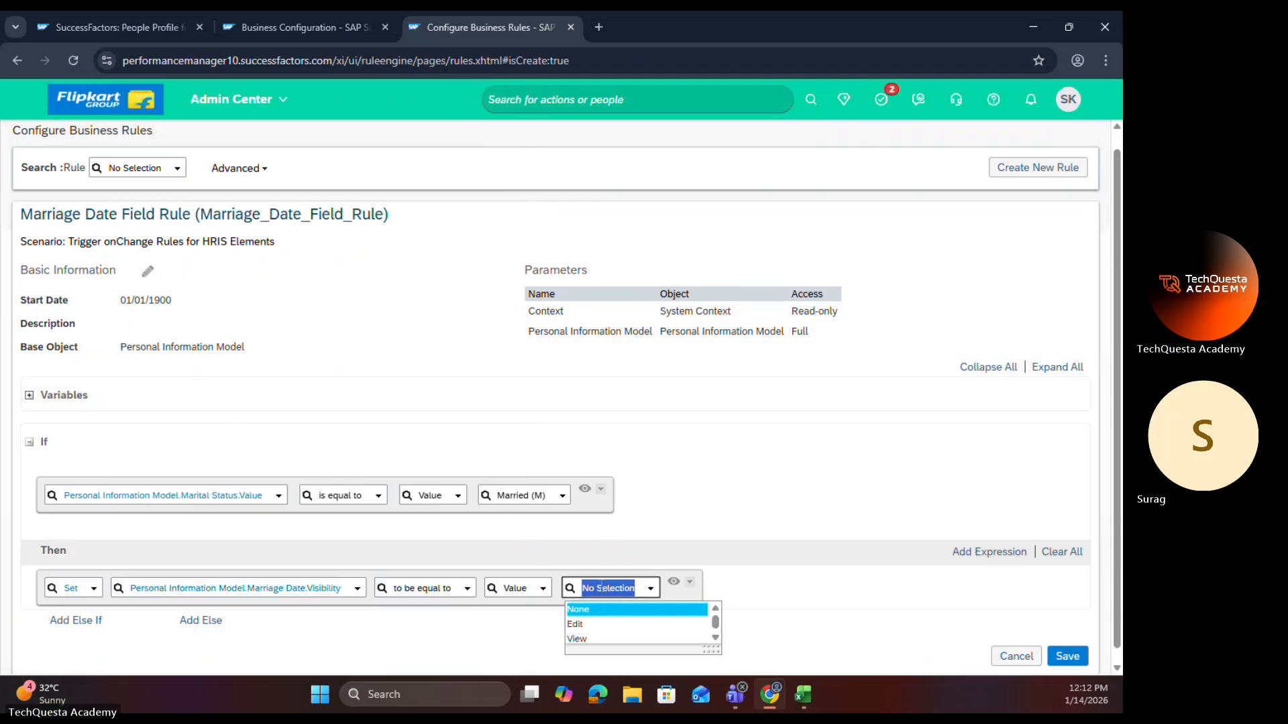
click(582, 639)
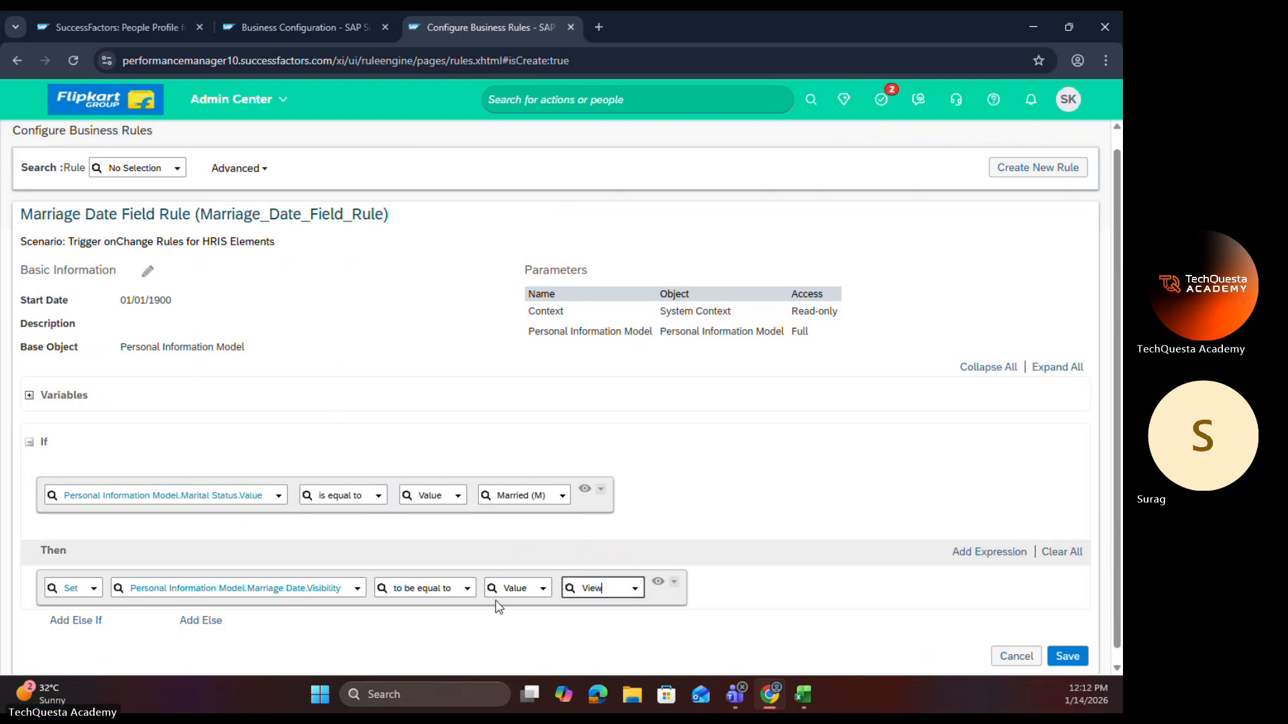
click(203, 621)
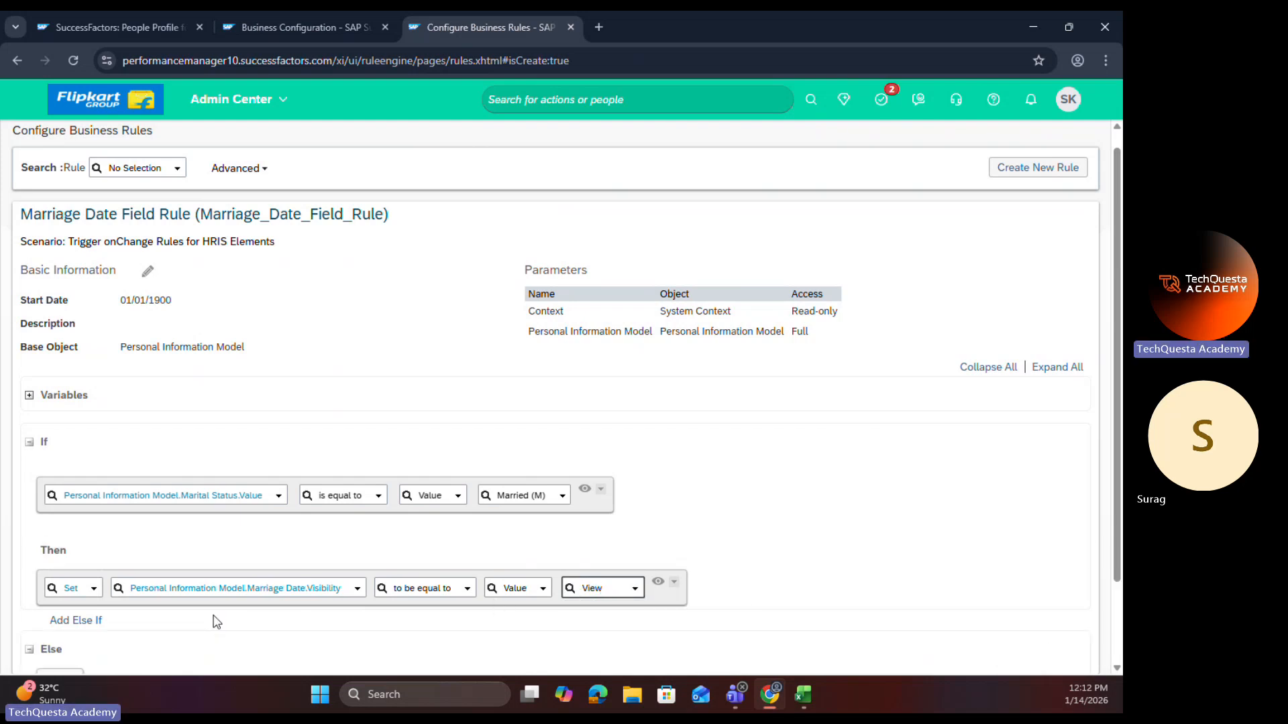
scroll(110, 623, down, 2)
click(94, 526)
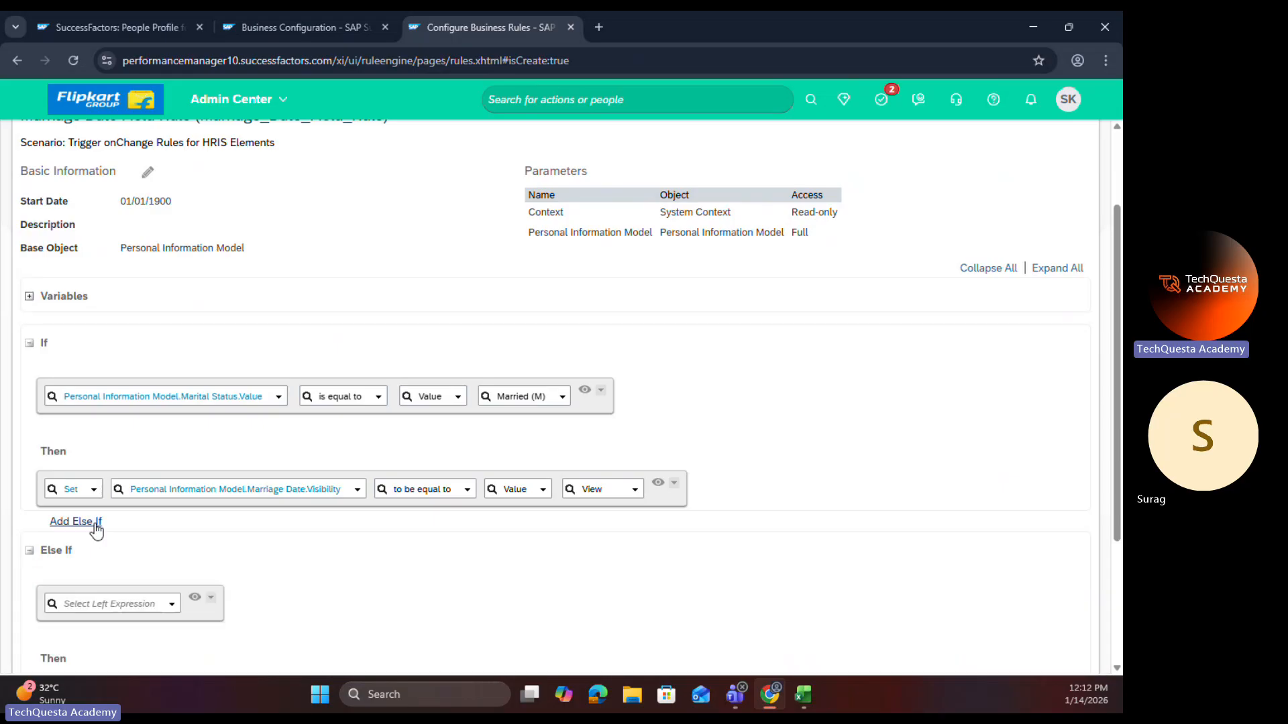
scroll(101, 516, down, 1)
scroll(102, 507, down, 1)
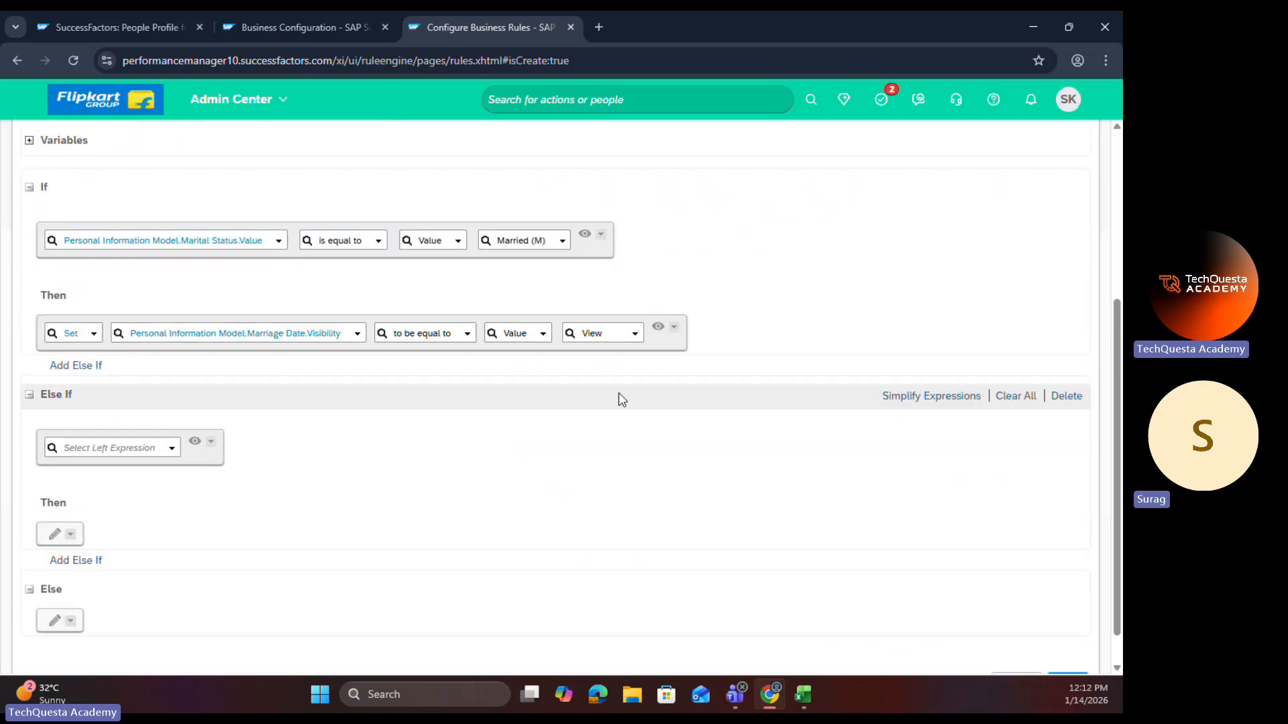
click(1066, 396)
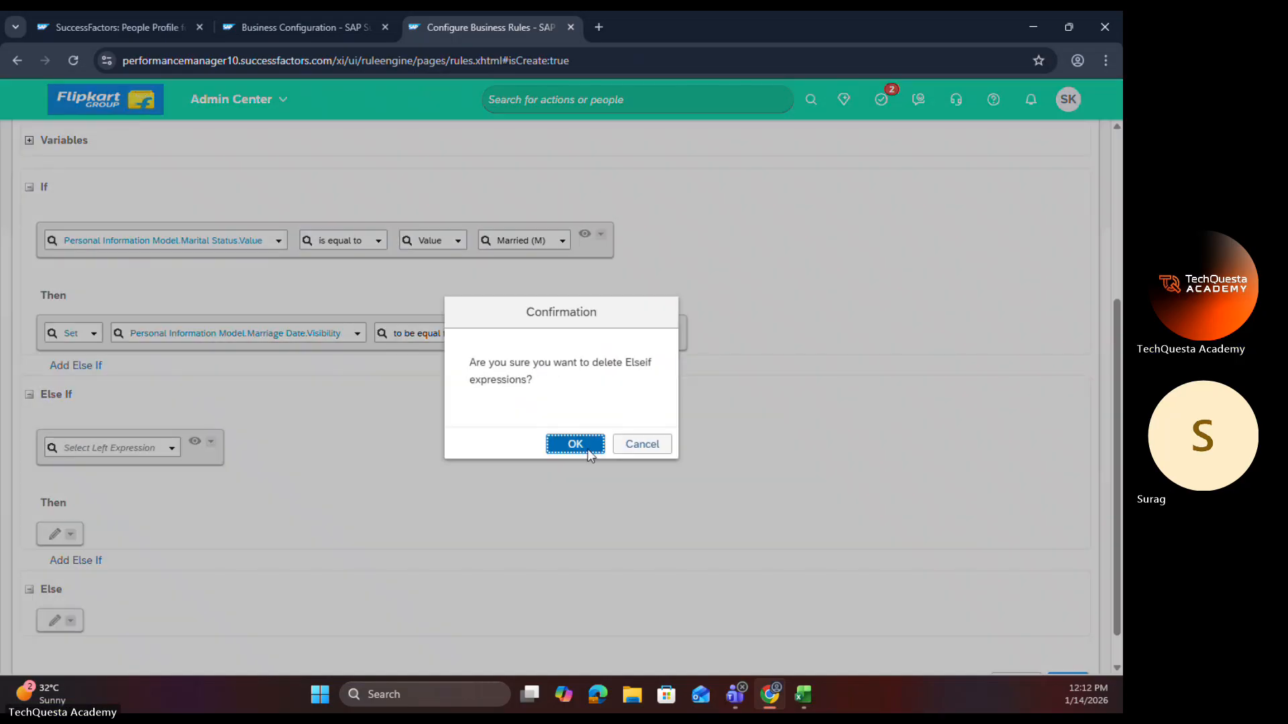
click(575, 444)
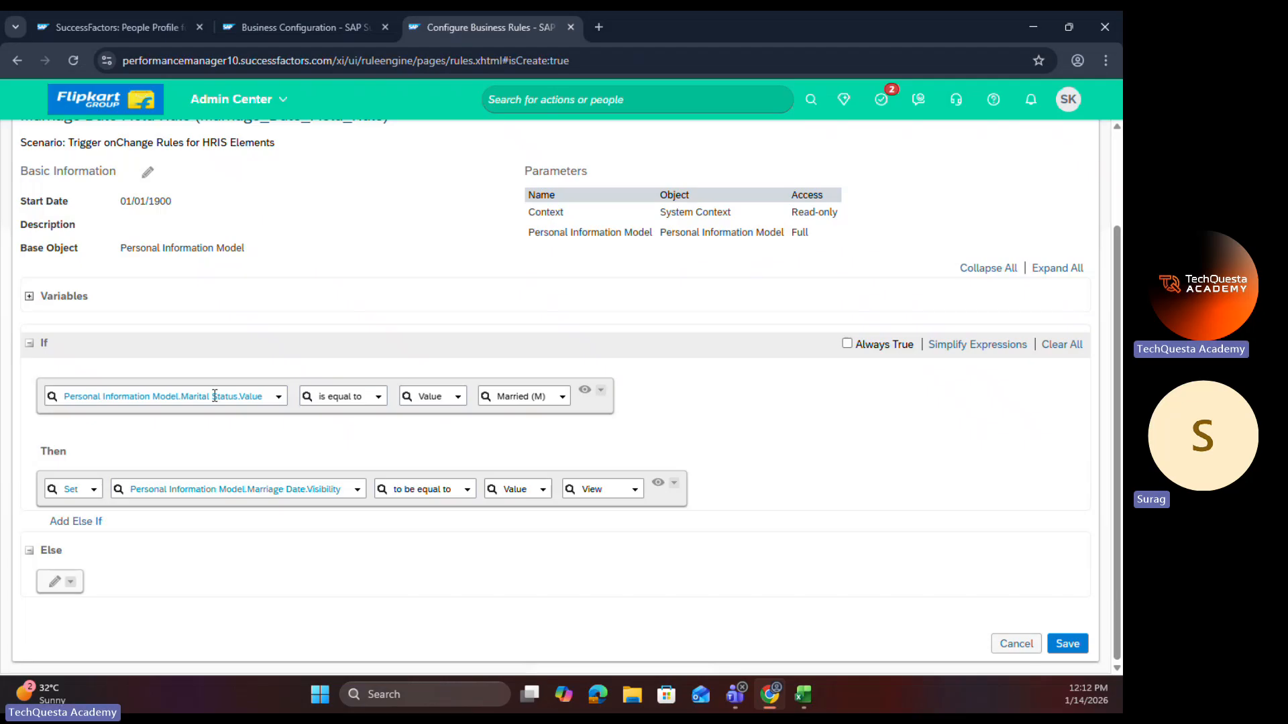
Step: Preview the If condition on Marital Status as a read-only expression and reopen it for editing
click(188, 399)
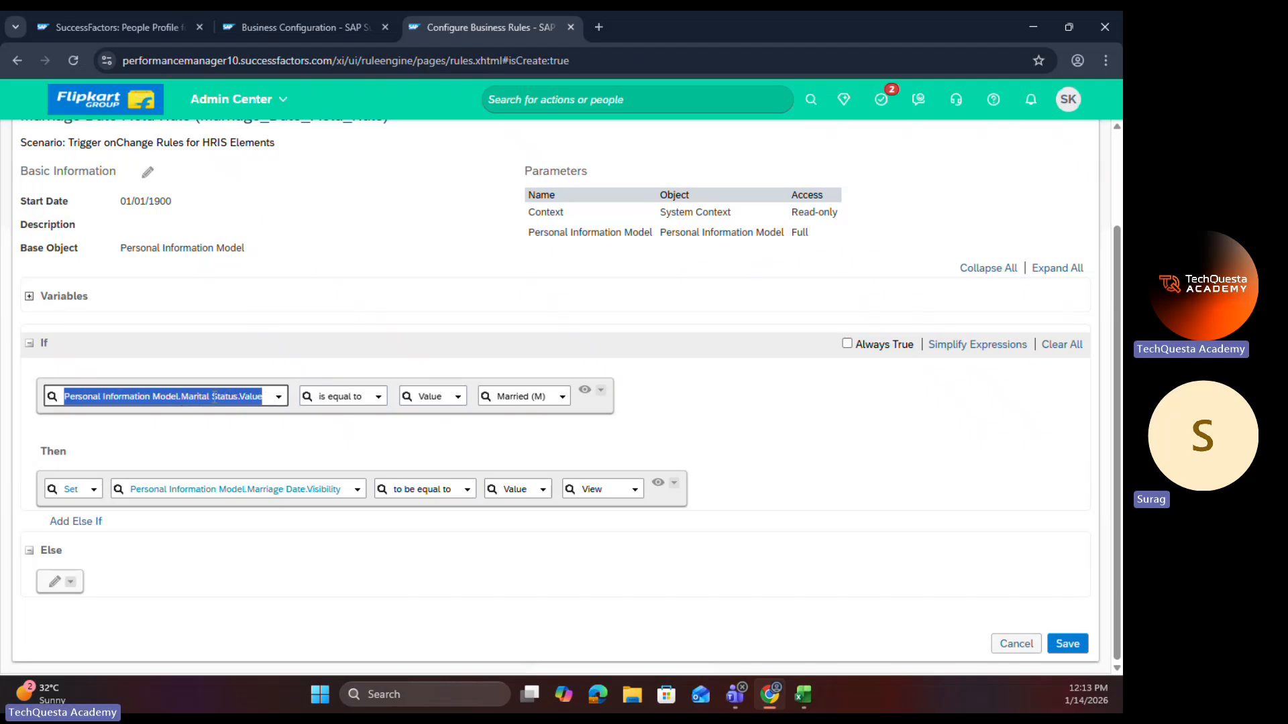
click(412, 431)
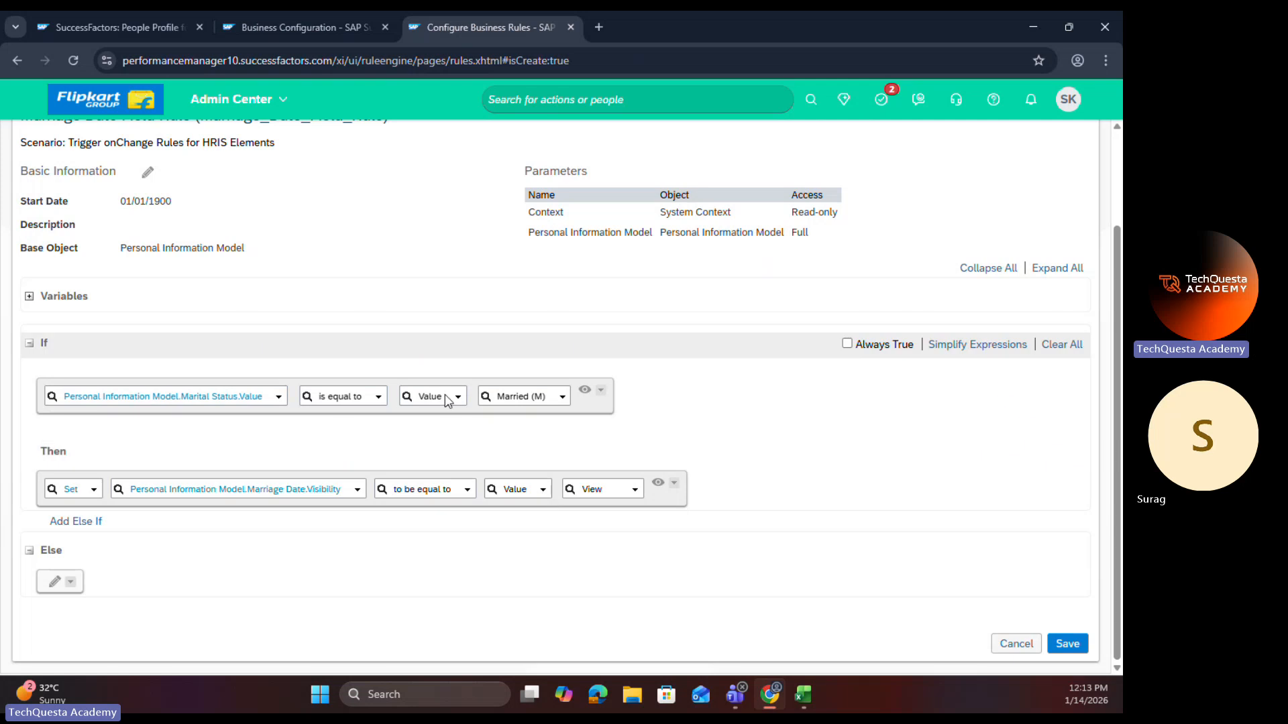
click(586, 391)
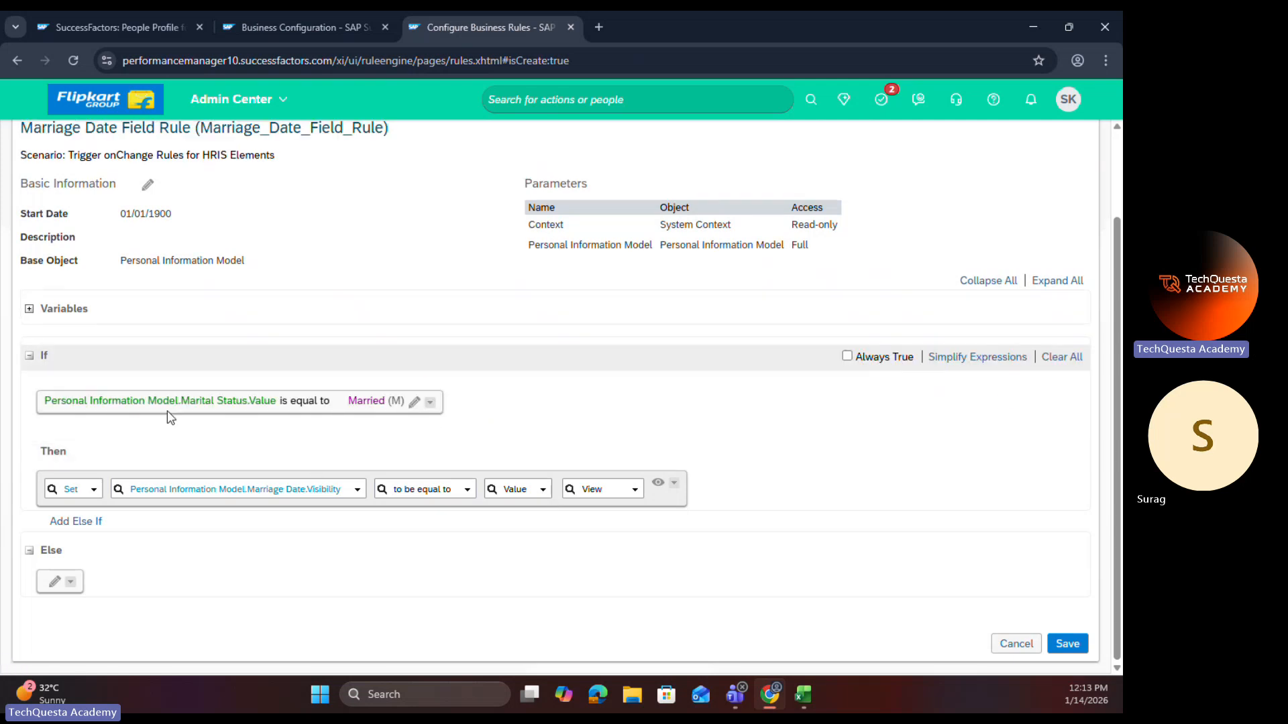
click(413, 402)
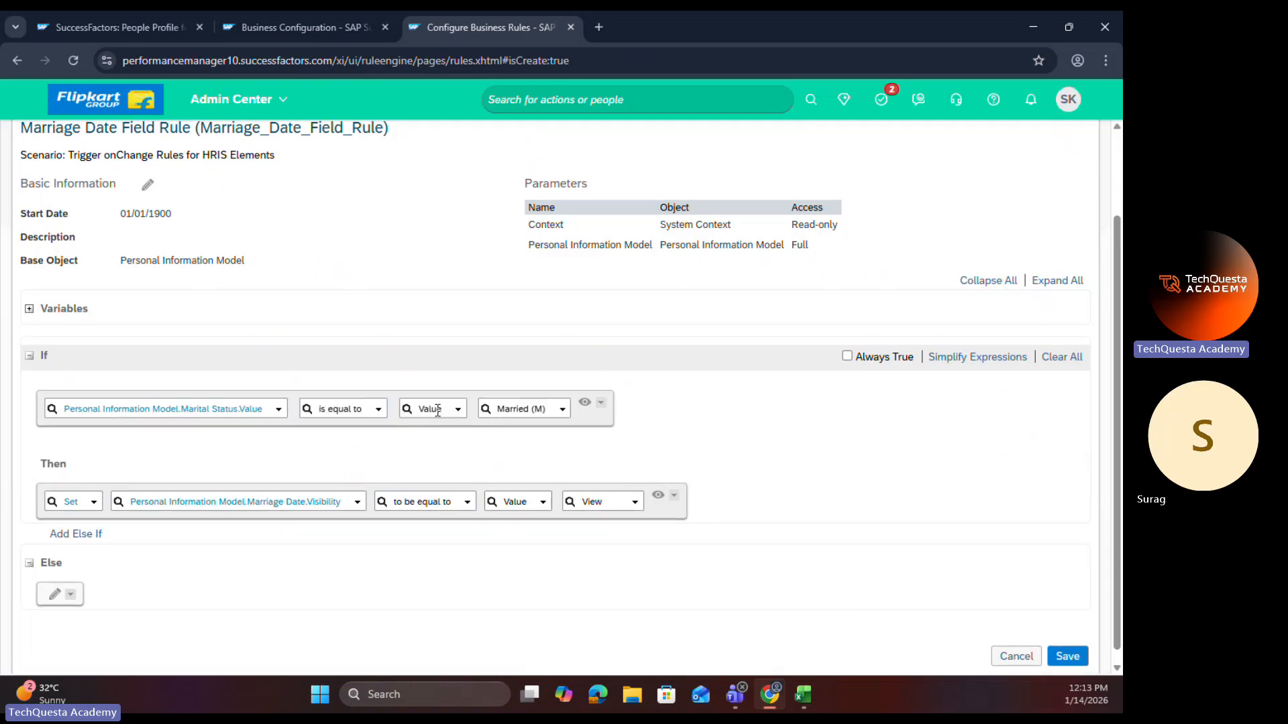
Step: Try Null as the If condition's comparison type, and restore the comparison to Value with Married (M)
click(459, 410)
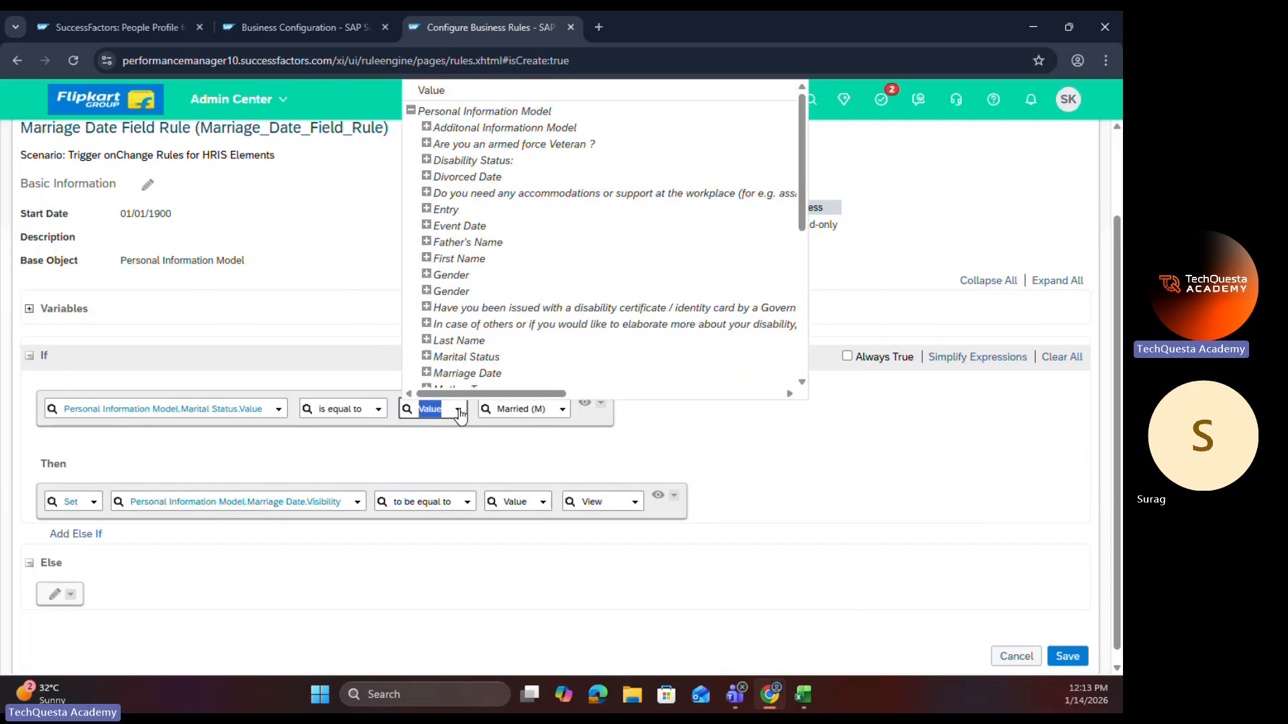
scroll(446, 373, down, 10)
click(440, 377)
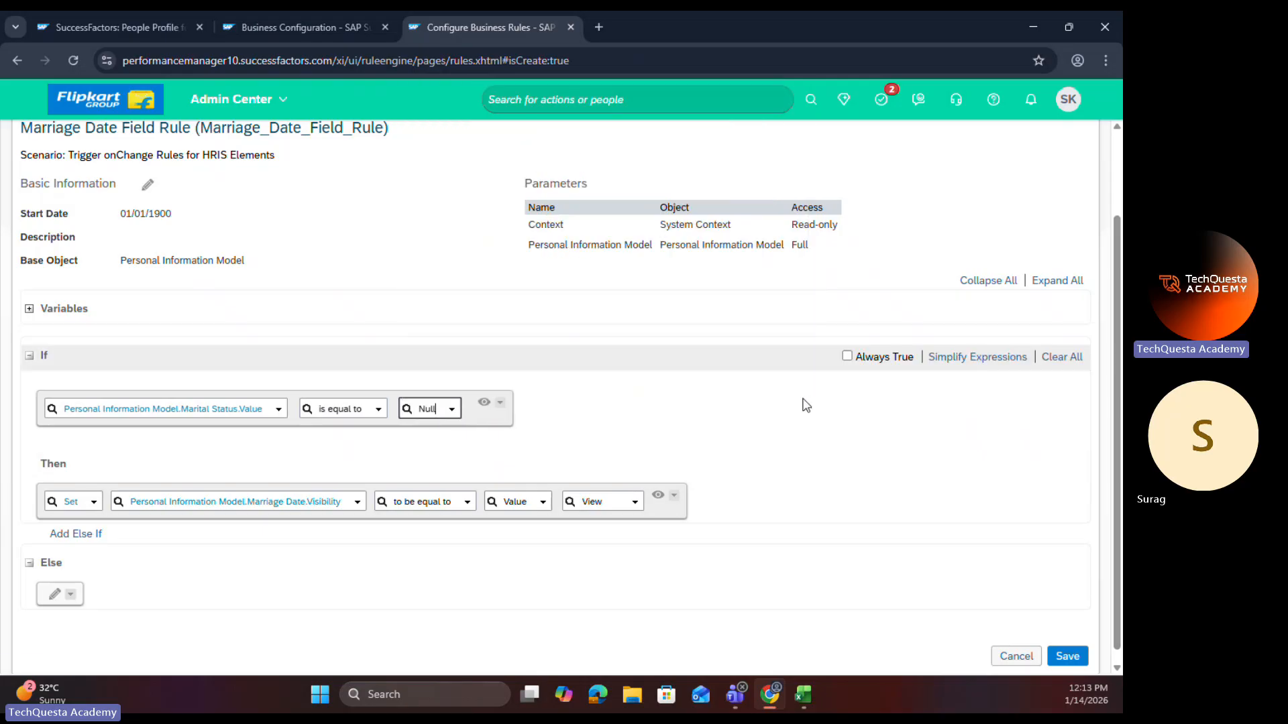
click(451, 409)
click(432, 91)
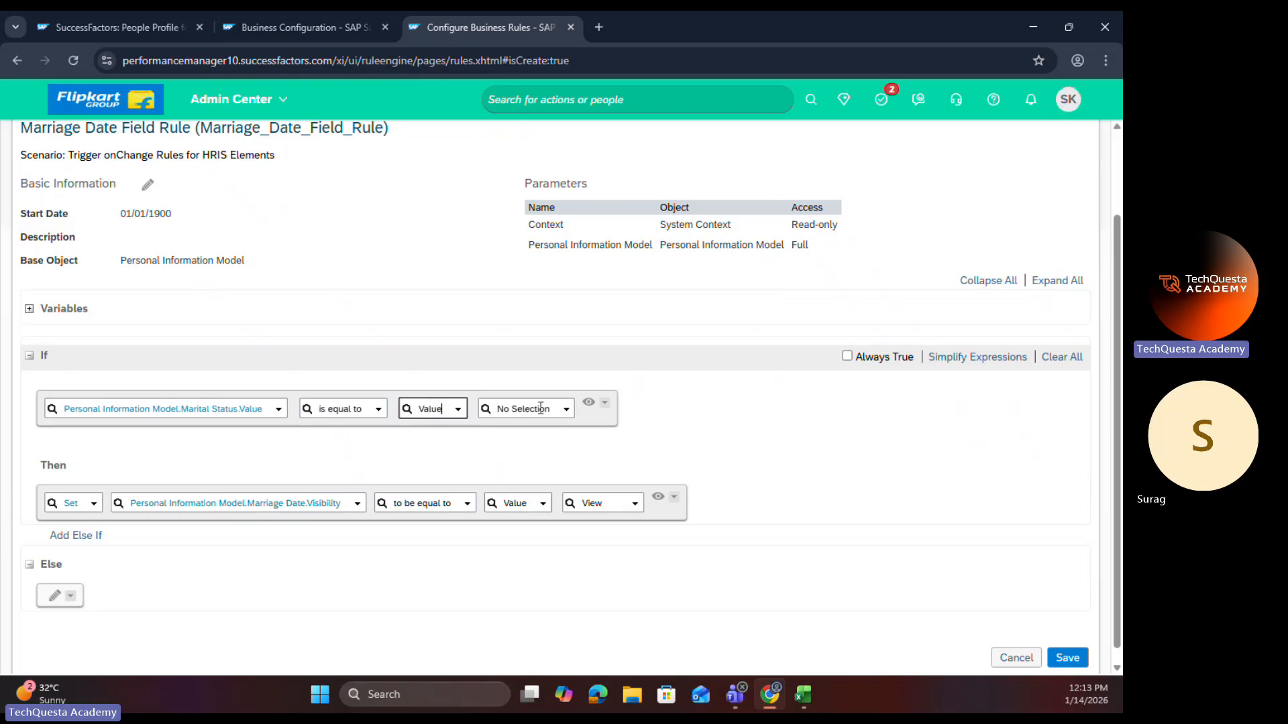
click(566, 411)
click(563, 412)
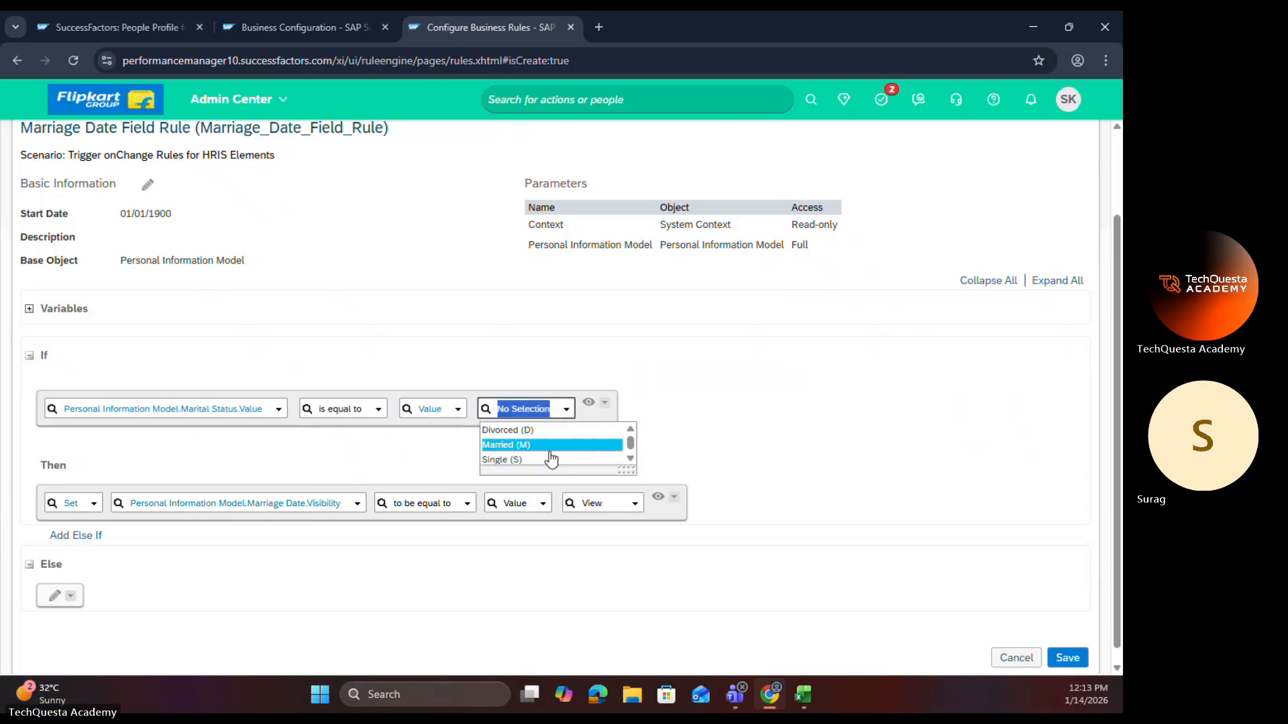
click(545, 445)
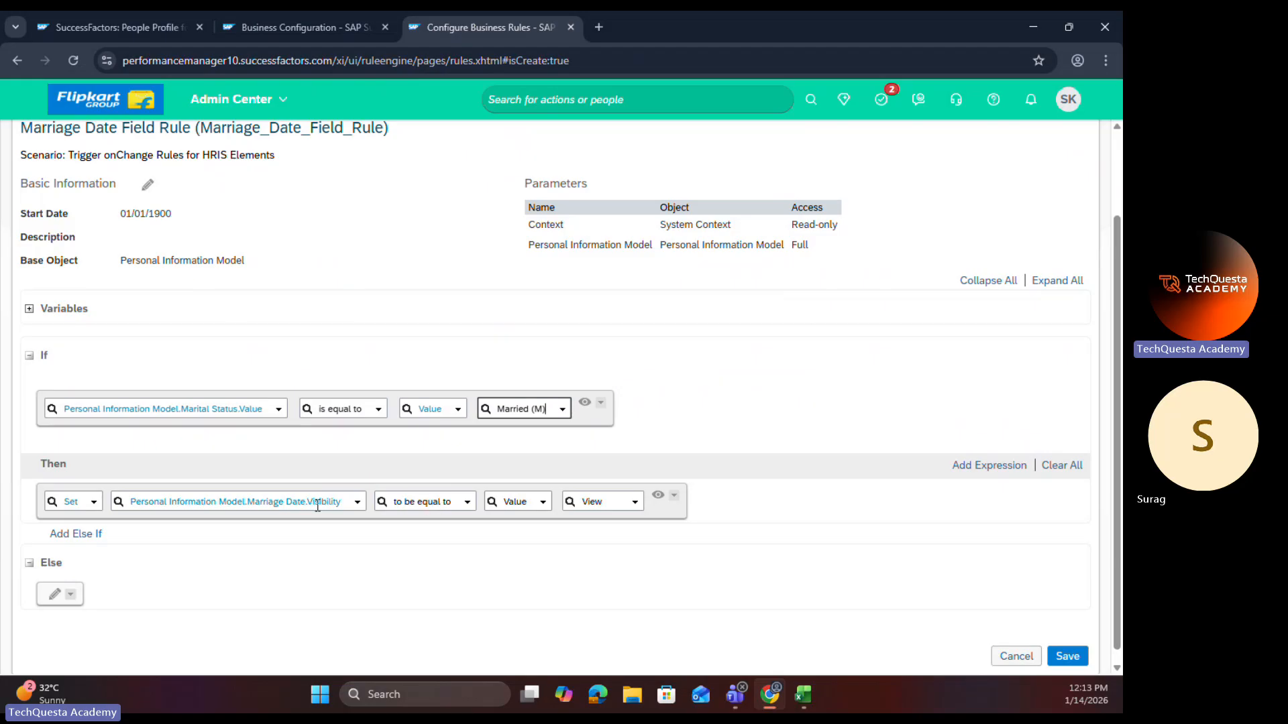
Step: Preview the If and Then expressions in read-only form and return both to edit mode
click(635, 504)
click(629, 461)
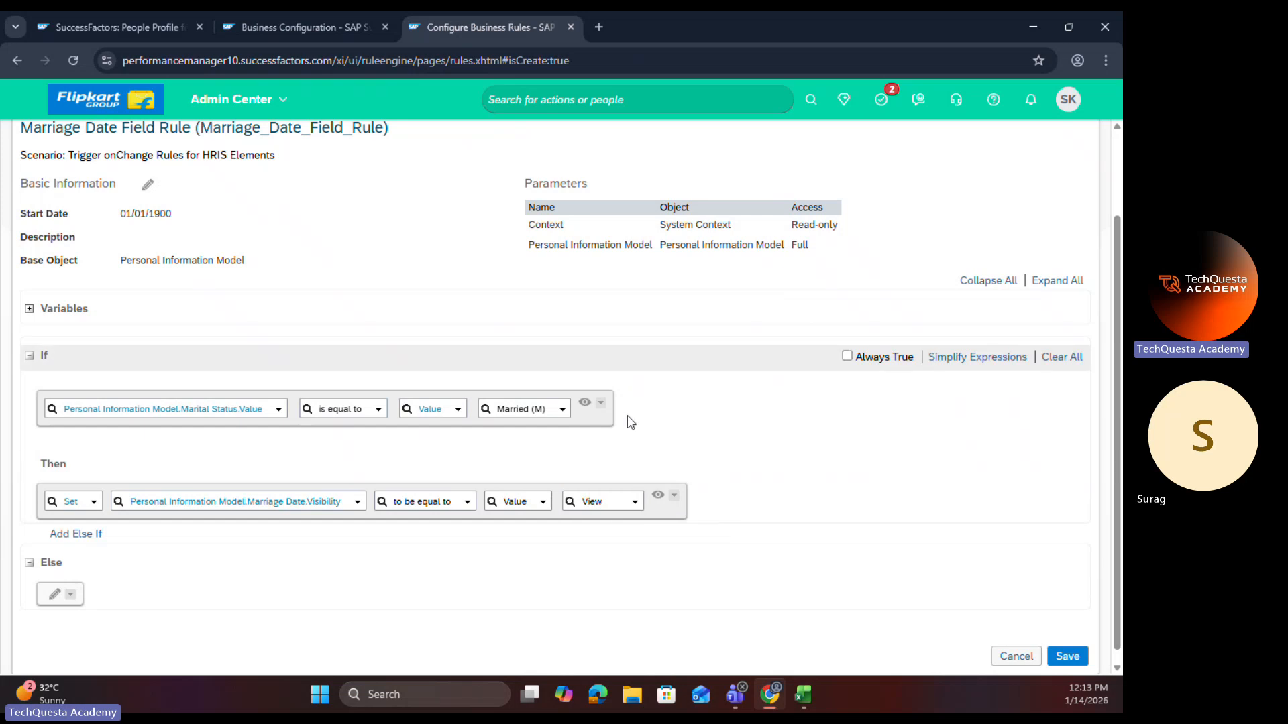
click(584, 406)
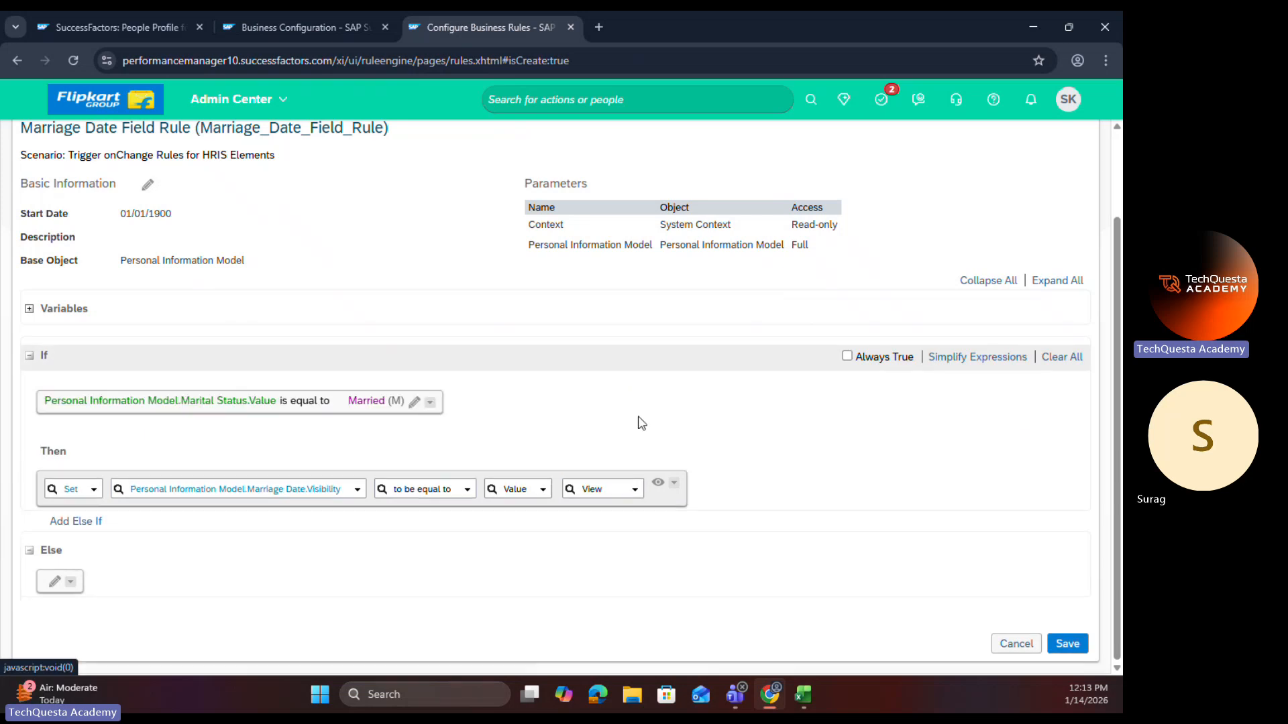
click(657, 496)
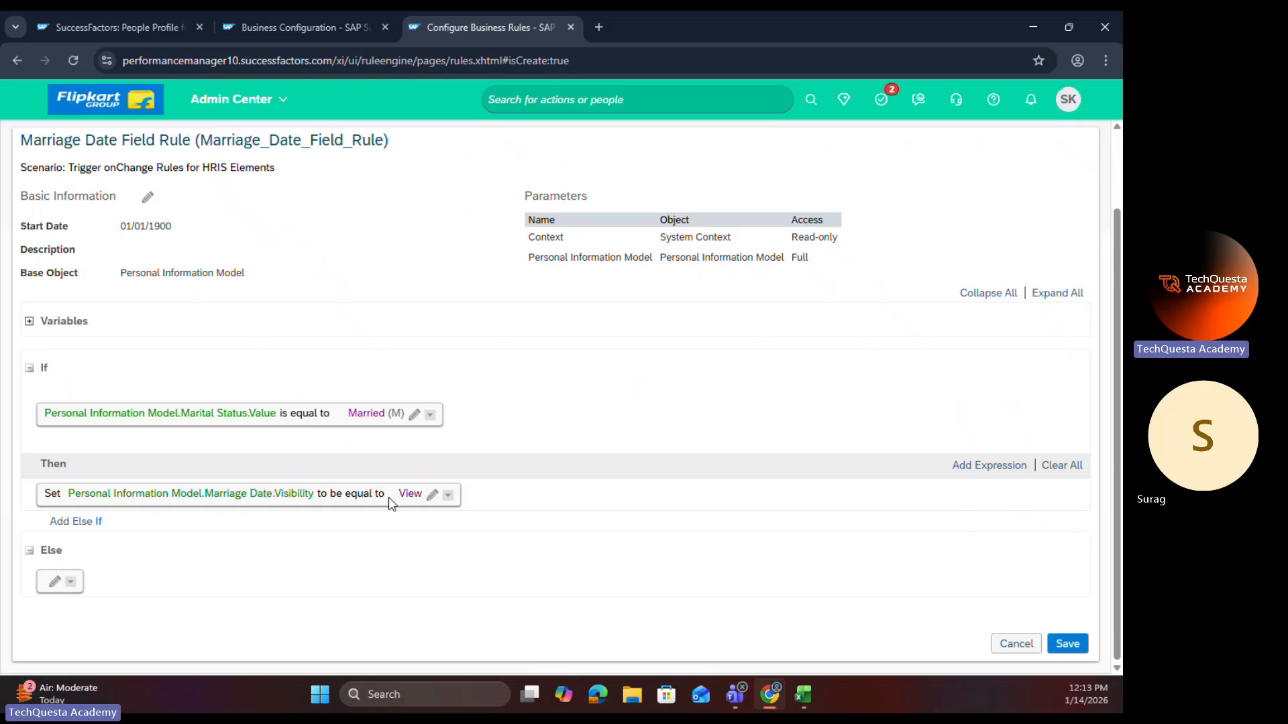
click(432, 494)
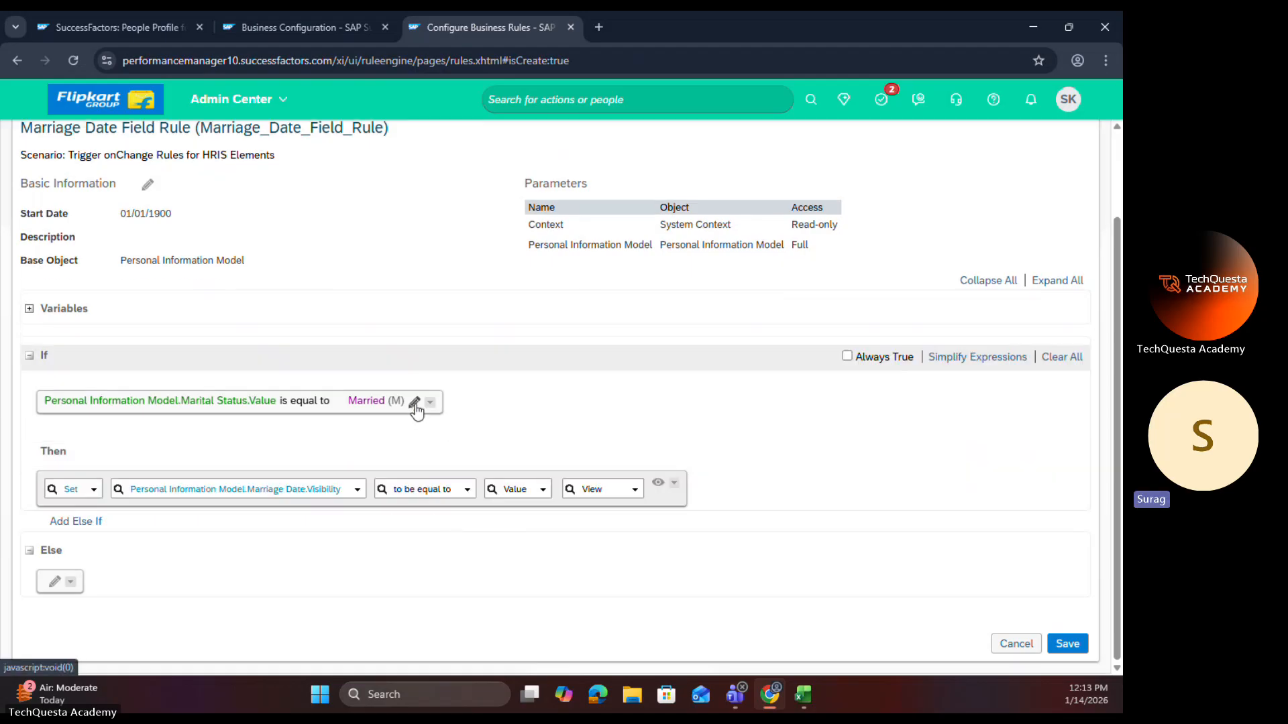
click(414, 403)
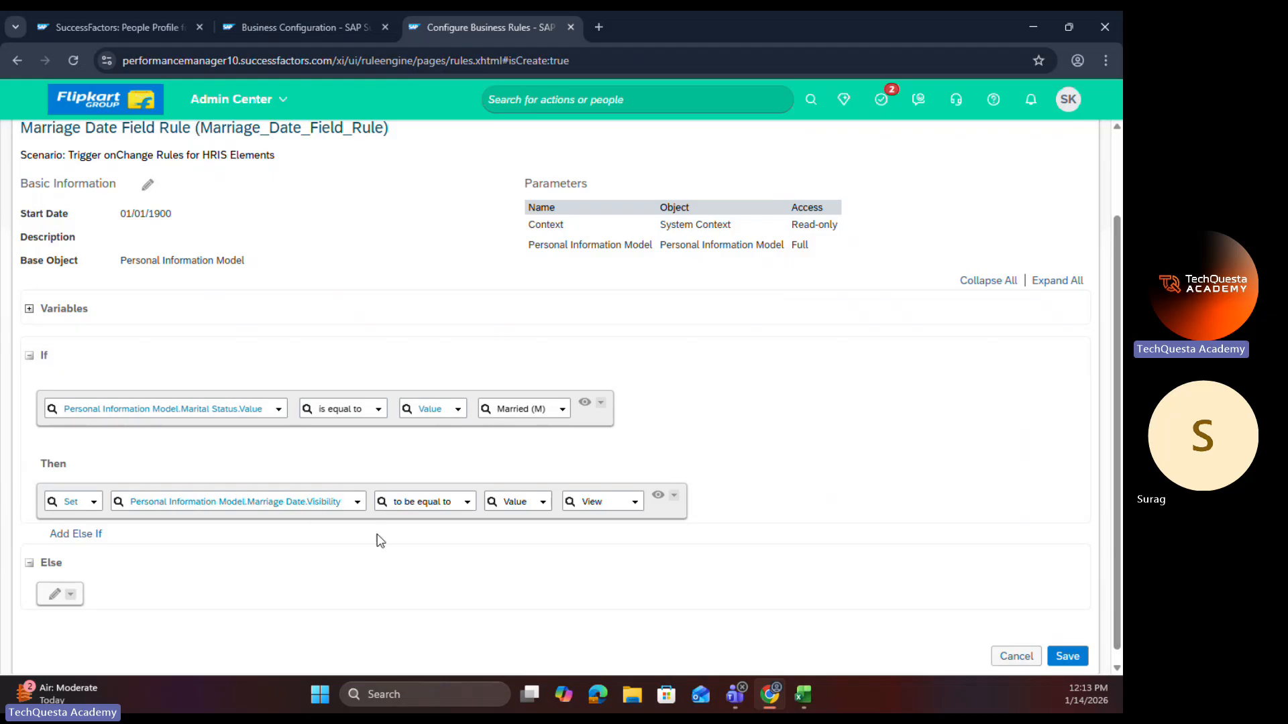
click(57, 598)
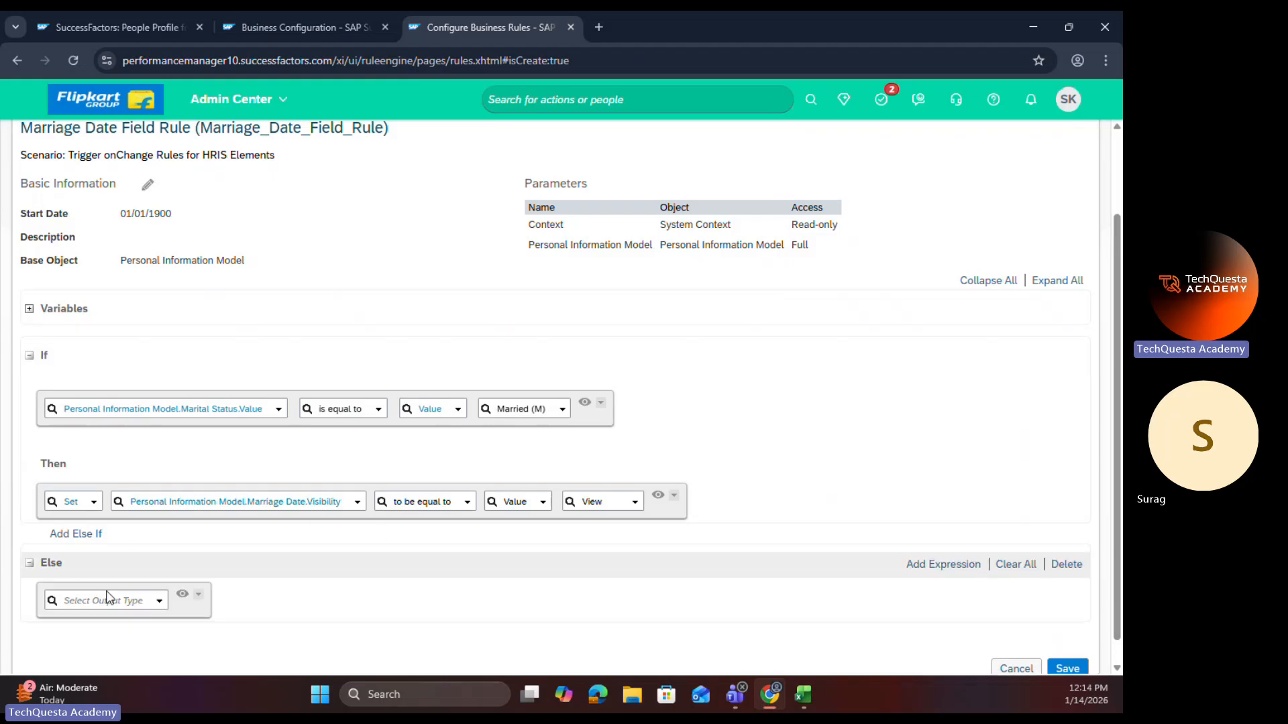
text(S)
click(80, 614)
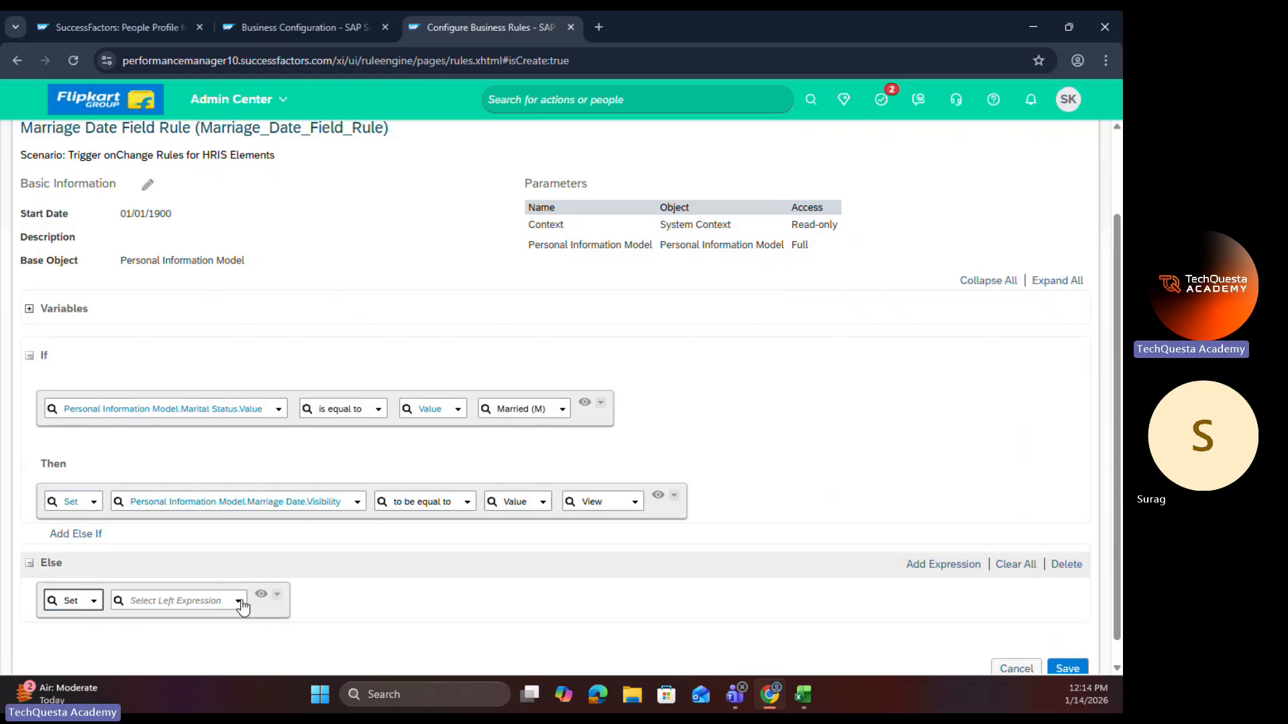
click(238, 601)
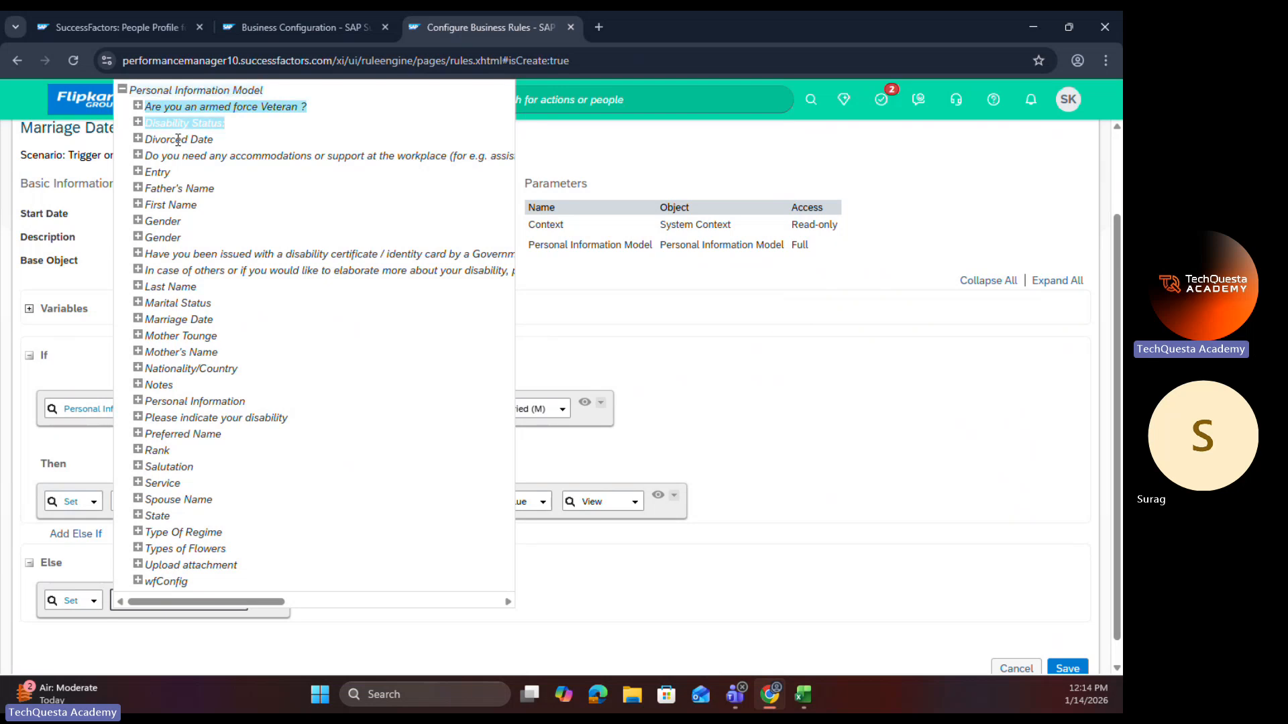
click(689, 560)
Step: Copy the Then expression for Marriage Date.Visibility into the Else branch and delete the empty Set expression there
click(674, 514)
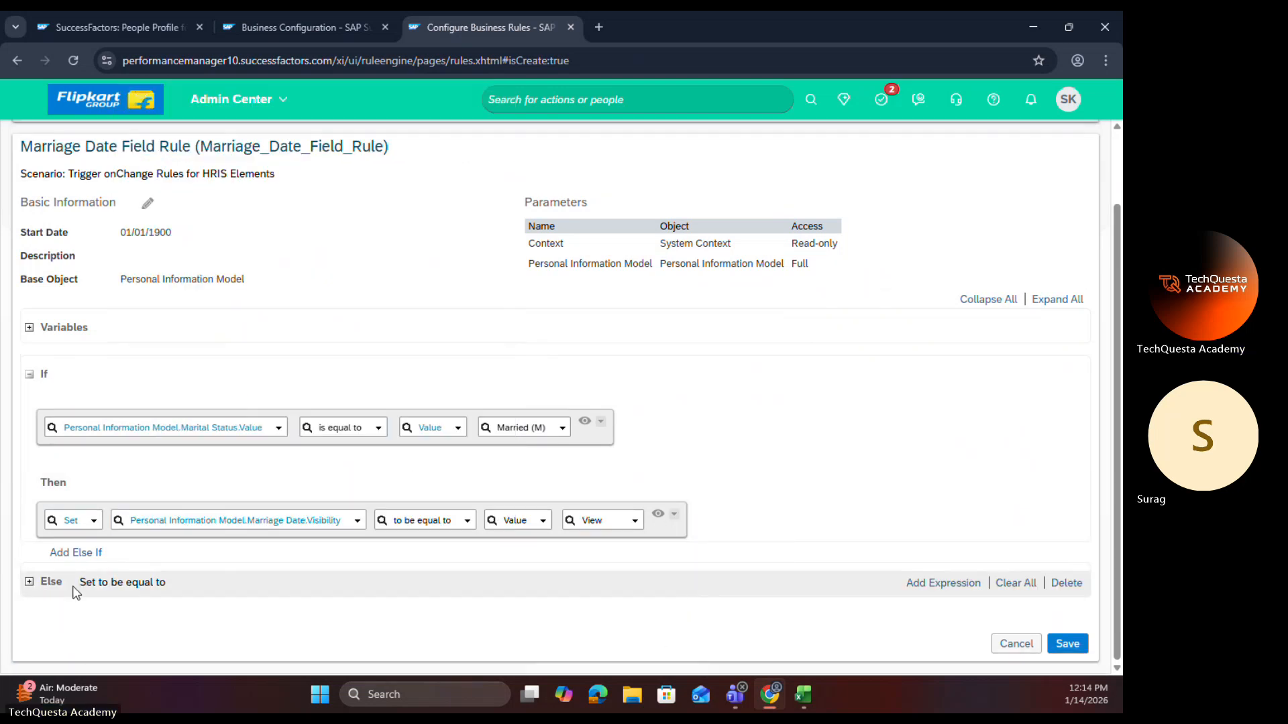
click(29, 582)
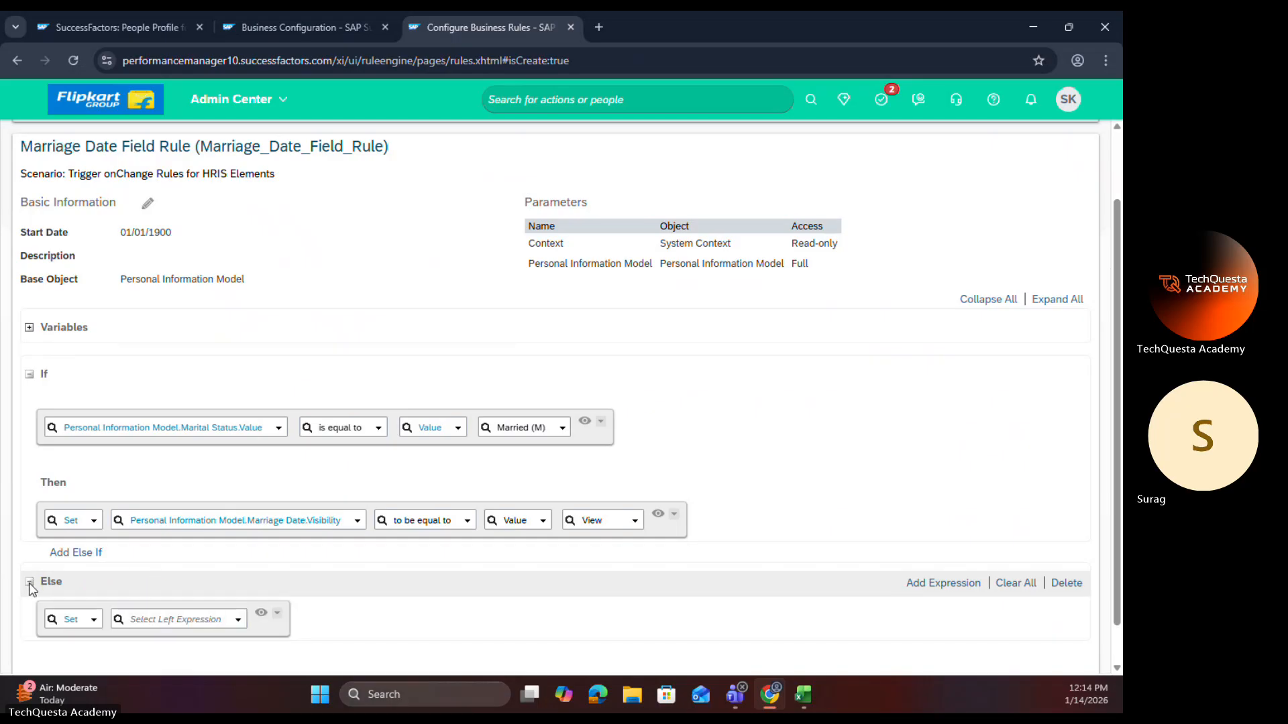
click(280, 619)
click(305, 574)
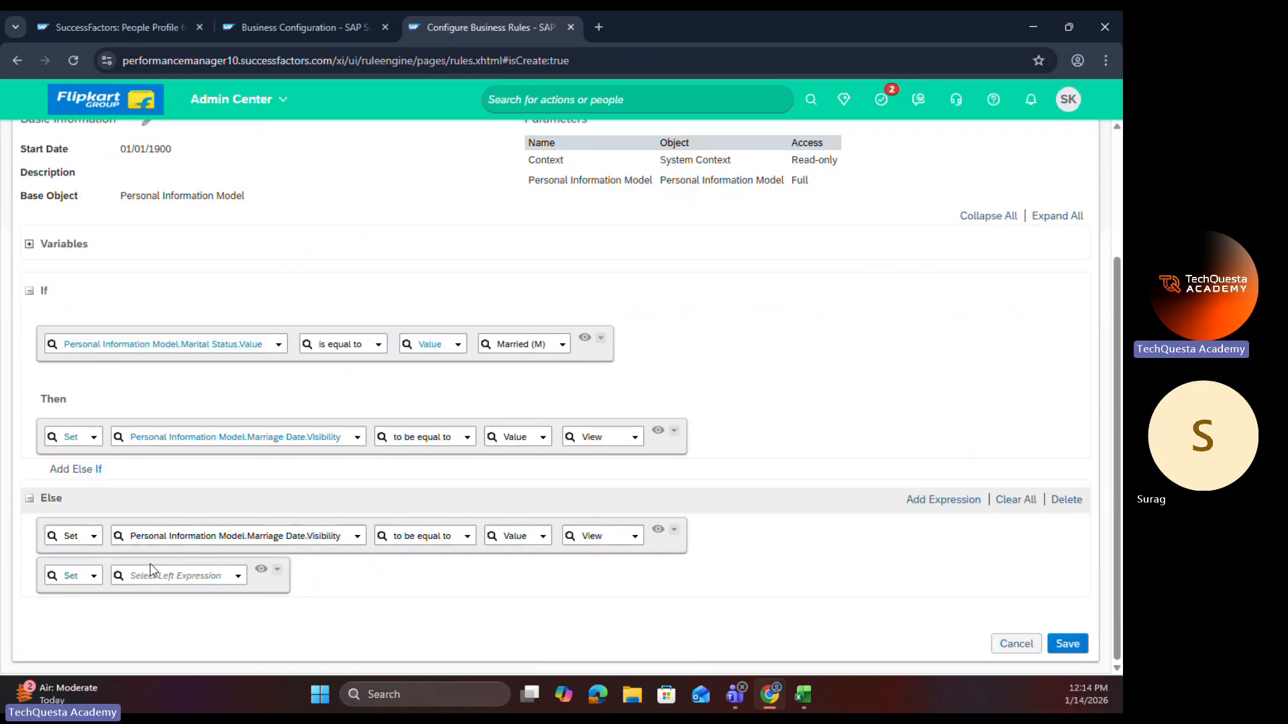
click(277, 569)
click(300, 554)
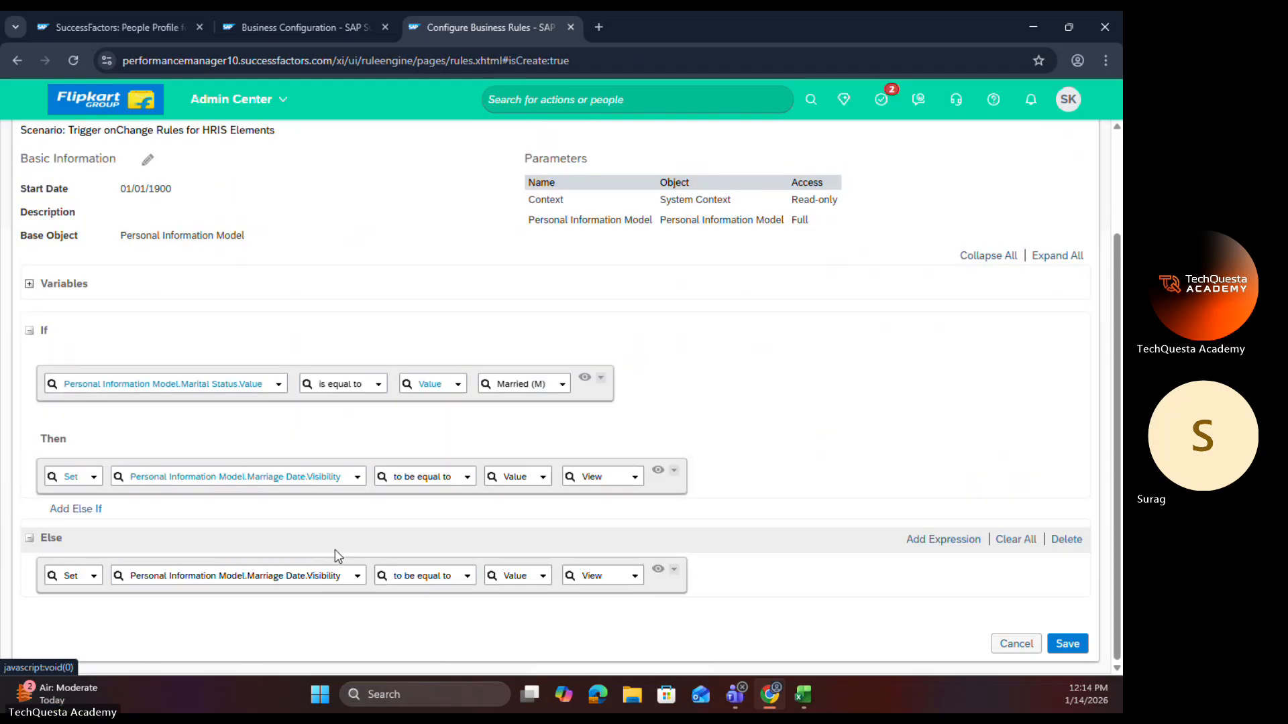
Step: Set the Else expression's Marriage Date visibility value to None and save the rule
click(639, 577)
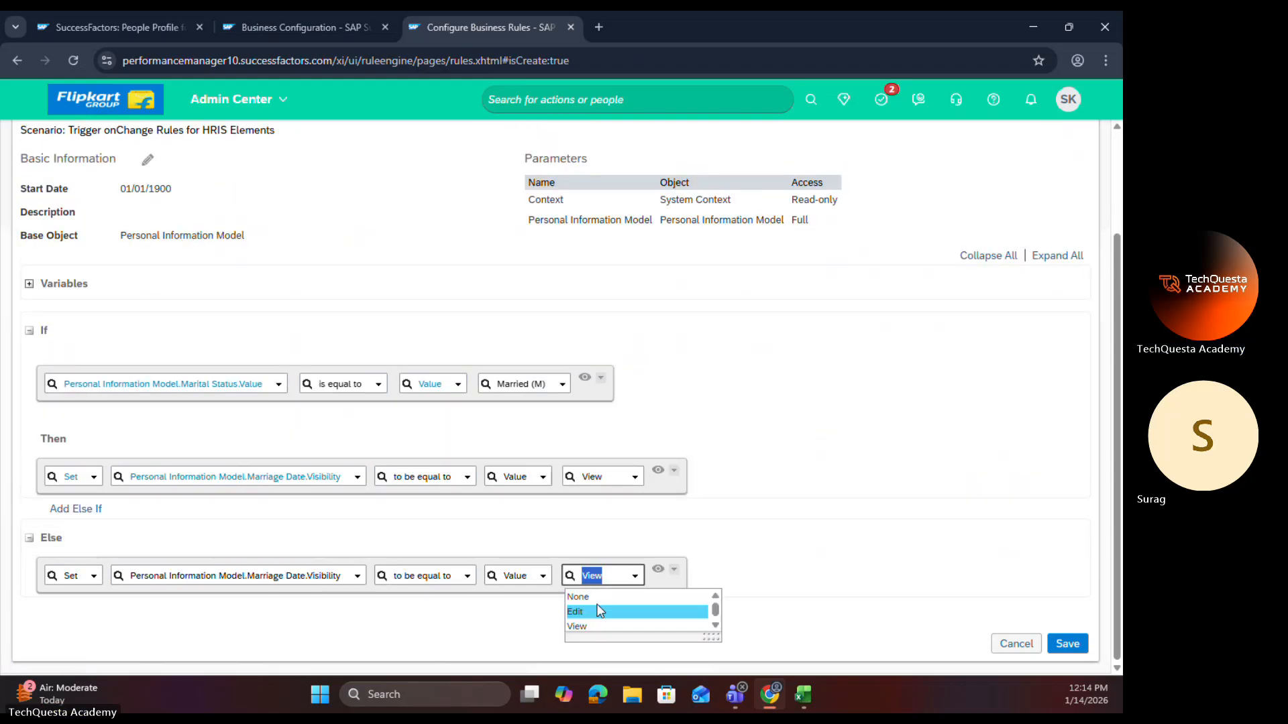
click(596, 607)
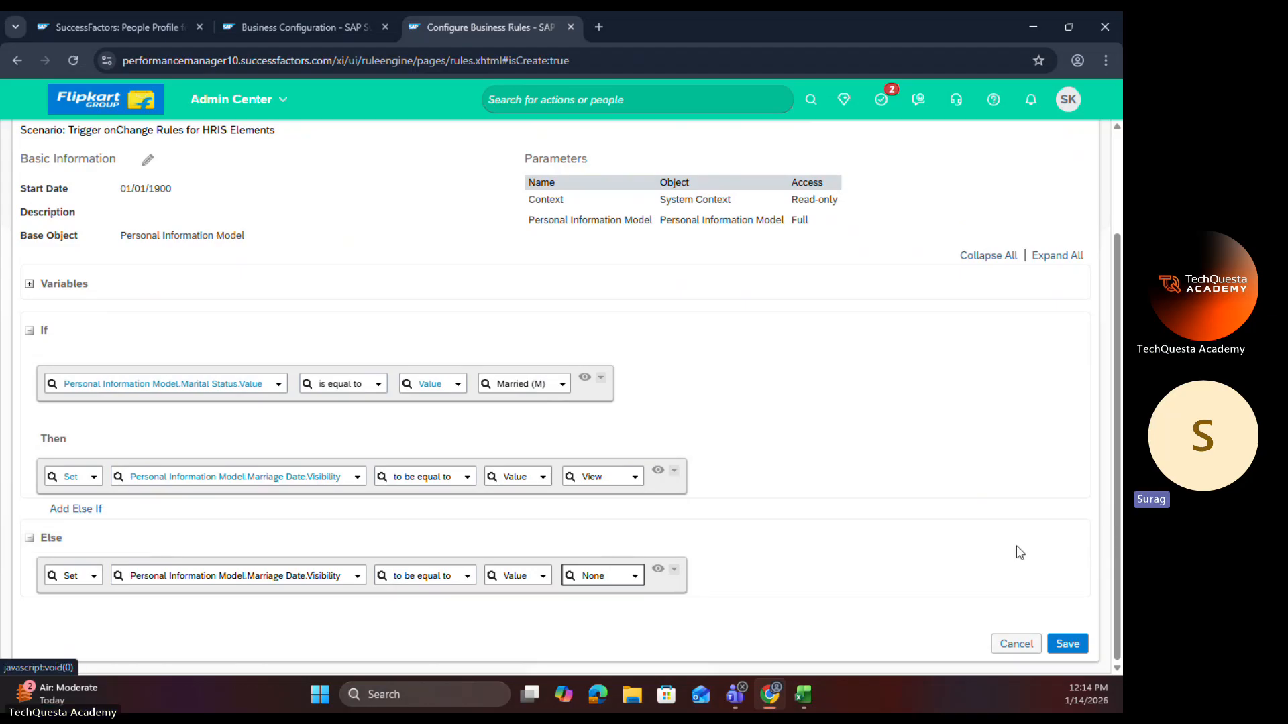
click(1066, 644)
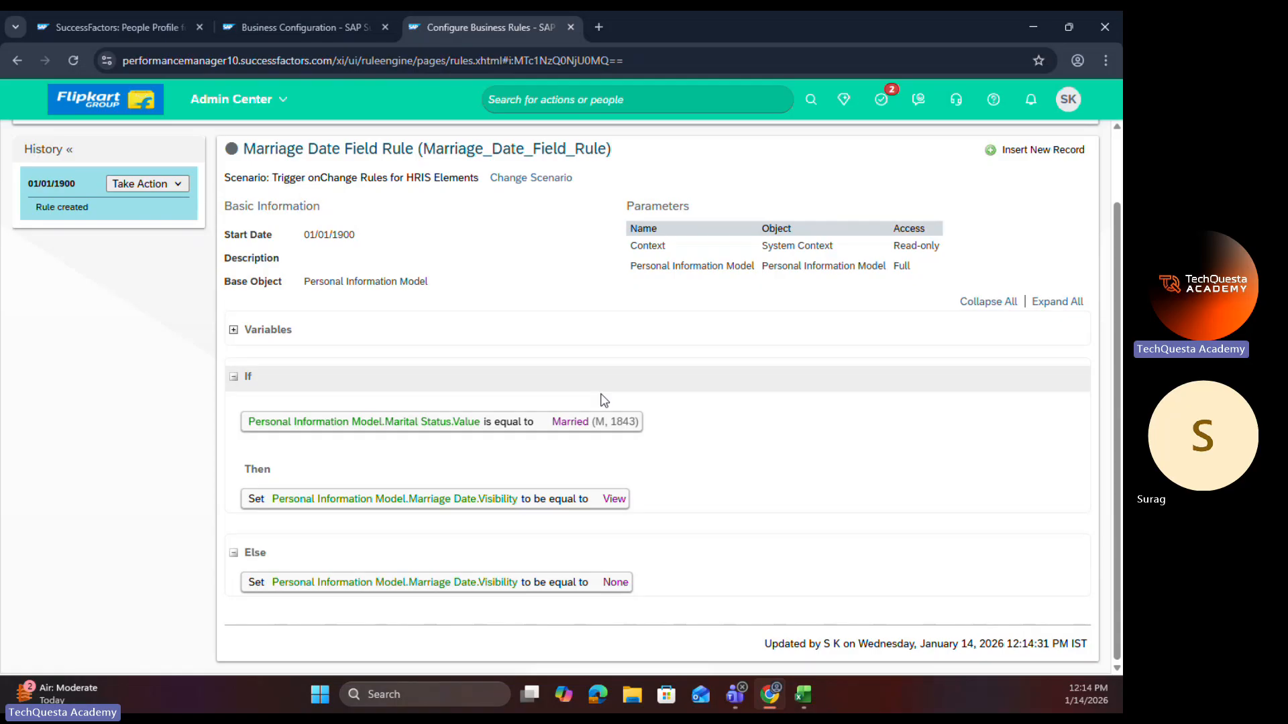
Step: Copy the rule ID Marriage_Date_Field_Rule and open the personalInfo HRIS element in Business Configuration
double_click(516, 150)
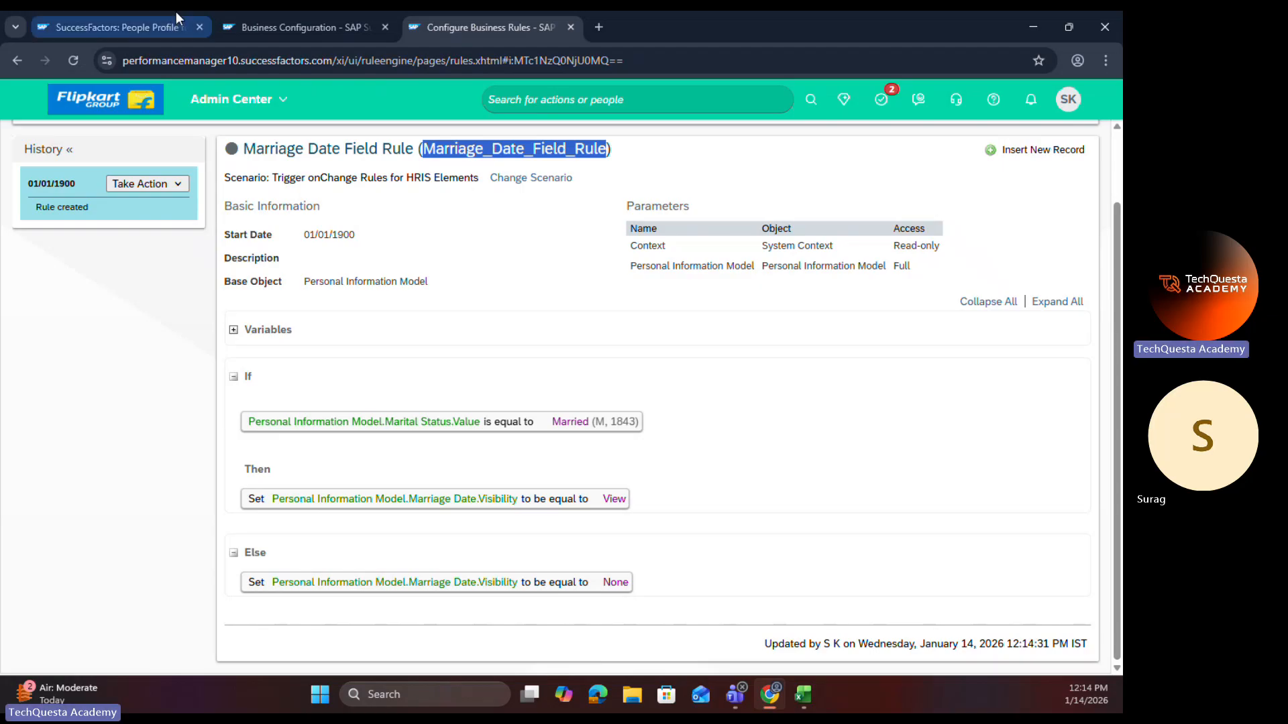
click(272, 28)
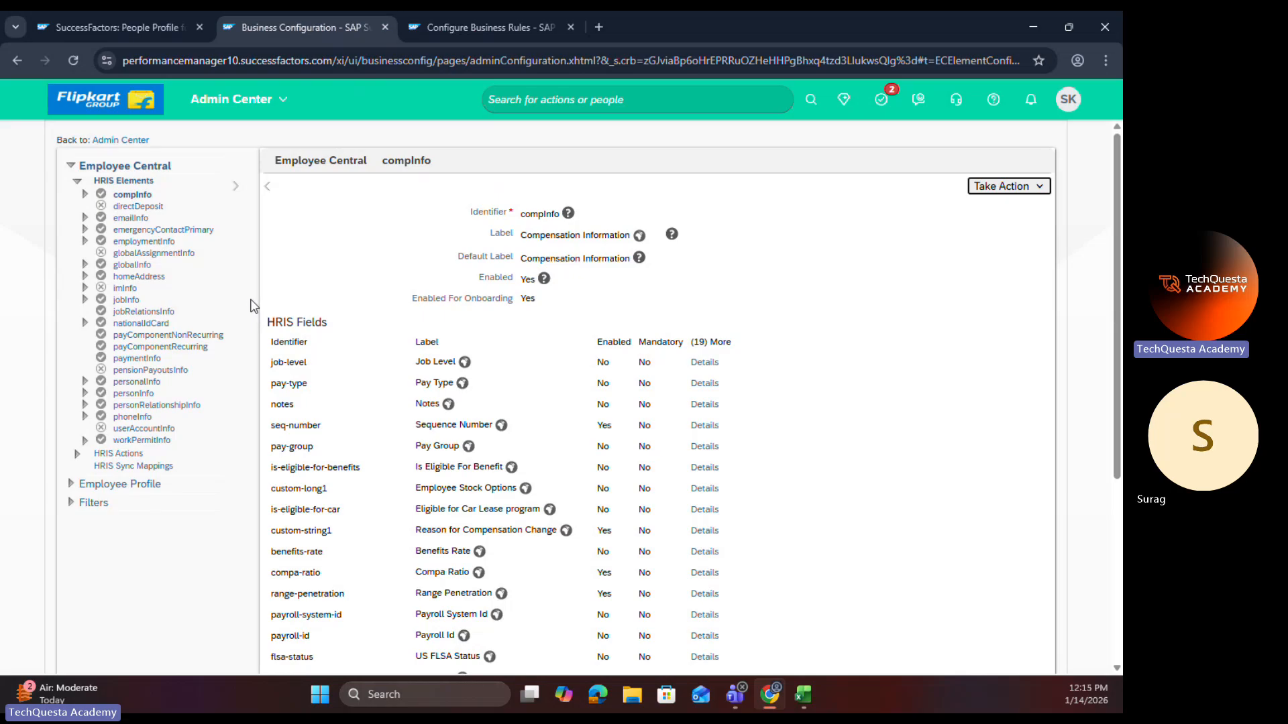
click(71, 62)
click(144, 382)
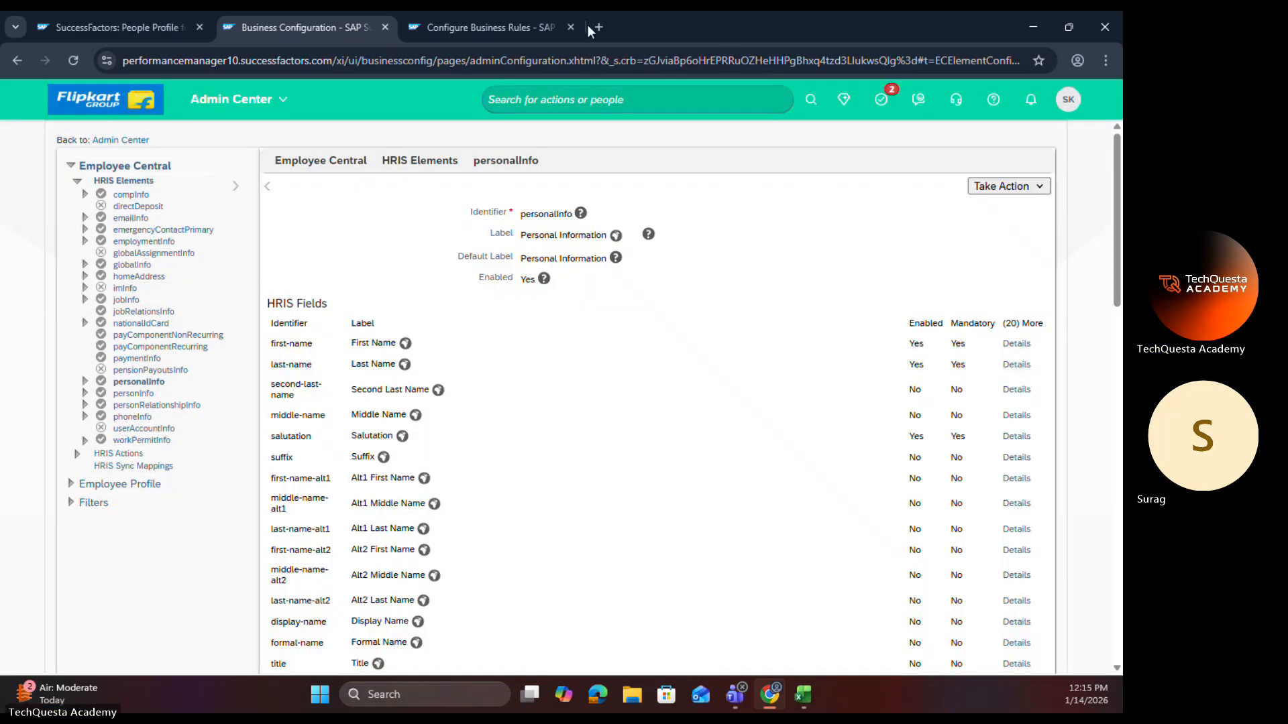
Step: Review the saved rule's onChange scenario, variables and its If, Then and Else expressions
click(489, 29)
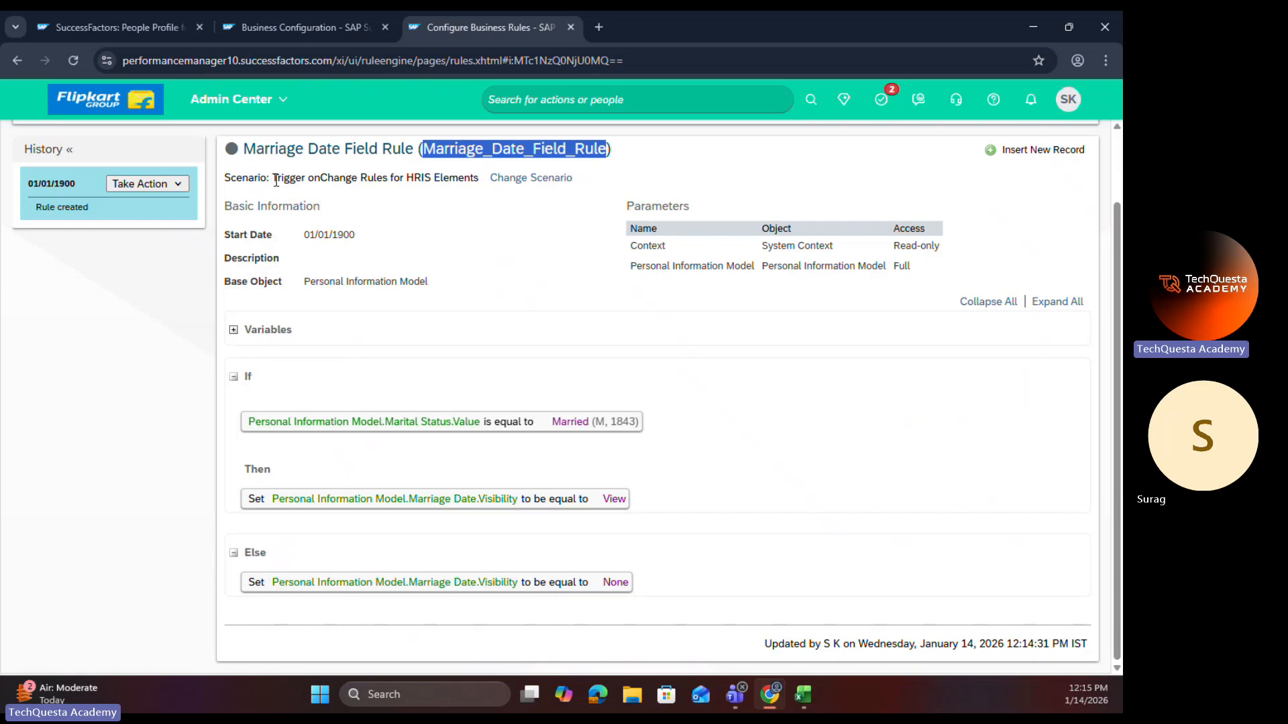
drag(273, 179, 479, 186)
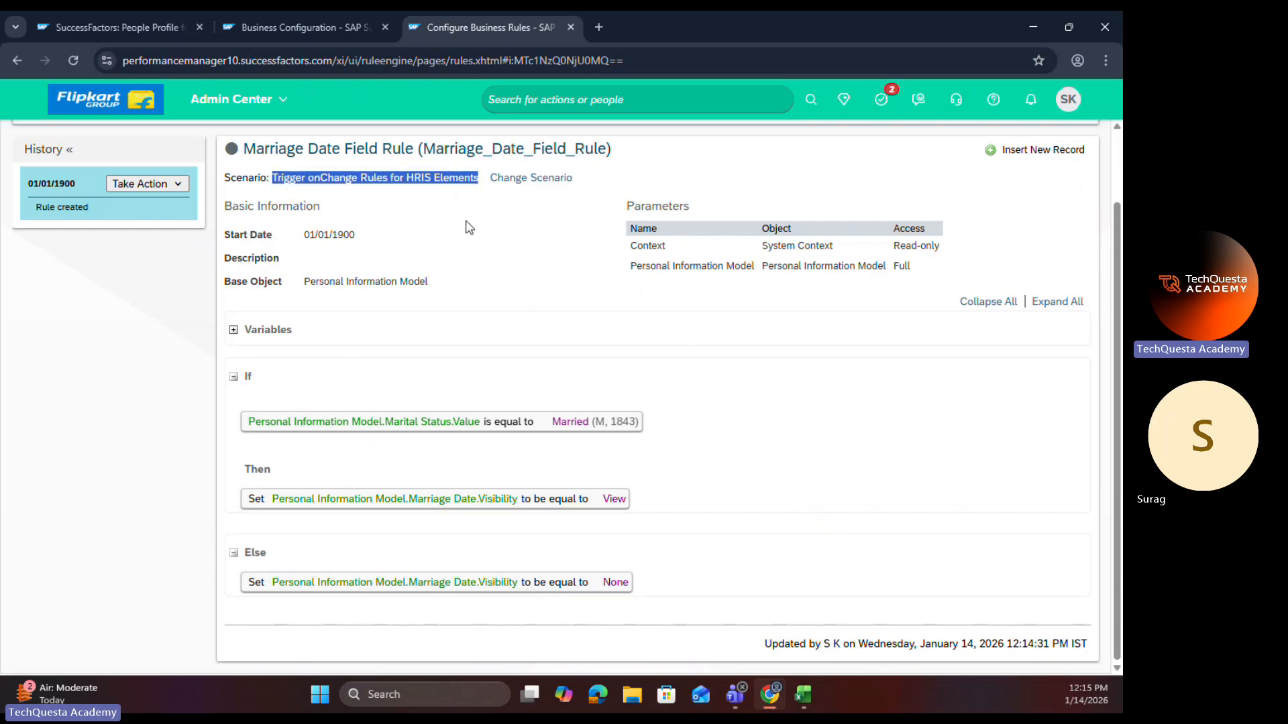
click(245, 377)
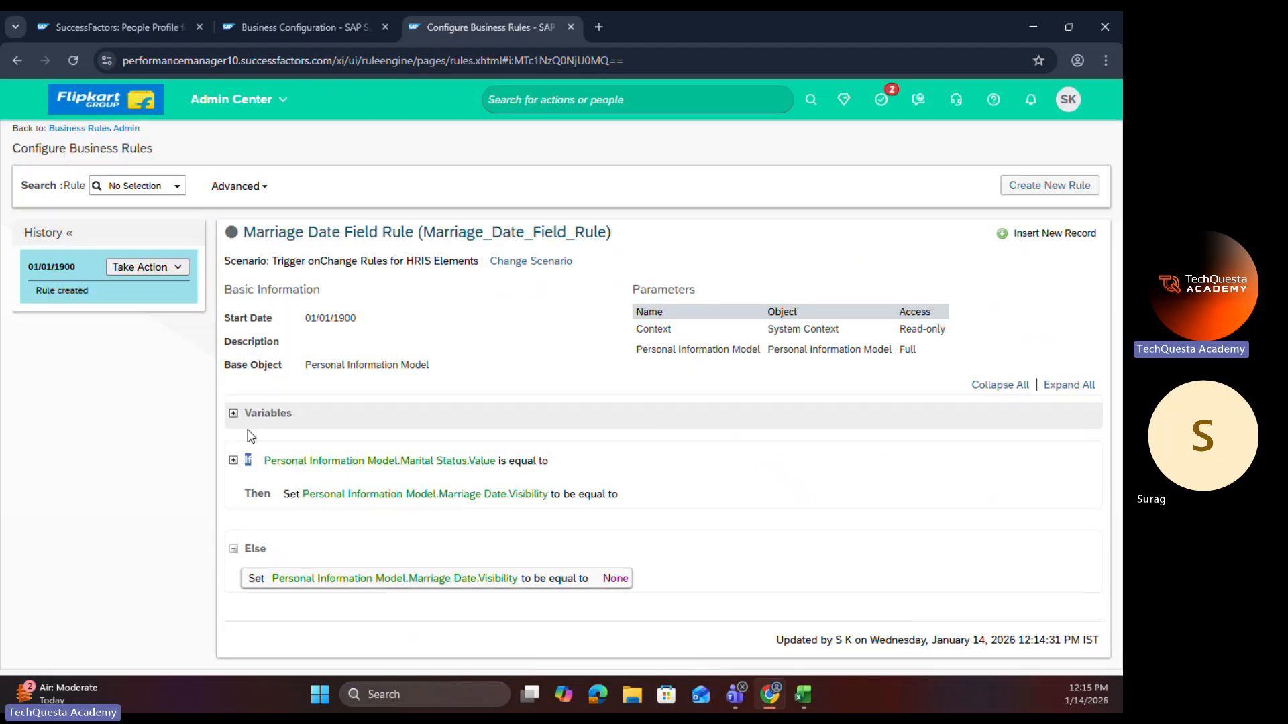
click(234, 414)
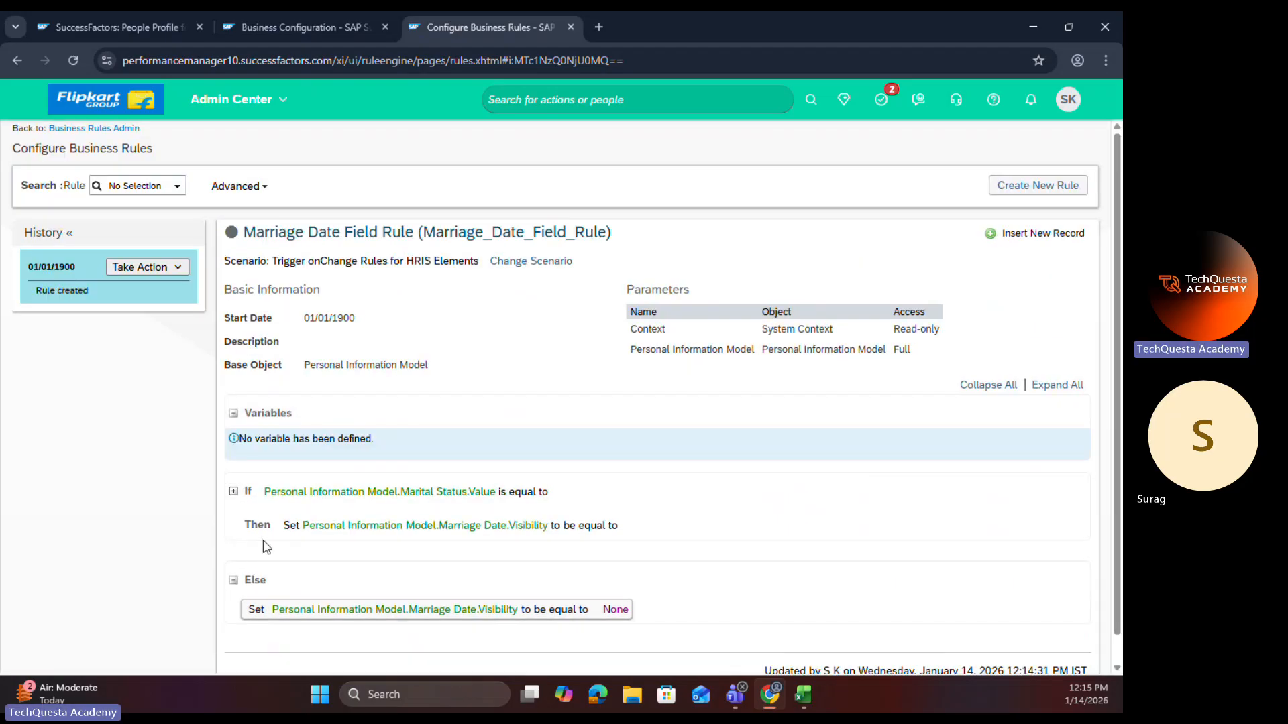
click(234, 492)
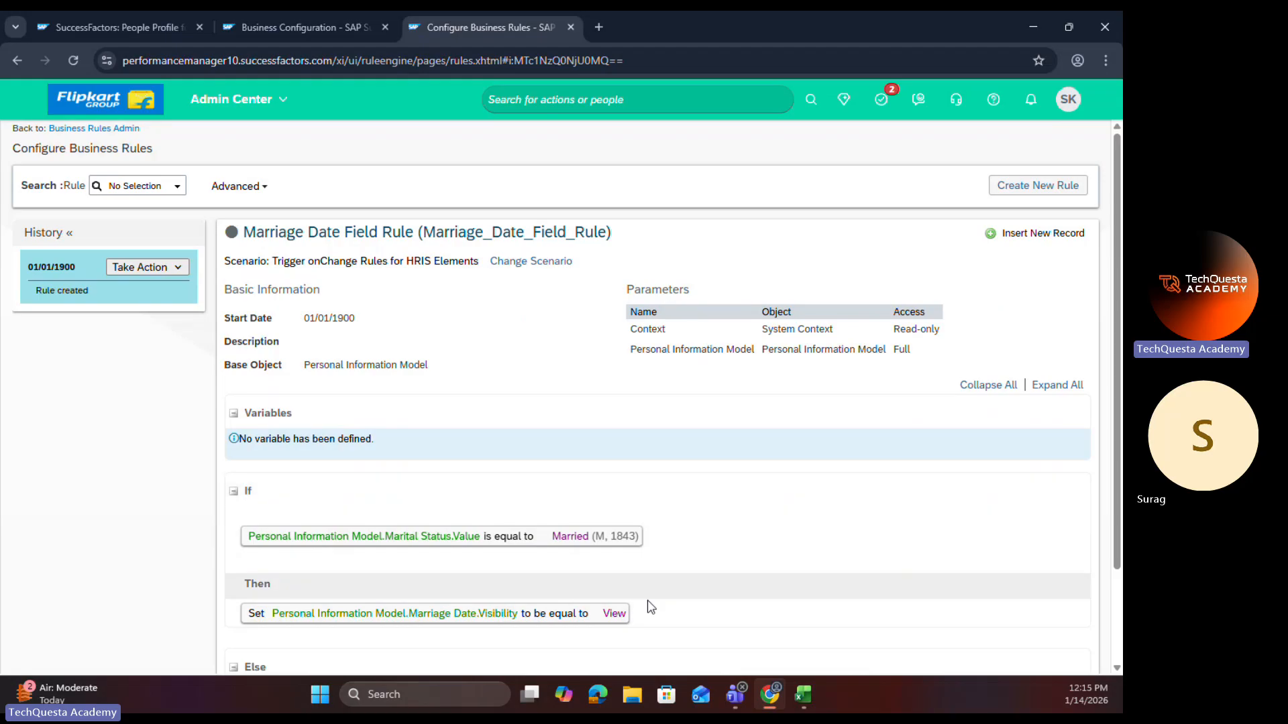
scroll(676, 561, down, 1)
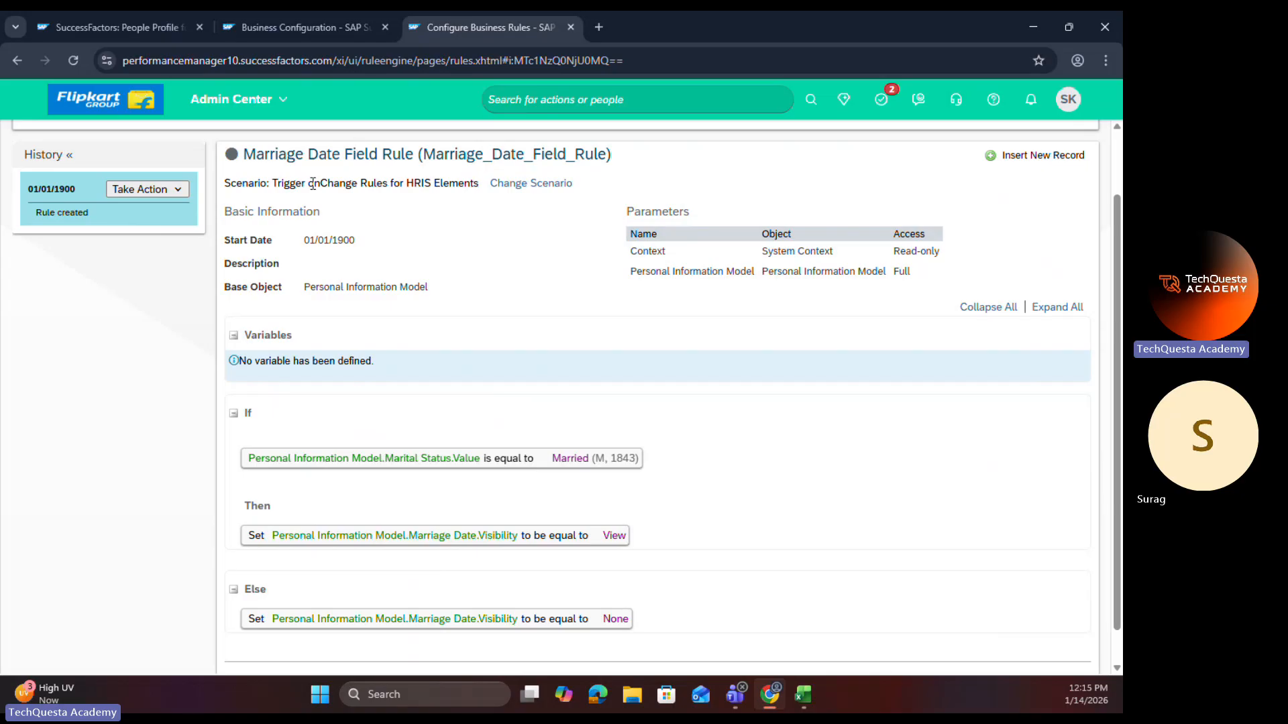
drag(308, 183, 352, 183)
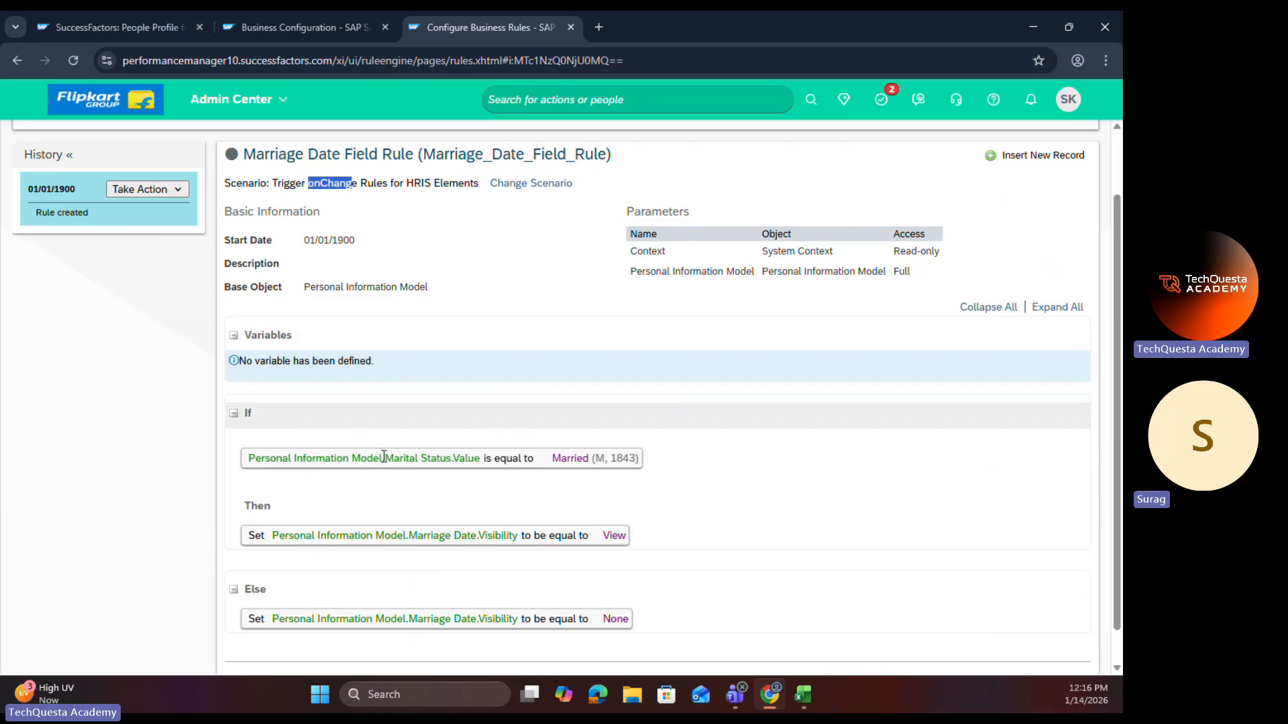
Step: Inspect the marital-status field's details in the personalInfo element, down to its trigger rules, and close them
click(307, 26)
click(1019, 186)
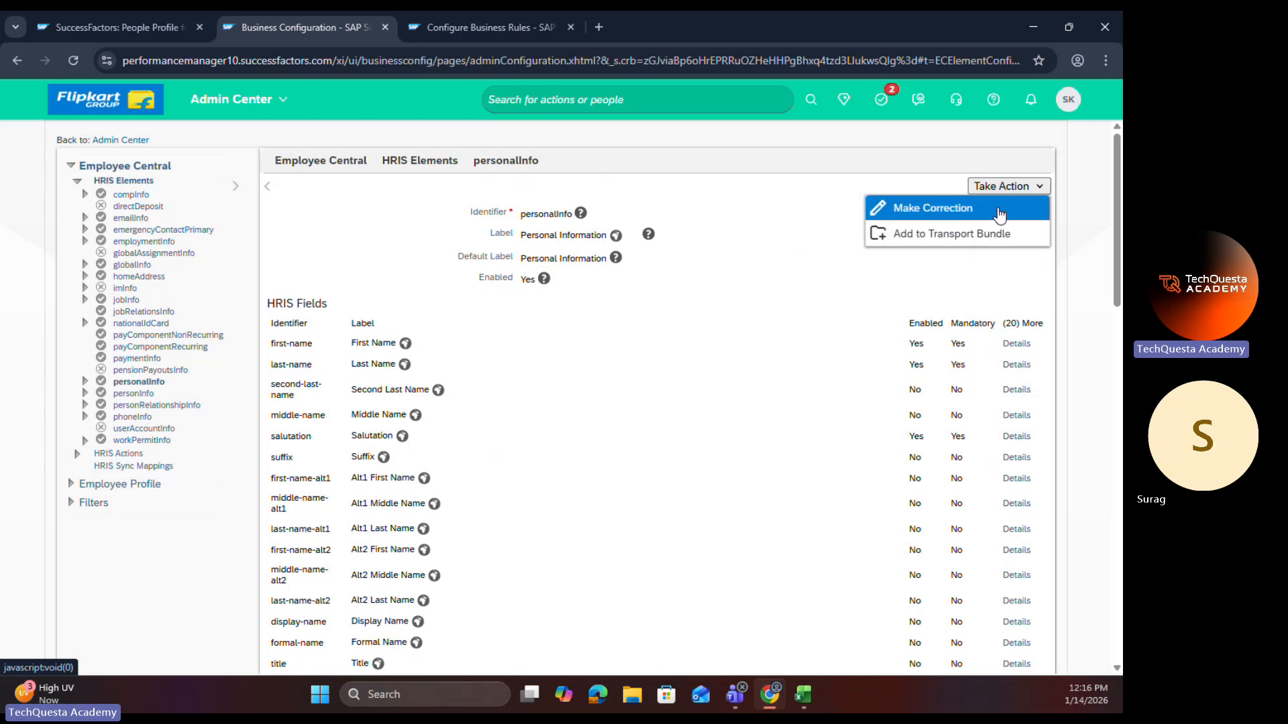
click(473, 456)
scroll(474, 456, down, 8)
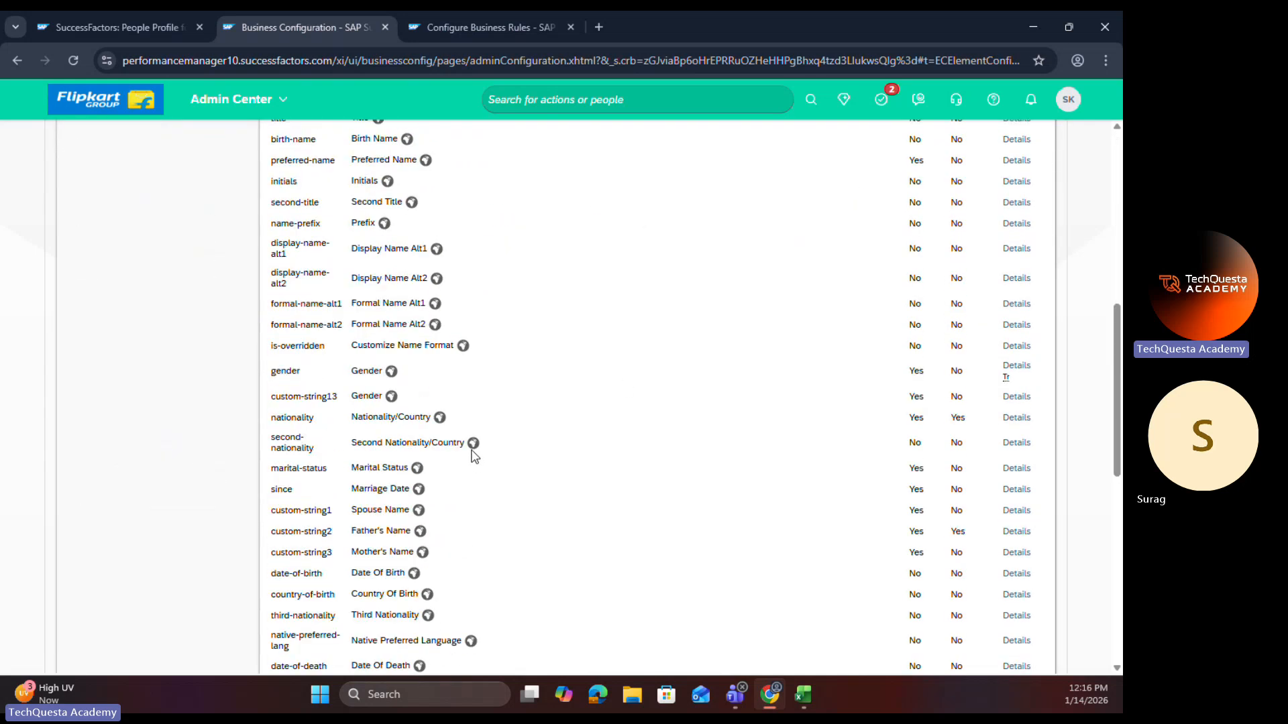
scroll(474, 456, down, 1)
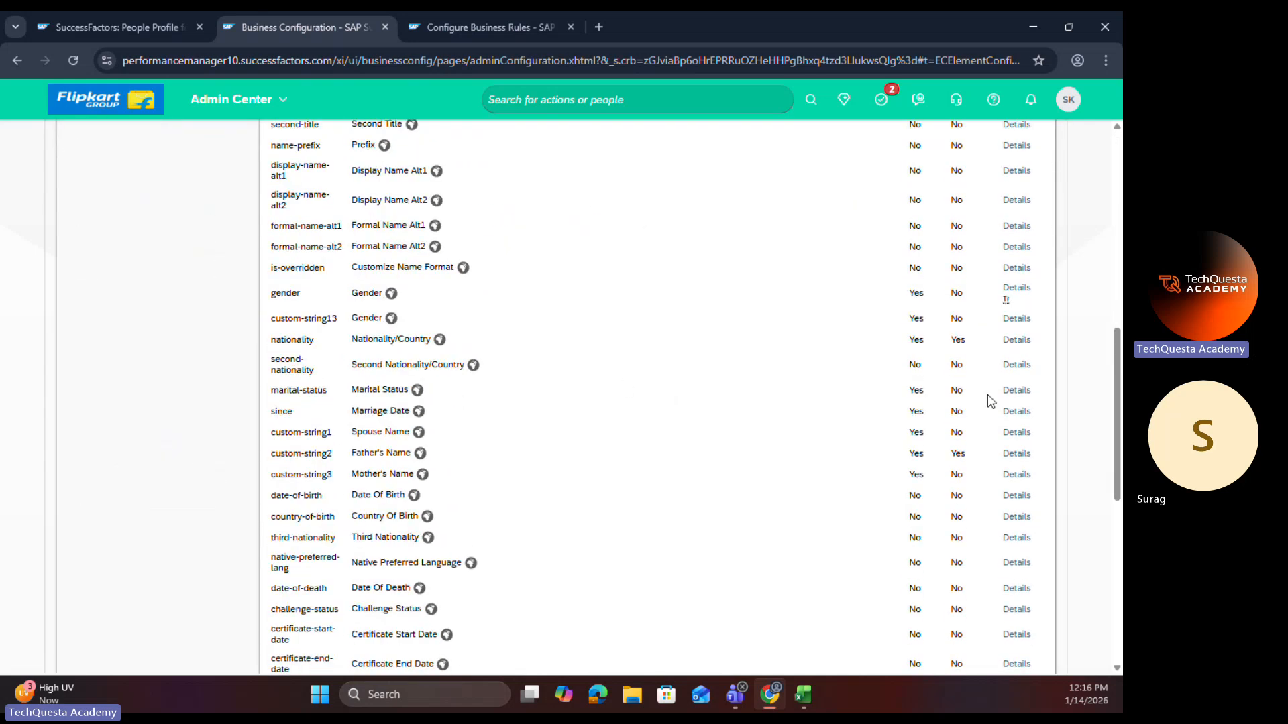
click(1013, 390)
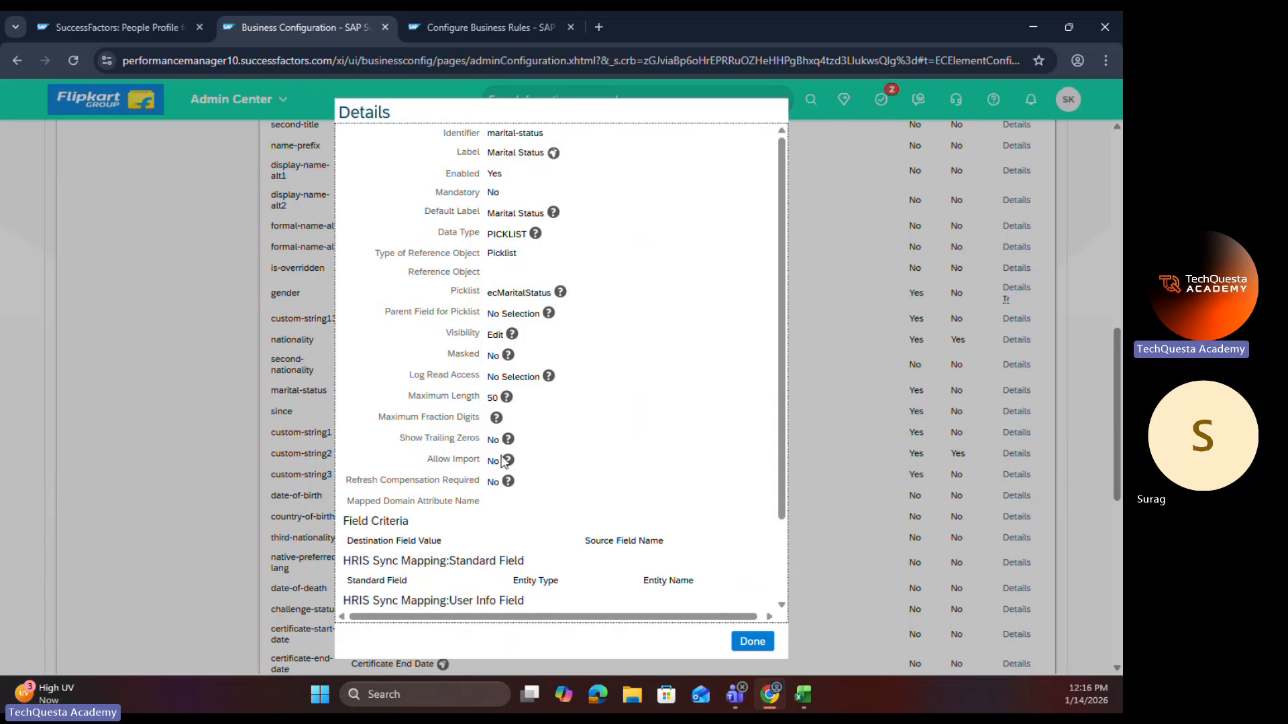
scroll(503, 459, down, 3)
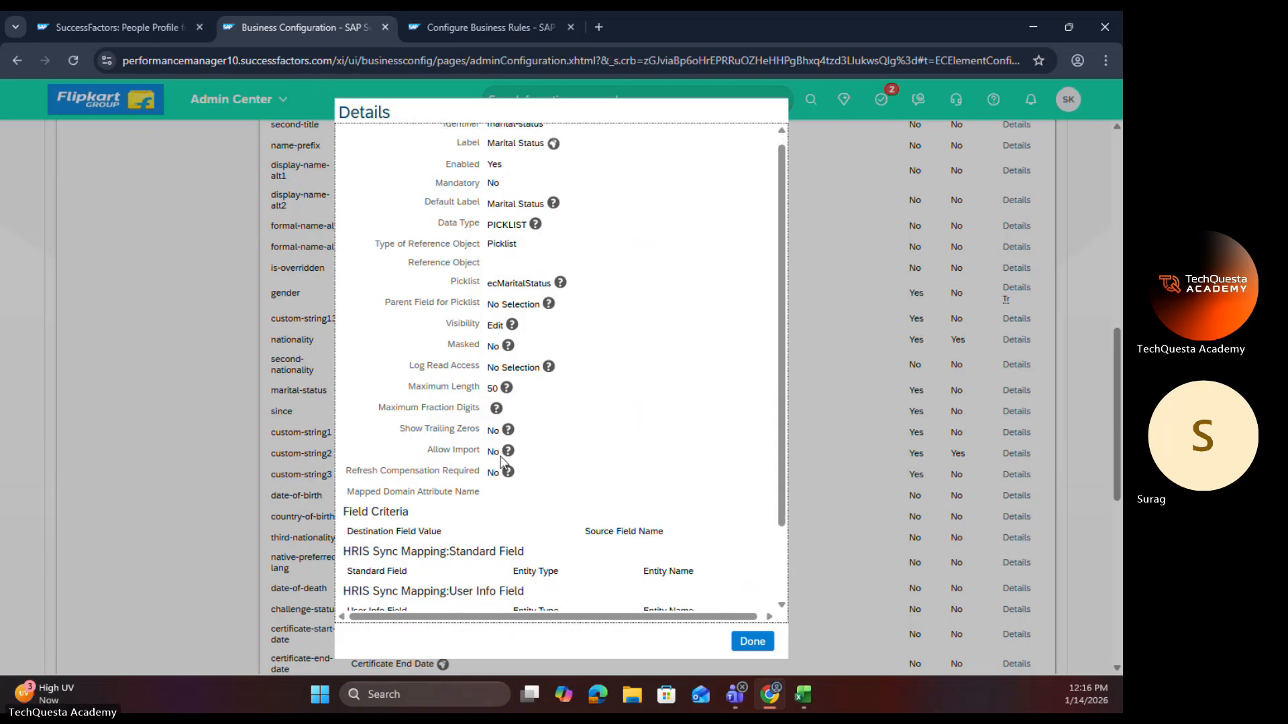
click(750, 641)
Step: Start a correction of the personalInfo element and open the marital-status field's details at the trigger rules
scroll(872, 403, up, 7)
click(1006, 186)
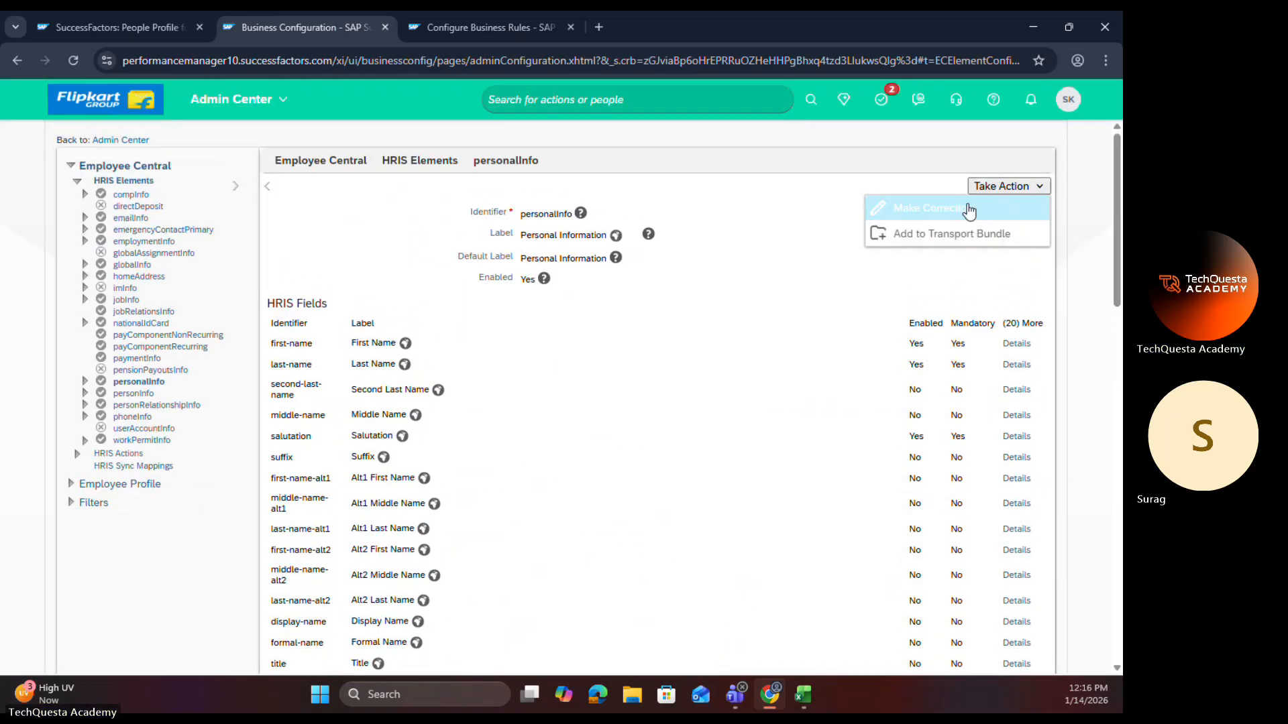
click(969, 209)
scroll(730, 387, down, 10)
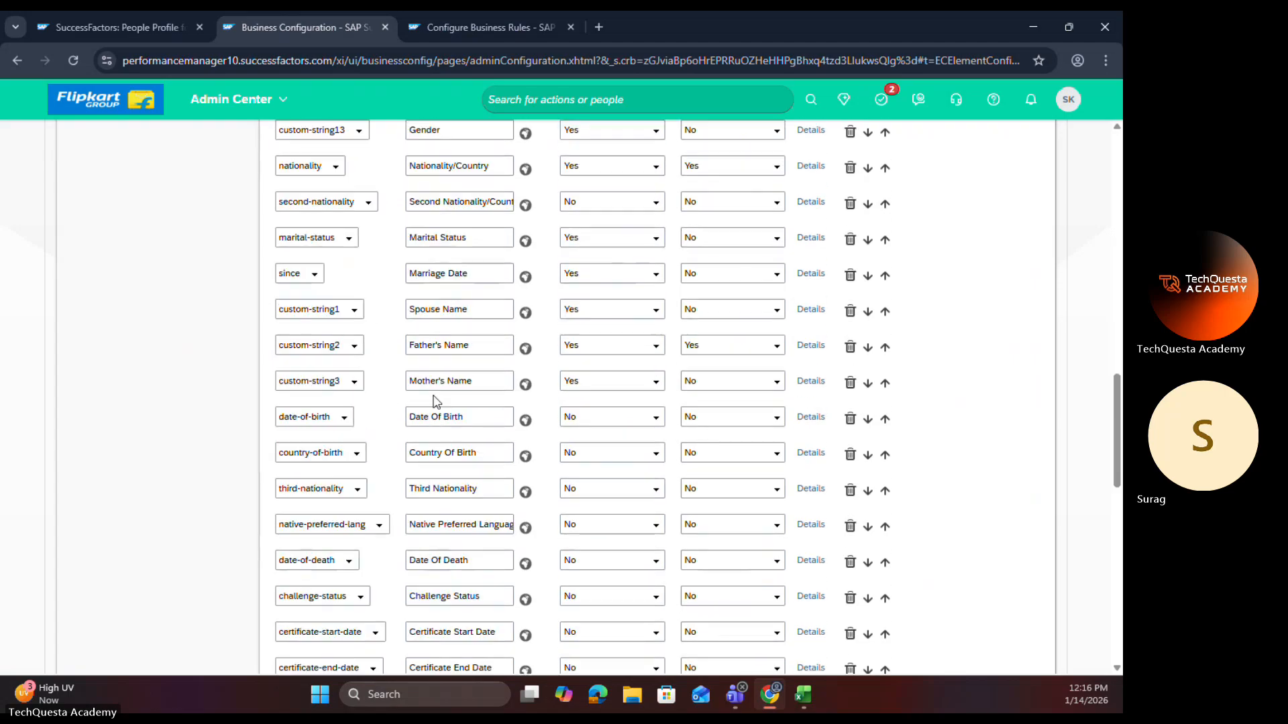
click(808, 239)
scroll(470, 470, down, 10)
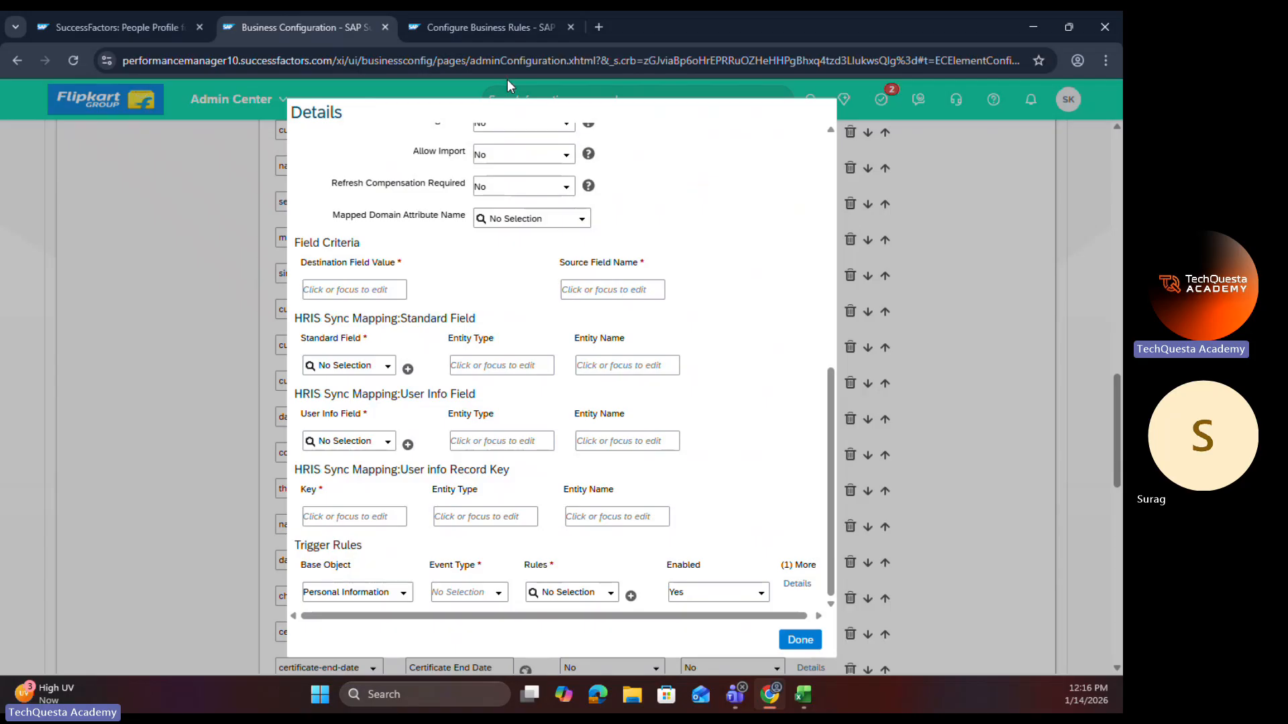
Step: Check the rule's base object and set the marital-status trigger rule's base object to Personal Information Model
click(473, 28)
drag(304, 289, 437, 289)
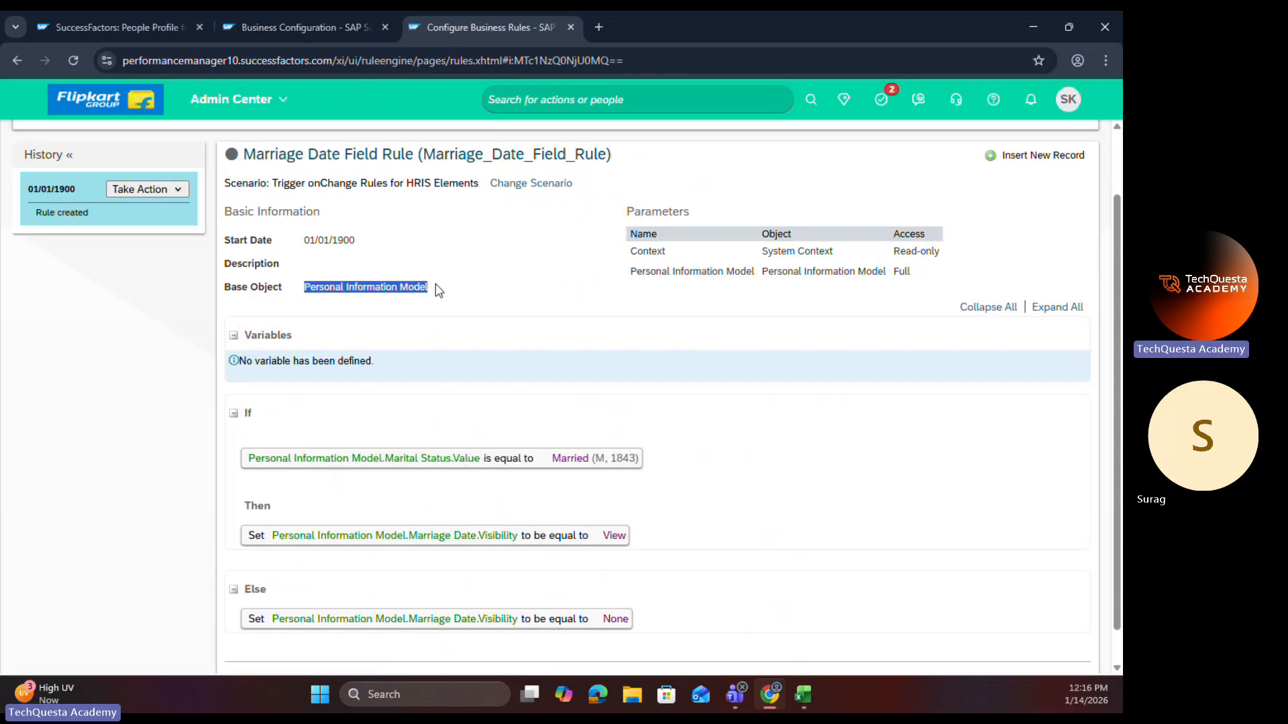
click(326, 19)
click(403, 597)
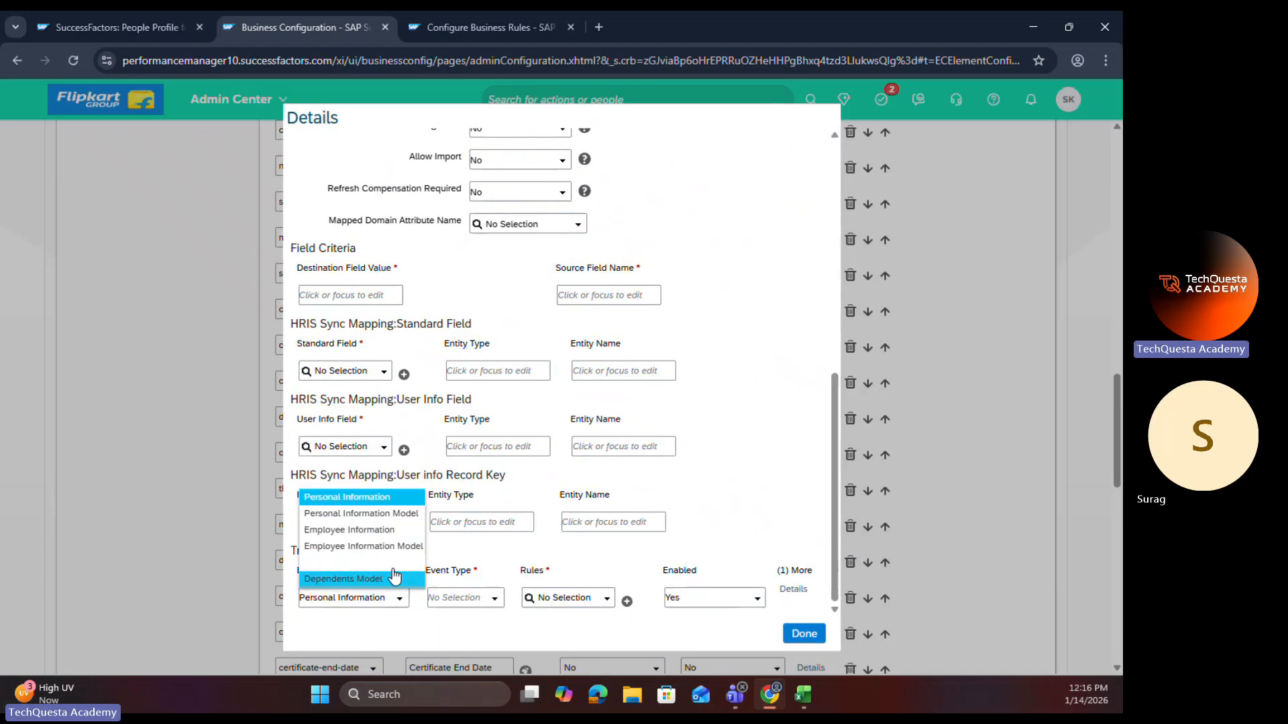
click(400, 516)
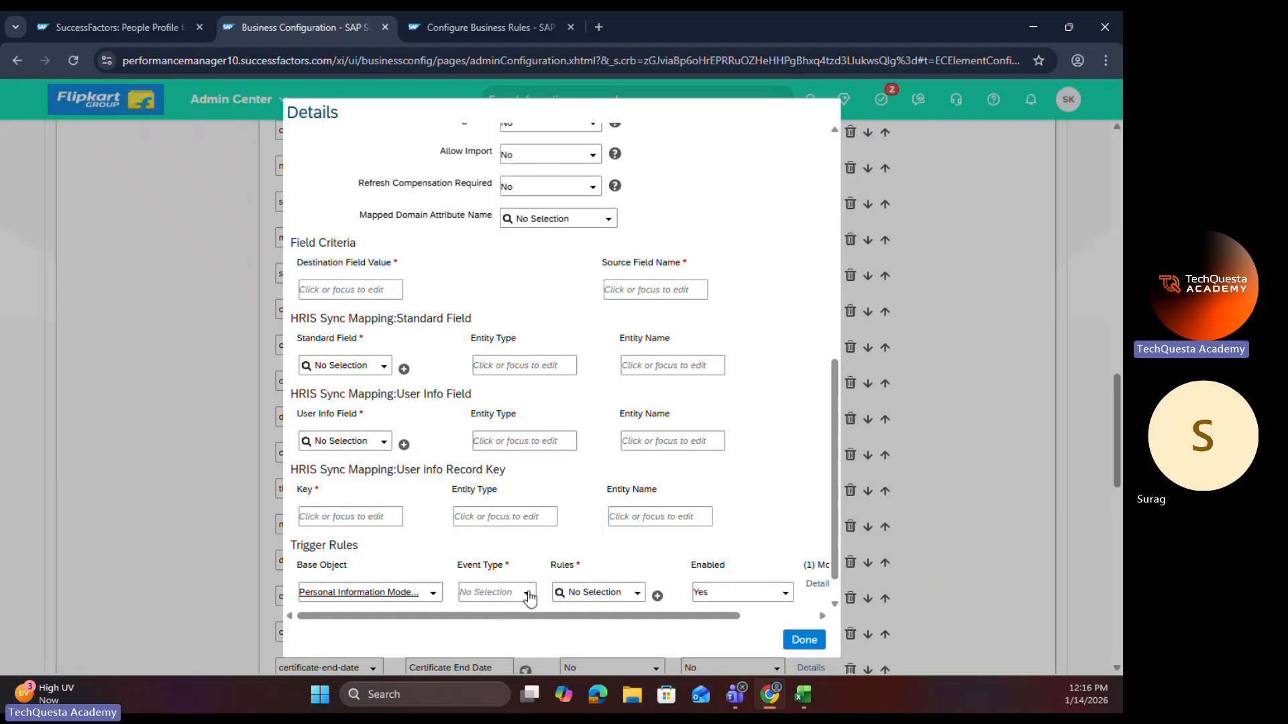
Step: Set the trigger rule's event type to onChange, assign Marriage Date Field Rule, and finish the marital-status field's details
click(529, 595)
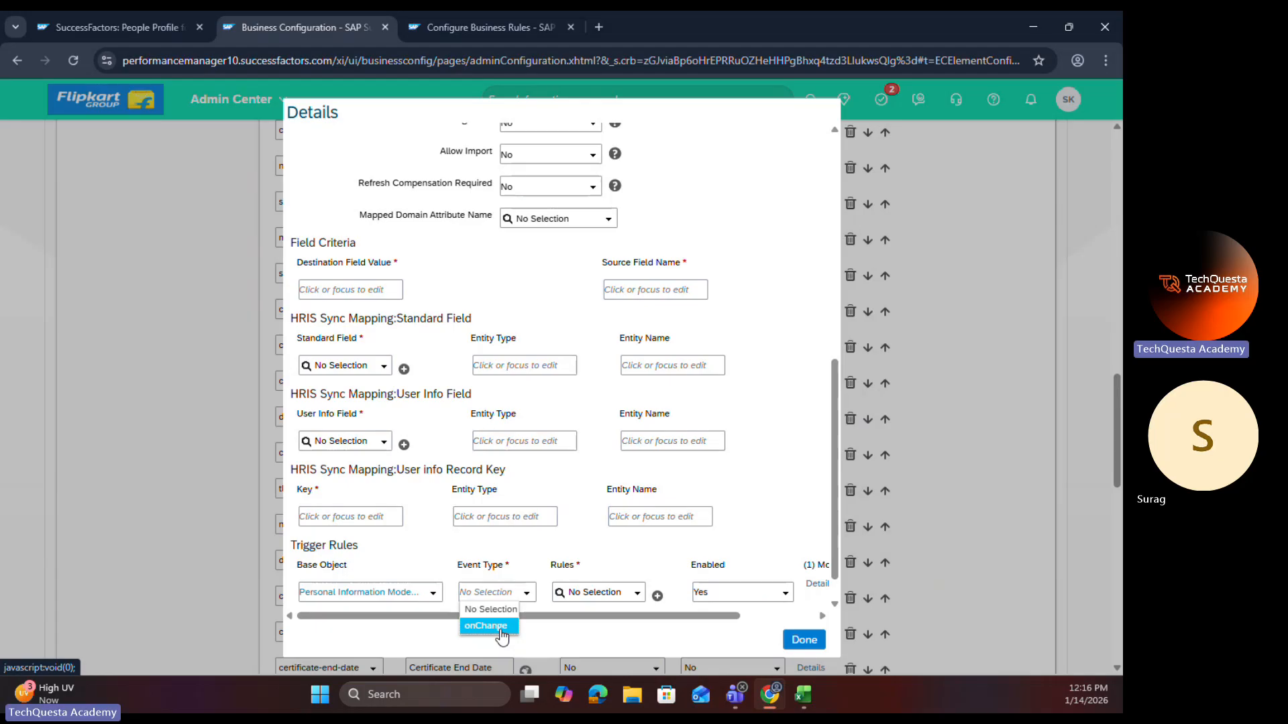
click(500, 631)
click(589, 595)
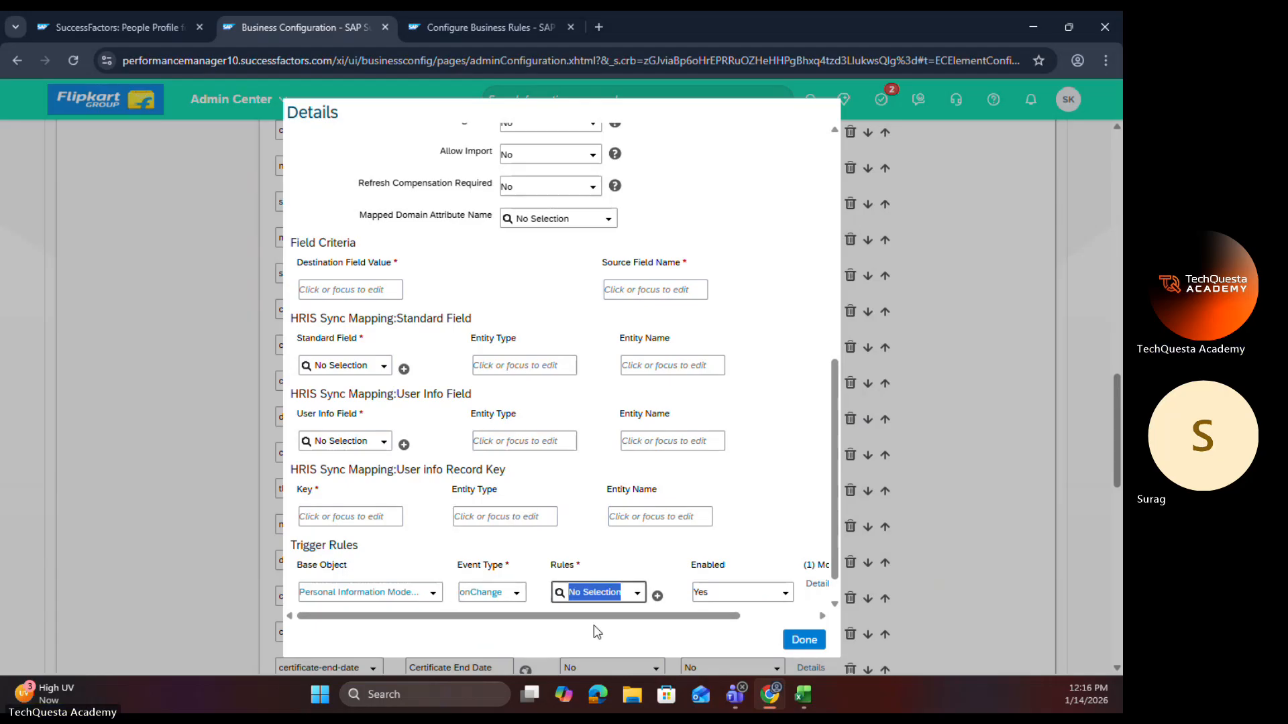
key(ctrl+v)
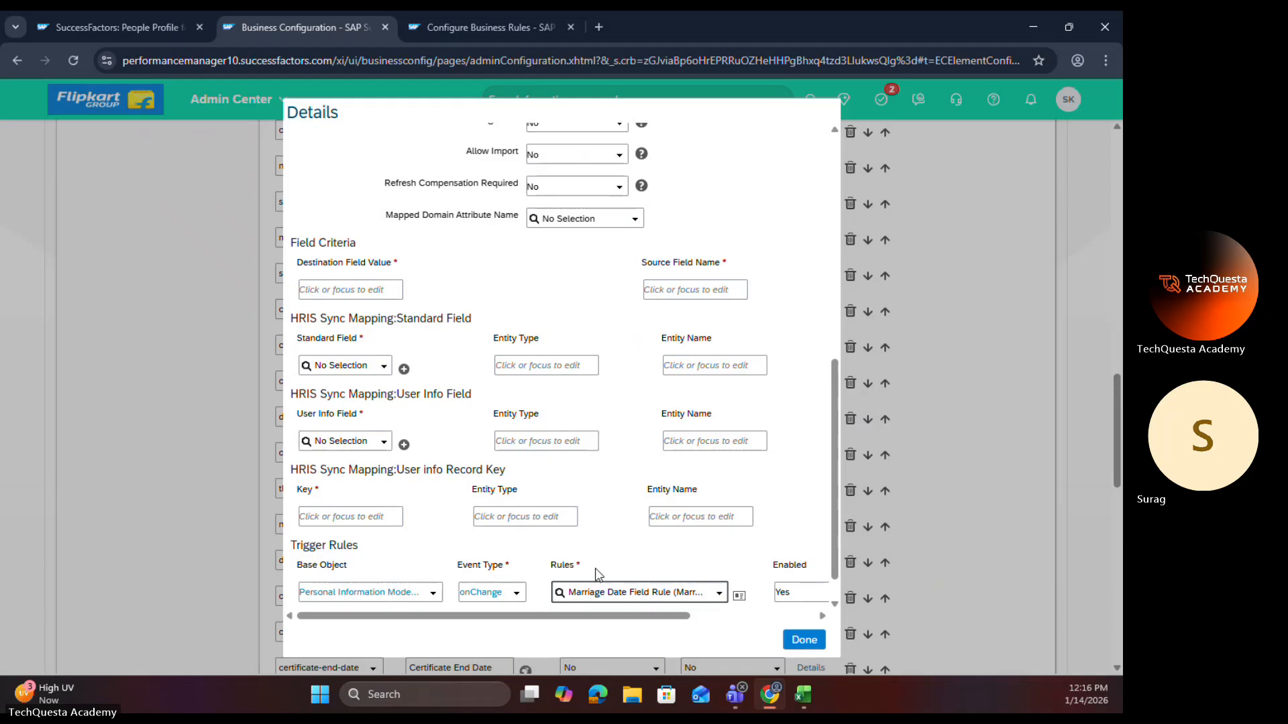
click(804, 639)
scroll(923, 583, down, 10)
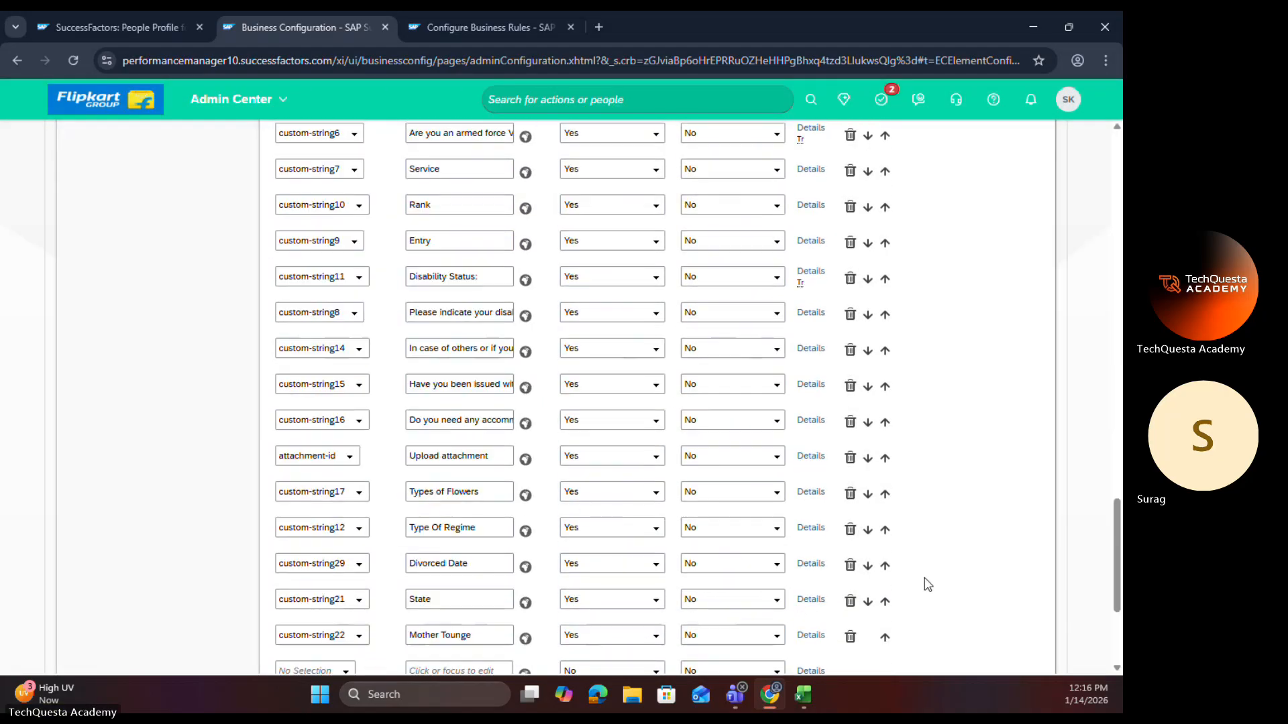
Step: Save the personalInfo correction and check the Marriage Date Field Rule's conditions
click(965, 643)
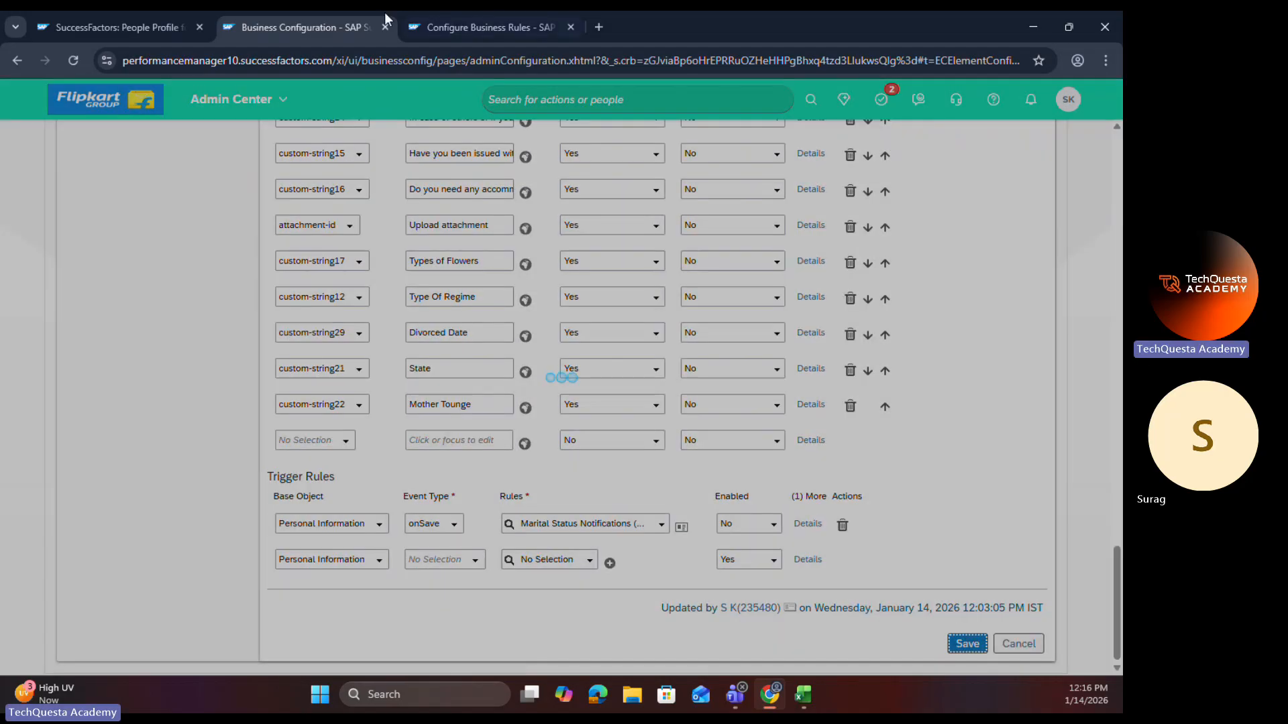
click(426, 27)
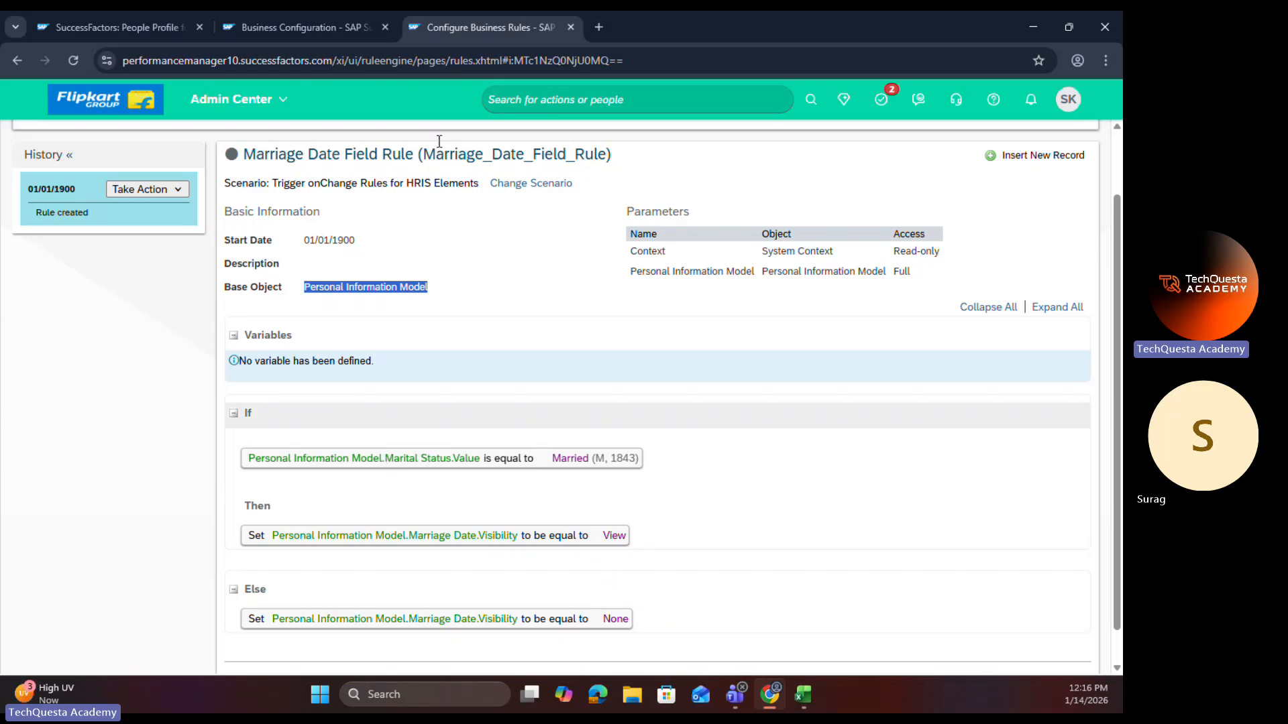
click(292, 24)
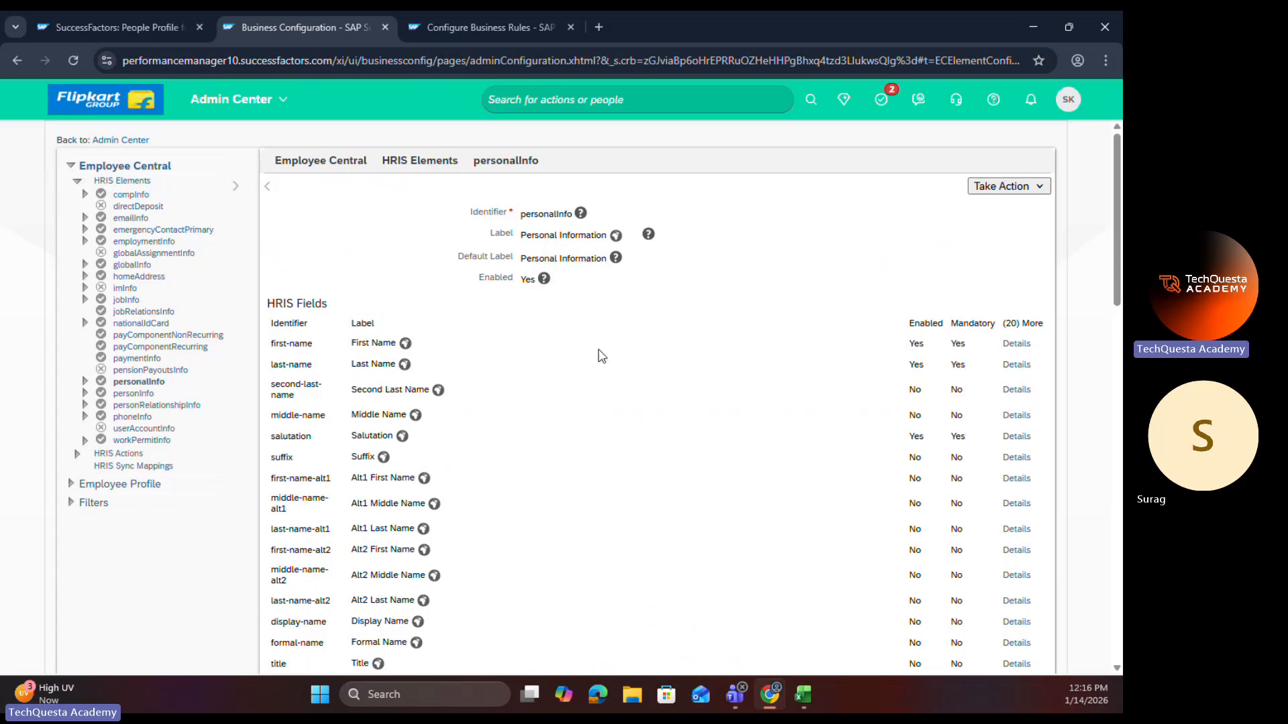
Step: Inspect the trigger rule in the marital-status field's details of the personalInfo element, and close the details
scroll(618, 313, down, 10)
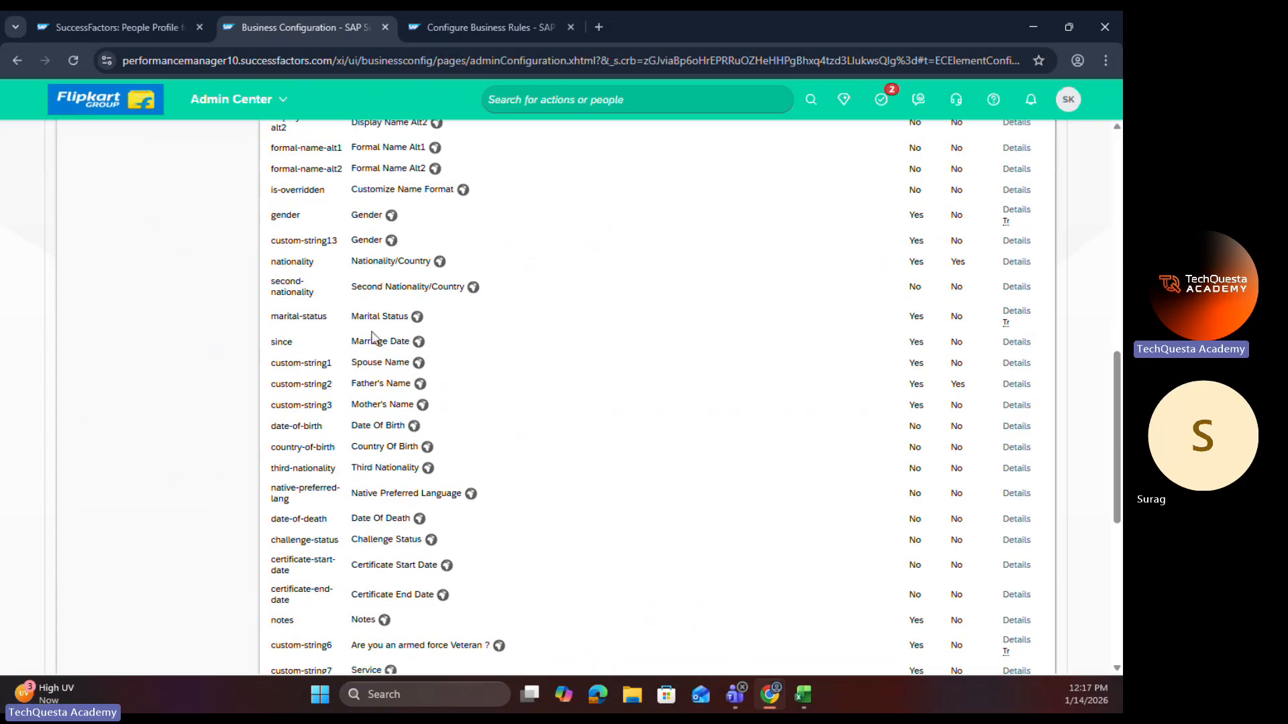
drag(412, 321, 351, 322)
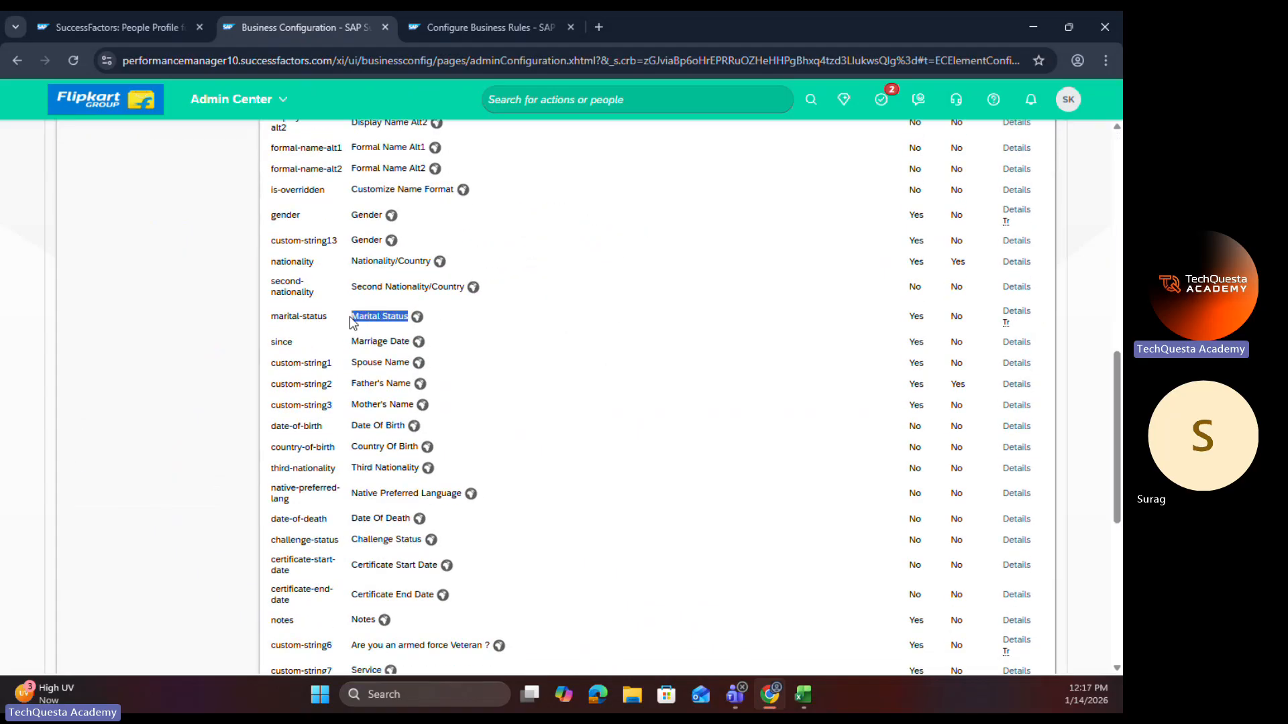
click(1013, 311)
scroll(567, 412, down, 3)
drag(419, 600, 454, 600)
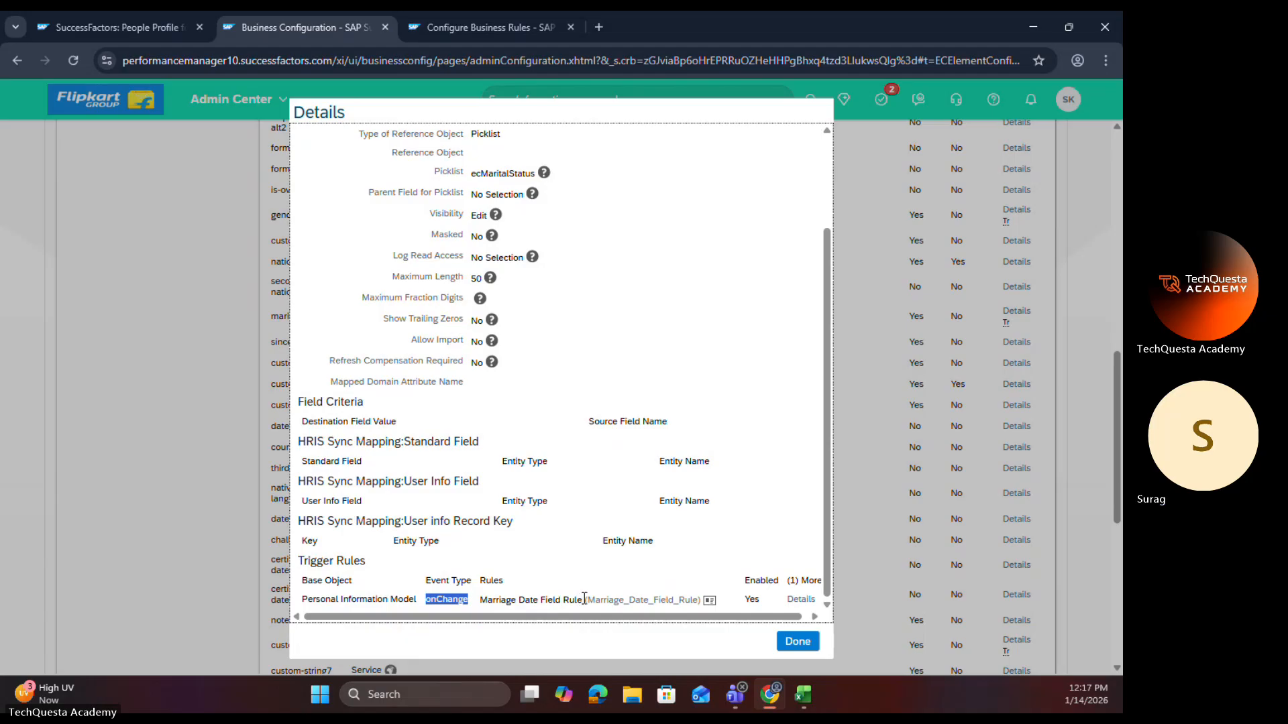
click(800, 644)
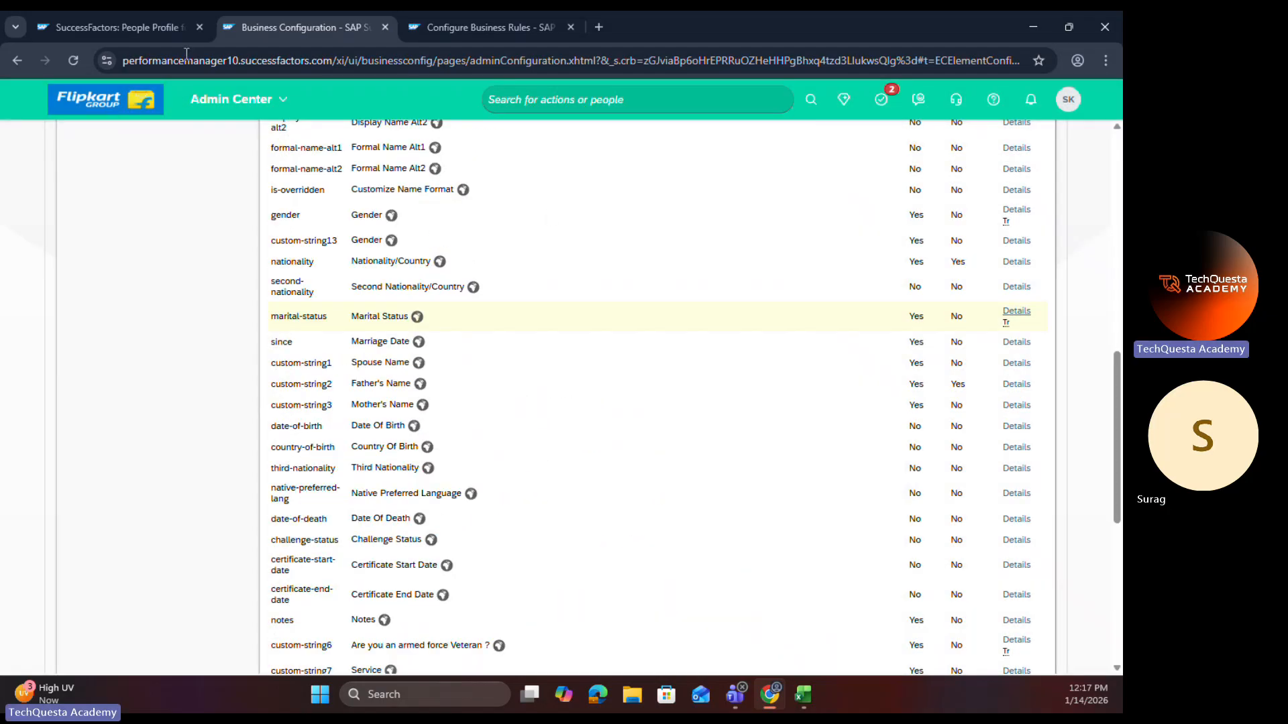
Step: Reload the employee's profile and go to the Personal Information section to check its effective date
click(157, 27)
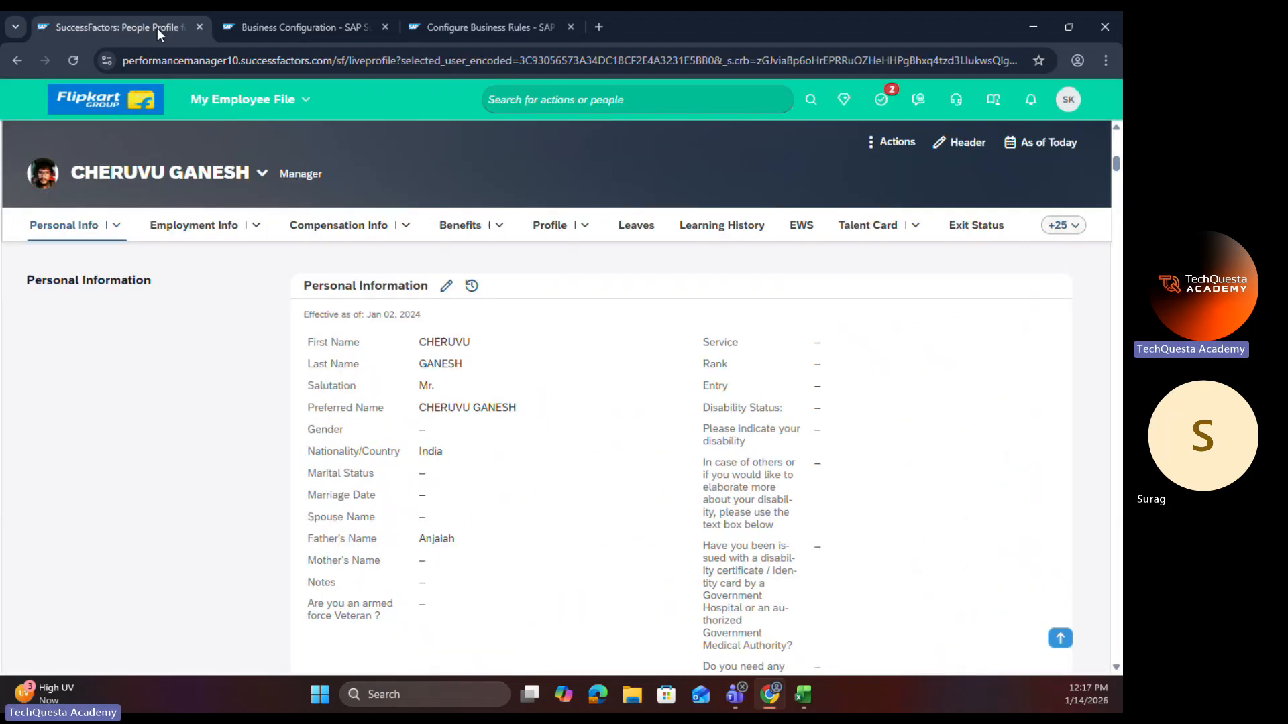
click(67, 59)
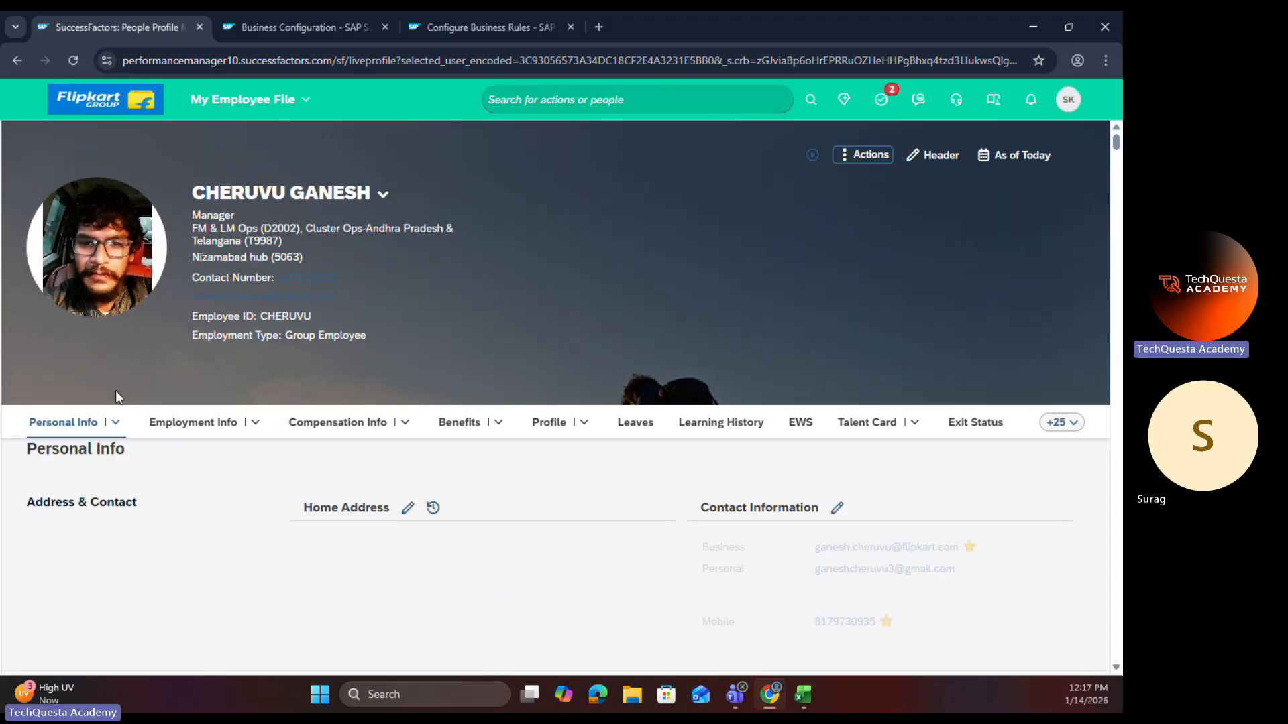
click(116, 422)
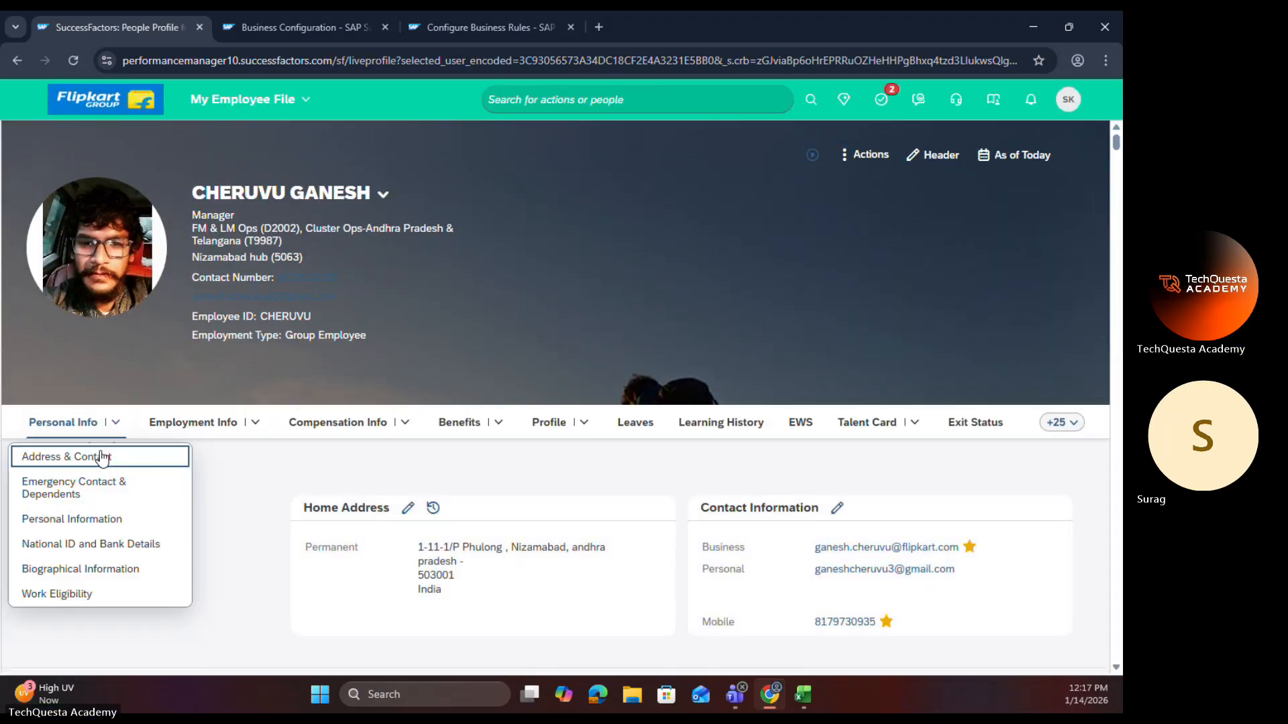
click(73, 520)
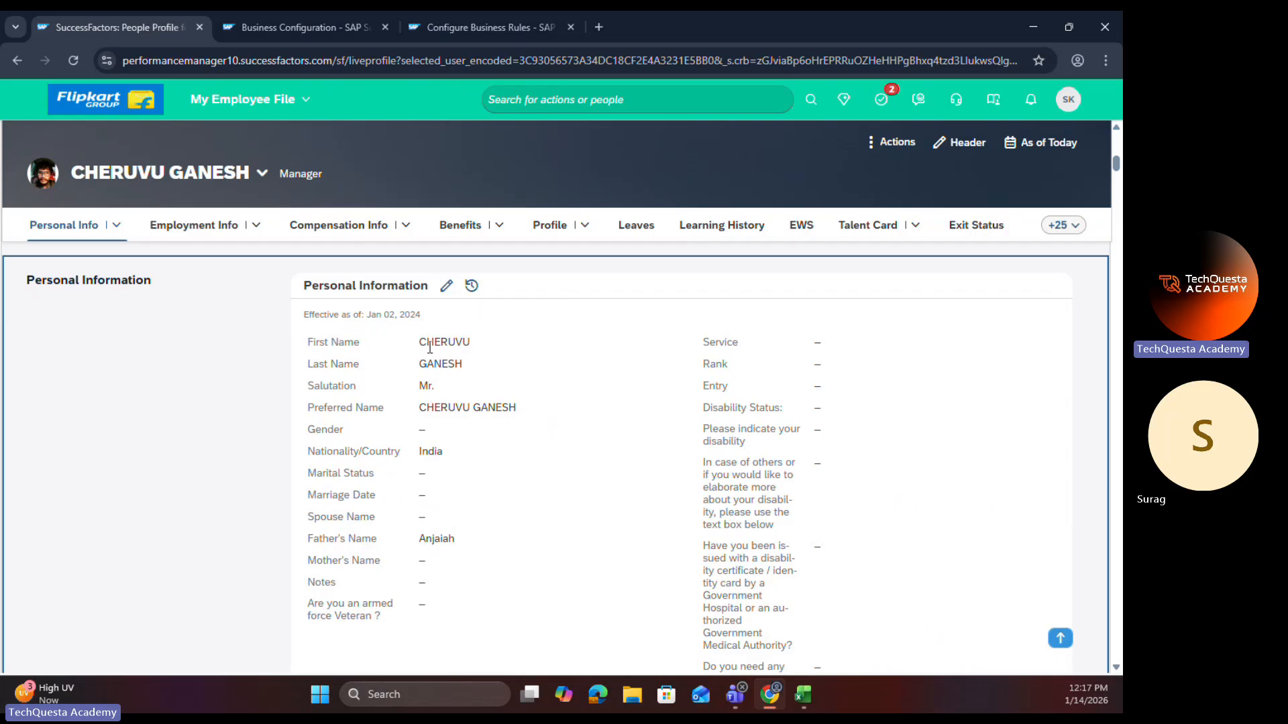
drag(370, 315, 415, 315)
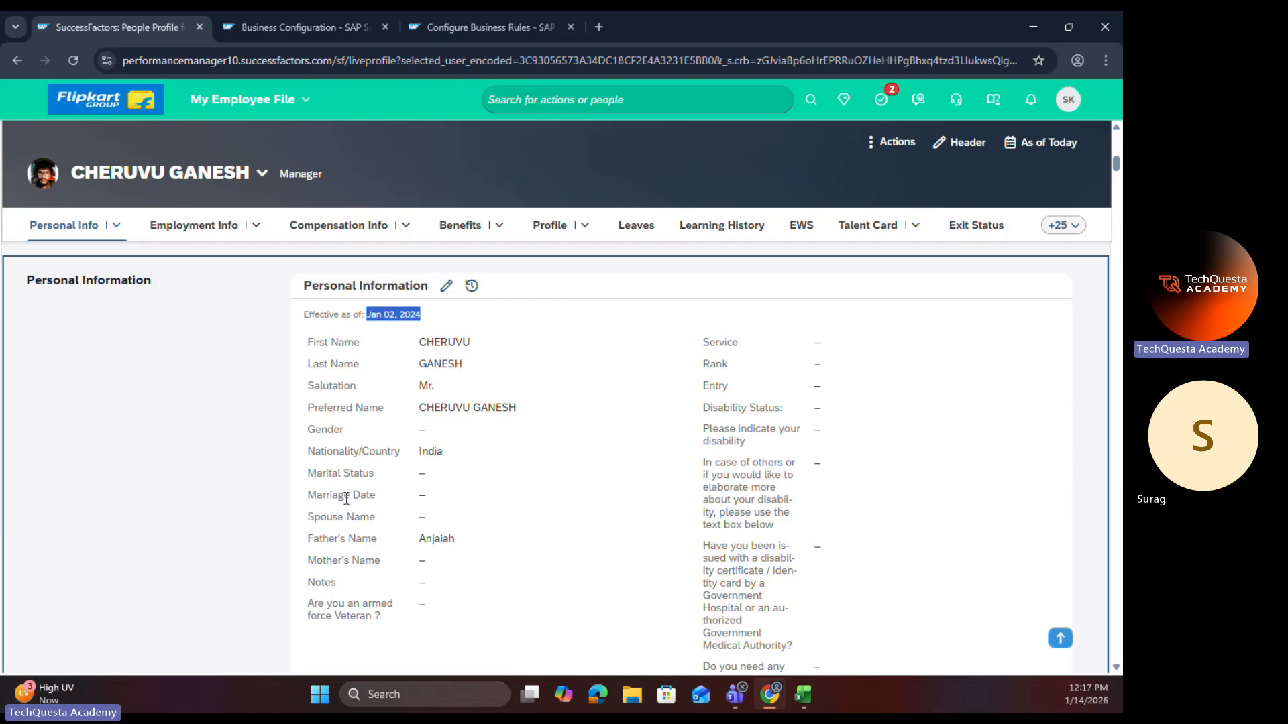
Step: Start editing the employee's Personal Information with changes taking effect on Jan 01, 2025
click(446, 287)
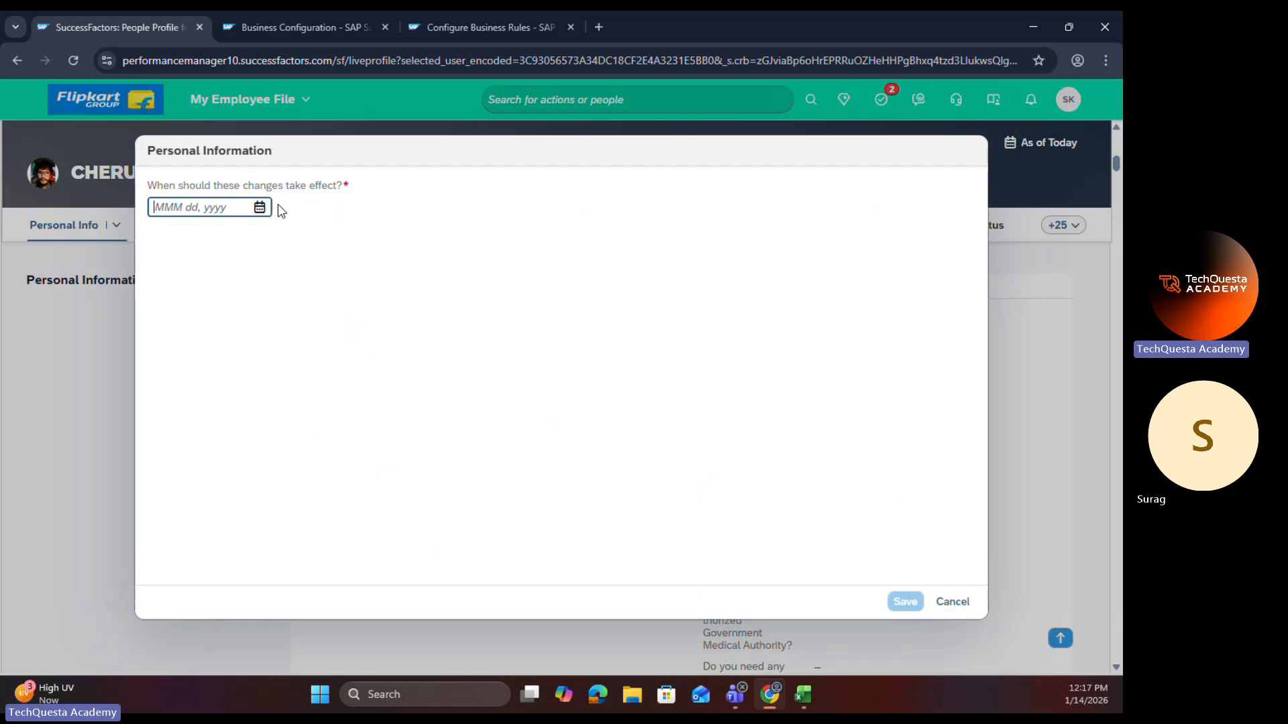
click(261, 208)
click(290, 239)
click(227, 342)
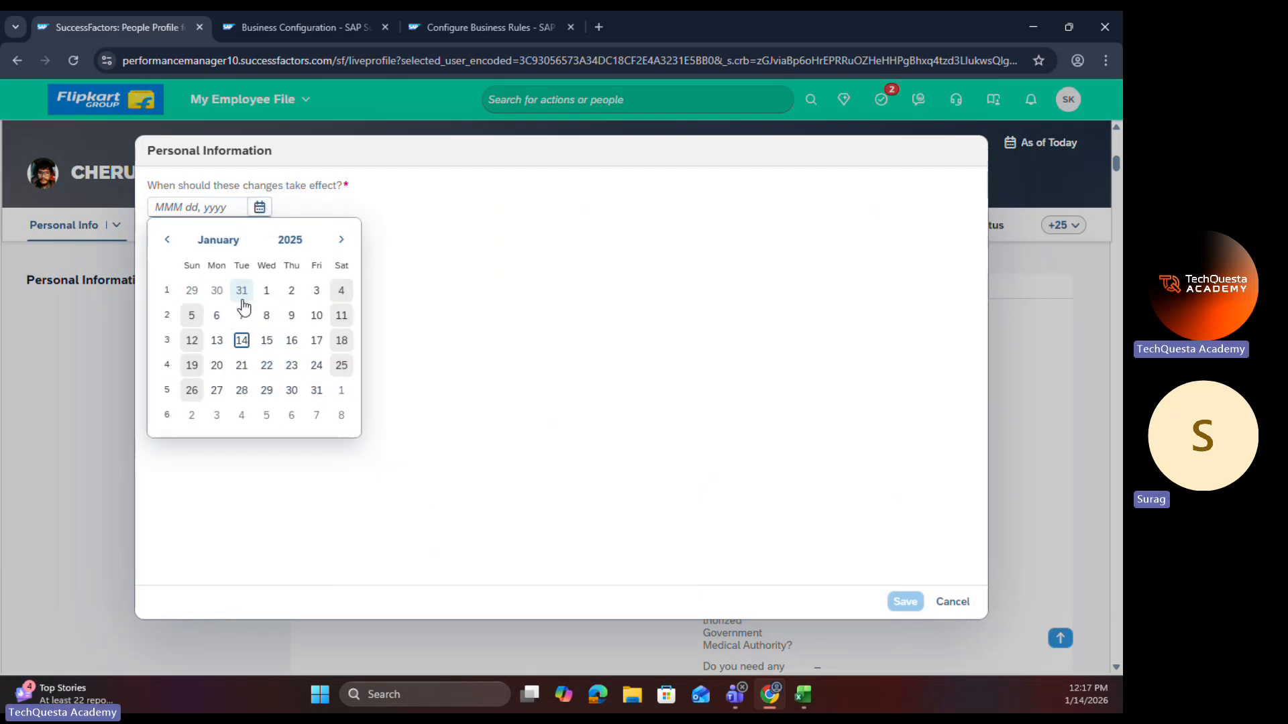
click(266, 290)
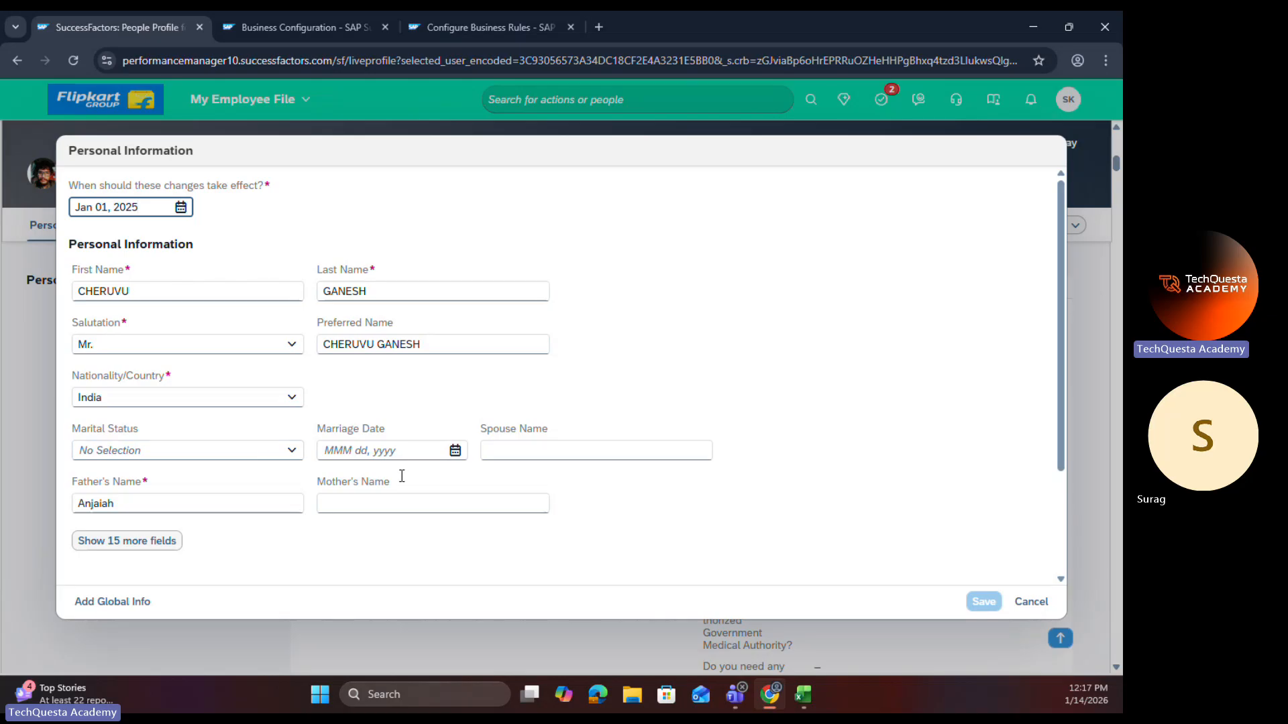
Step: Set Marital Status to Married and compare the Marriage Date field's behaviour with the visibility settings in Marriage Date Field Rule
click(294, 452)
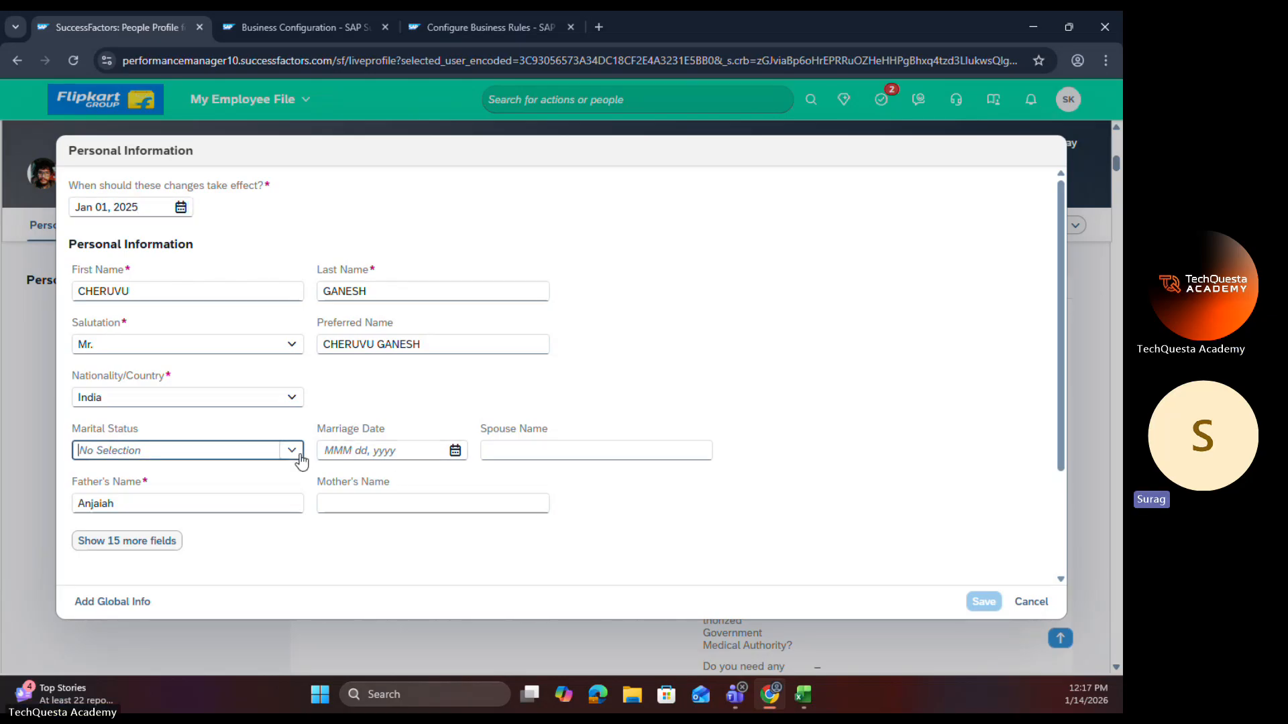
click(152, 527)
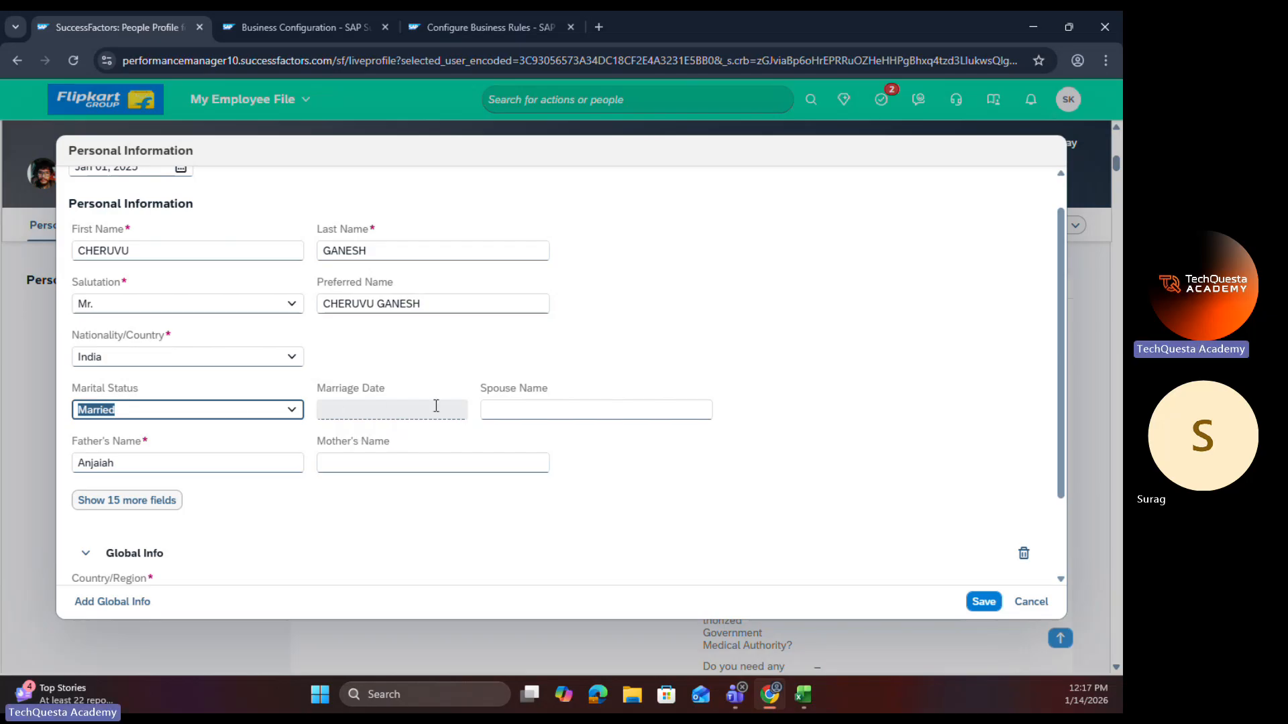
click(493, 27)
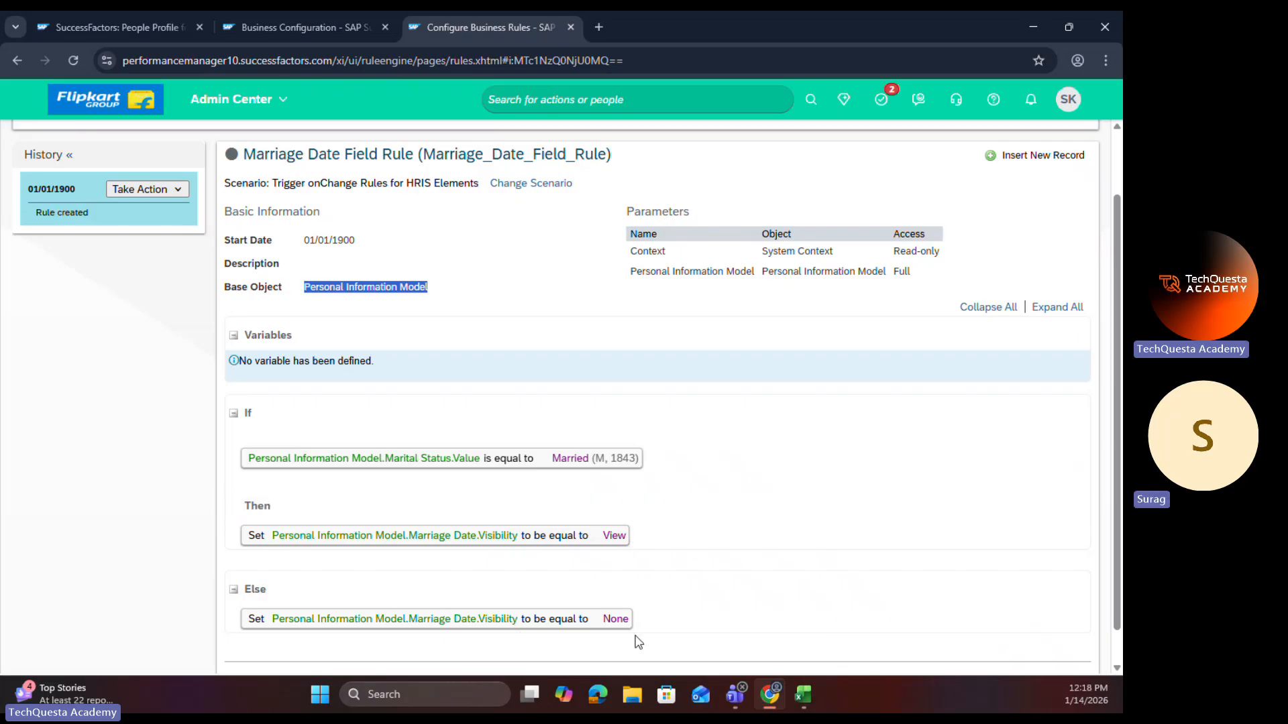
click(158, 19)
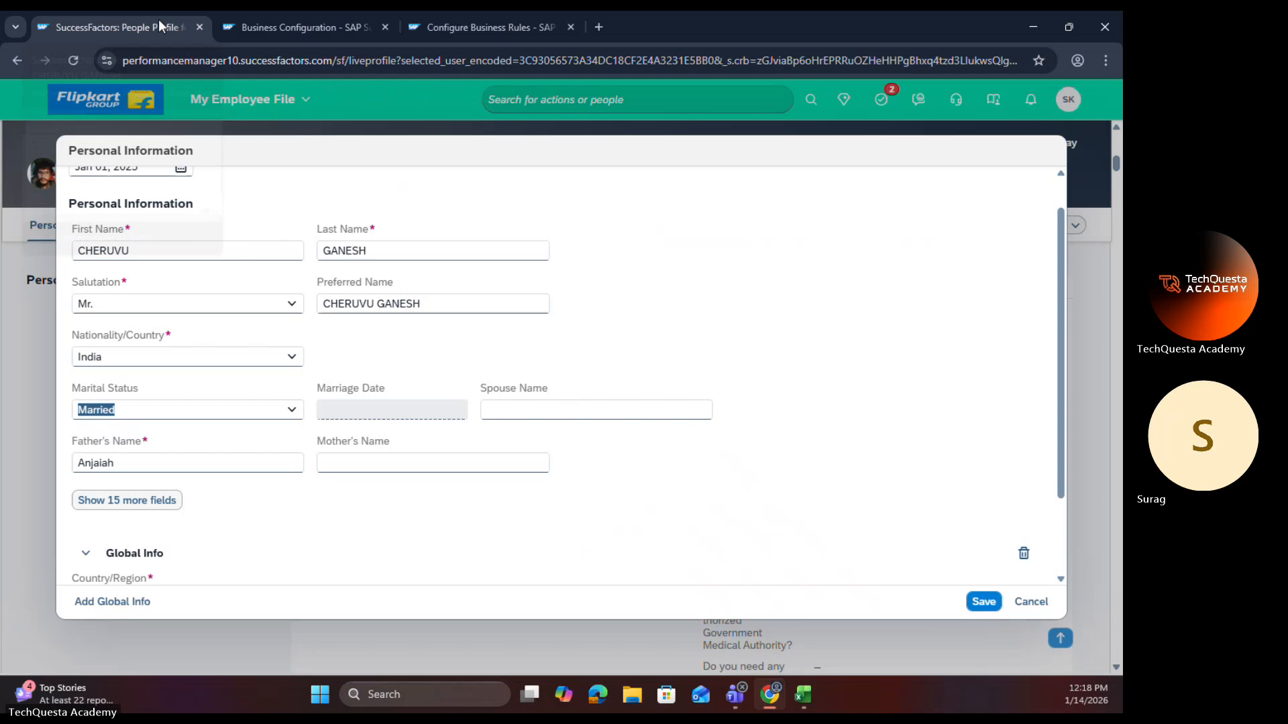
Step: Test the Marriage Date field by changing Marital Status to Divorced, Single and No Selection, and set it back to Married
click(292, 410)
click(137, 457)
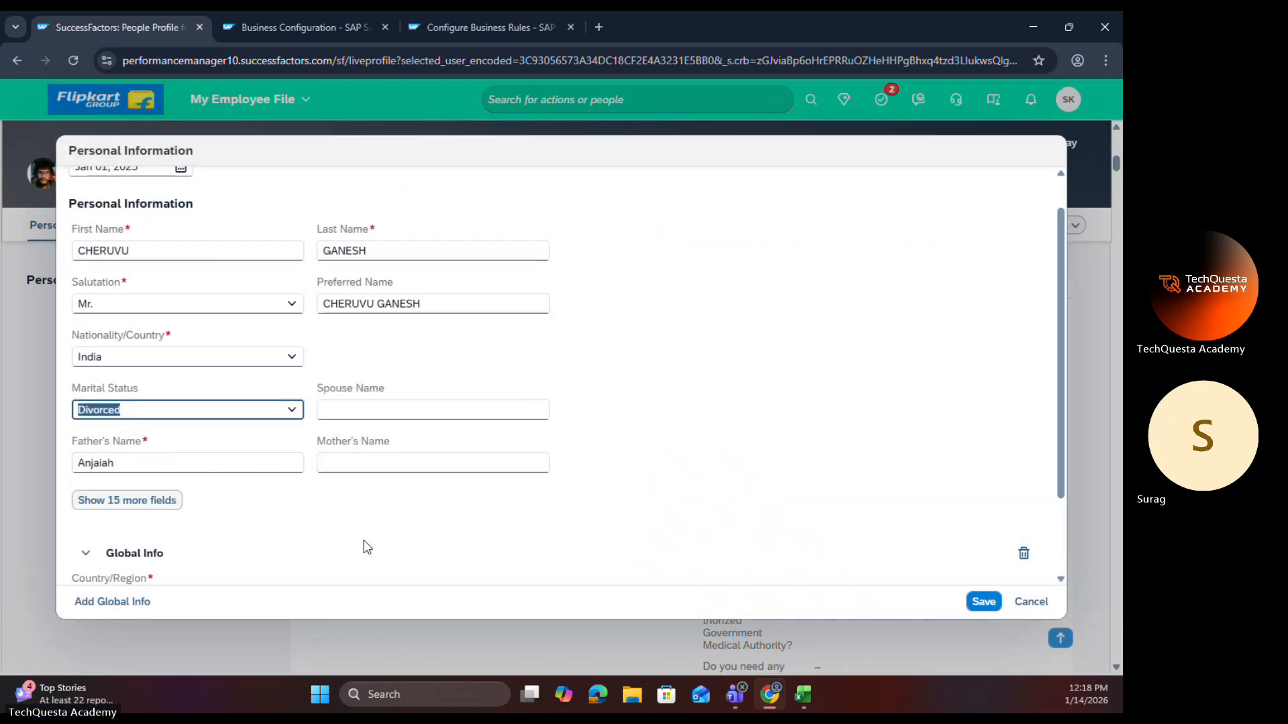
click(290, 412)
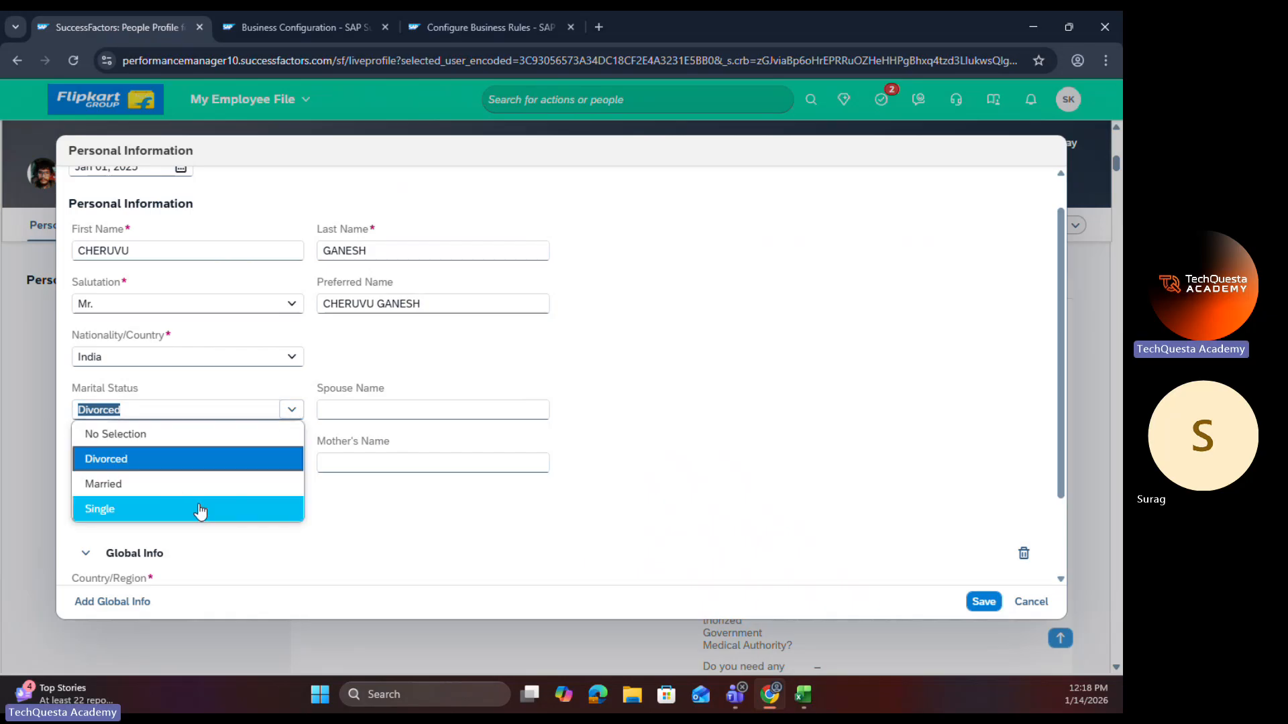
click(197, 513)
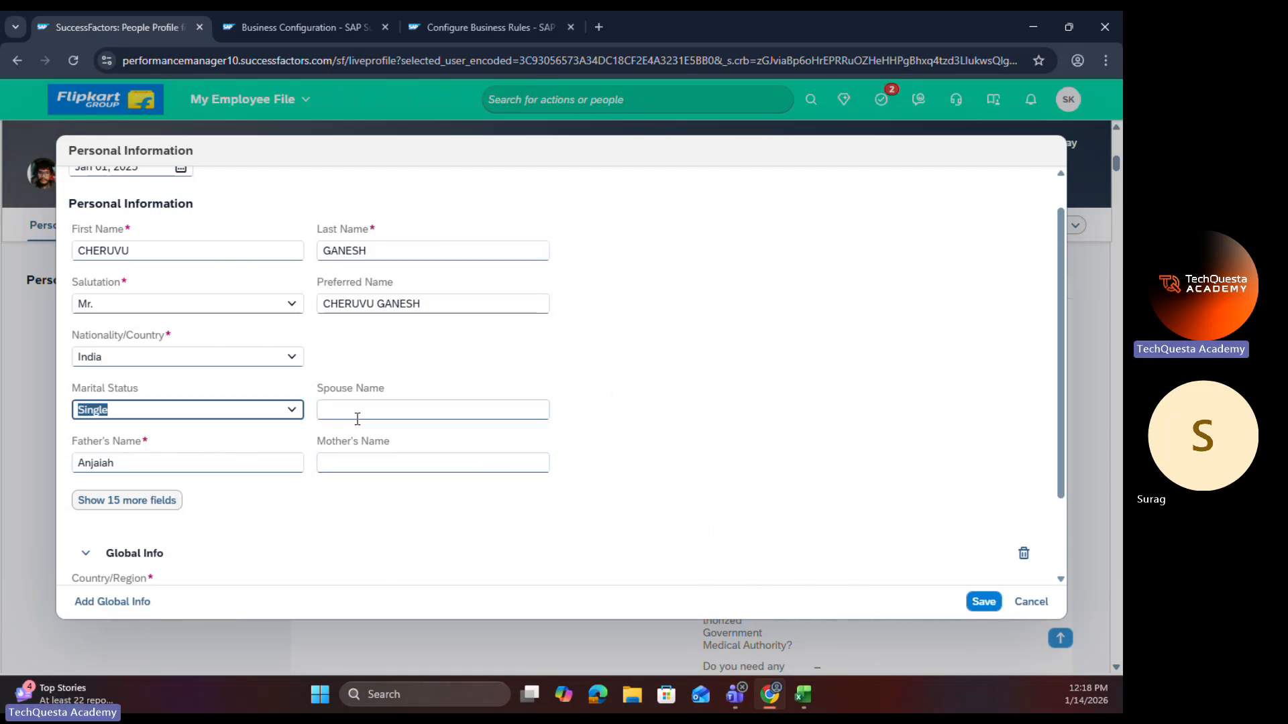
click(290, 412)
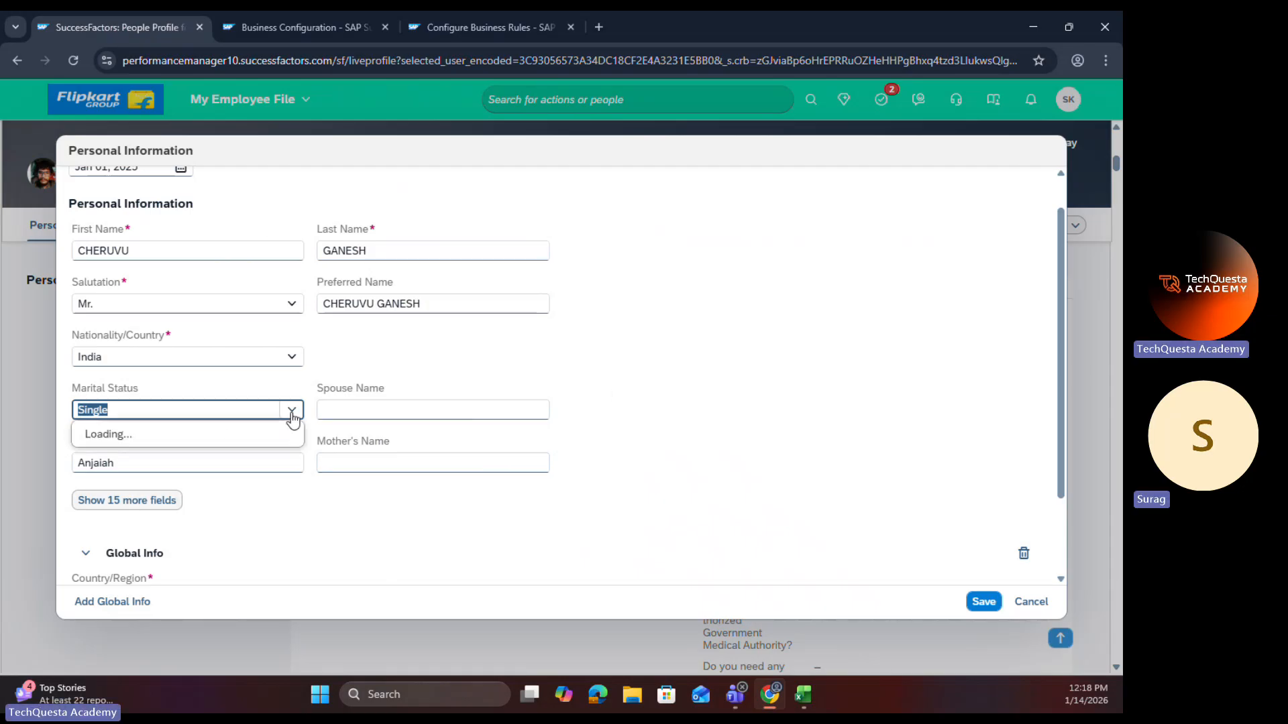
click(207, 438)
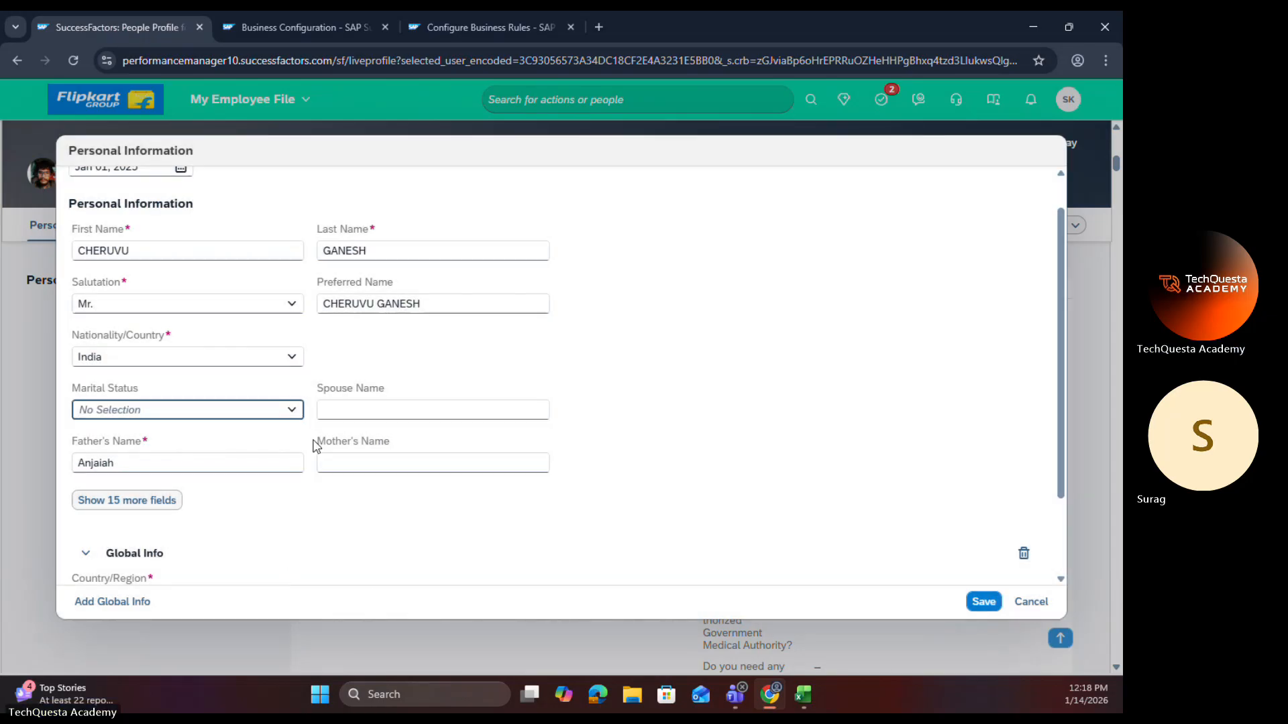
click(294, 411)
click(103, 484)
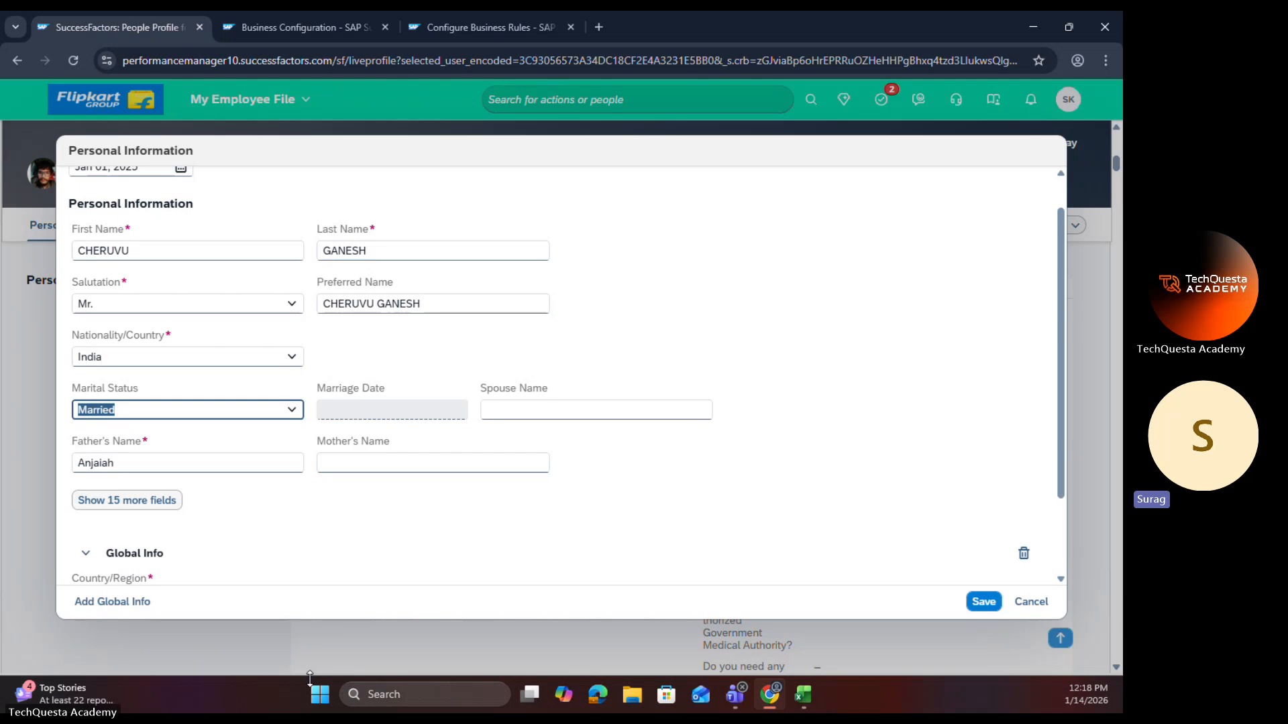
click(466, 27)
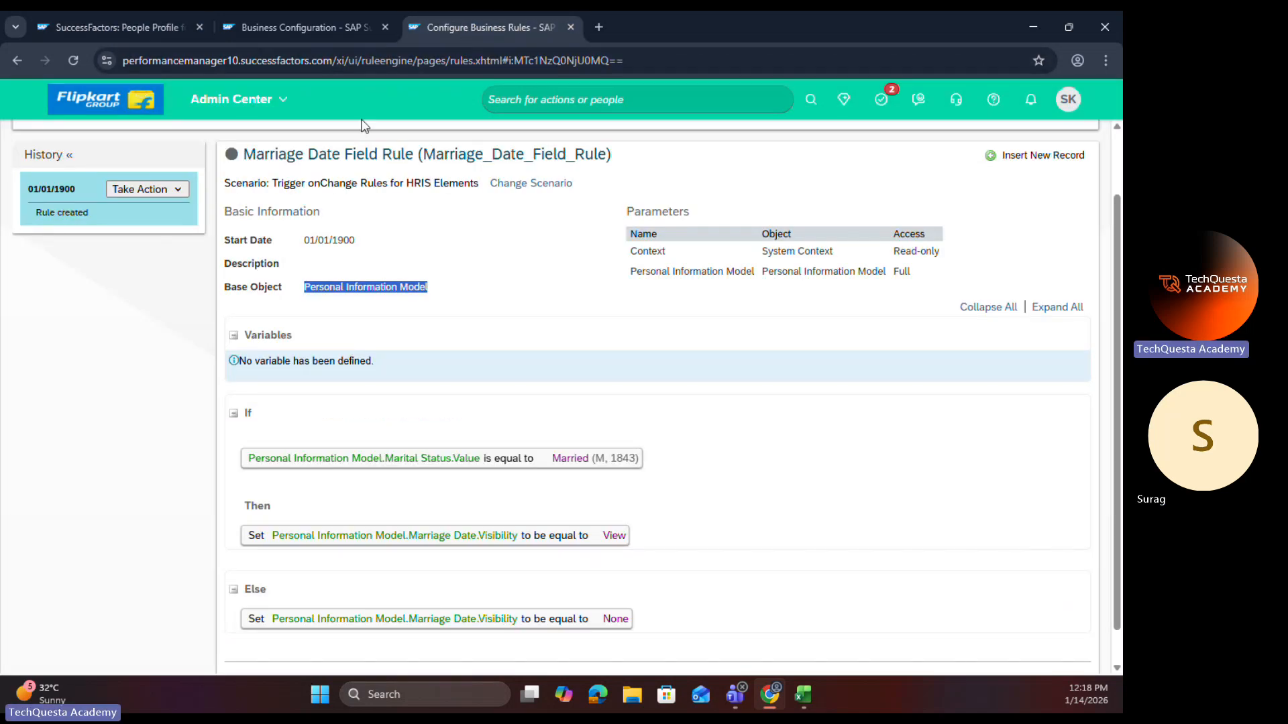
click(222, 160)
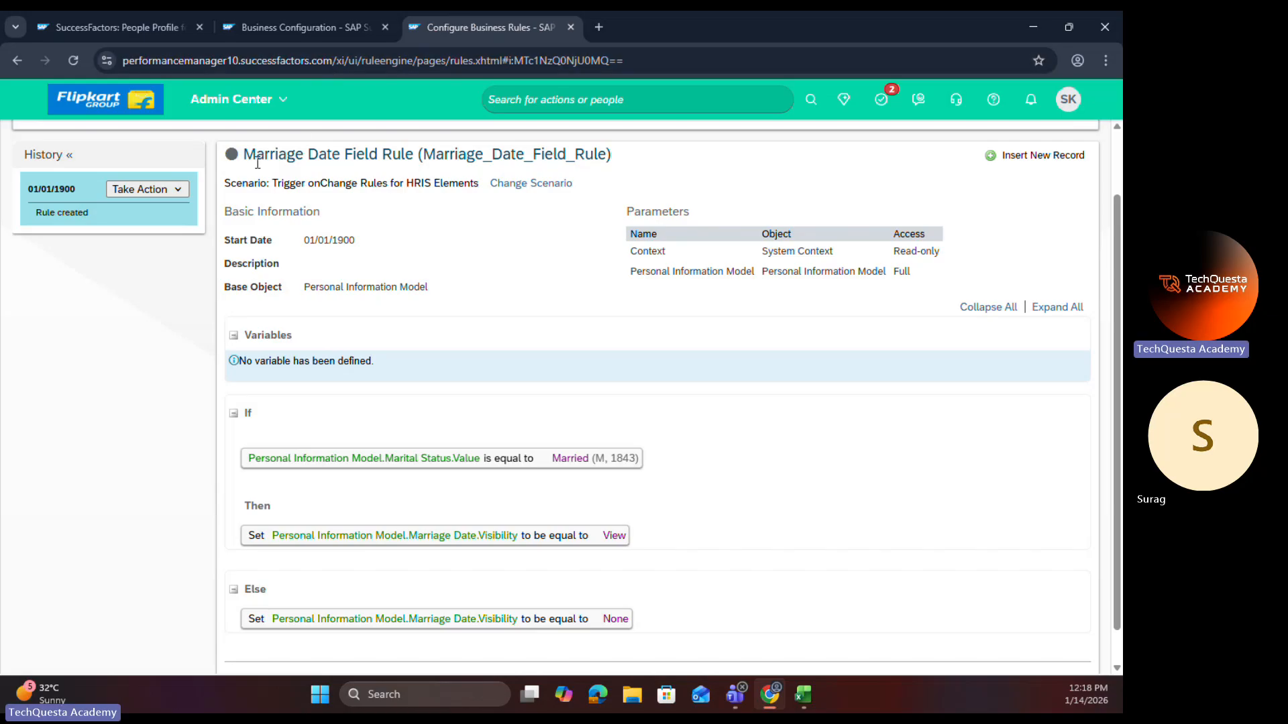
click(284, 27)
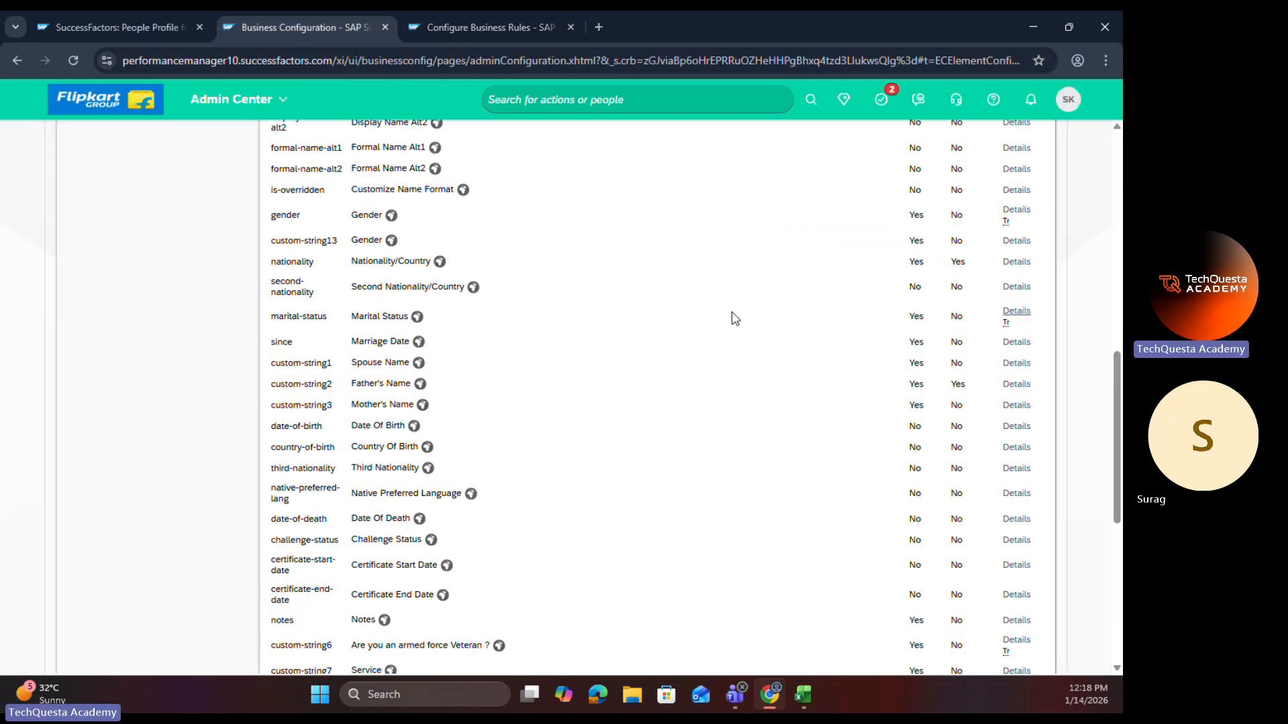
scroll(512, 456, down, 6)
scroll(461, 569, up, 5)
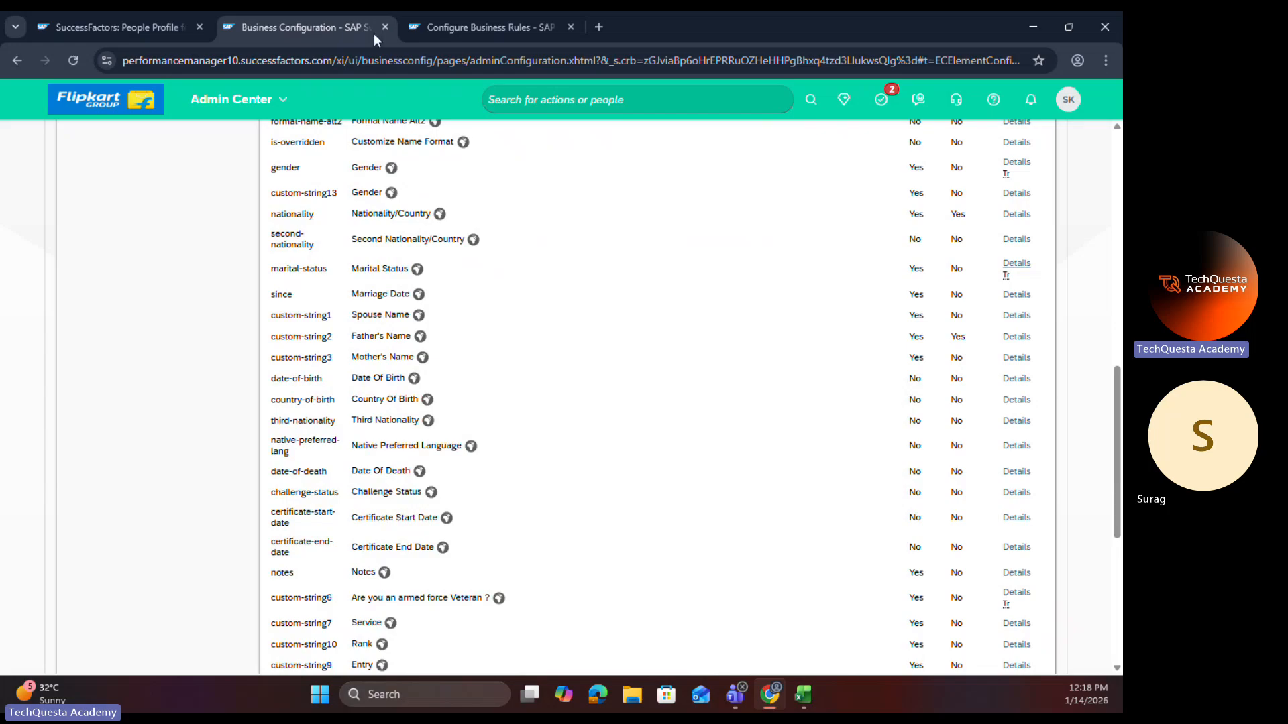
Step: Reload the Marriage Date Field Rule and open its 01/01/1900 record for editing
click(463, 27)
click(74, 61)
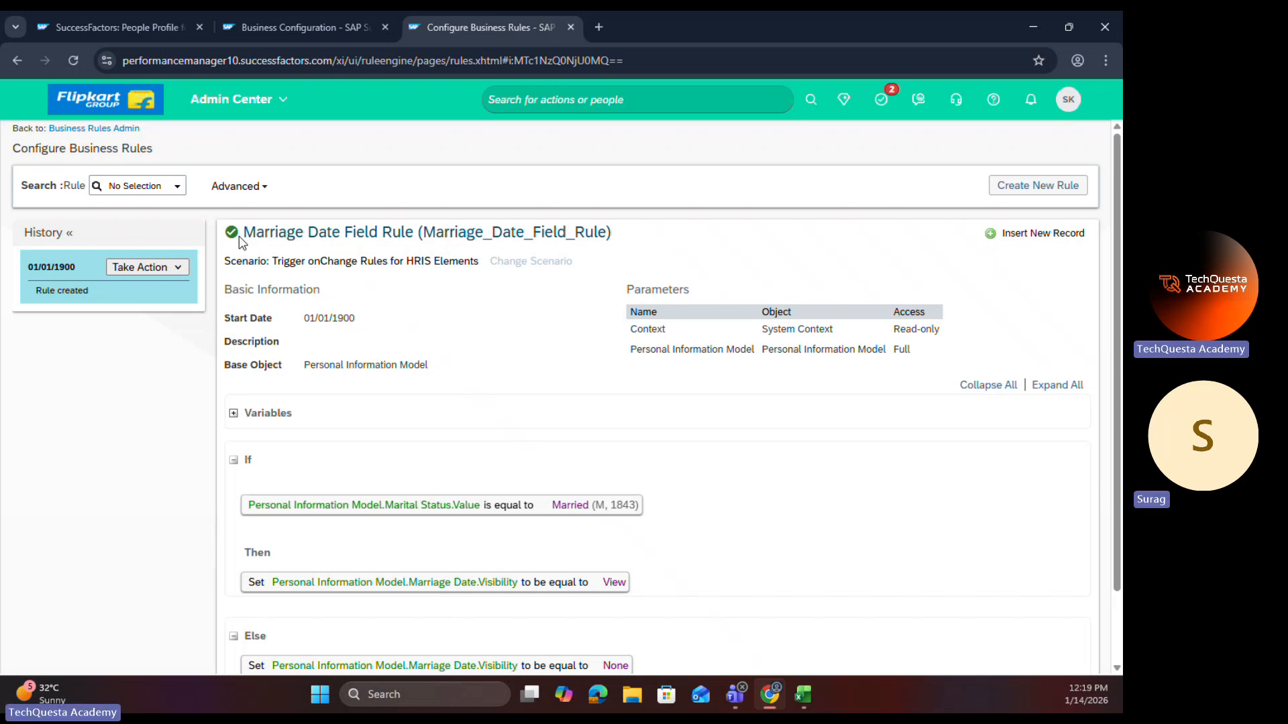
click(160, 267)
click(173, 288)
scroll(420, 308, down, 2)
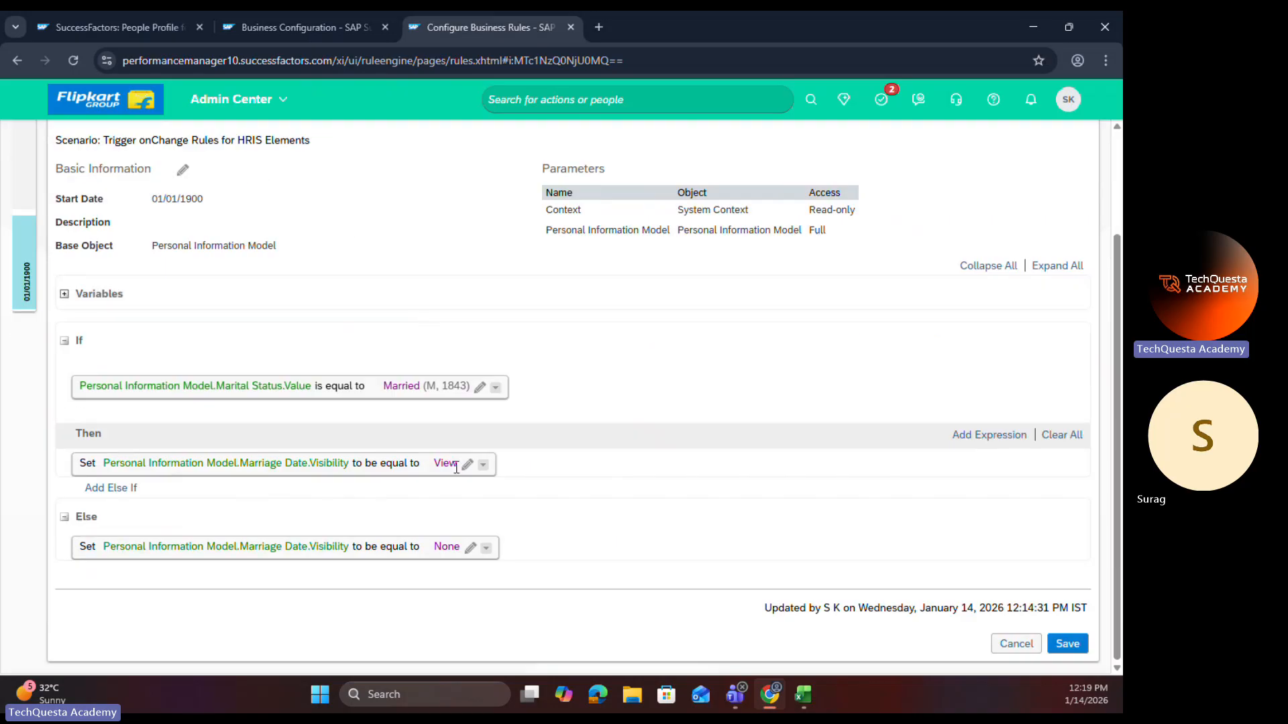
Step: Set the Marriage Date visibility in the rule's Then expression to Edit and save the rule
click(468, 464)
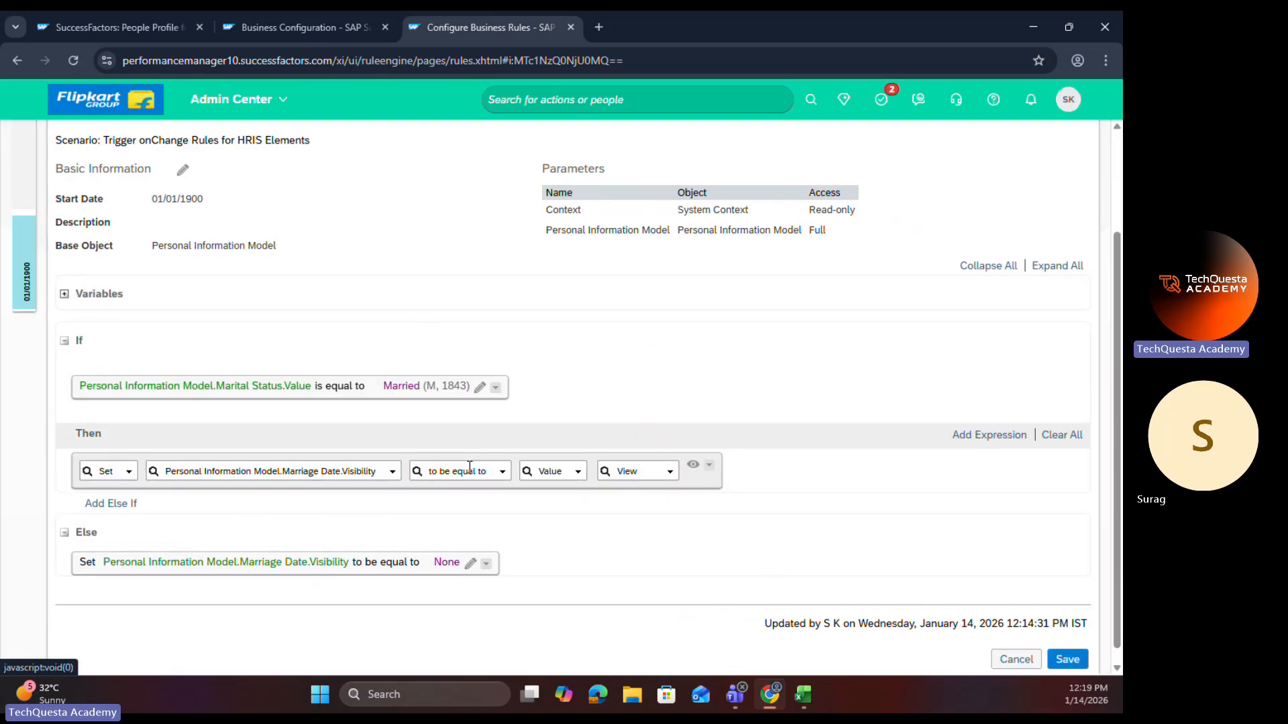
click(673, 475)
click(621, 508)
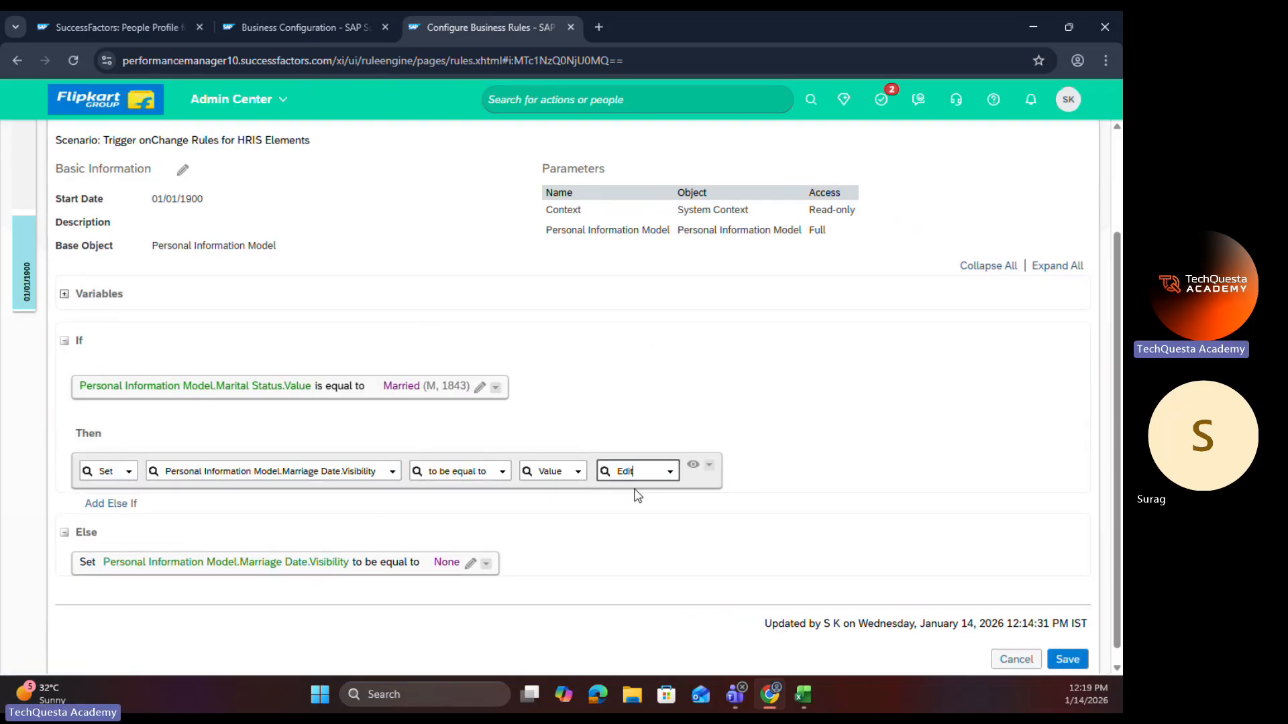
click(691, 468)
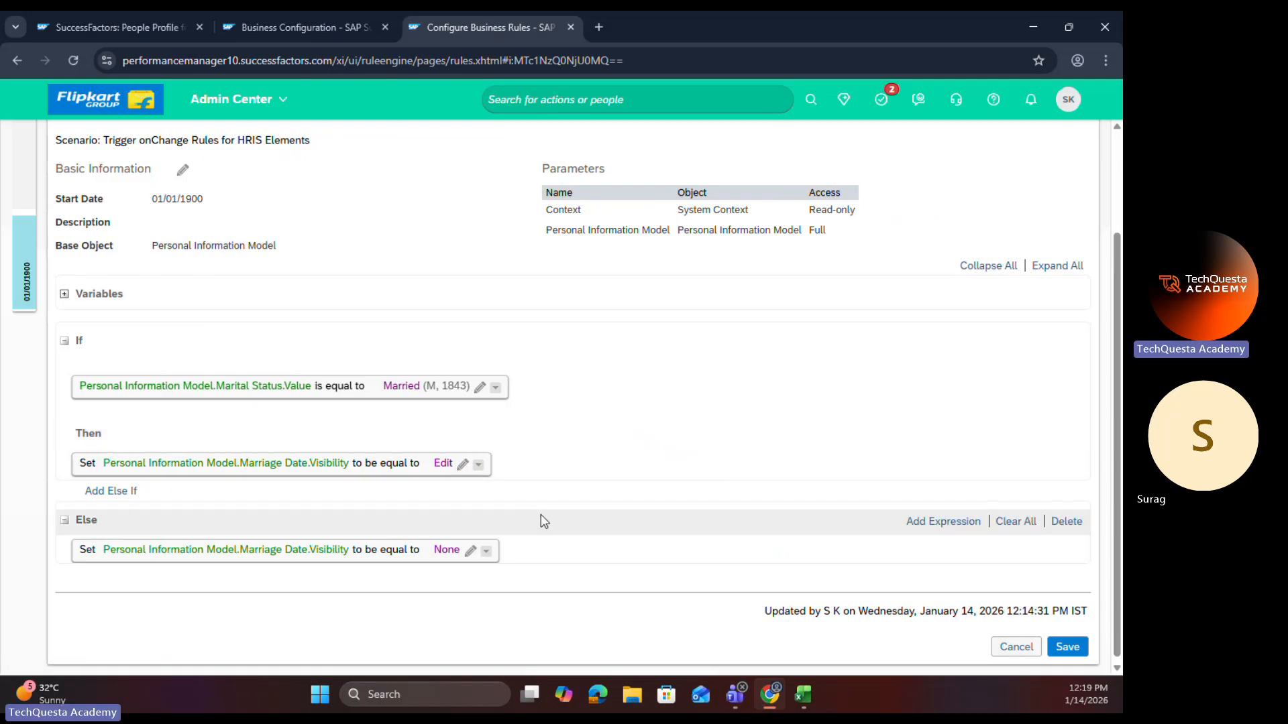
click(1070, 645)
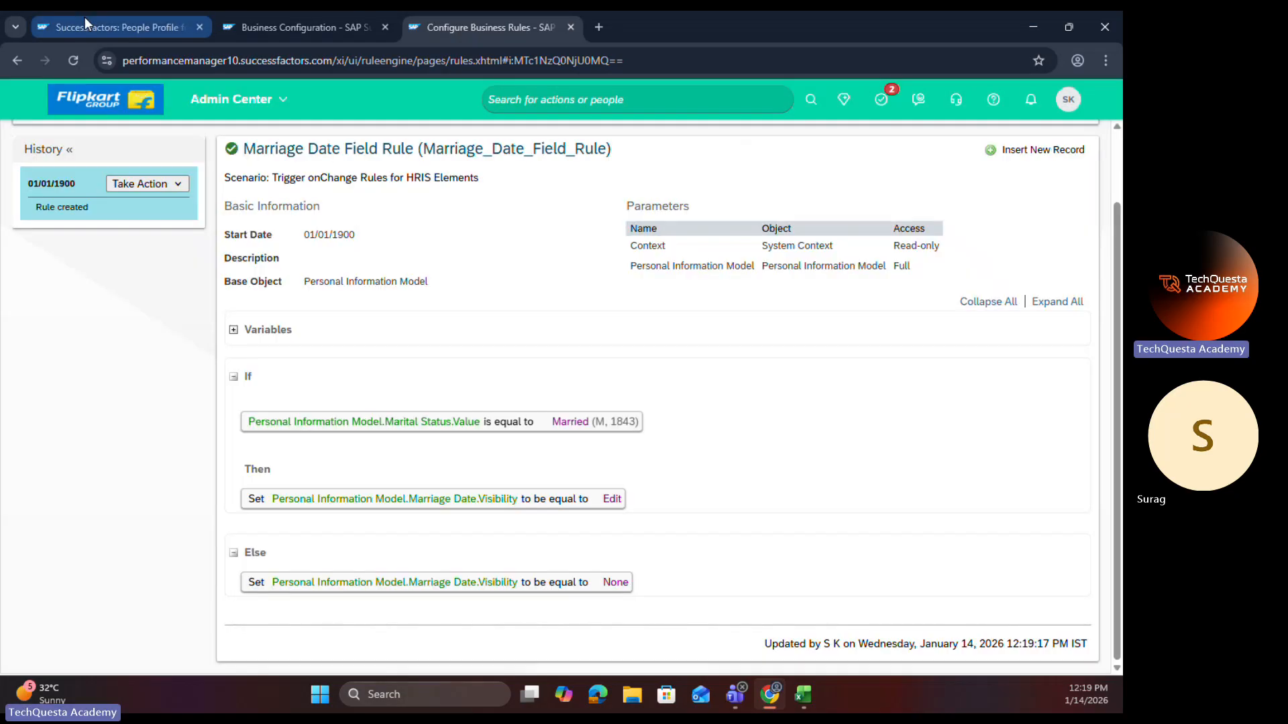
Step: Reload the employee's profile and go to its Personal Information section
click(84, 17)
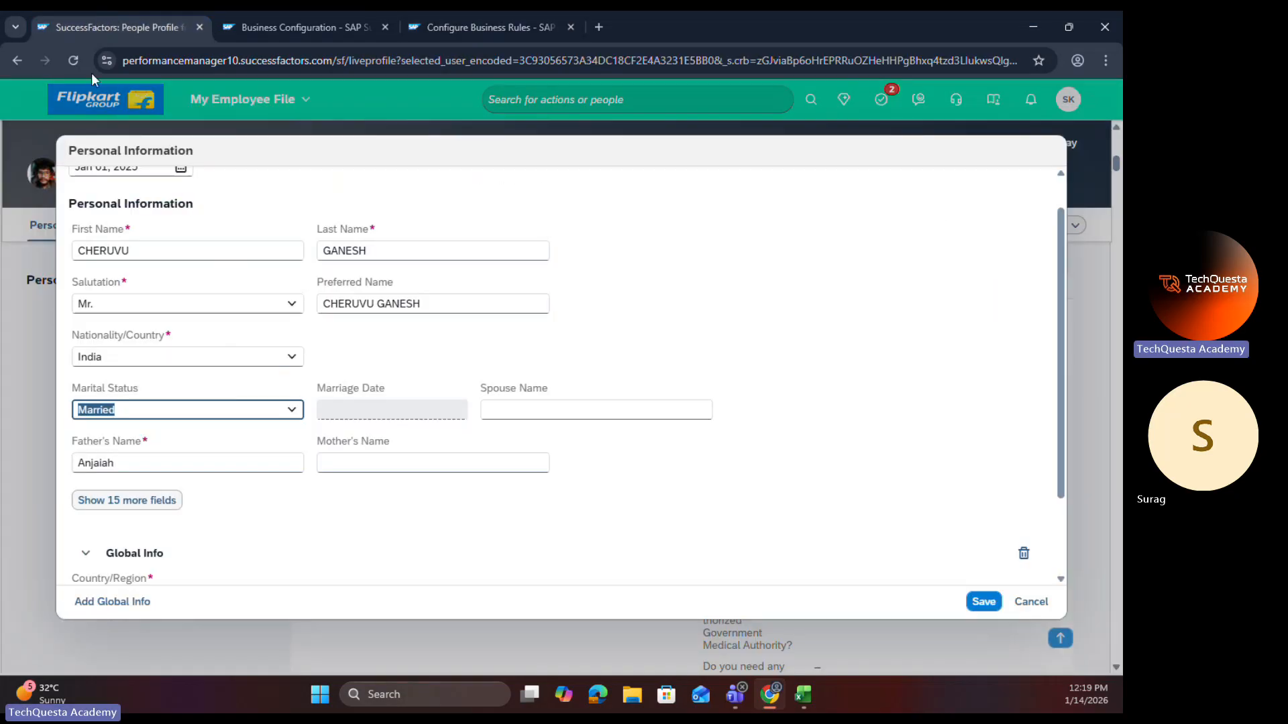
click(73, 61)
click(629, 161)
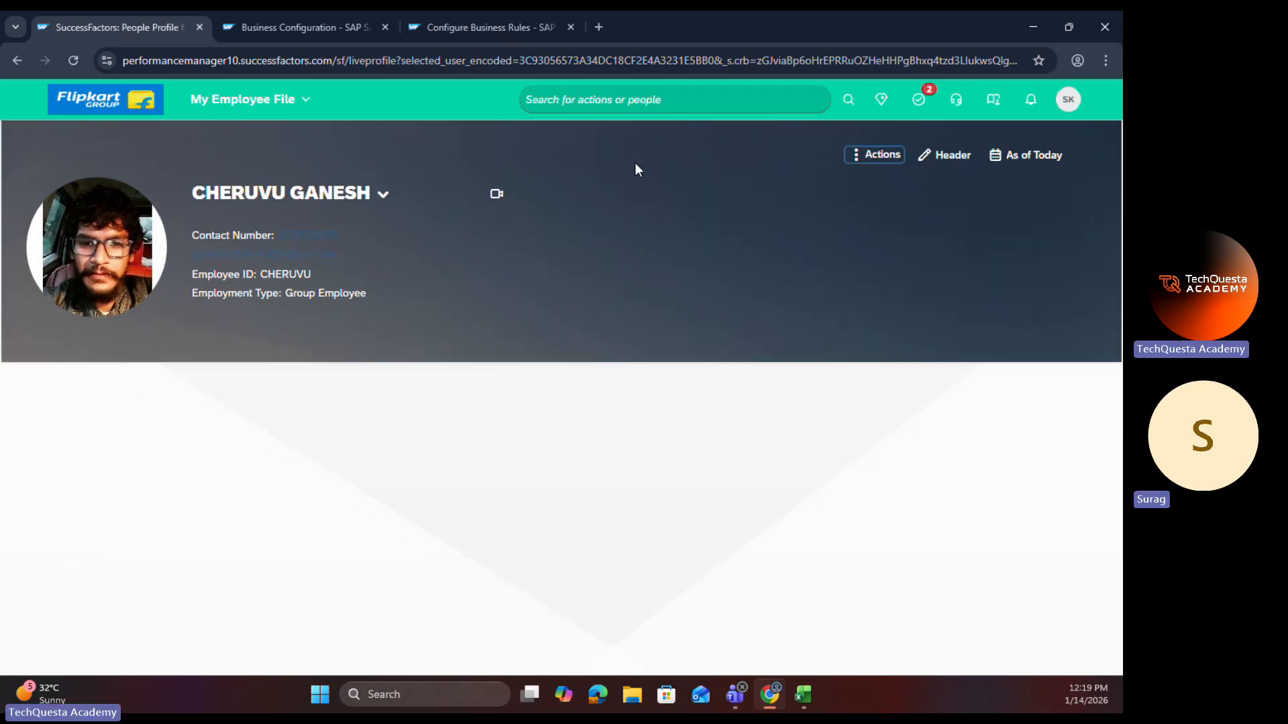
click(120, 421)
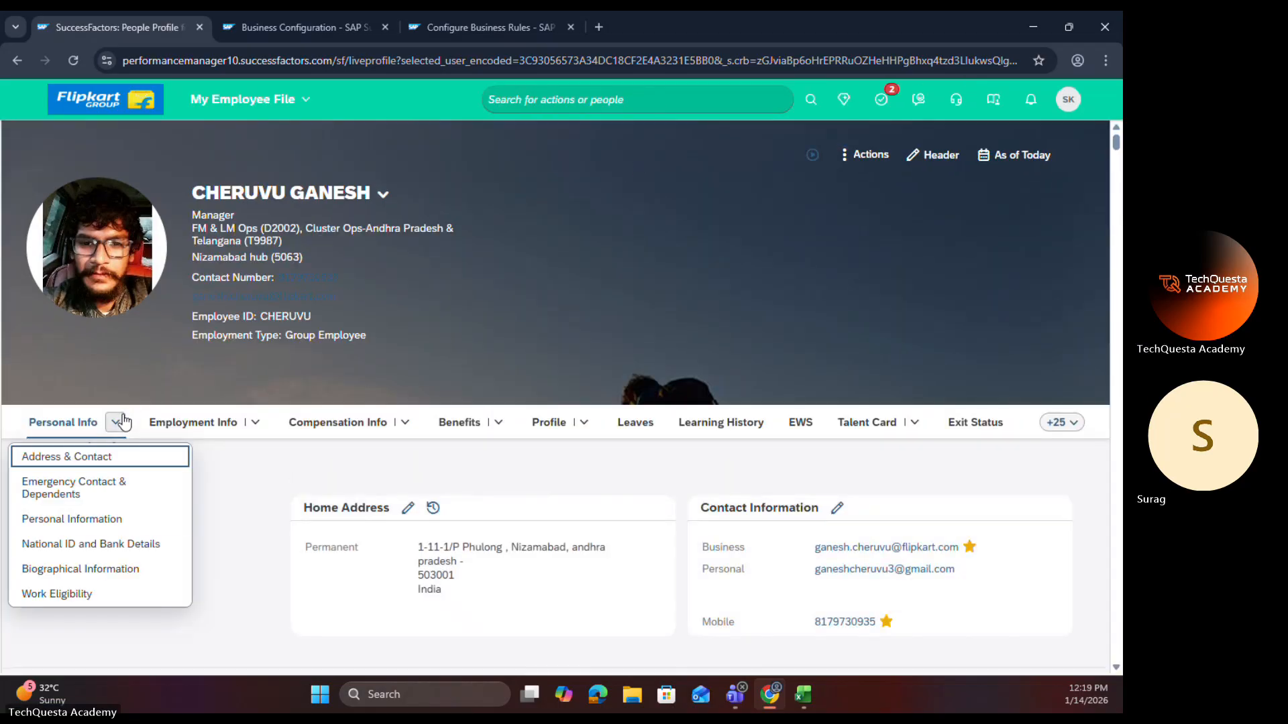
click(94, 520)
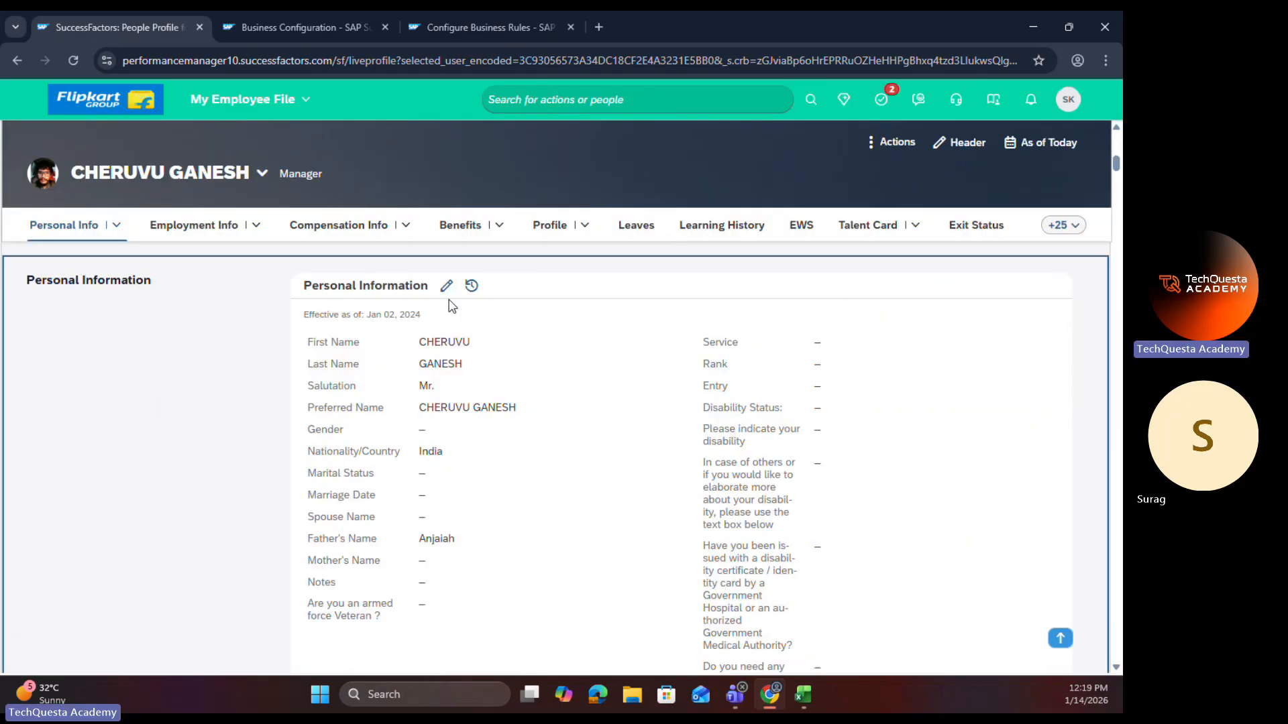
Step: Start editing the employee's Personal Information with changes taking effect on Jan 01, 2025
click(445, 284)
click(261, 213)
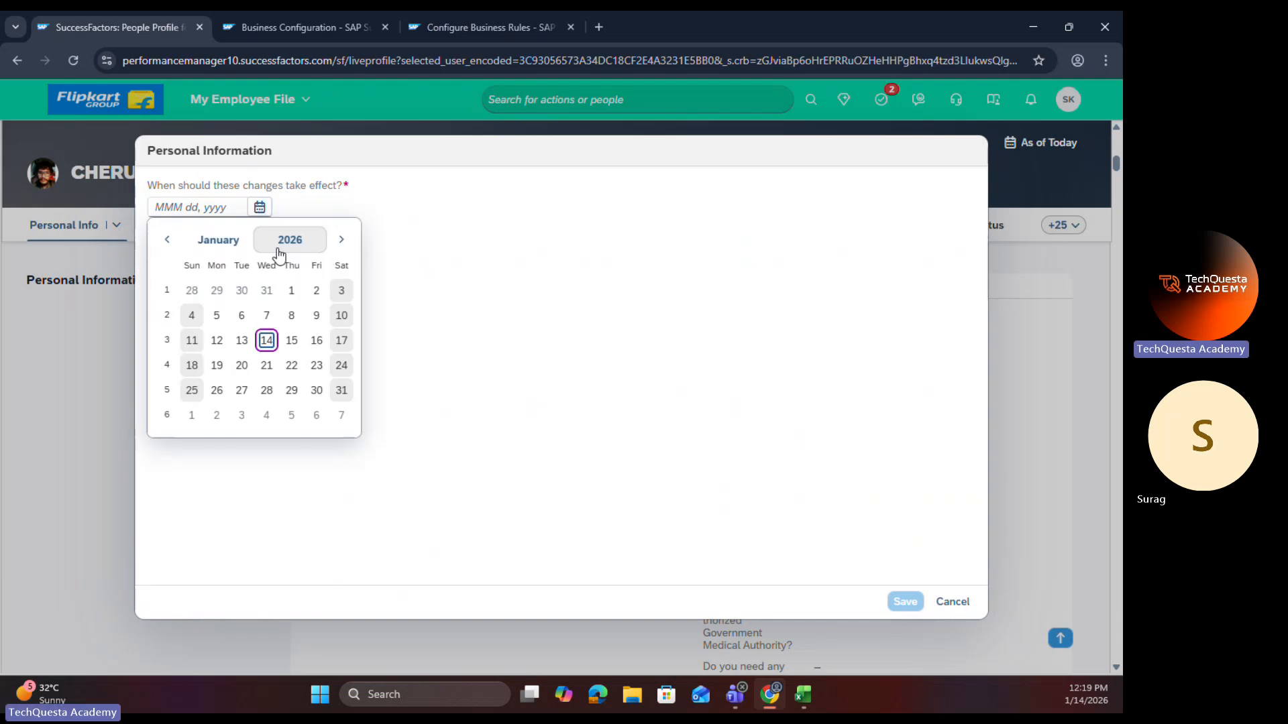
click(289, 239)
click(231, 343)
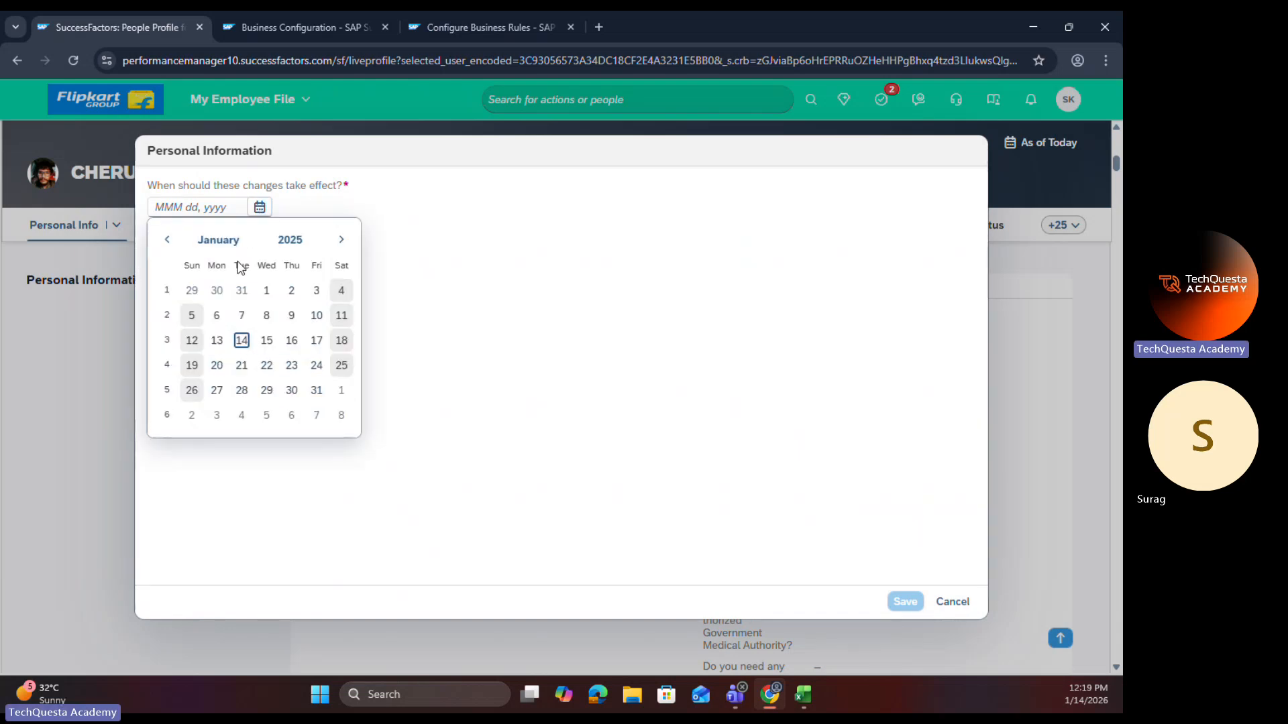
click(266, 291)
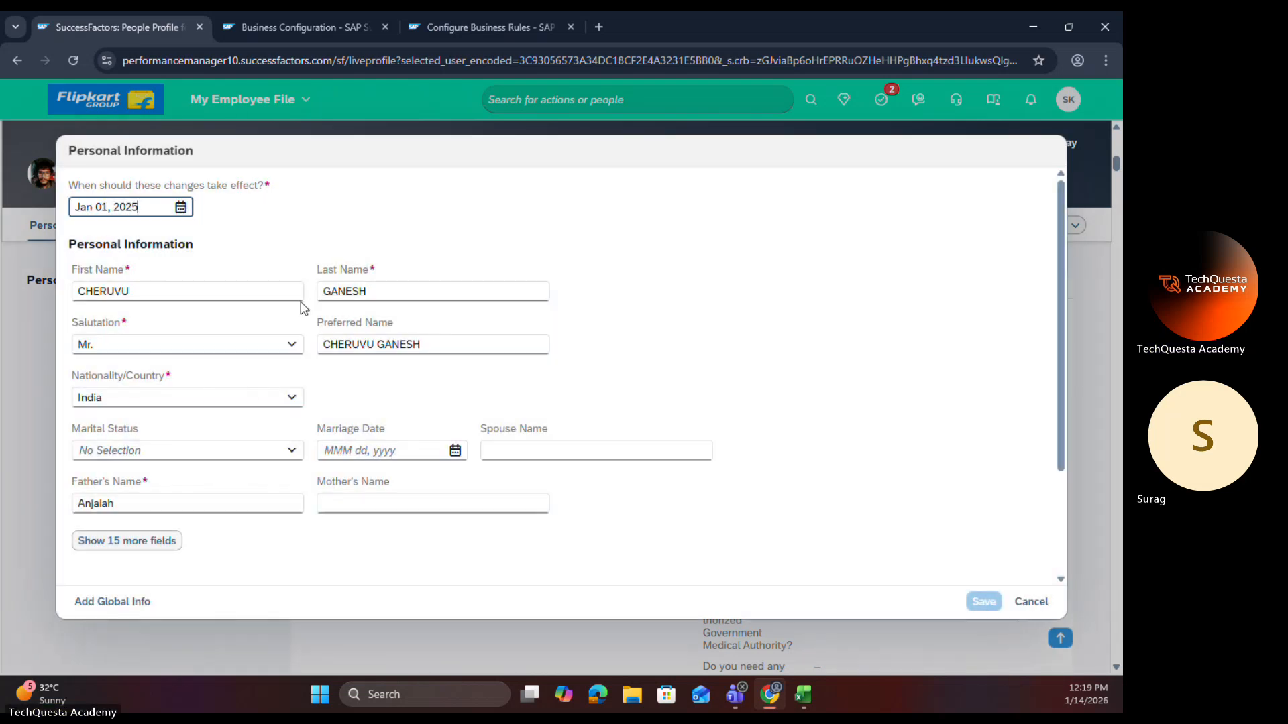
Step: Test the Marriage Date field by setting Marital Status to Married, changing it to Divorced, and returning it to Married
click(291, 450)
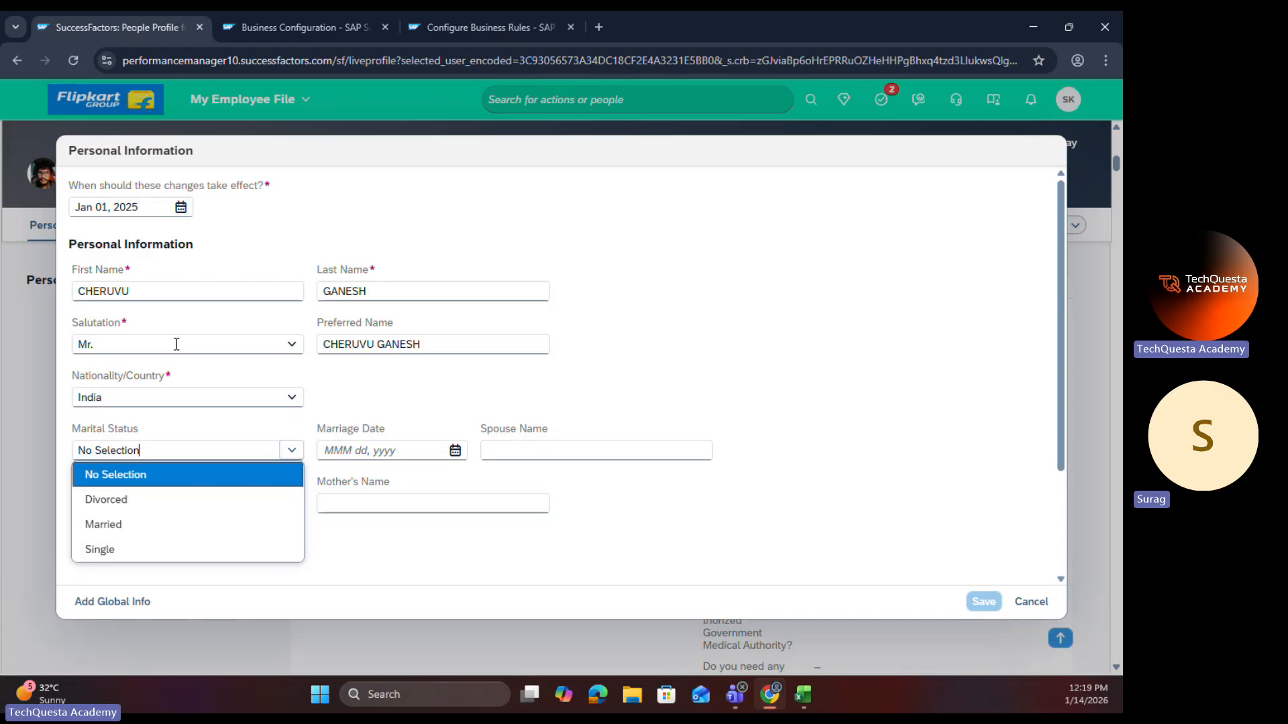
click(101, 525)
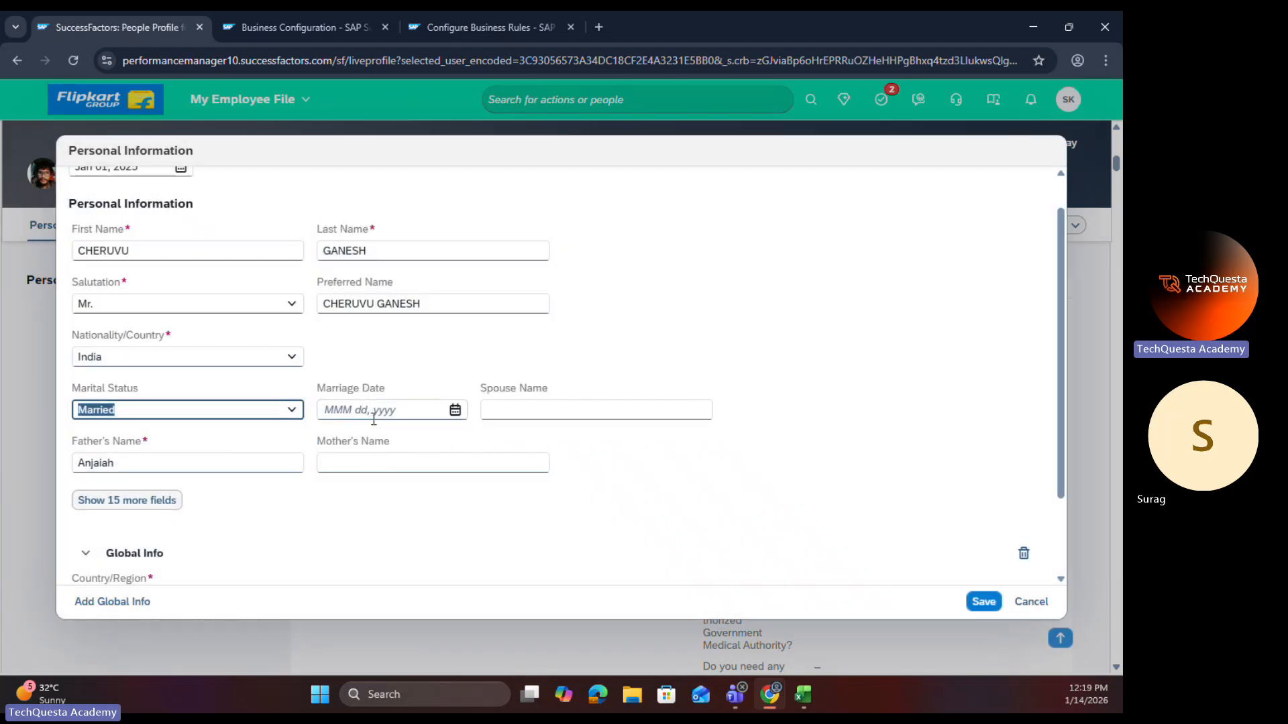
click(290, 413)
click(173, 460)
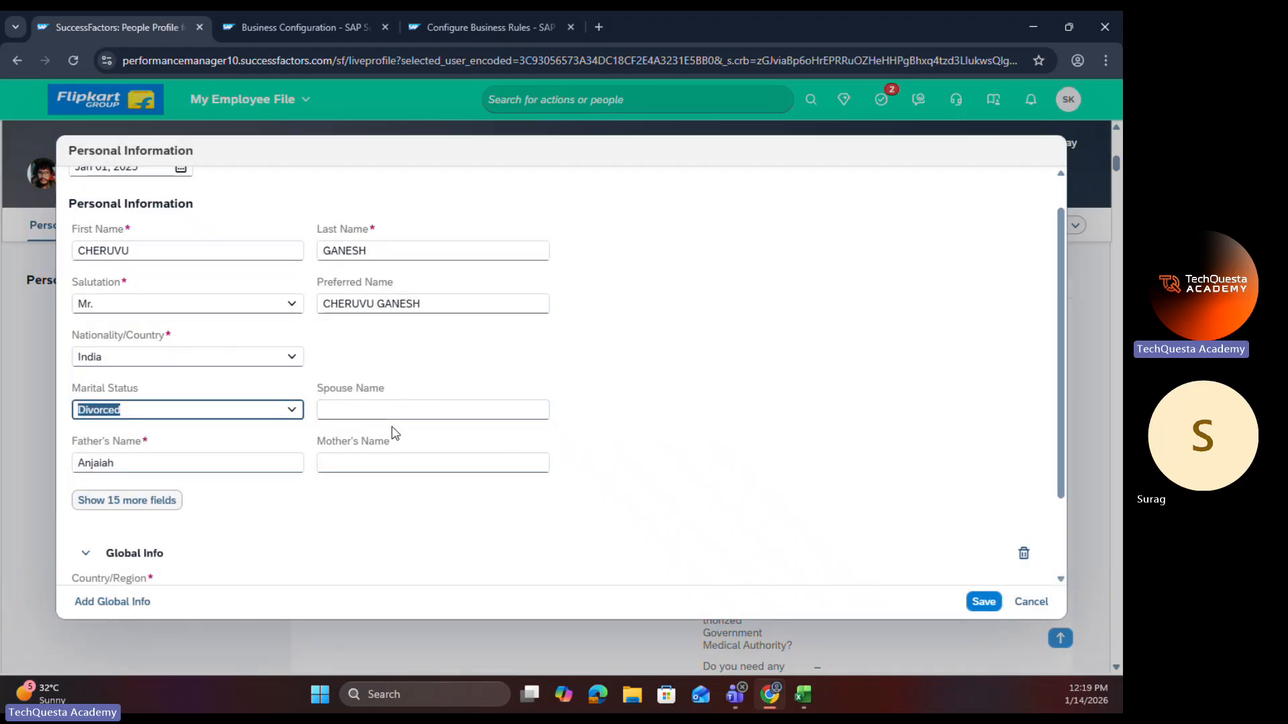
click(298, 417)
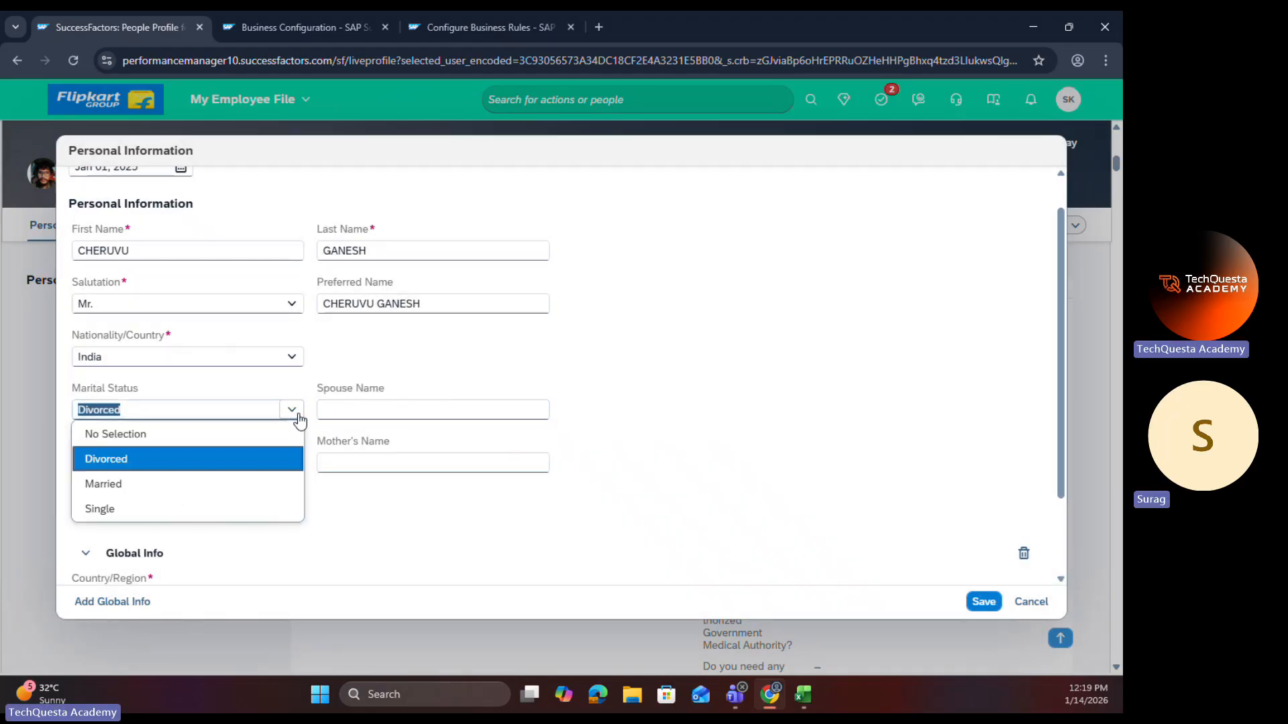
click(138, 484)
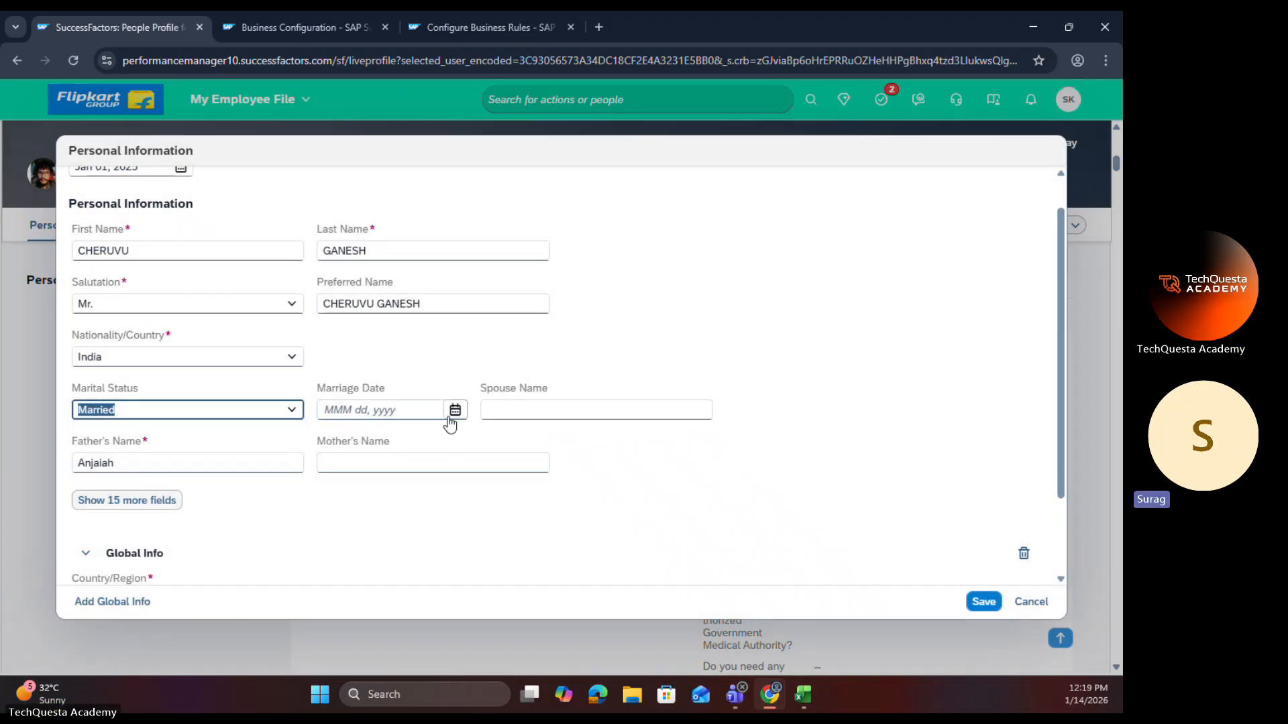
Step: Set the Marriage Date to Jan 01, 2025, save the Personal Information record, and check its saved marital details
click(451, 416)
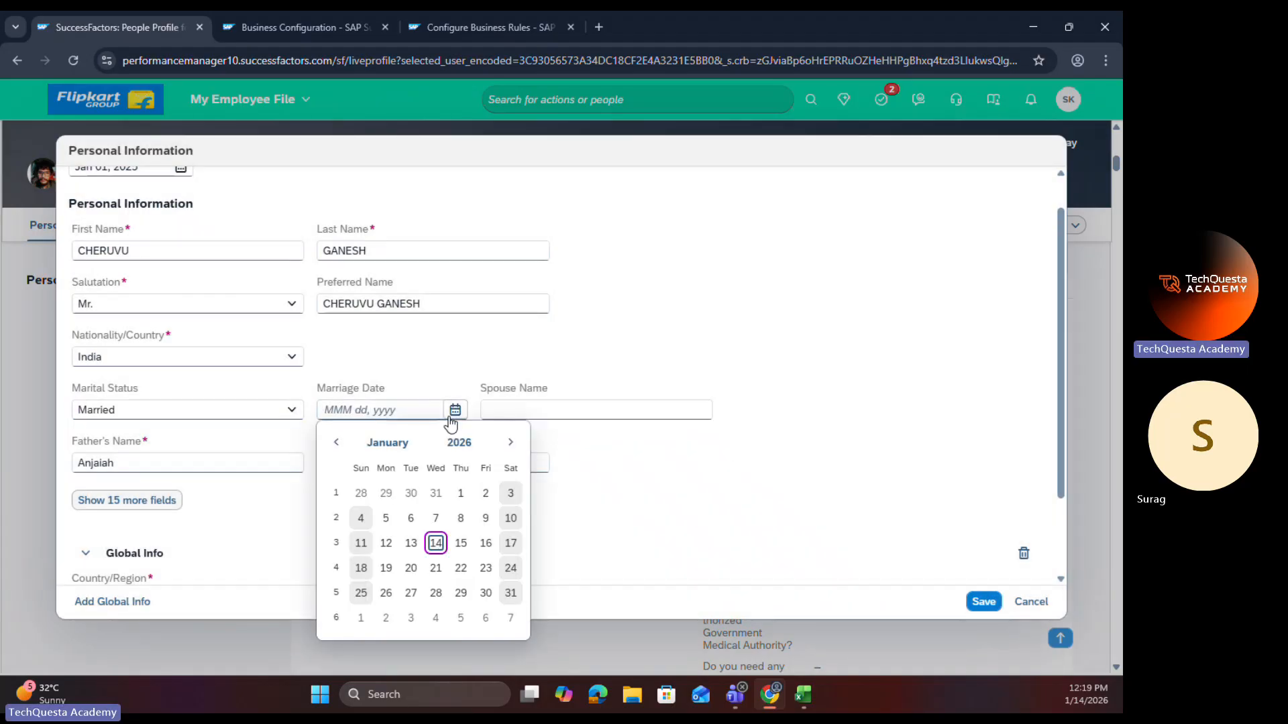
click(451, 444)
click(410, 534)
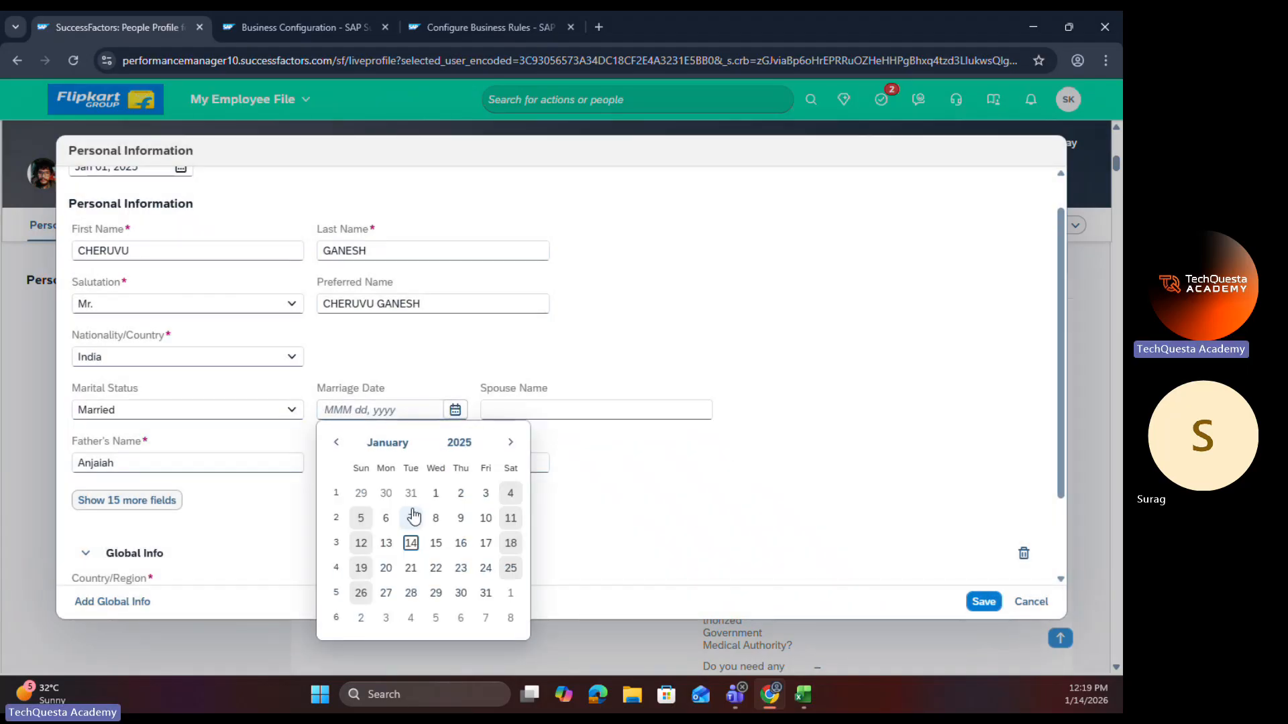
click(436, 493)
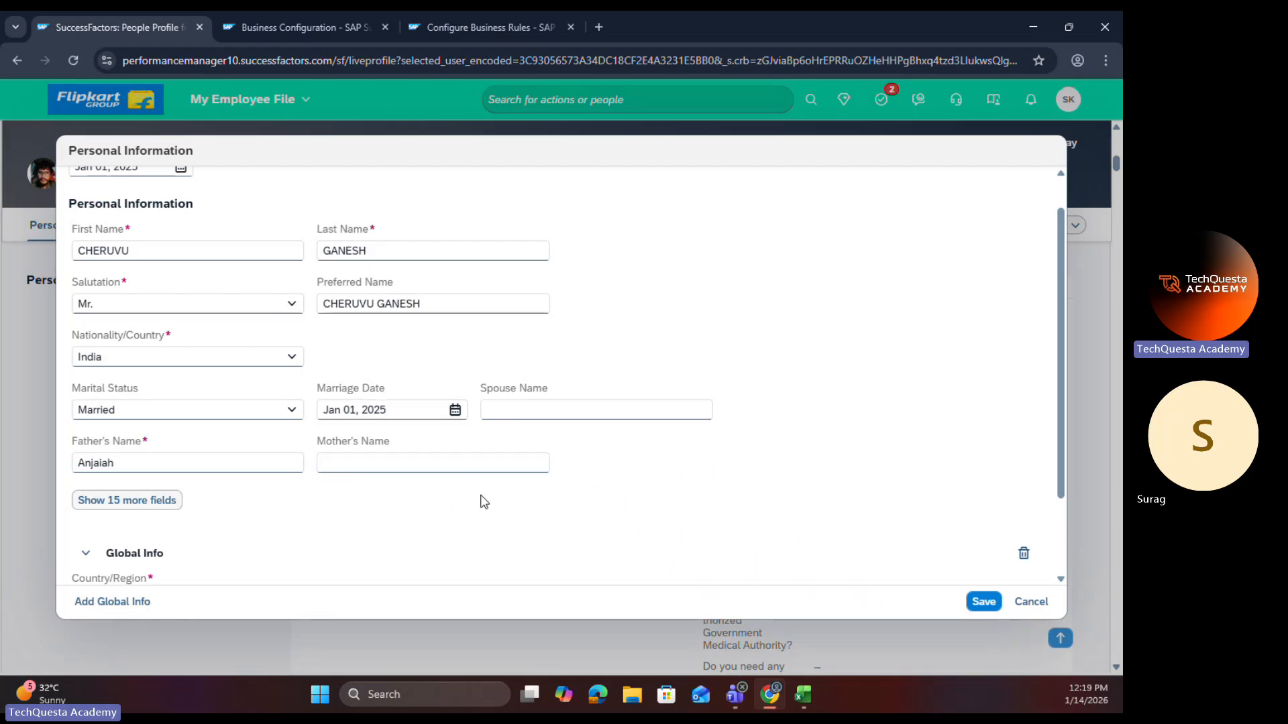
click(982, 602)
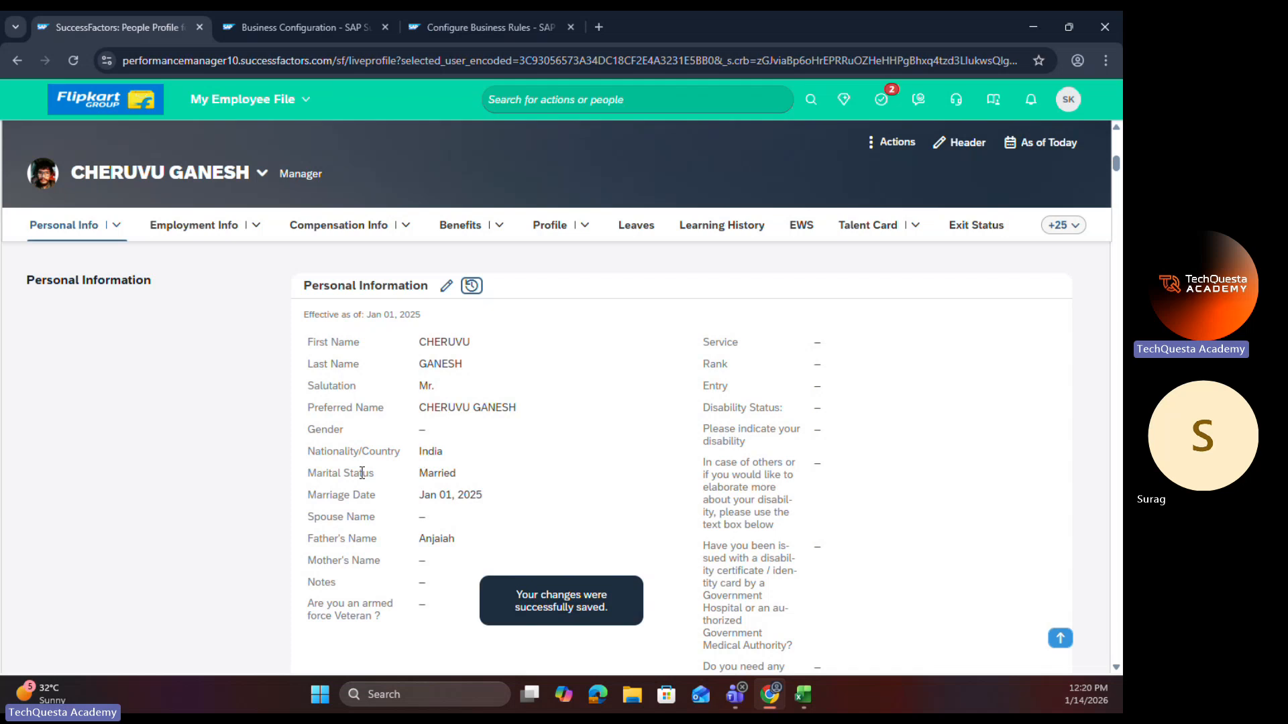
click(491, 502)
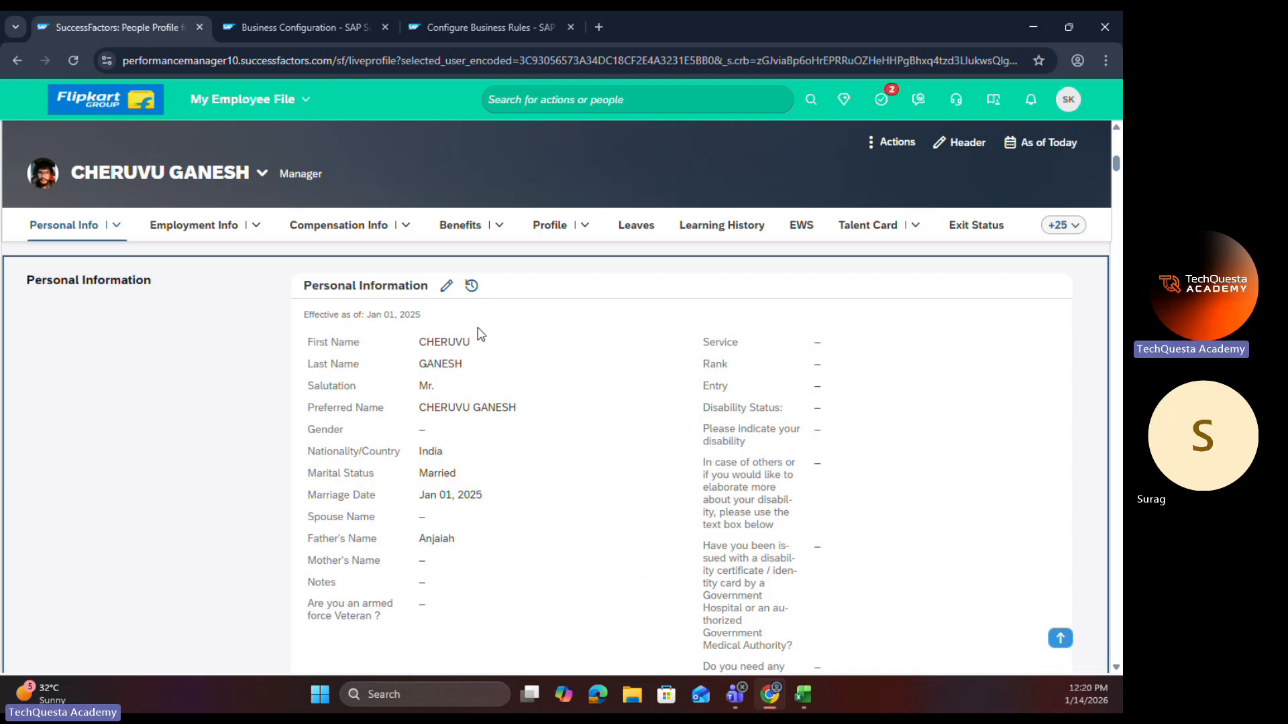
Step: Change Marital Status to Divorced effective Jan 01, 2026, save, and check the Marriage Date in the Personal Information section
click(447, 287)
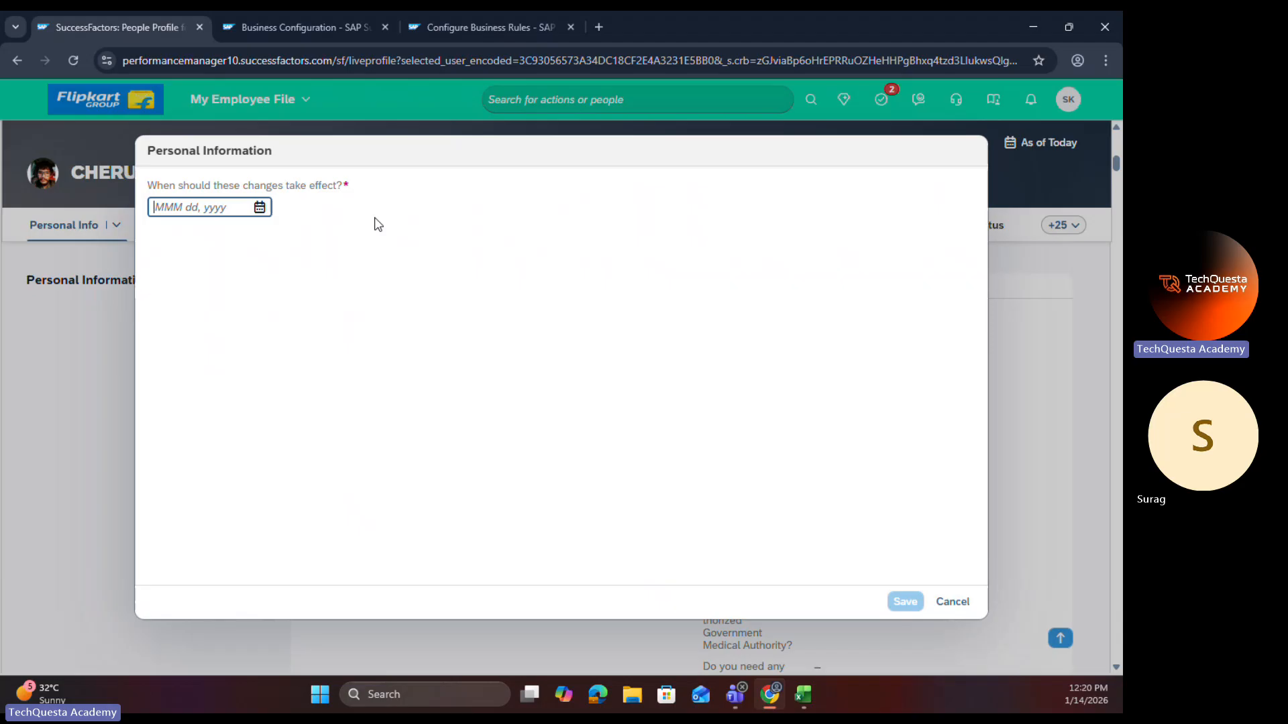
click(260, 209)
click(289, 291)
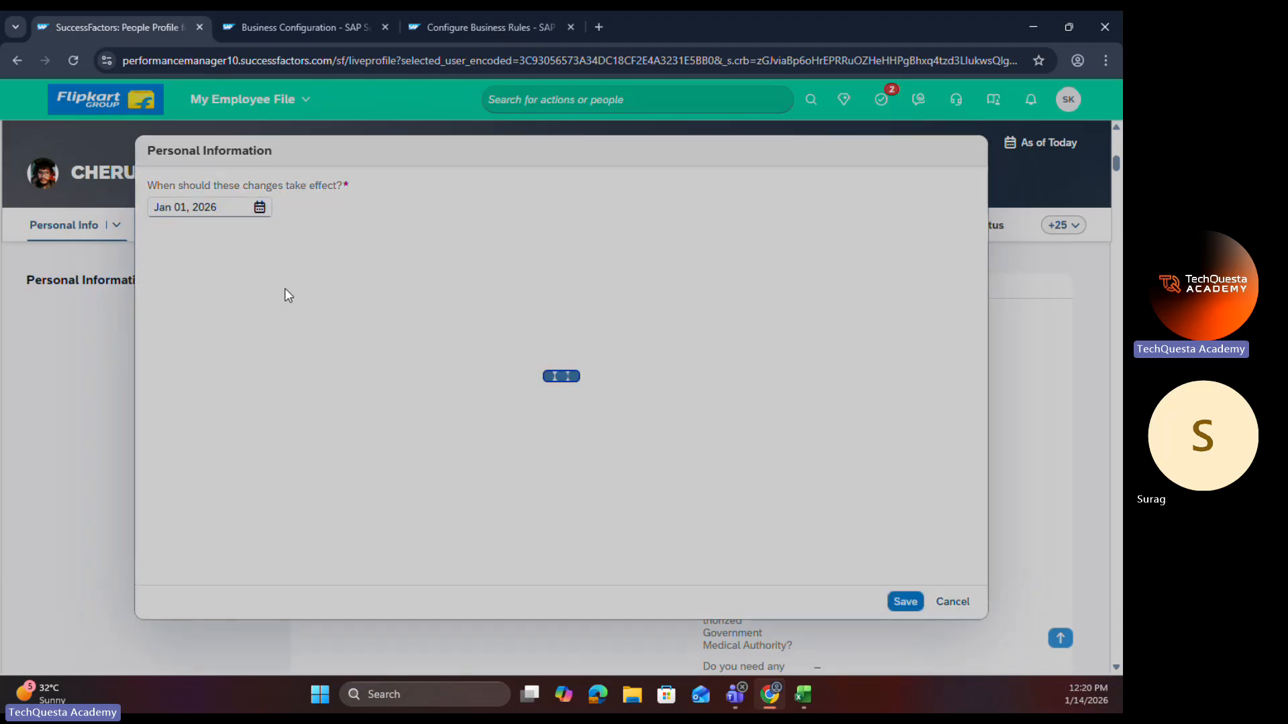
click(291, 450)
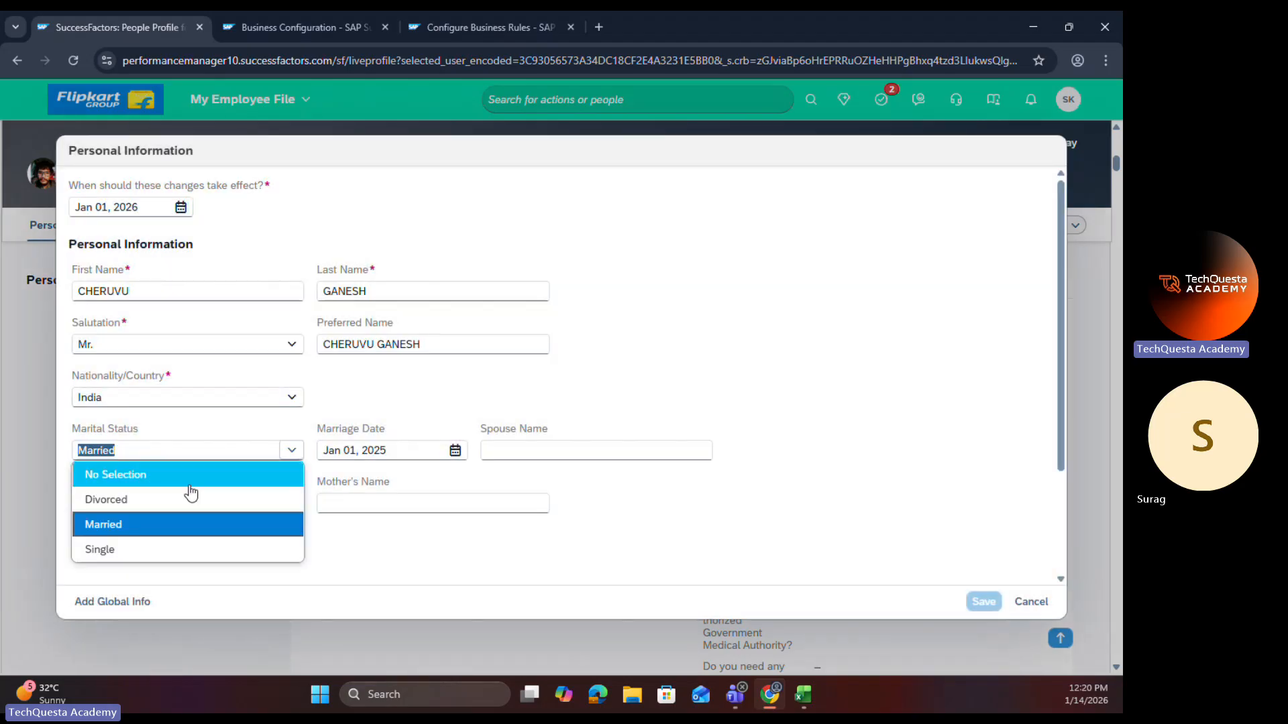
click(172, 499)
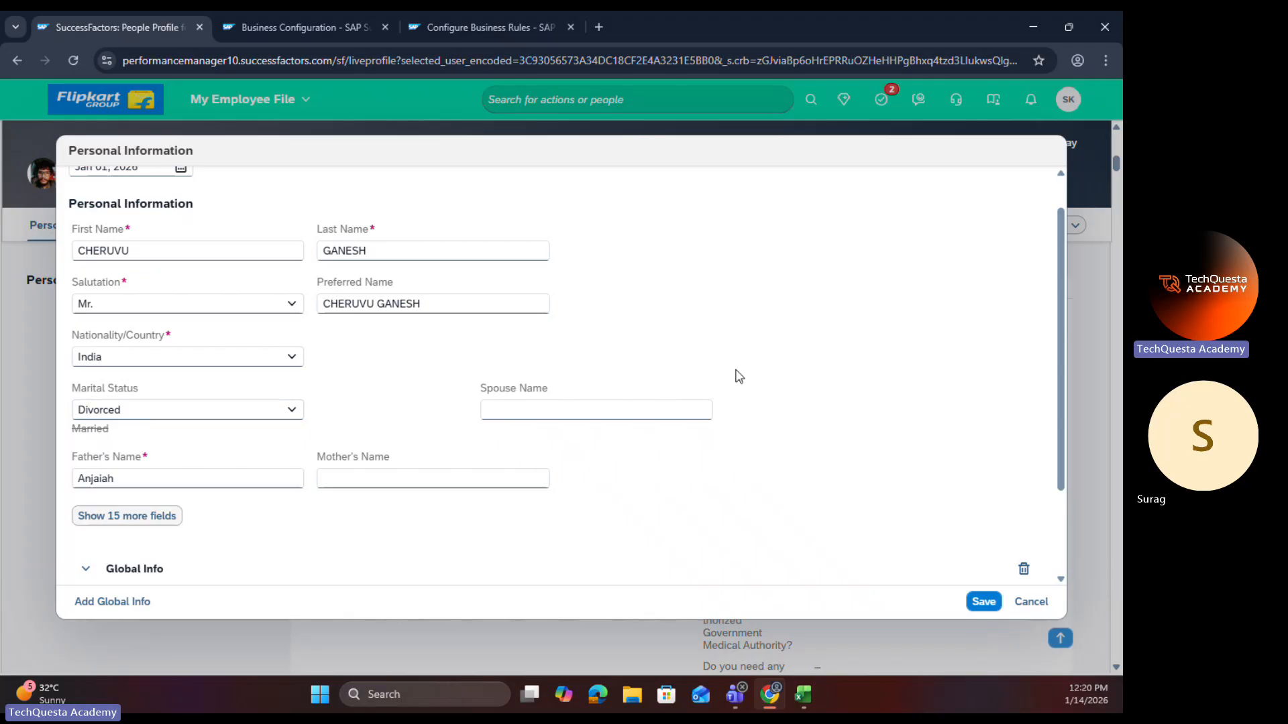
click(983, 603)
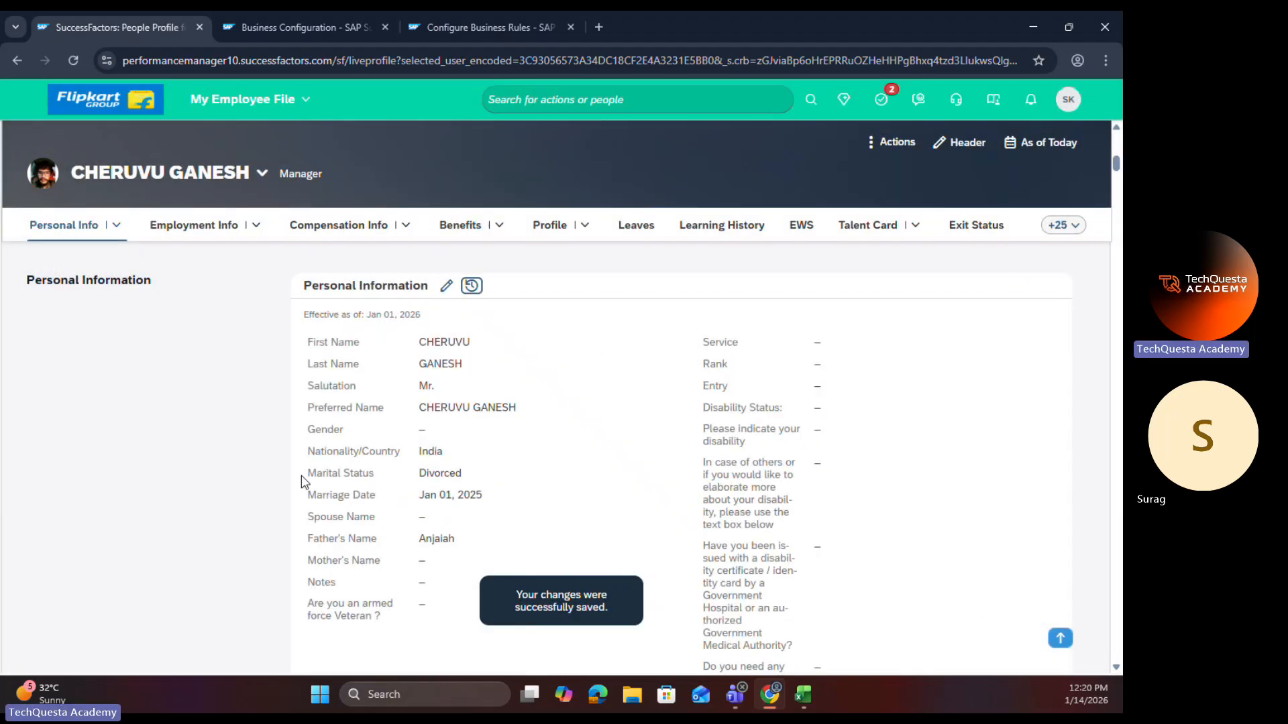
click(311, 477)
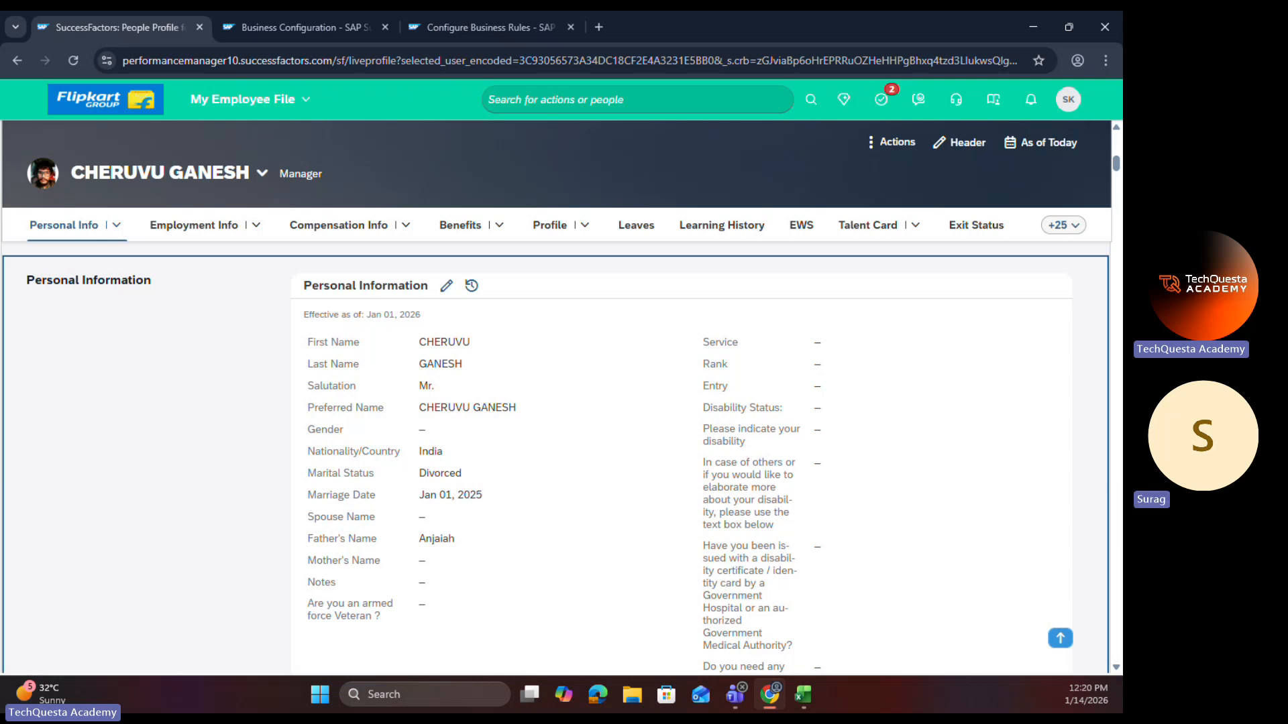
Step: Switch to the Excel session notes and review the OnChange, OnSave and OnView event types listed beside Configure Business Rules
key(alt+Tab)
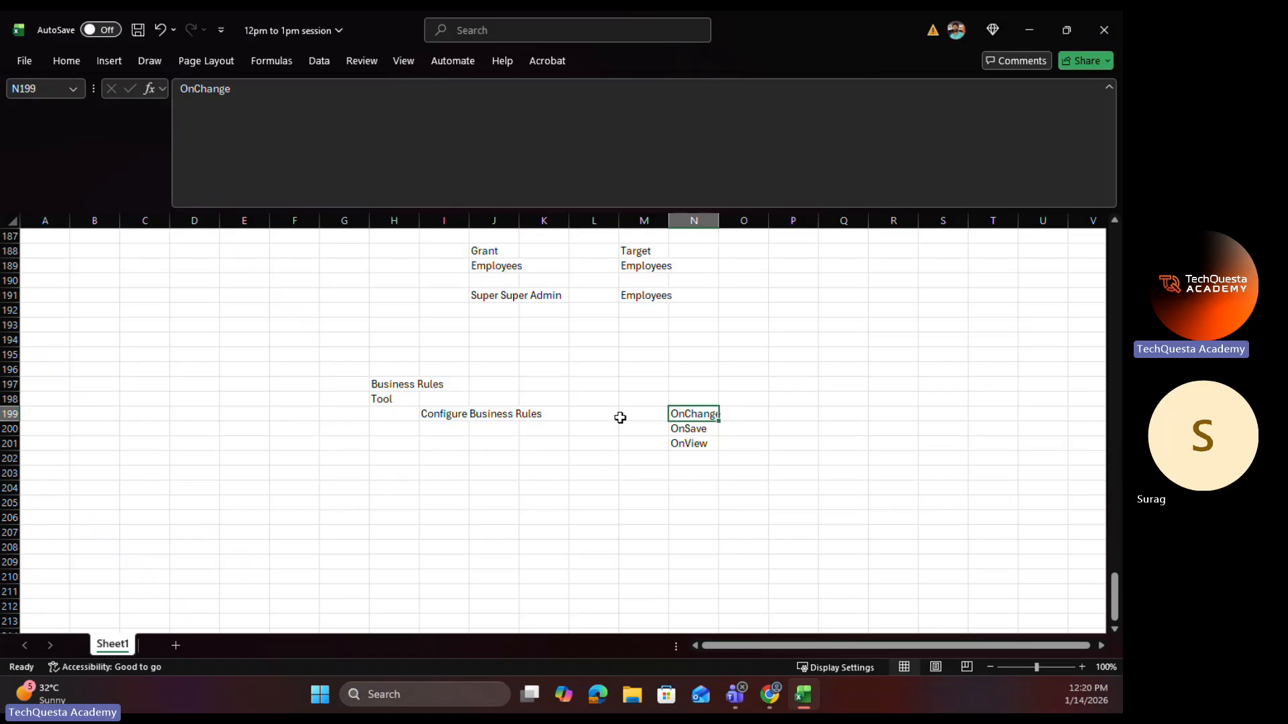
click(678, 445)
click(683, 419)
click(682, 440)
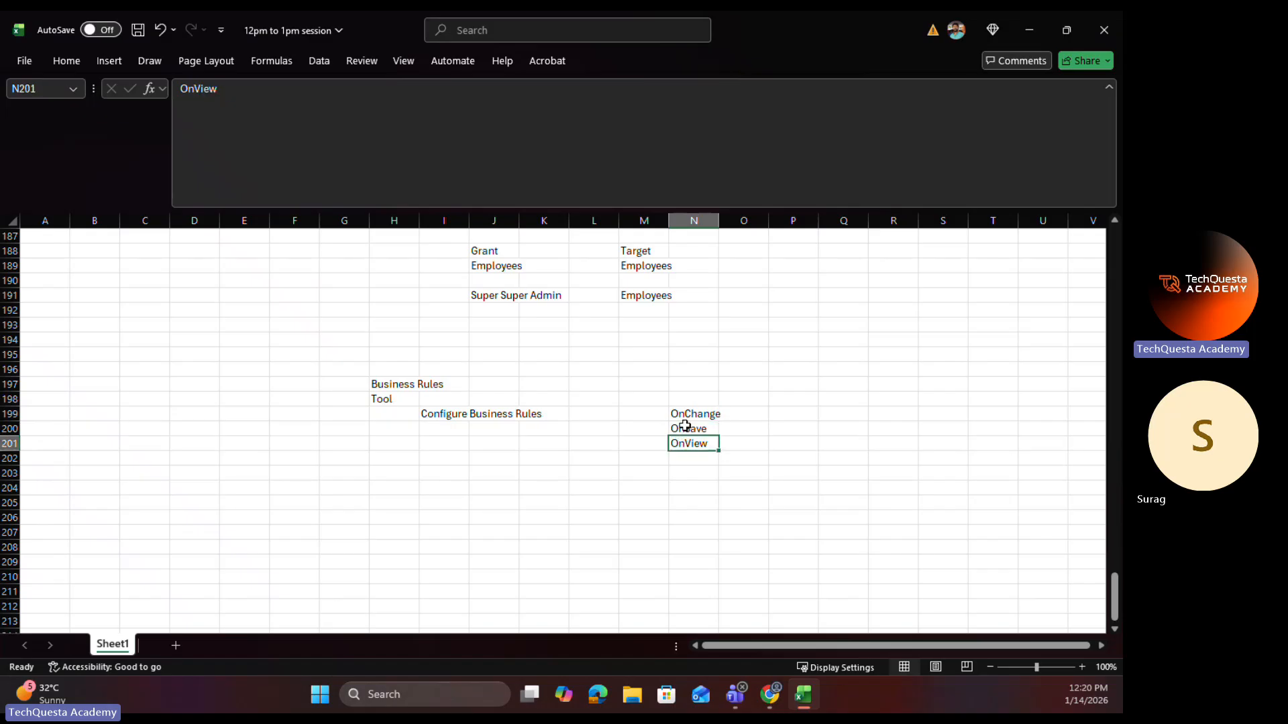
click(684, 426)
click(686, 414)
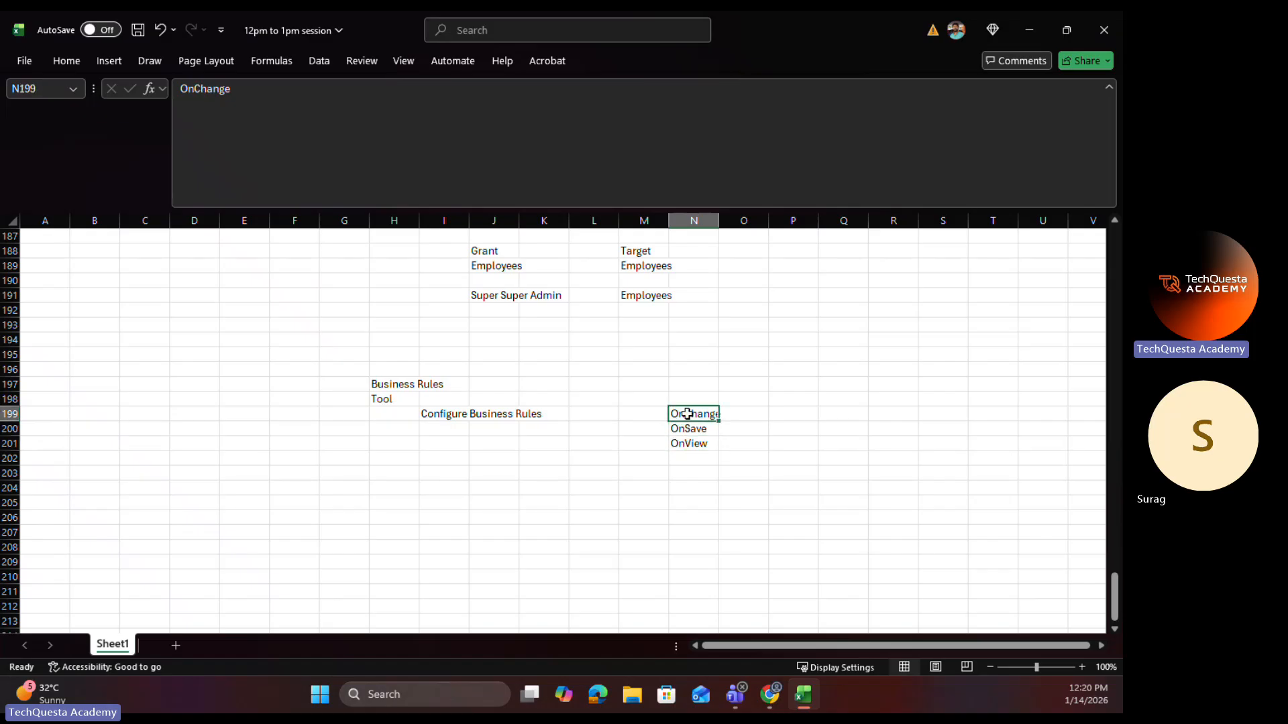
click(685, 441)
click(688, 417)
click(689, 443)
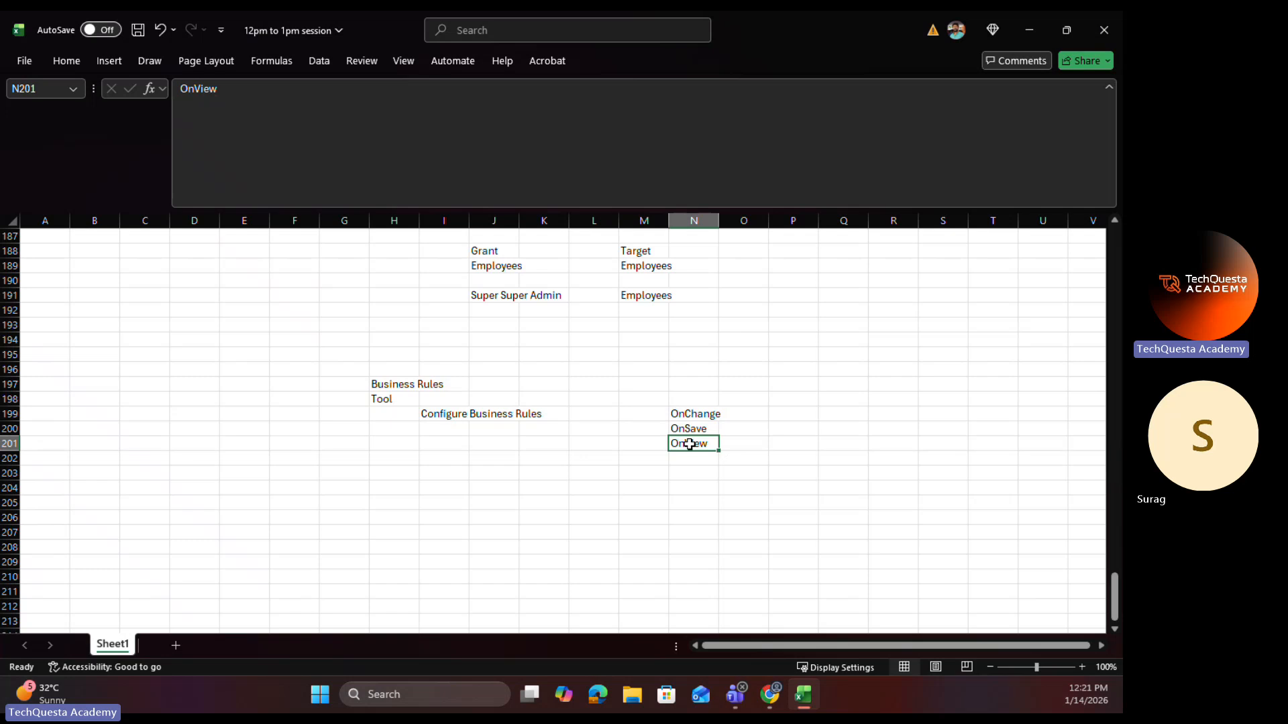
click(1026, 26)
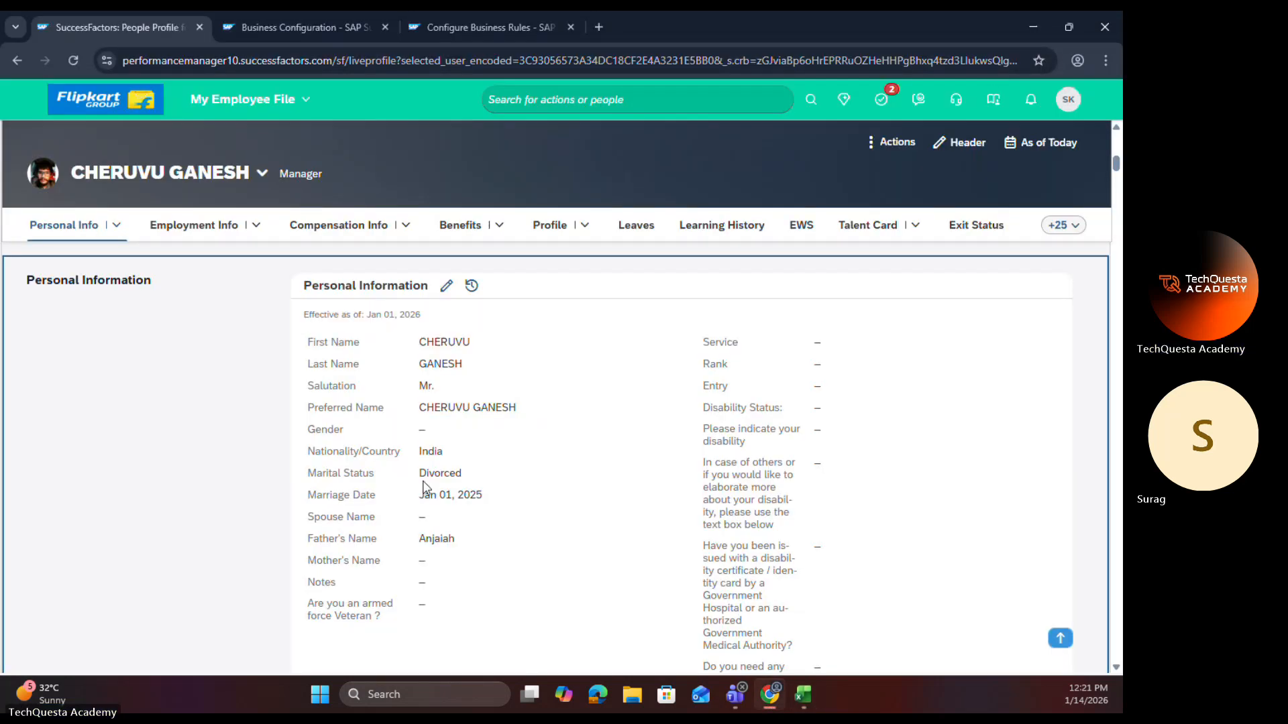
Step: In Configure Business Rules, start a new rule with the Employee Central Core scenario Trigger onView Rules for HRIS Elements
click(516, 20)
scroll(696, 253, up, 2)
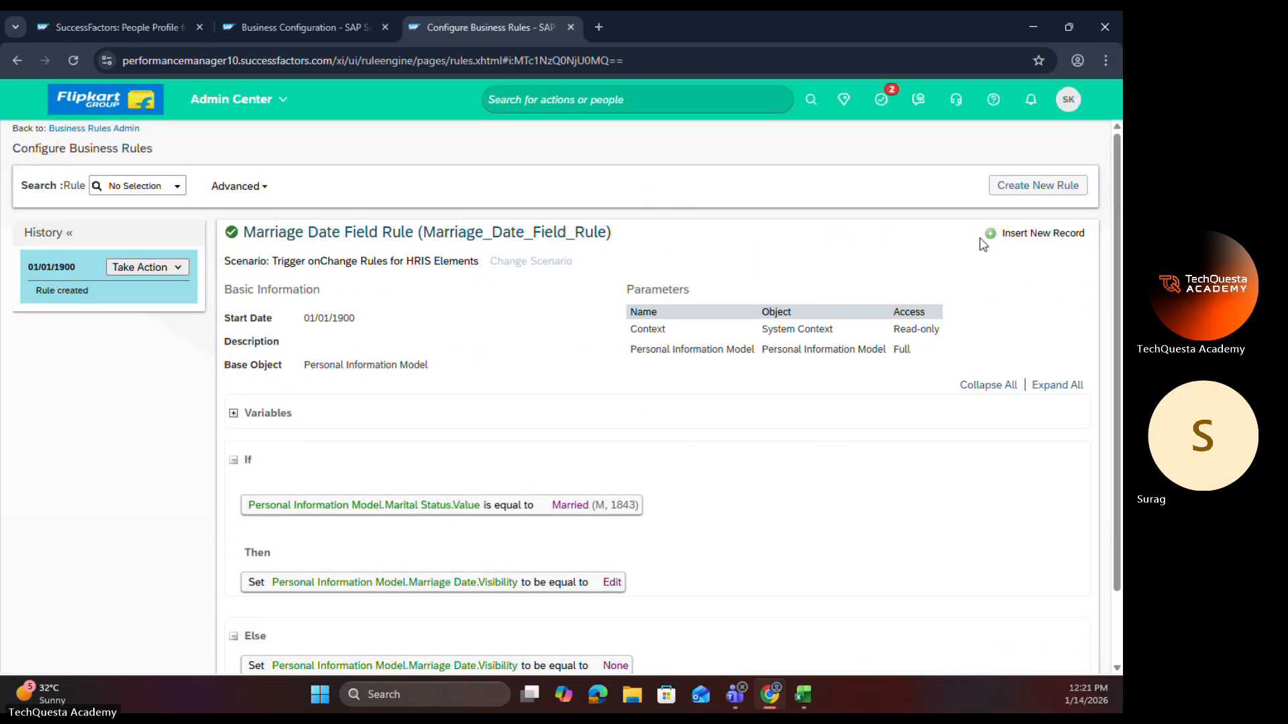
click(1022, 195)
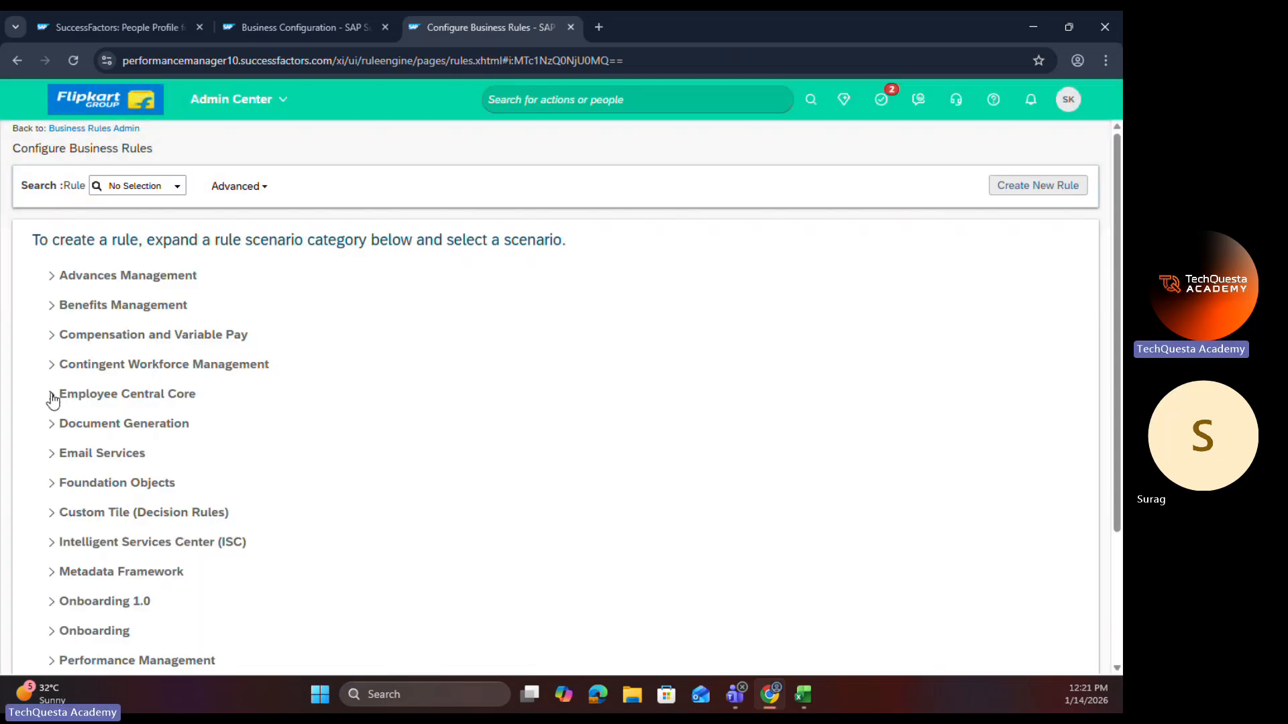
click(51, 396)
scroll(141, 424, down, 10)
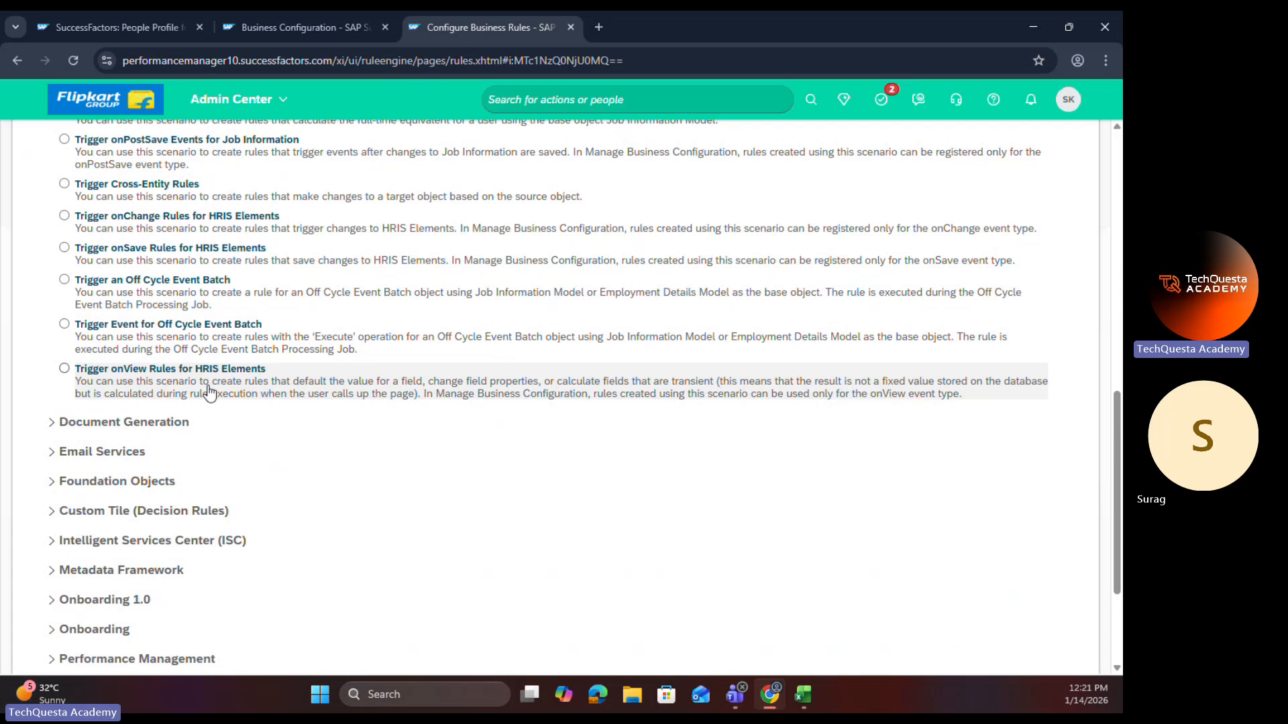
click(65, 368)
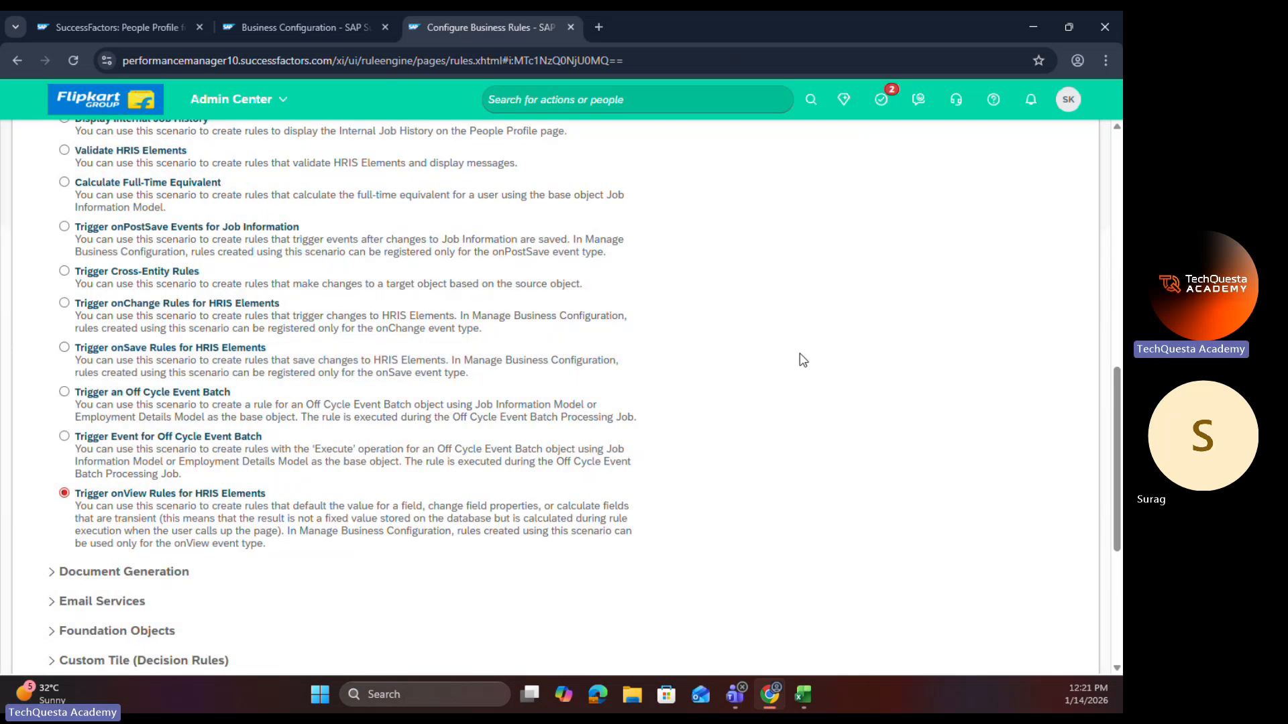
Step: Name the new onView rule "Marriage Date OnView Rule" and let its Rule ID fill in from the name
text(M)
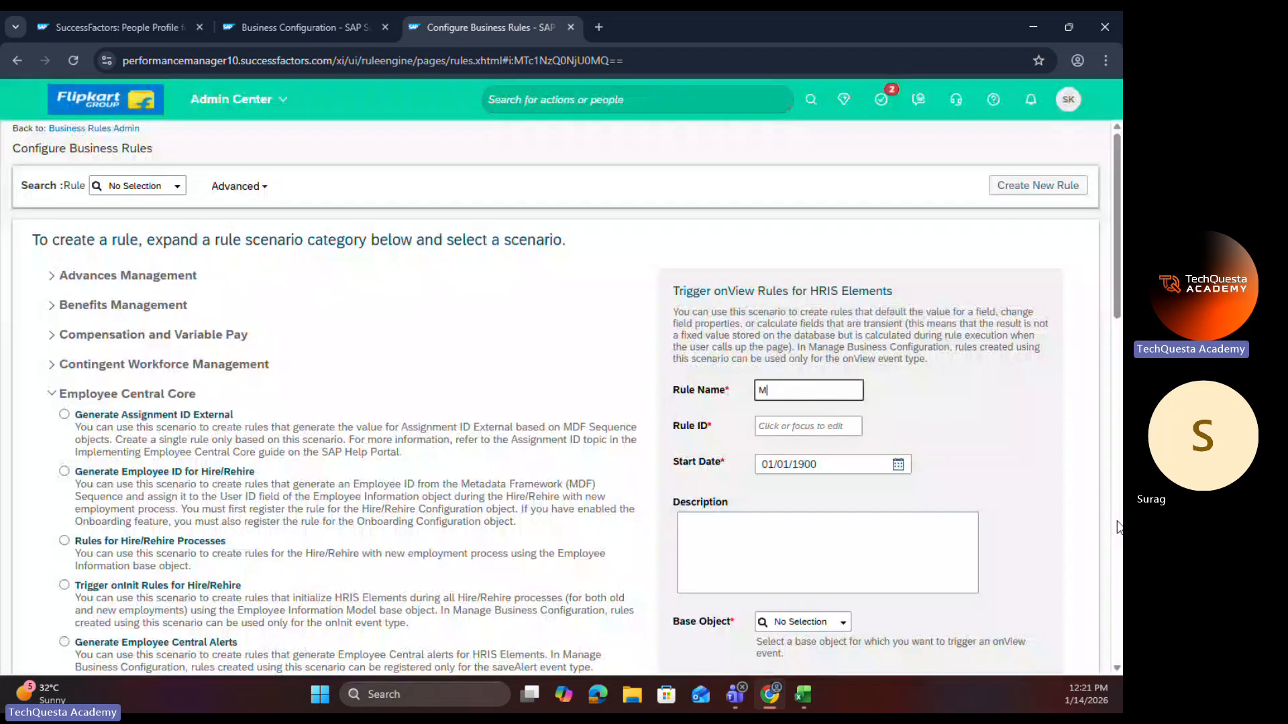
text(arriage Date On)
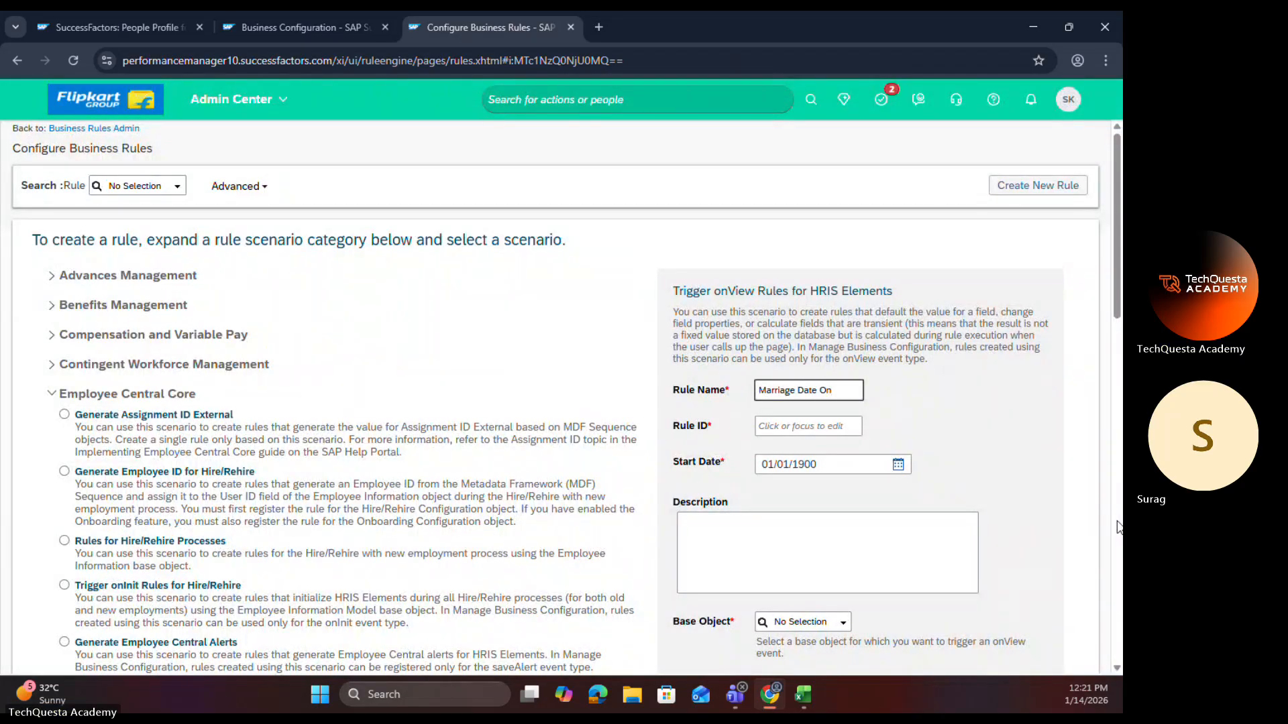
text(View R)
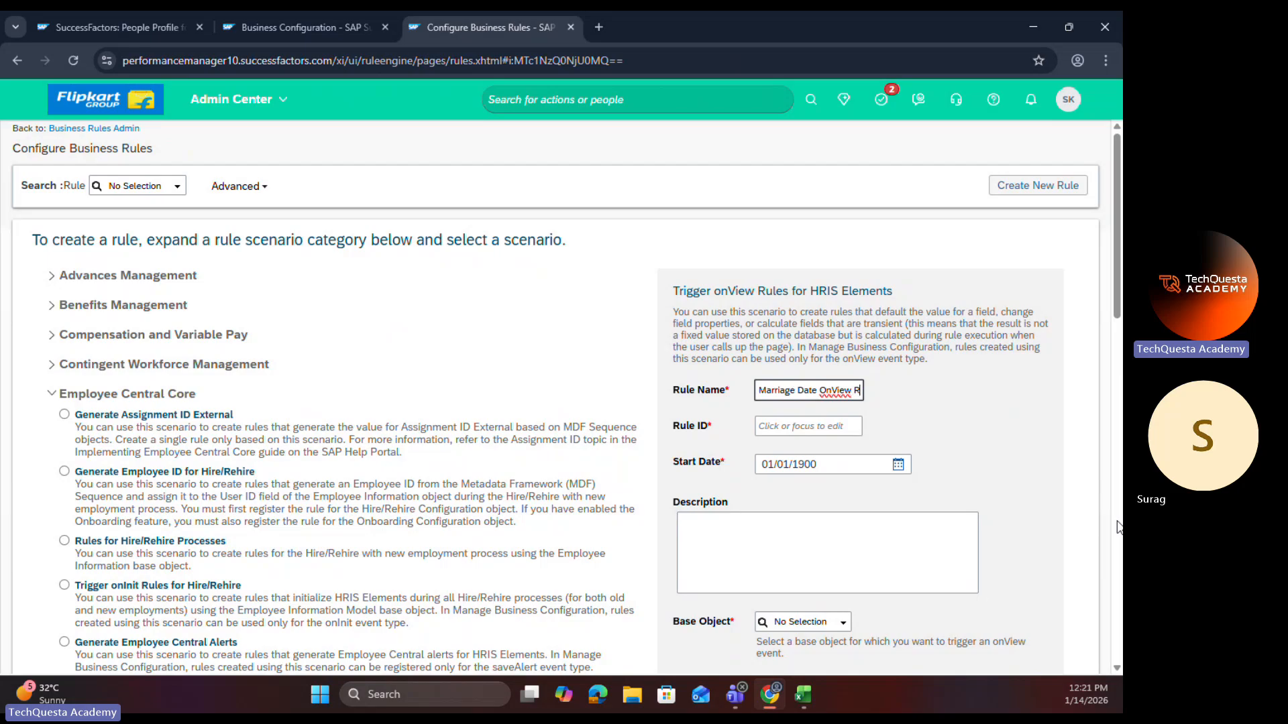
text(ule)
click(935, 413)
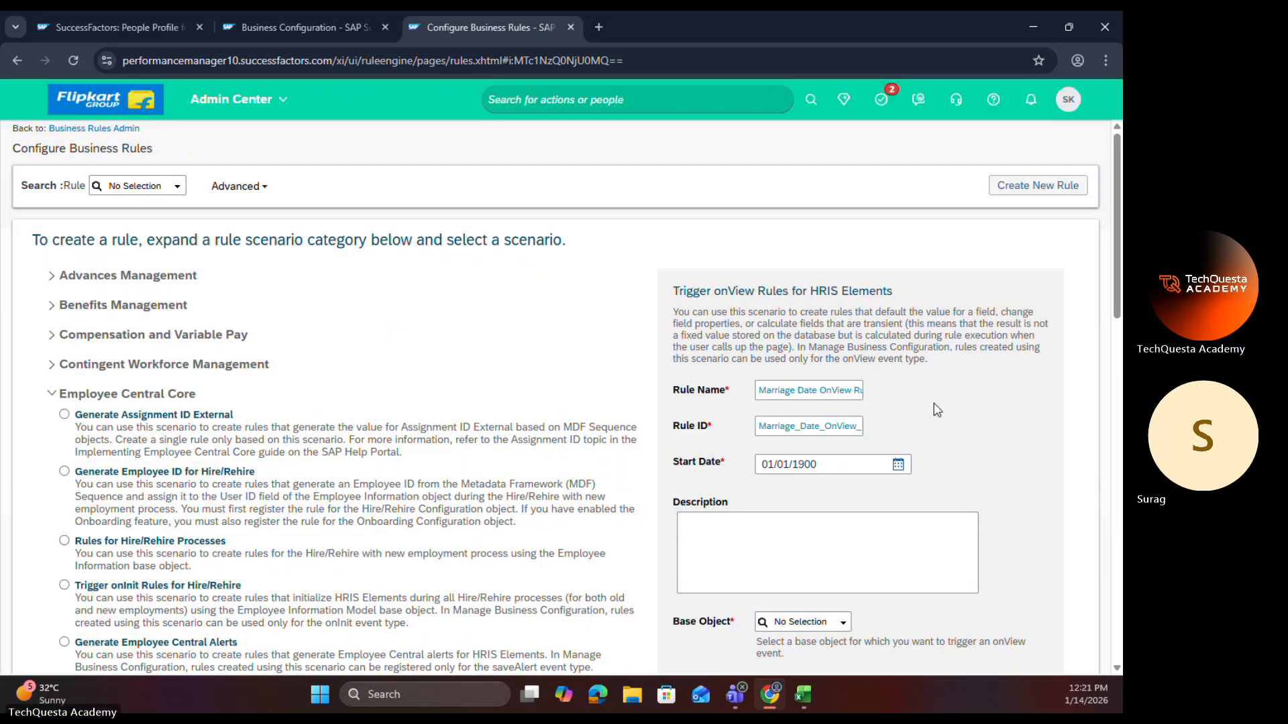
Step: Choose Personal Information Model as the rule's base object and continue to the rule editor
scroll(812, 467, down, 2)
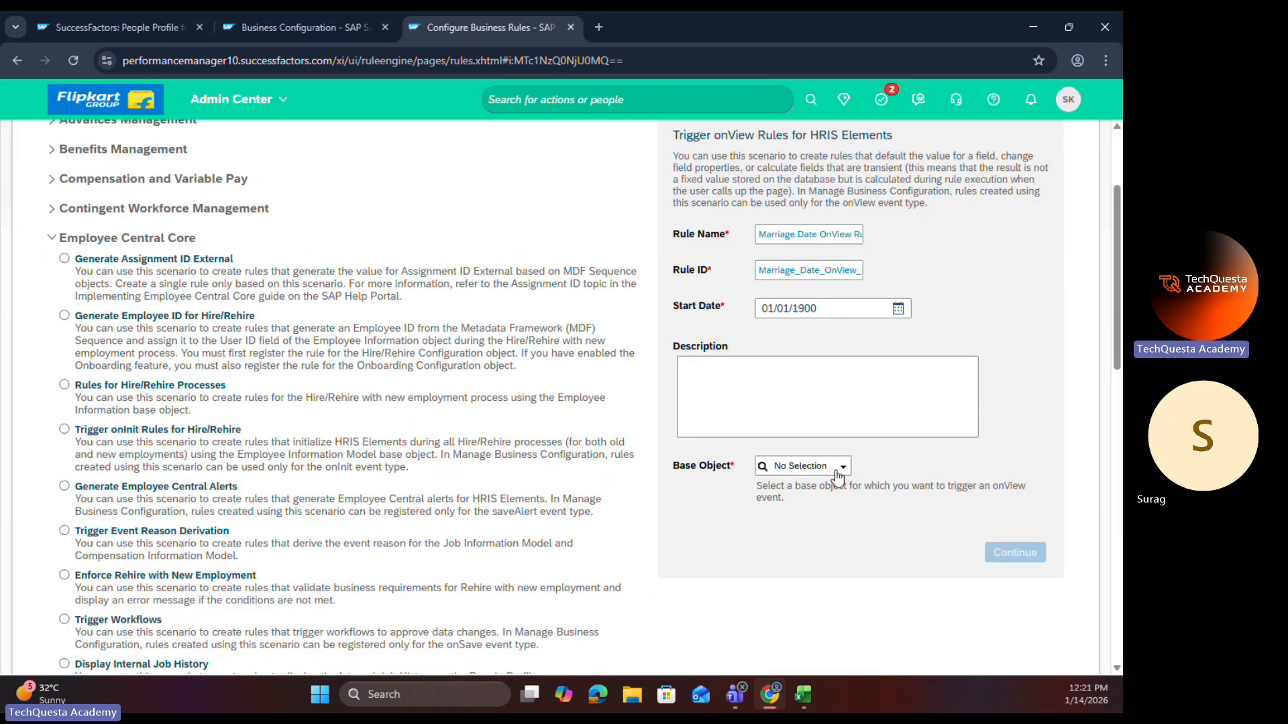
click(832, 469)
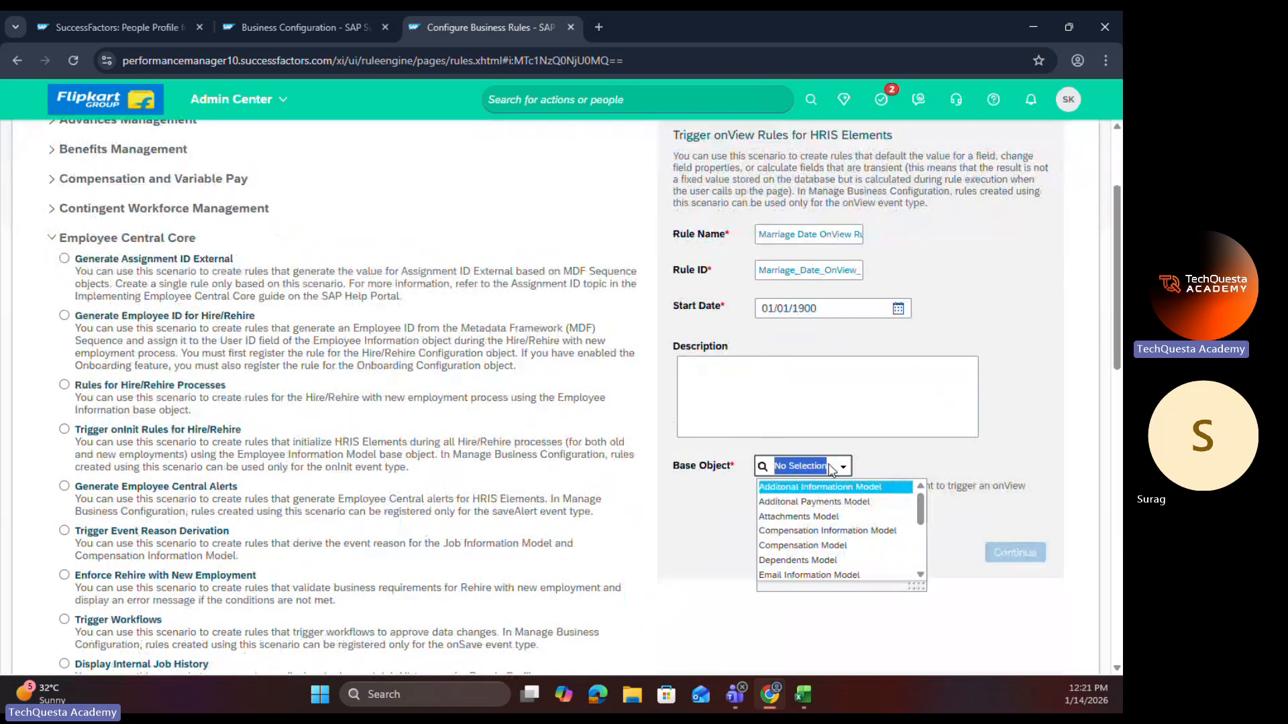
scroll(813, 530, down, 5)
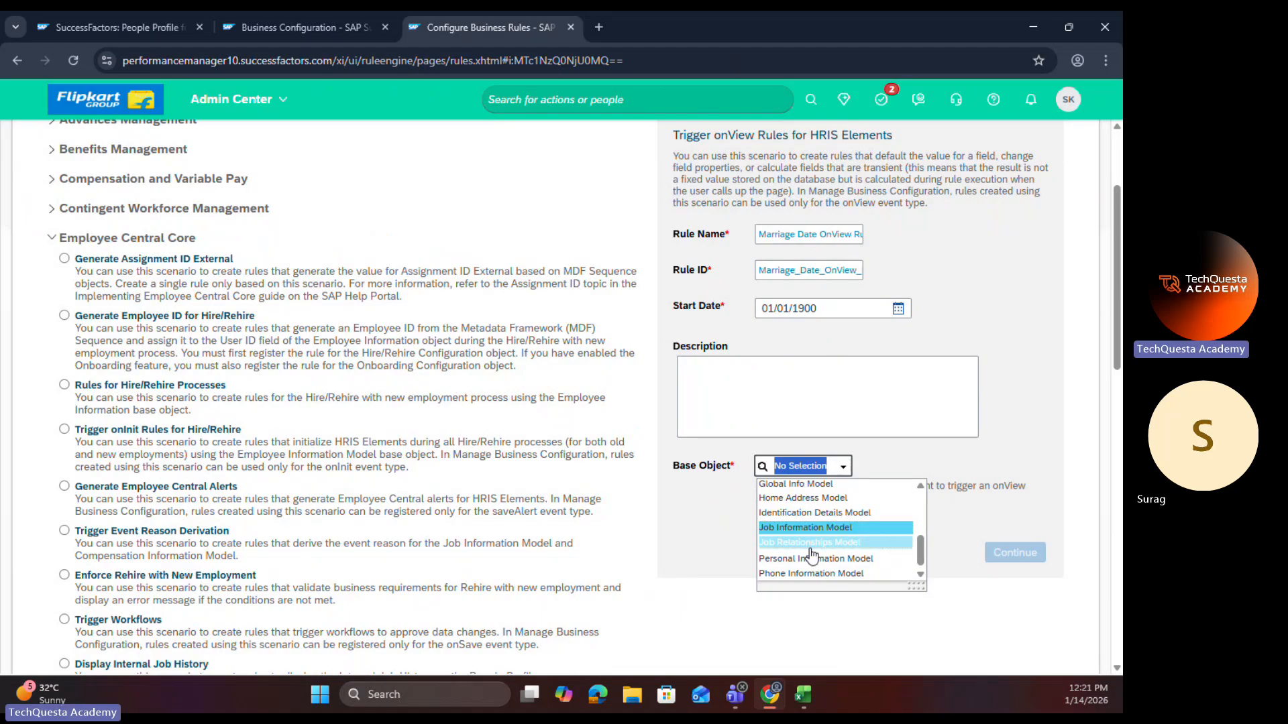
click(812, 561)
click(1000, 553)
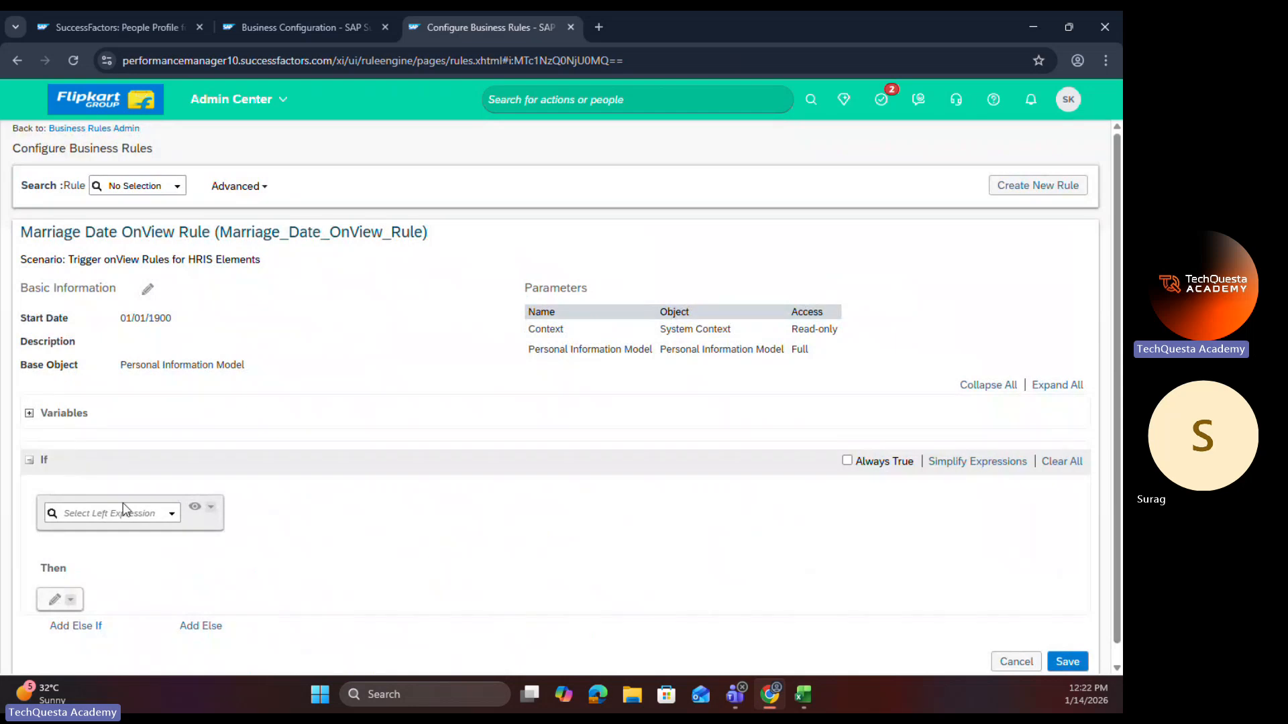
Step: Define the If condition as Personal Information Model.Marital Status.Value is equal to Value Married (M)
click(172, 515)
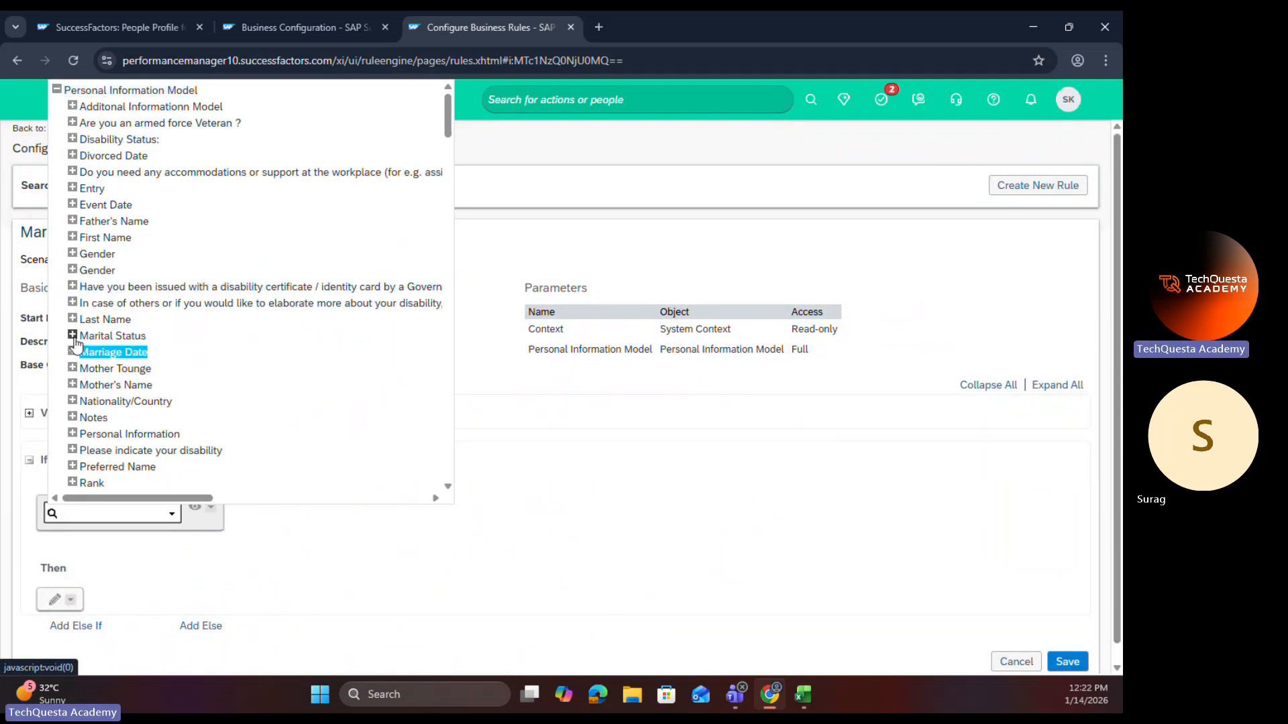
click(74, 336)
click(113, 368)
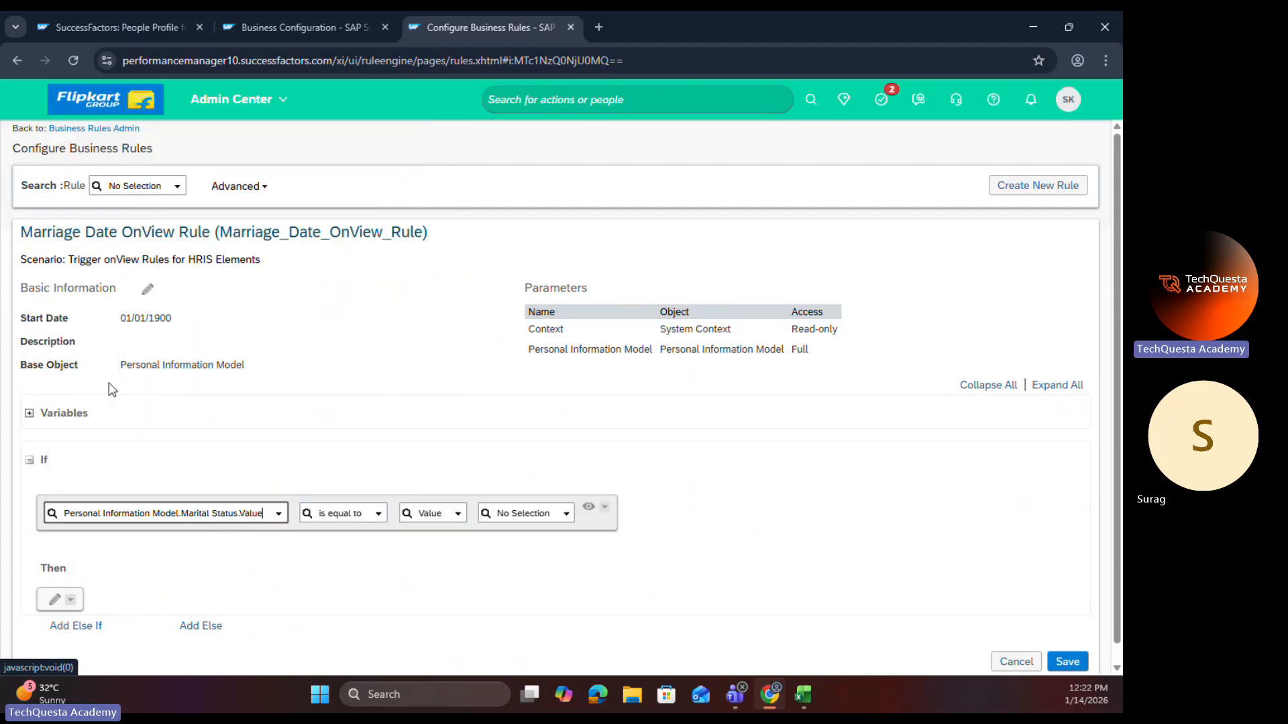
click(569, 517)
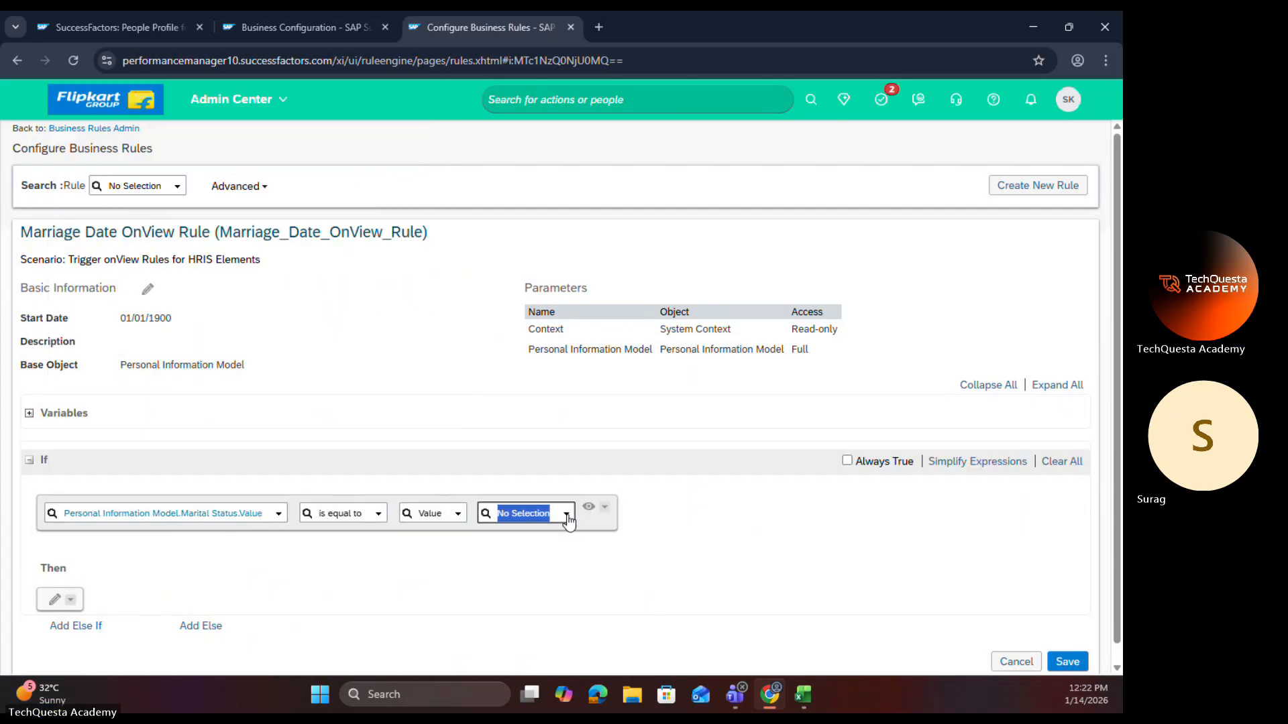
click(523, 549)
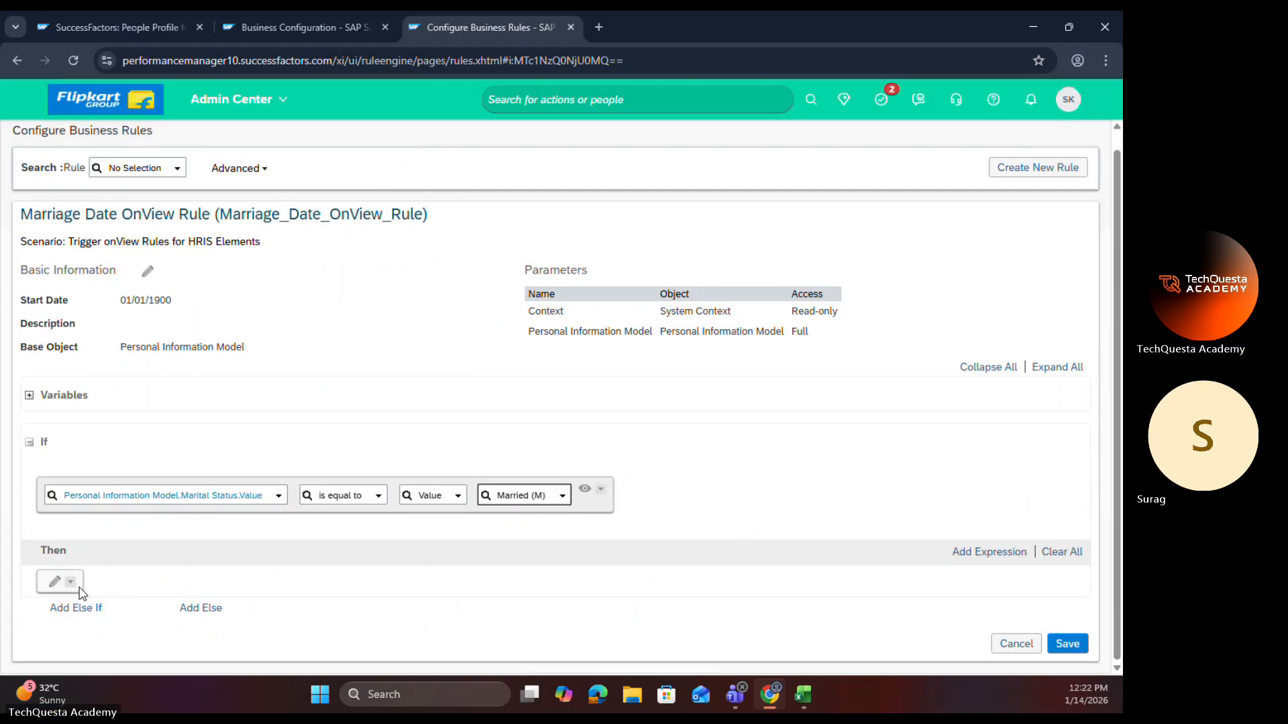
Step: Define the Then action to set Personal Information Model.Marriage Date.Visibility to be equal to Value Edit
click(56, 589)
click(67, 588)
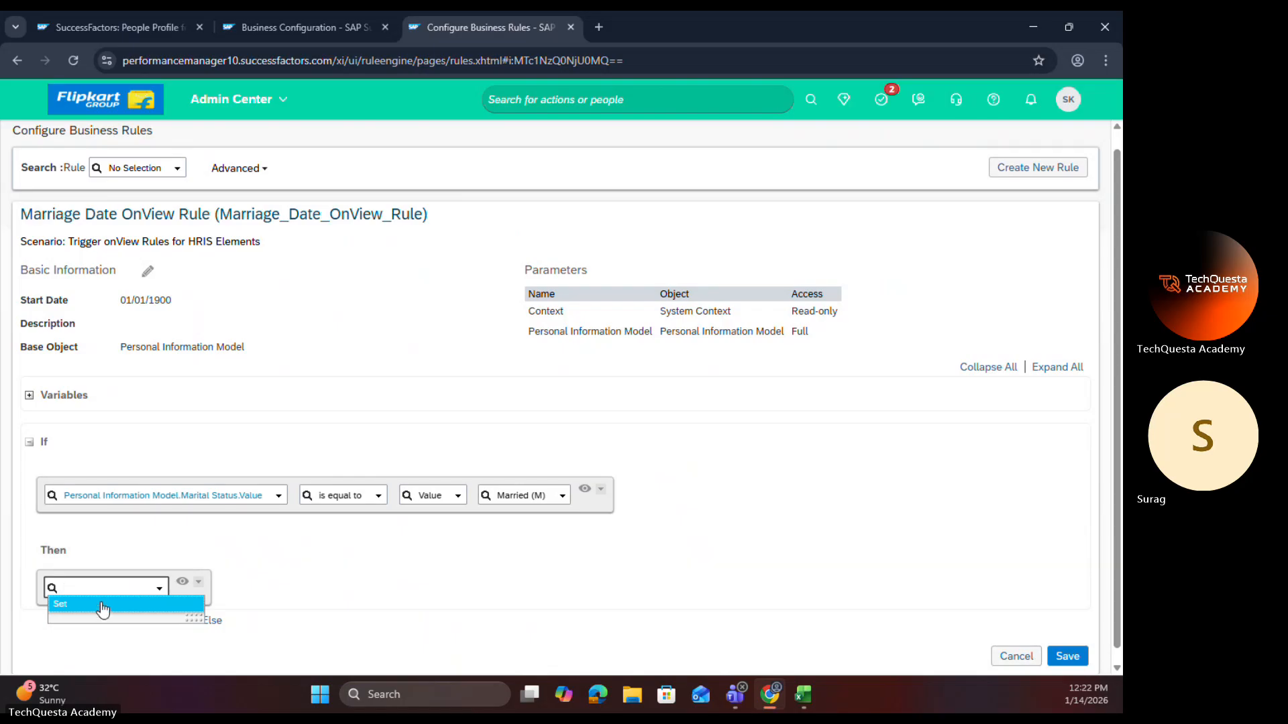
click(67, 605)
click(238, 588)
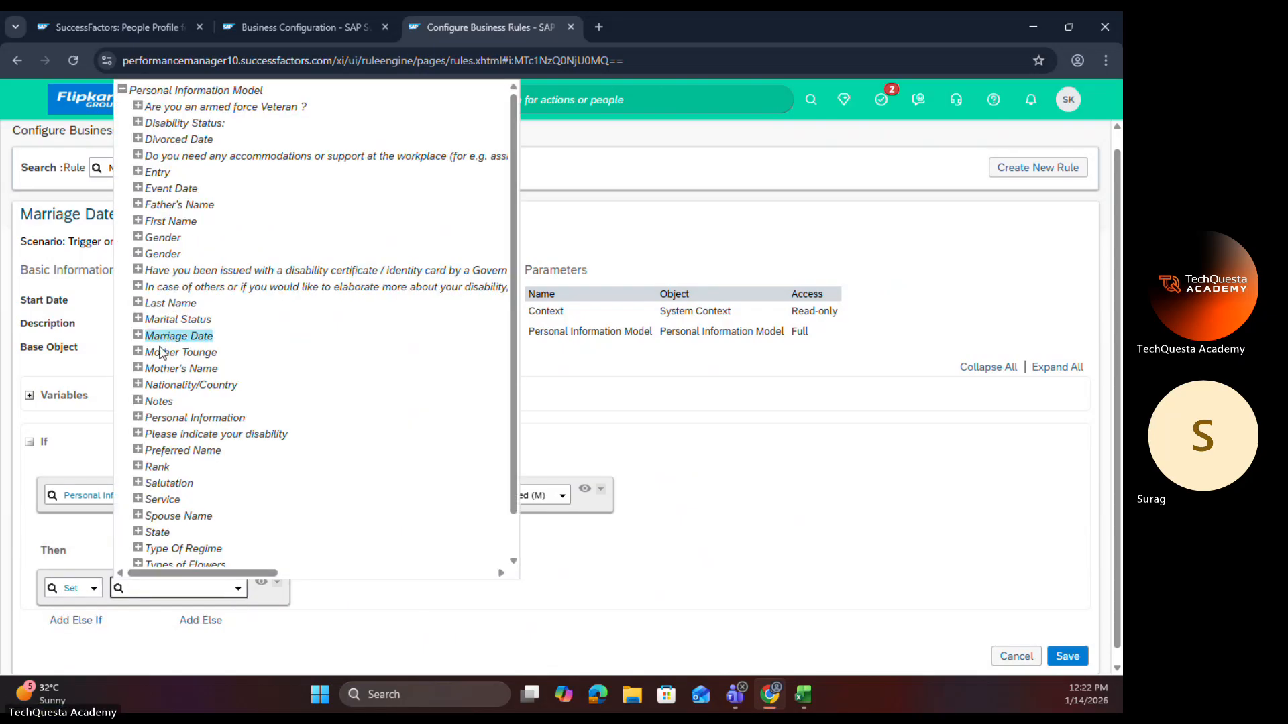
click(138, 335)
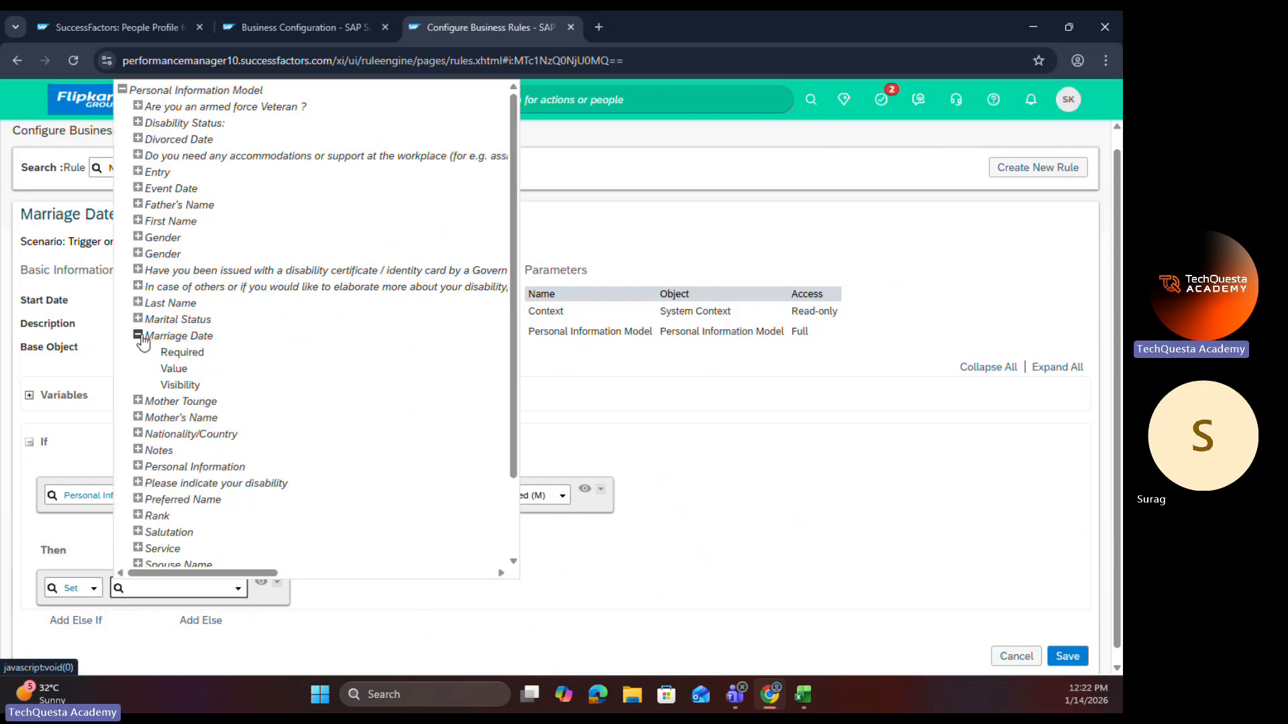
click(180, 386)
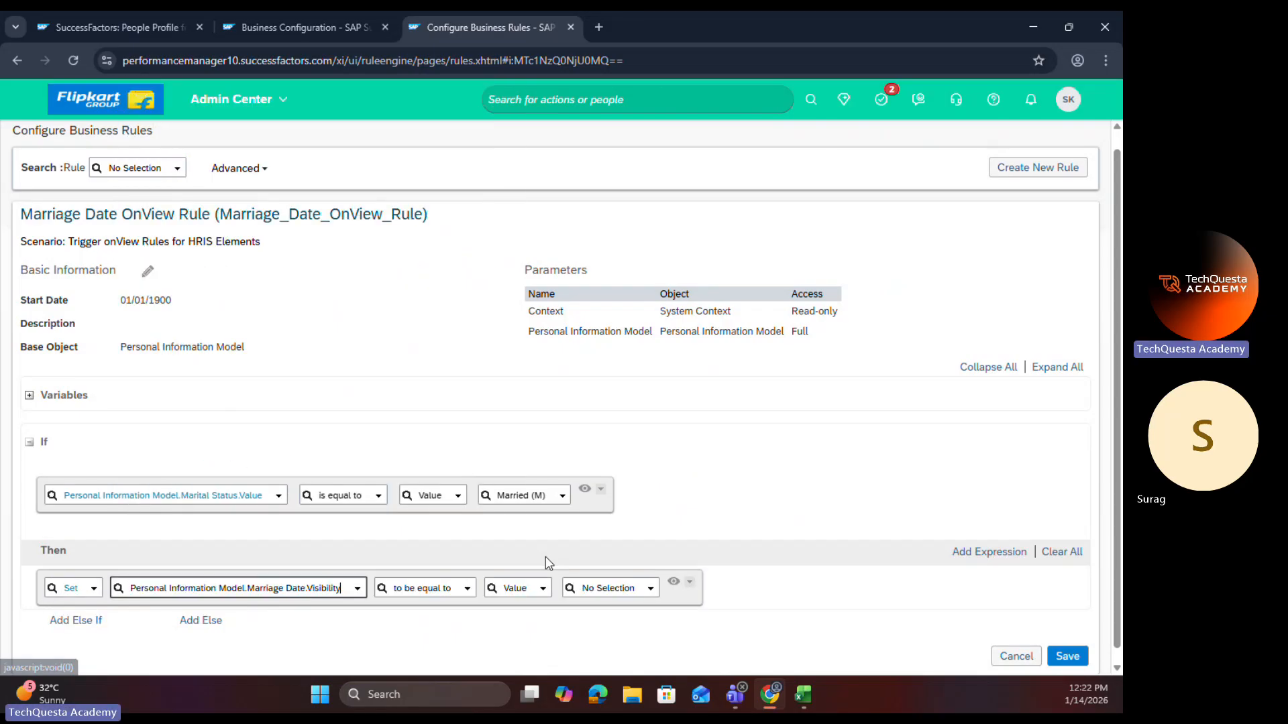
click(649, 588)
click(604, 623)
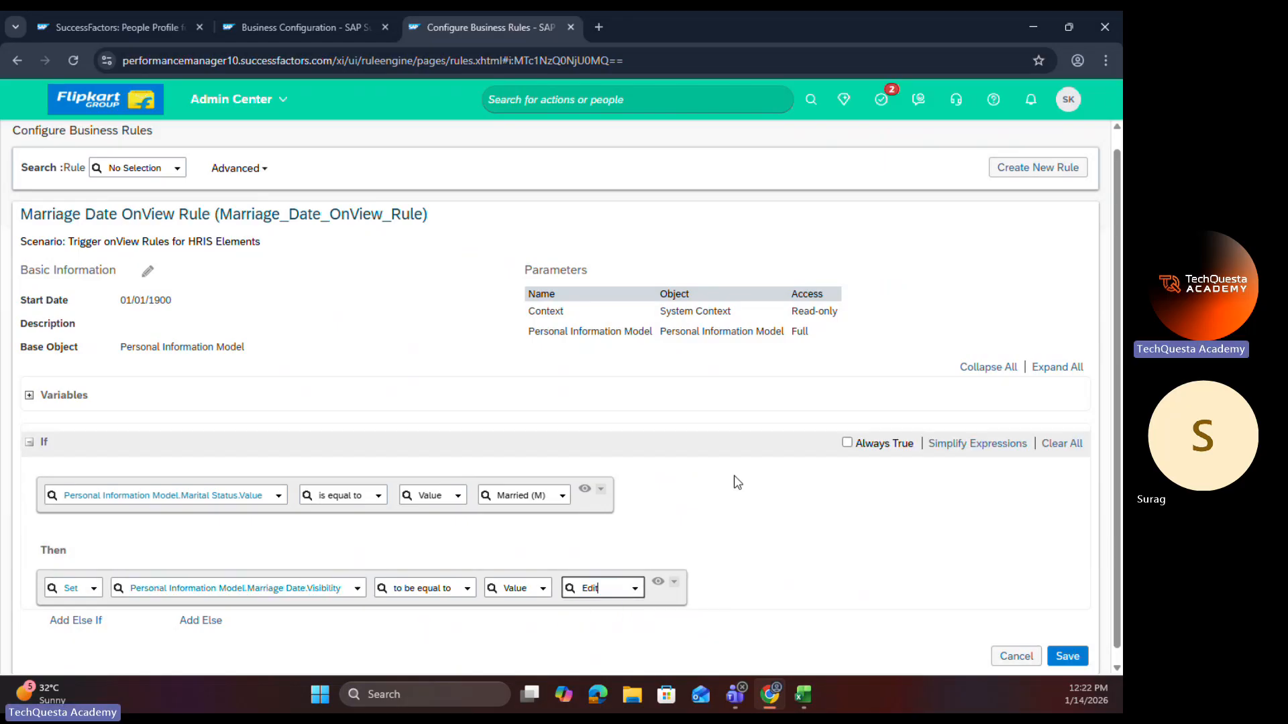
Step: Add an Else branch, copy the Marriage Date Visibility expression from Then into it, and remove the leftover empty expression
scroll(938, 465, down, 1)
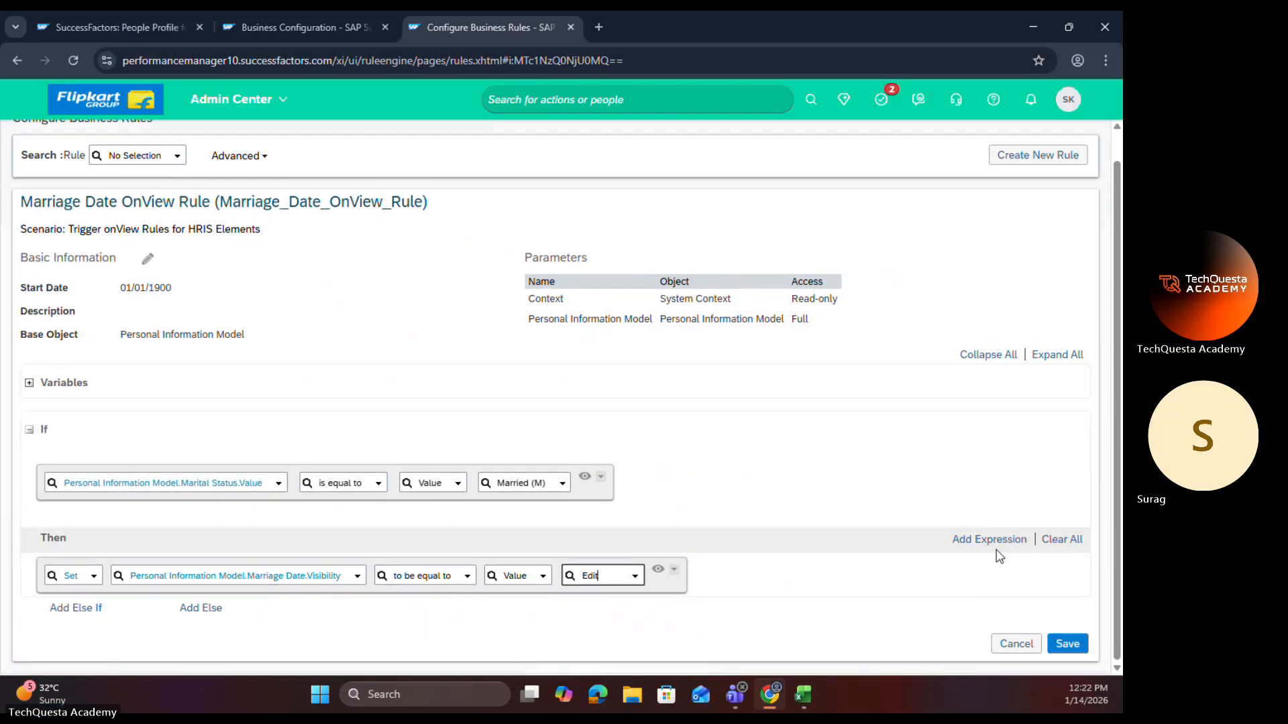
click(194, 607)
scroll(545, 523, down, 2)
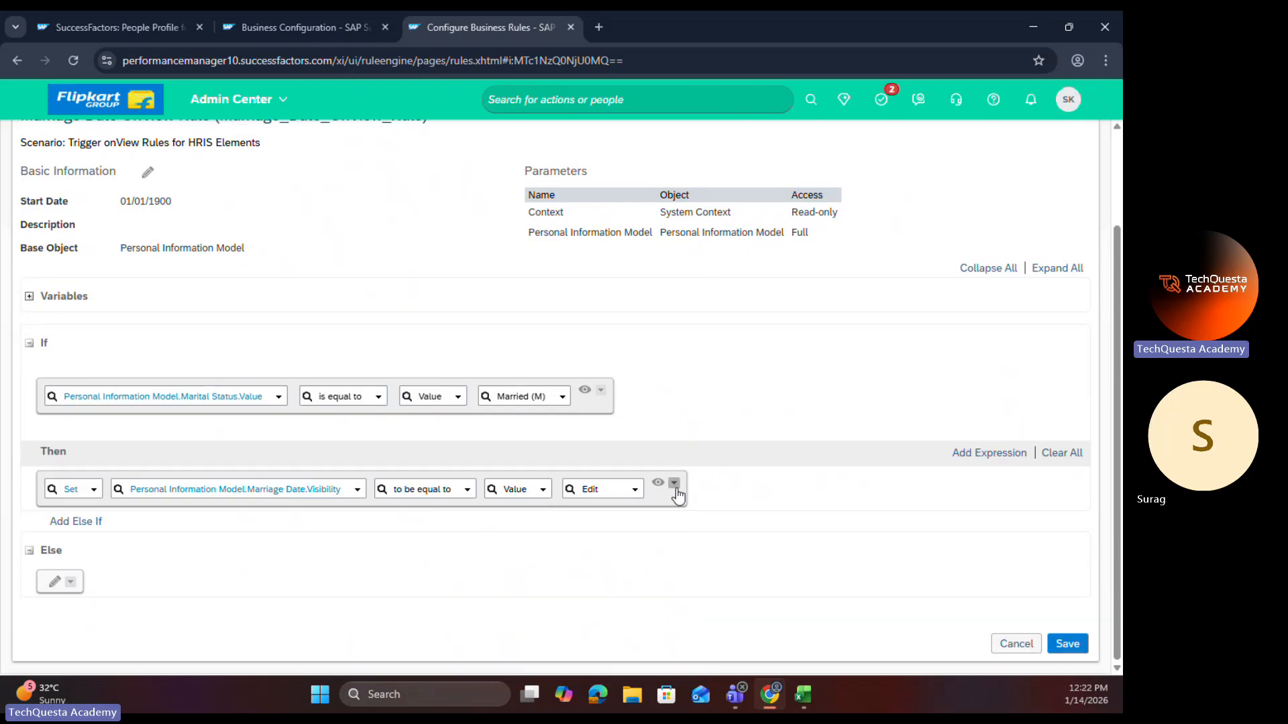
click(674, 483)
click(698, 566)
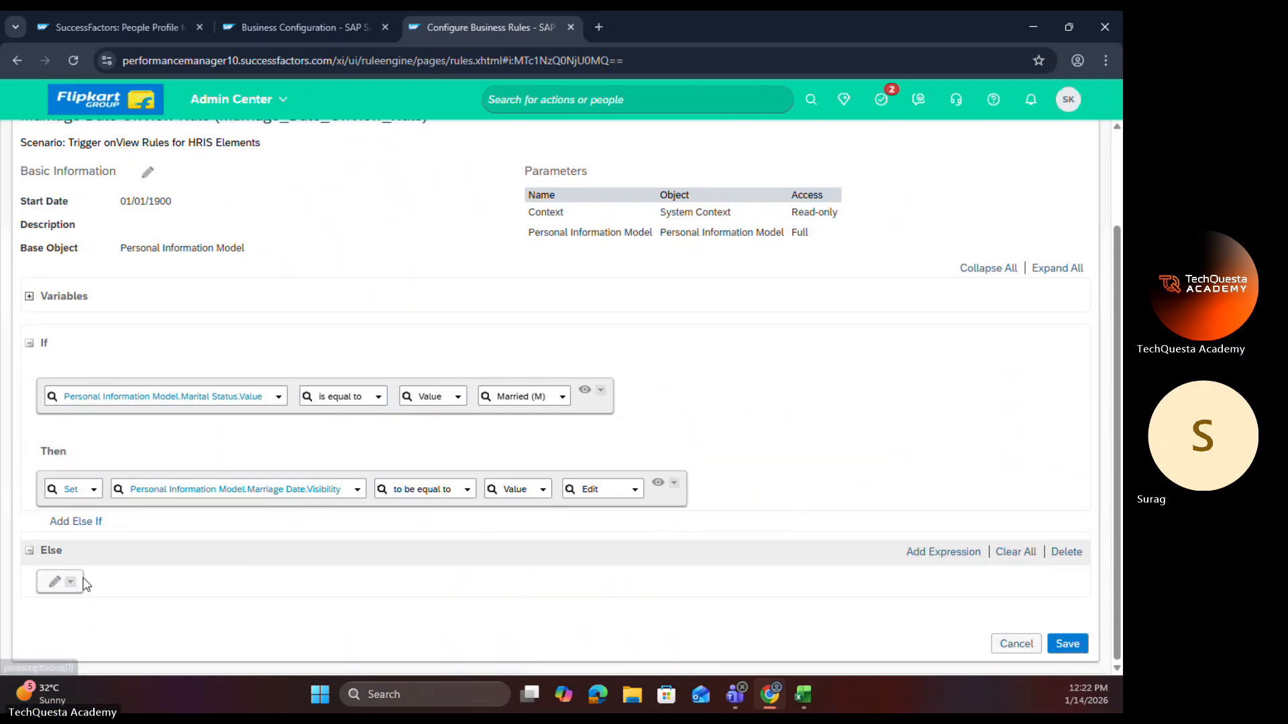
click(73, 583)
click(85, 542)
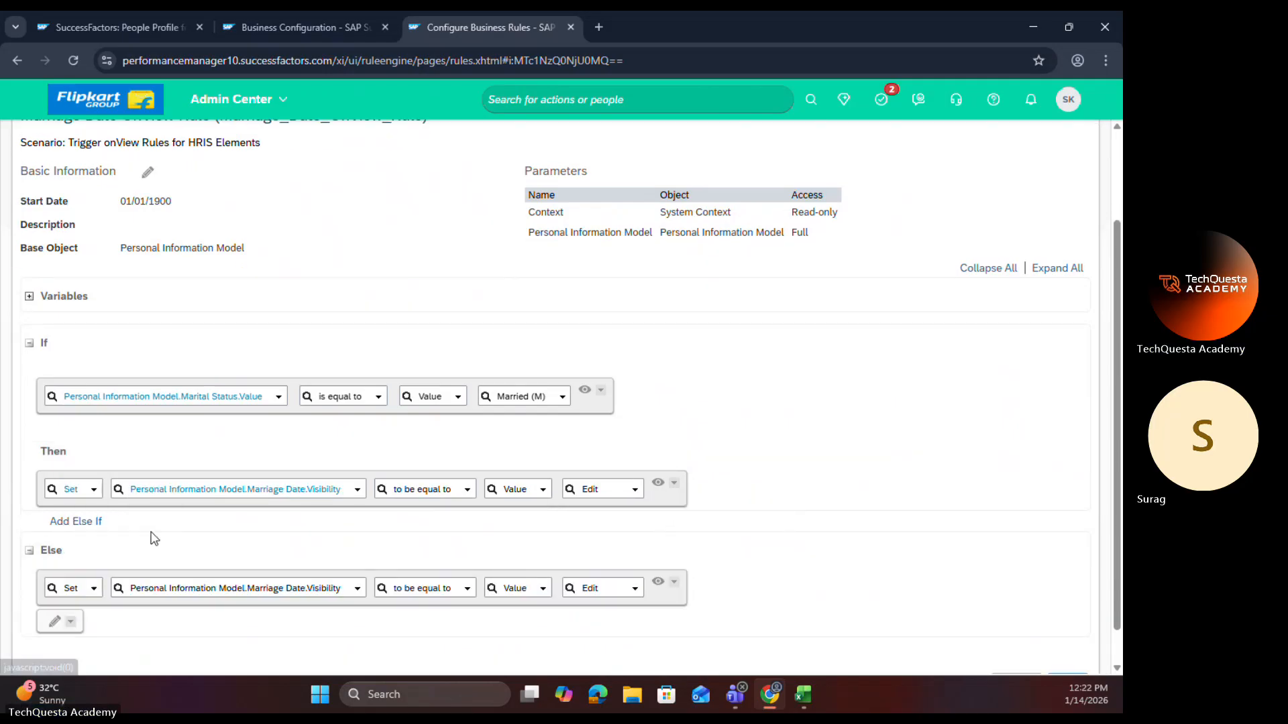
scroll(110, 570, down, 1)
click(71, 581)
click(81, 562)
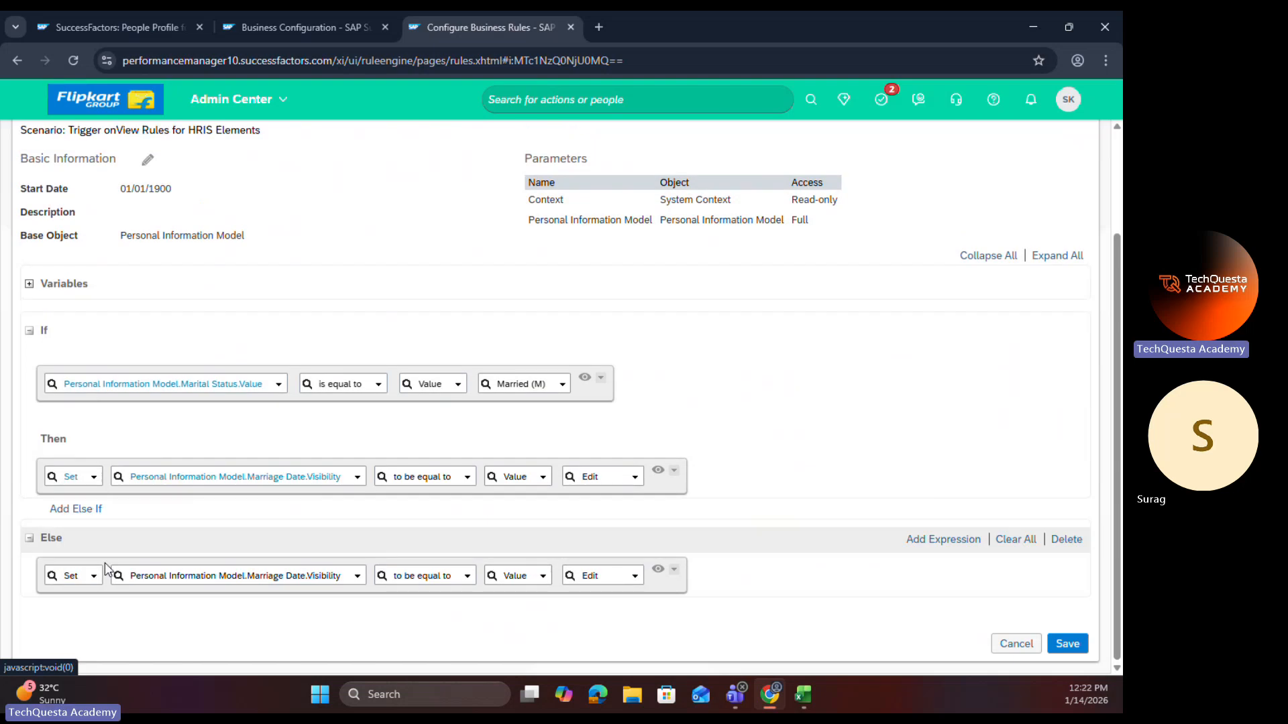
Step: Set the Else branch's Marriage Date Visibility to None, save the rule, and check its scenario and rule ID
click(633, 576)
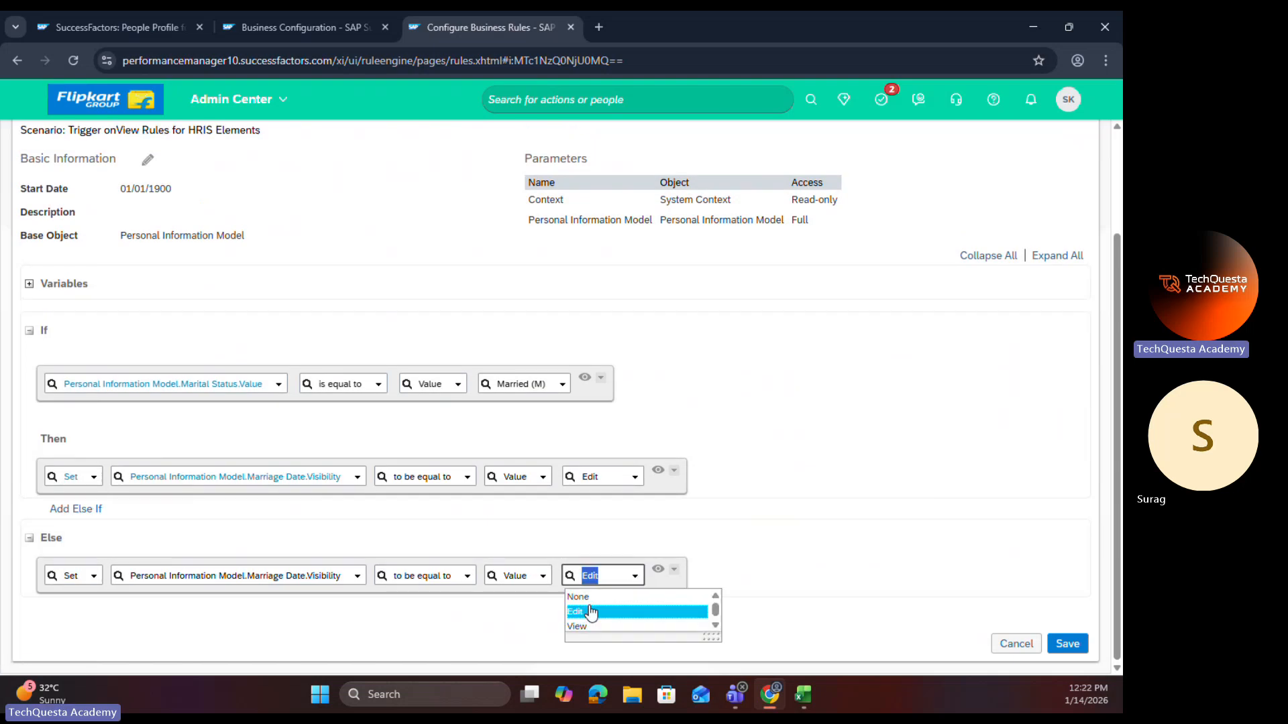
click(581, 597)
click(1080, 644)
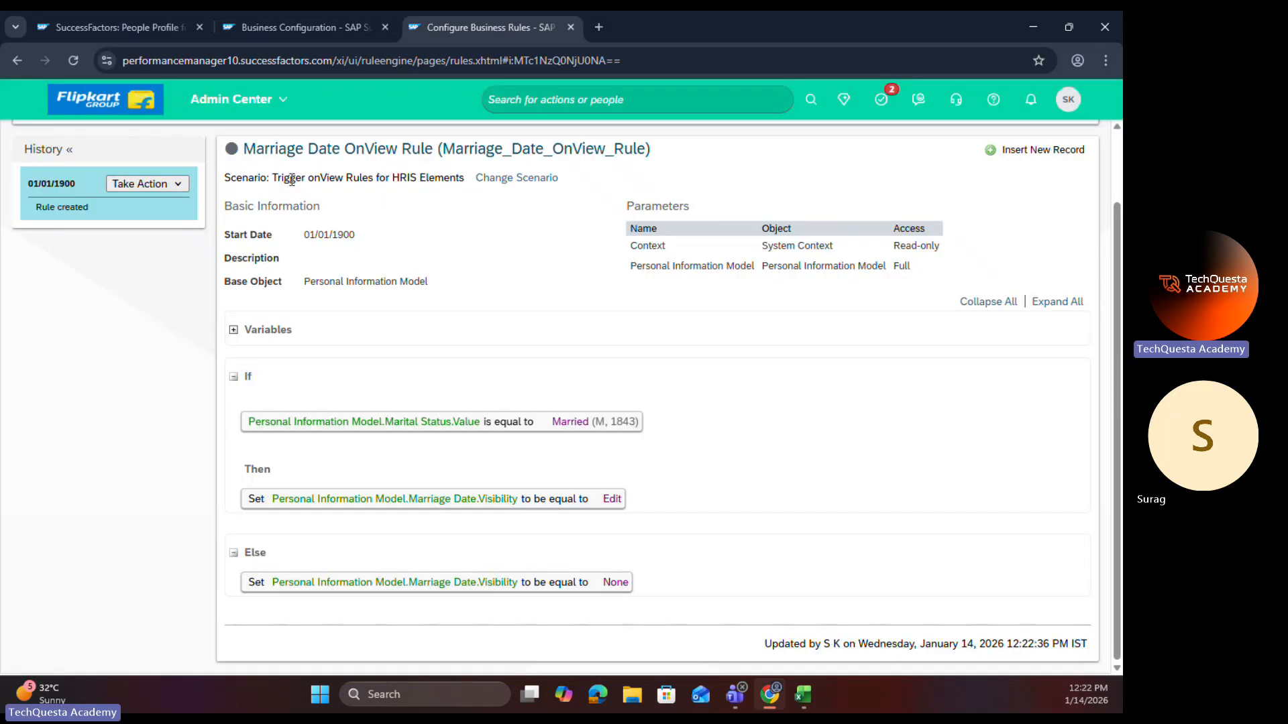
drag(273, 179, 366, 176)
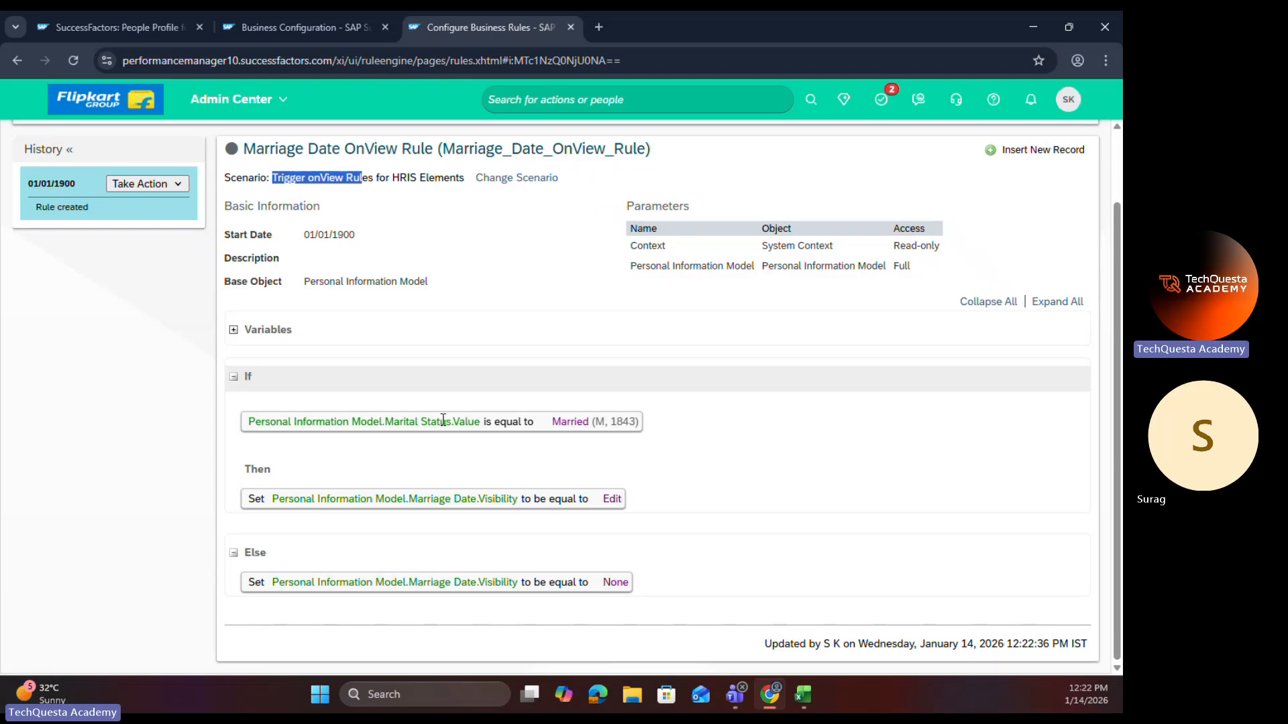
double_click(524, 150)
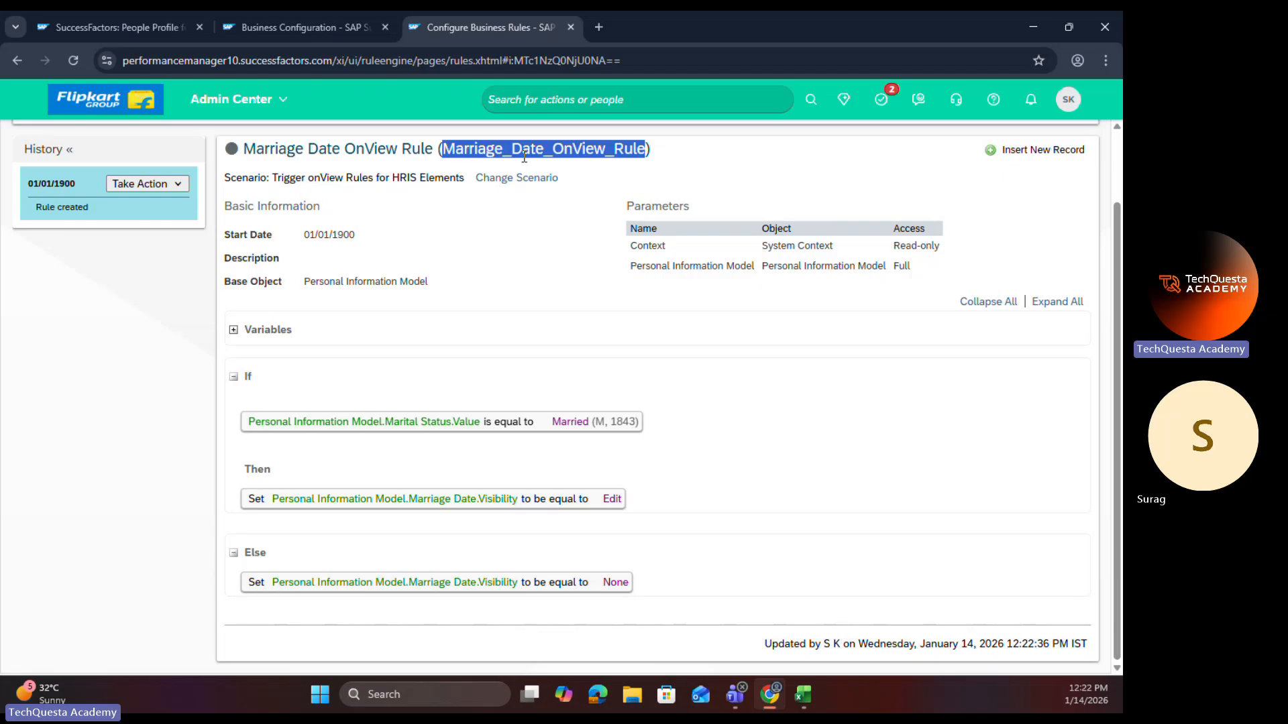
Step: Switch to Business Configuration, reload it, open personalInfo for editing, and go to the element-level Trigger Rules
click(305, 28)
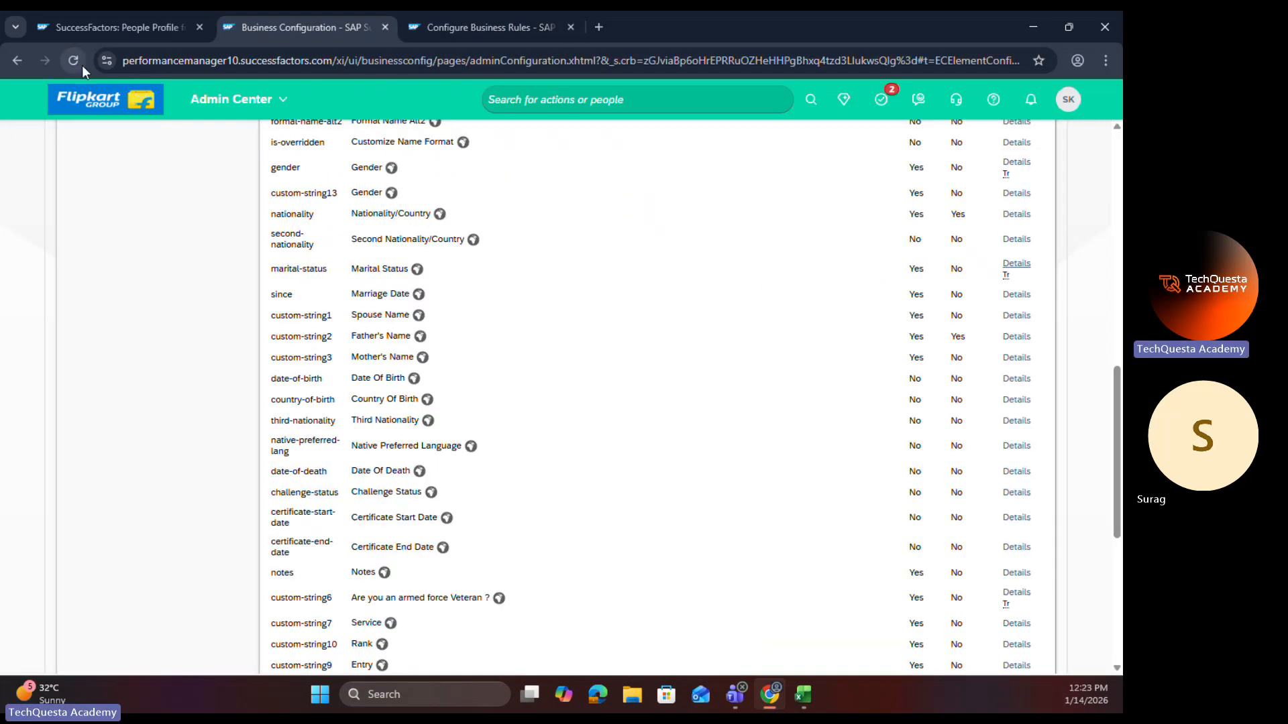
click(74, 61)
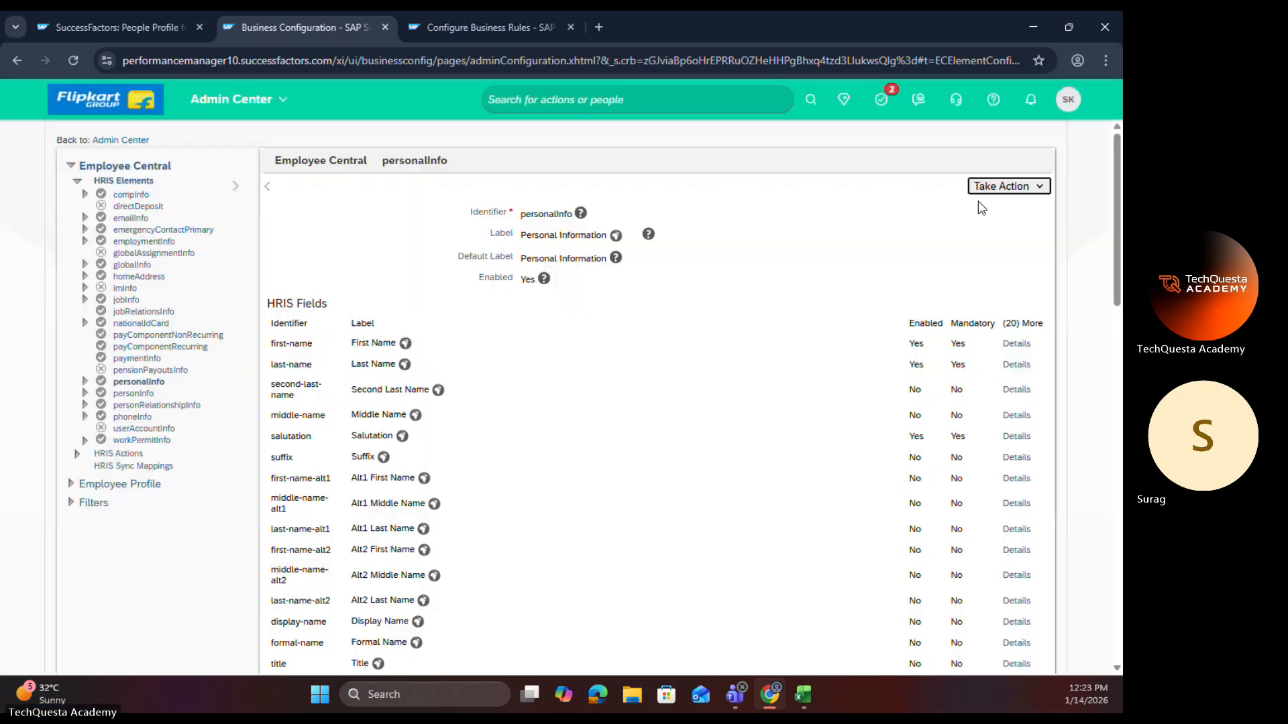
click(981, 190)
click(974, 210)
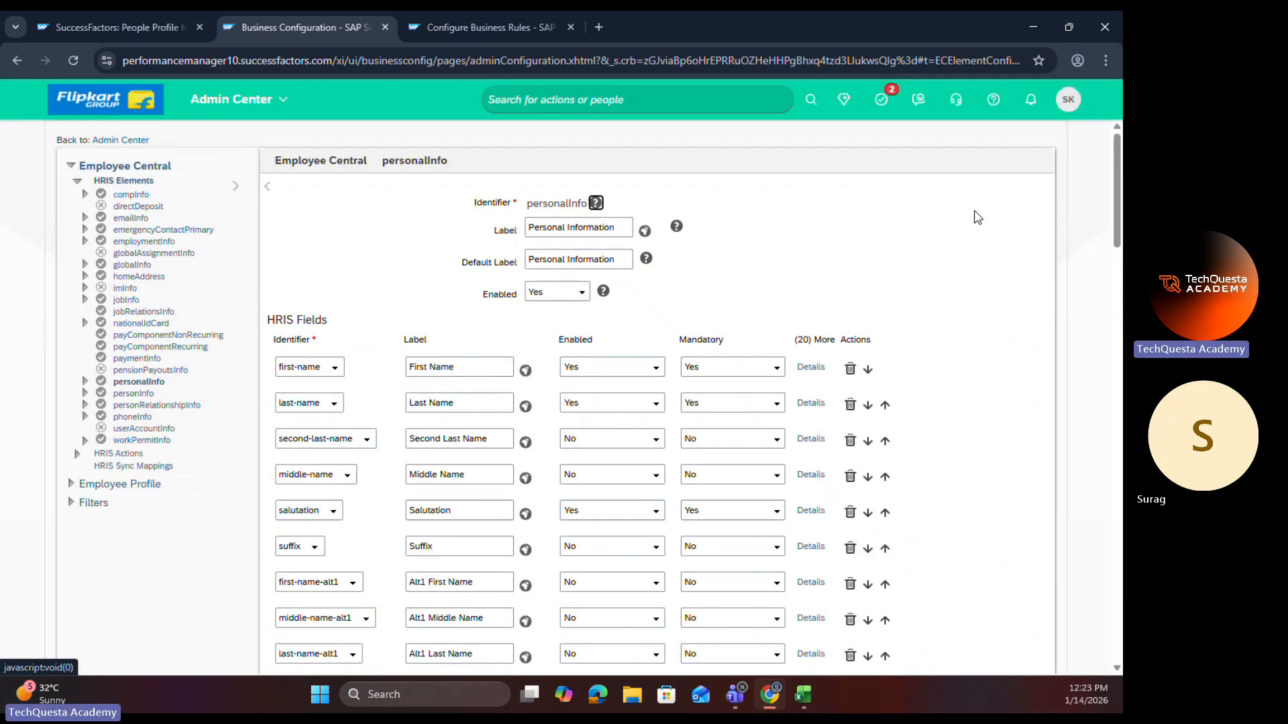
scroll(440, 424, down, 15)
scroll(440, 424, down, 3)
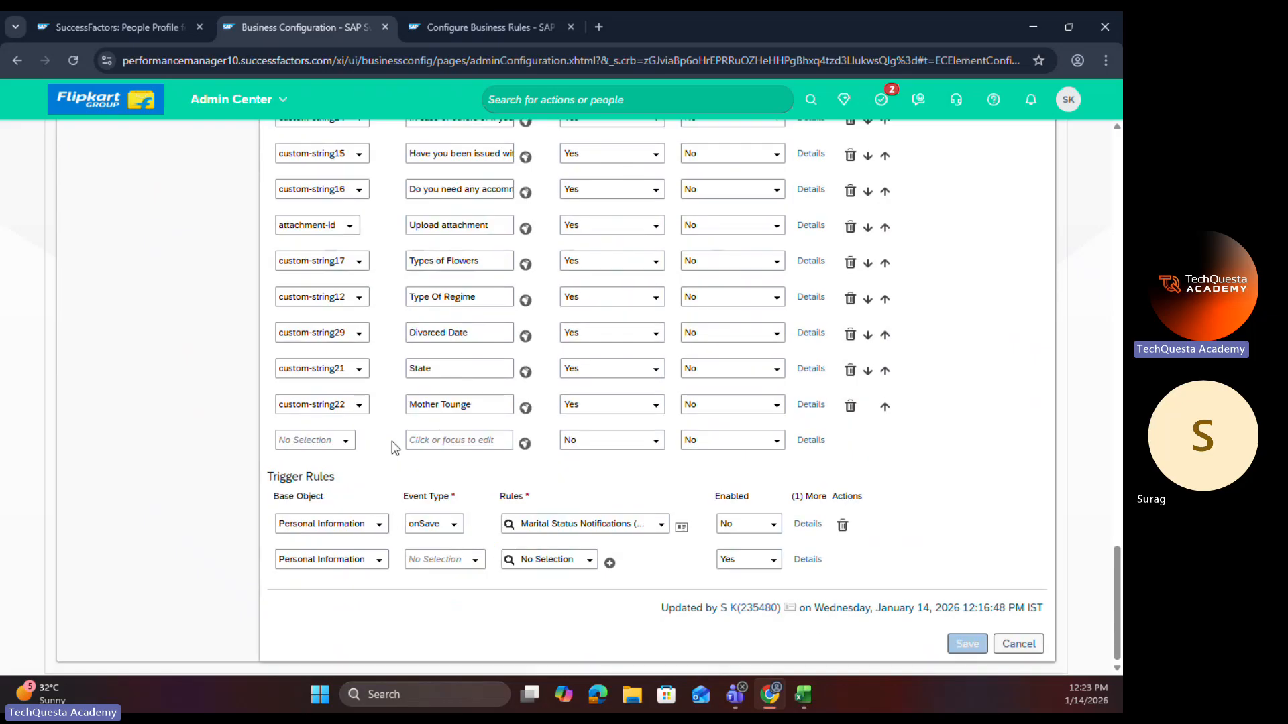
drag(266, 485, 357, 483)
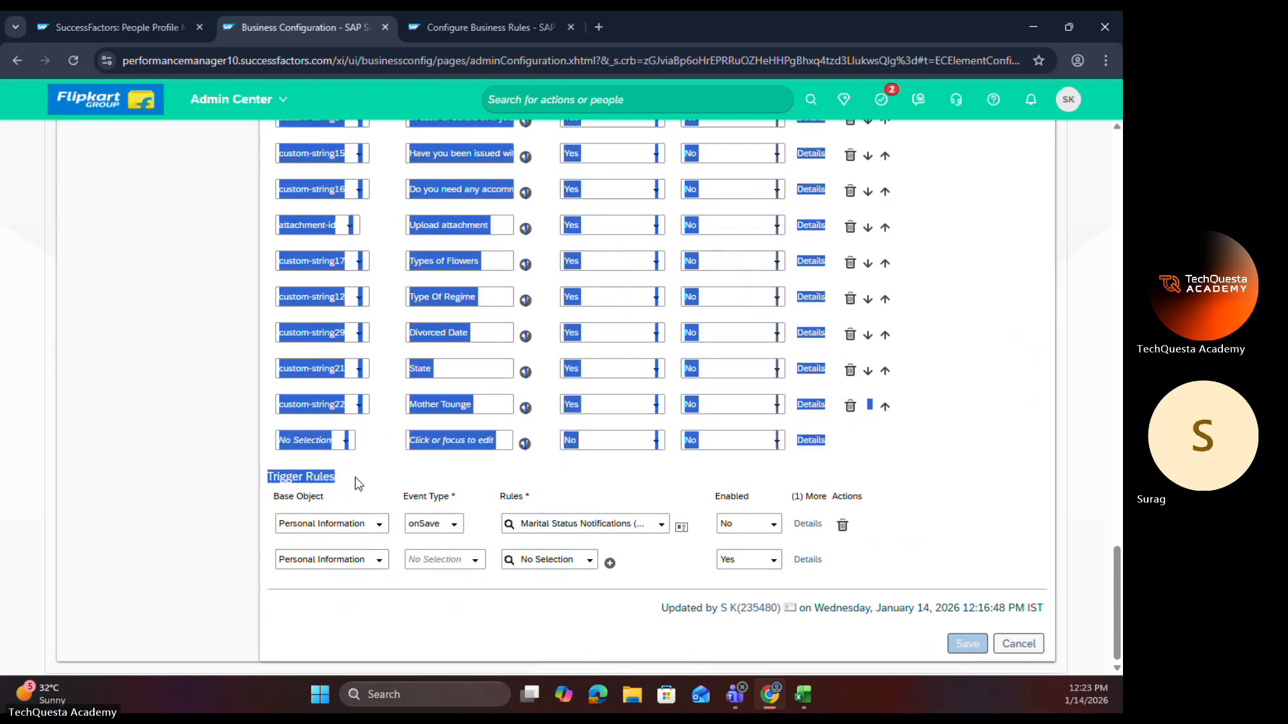
click(352, 484)
triple_click(324, 478)
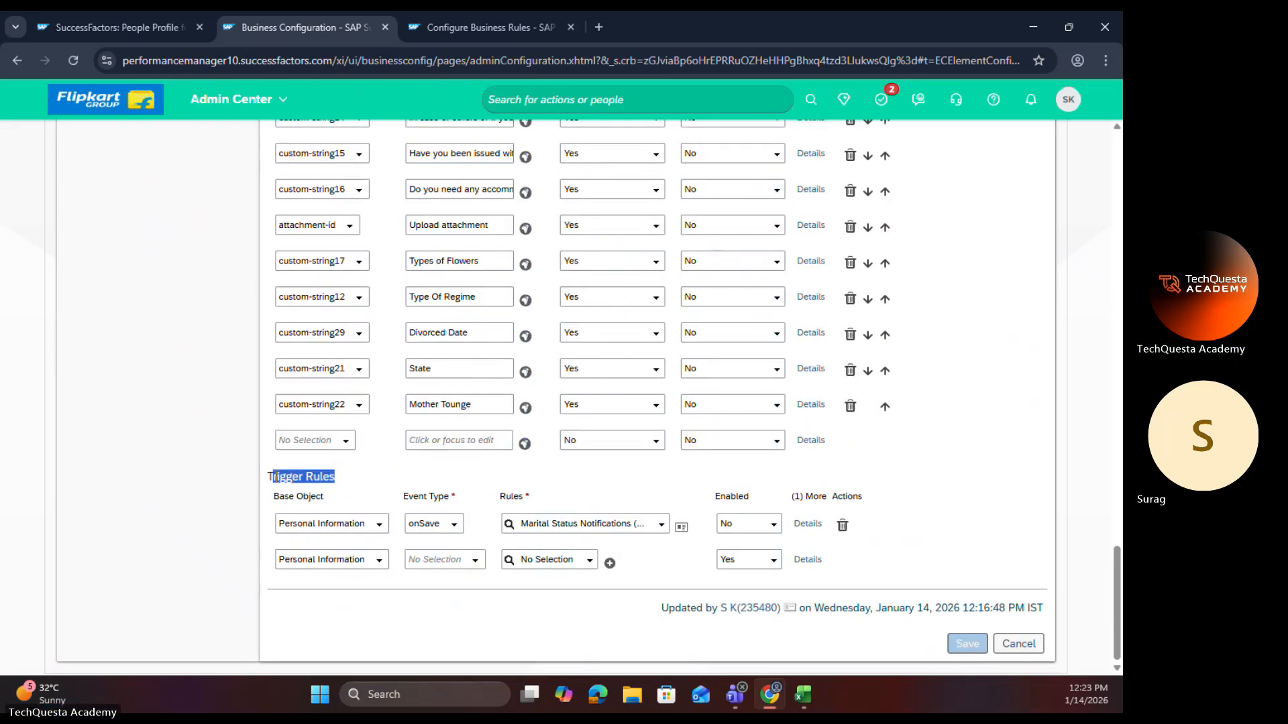
Step: Examine the field-level Trigger Rules in the Mother Tounge field's details, close them, and return to the Marital Status field
click(811, 405)
scroll(643, 437, down, 10)
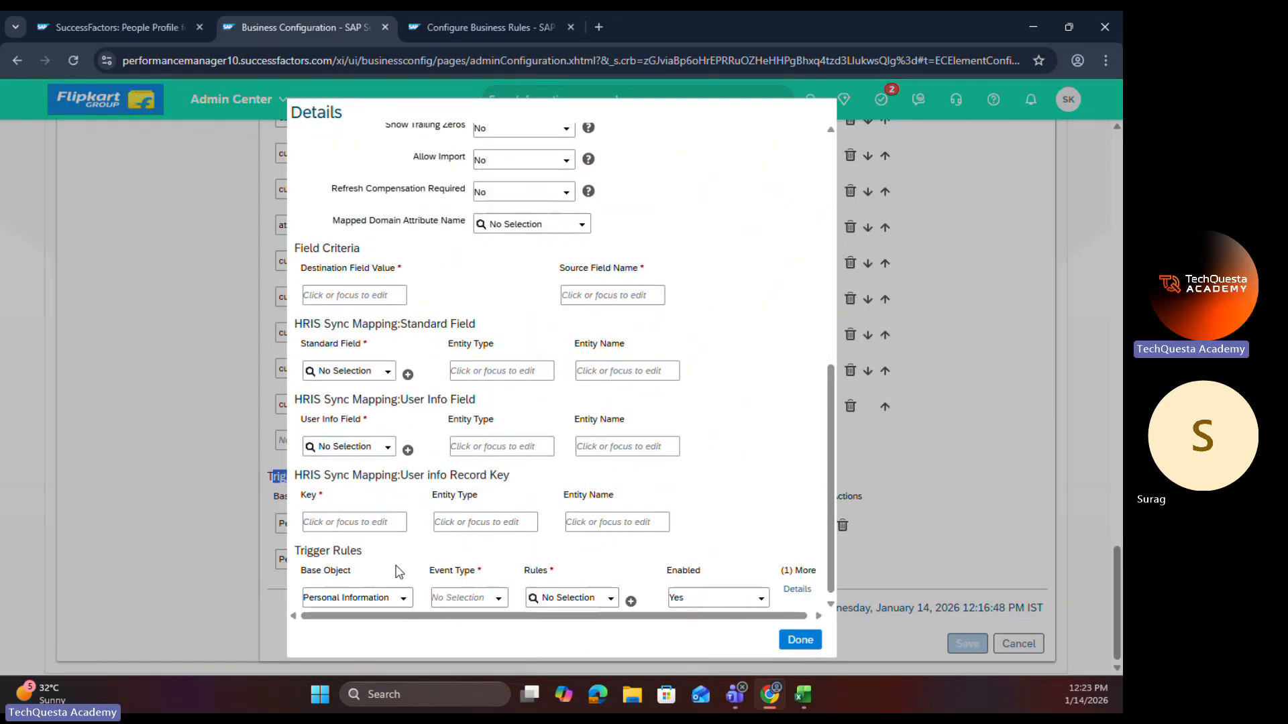
click(503, 602)
click(803, 635)
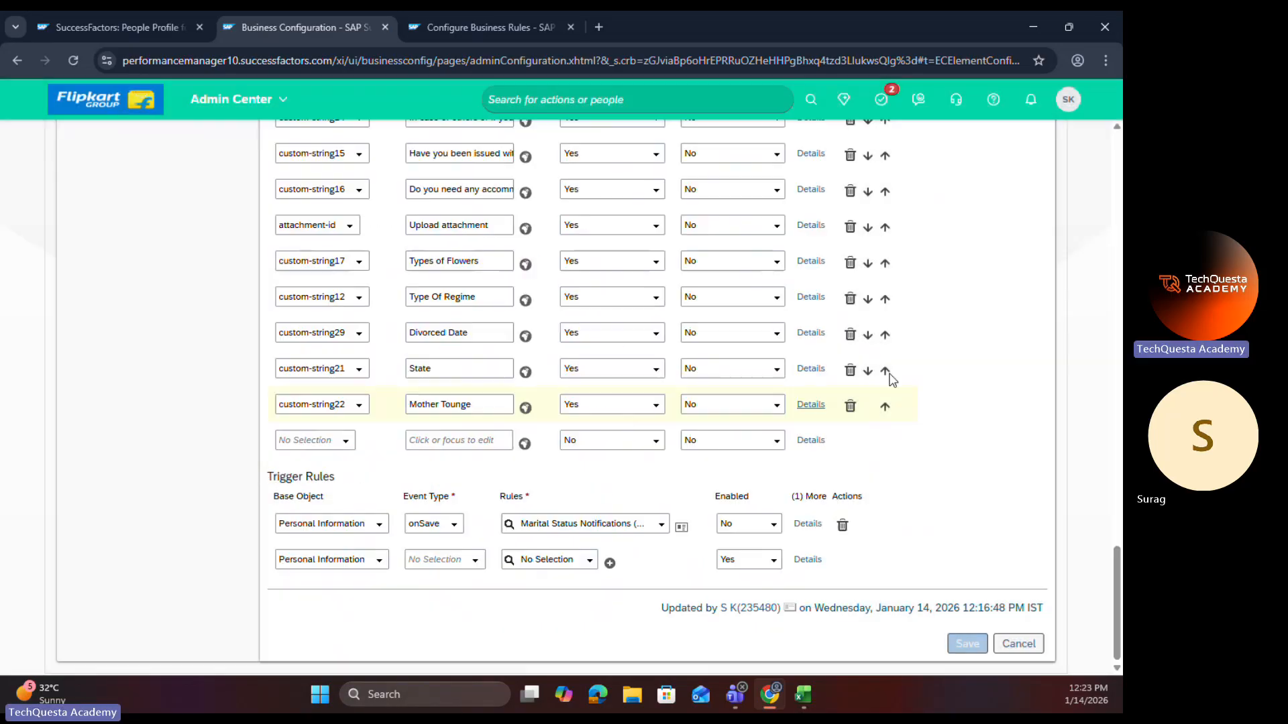
scroll(385, 480, up, 15)
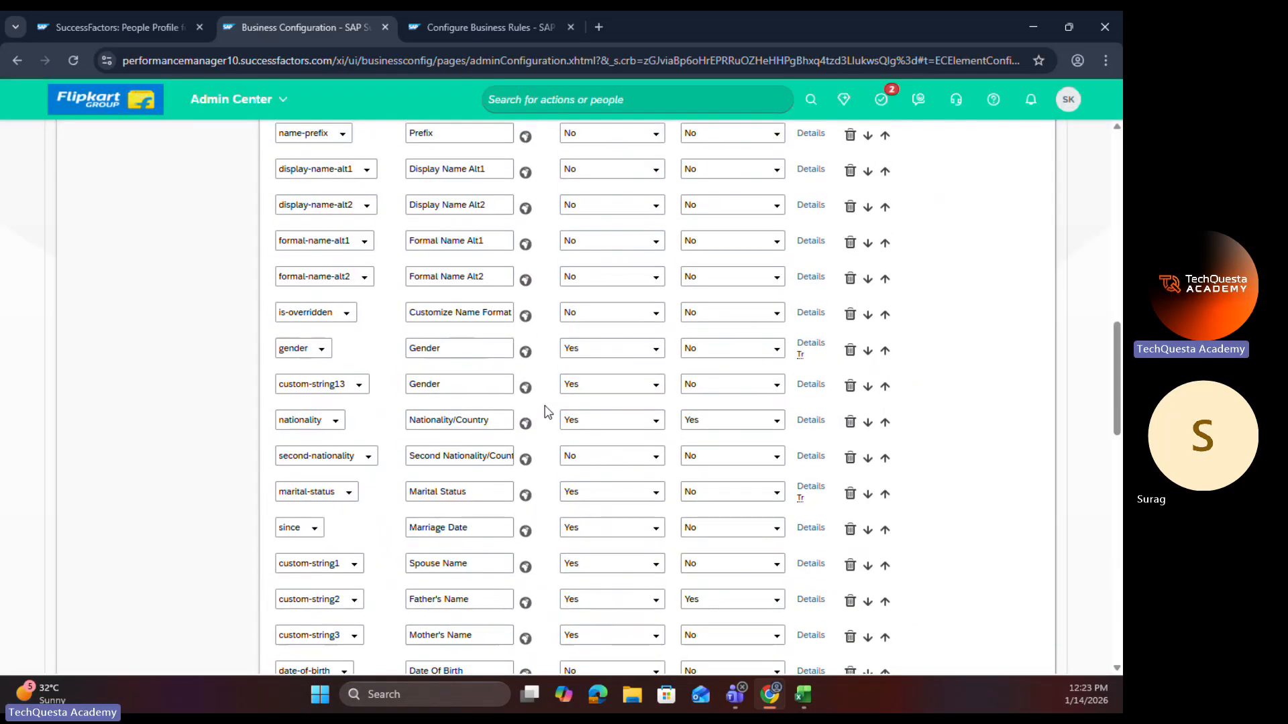
Step: Review personalInfo's general settings and Trigger Rules, and inspect the employee's Jan 01, 2026 Personal Information history record in edit mode without changing it
drag(463, 205, 619, 294)
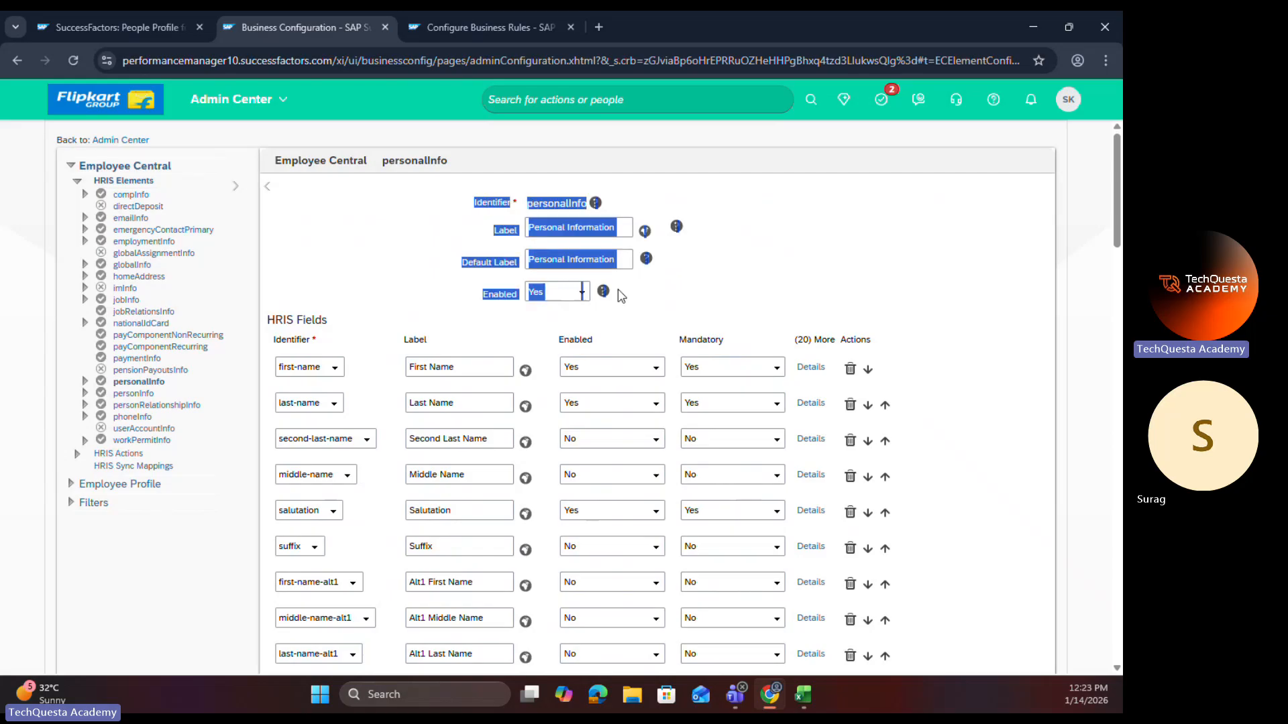
scroll(543, 532, down, 15)
scroll(547, 532, down, 5)
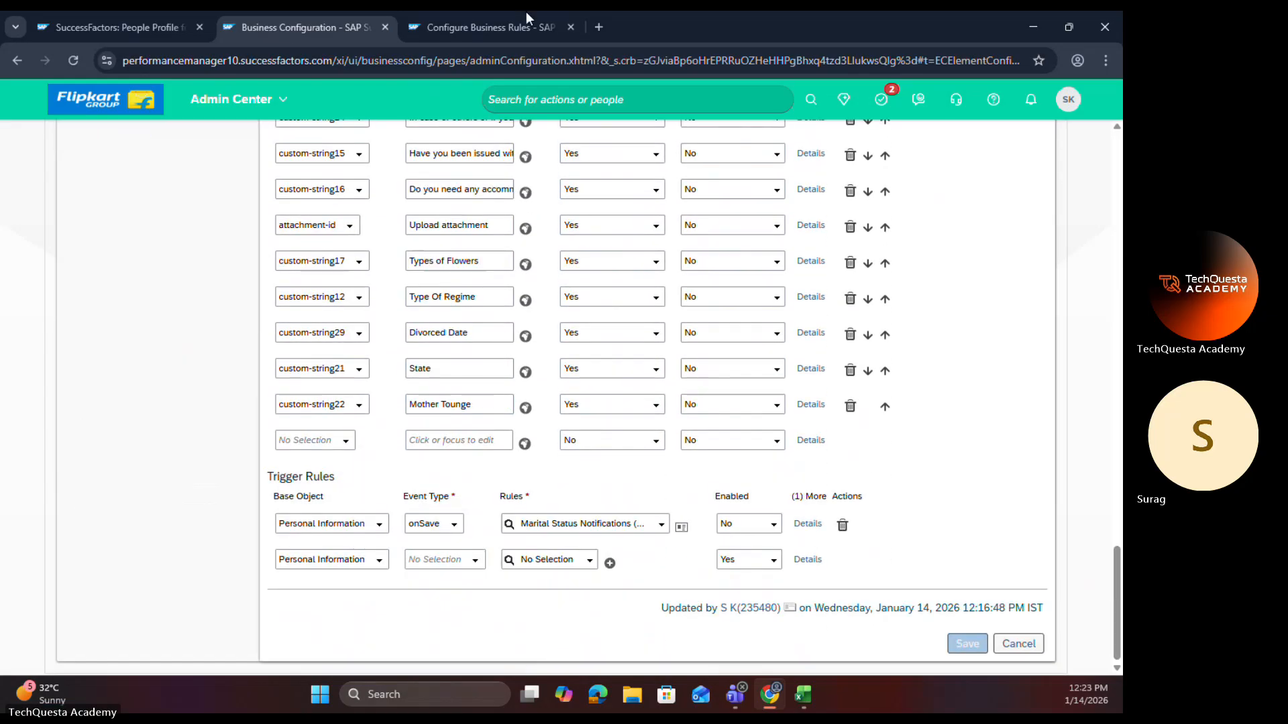
click(166, 20)
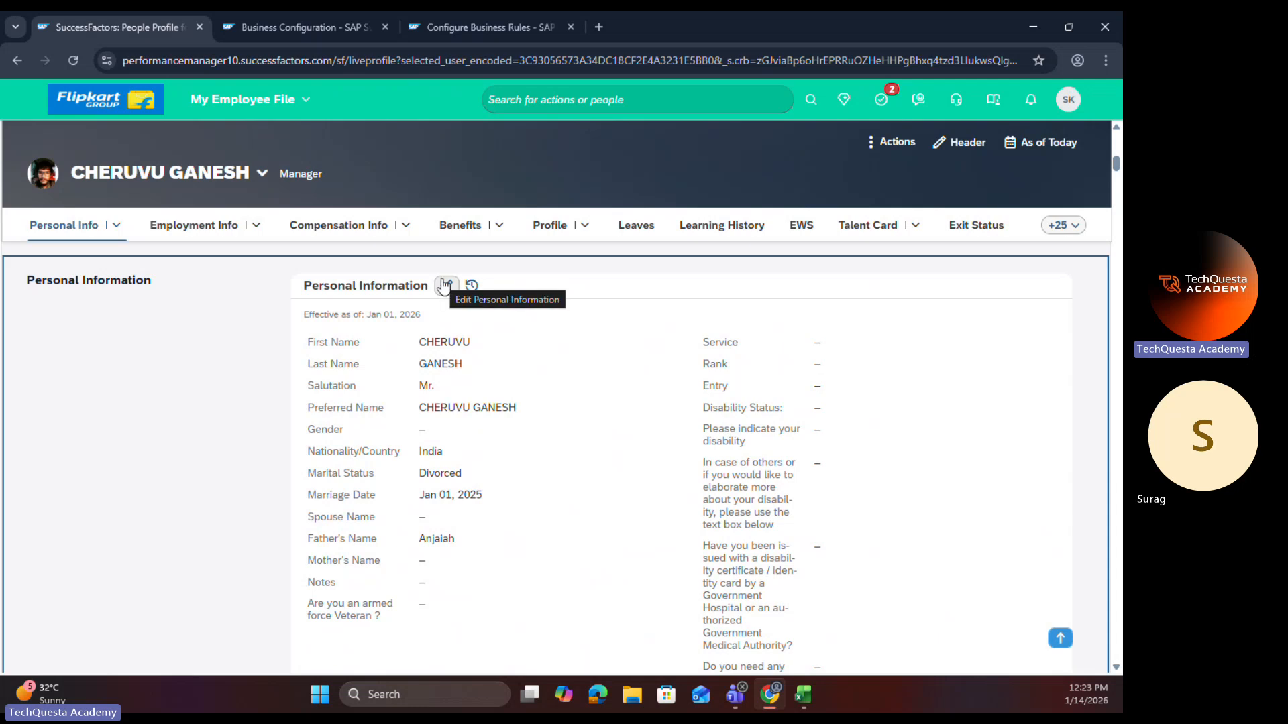
click(472, 286)
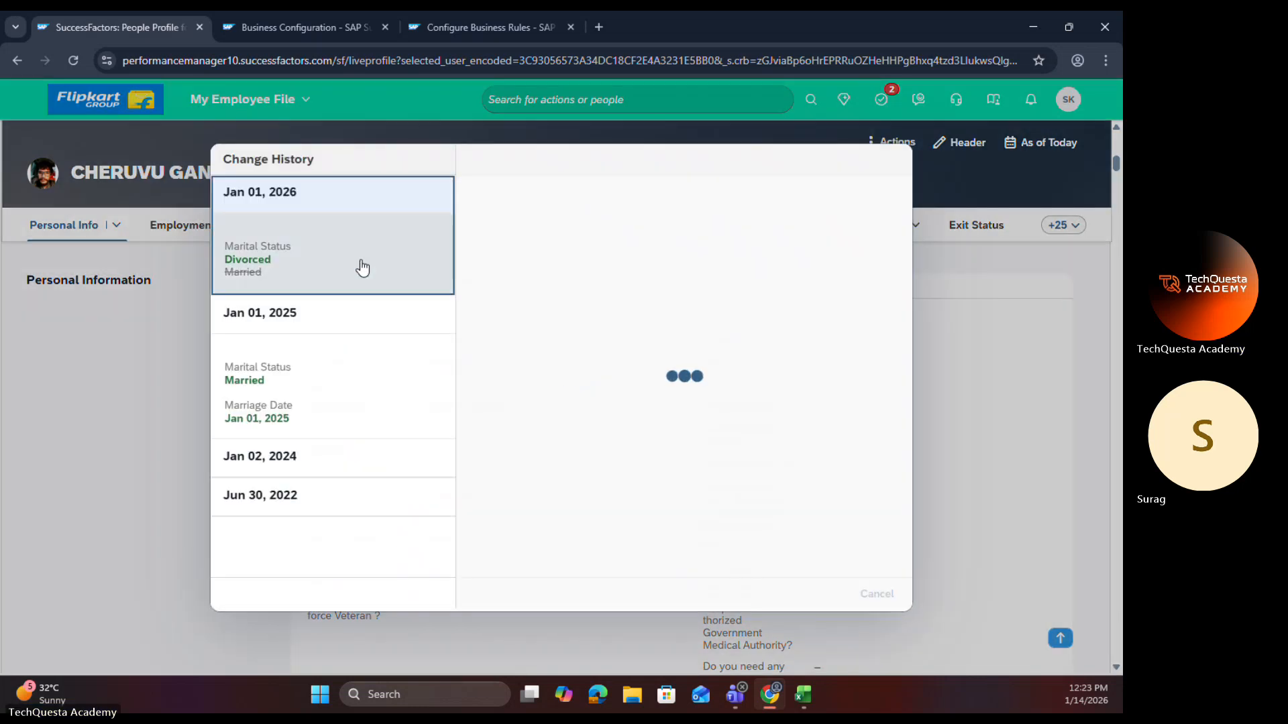
click(778, 595)
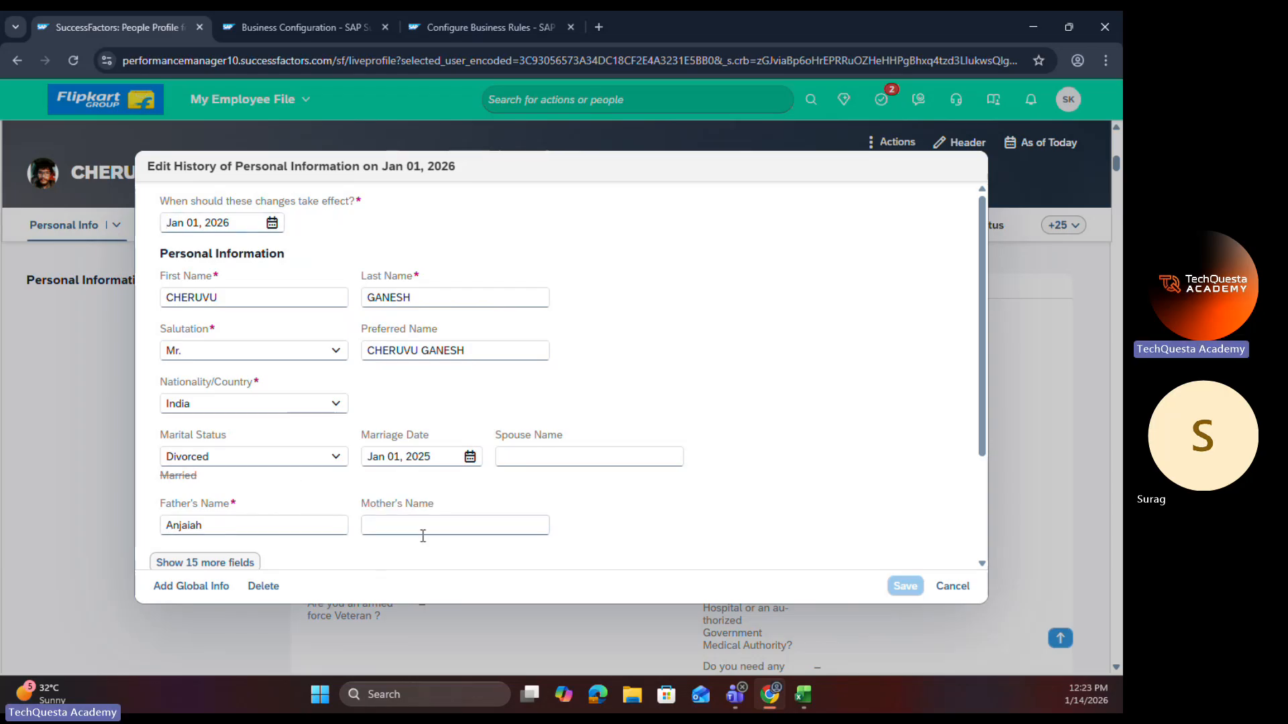
click(965, 589)
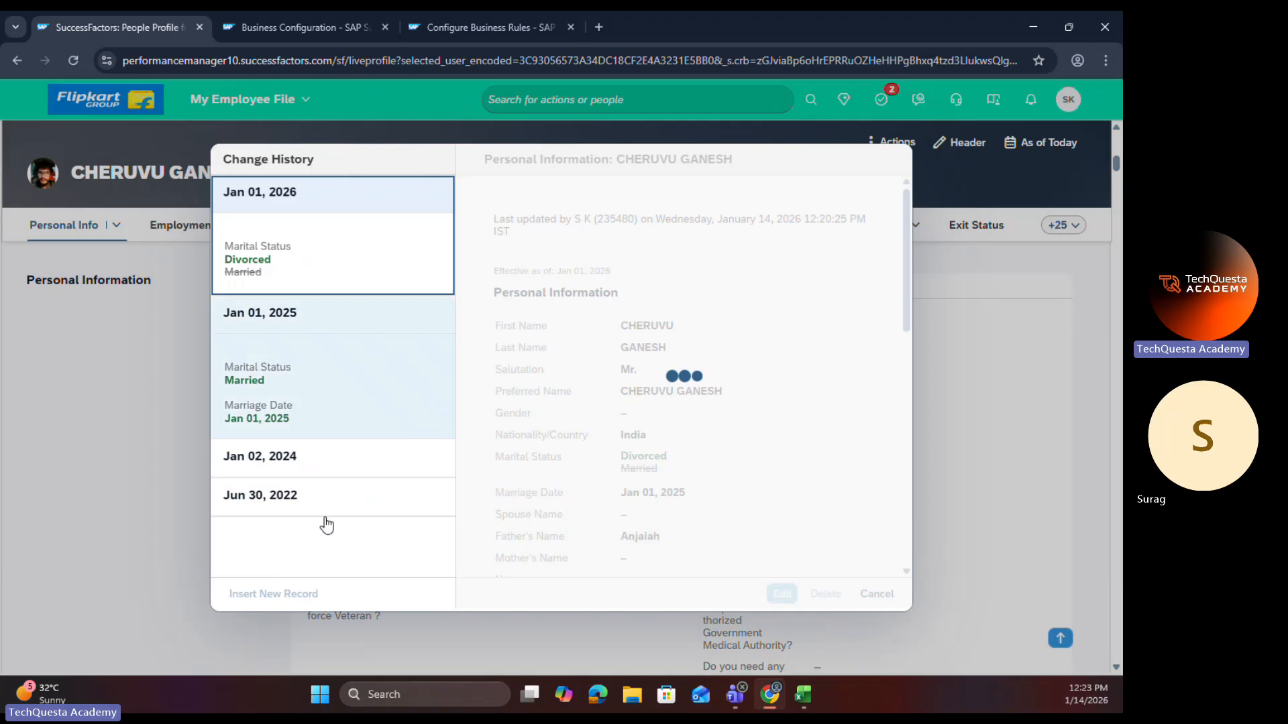
Step: Compare personalInfo's element-level Trigger Rules in Business Configuration with the field-level Trigger Rules in the Mother Tounge details, and close the details
key(ctrl+Tab)
scroll(555, 421, up, 10)
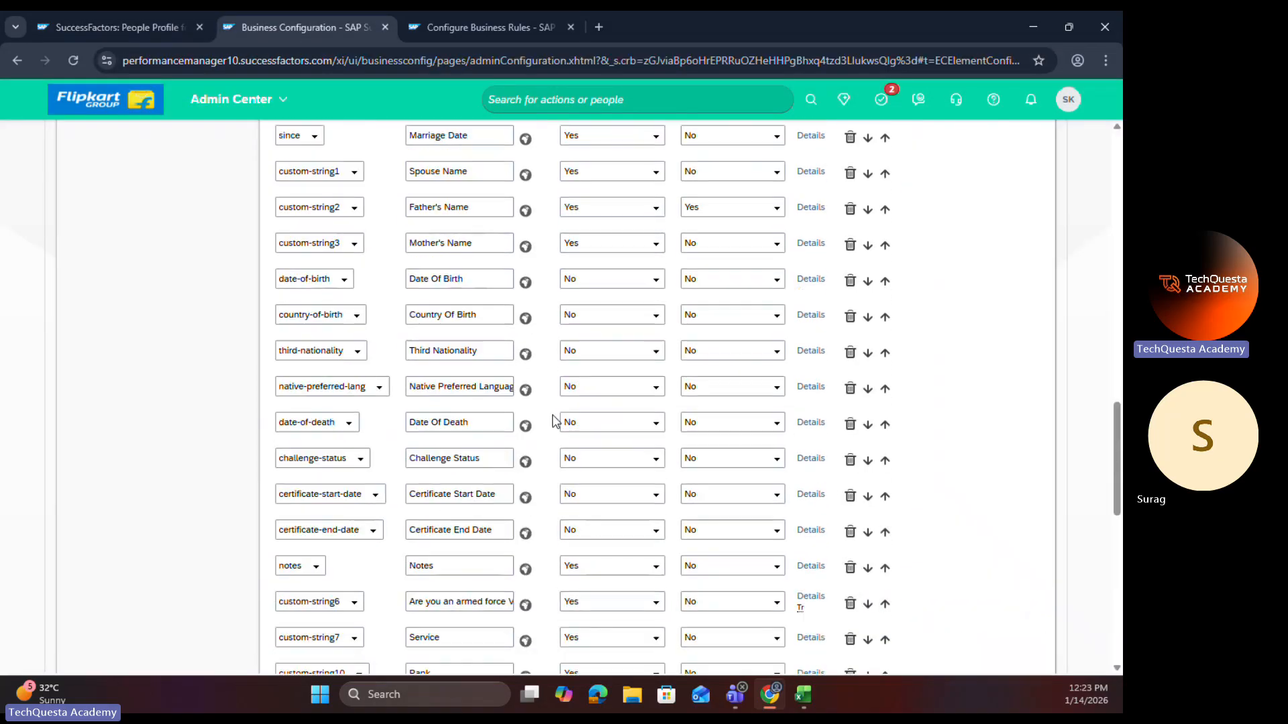
scroll(554, 421, down, 10)
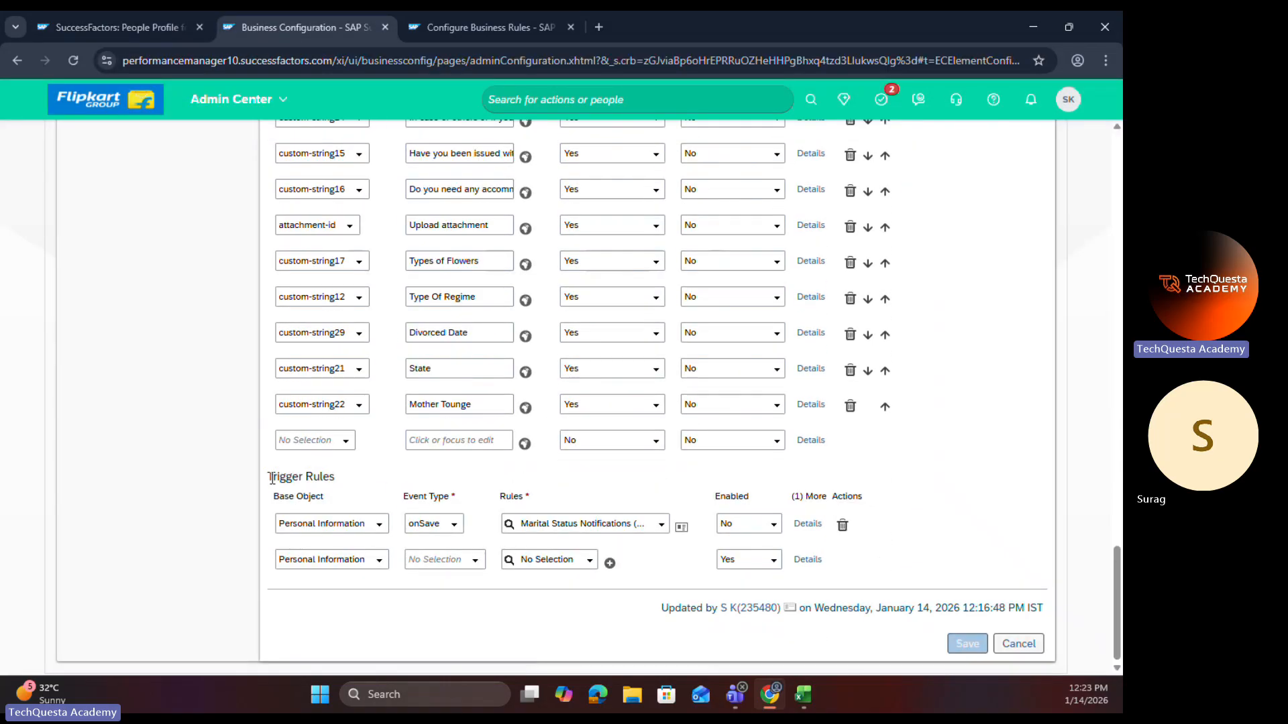
drag(271, 478, 328, 478)
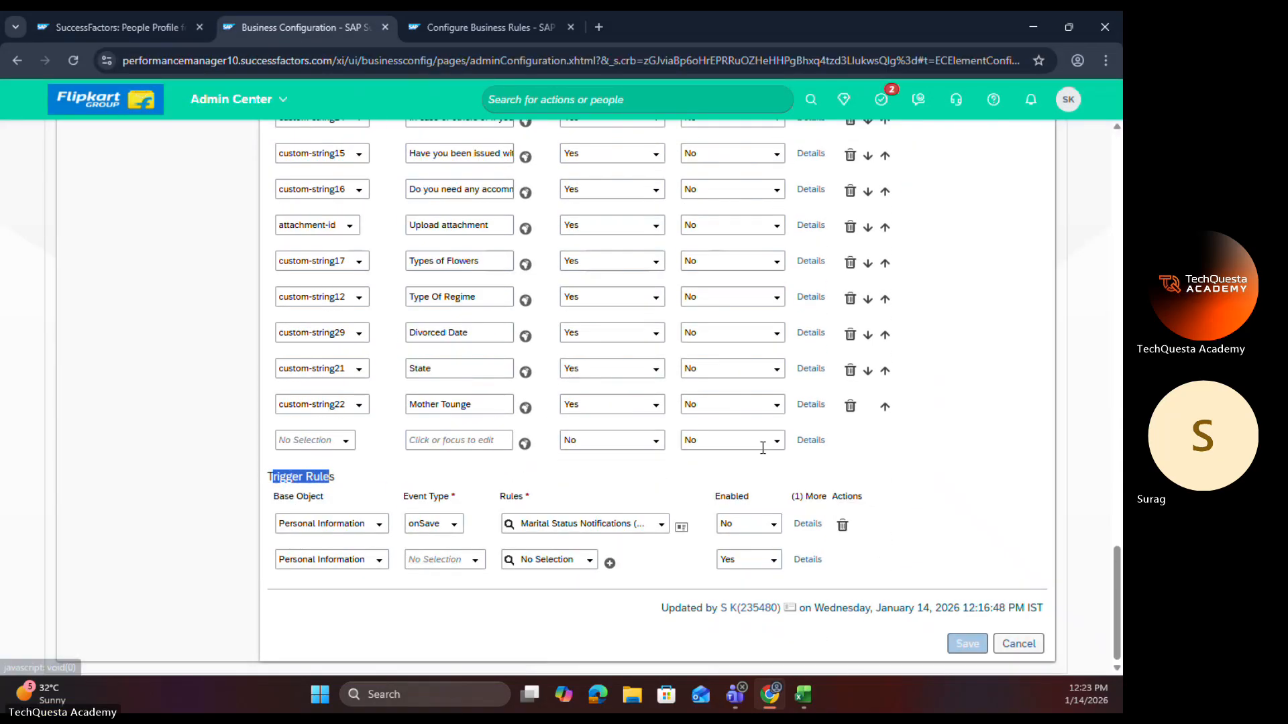
click(809, 405)
scroll(521, 456, down, 10)
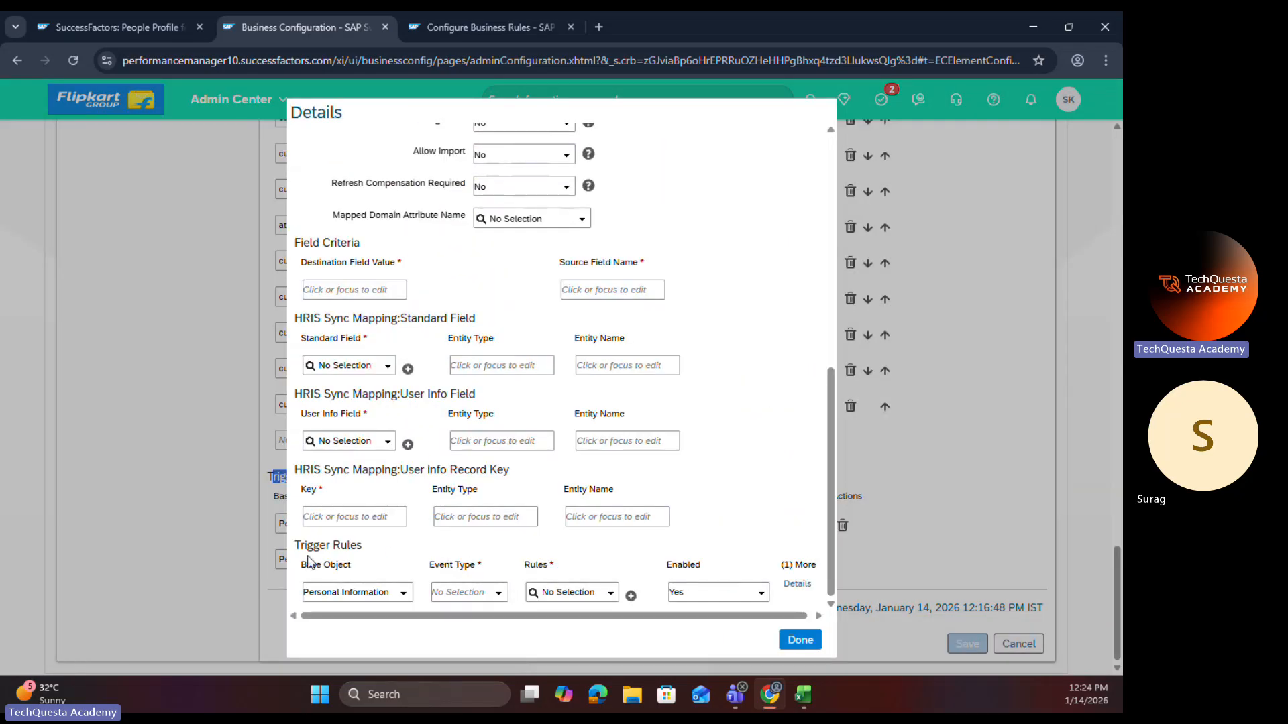
click(504, 595)
click(813, 644)
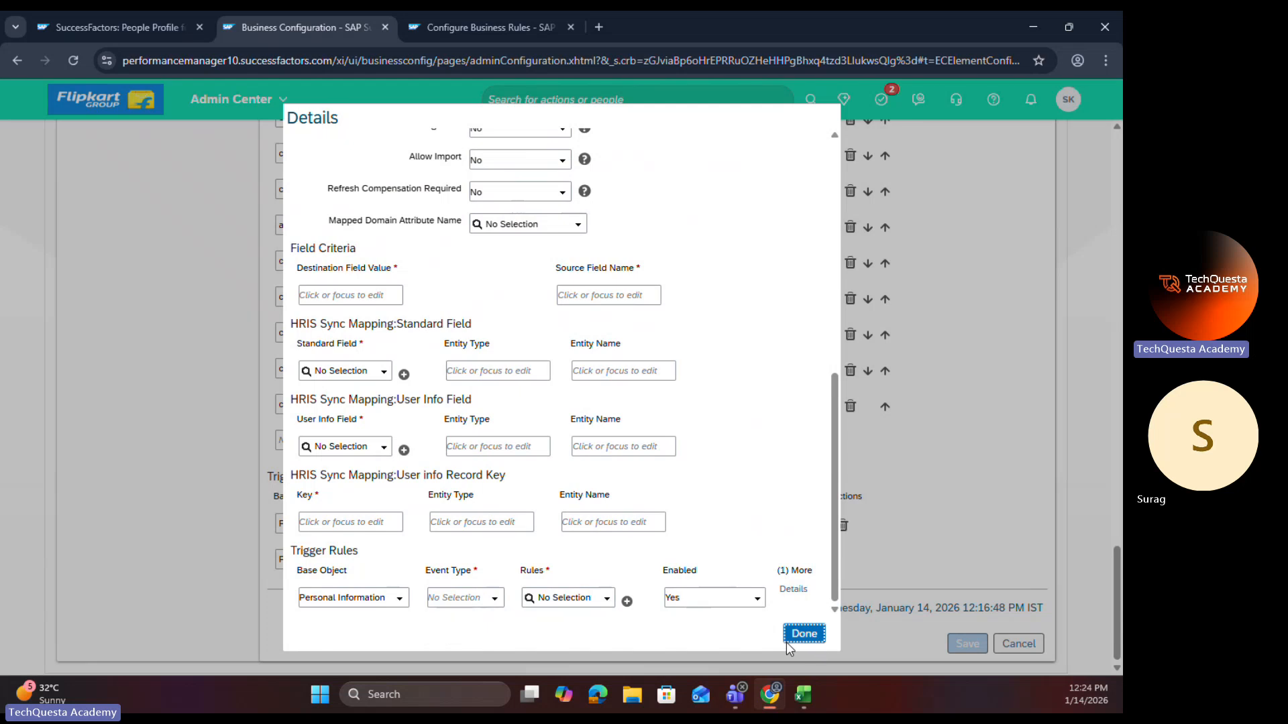
Step: Add an element-level trigger rule with base object Personal Information Model, event type onView and rule Marriage Date OnView Rule
click(475, 560)
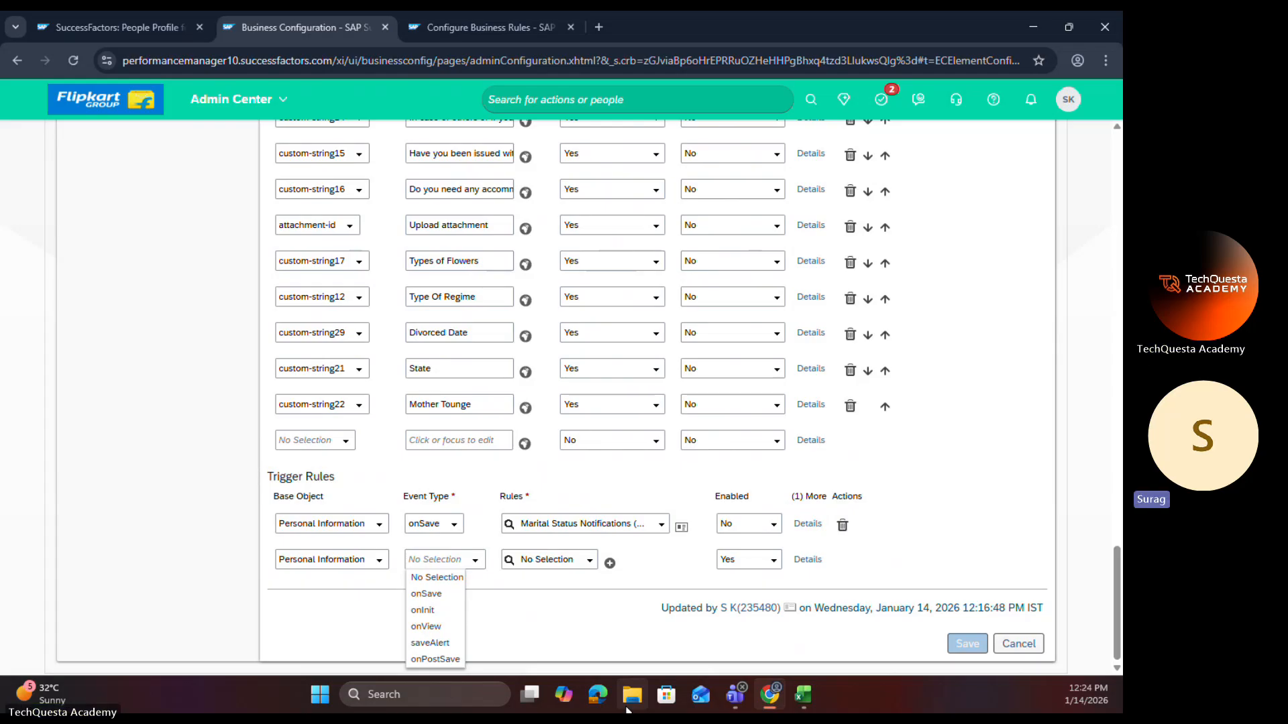
click(380, 560)
click(366, 593)
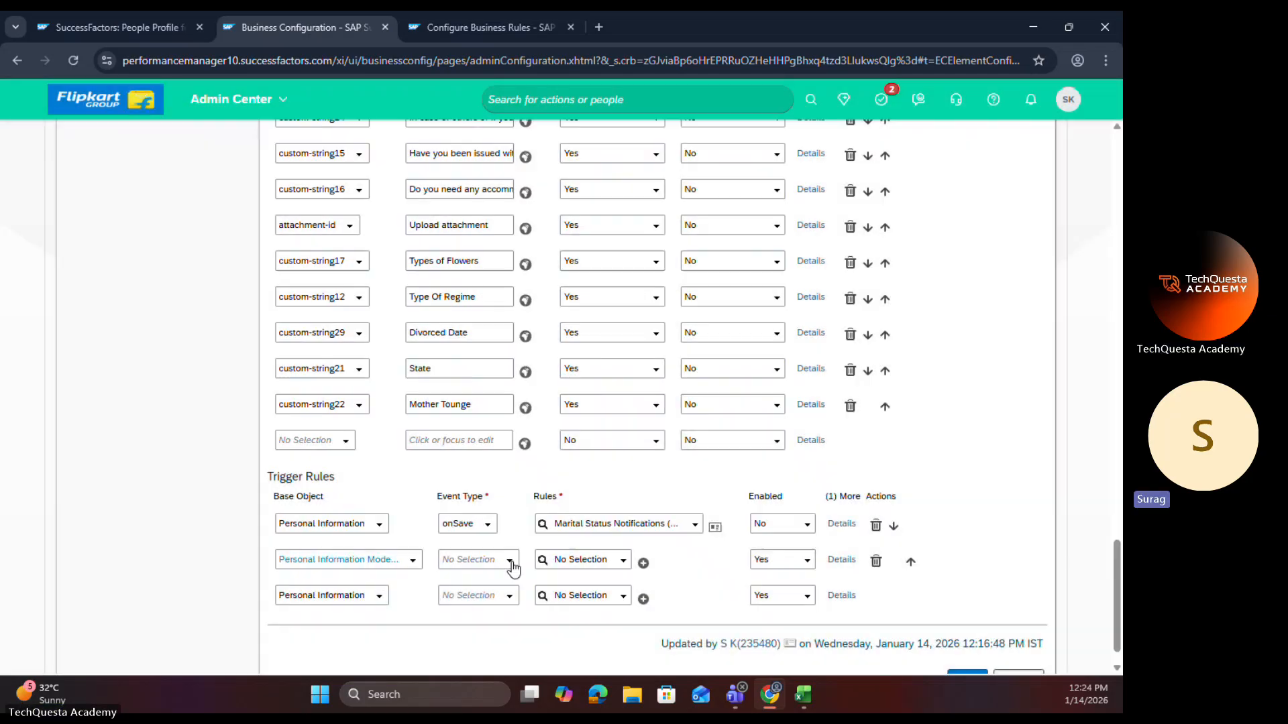
click(511, 562)
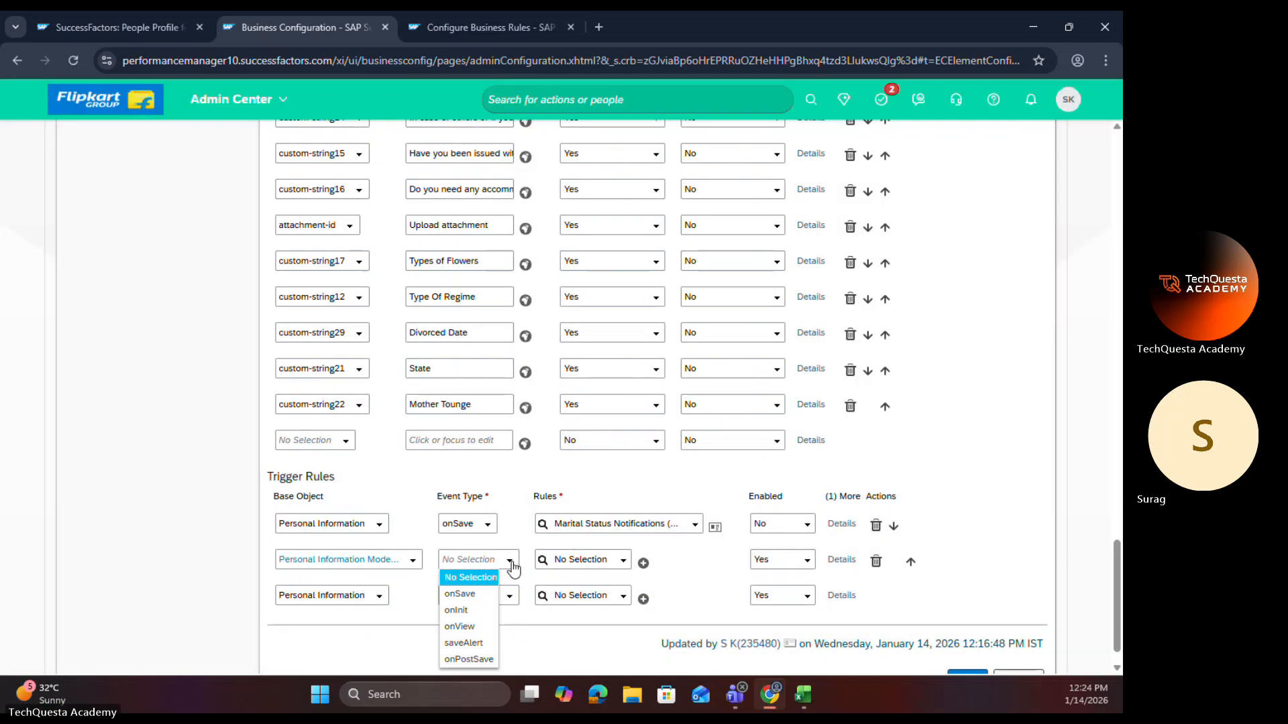
click(470, 627)
click(593, 563)
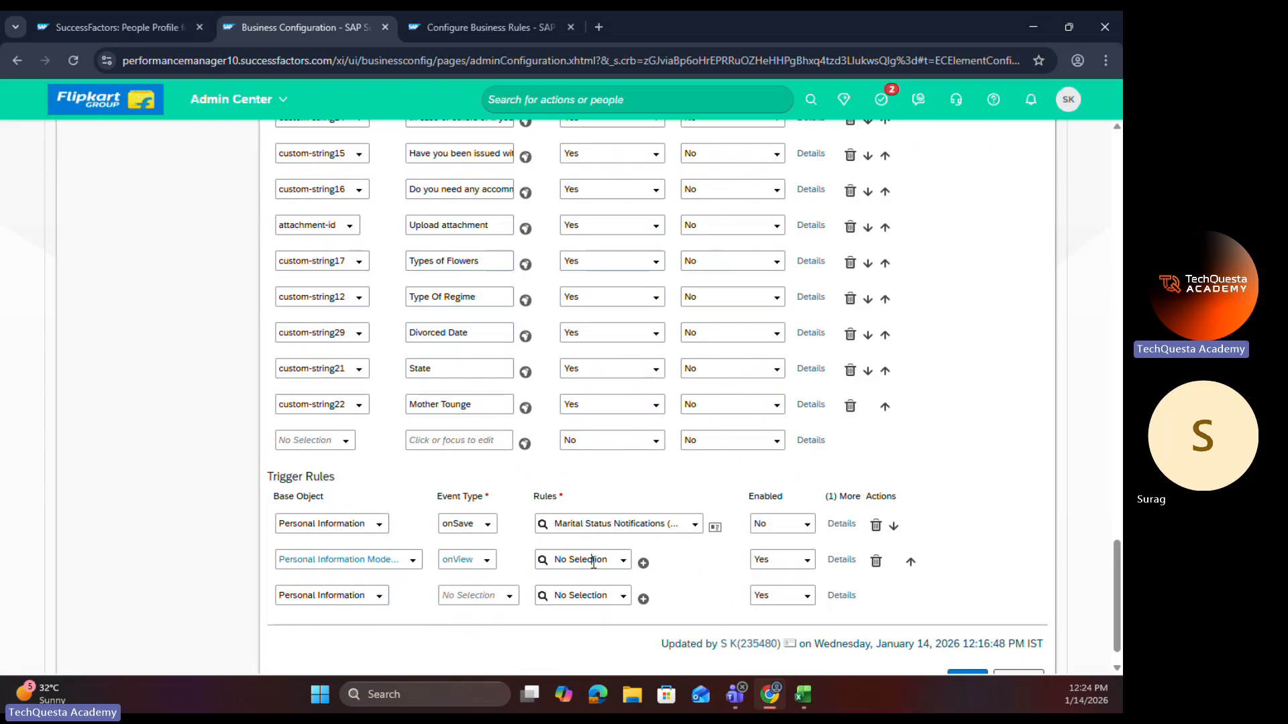
text(OnView_Rule)
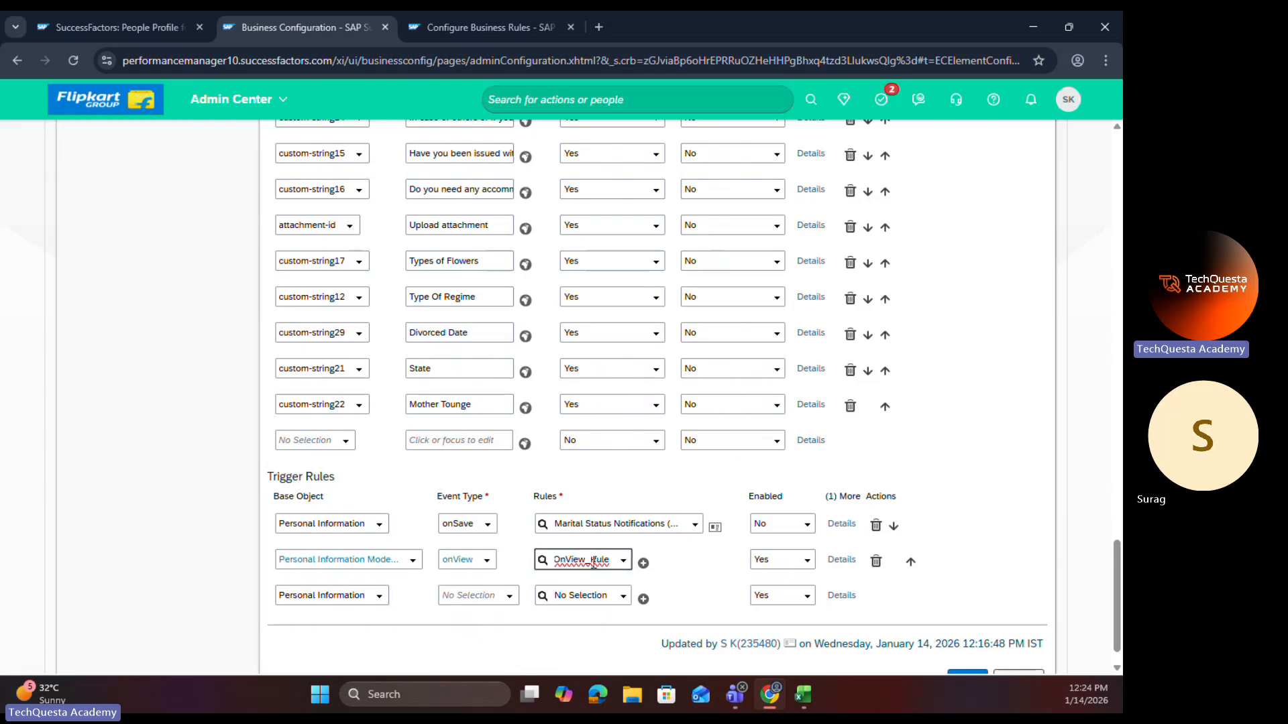
click(593, 588)
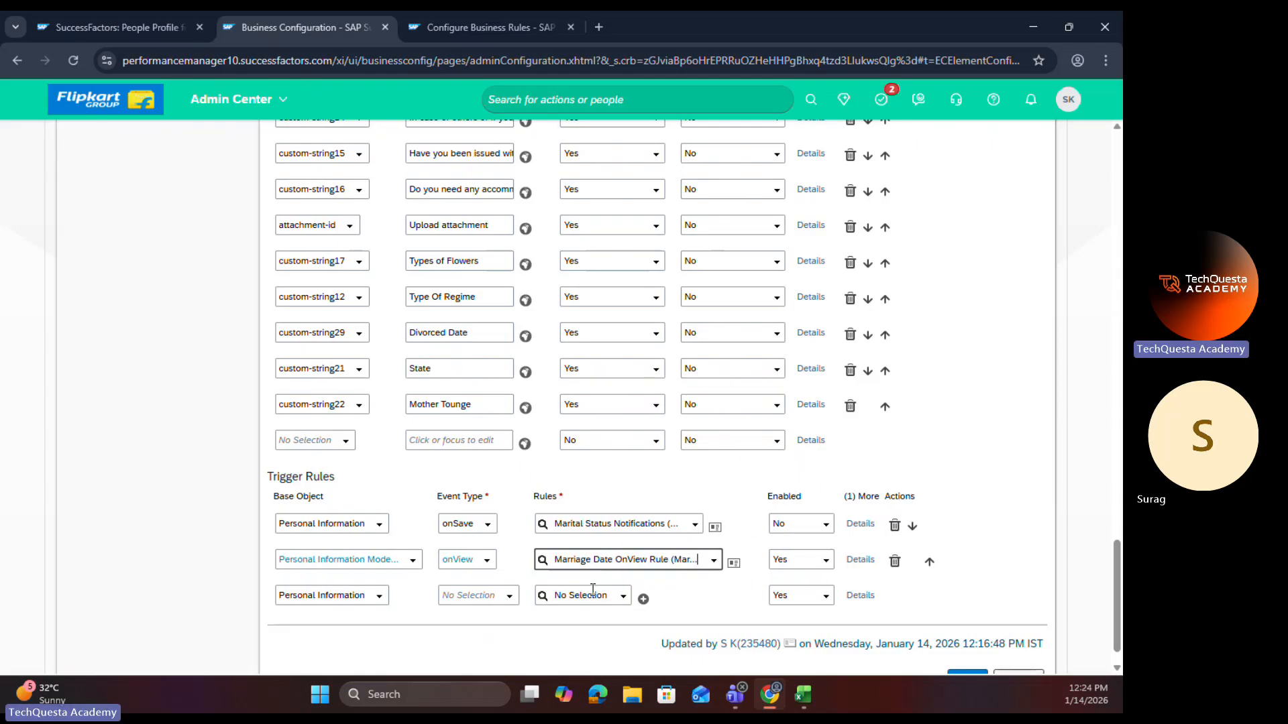
Step: Try to add an onInit trigger rule for Personal Information Model using the Marriage Date OnView Rule, and delete that row
click(509, 596)
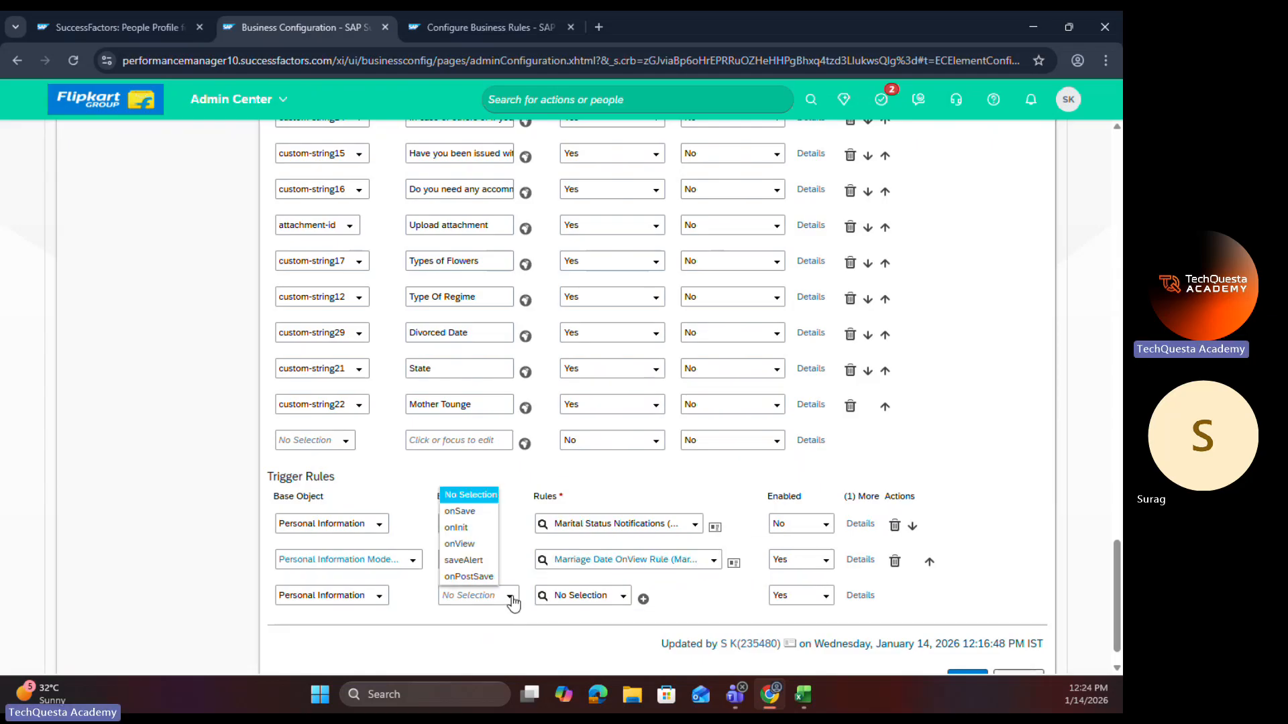
click(462, 528)
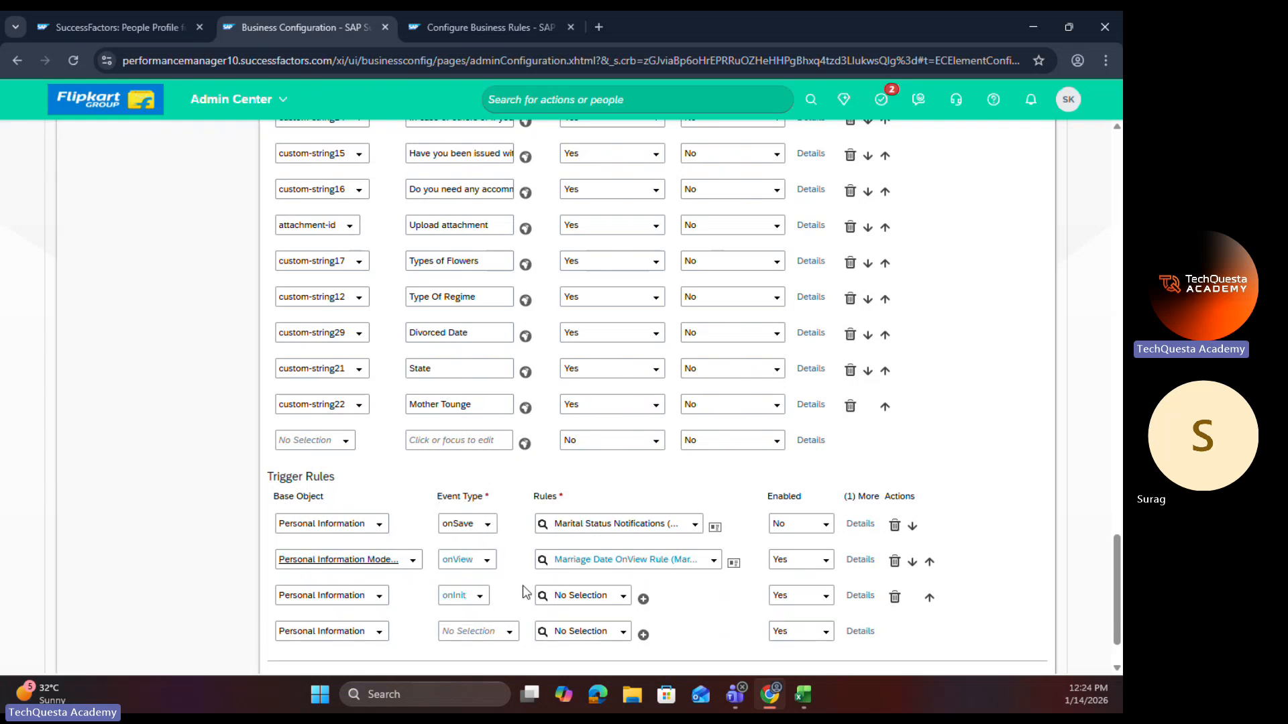
click(561, 596)
text(OnView_Rule)
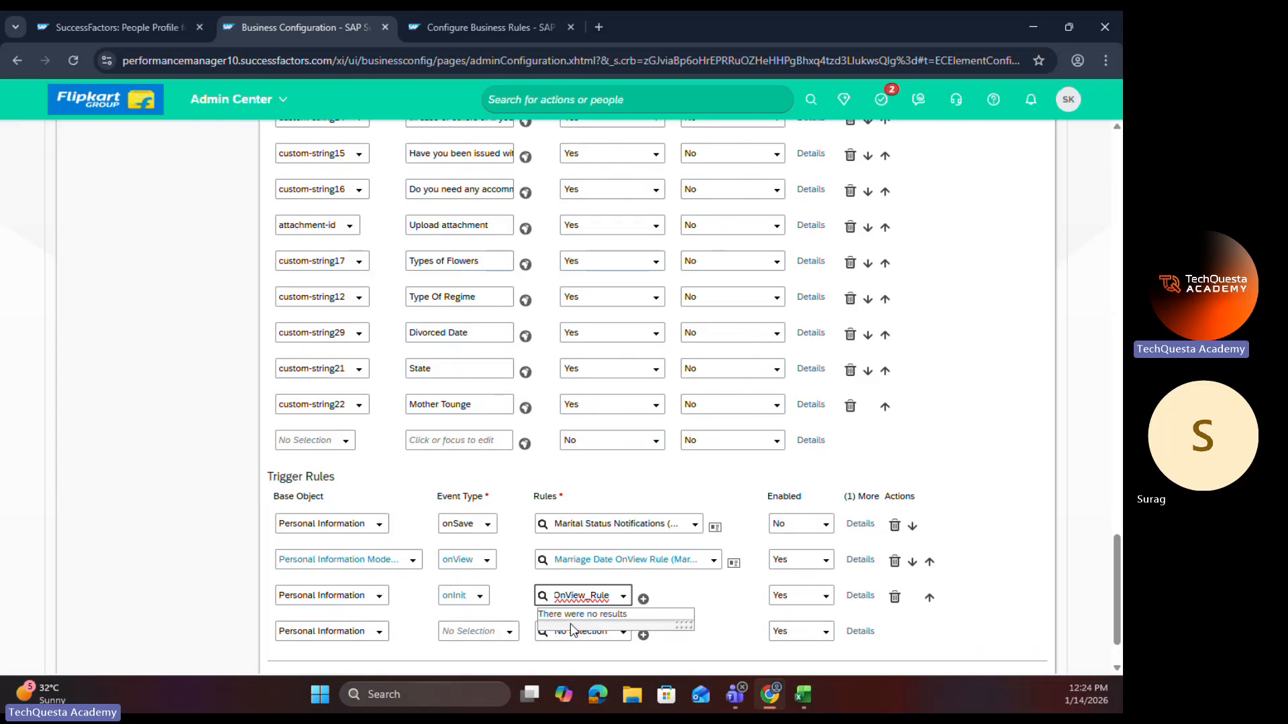
click(375, 596)
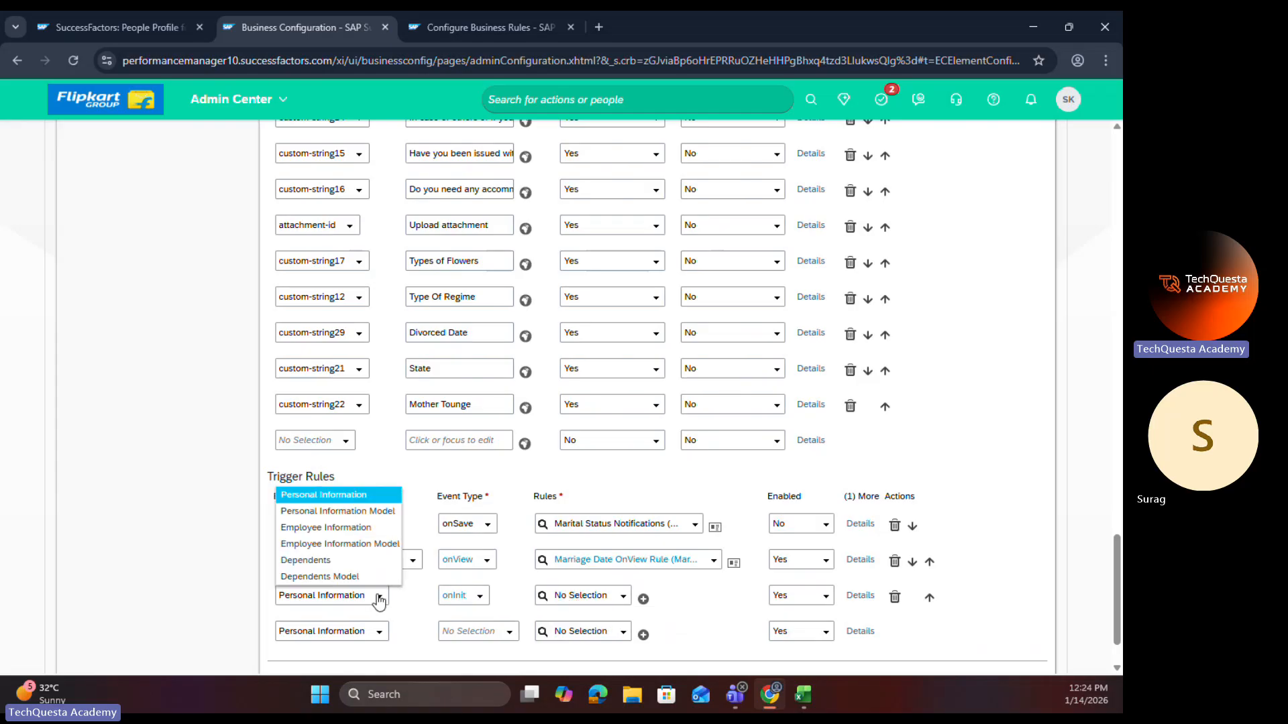
click(337, 511)
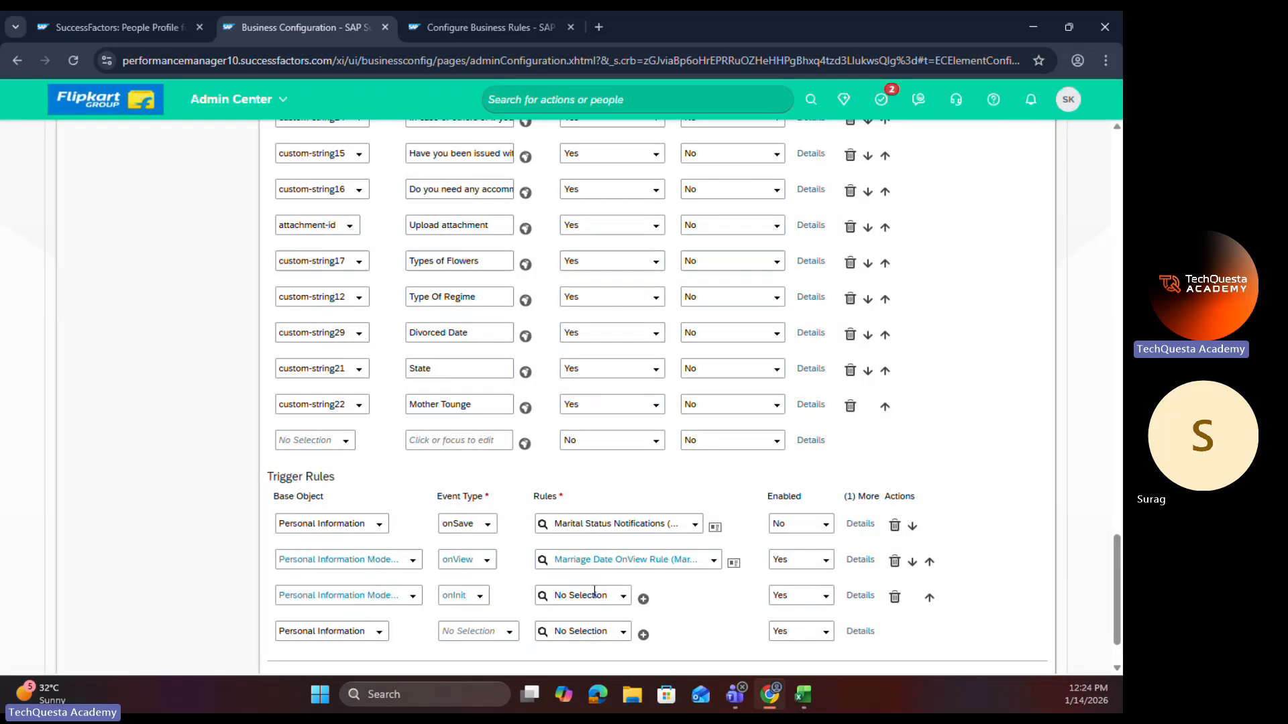
click(594, 594)
text(OnView_Rule)
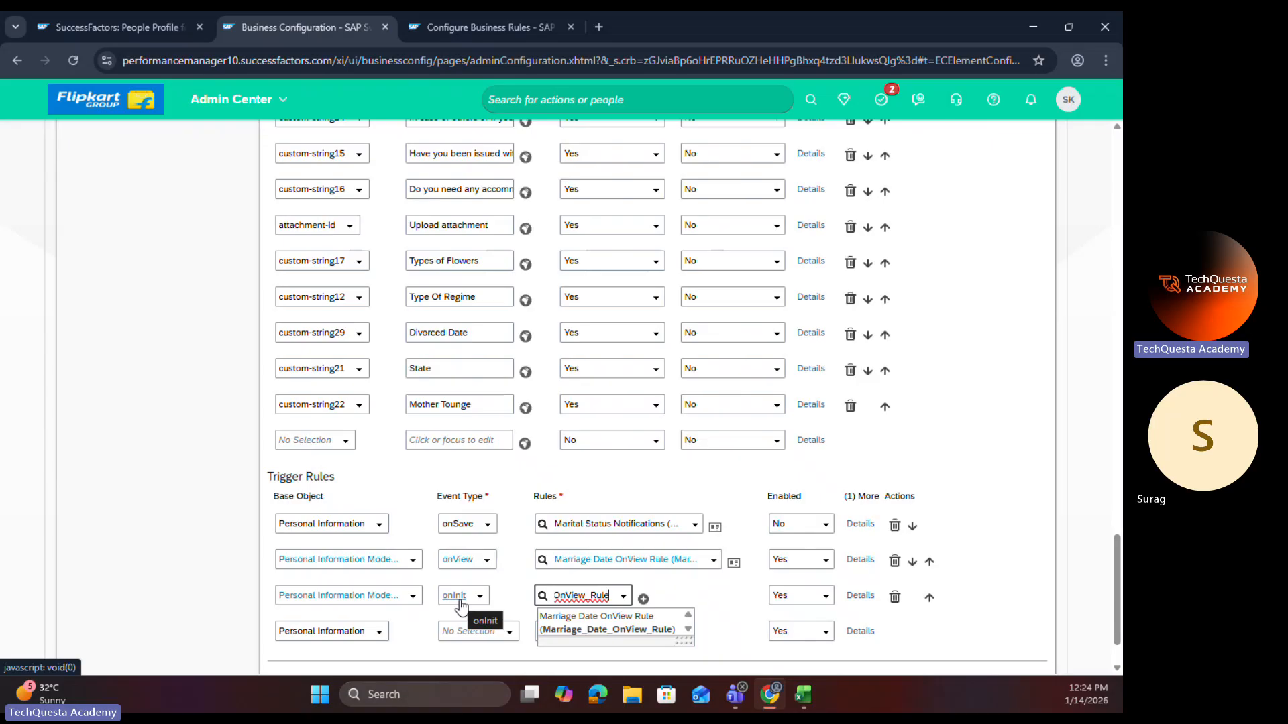
click(895, 597)
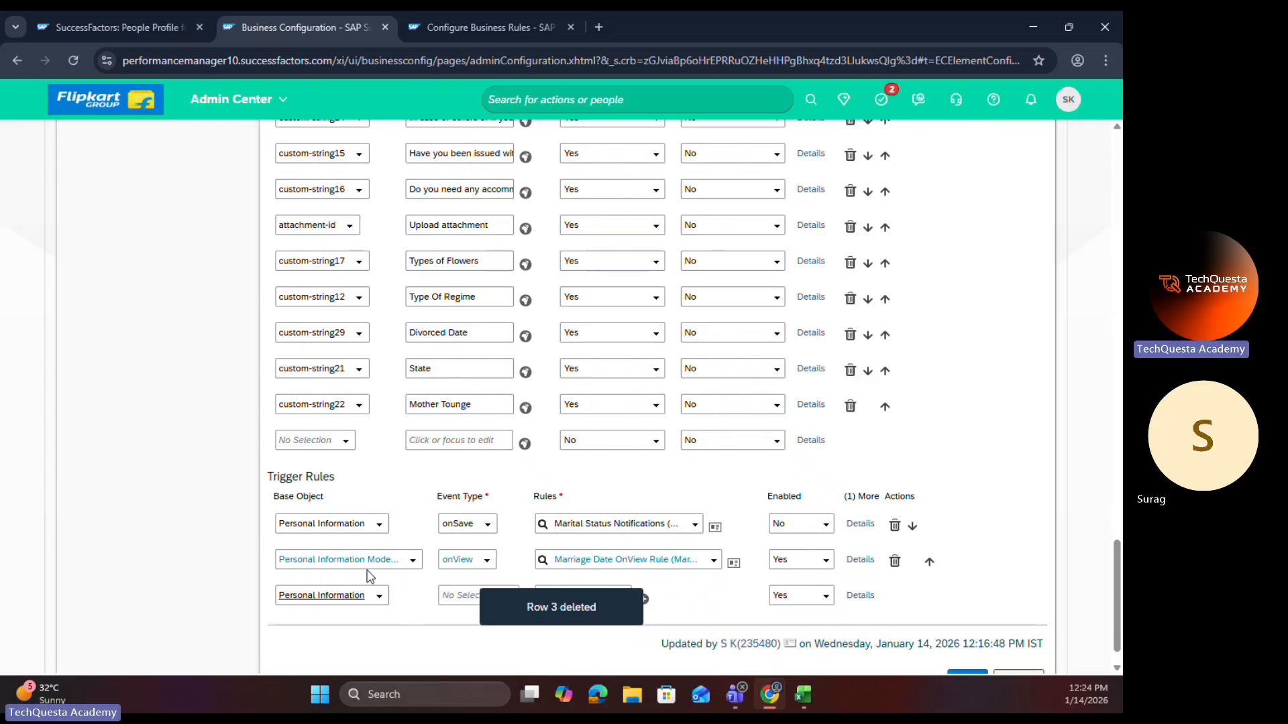
Step: Check the Marriage Date OnView Rule's scenario in Configure Business Rules, and save the personalInfo configuration
click(464, 15)
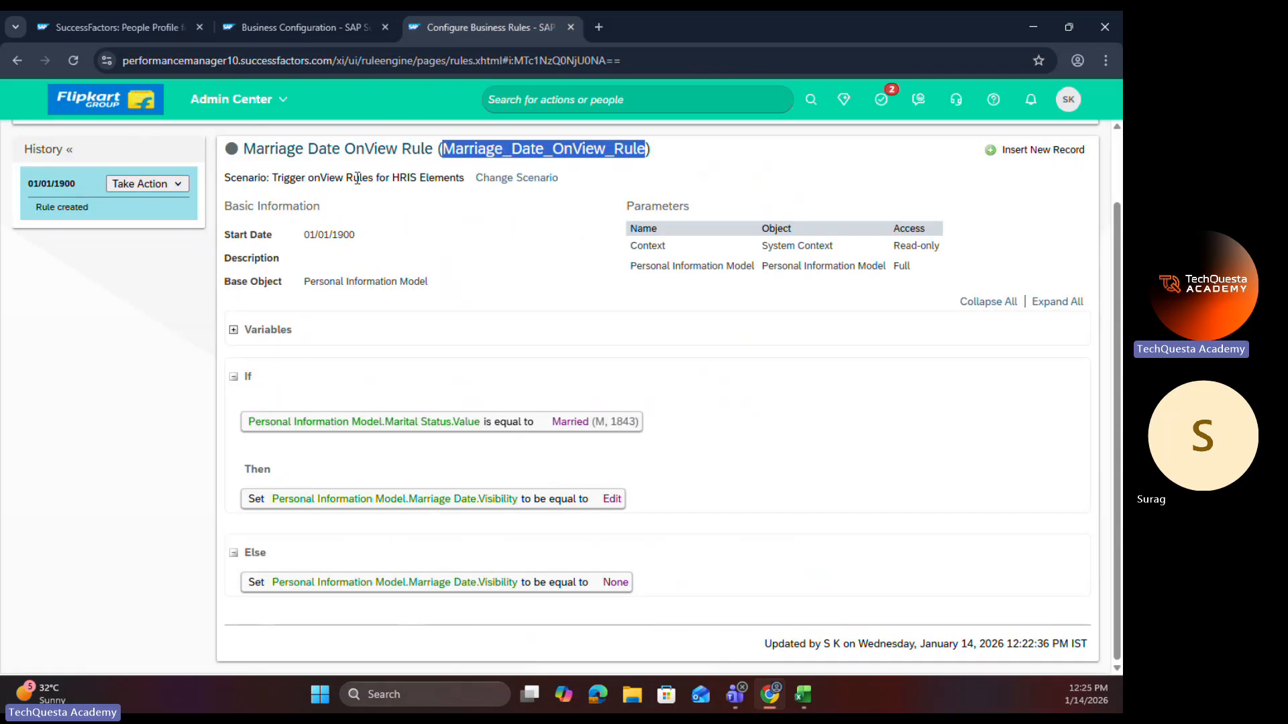
click(275, 29)
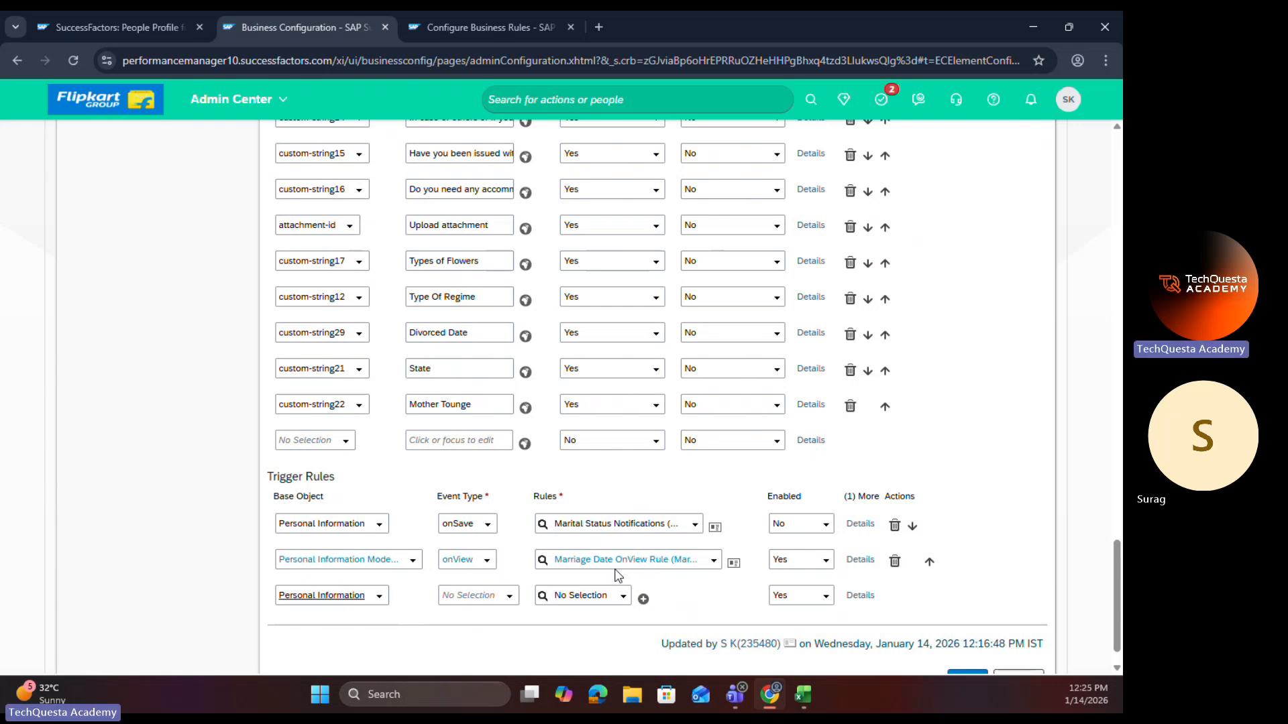
scroll(935, 603, down, 1)
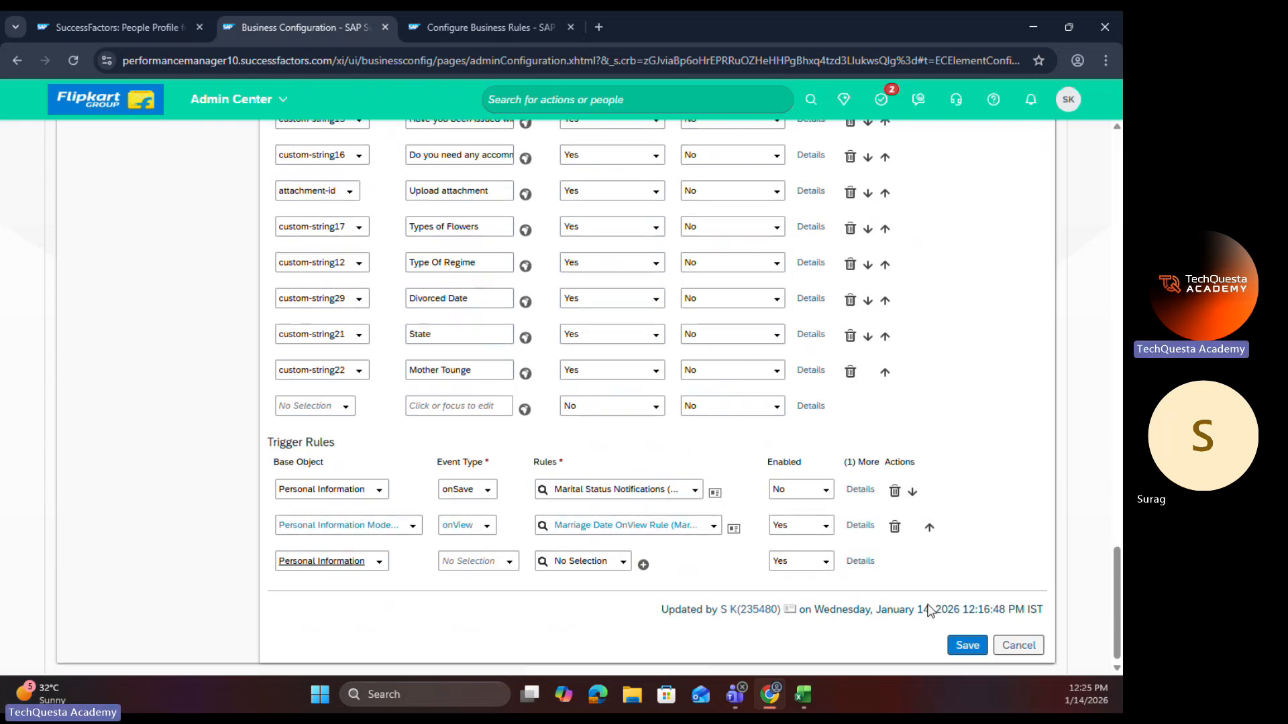
click(951, 642)
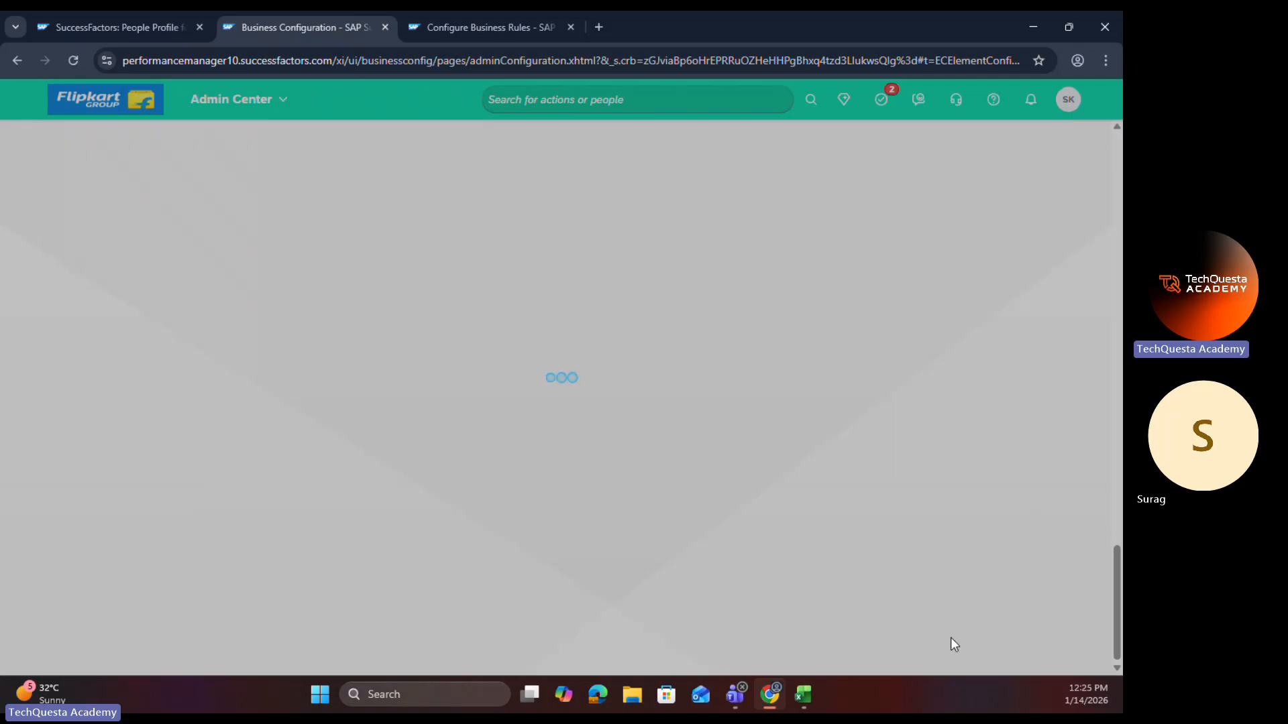
Step: Check the onChange trigger rule in the Marital Status field's details and the saved element-level Trigger Rules of personalInfo
scroll(517, 396, down, 9)
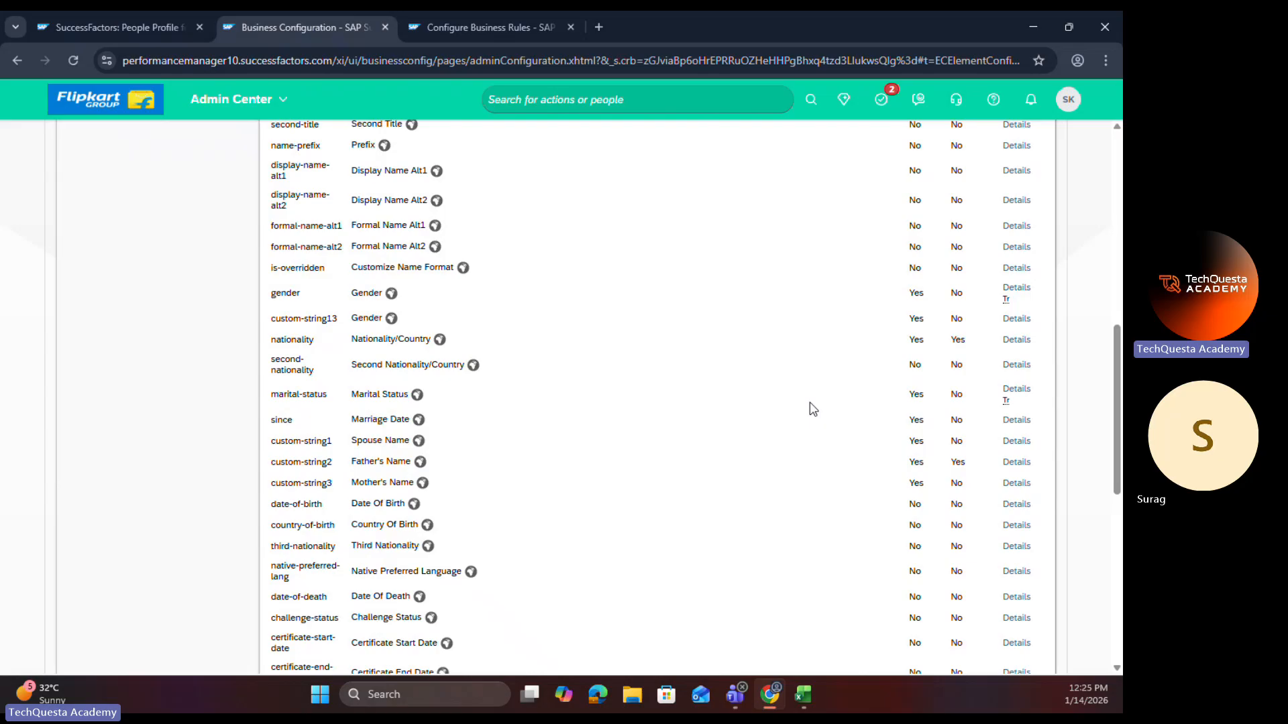
click(1016, 389)
scroll(572, 485, down, 3)
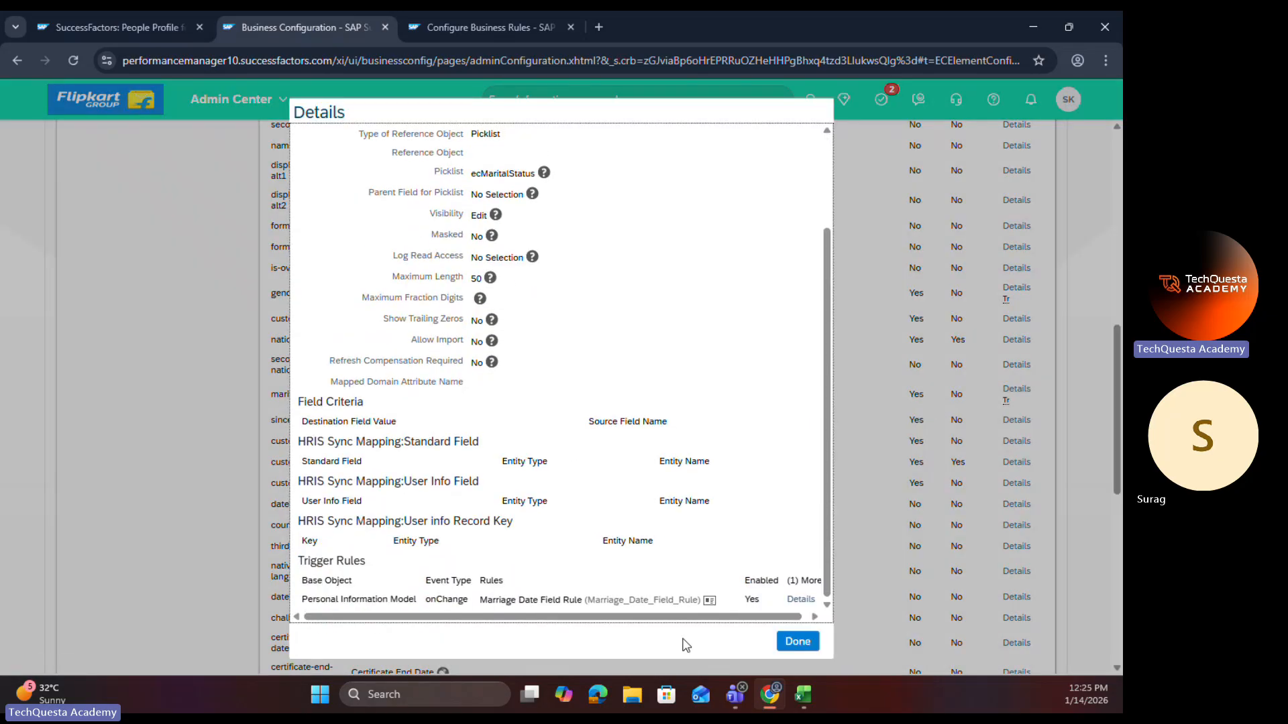
click(808, 641)
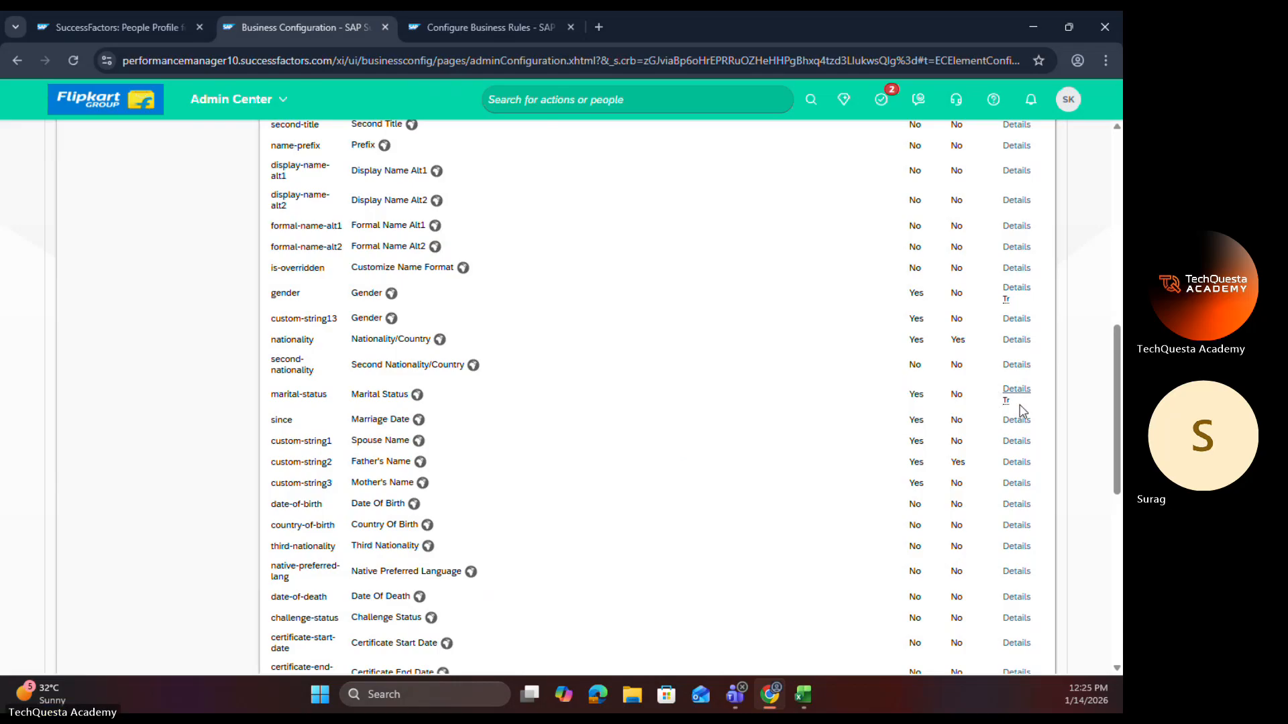
mouse_move(1005, 410)
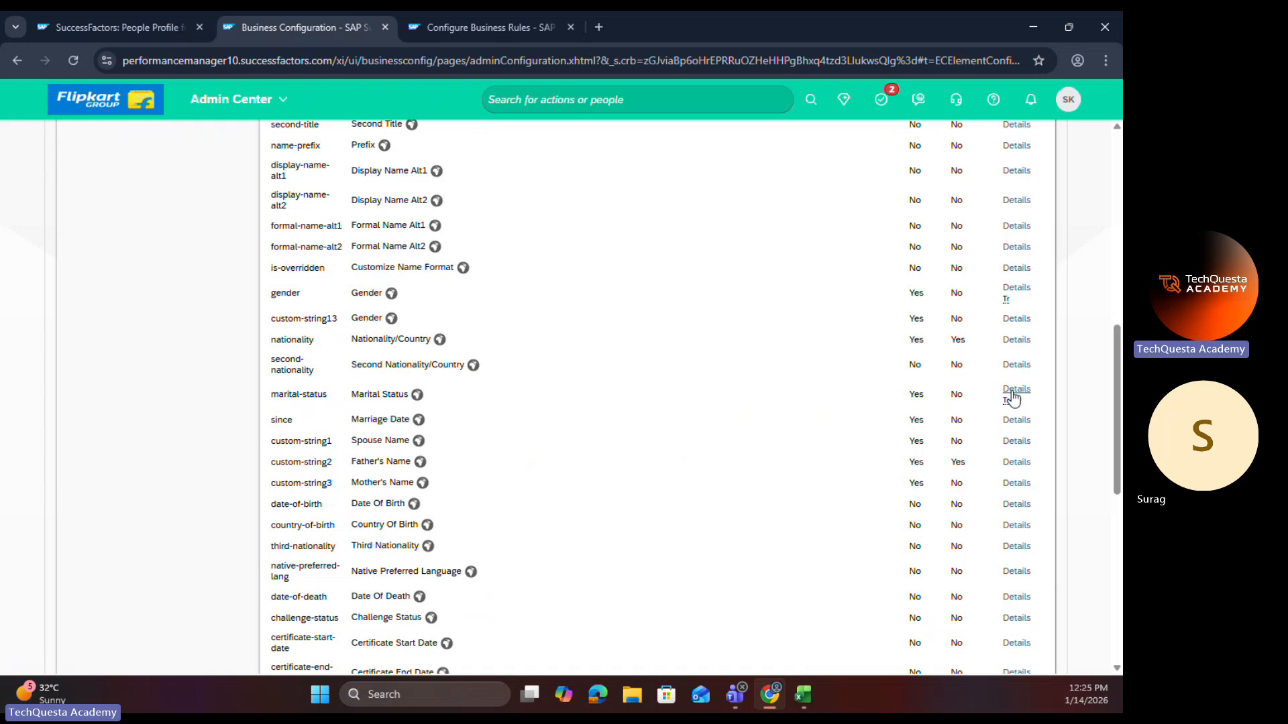
scroll(658, 465, down, 8)
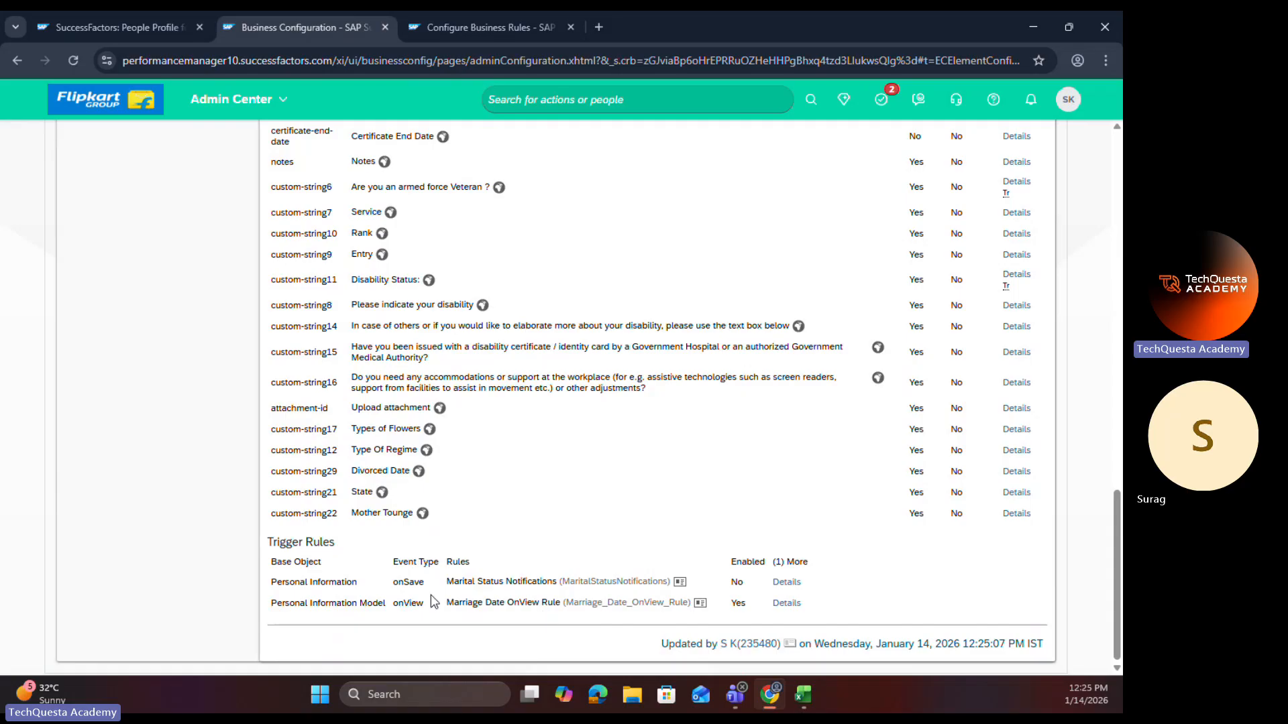
Step: Reload the employee's profile and compare the Marriage Date field in the Jan 01, 2026 and Jan 01, 2025 Personal Information history records
click(115, 29)
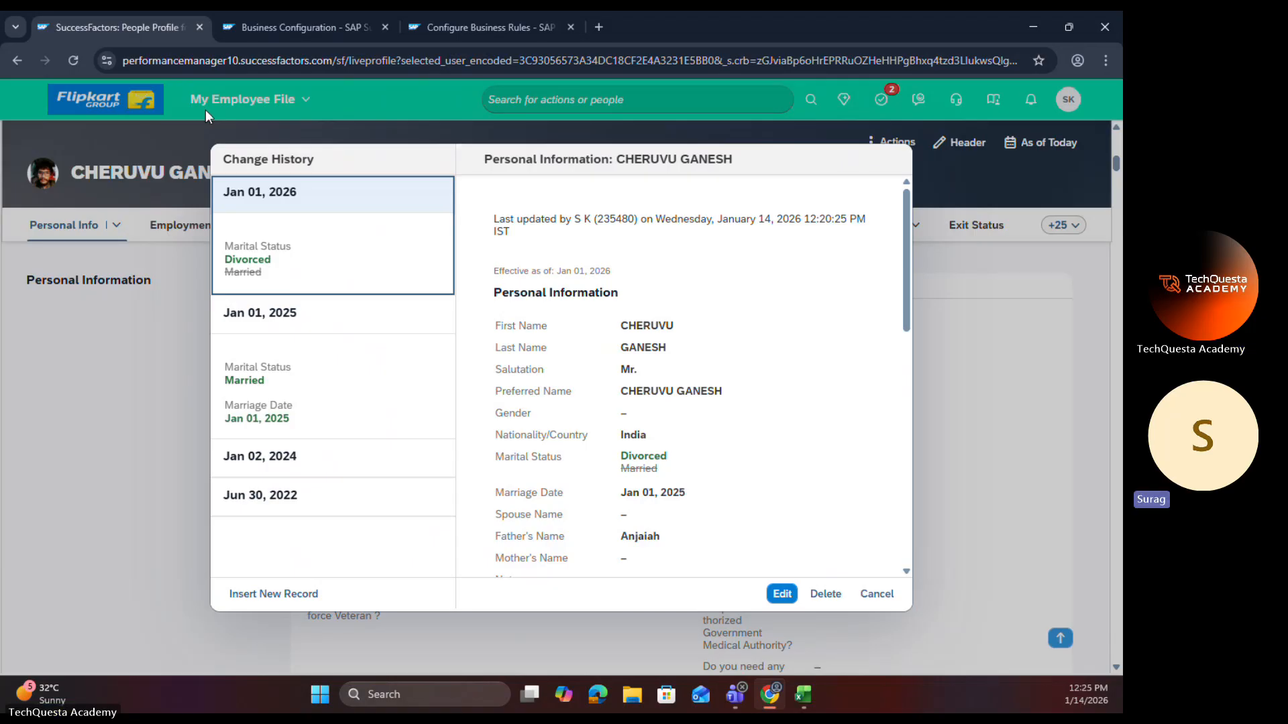
click(73, 60)
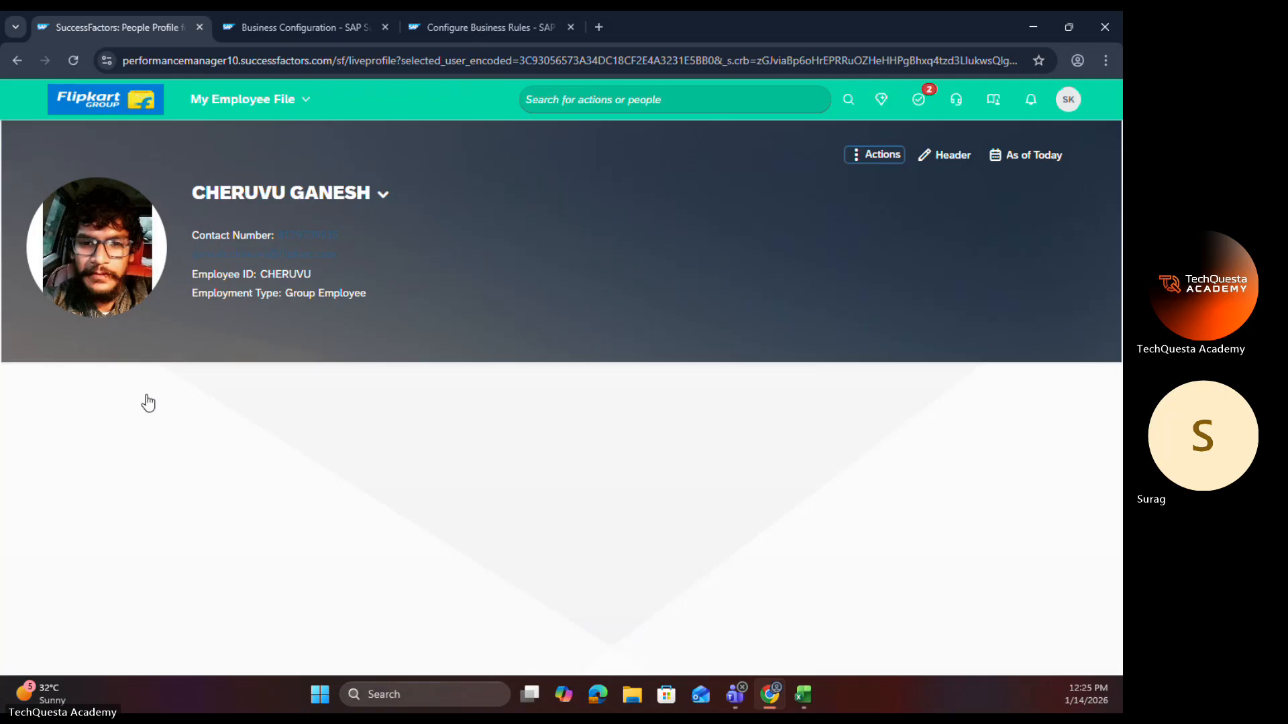
click(116, 387)
click(100, 520)
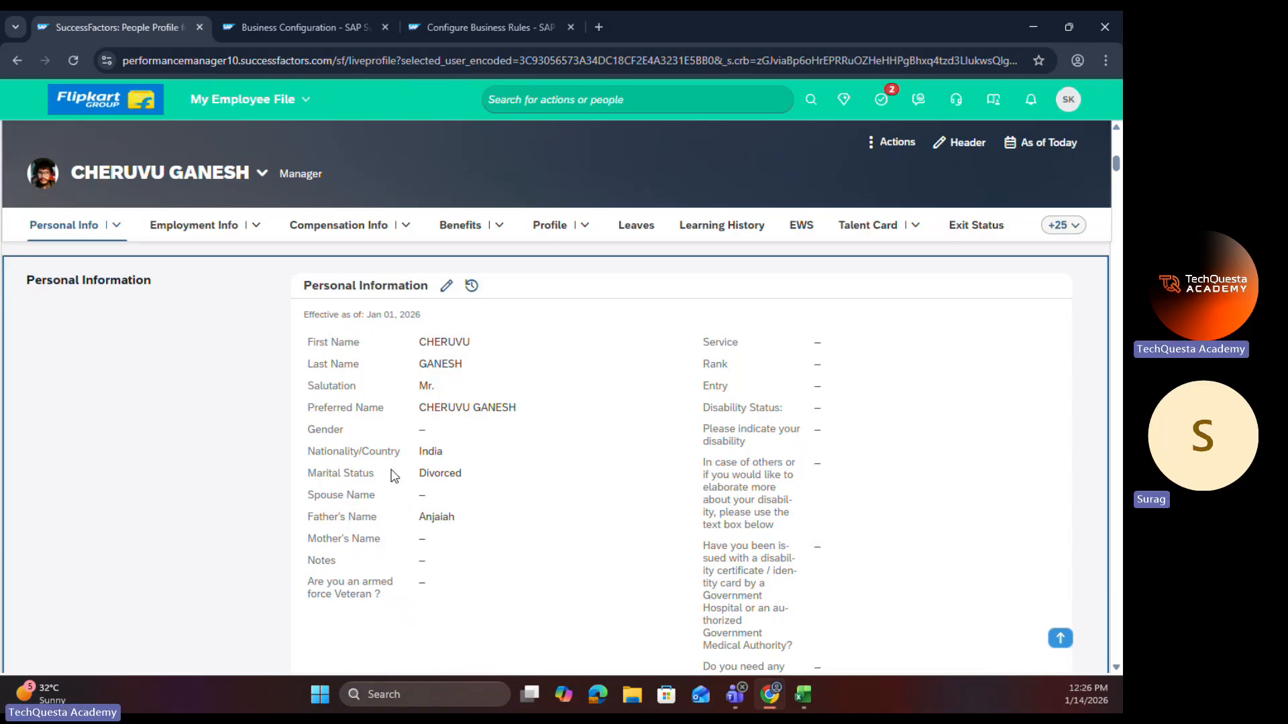
click(471, 285)
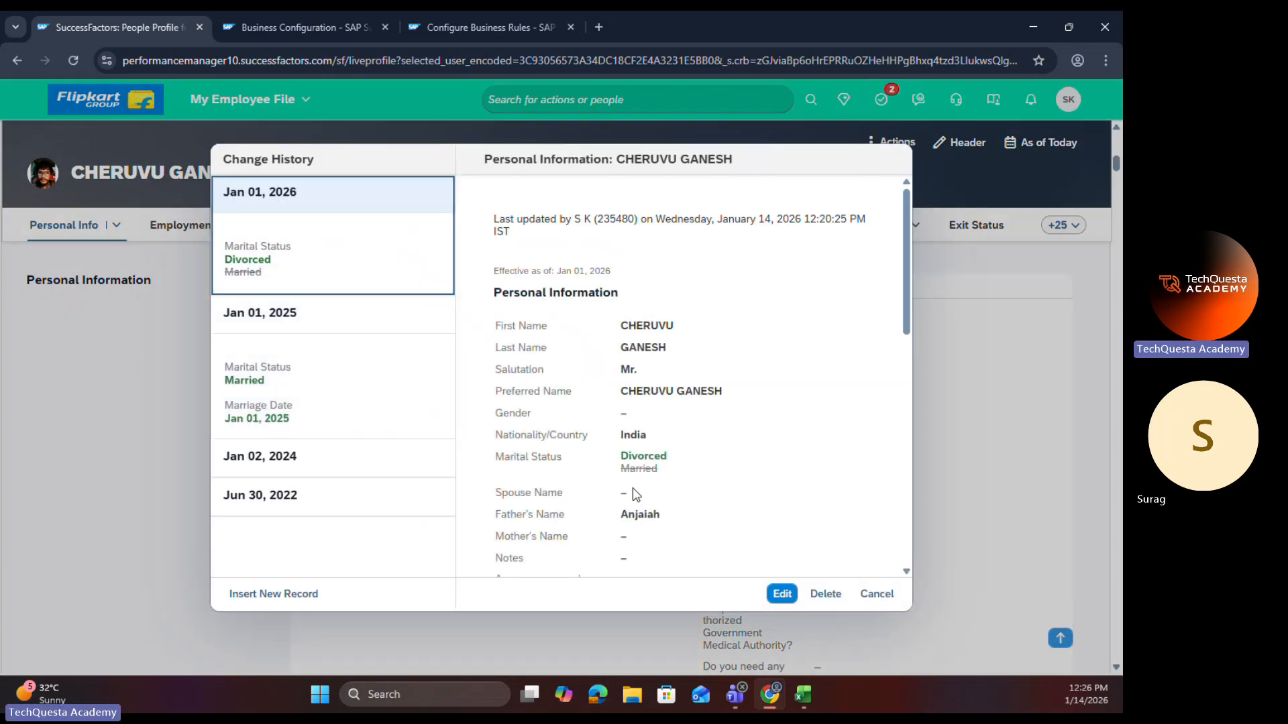
click(307, 364)
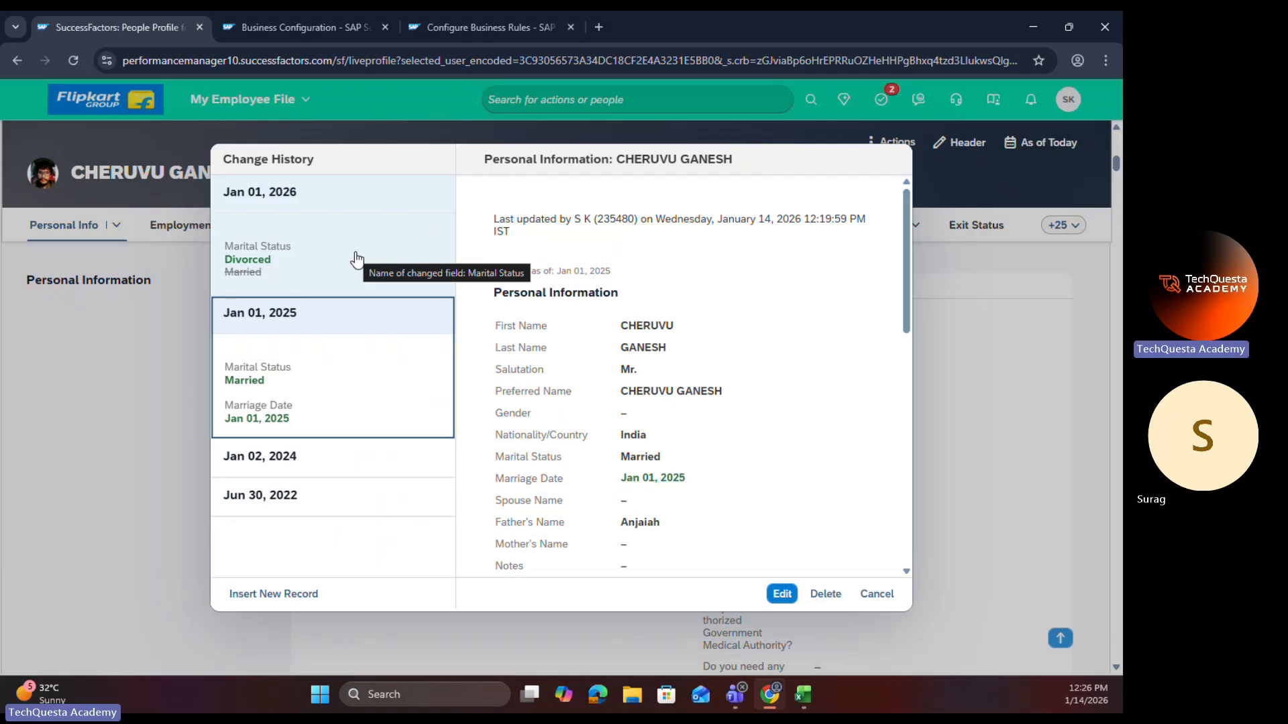
Step: Switch to the Excel notes and review the OnChange and OnView entries in cells N199 and N201
key(alt+Tab)
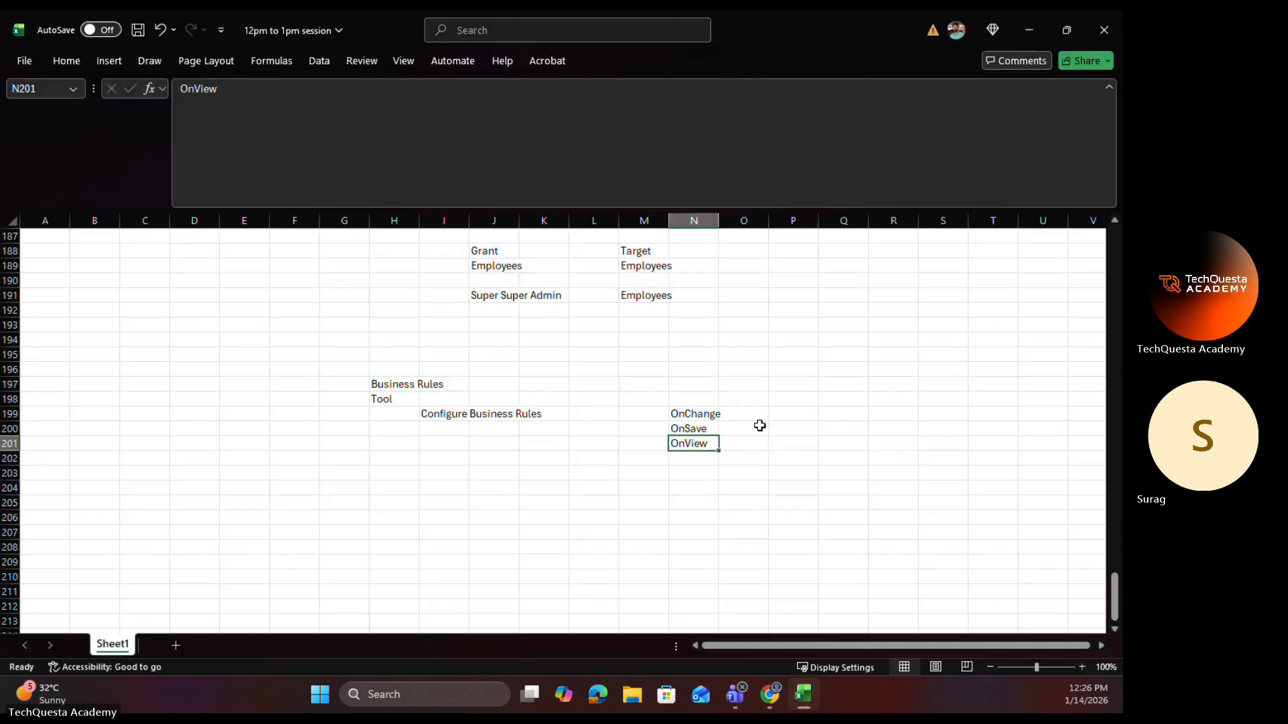
click(714, 414)
click(709, 445)
click(690, 413)
click(694, 444)
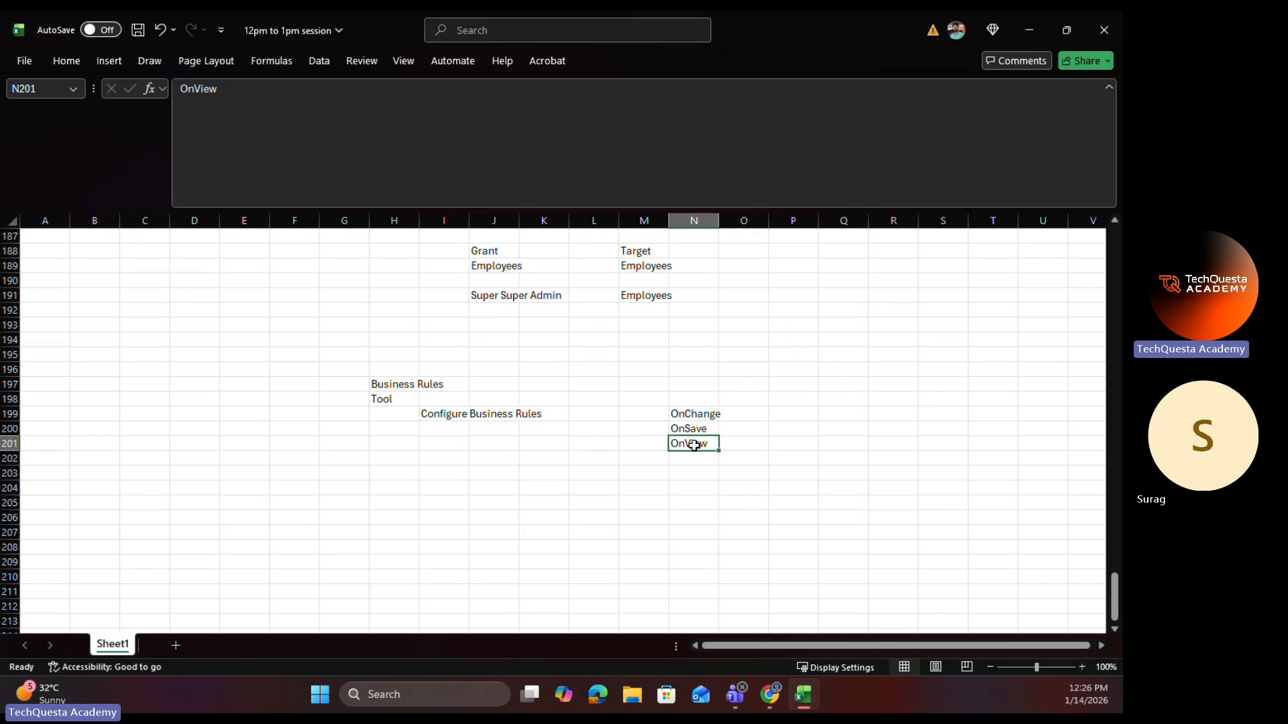
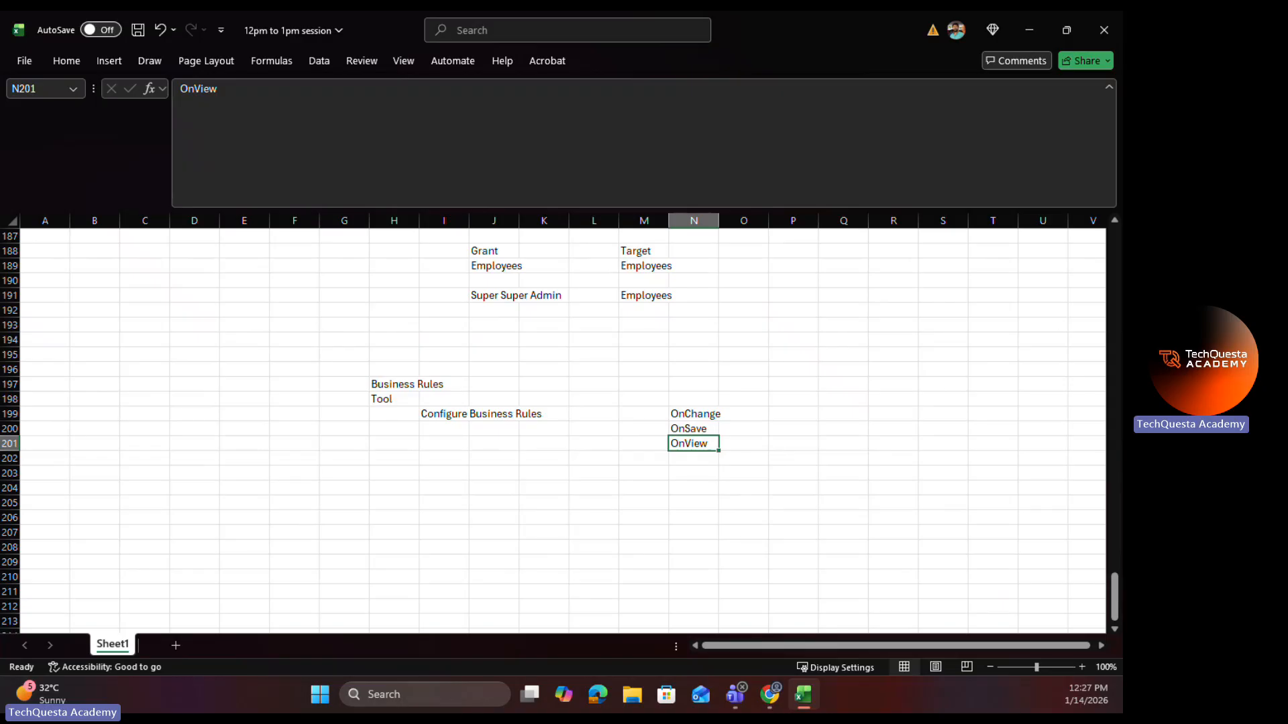
Step: Review the Business Rules entry in cell H197 of the notes, and switch to the personalInfo element in Business Configuration
key(alt+Tab)
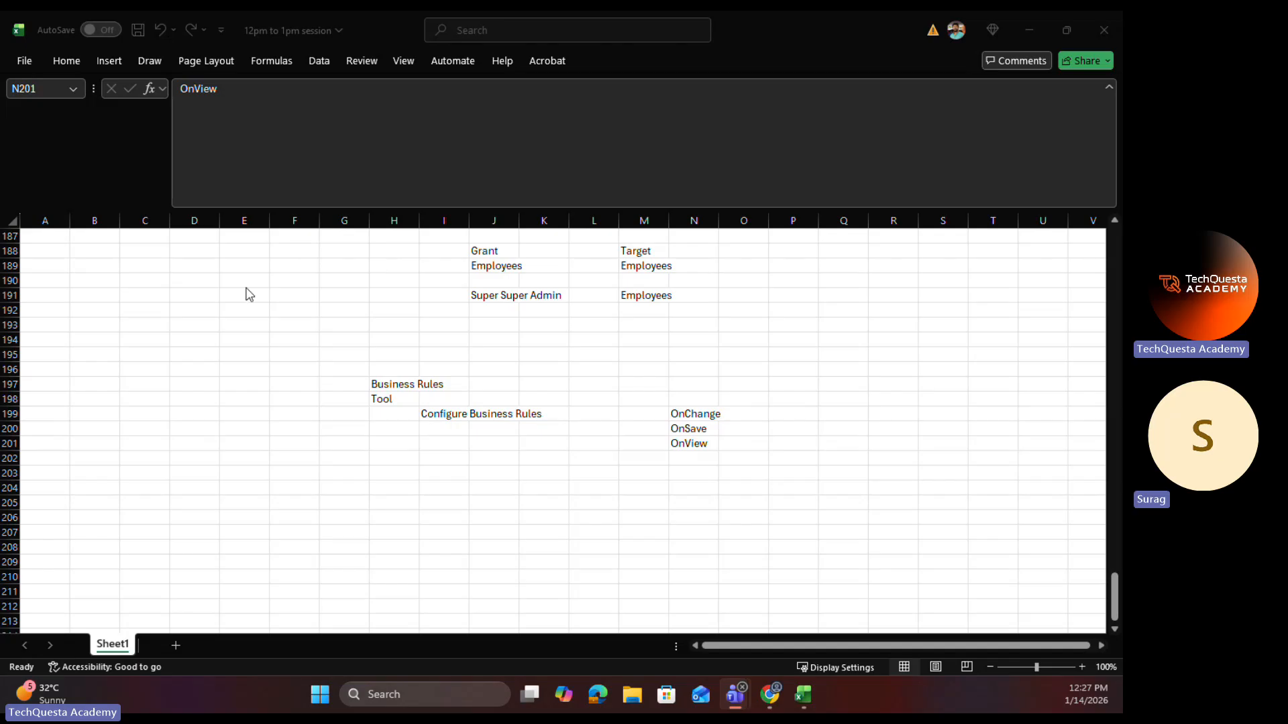
click(540, 485)
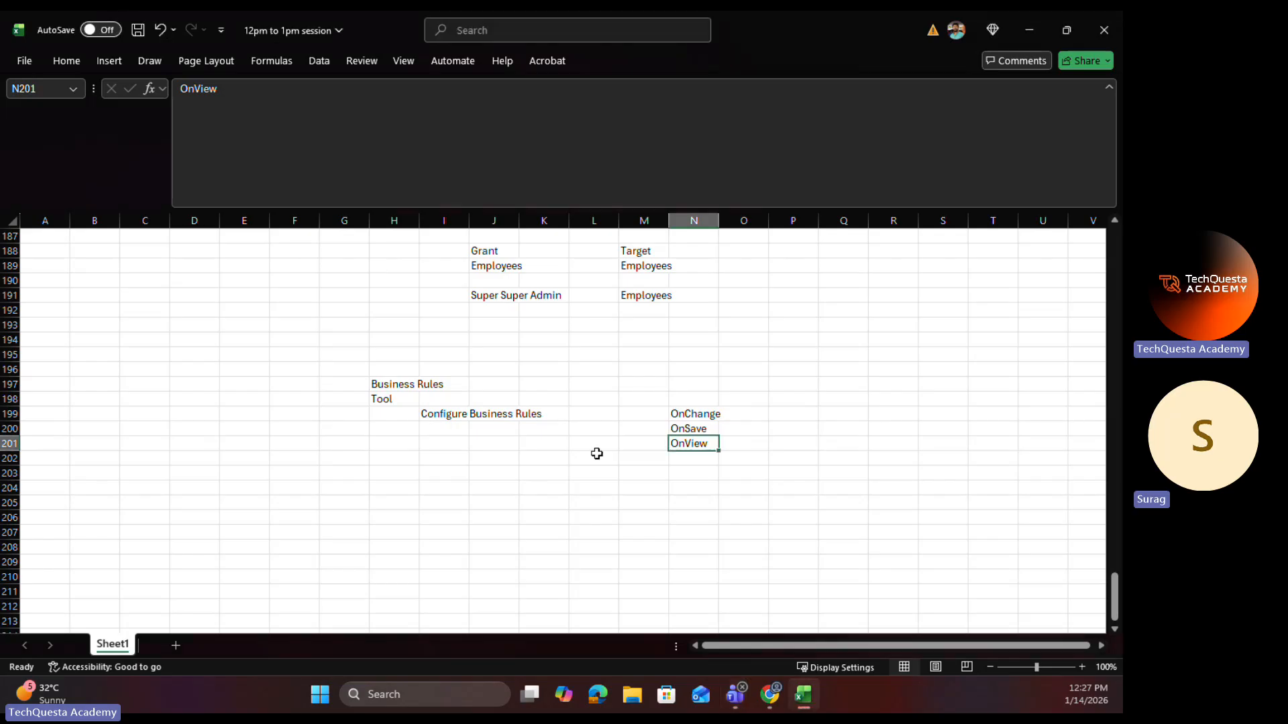
click(642, 400)
click(414, 388)
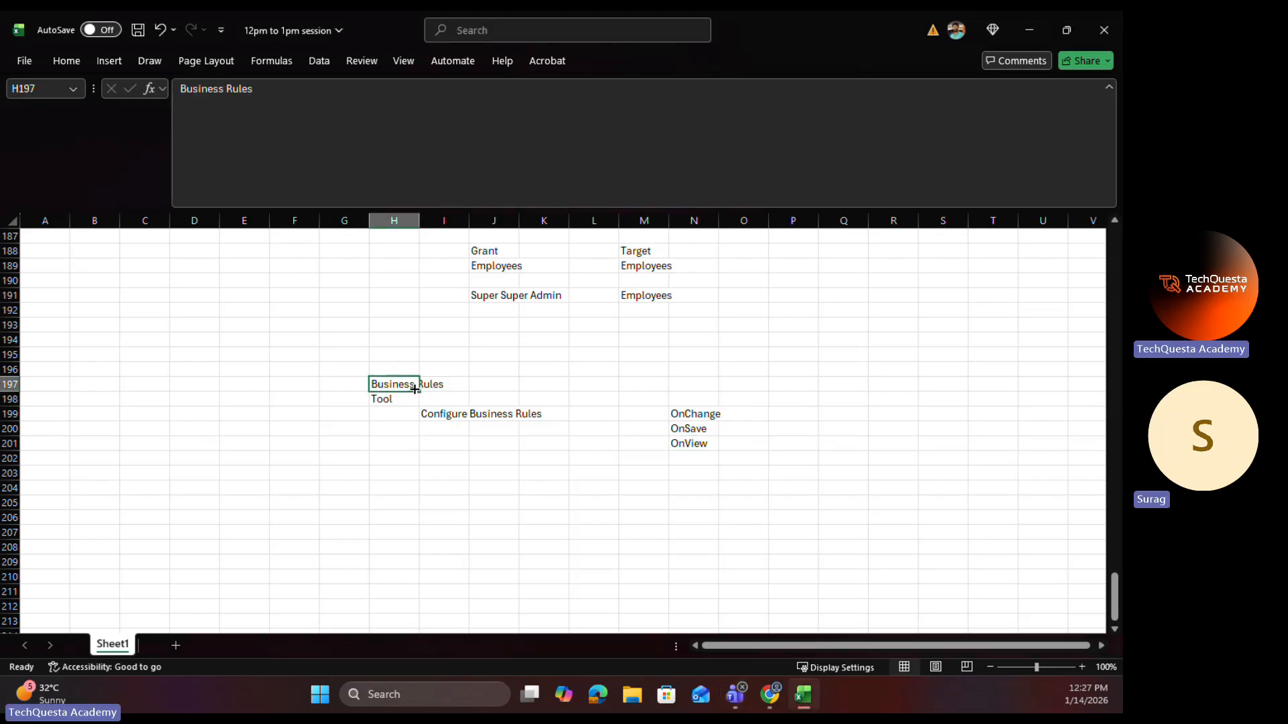
click(1027, 28)
click(292, 30)
scroll(197, 224, up, 15)
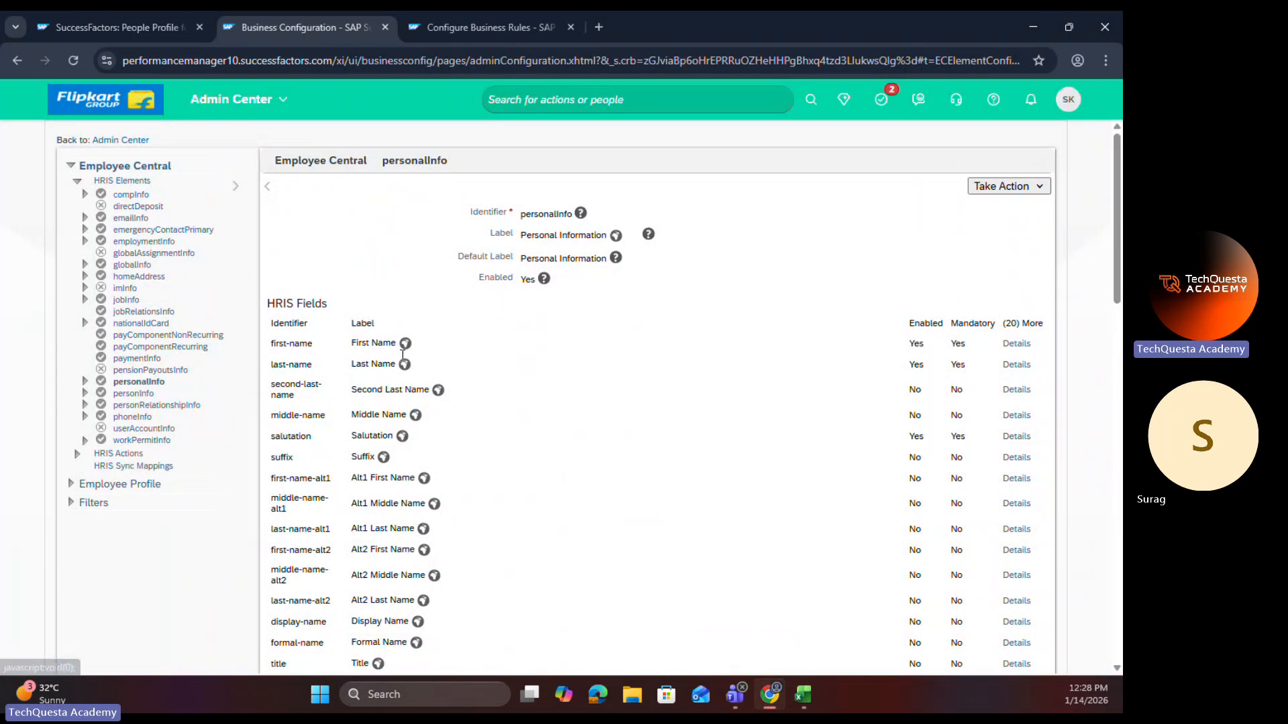
Step: Review the OnView note in cell N201, the Marriage Date OnView Rule's conditions, and the employee's Personal Information section
click(802, 695)
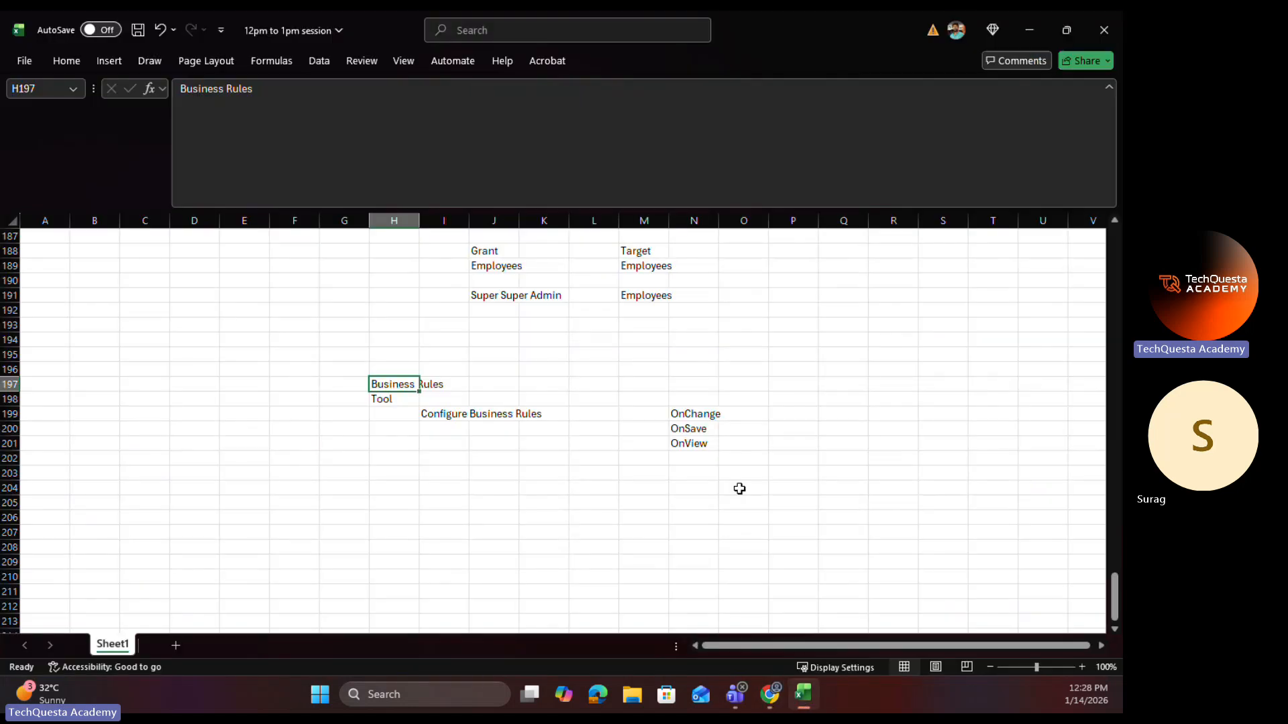
click(702, 446)
click(1030, 19)
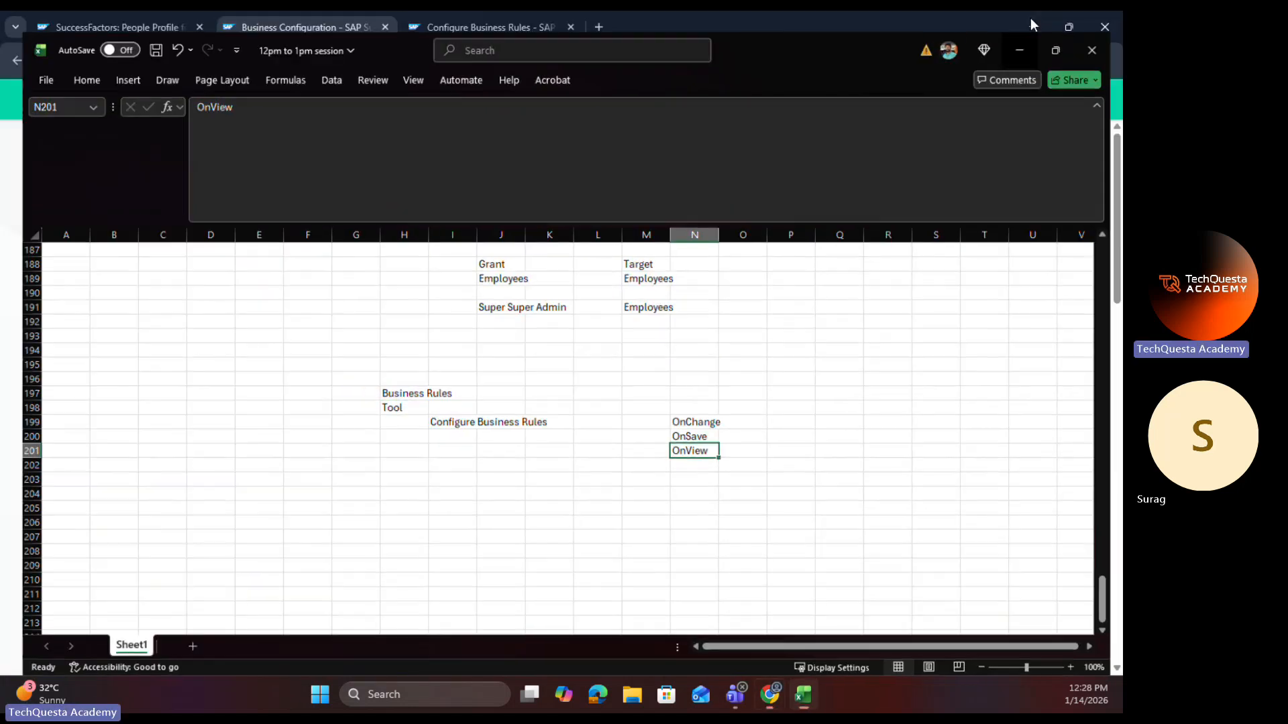
click(452, 25)
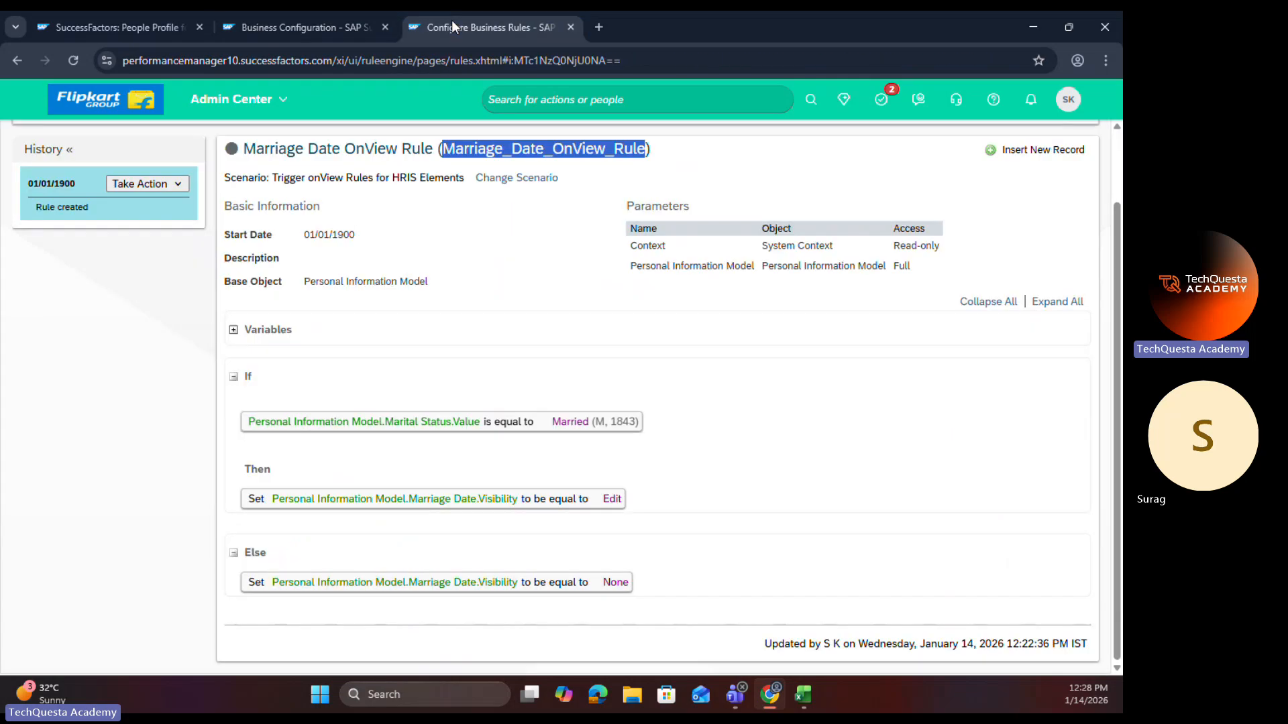
click(154, 27)
click(876, 595)
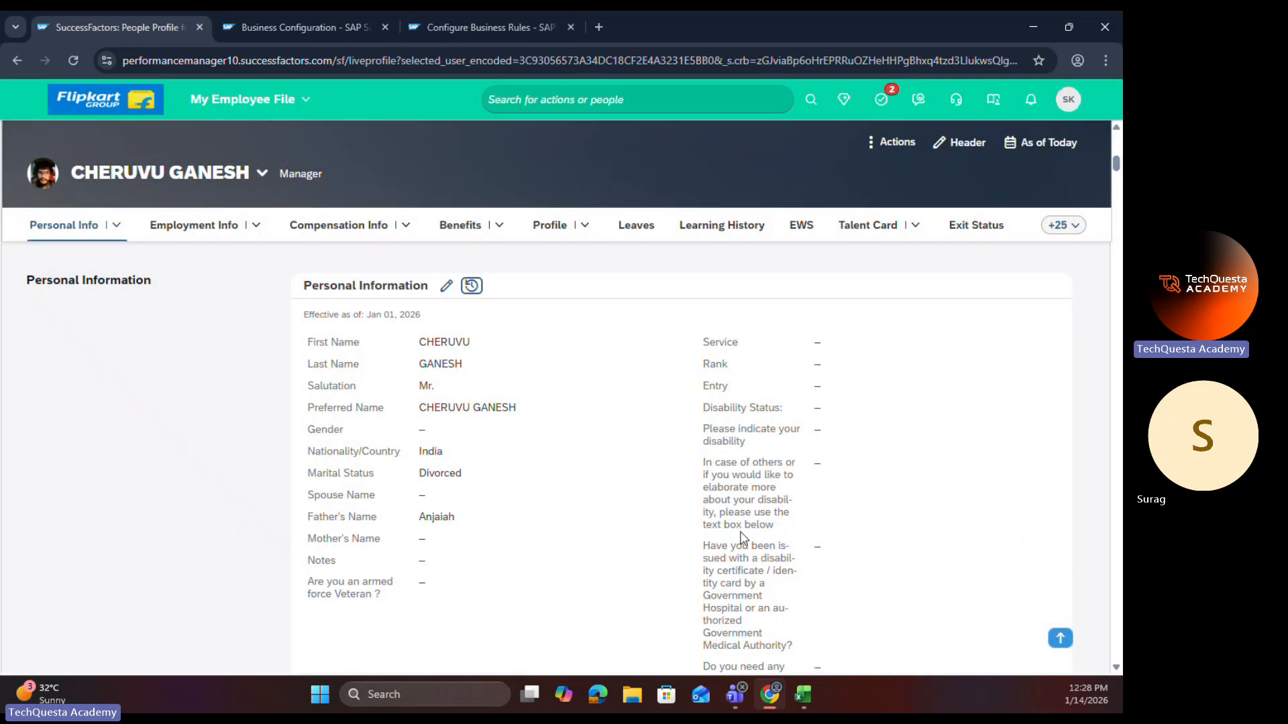
Step: Check the OnSave entry in cell N200 of the Excel notes, and return to the employee's profile
click(802, 694)
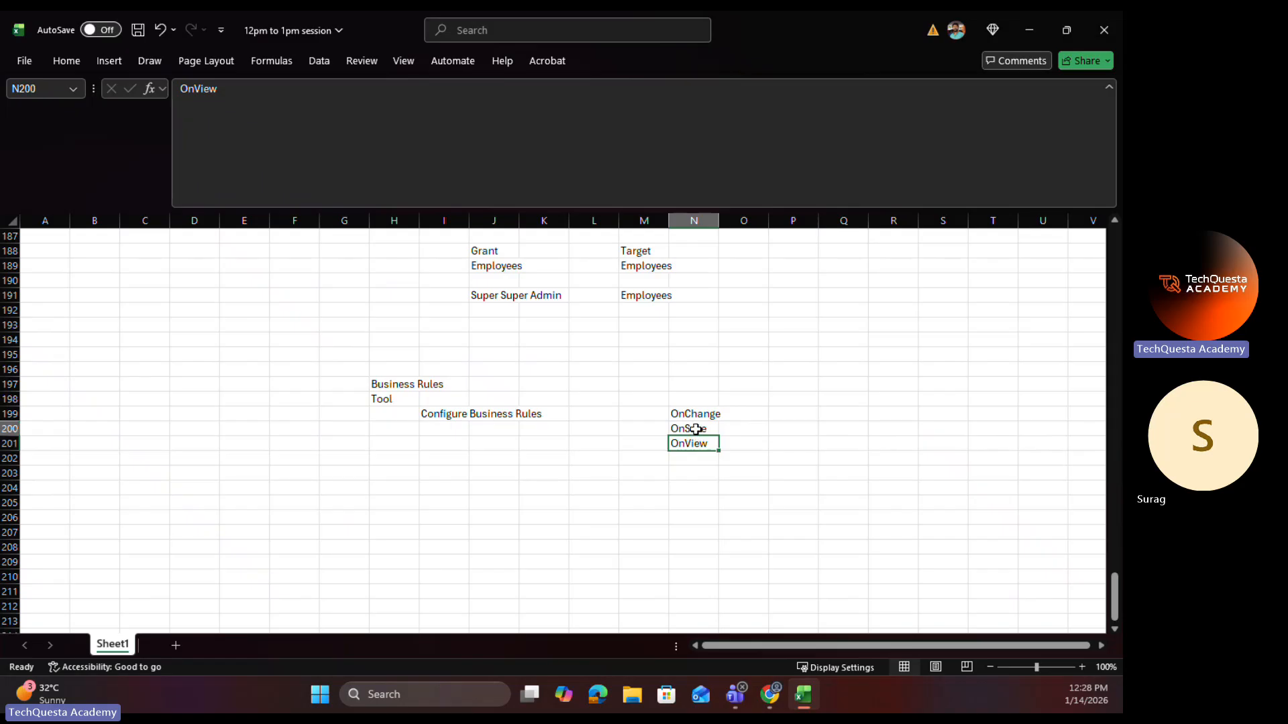
click(693, 428)
click(1029, 30)
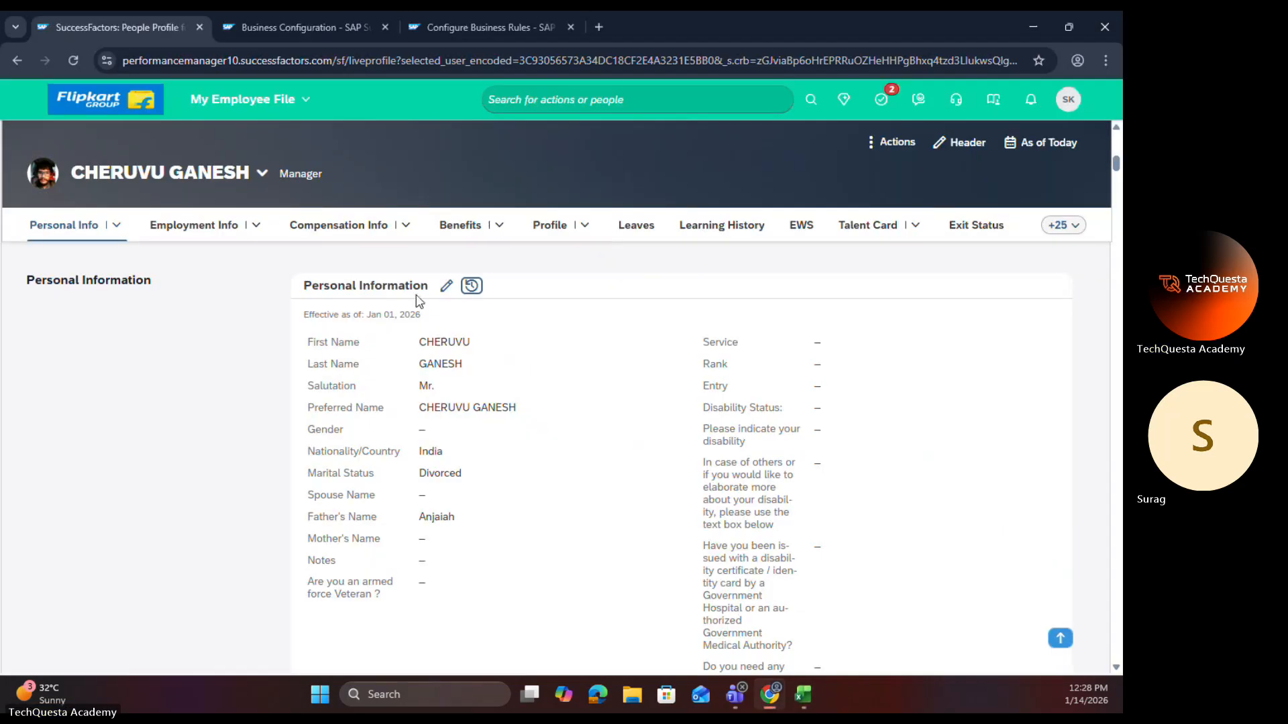
Step: Open the Personal Information edit form effective Jan 14, 2026, examine the fields around Marital Status, and close it without changes
click(446, 285)
click(261, 207)
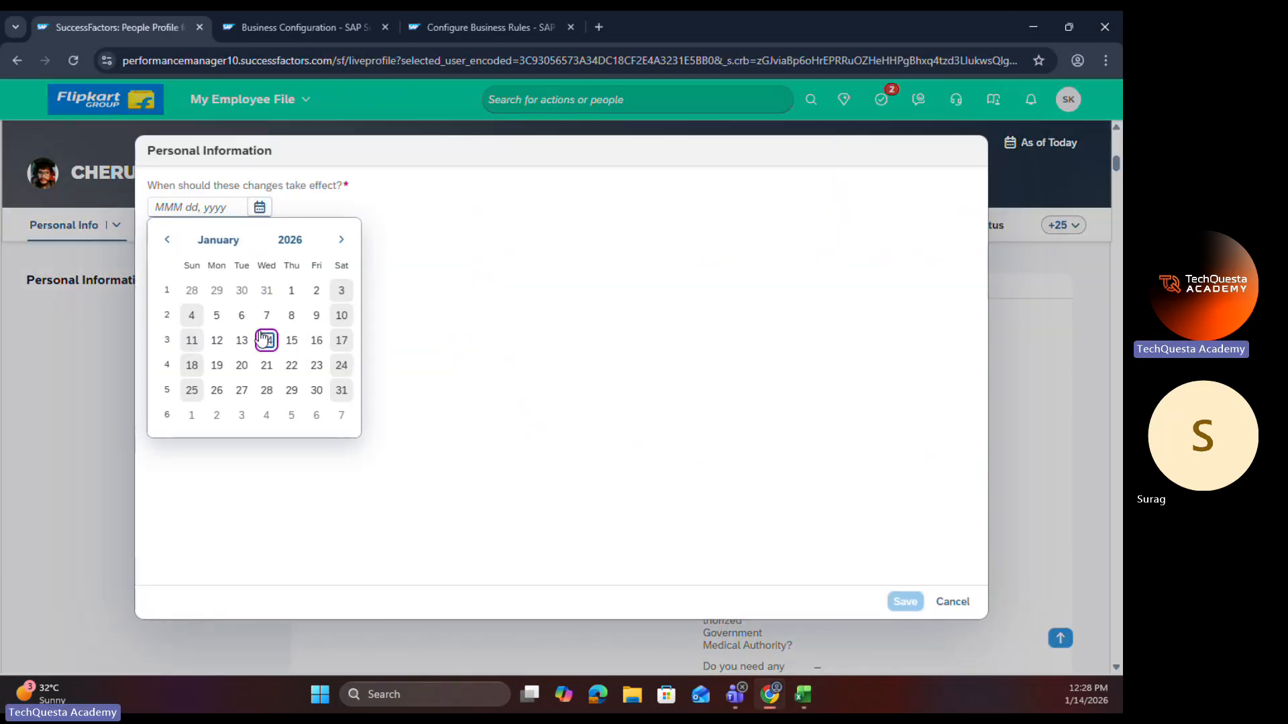
click(265, 339)
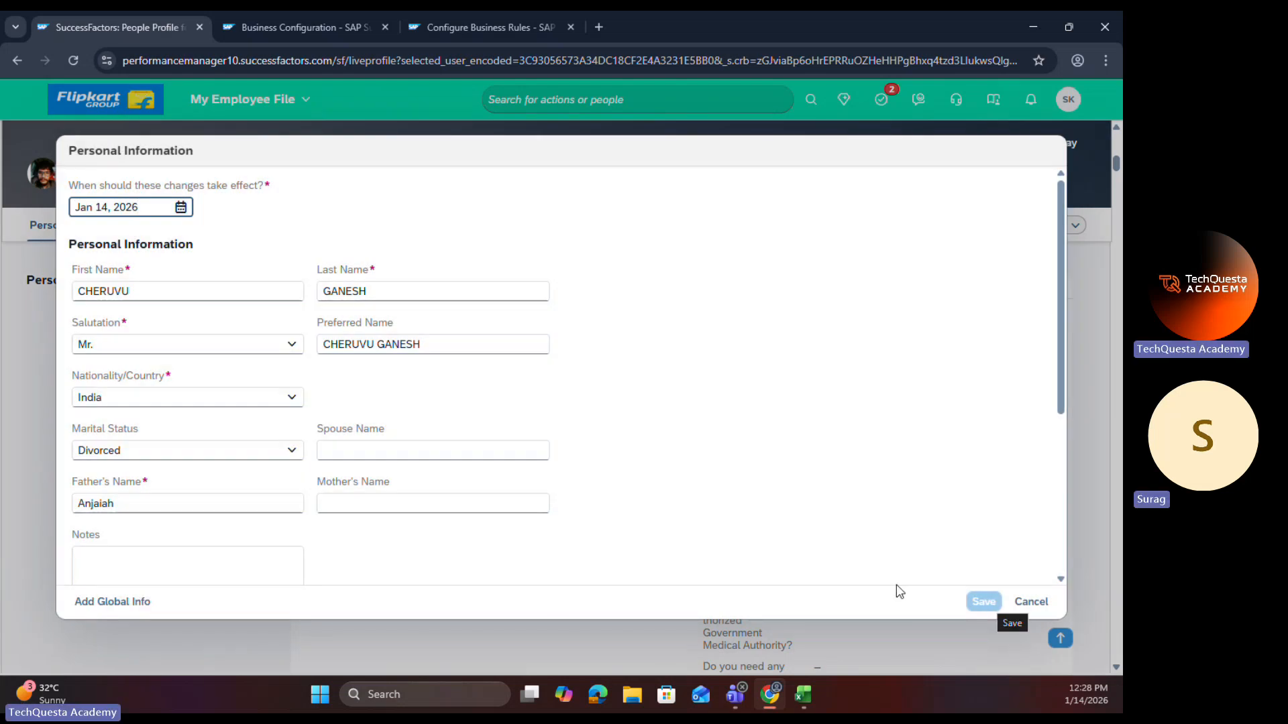
click(740, 522)
scroll(130, 371, down, 4)
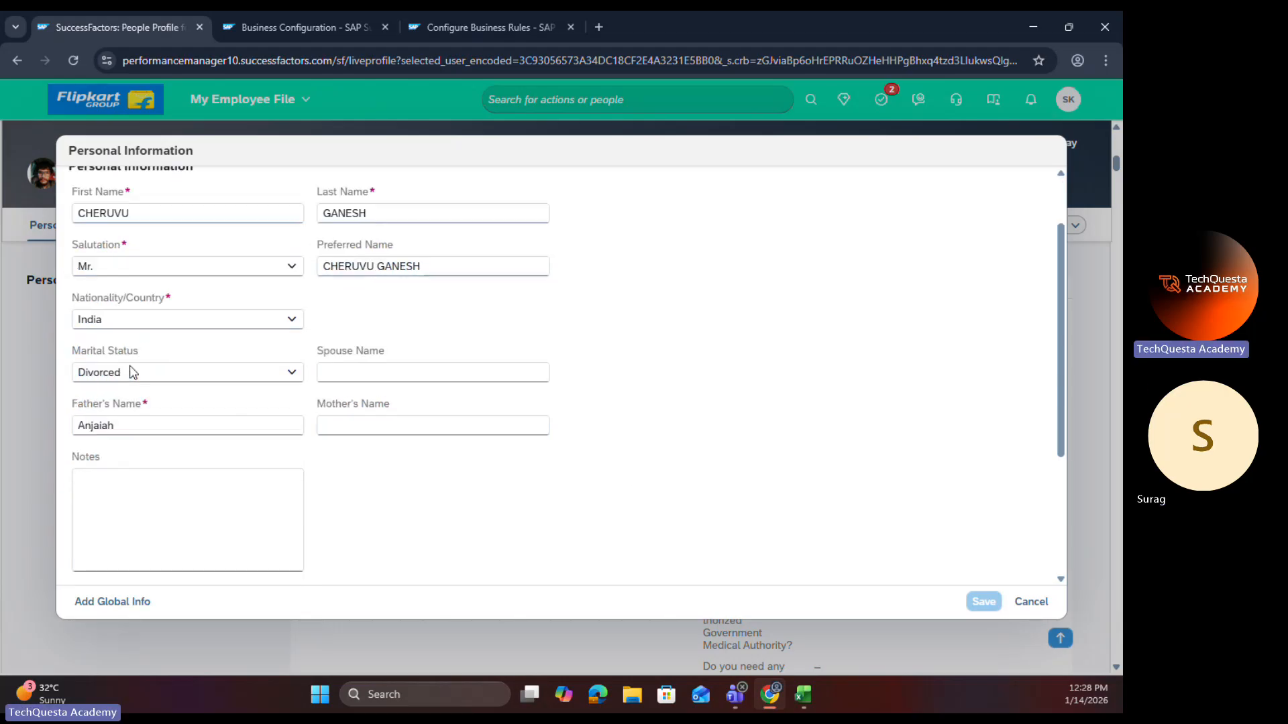
scroll(130, 371, up, 5)
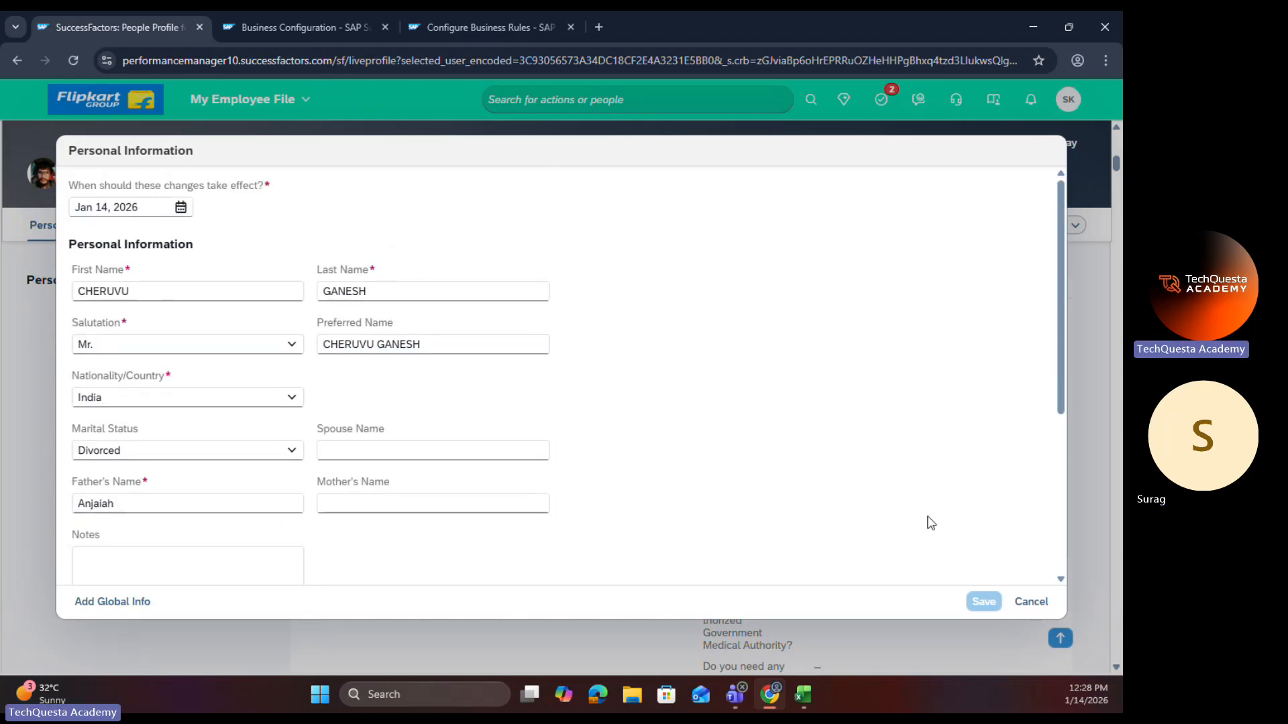
click(1027, 606)
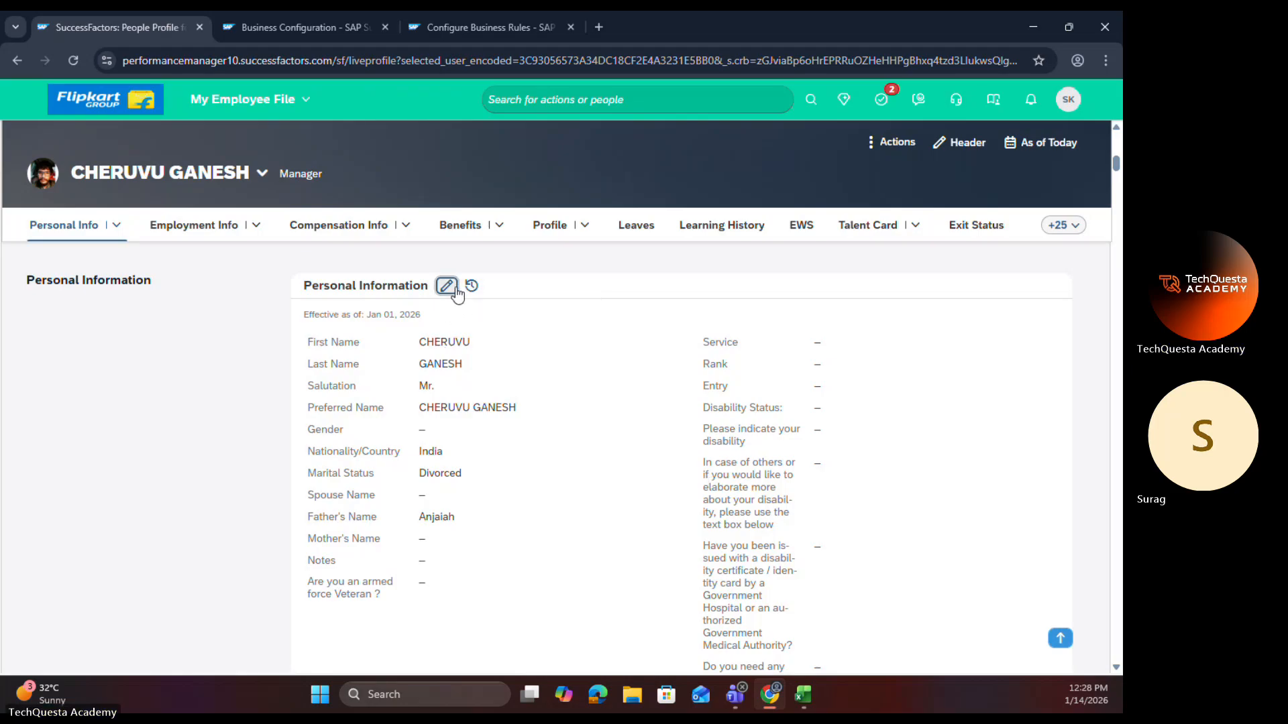
Step: Edit Personal Information again effective Jan 14, 2026, and set Marital Status to Married to test the onChange rule
click(454, 290)
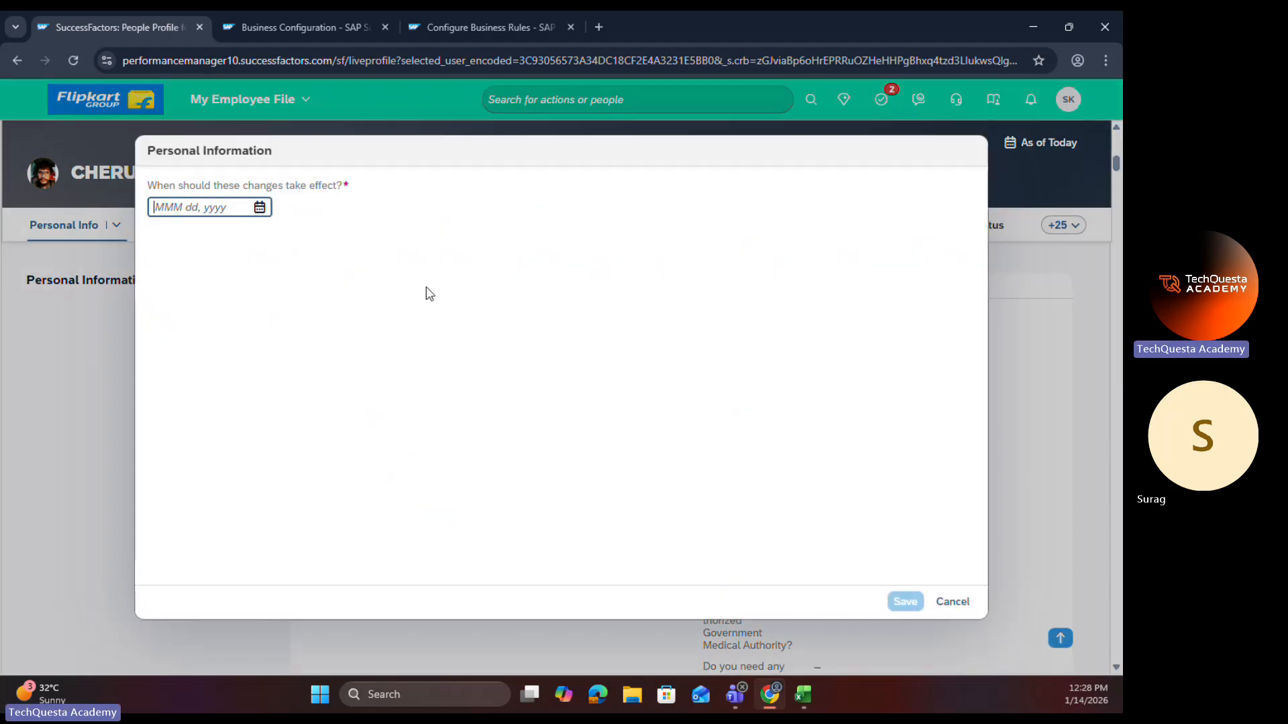
click(259, 208)
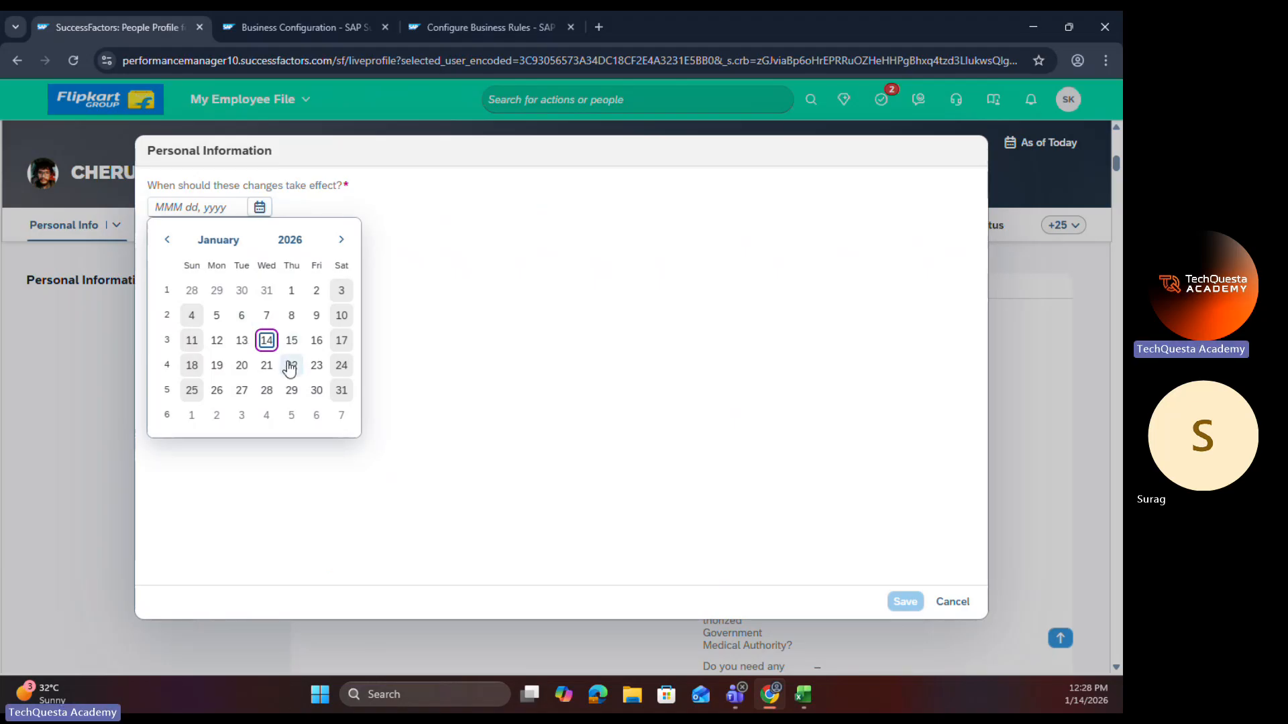
click(267, 340)
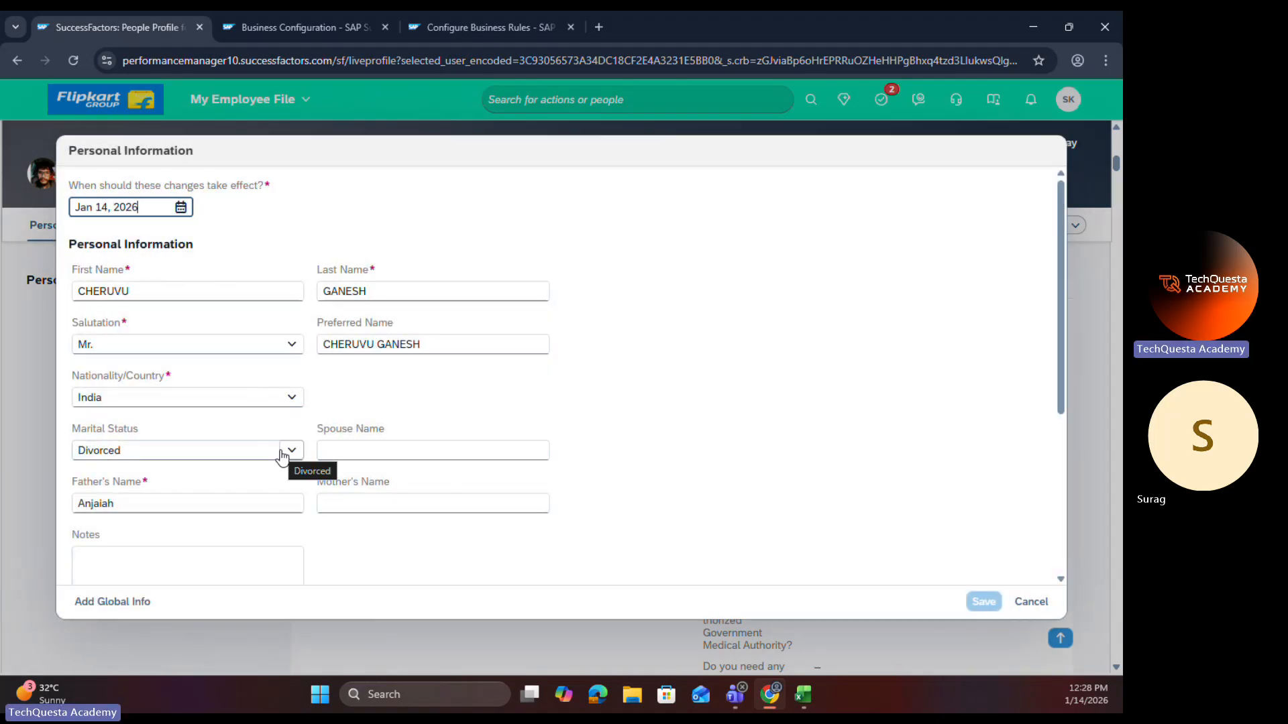
click(282, 456)
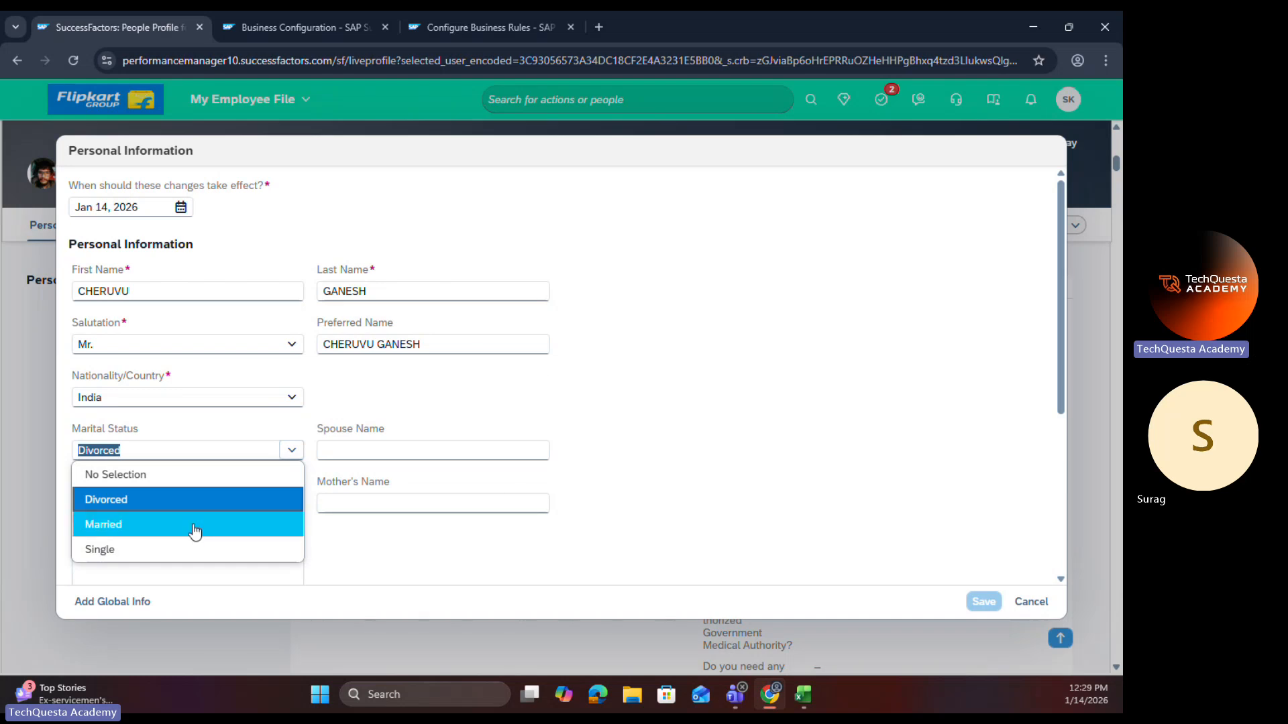
click(196, 530)
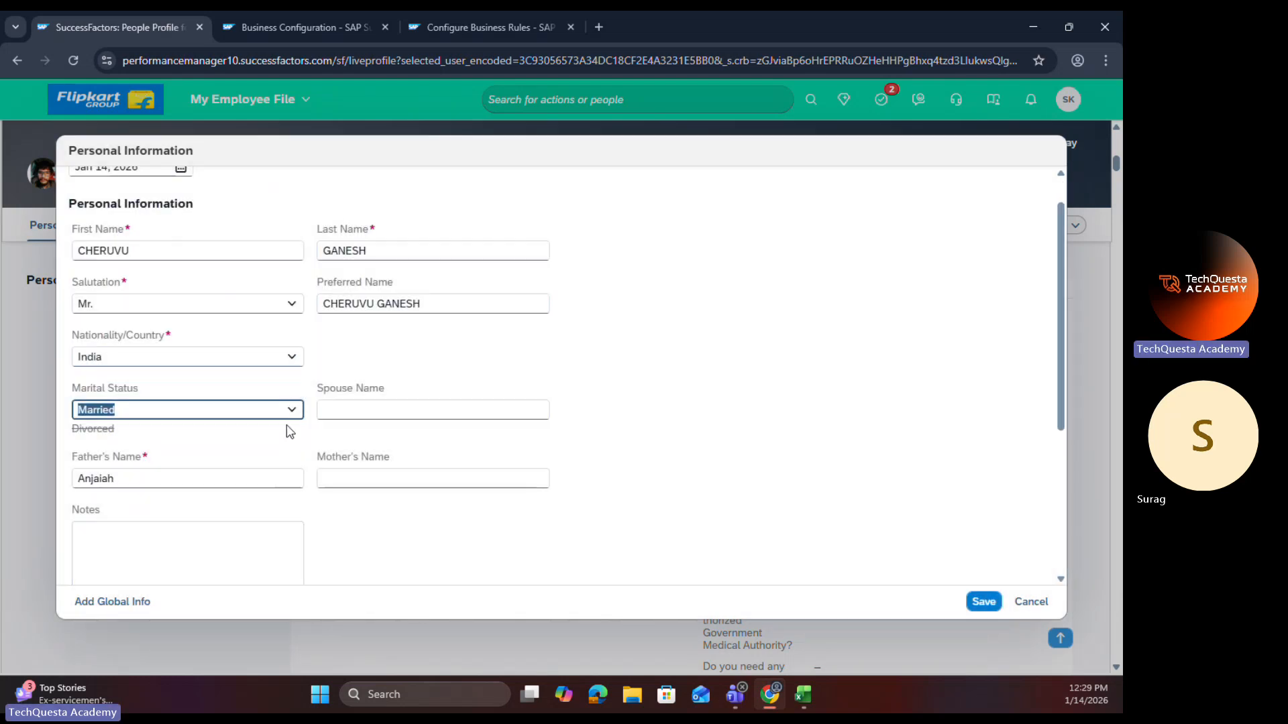
Step: Test the onChange rule by changing Marital Status to Single, back to Married, and to Divorced
click(293, 411)
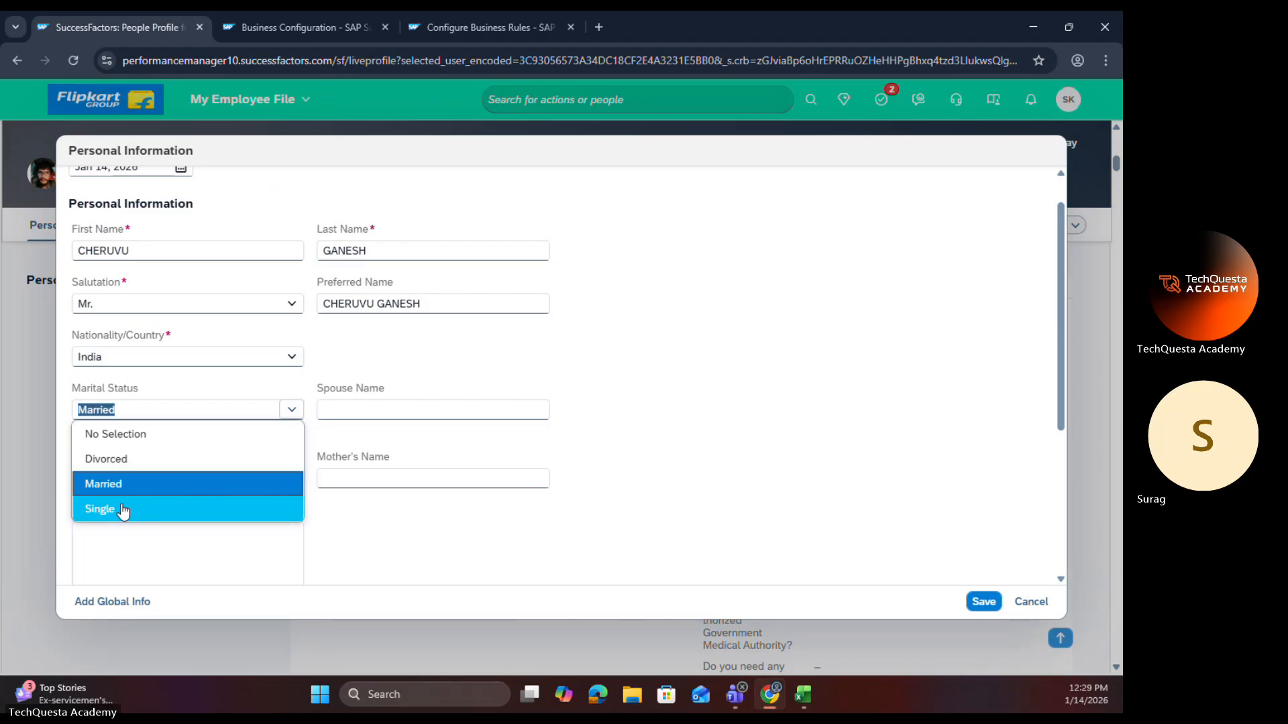
click(121, 505)
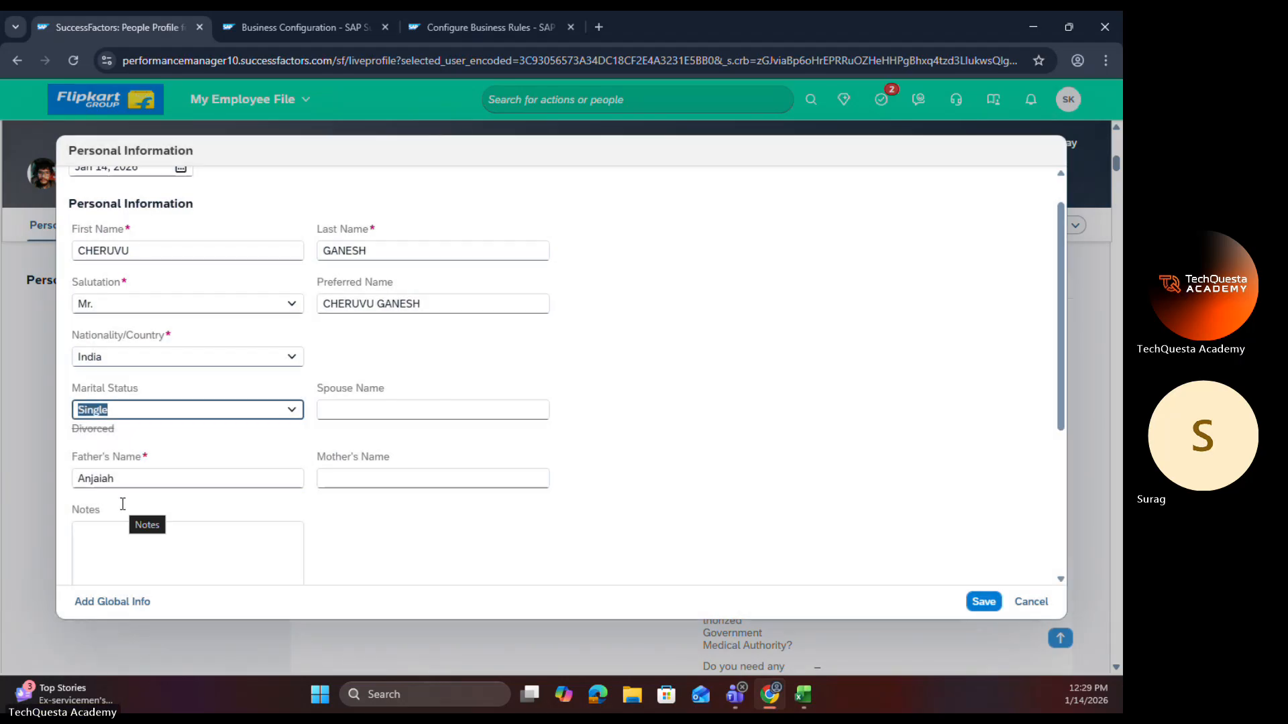
click(284, 412)
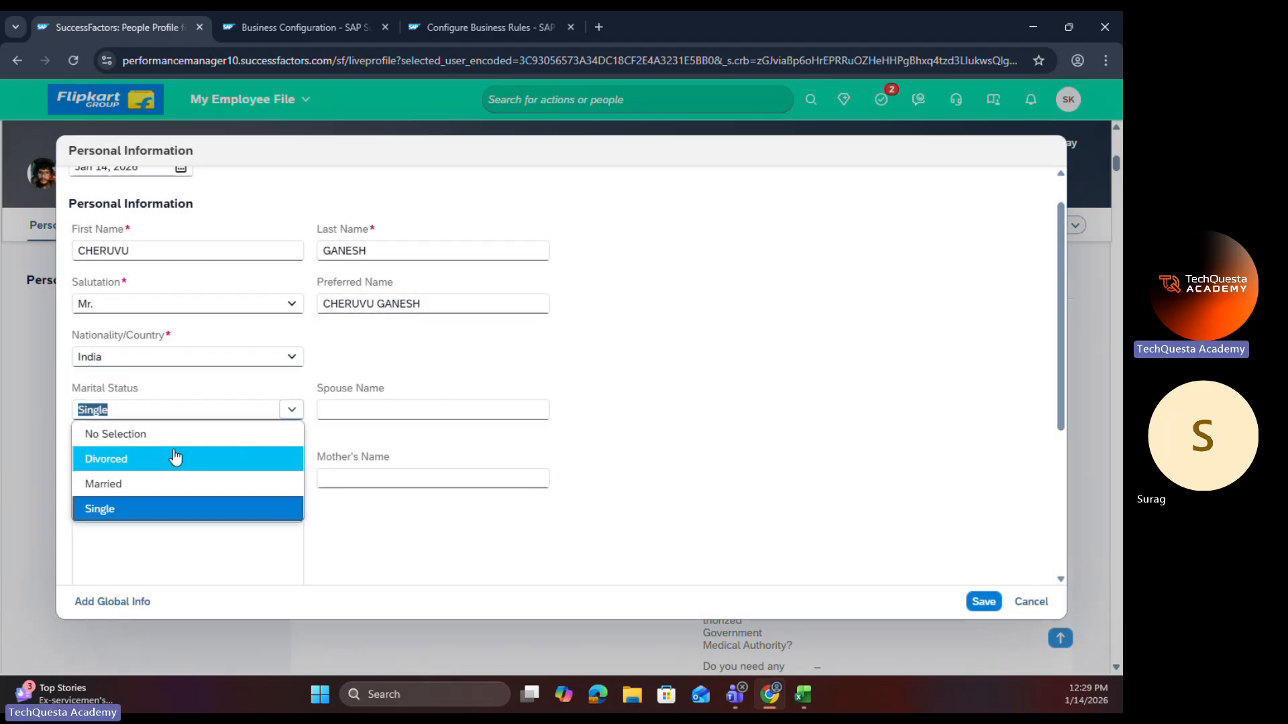
click(153, 485)
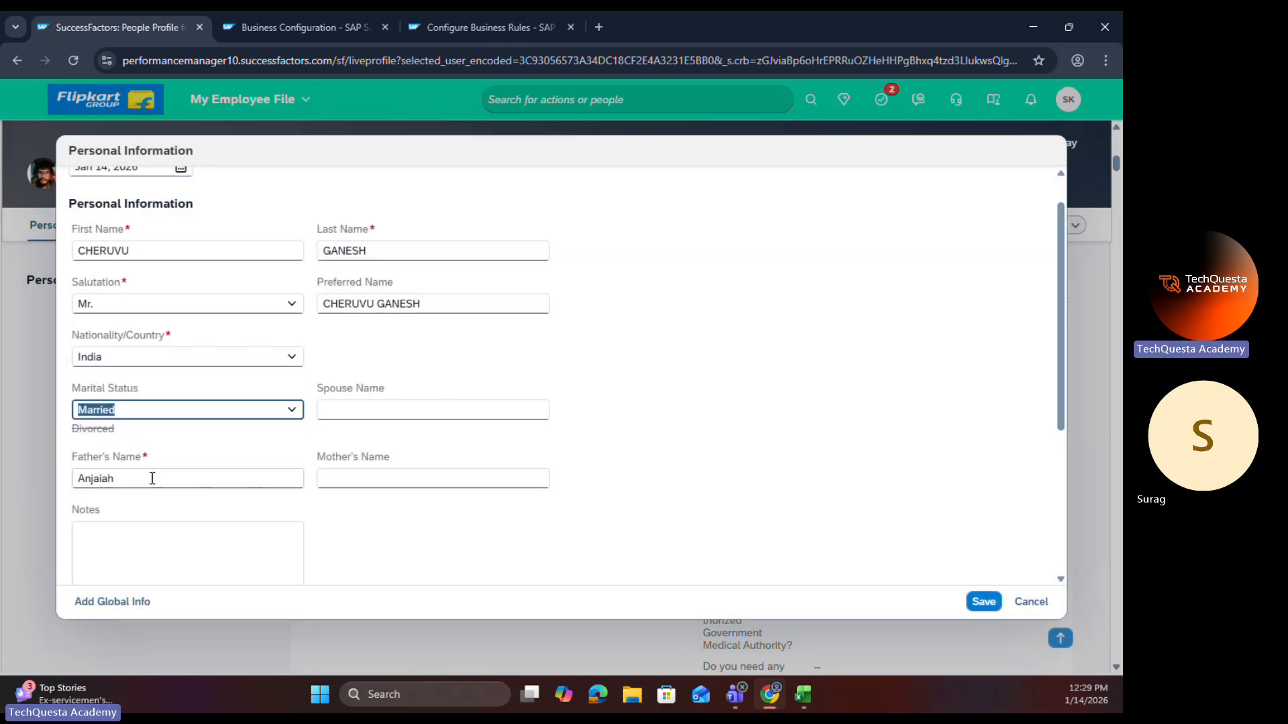
click(290, 412)
click(121, 457)
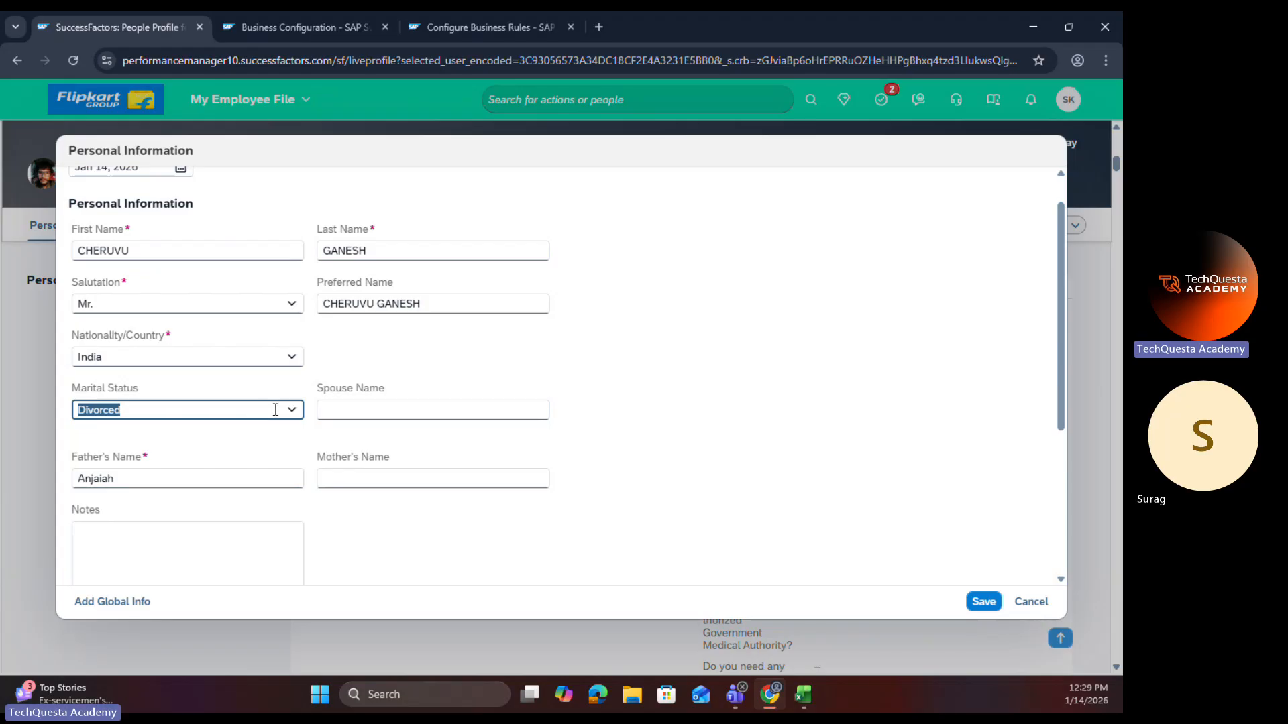
Step: Retest Marital Status with Married, Single and Divorced, and discard the Personal Information changes without saving
click(290, 412)
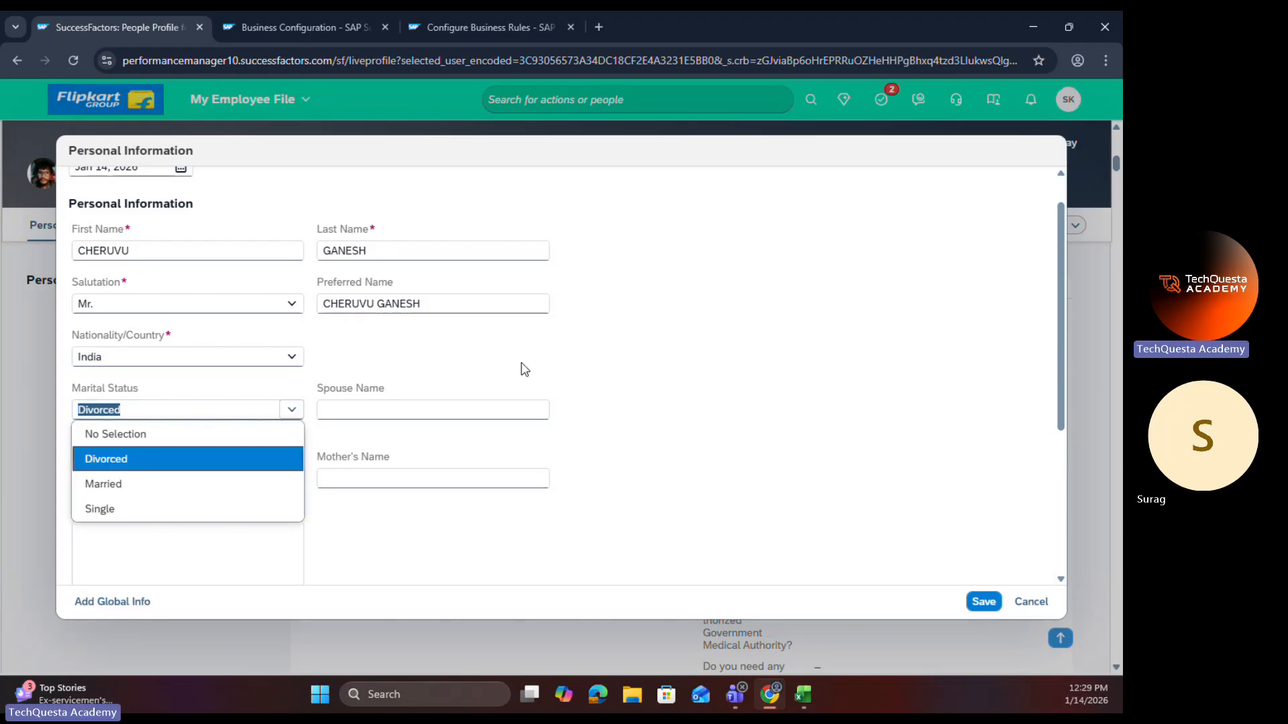
click(224, 484)
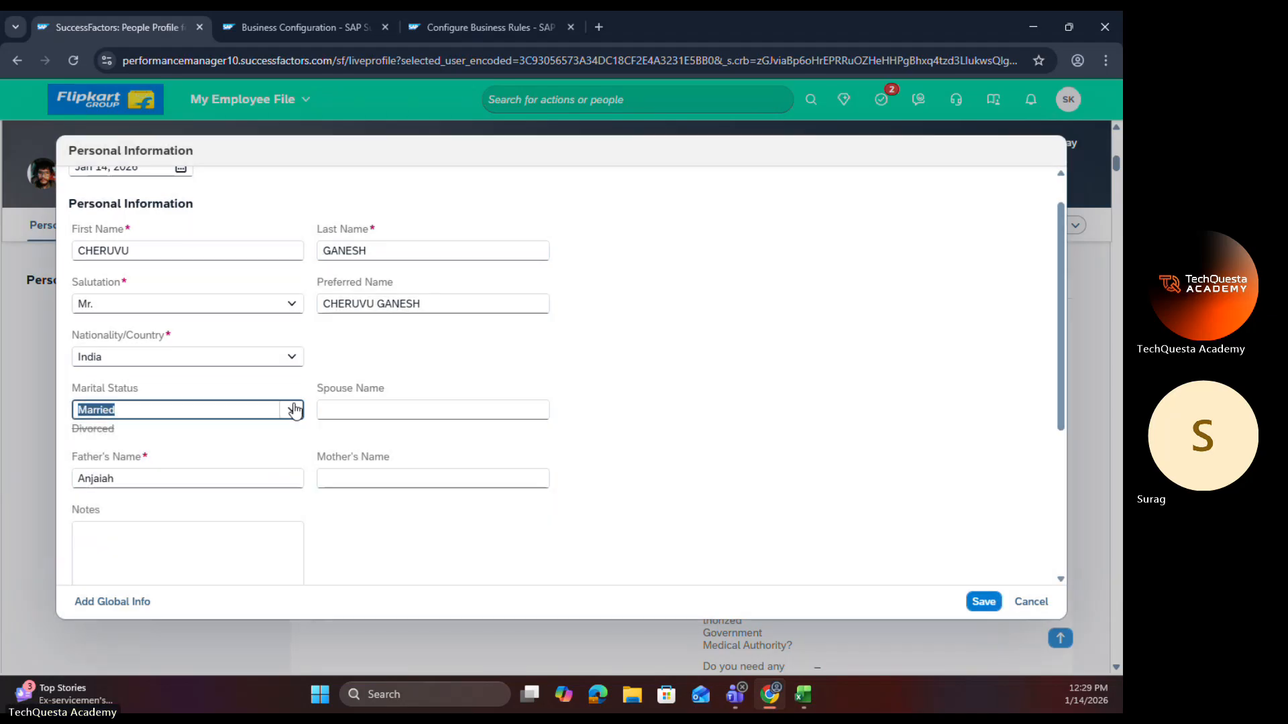
click(269, 412)
click(195, 487)
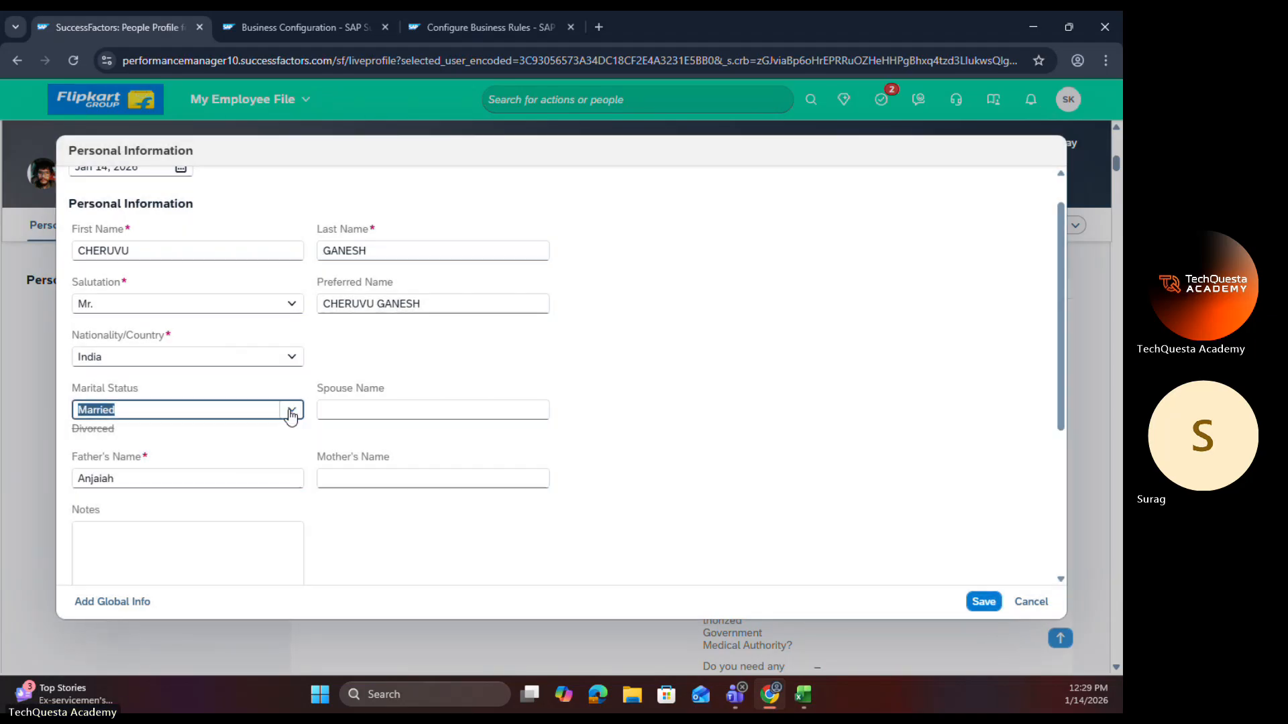
click(290, 410)
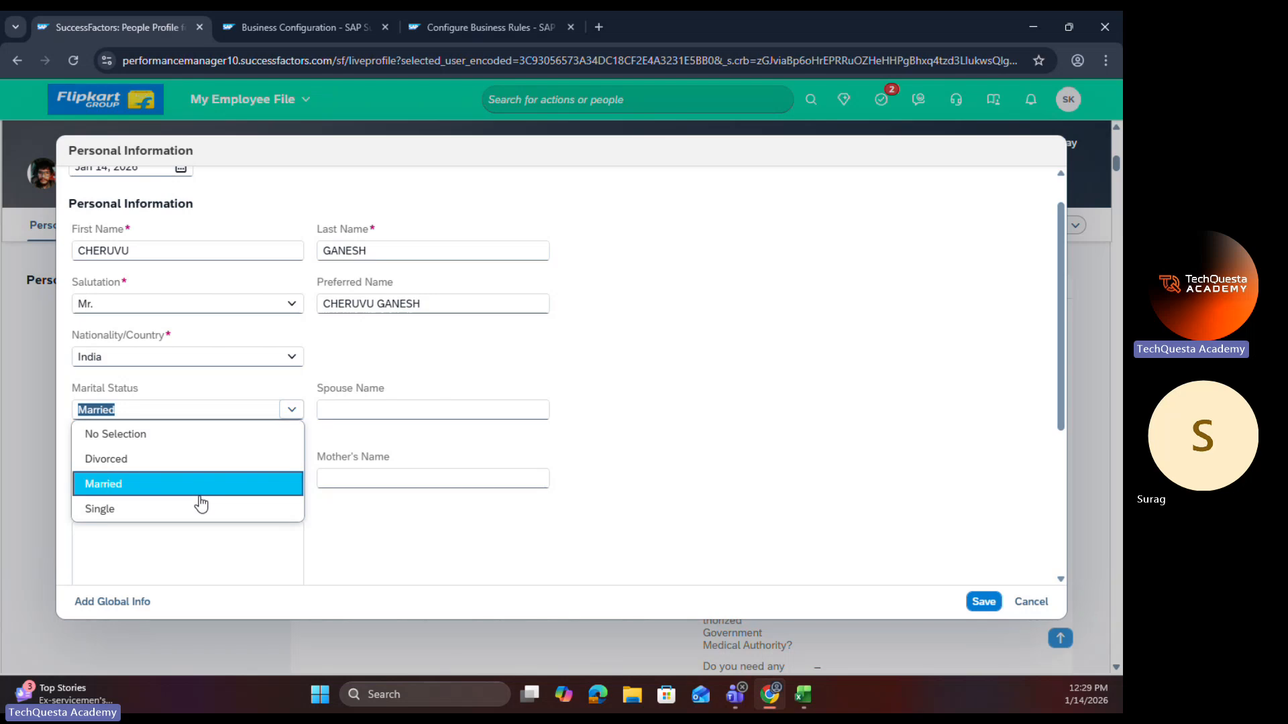
click(200, 510)
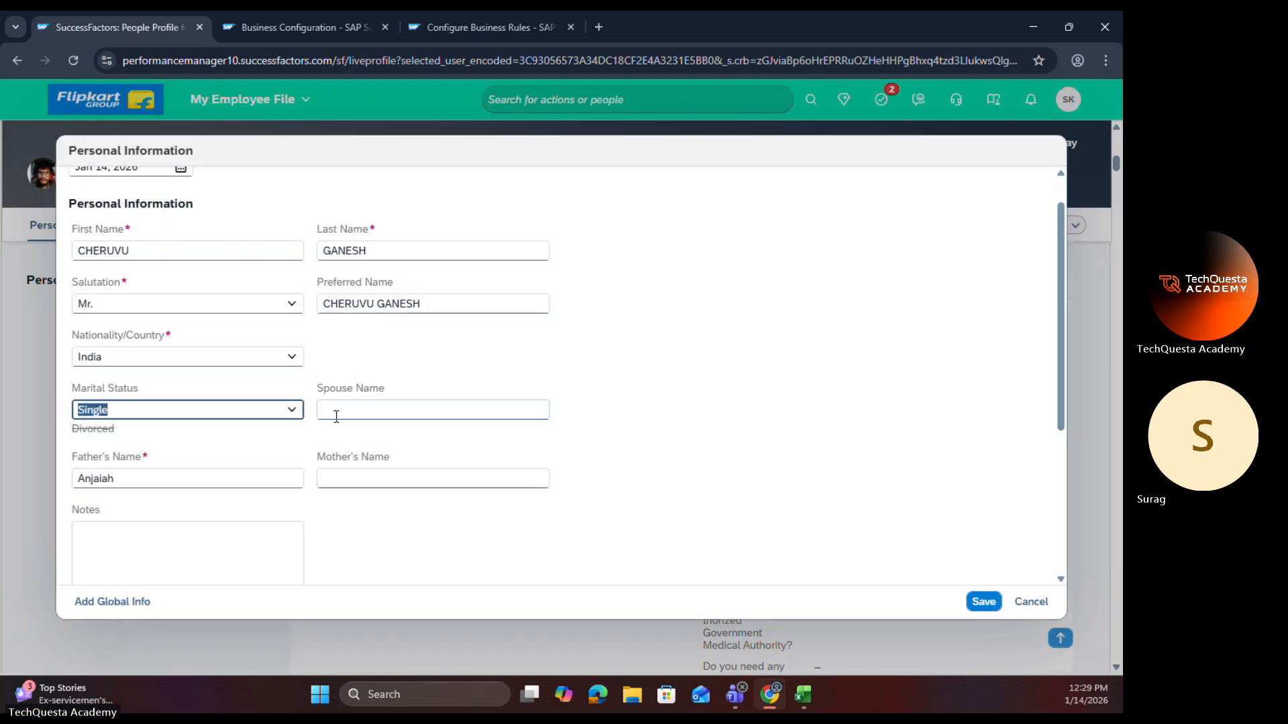
click(291, 410)
click(201, 456)
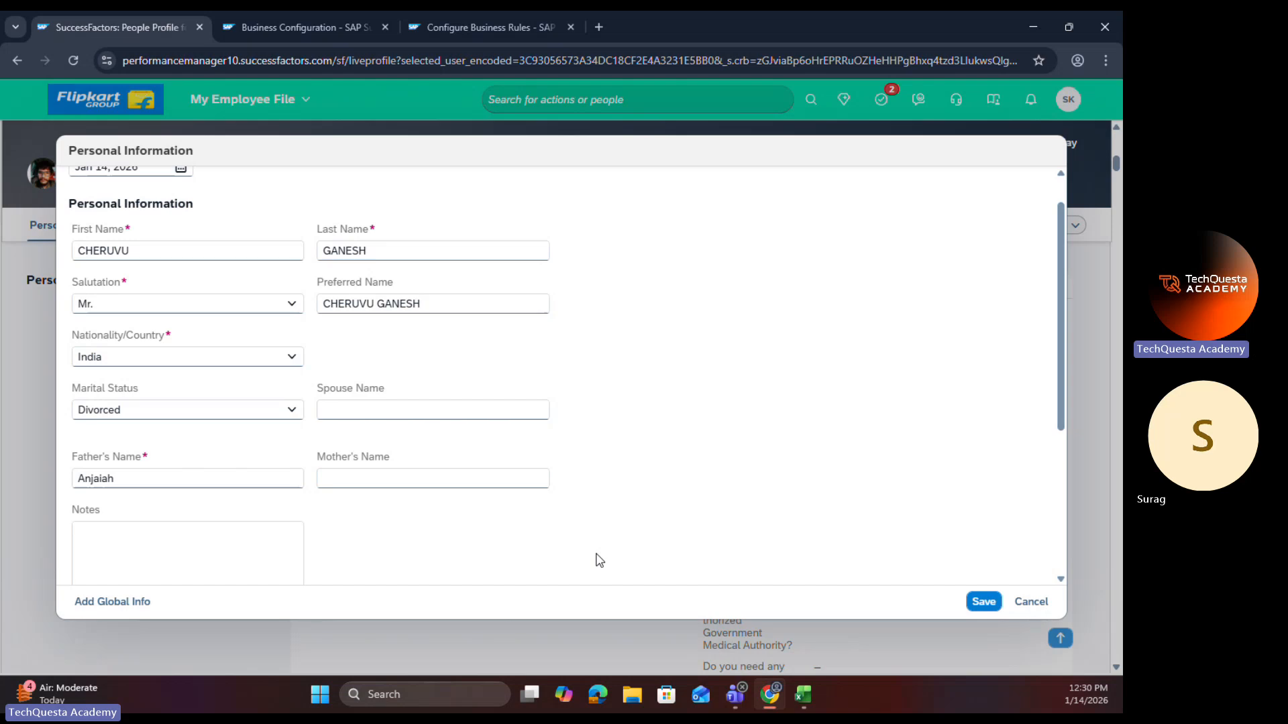
click(1029, 602)
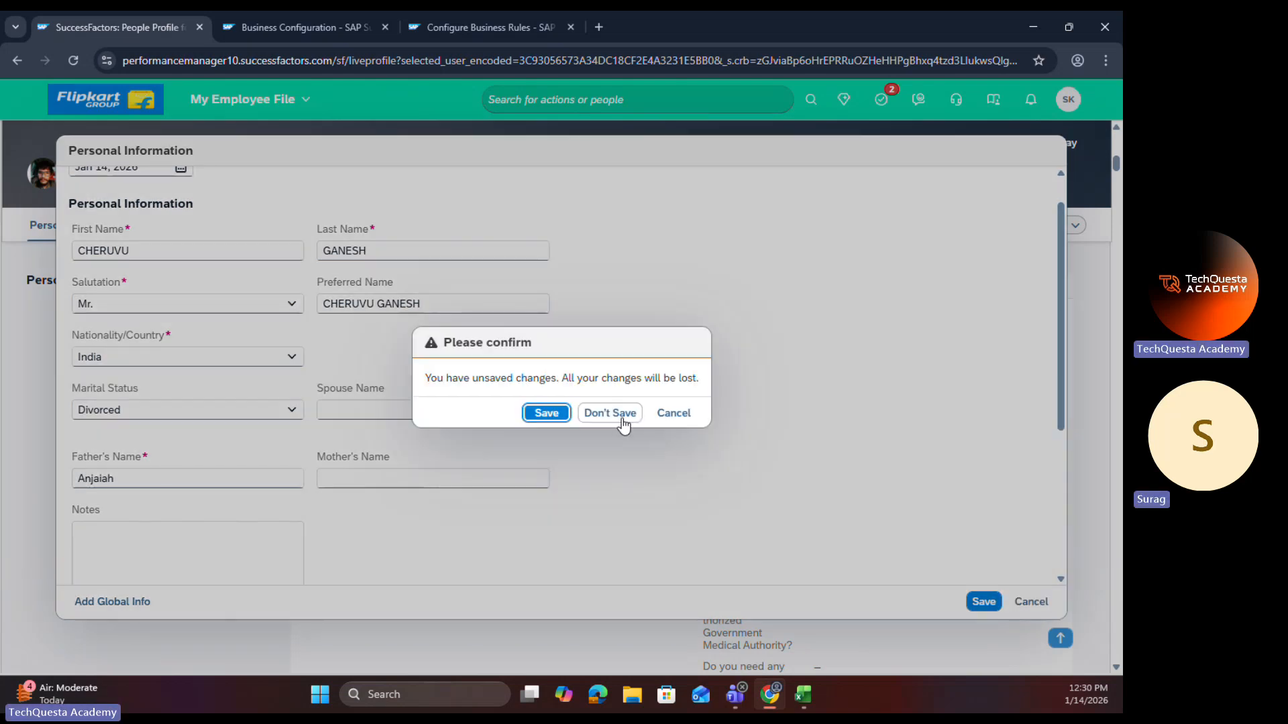
click(623, 414)
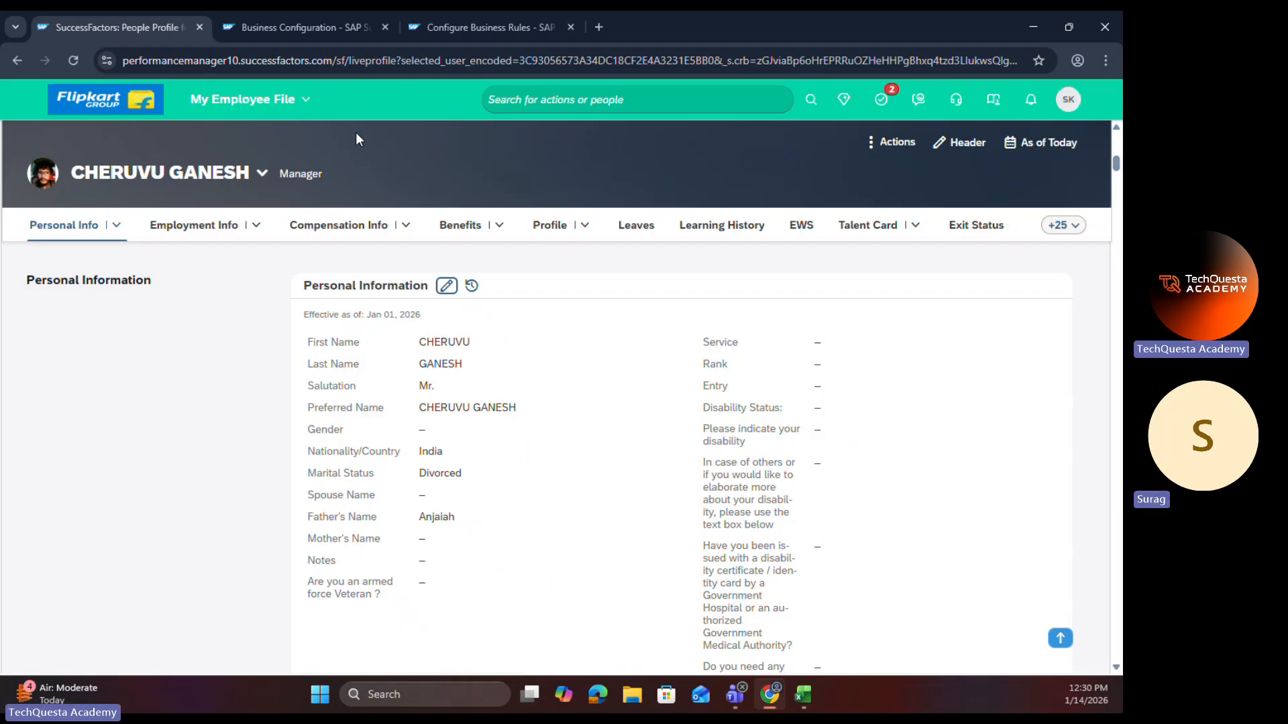
Step: Open the personalInfo HRIS element for correction and add custom-string23 as a new field after Mother Tounge
click(303, 34)
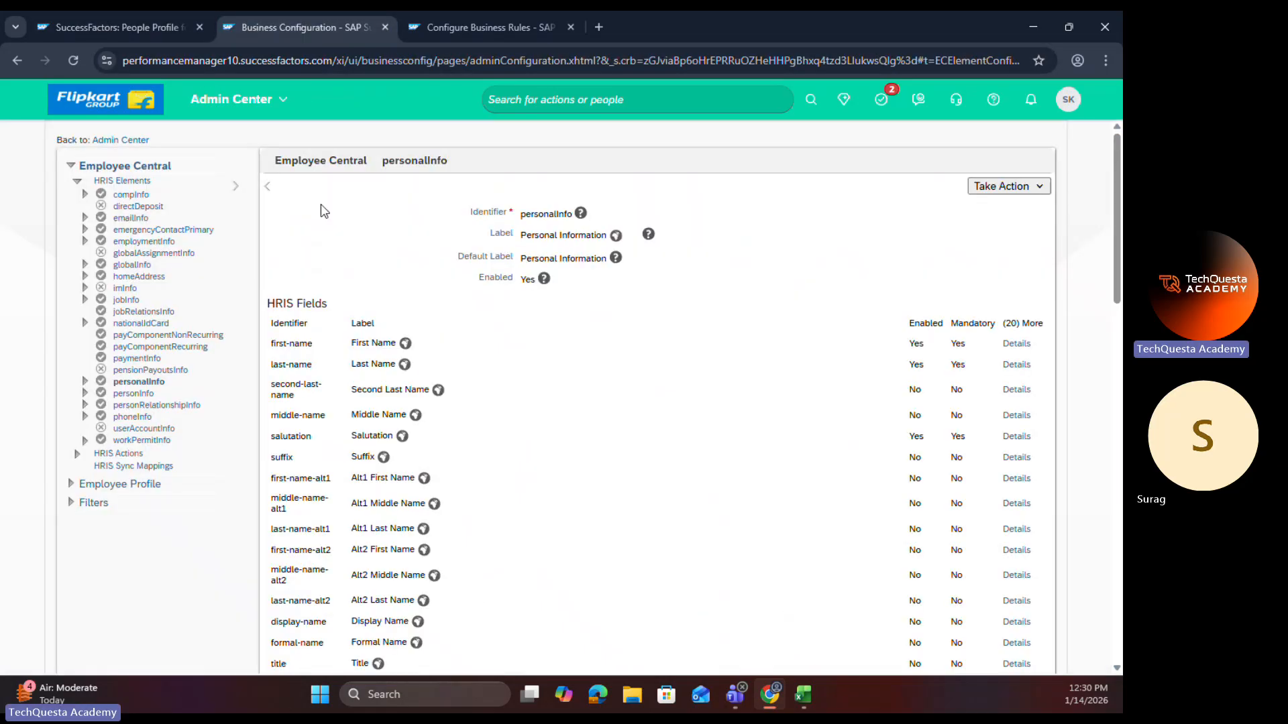
click(1006, 187)
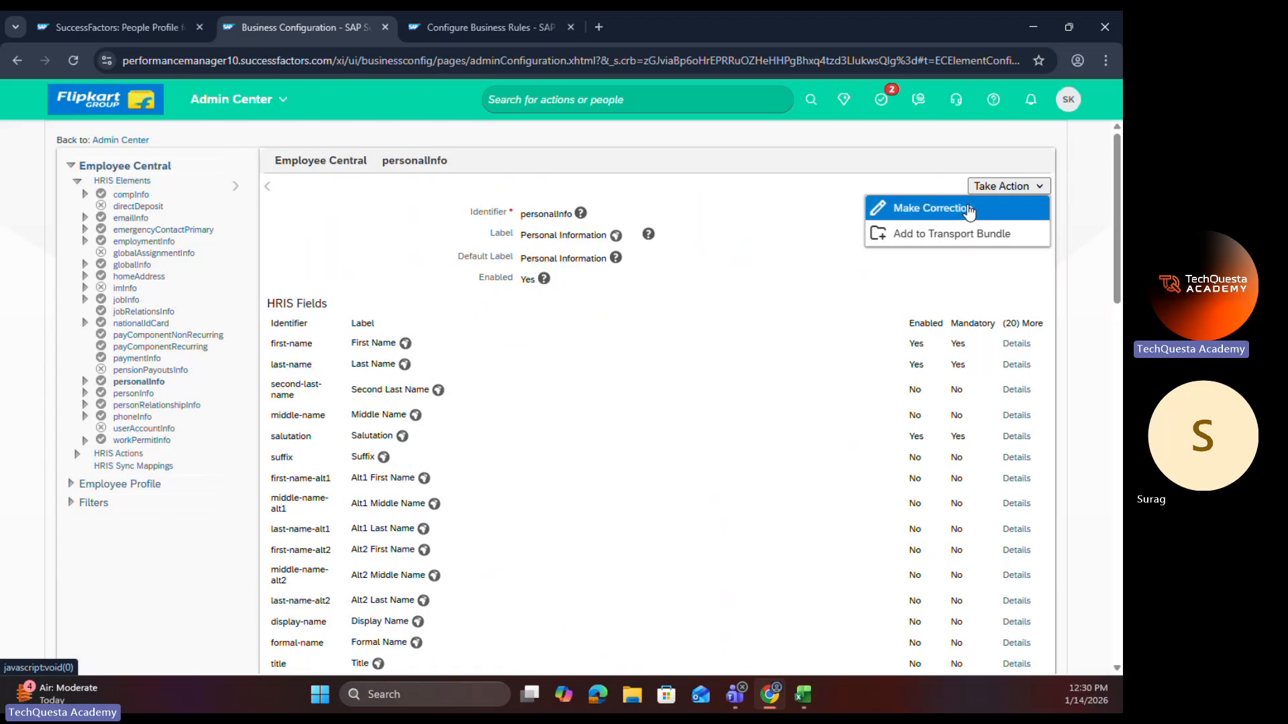
click(968, 209)
scroll(523, 416, down, 8)
scroll(524, 426, down, 15)
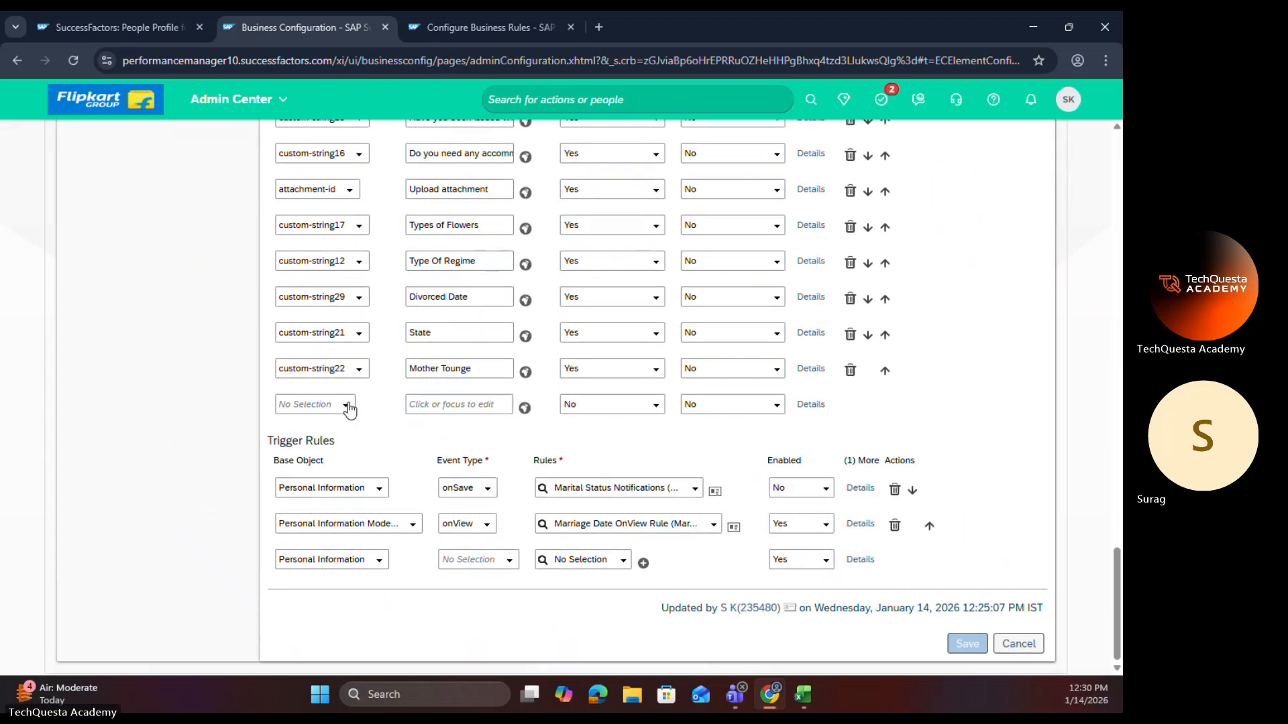
click(349, 406)
scroll(354, 349, down, 6)
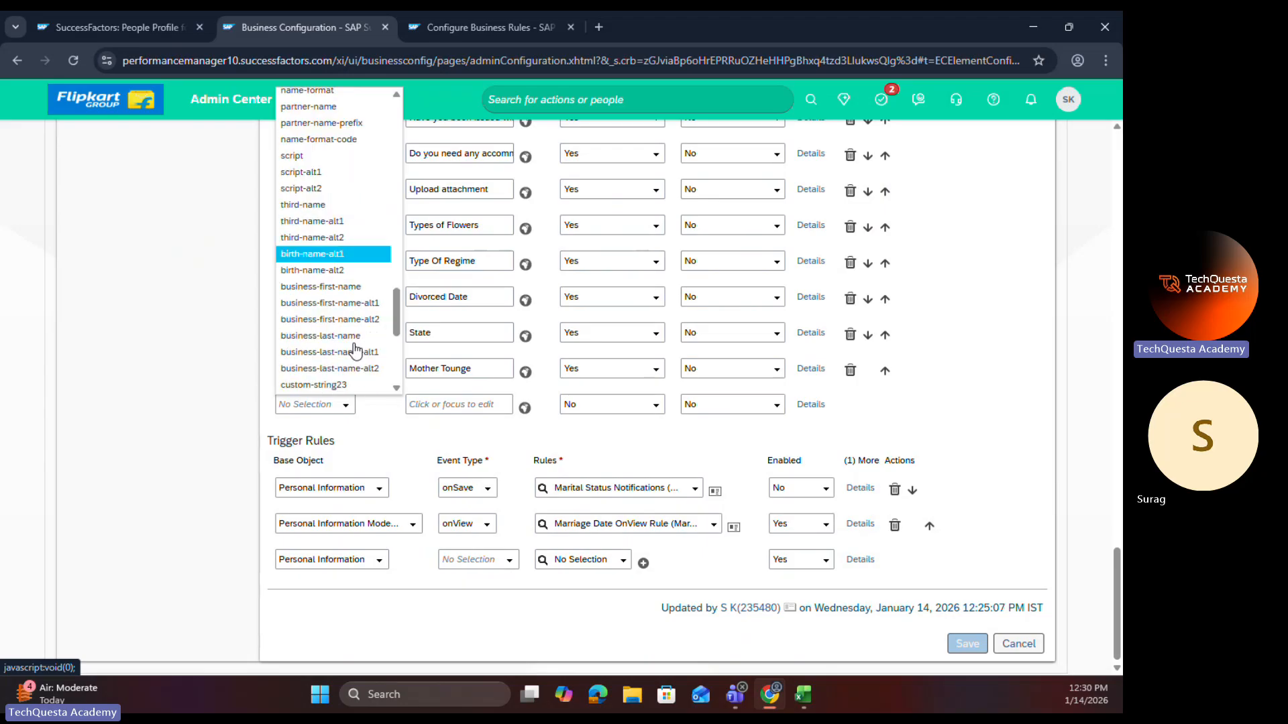
scroll(342, 335, down, 5)
scroll(335, 302, up, 3)
click(329, 255)
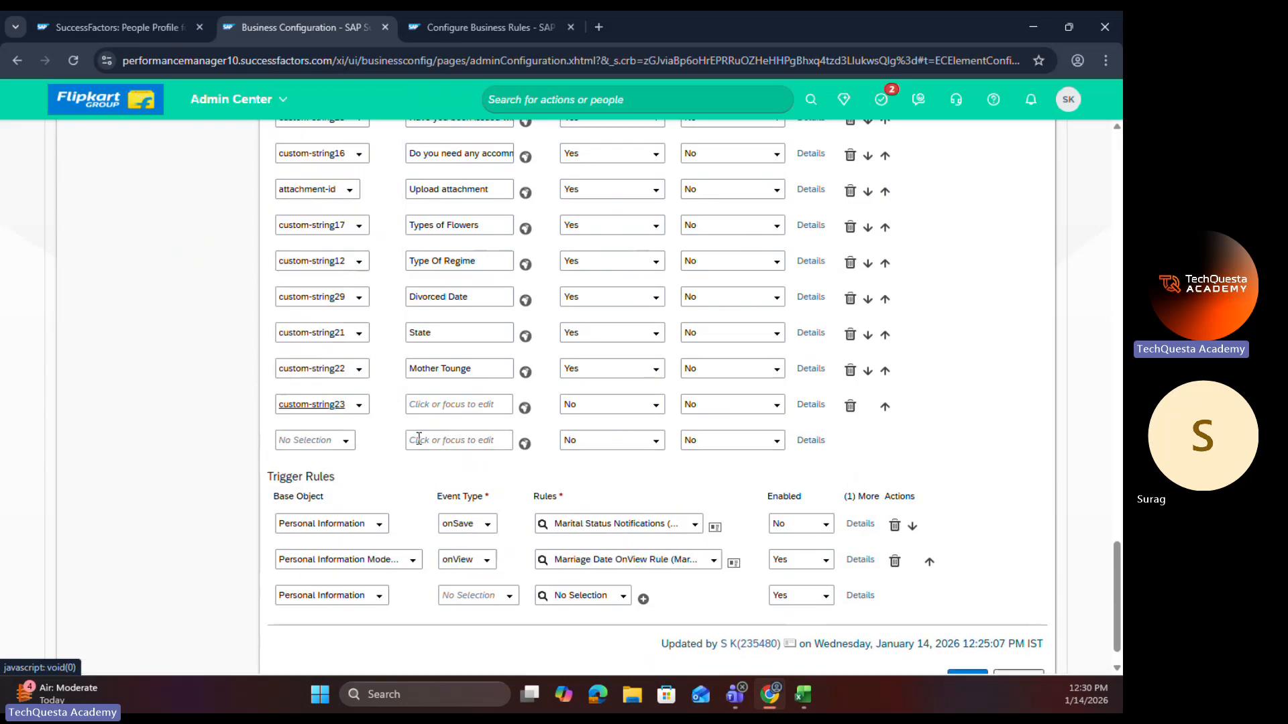
Step: Label the custom-string23 field "Corrected First Name"
click(438, 405)
text(Surag)
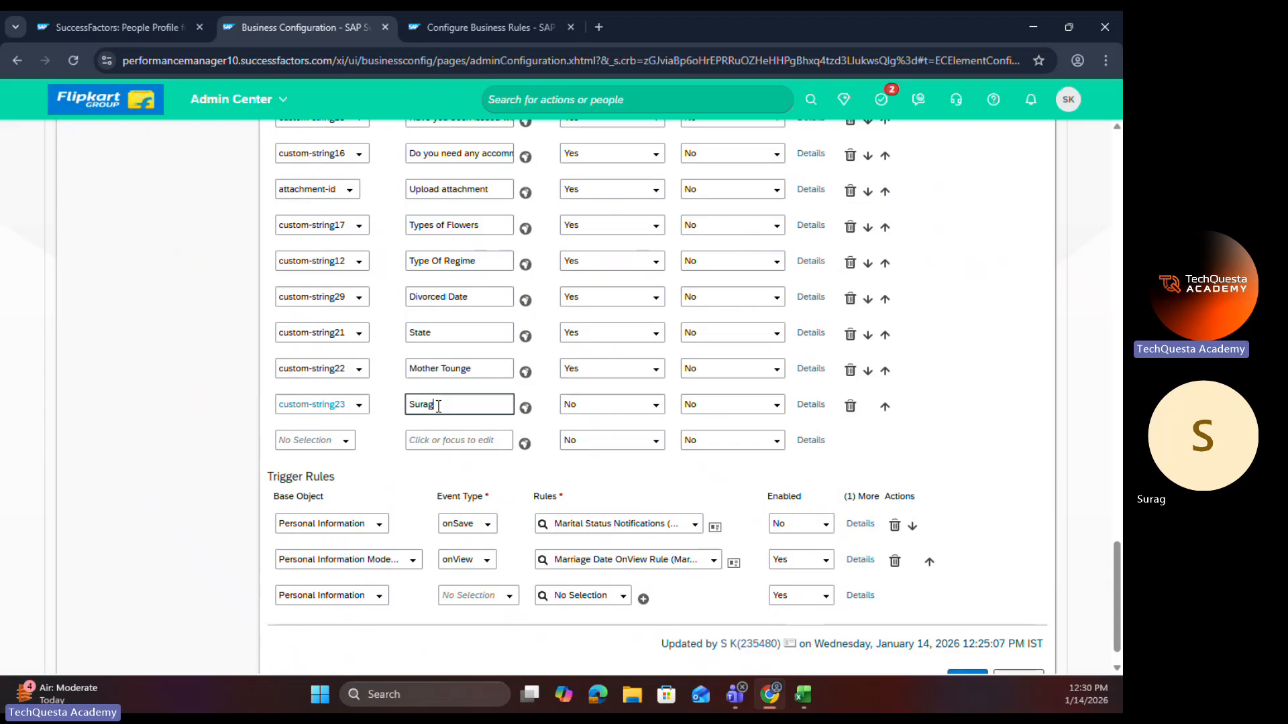
drag(438, 406, 392, 410)
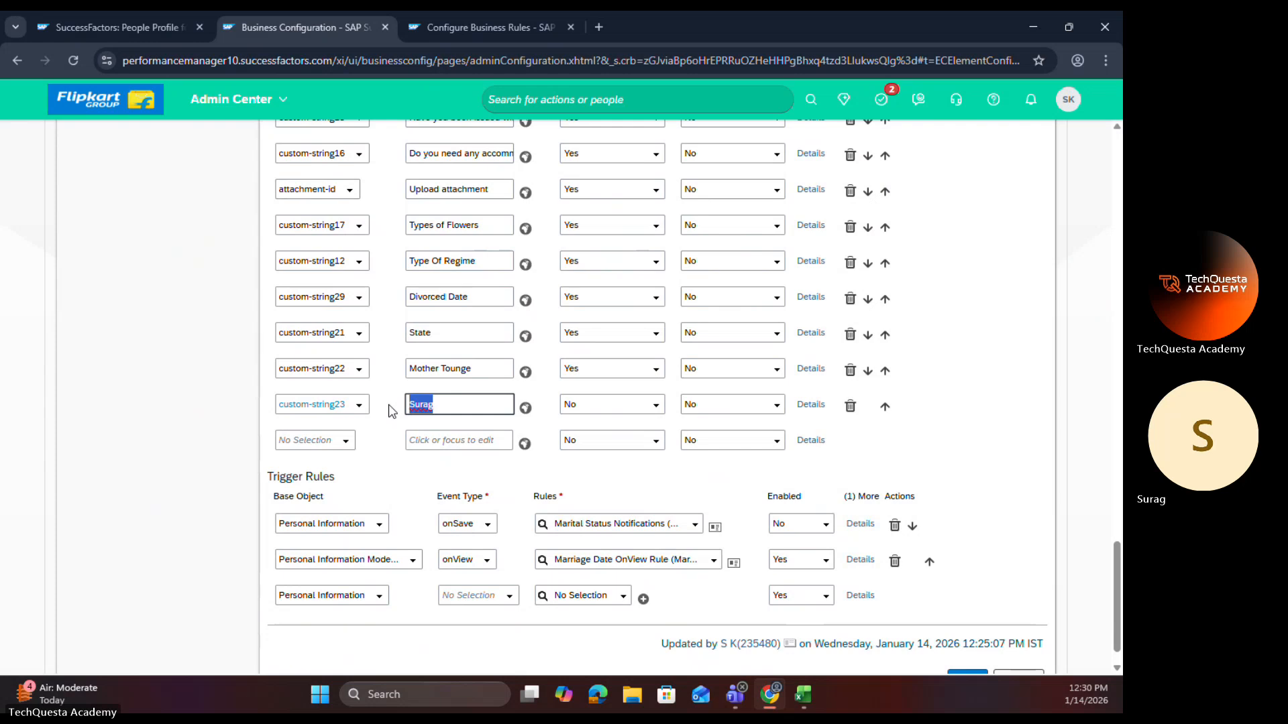
text(C)
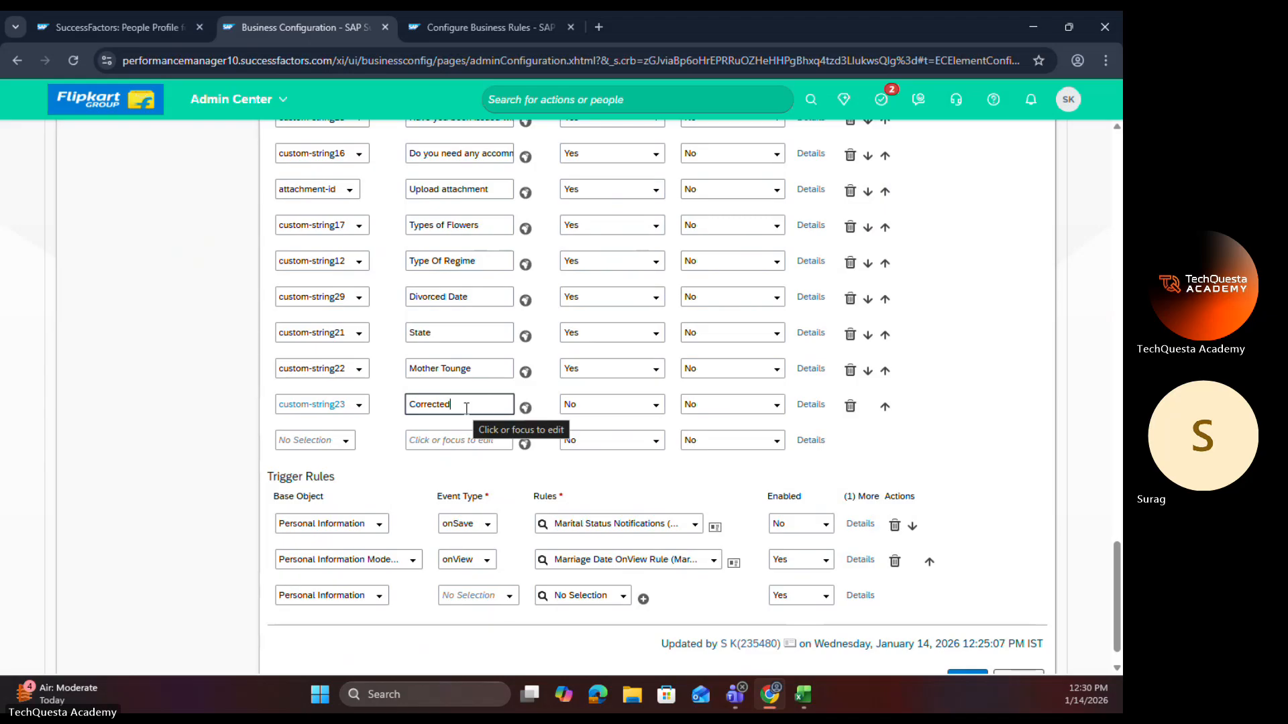
text(orrected)
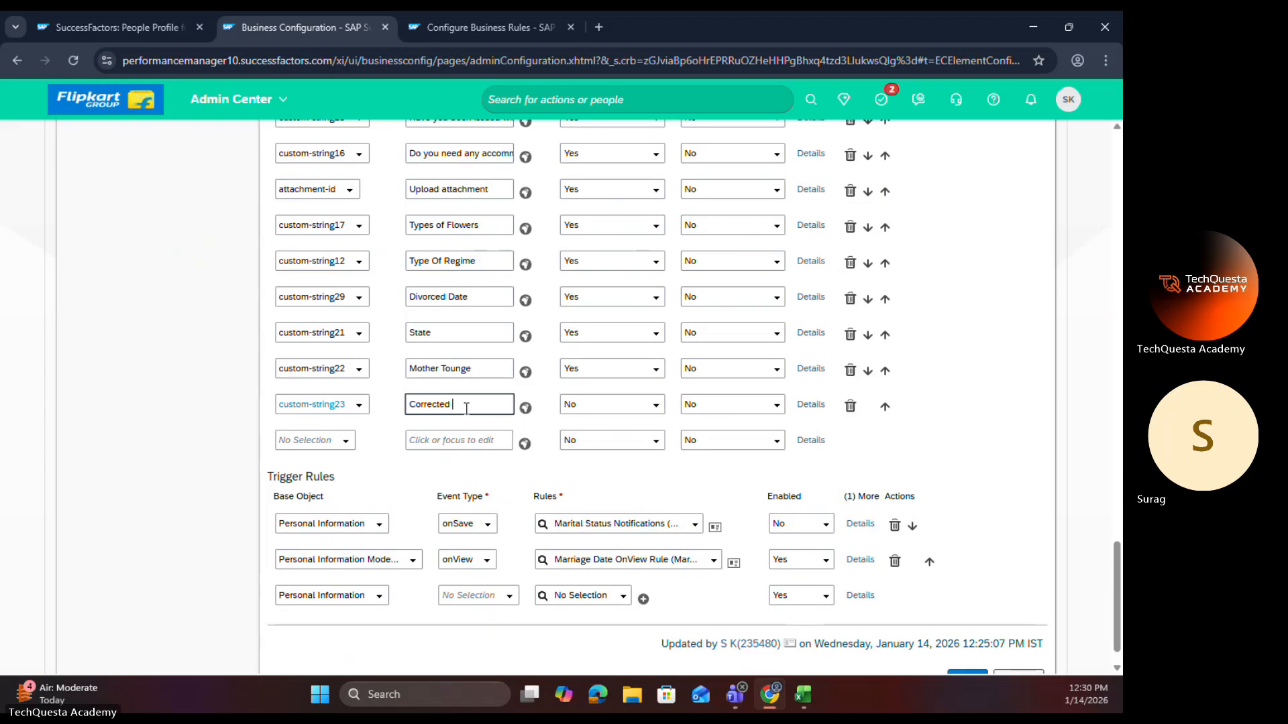
text( Firs)
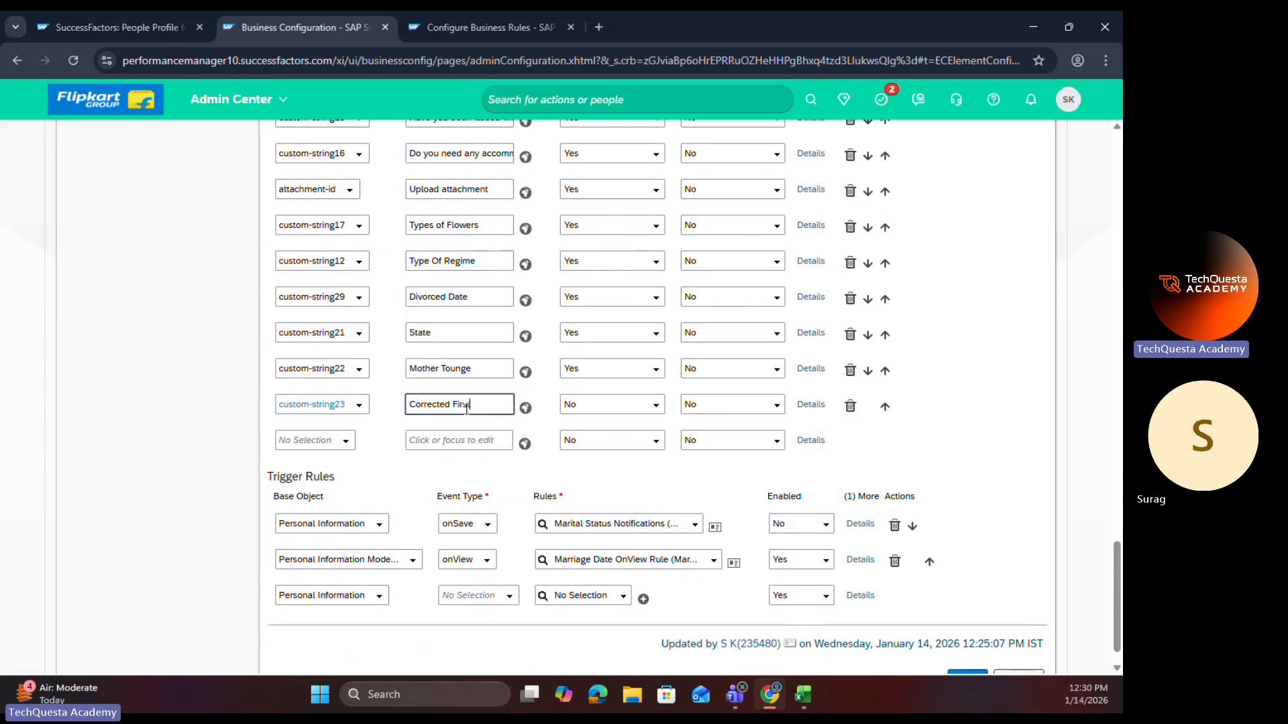
text(t Nam)
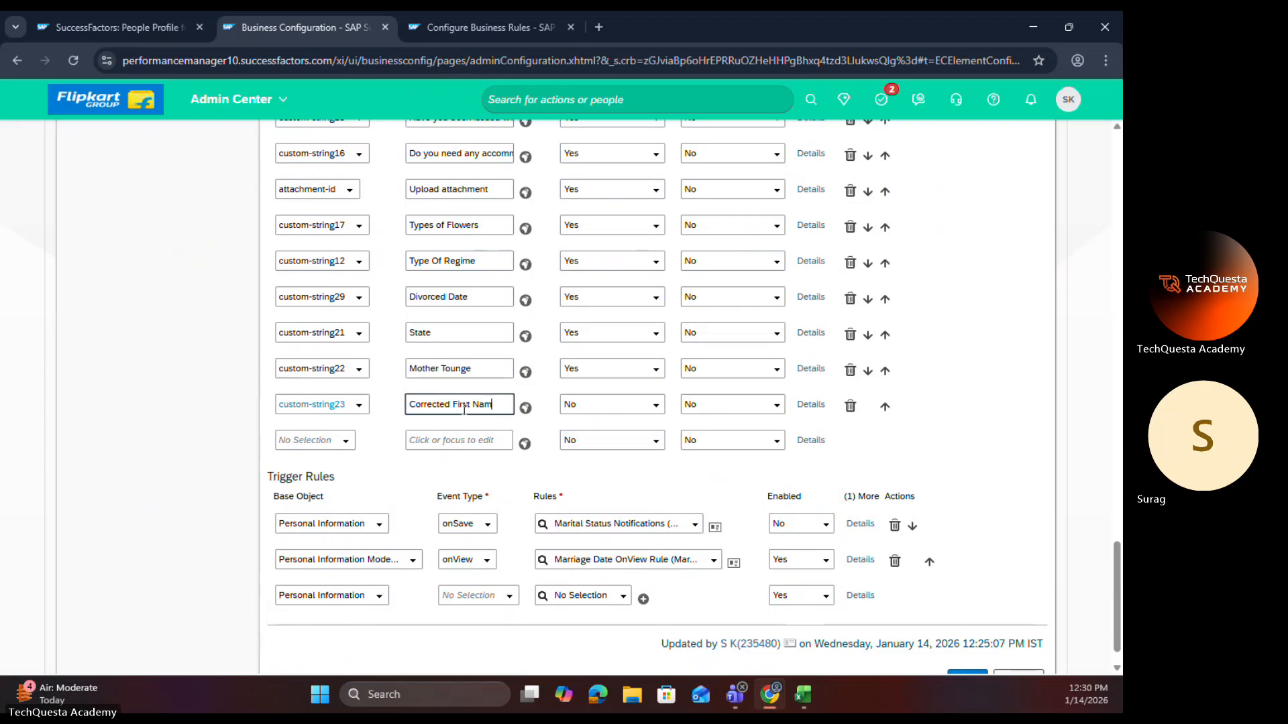
text(e)
key(Tab)
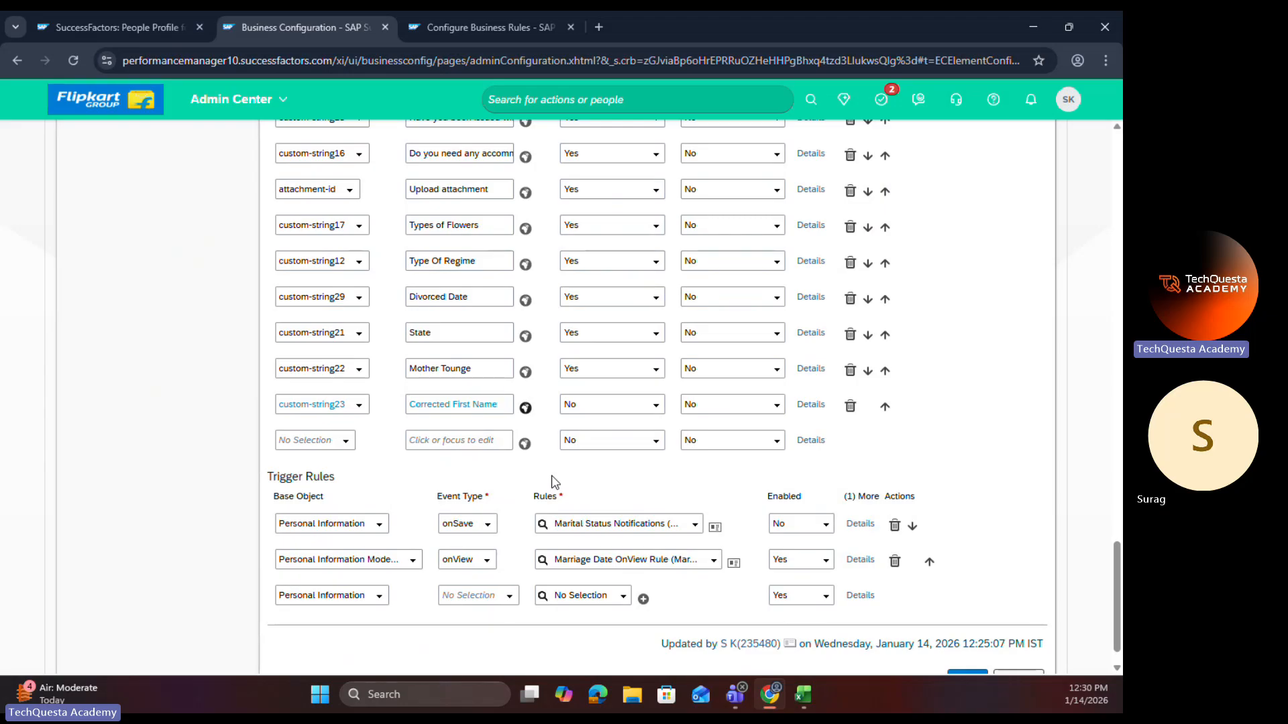
Step: Open the employee's Personal Information edit form effective Jan 14, 2026, and expand the additional fields to examine them
click(116, 25)
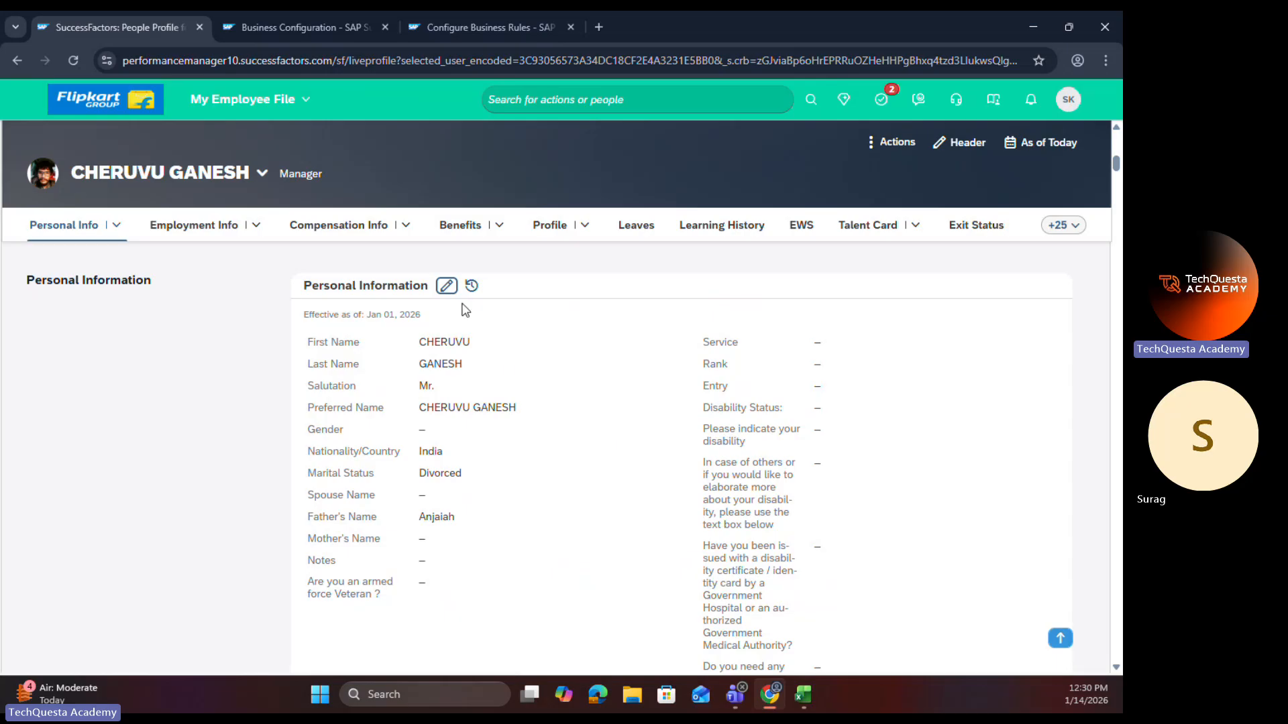
click(446, 285)
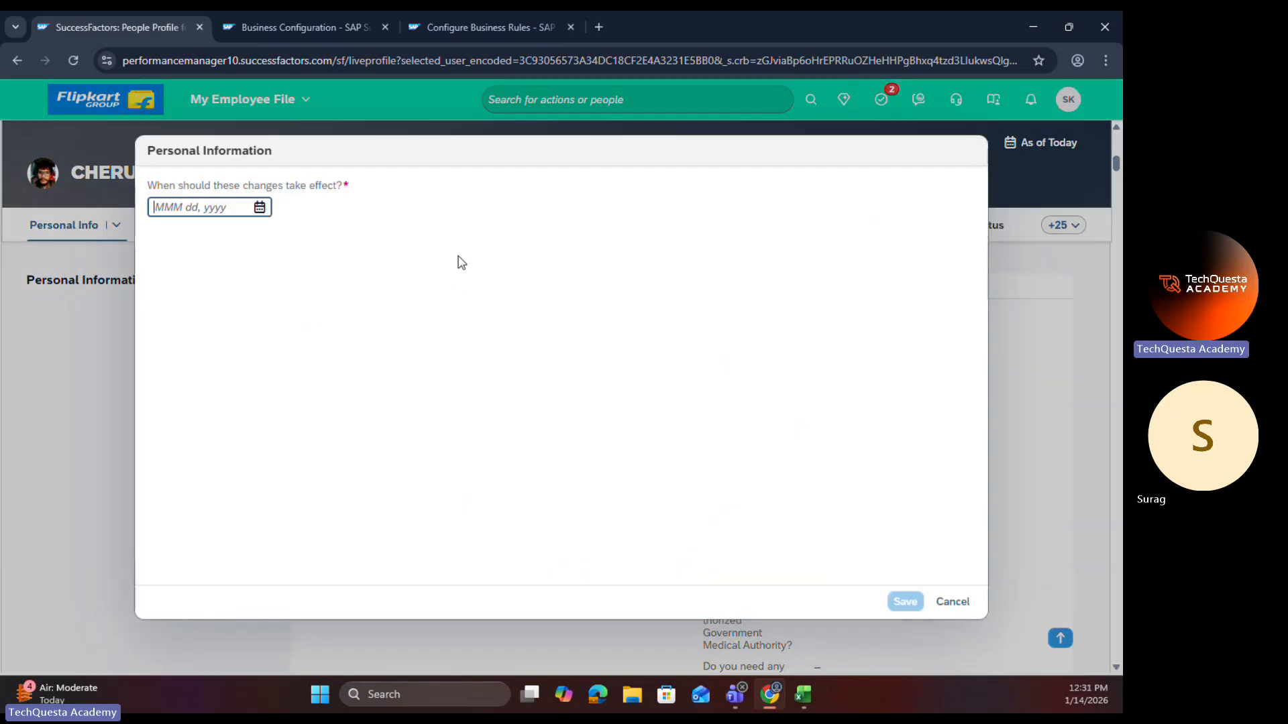
click(259, 207)
click(266, 340)
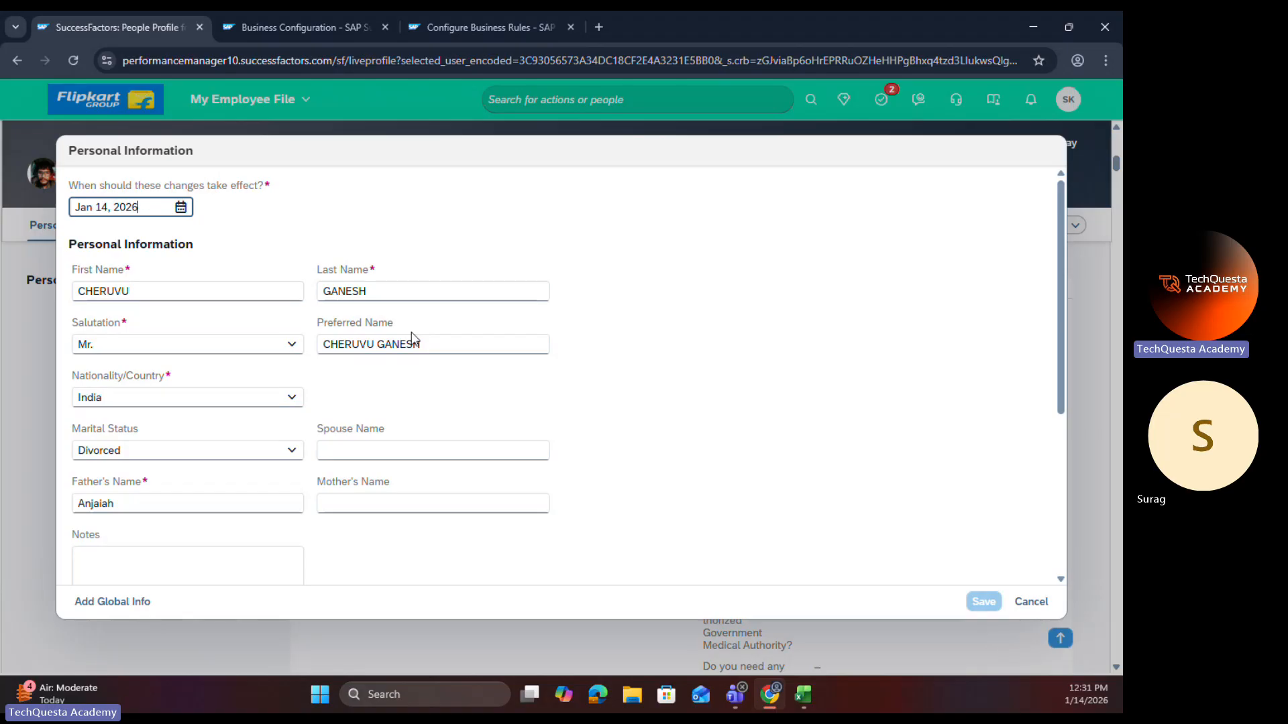
scroll(413, 338, down, 4)
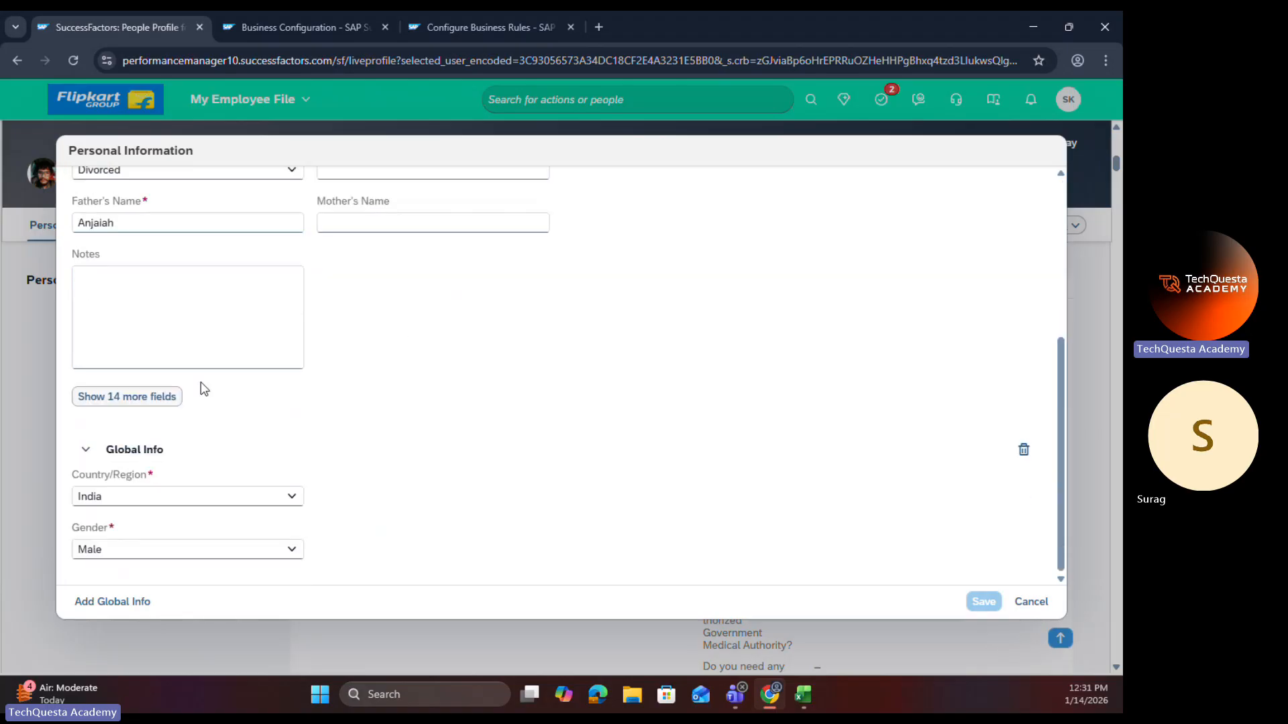
click(173, 402)
scroll(507, 372, up, 4)
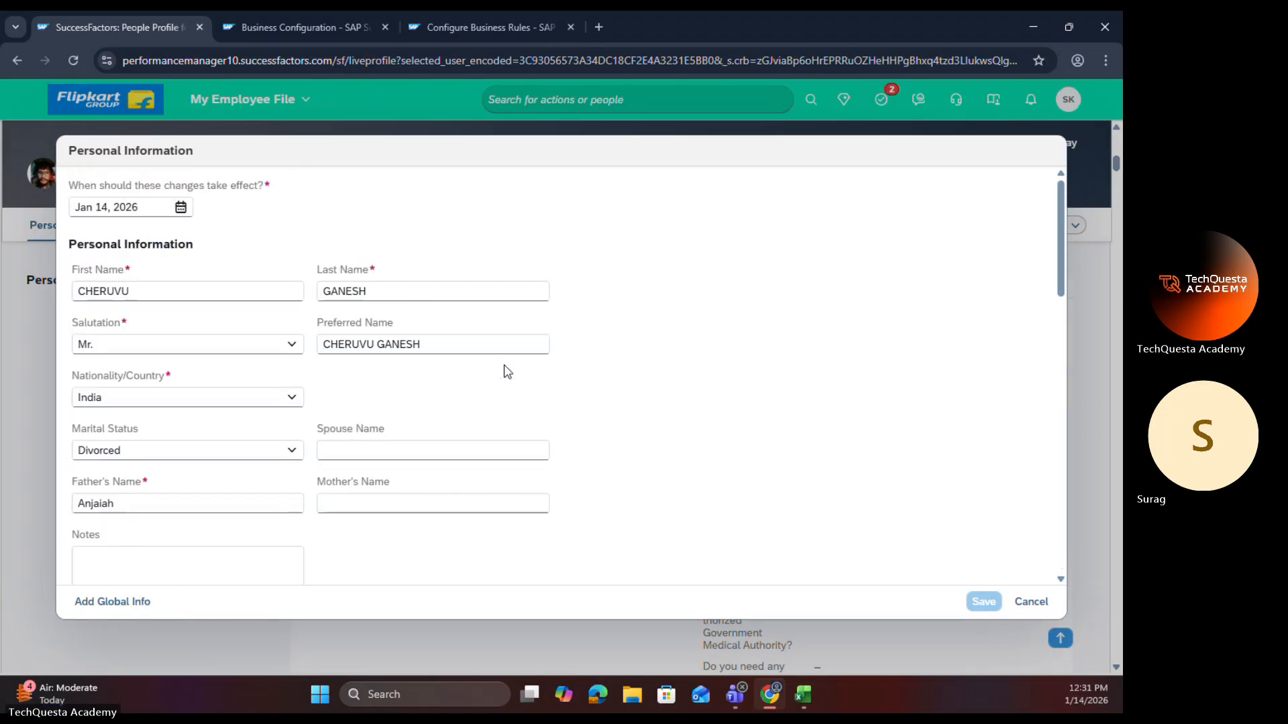
scroll(508, 371, down, 4)
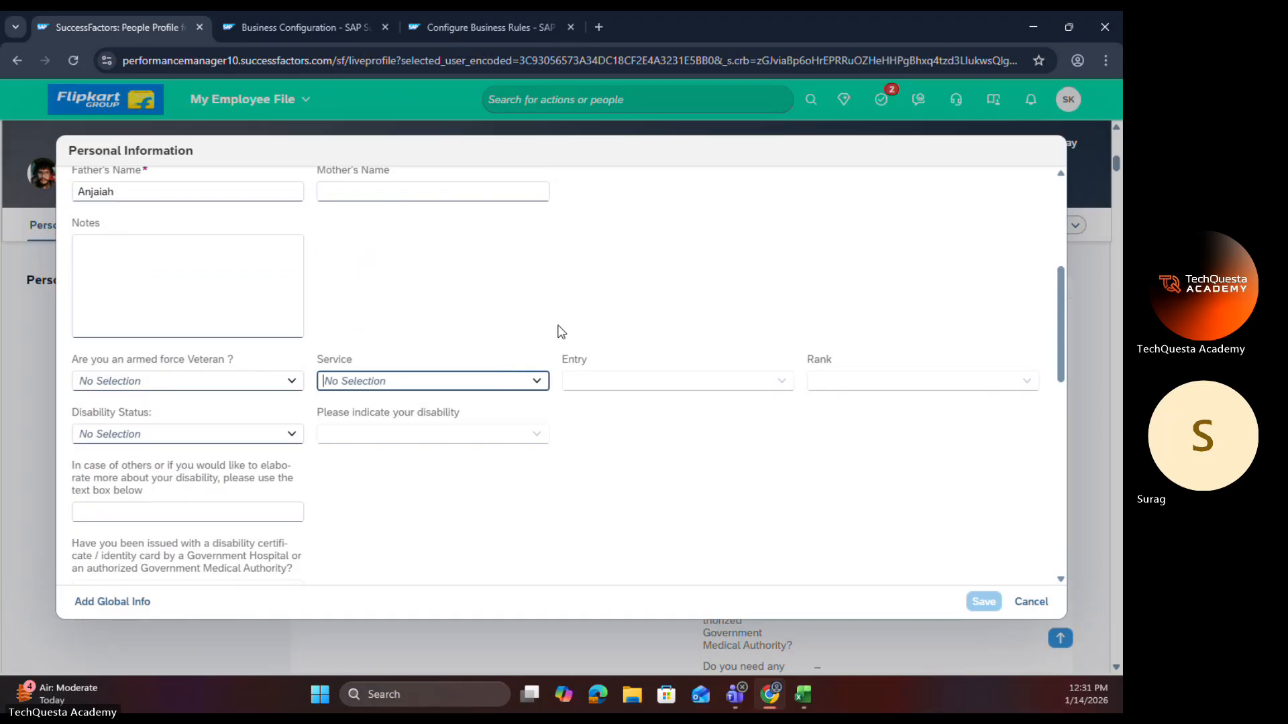
Step: Test the disability fields by setting Disability Status to "Yes, I have a disability" and the indicated disability to Deaf
click(291, 436)
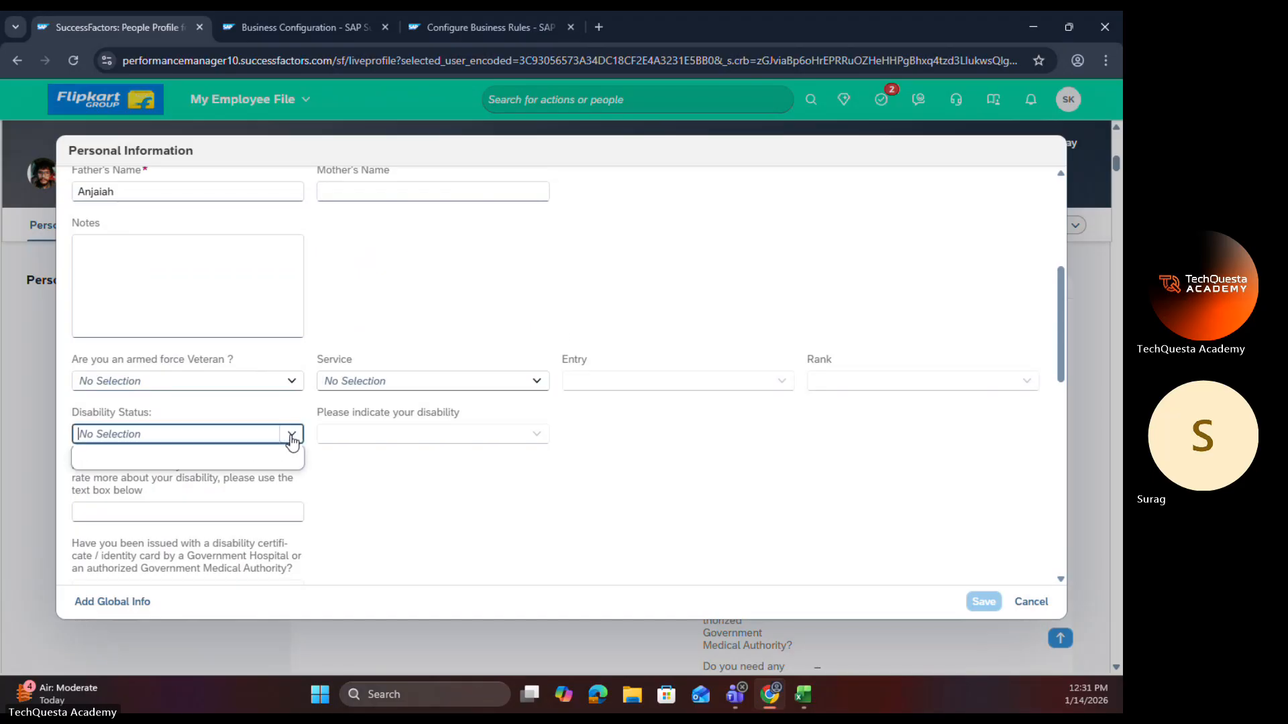
click(193, 508)
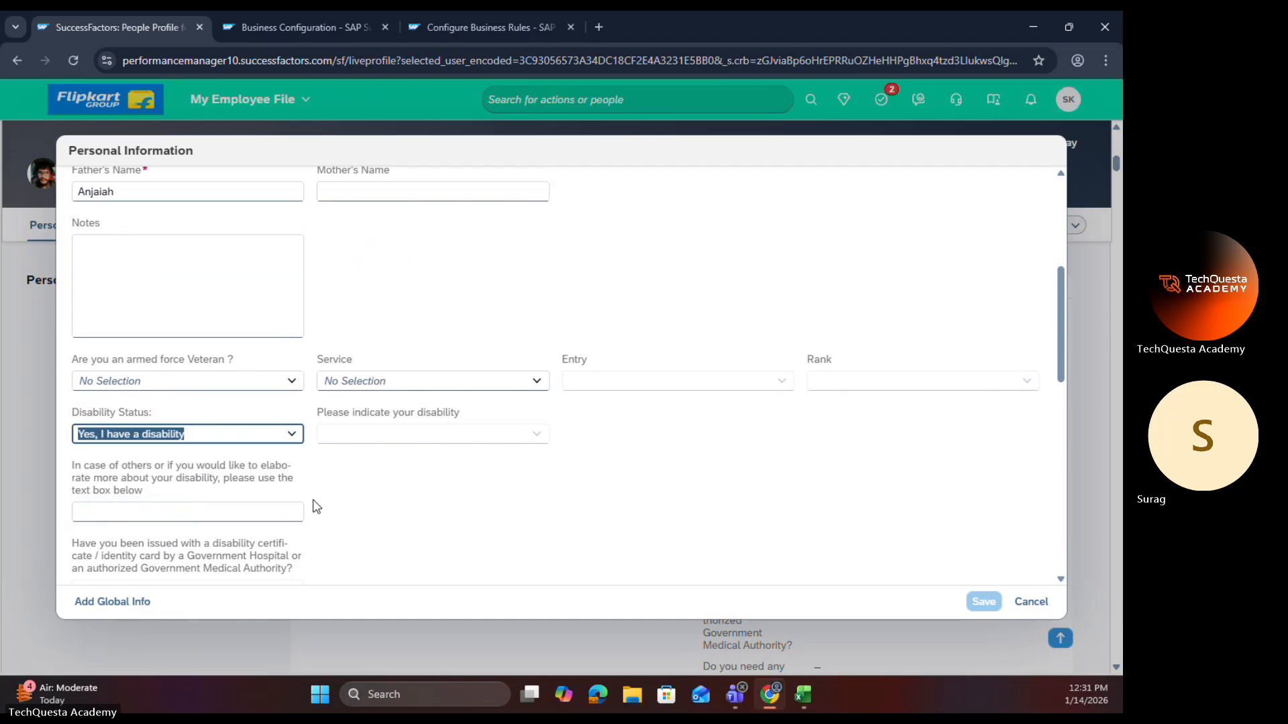
scroll(316, 498, down, 1)
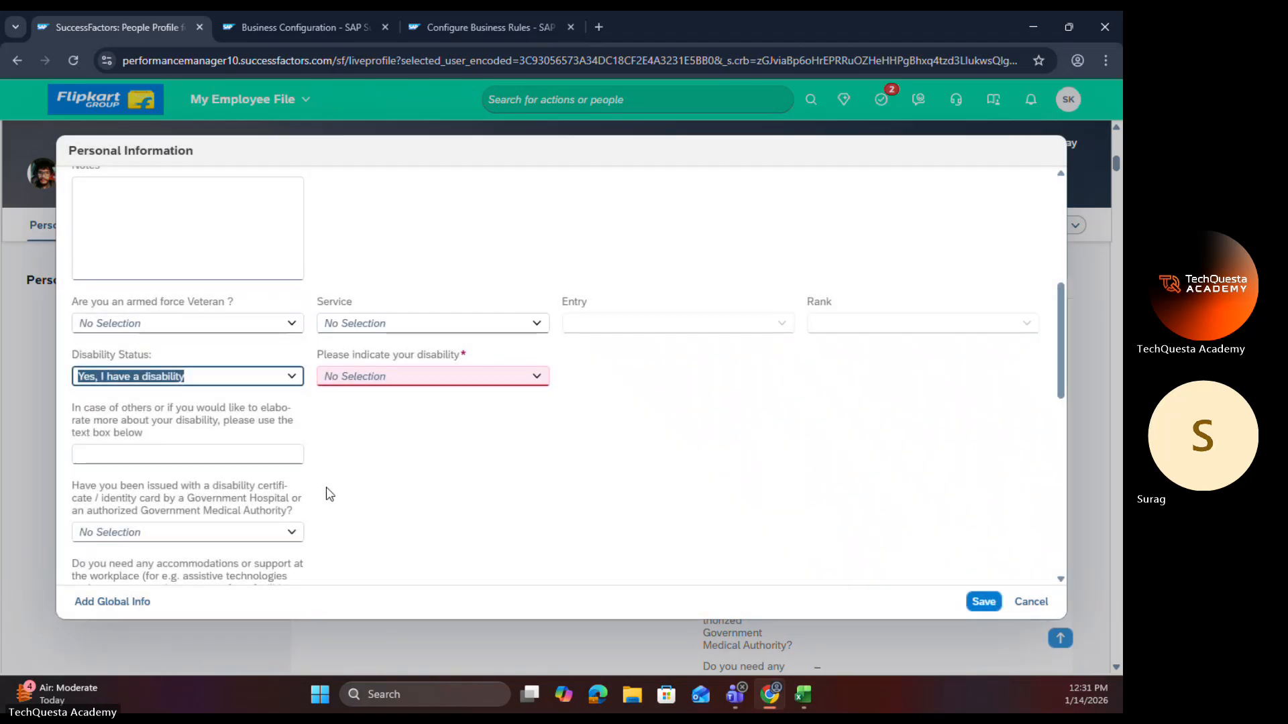
click(535, 376)
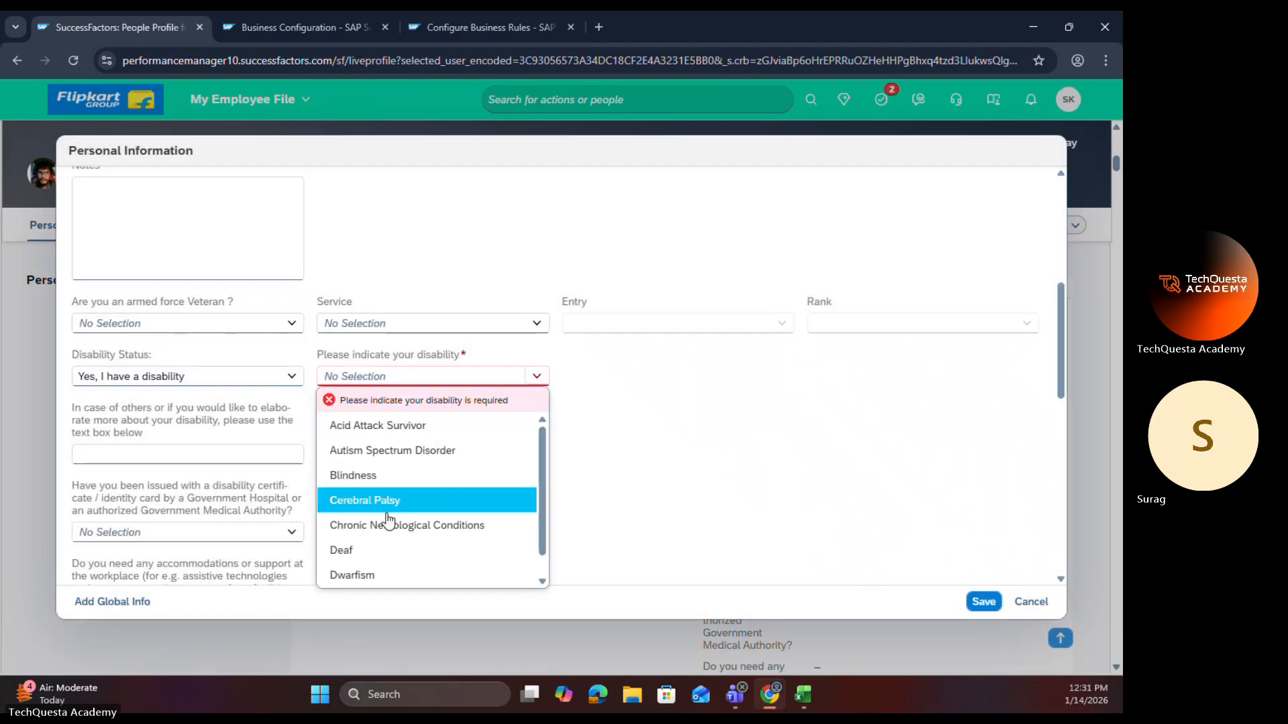
click(381, 550)
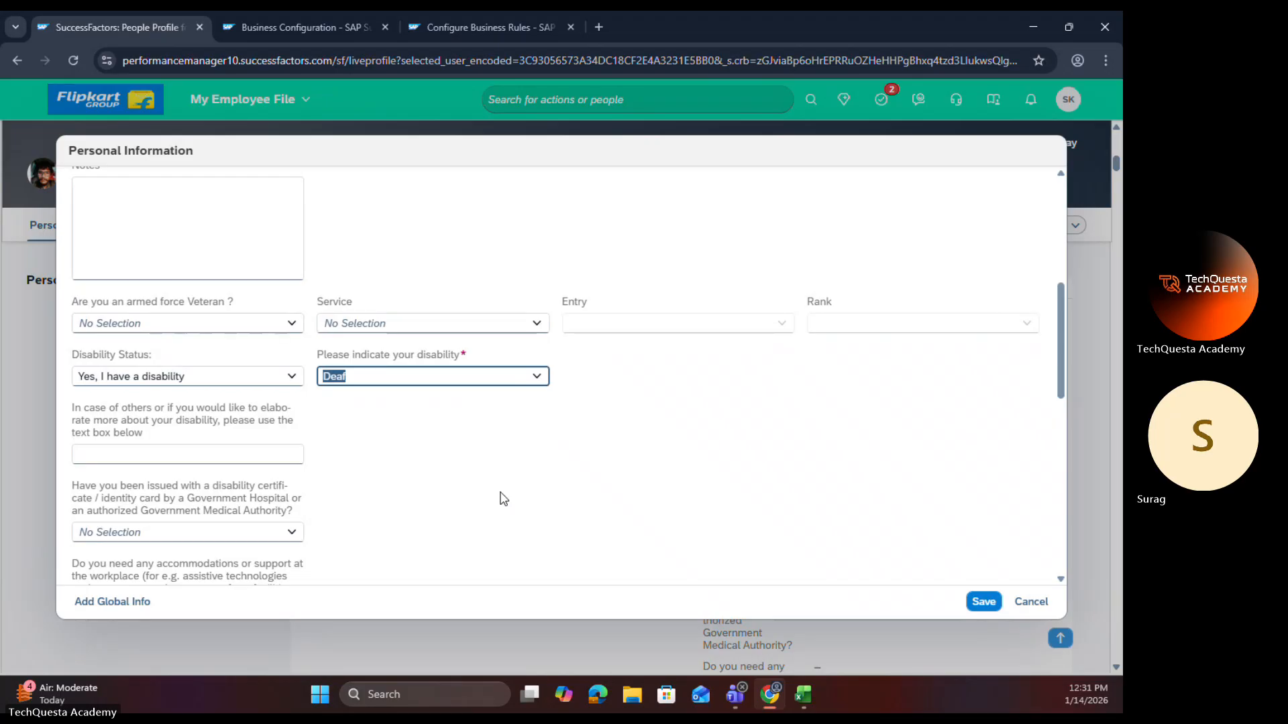
click(500, 499)
Step: Review the remaining disability, regime and state fields, and discard the Personal Information changes without saving
scroll(465, 476, down, 8)
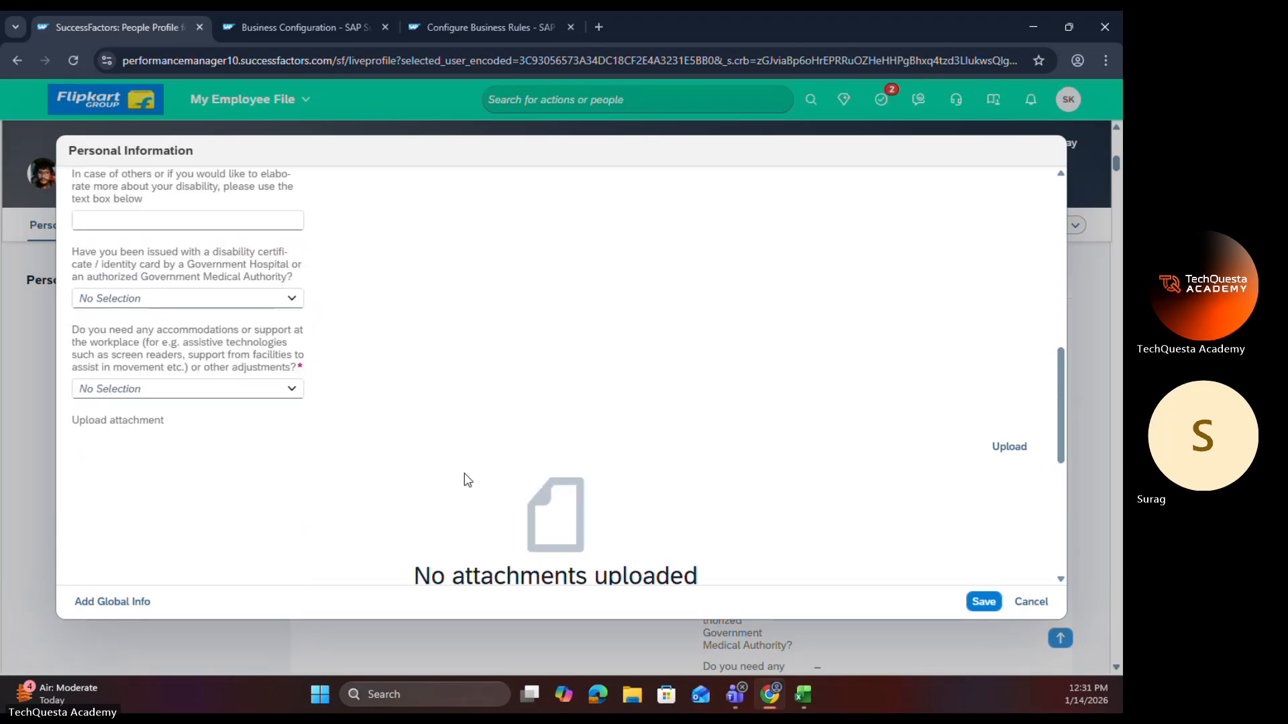
scroll(467, 480, down, 2)
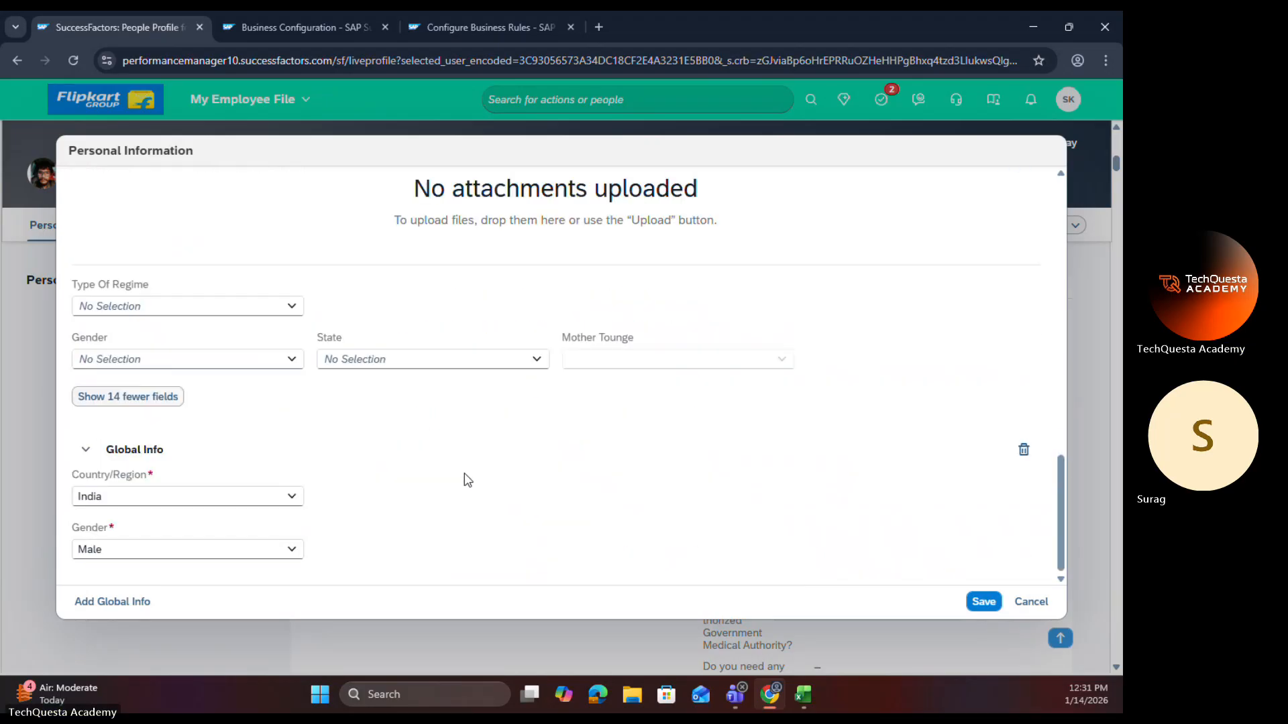
scroll(467, 480, up, 10)
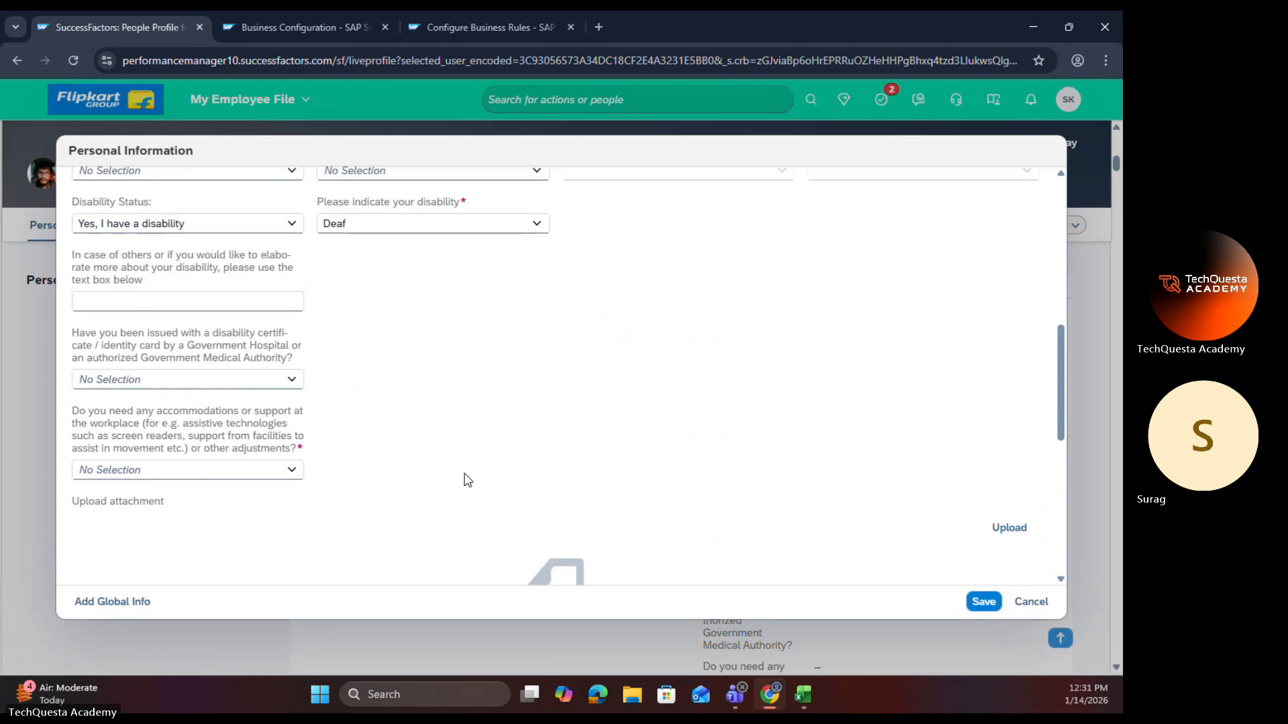
scroll(468, 481, up, 2)
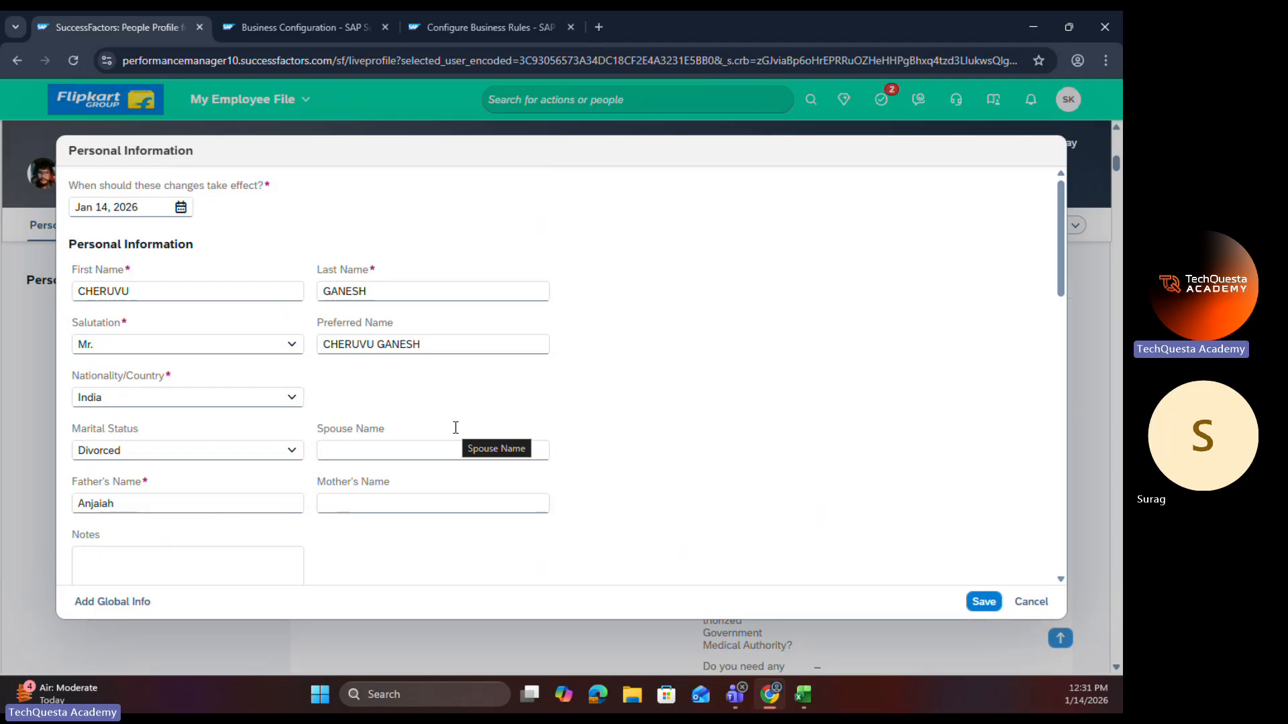
click(1013, 602)
click(625, 421)
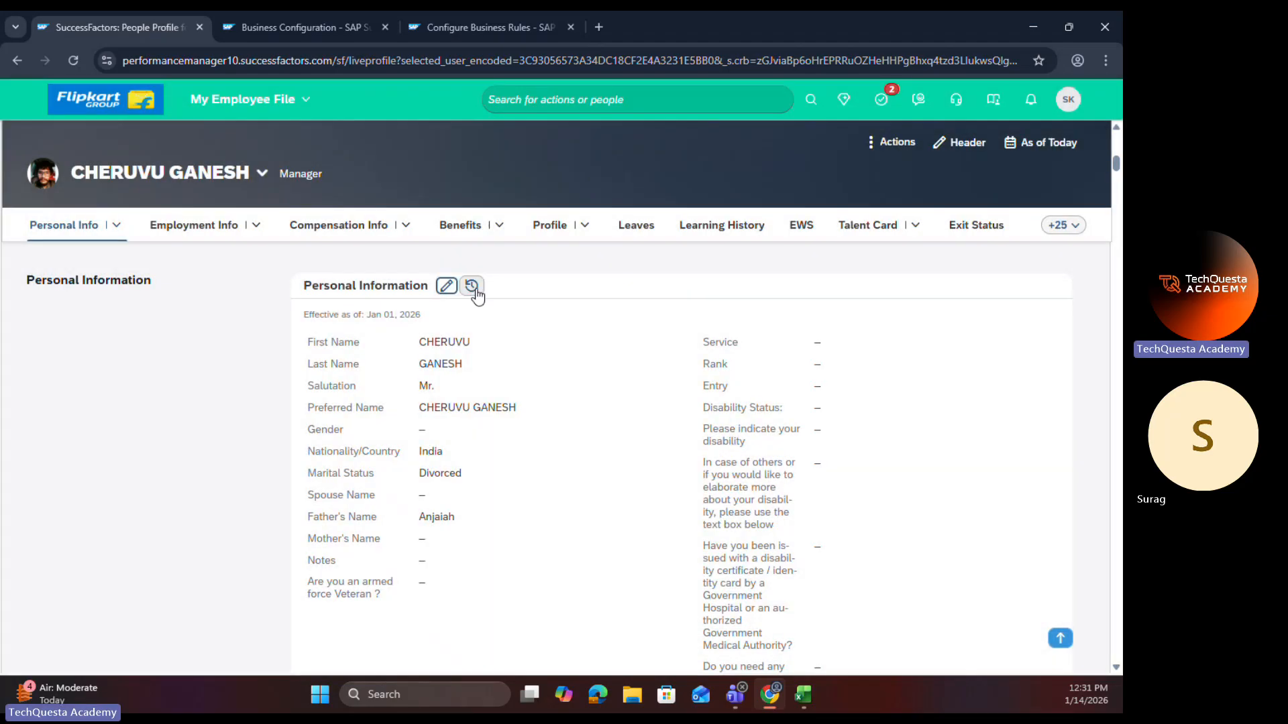
Step: Delete the Jan 01, 2026 and Jan 01, 2025 records from the Personal Information change history, and close the history
click(468, 285)
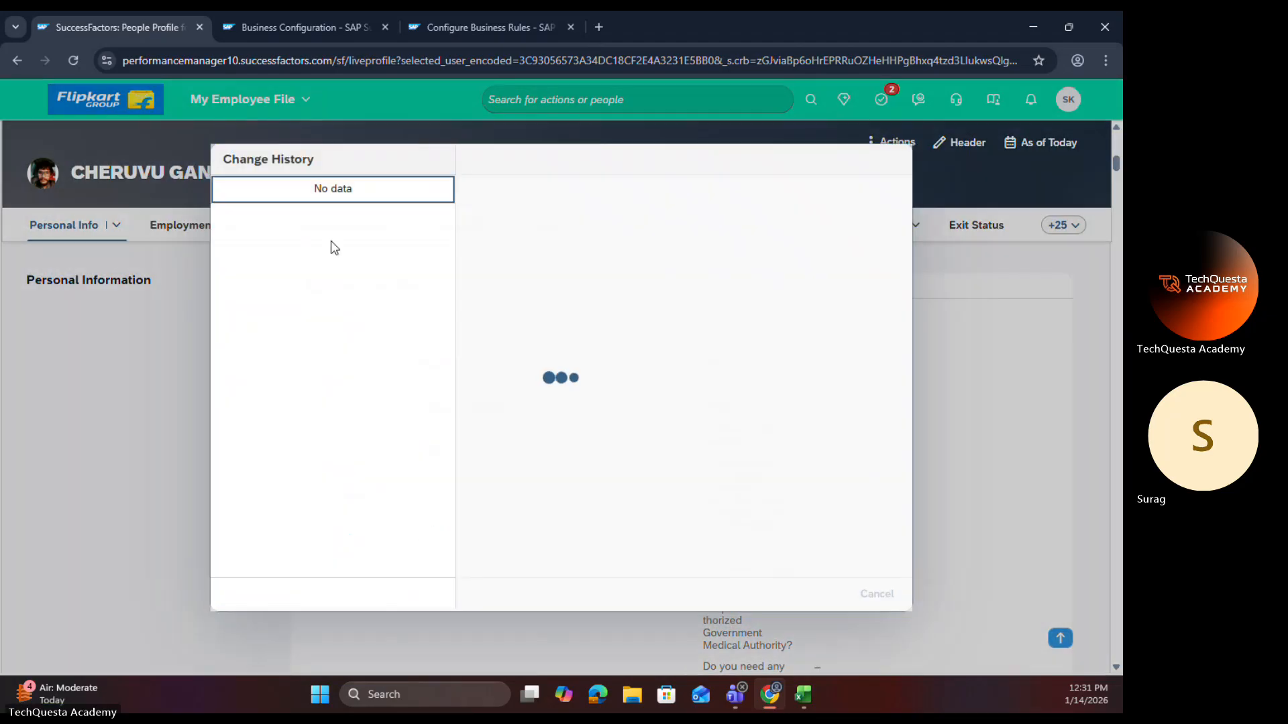
click(825, 594)
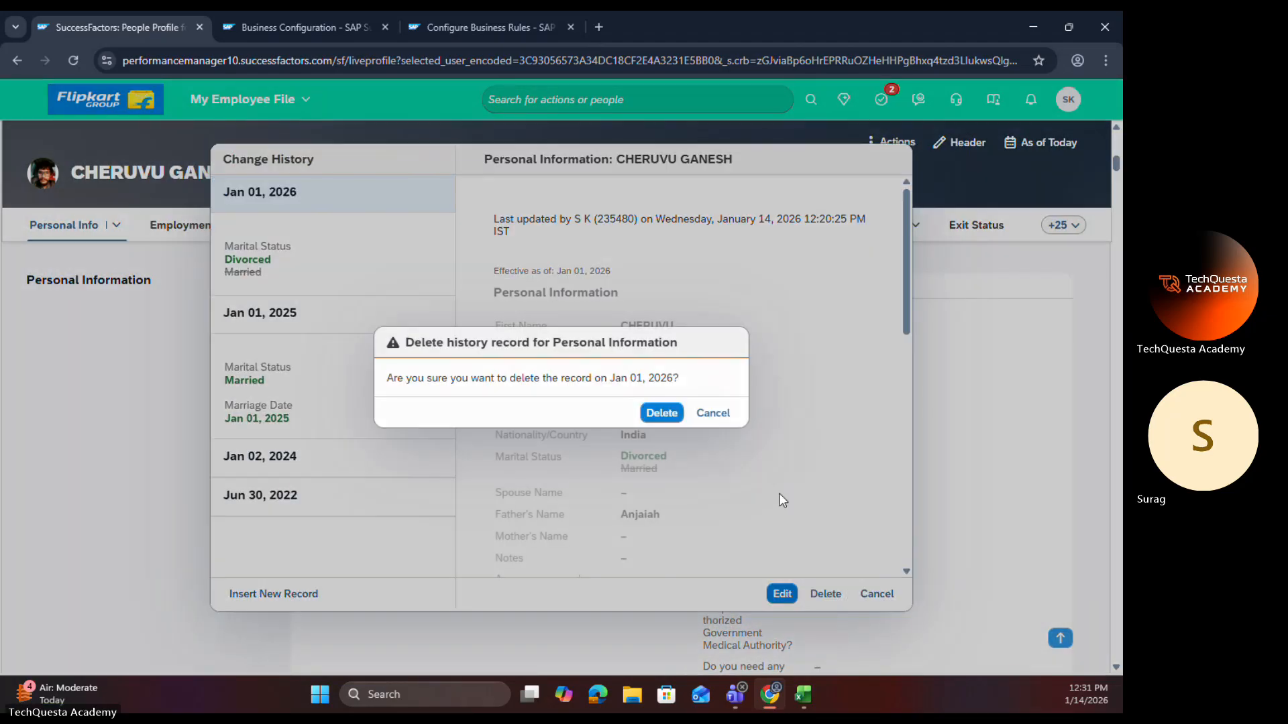
click(663, 413)
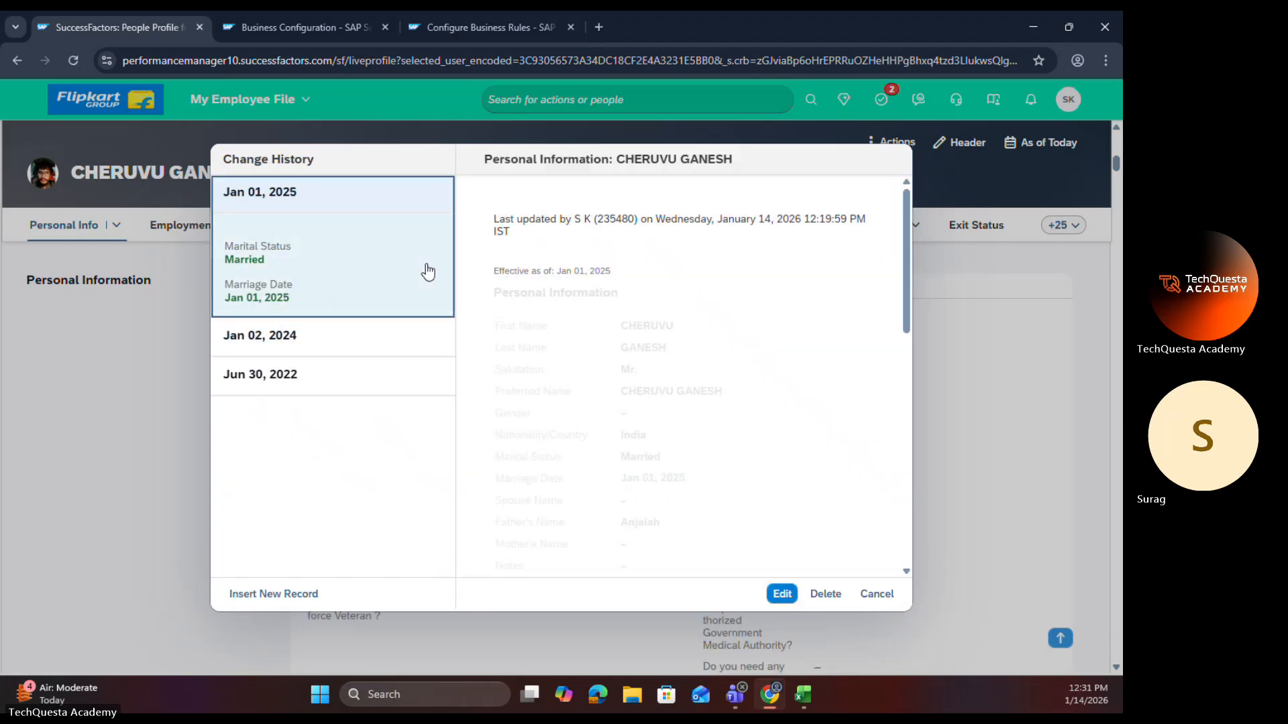
click(819, 596)
click(659, 413)
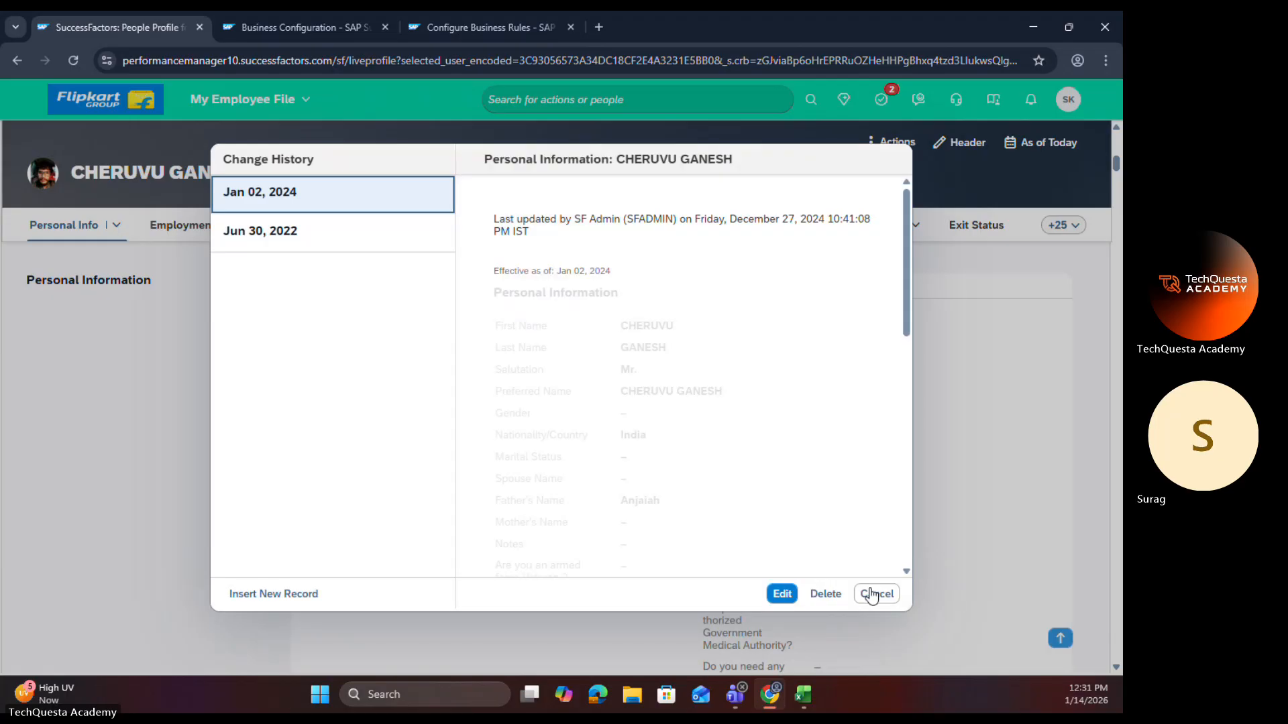
click(870, 595)
Step: Start a new Personal Information edit effective Jan 01, 2025
click(446, 285)
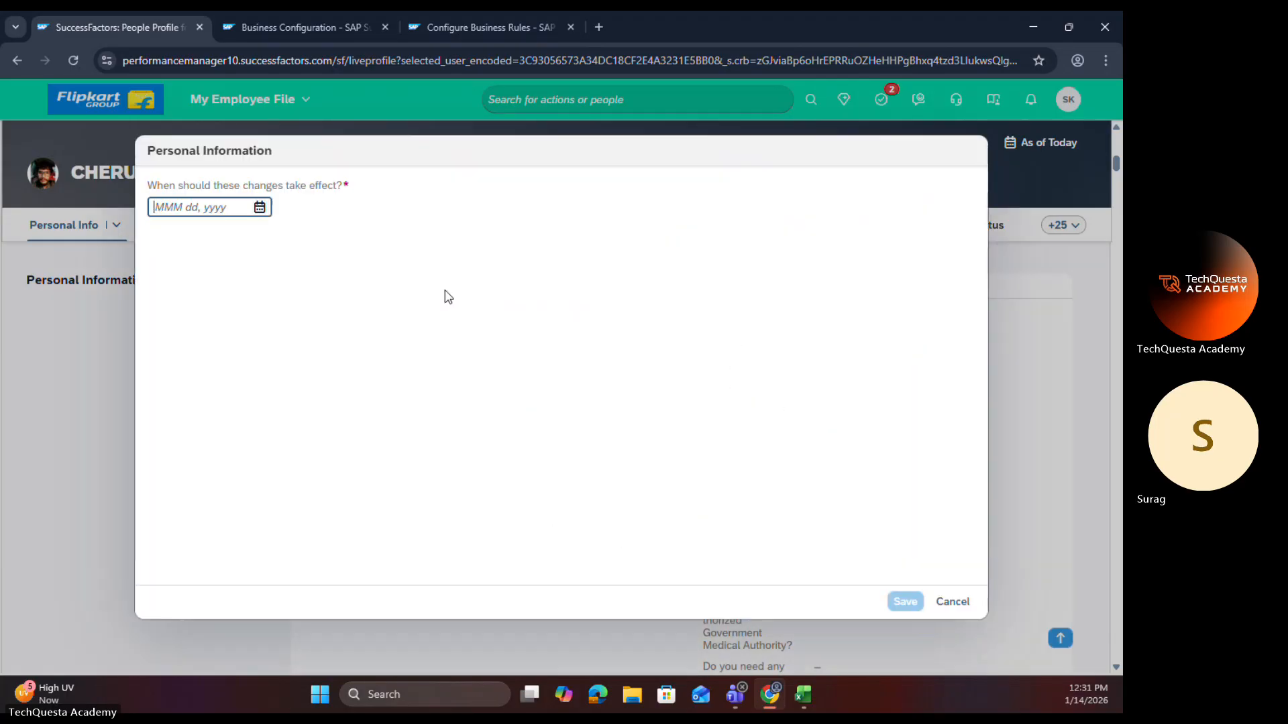
click(260, 208)
click(287, 240)
click(249, 340)
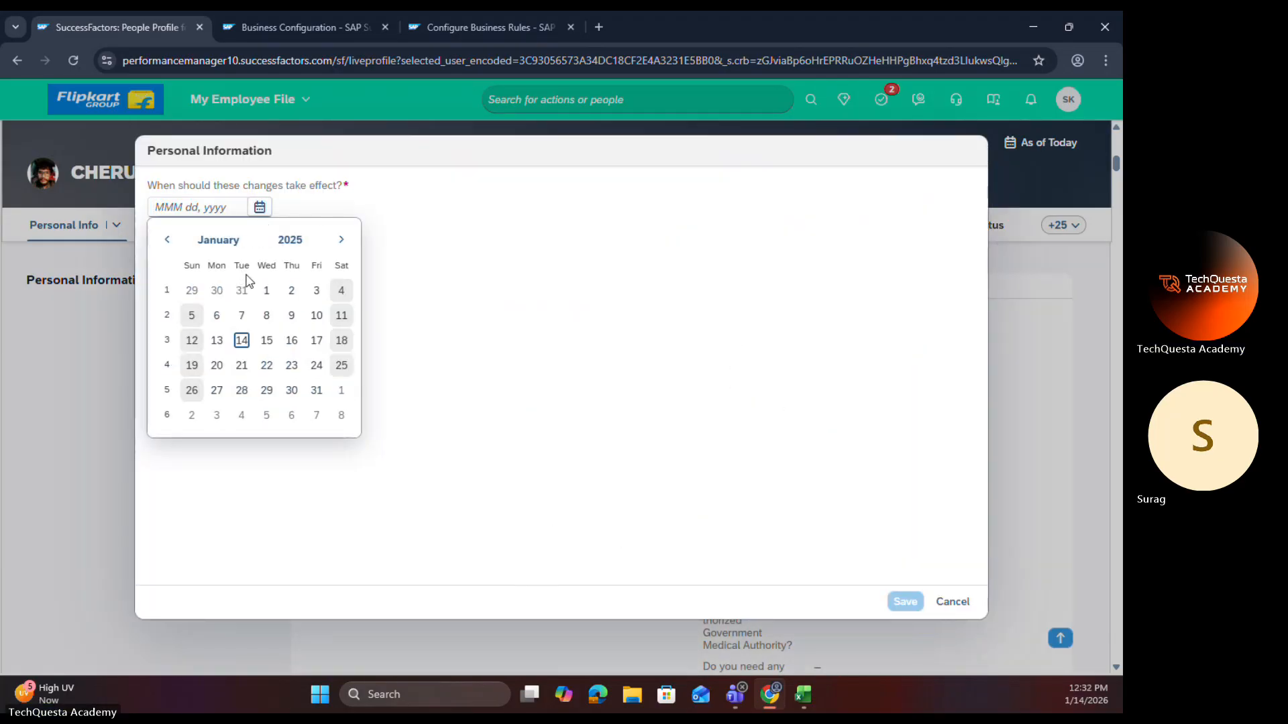
click(266, 290)
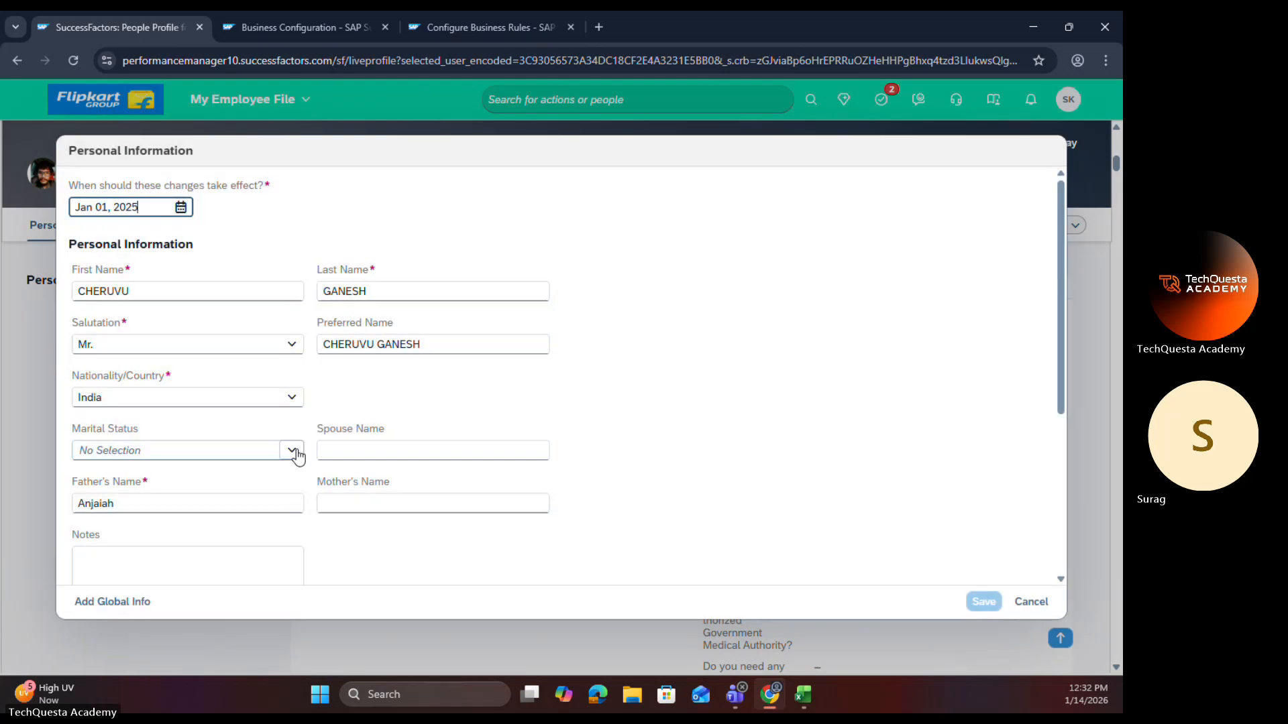
Step: Set Marital Status to Married, show the additional fields, and review the whole Personal Information form for Marriage Date
click(288, 451)
click(170, 526)
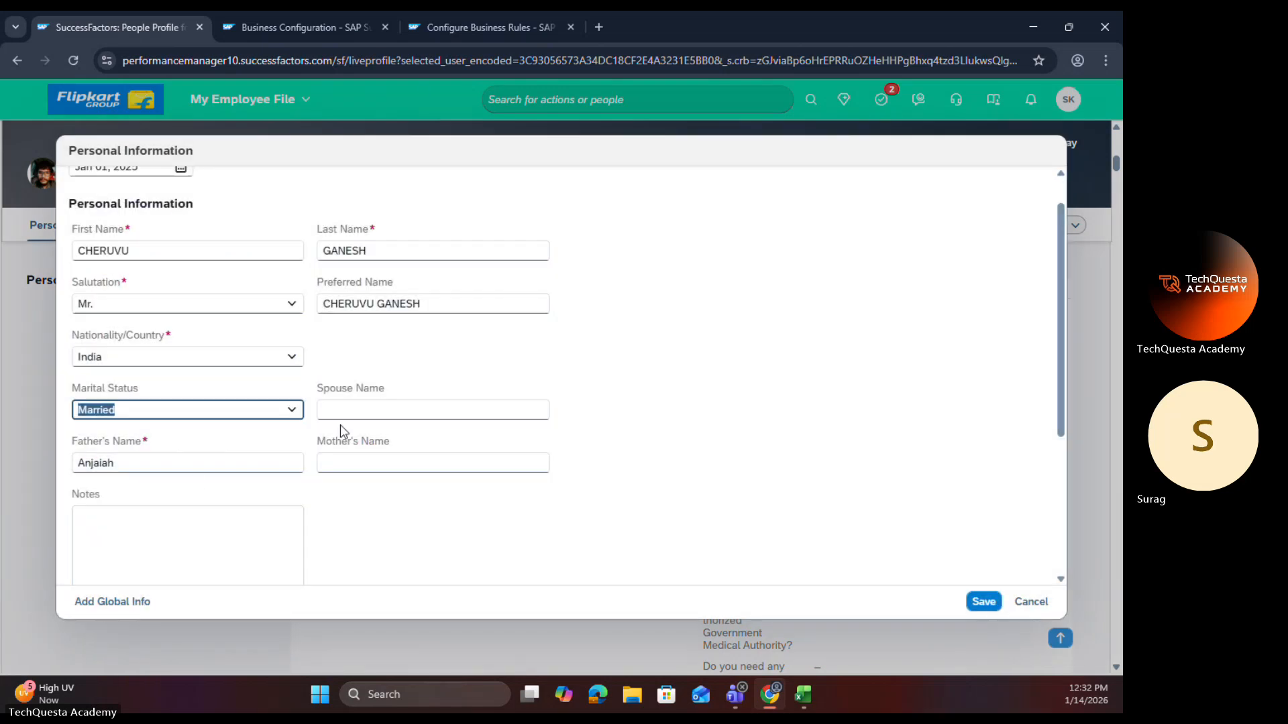
scroll(342, 430, down, 3)
click(161, 397)
scroll(384, 398, down, 10)
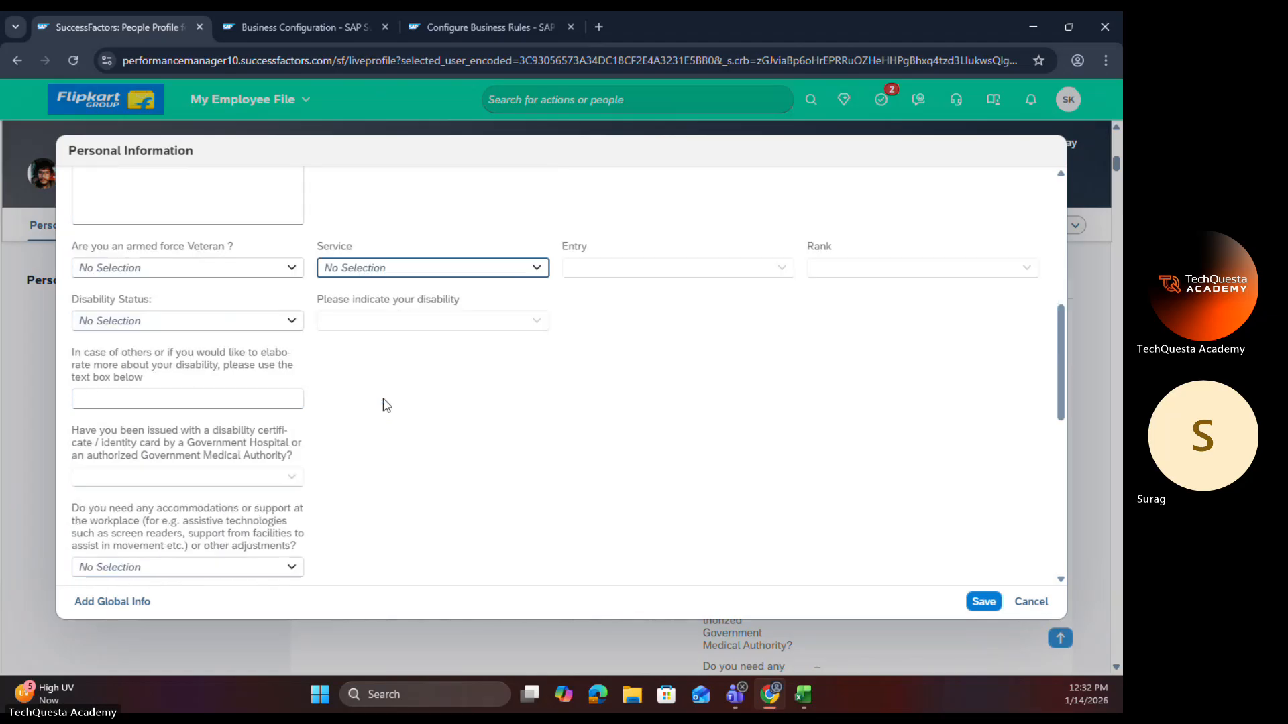
scroll(384, 399, down, 1)
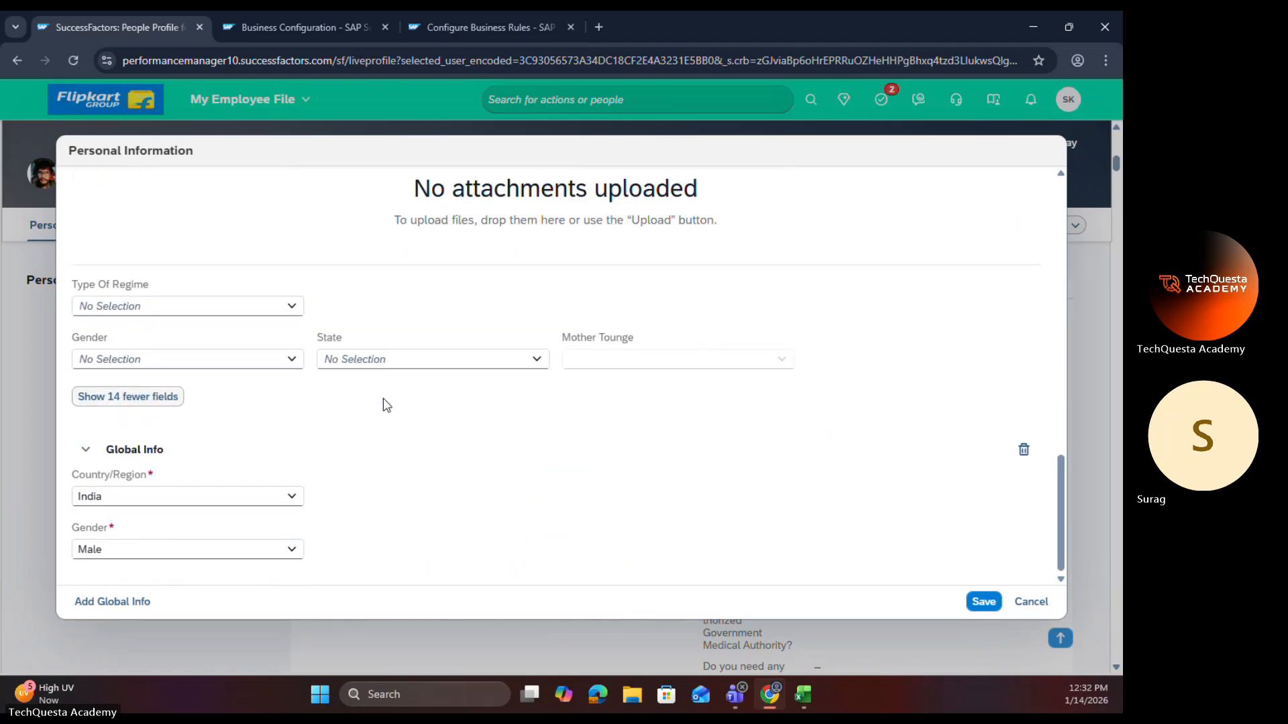
scroll(384, 398, up, 4)
scroll(384, 398, down, 4)
scroll(384, 400, up, 6)
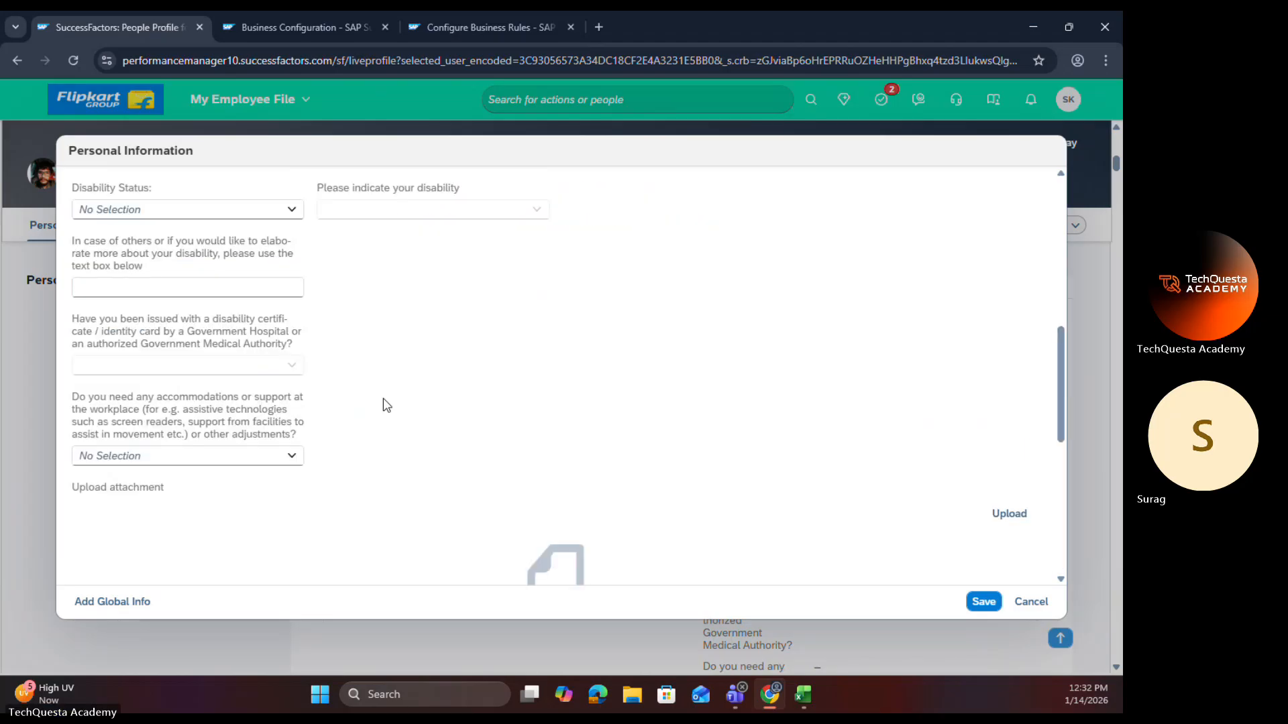
scroll(385, 402, up, 6)
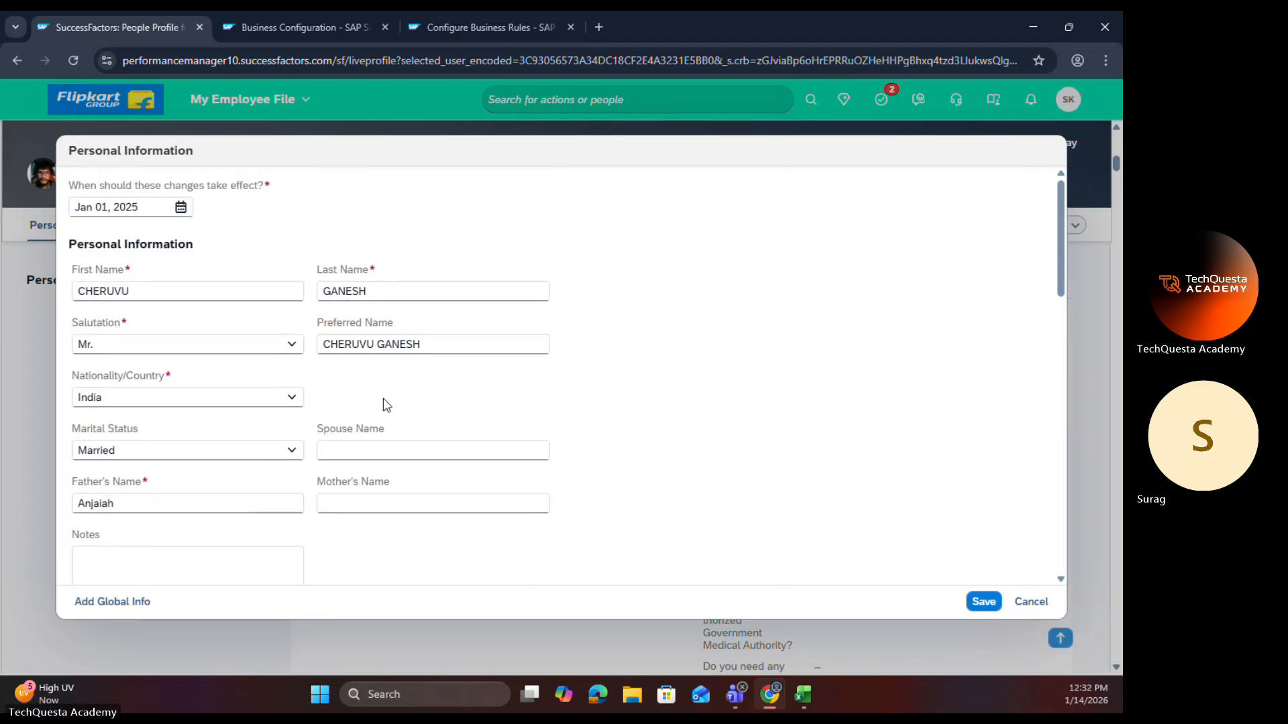
Step: Set Marital Status to Divorced and check the fields around it
click(287, 448)
click(153, 503)
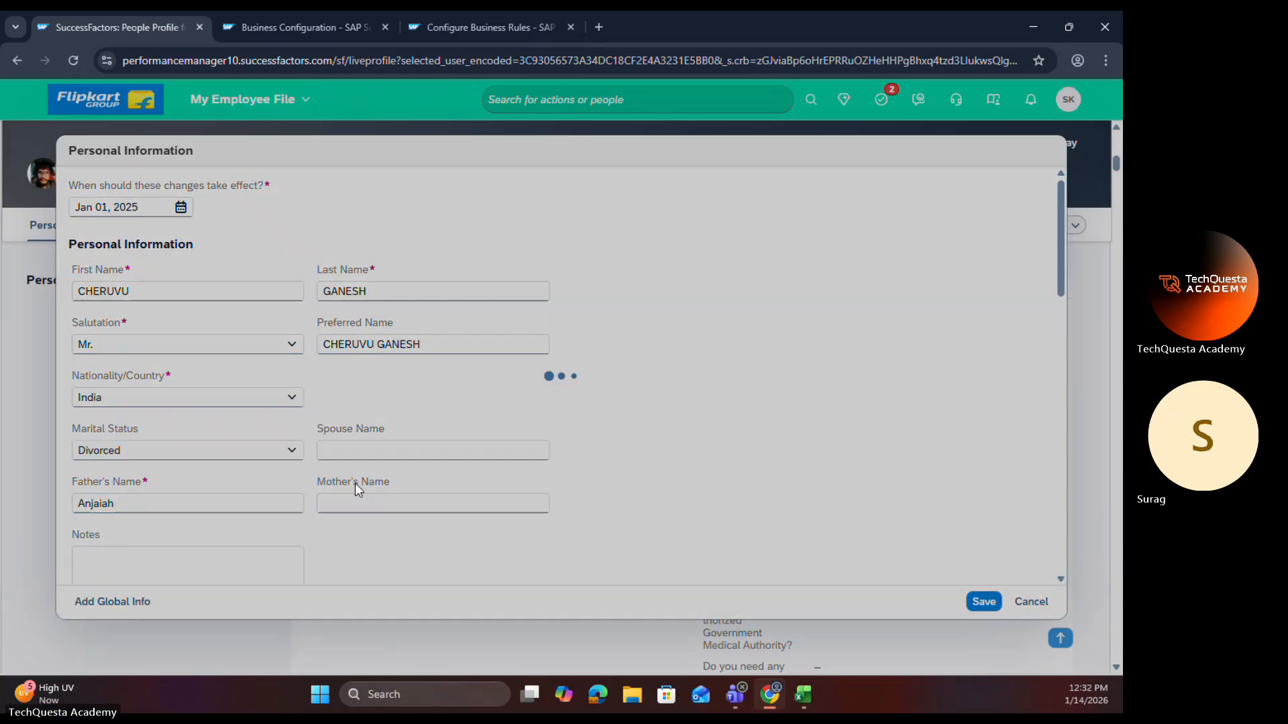
scroll(364, 480, down, 1)
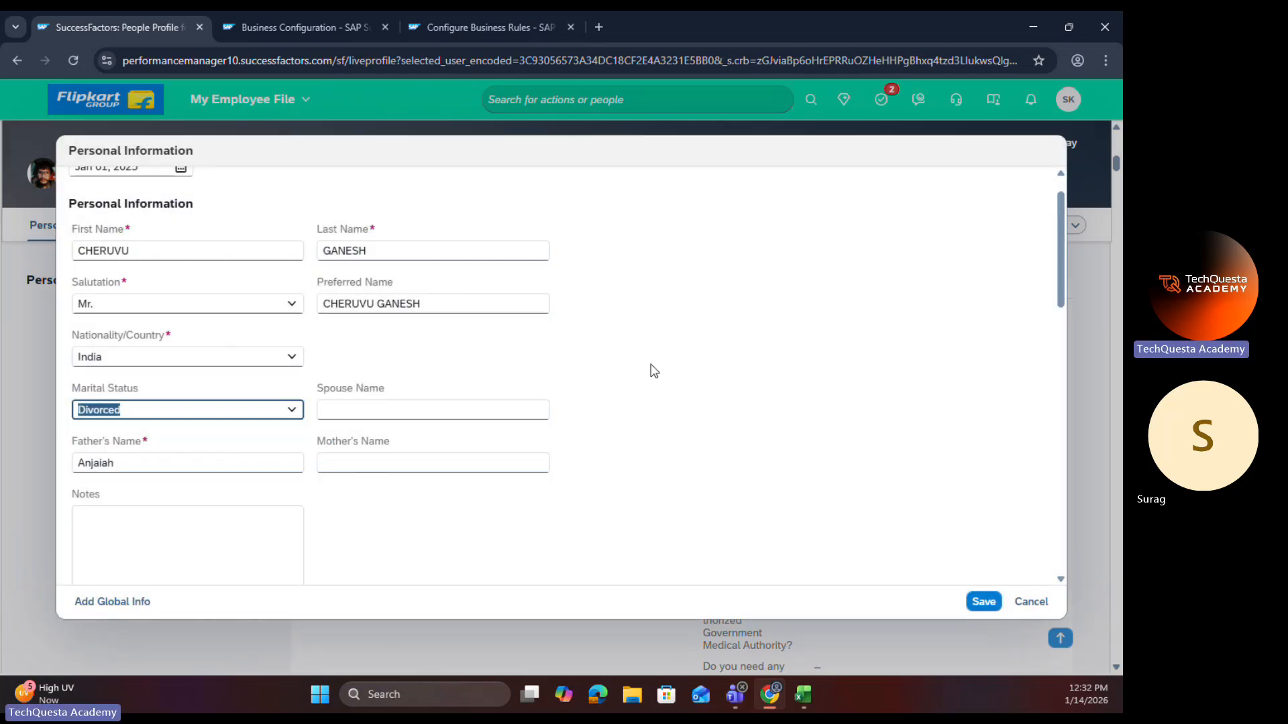
Step: Open the Marriage Date OnView Rule from the personalInfo trigger rules in Business Configuration and start a correction of it
click(334, 27)
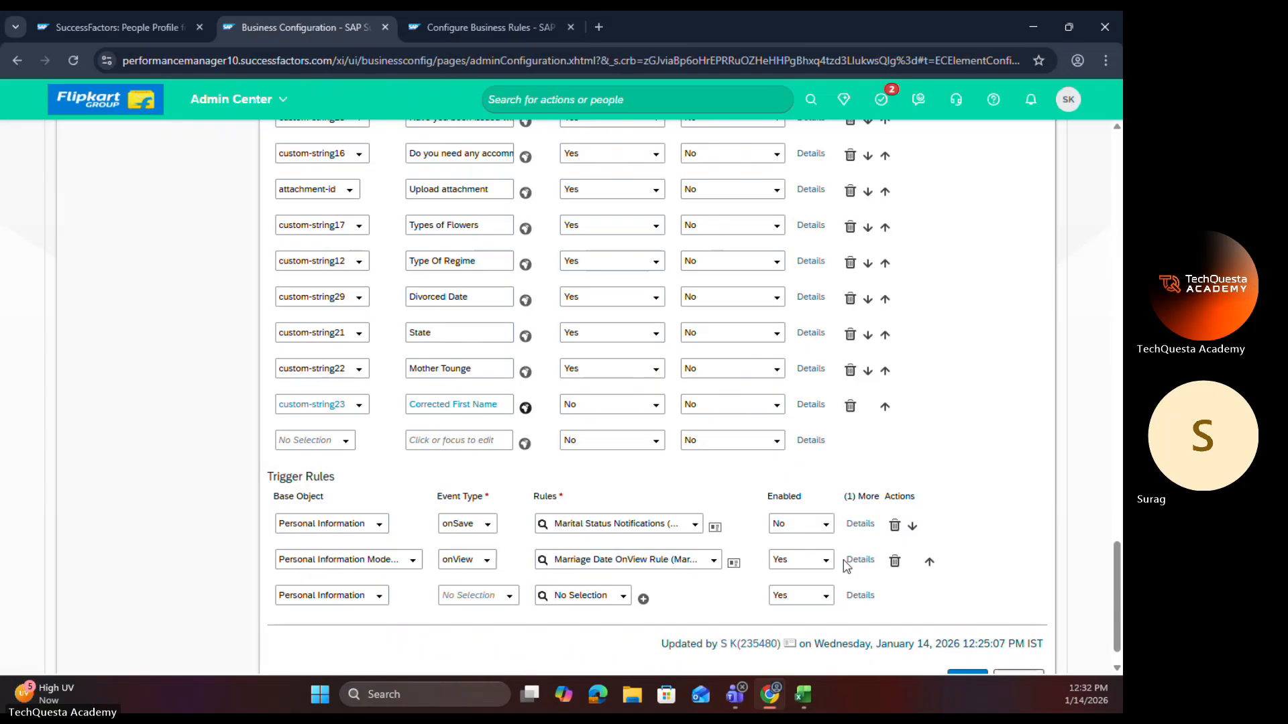
click(734, 562)
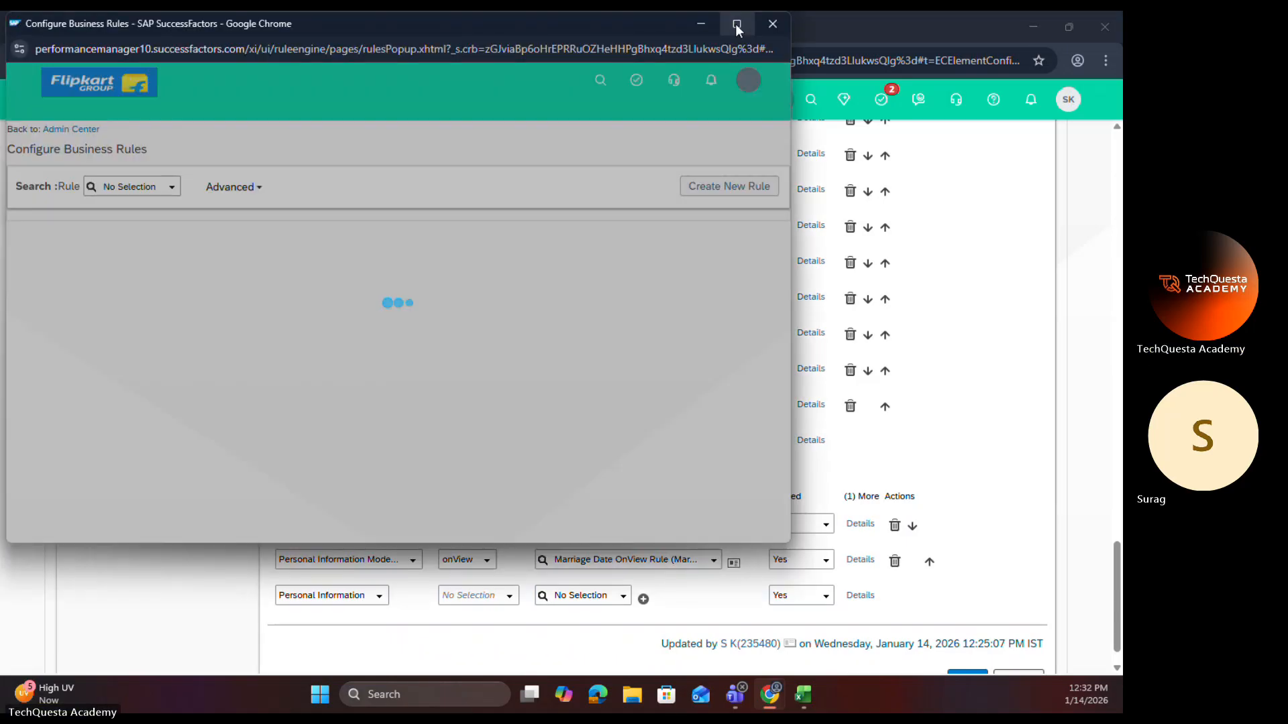
click(736, 24)
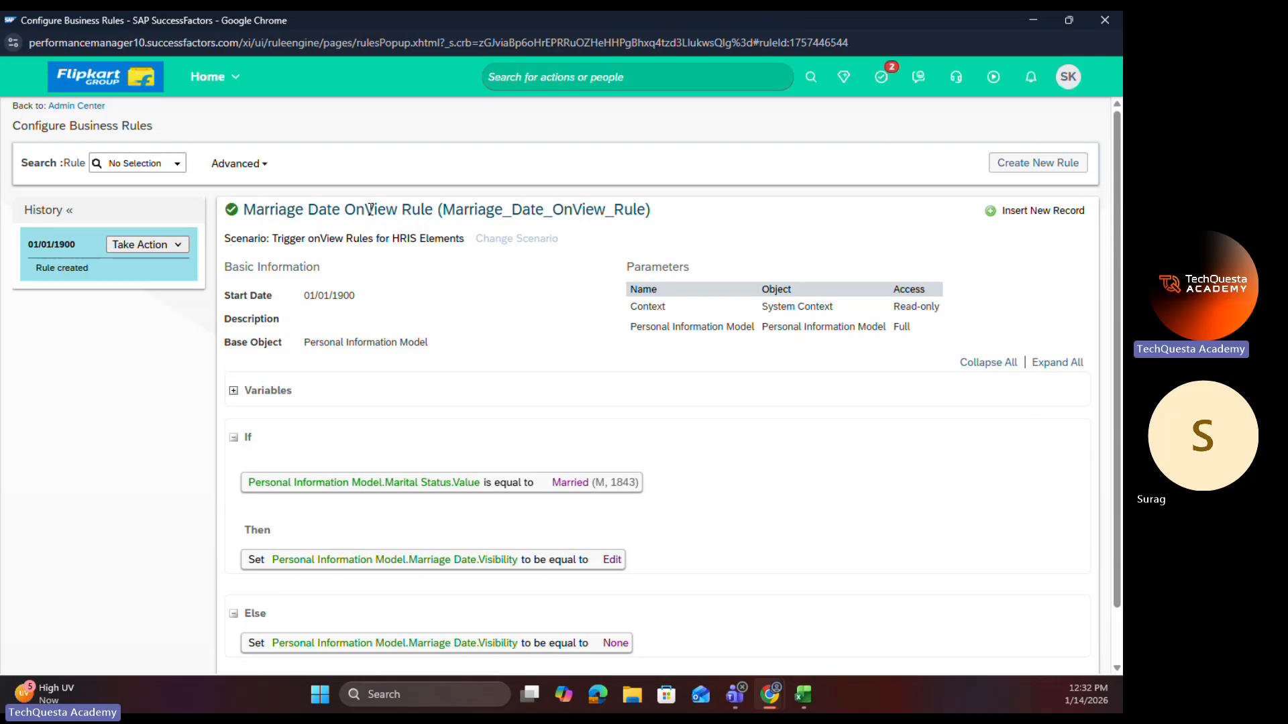
click(178, 245)
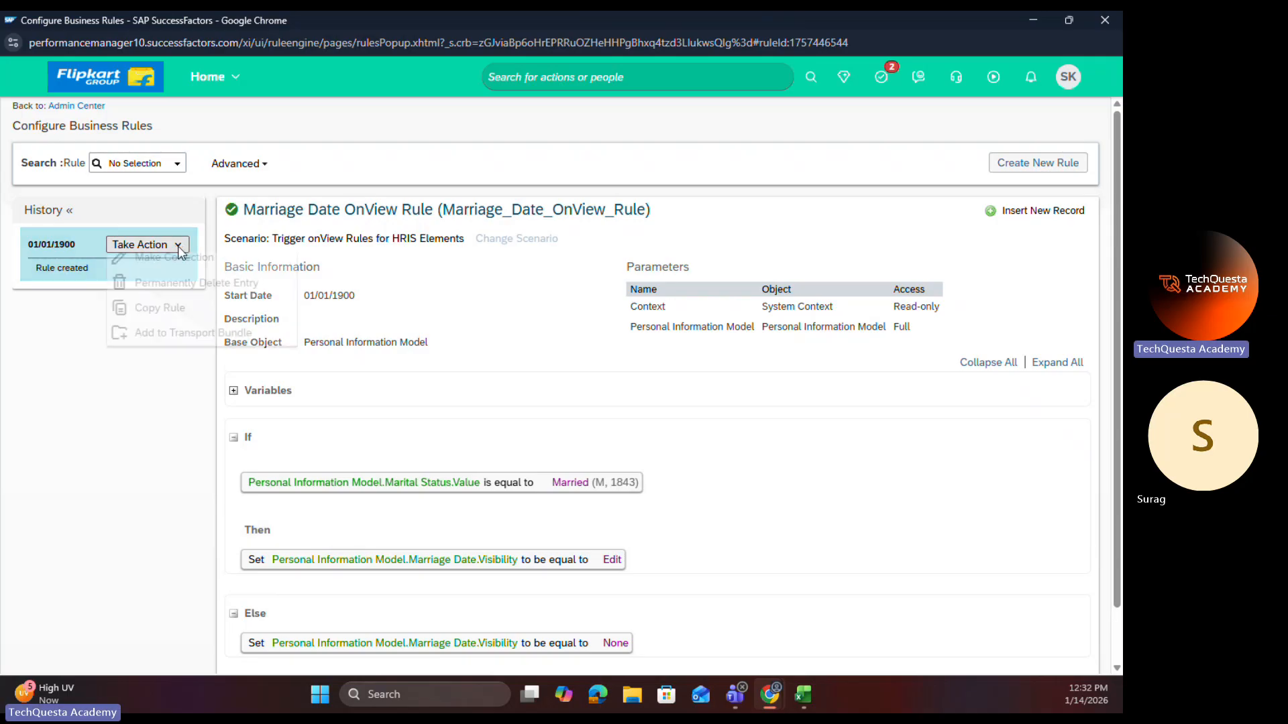
click(176, 257)
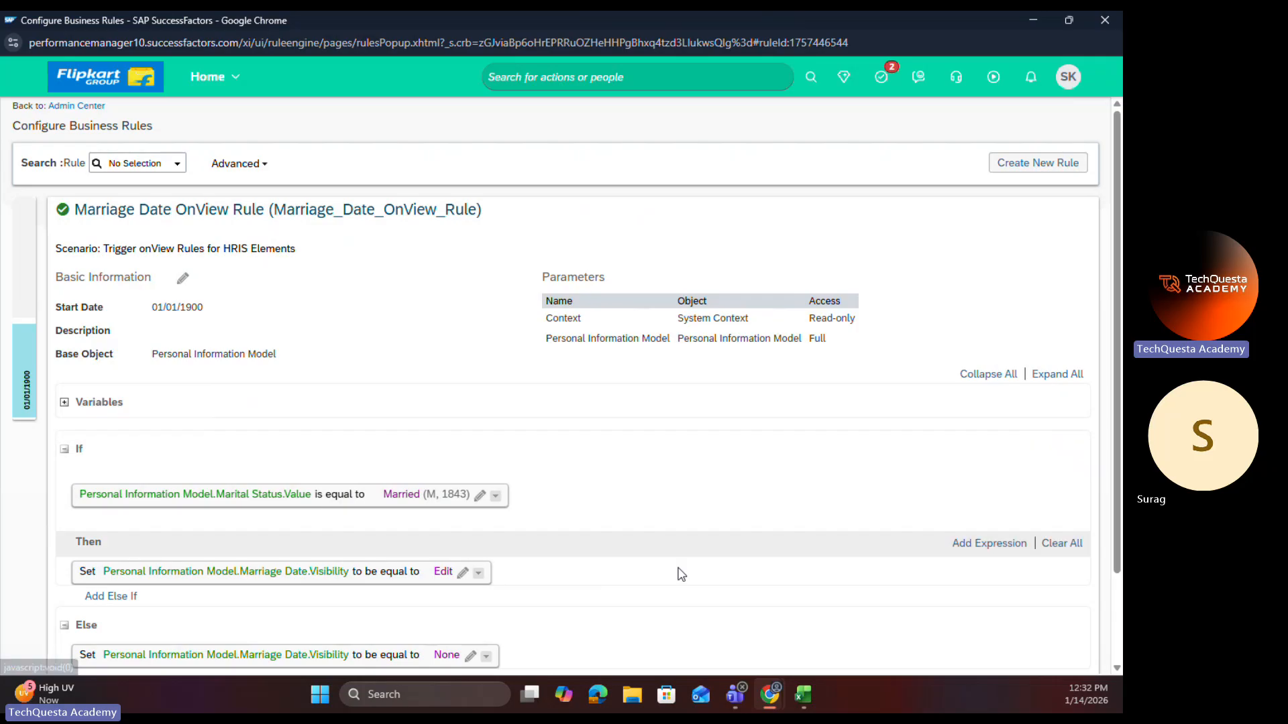
Step: Add a blank expression to the rule's Then block and move it above the existing Marriage Date visibility expression
click(989, 543)
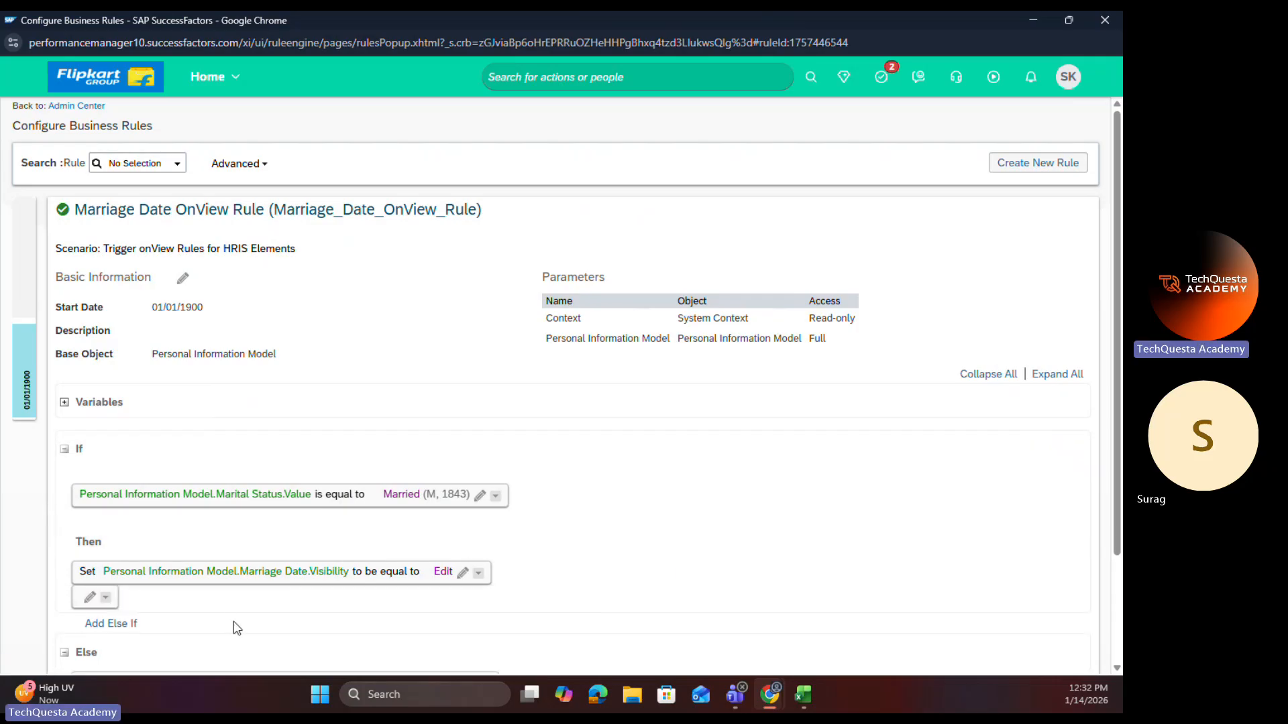
click(106, 598)
mouse_move(168, 518)
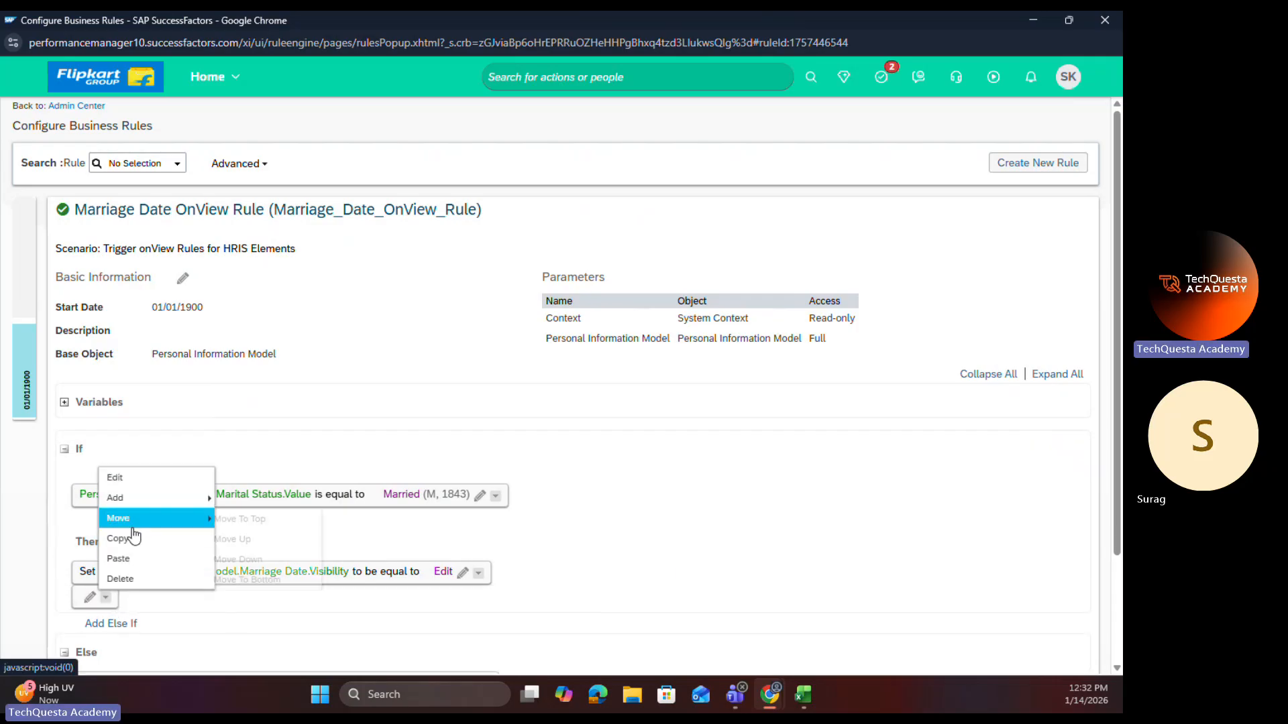
click(236, 538)
Step: Paste a copy of the Marriage Date visibility expression at the start of the Then block and delete the blank expression
click(479, 599)
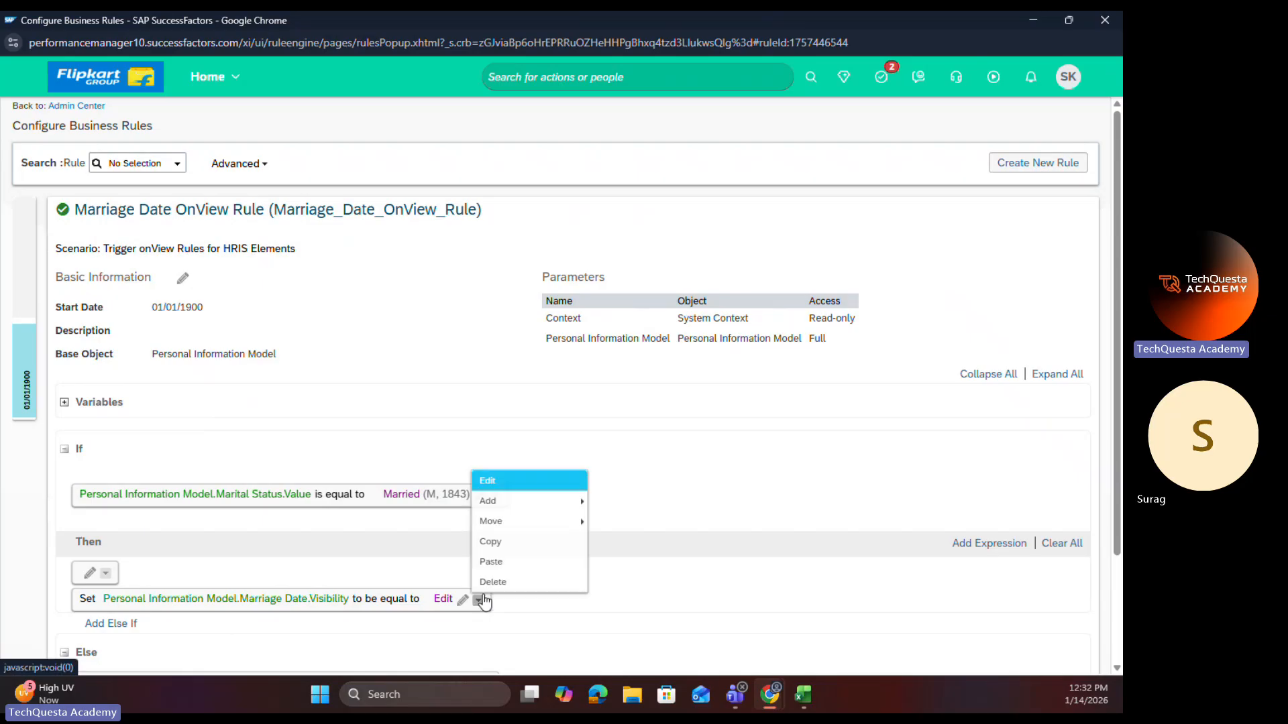
click(491, 541)
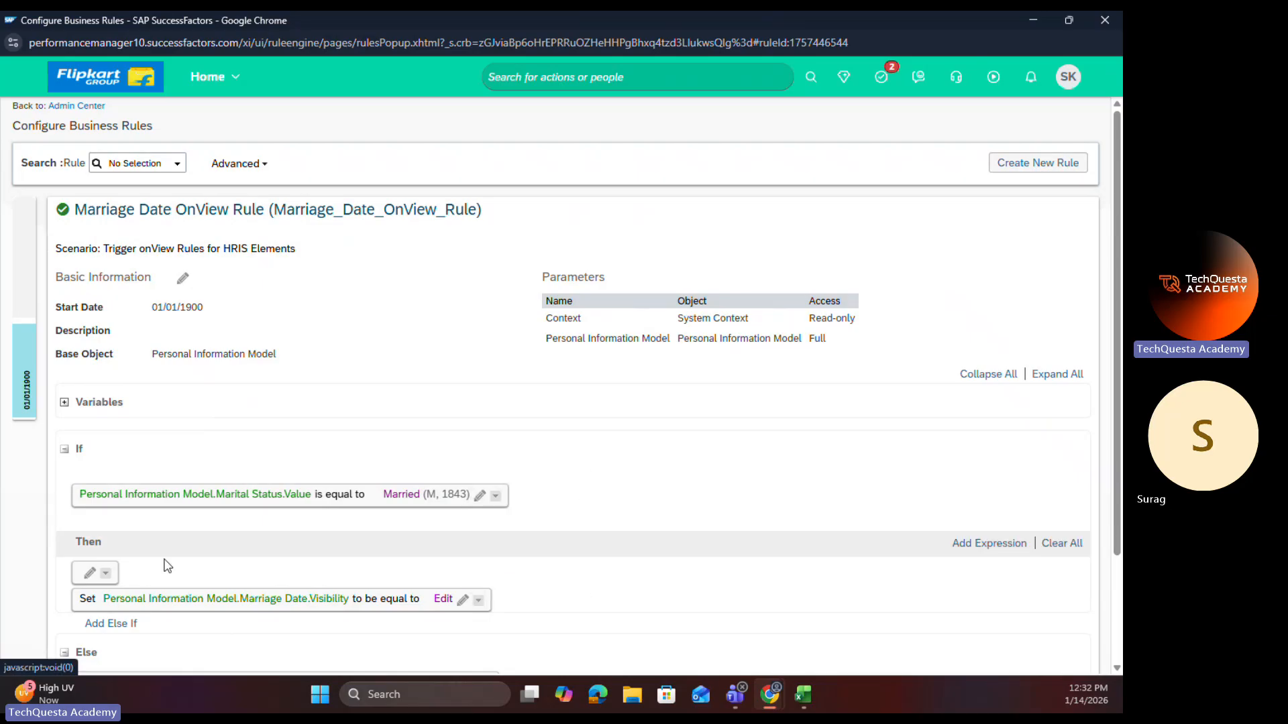
click(106, 575)
click(132, 540)
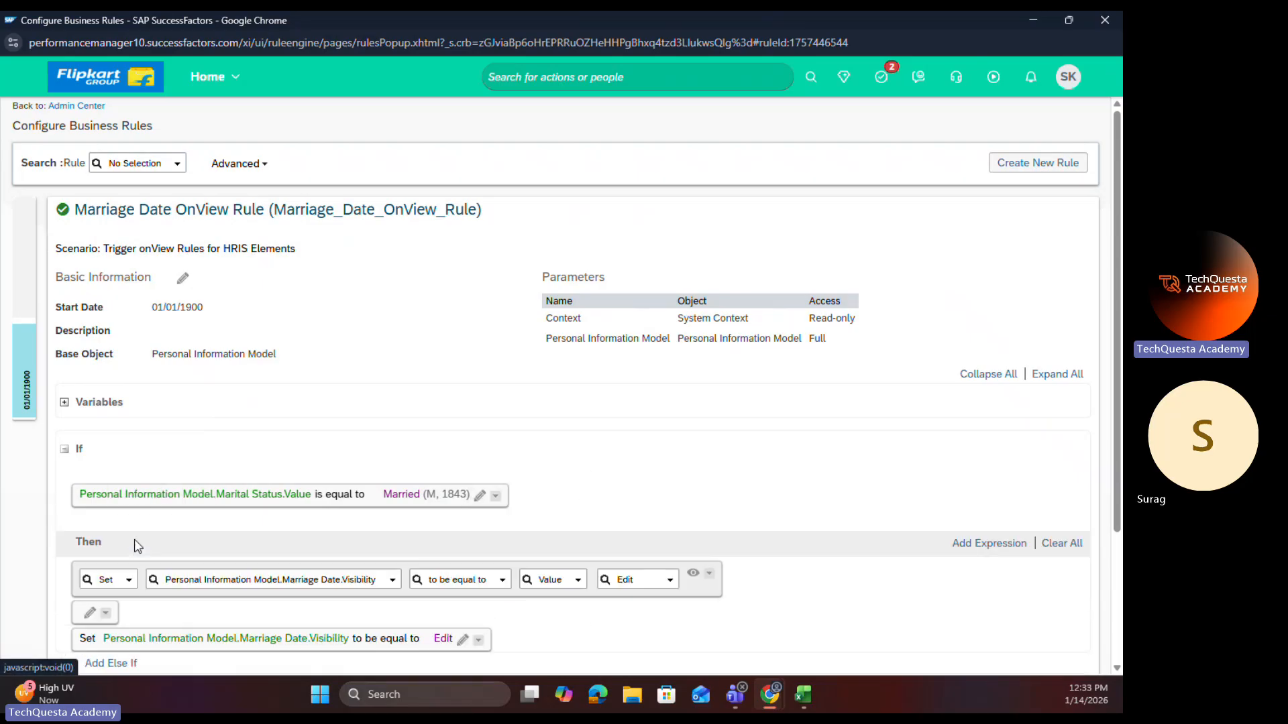
click(106, 614)
click(144, 599)
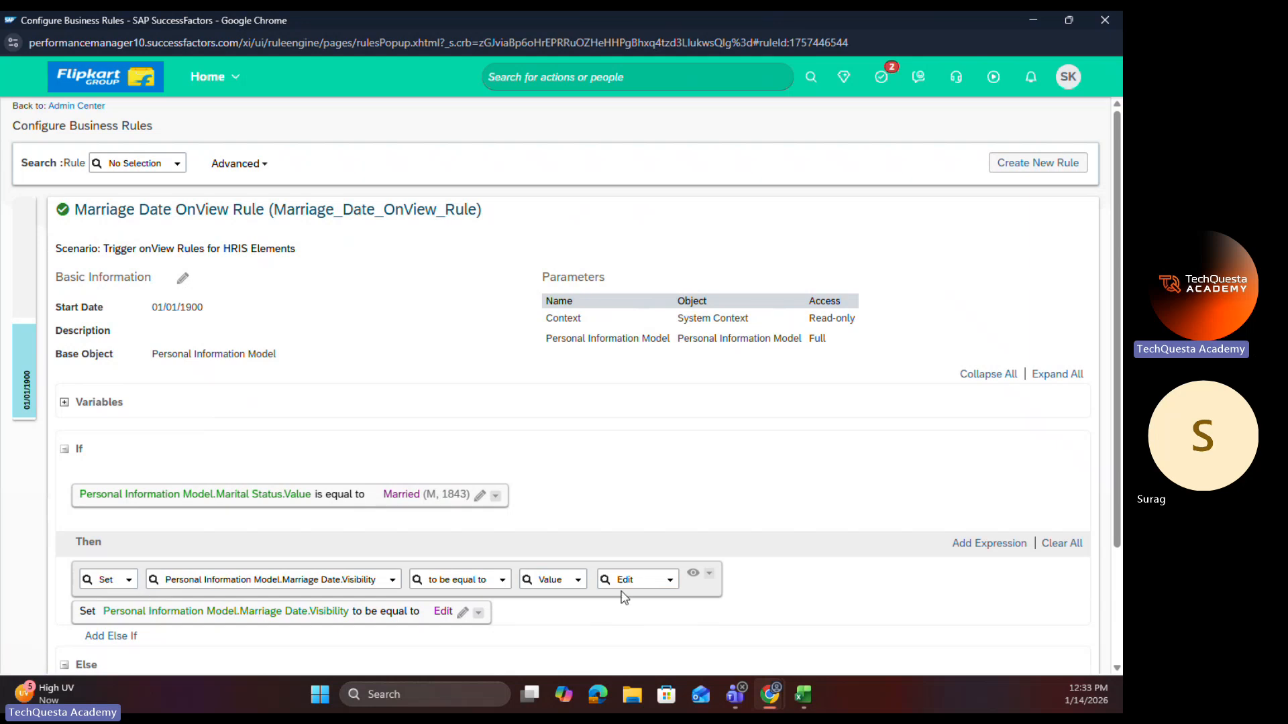
Step: Set the copied Marriage Date visibility expression to View and save the rule
click(669, 580)
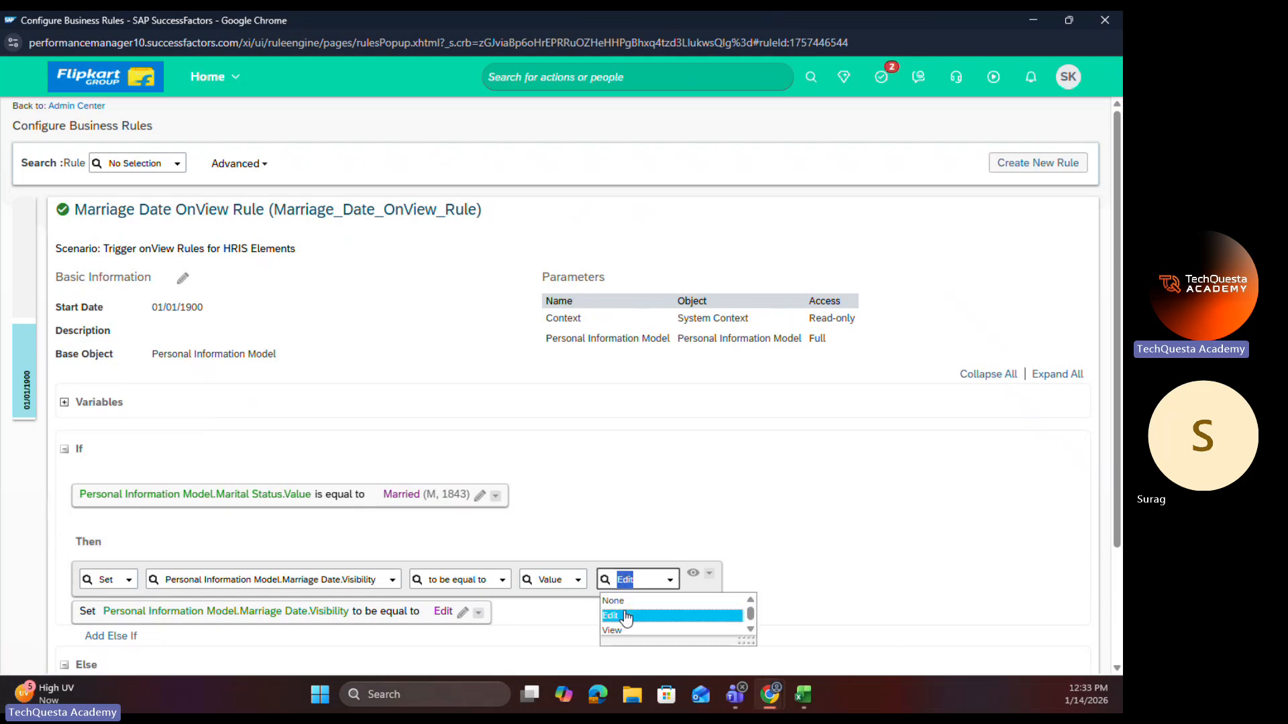
click(625, 632)
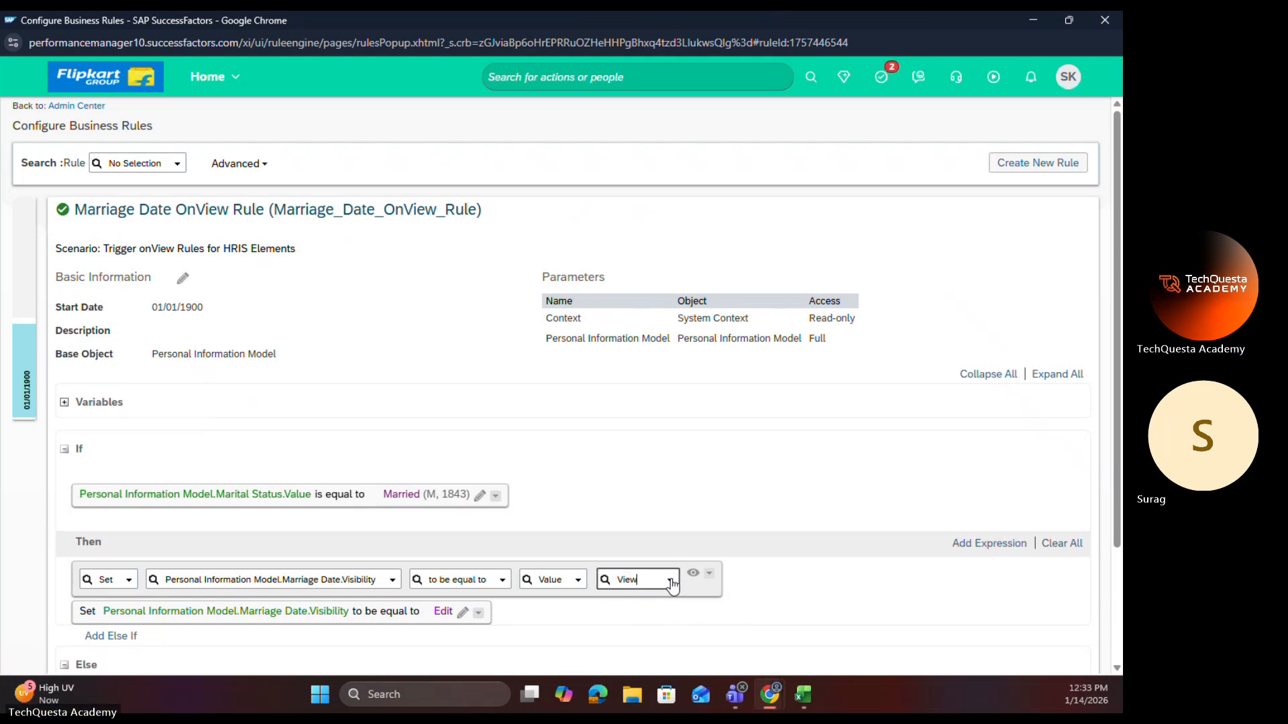
click(711, 583)
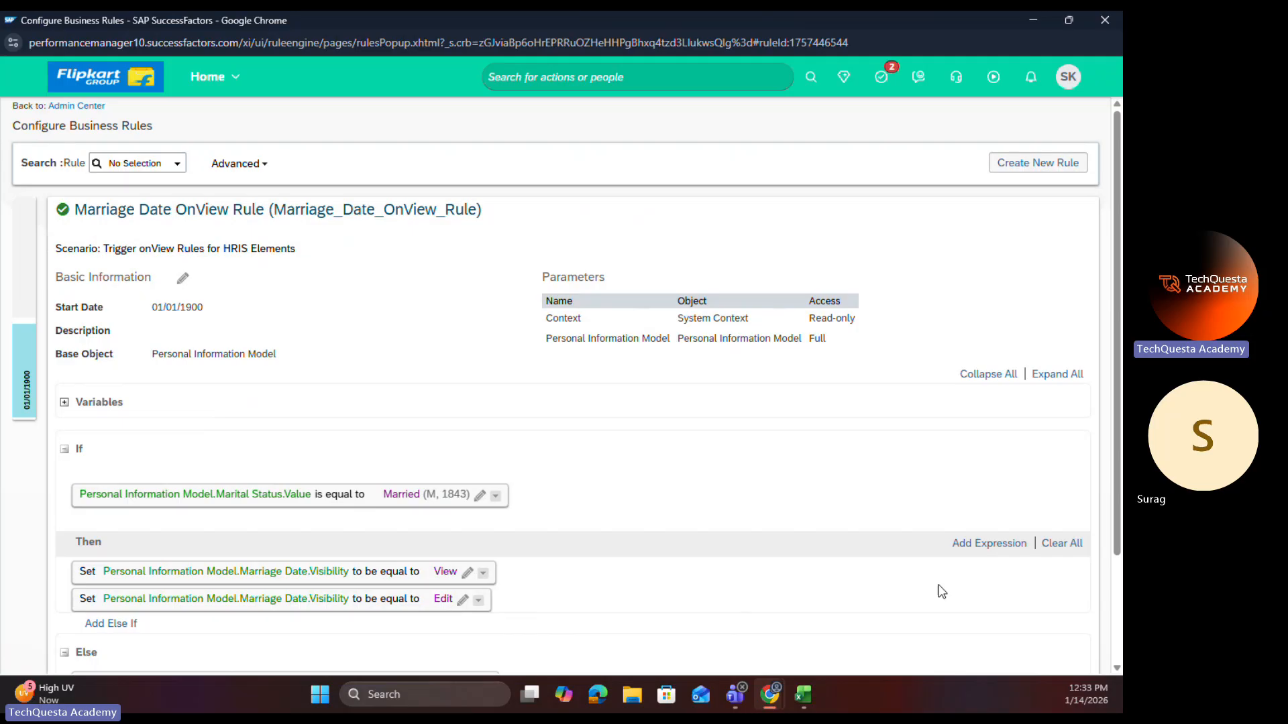
scroll(937, 590, down, 3)
click(1065, 641)
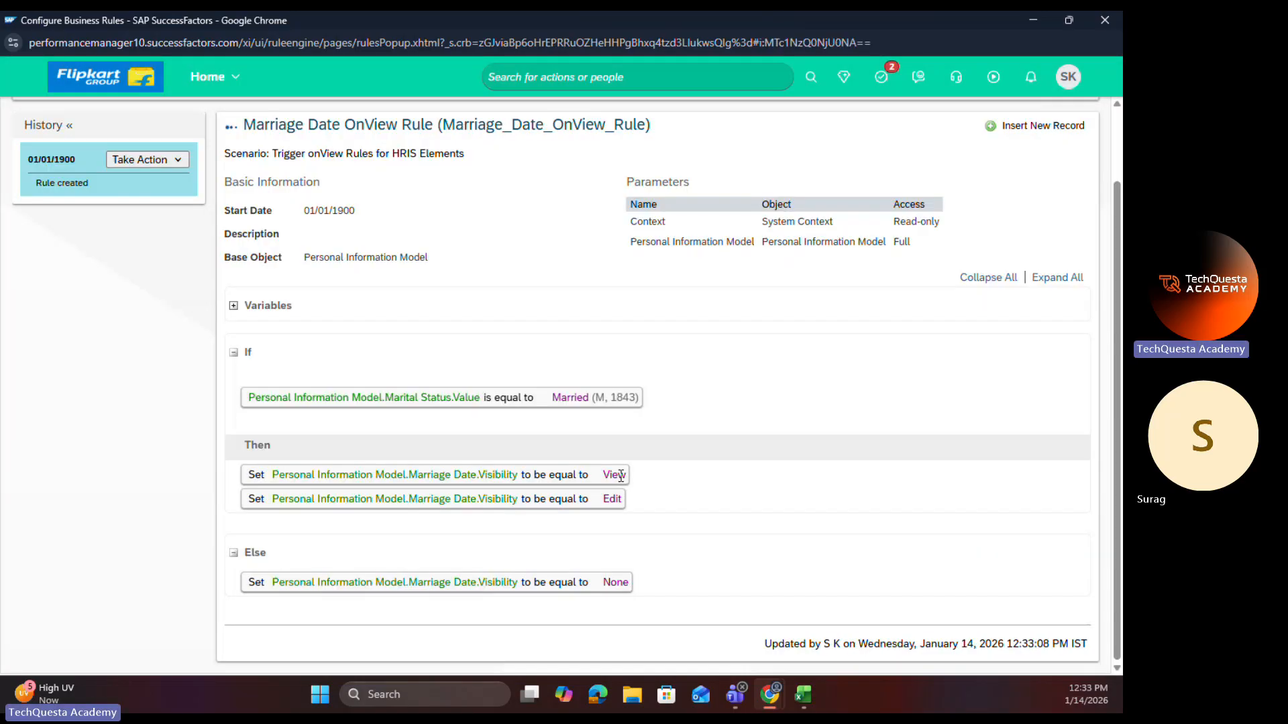
Step: Close the rule window, set Marital Status to Married in the open Personal Information edit, and cancel that edit
click(1105, 20)
click(129, 26)
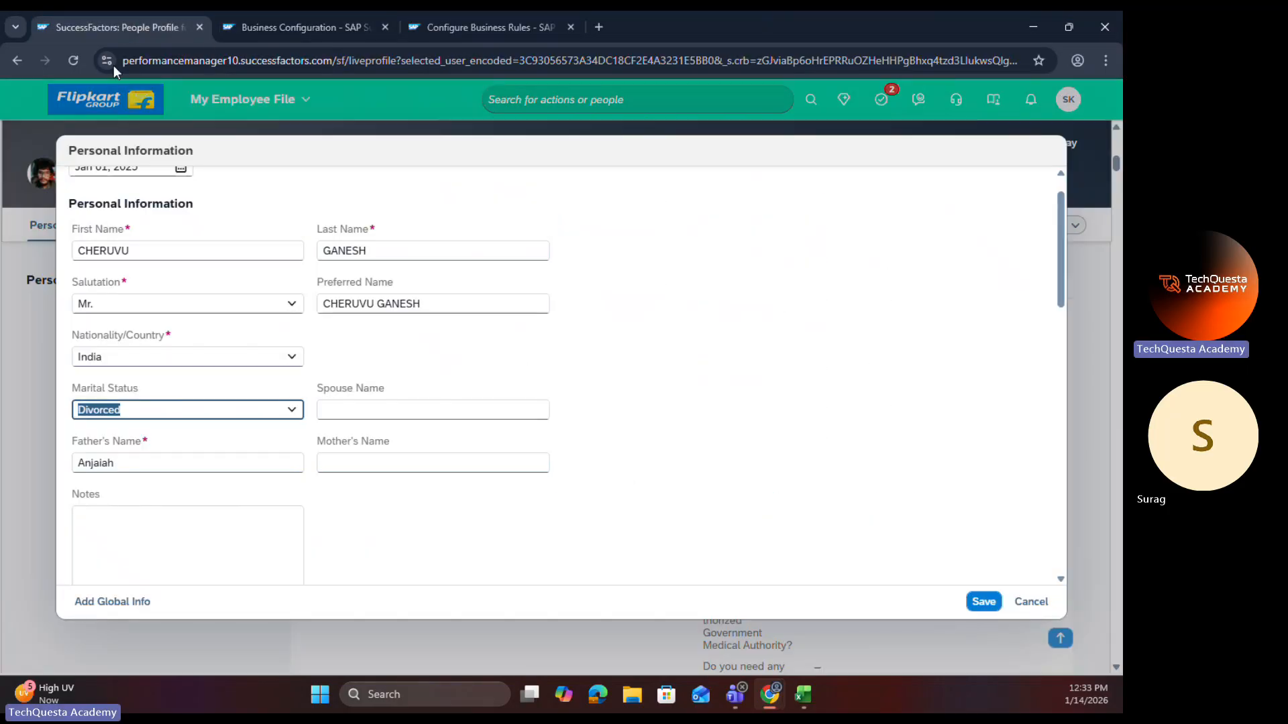
click(288, 411)
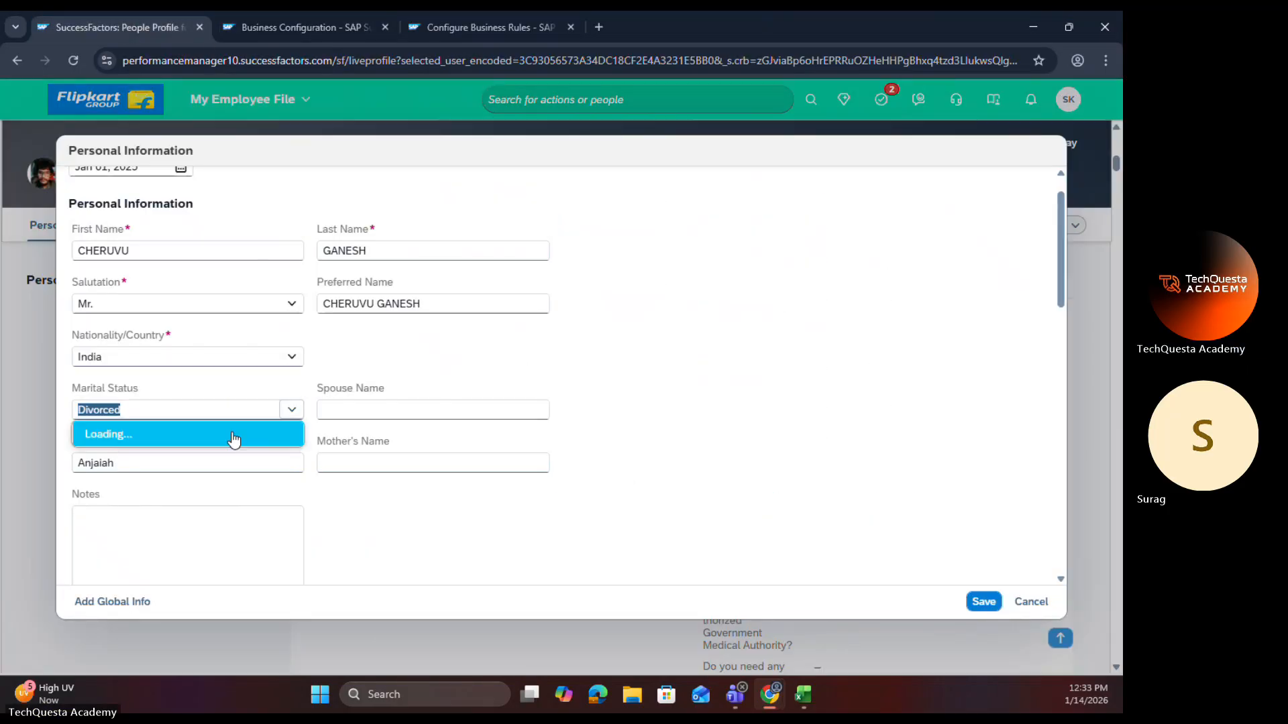
click(149, 487)
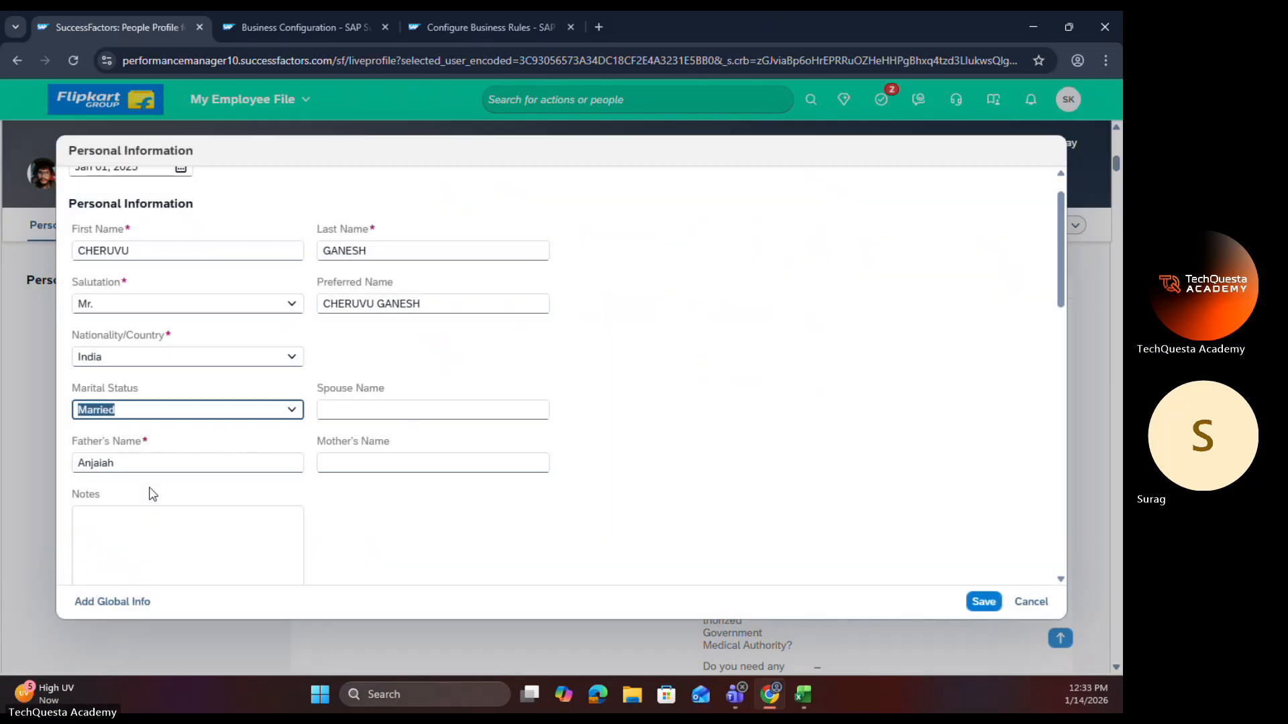
click(1030, 602)
Step: Leave the personalInfo configuration edit in Business Configuration without saving its changes
click(331, 39)
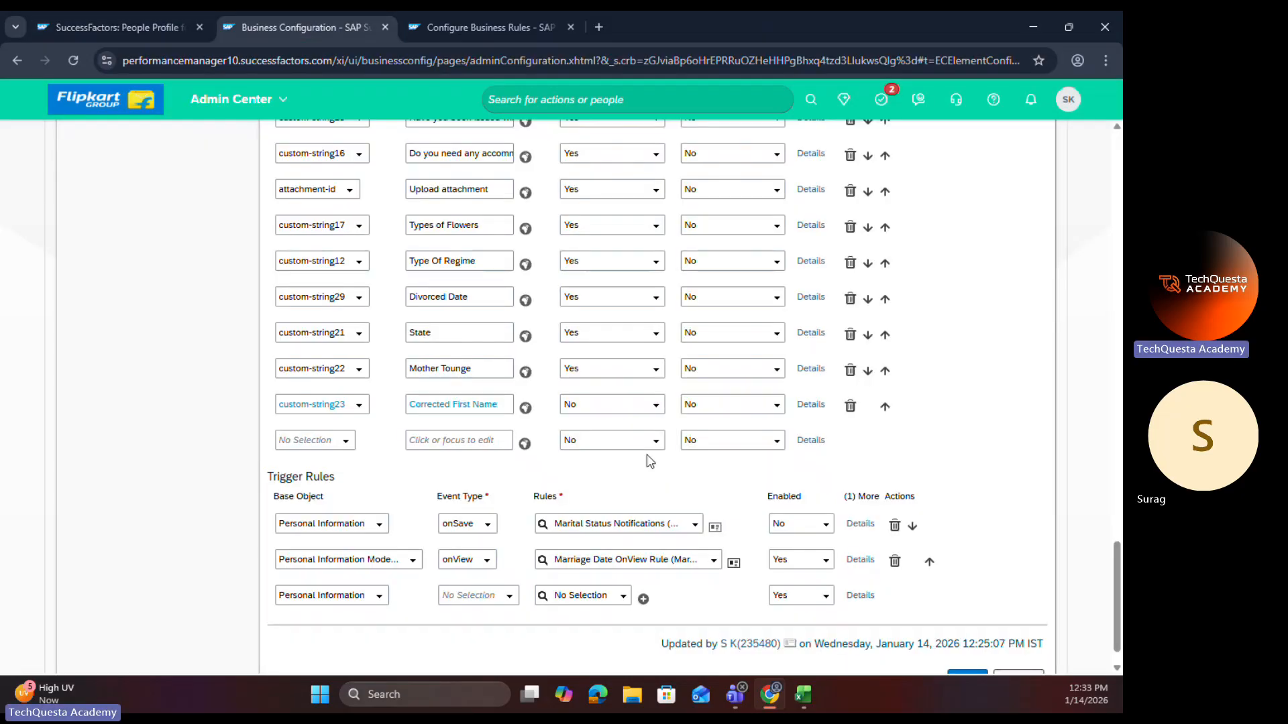
scroll(1004, 648, down, 1)
click(1005, 645)
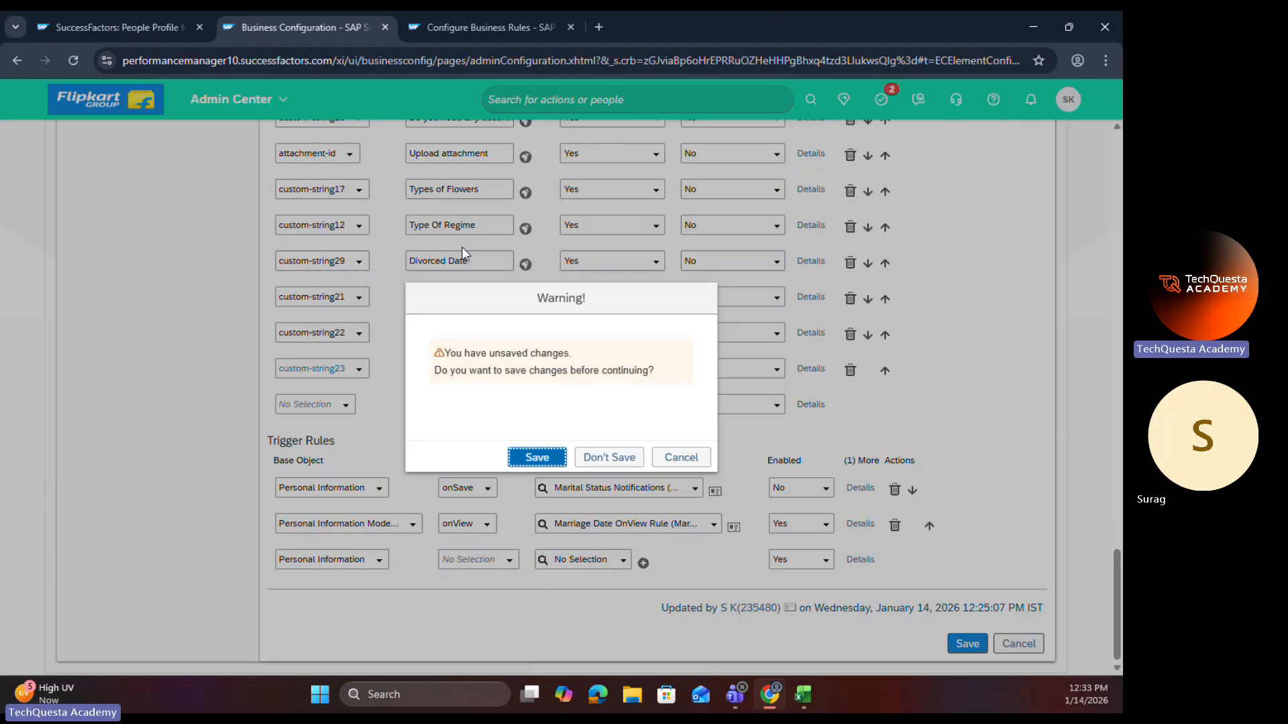
click(633, 462)
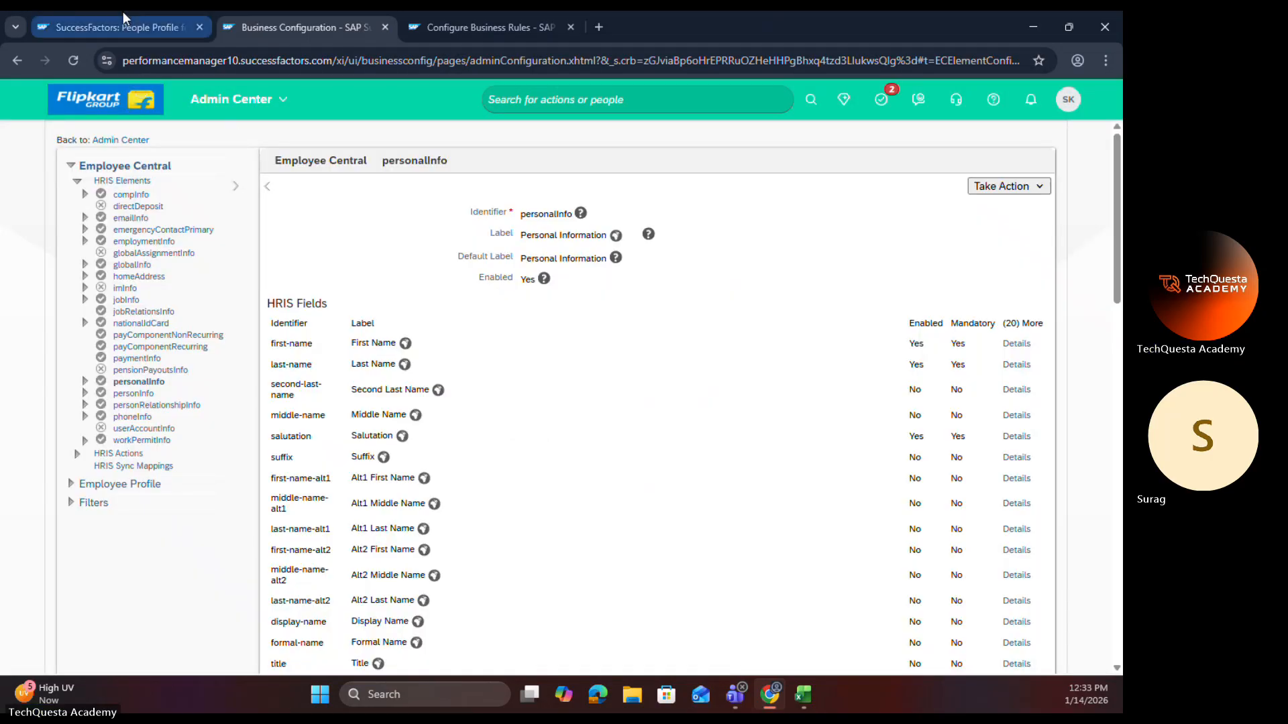
Step: Reload the employee profile and start a new Personal Information edit effective Jan 14, 2026
click(118, 27)
click(76, 62)
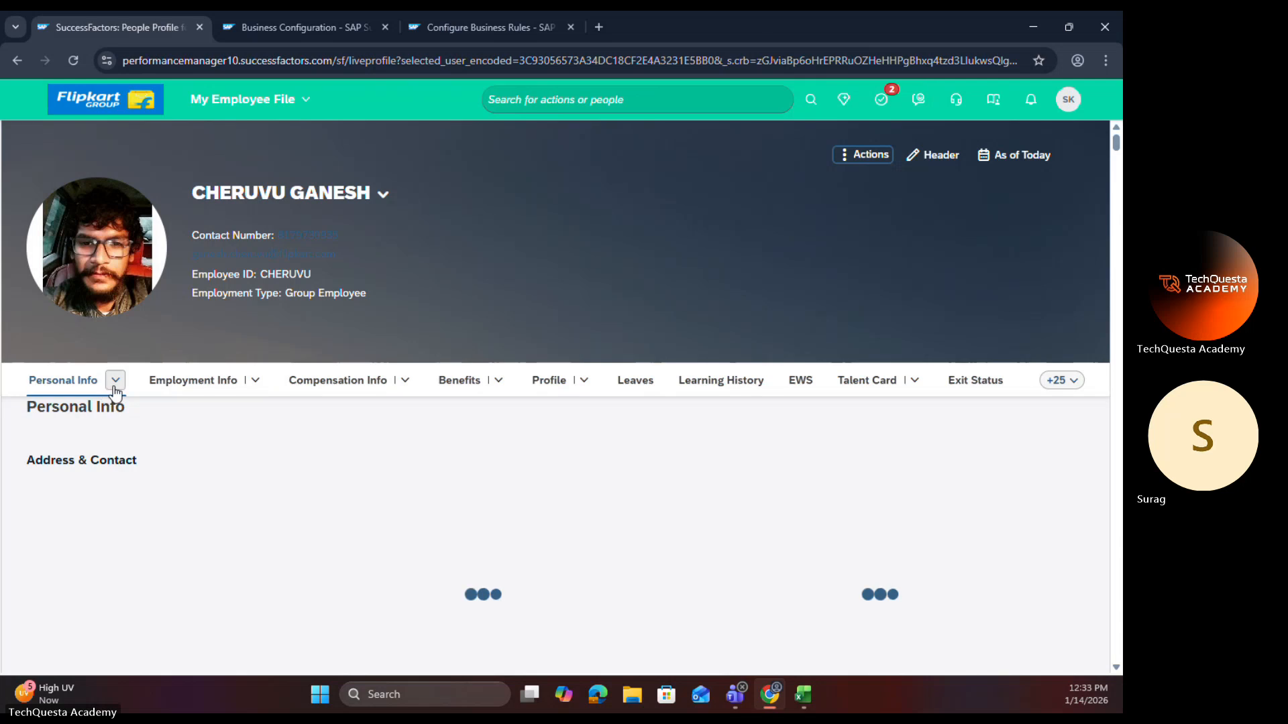
click(115, 382)
click(80, 518)
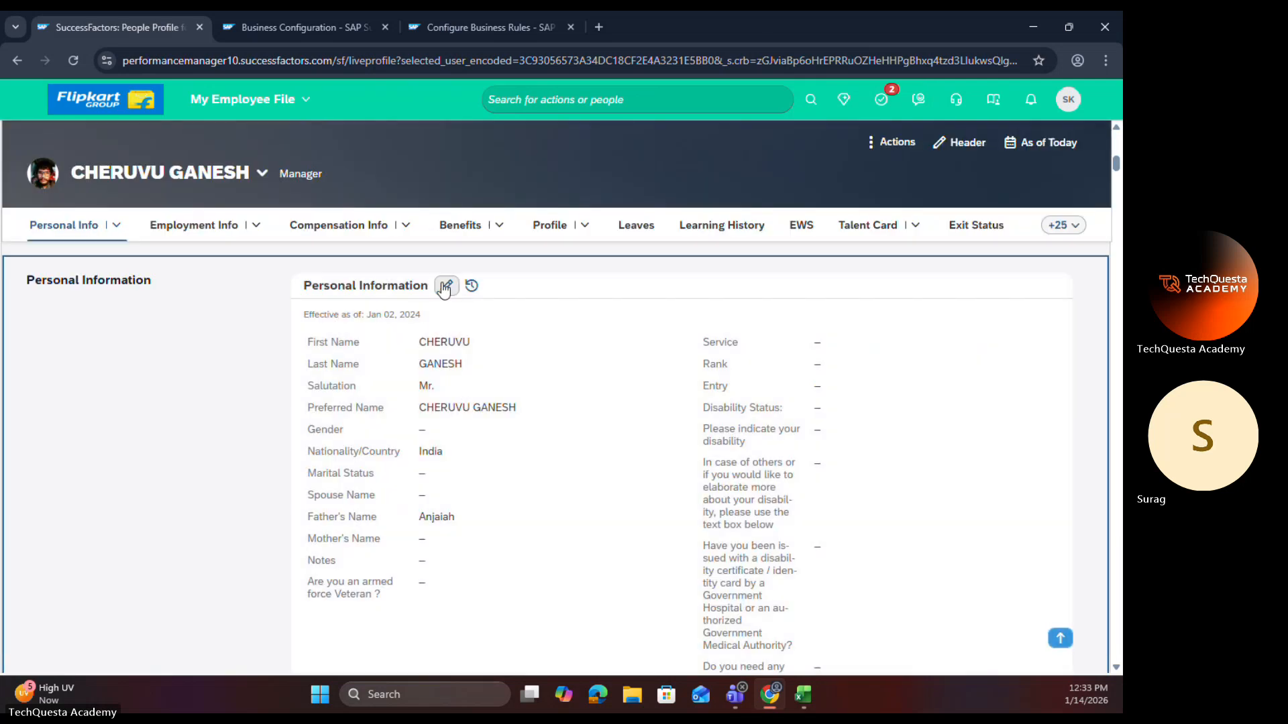
click(444, 287)
click(260, 207)
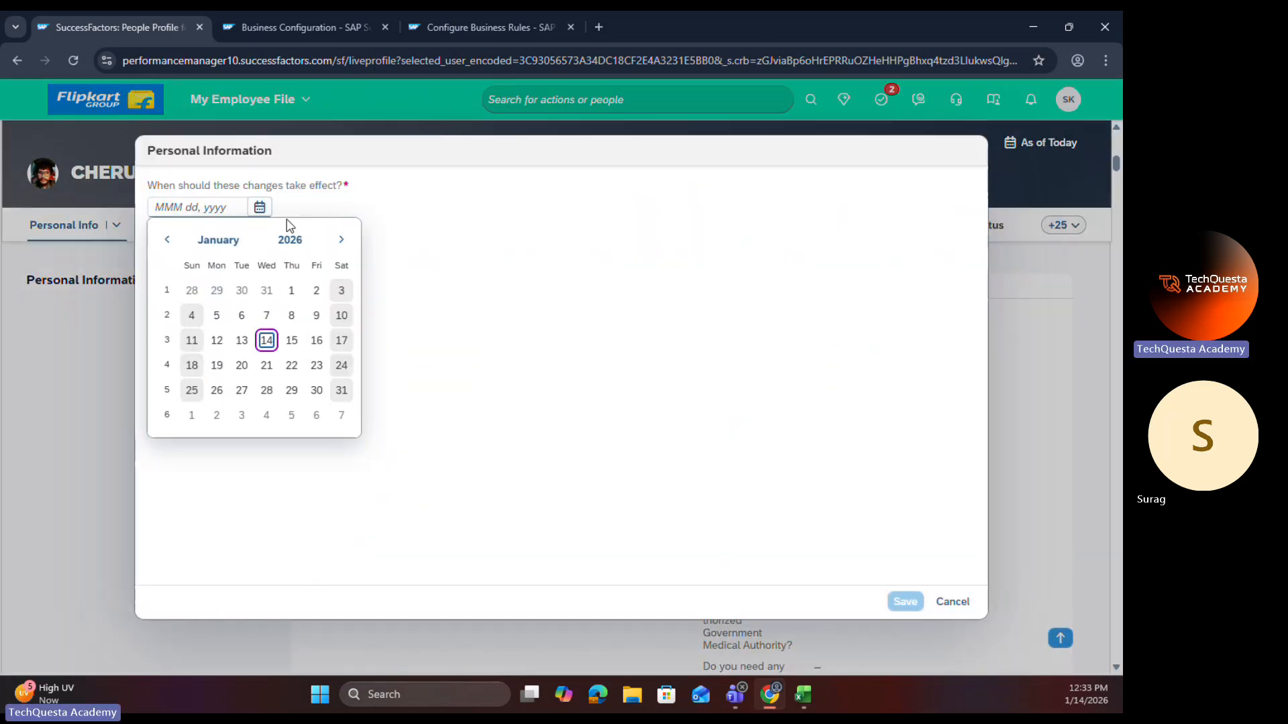
click(266, 341)
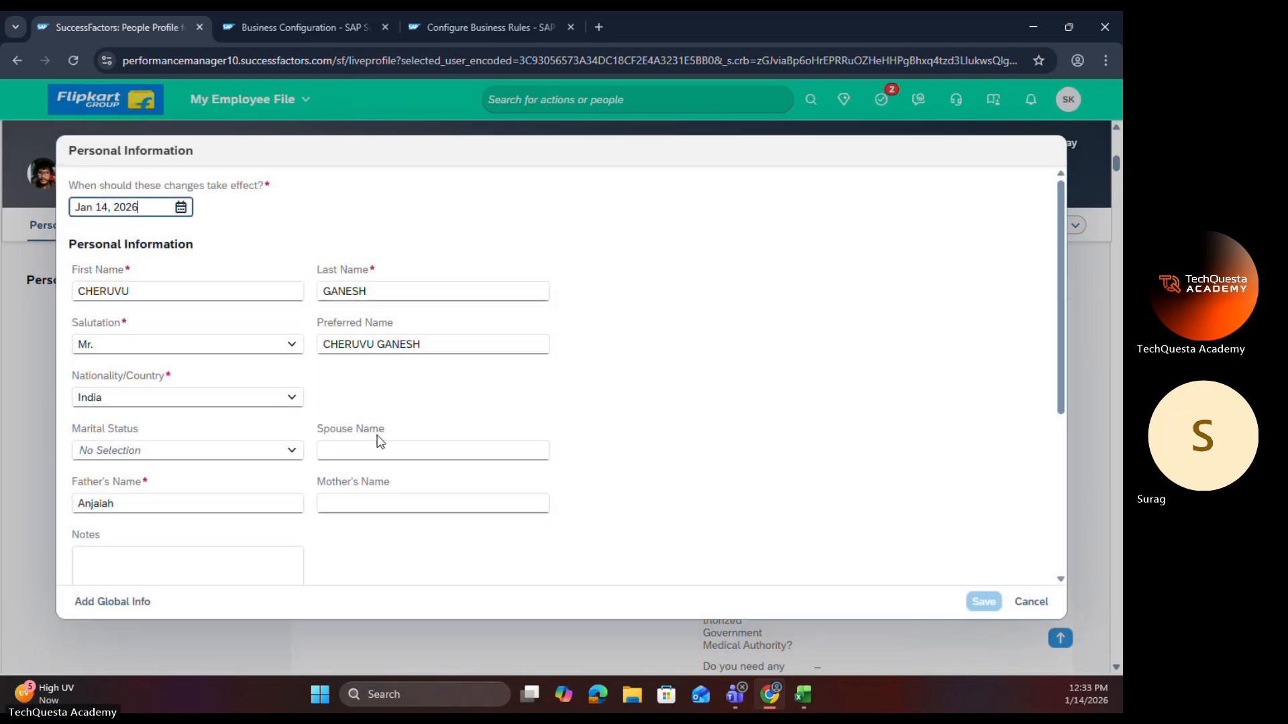
Step: Test the rule by setting Marital Status to Married and switching it to Single
click(301, 453)
click(179, 523)
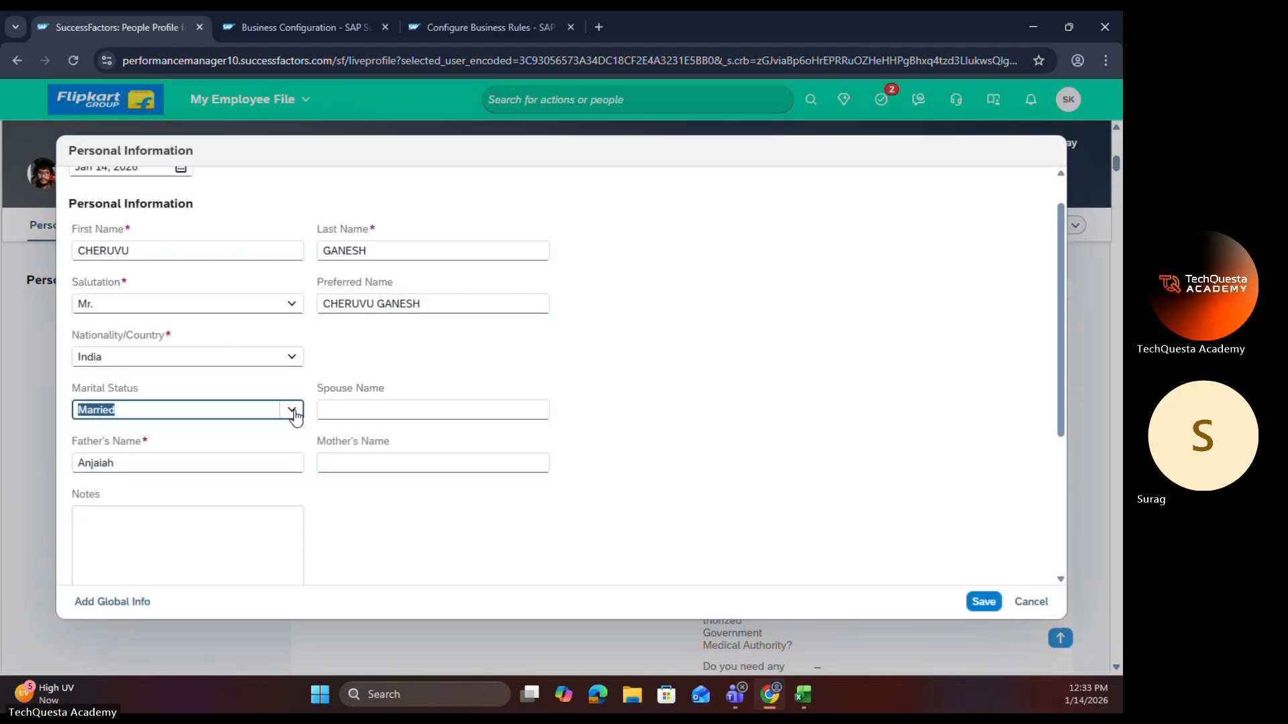
click(294, 412)
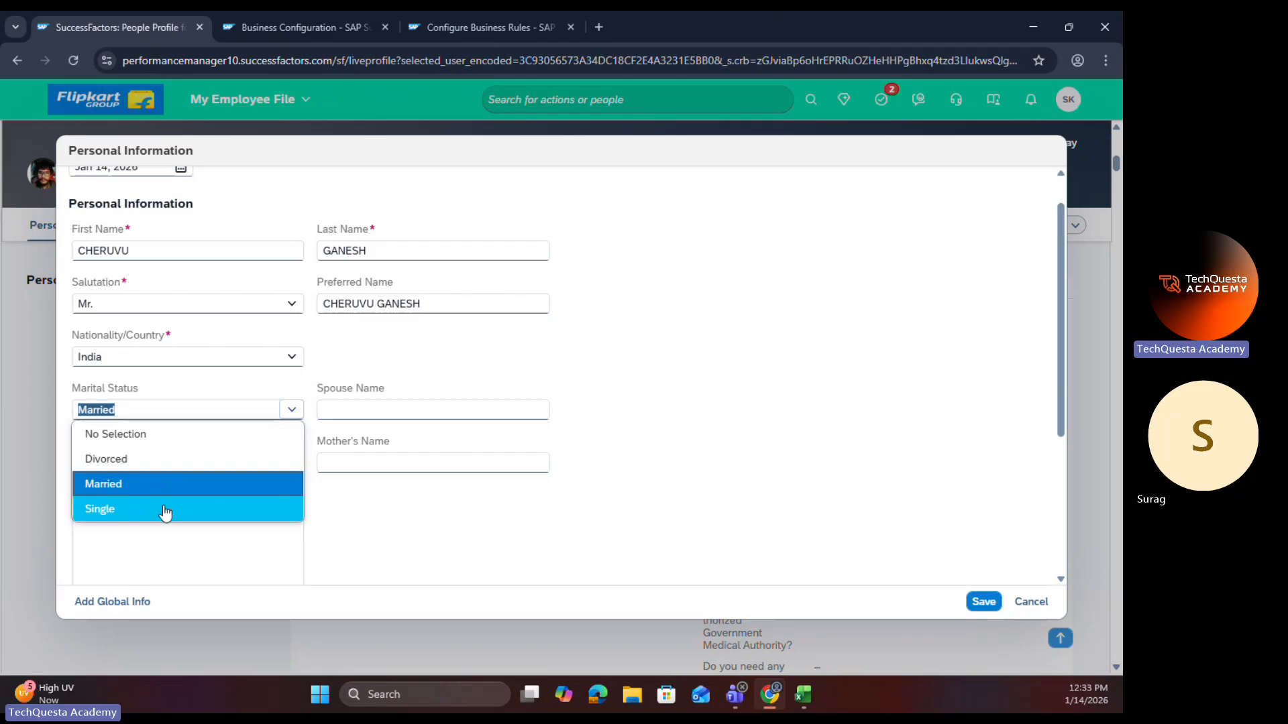
click(165, 511)
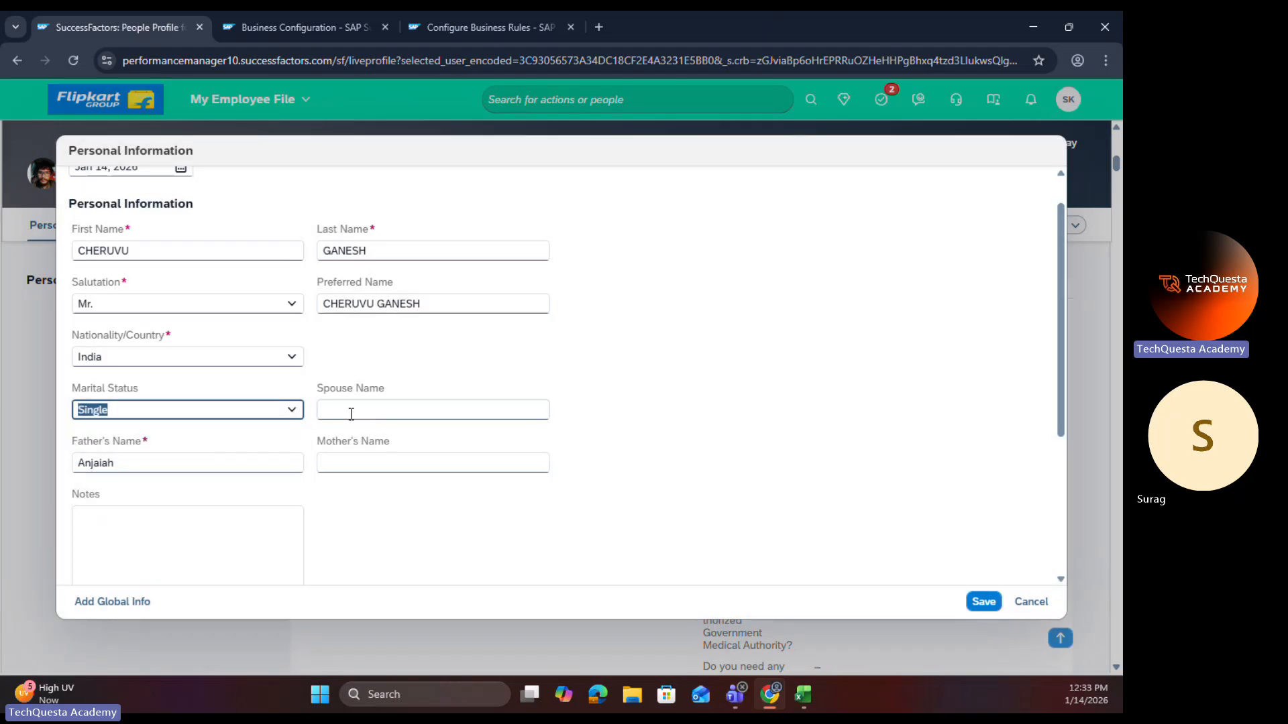
Step: Discard the Personal Information edit and view the Marital Status field's trigger rules in the personalInfo configuration
click(1031, 601)
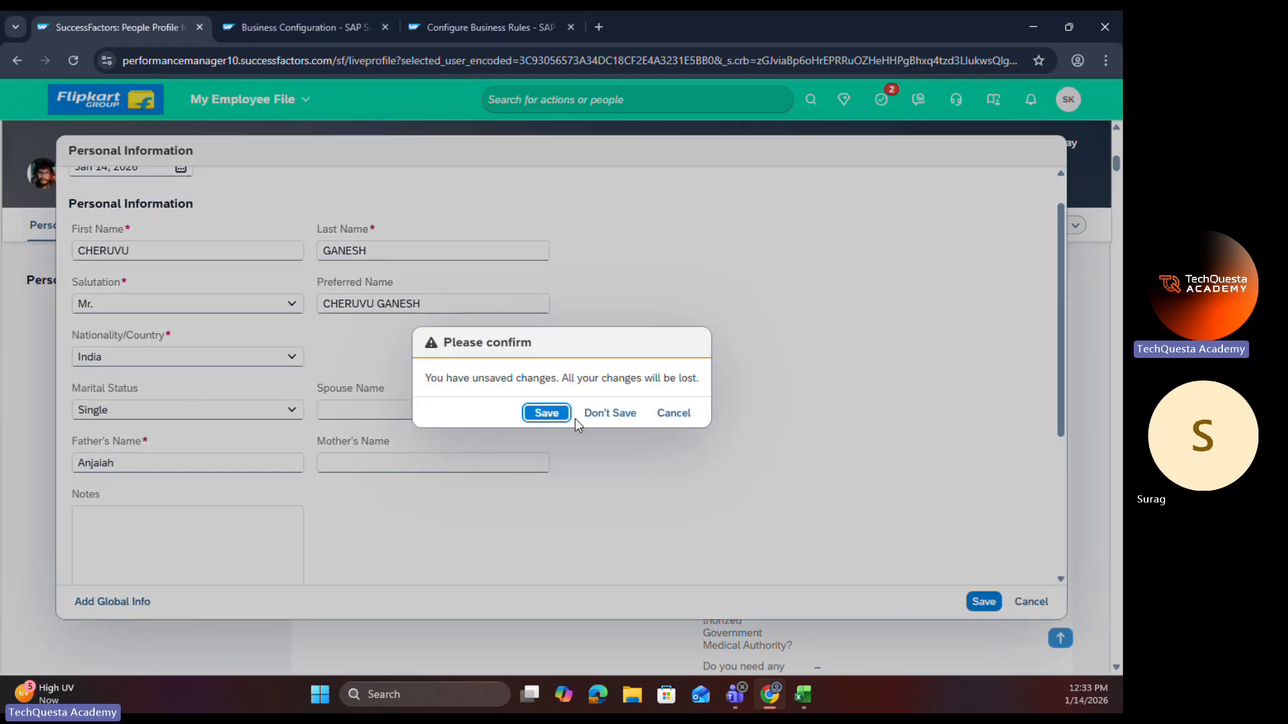
click(590, 414)
click(333, 25)
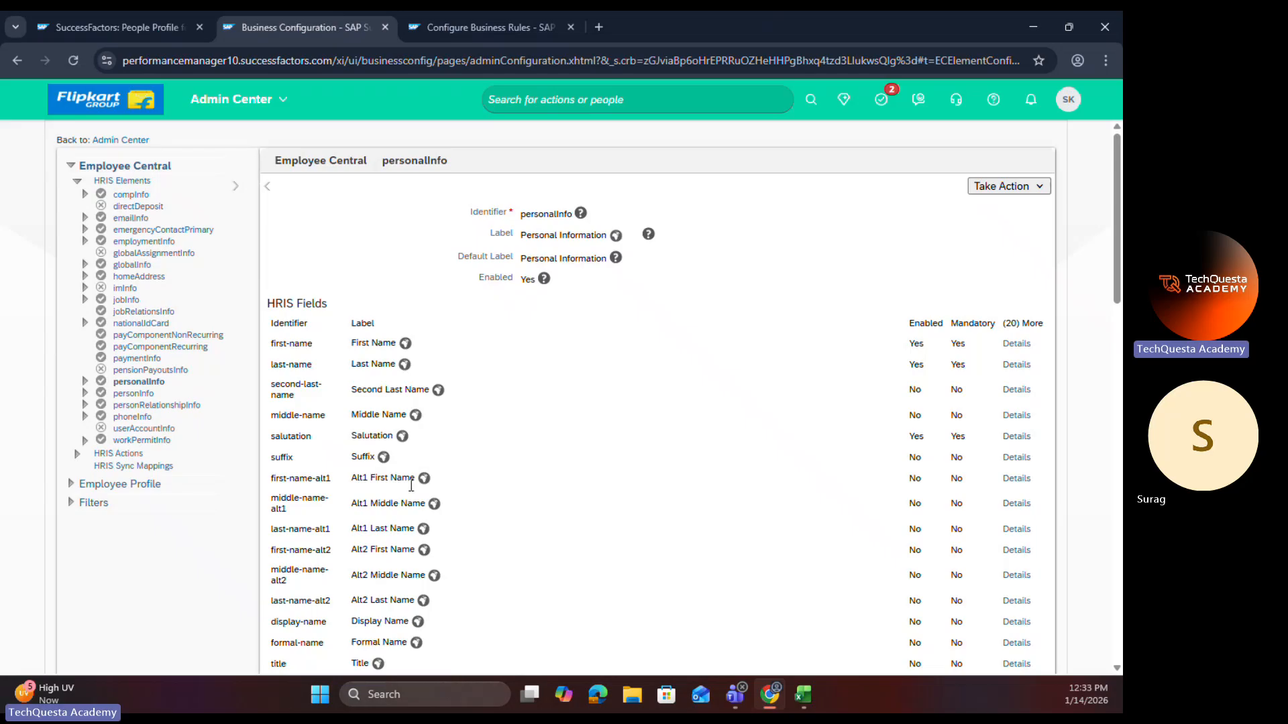
scroll(414, 479, down, 3)
scroll(413, 479, down, 6)
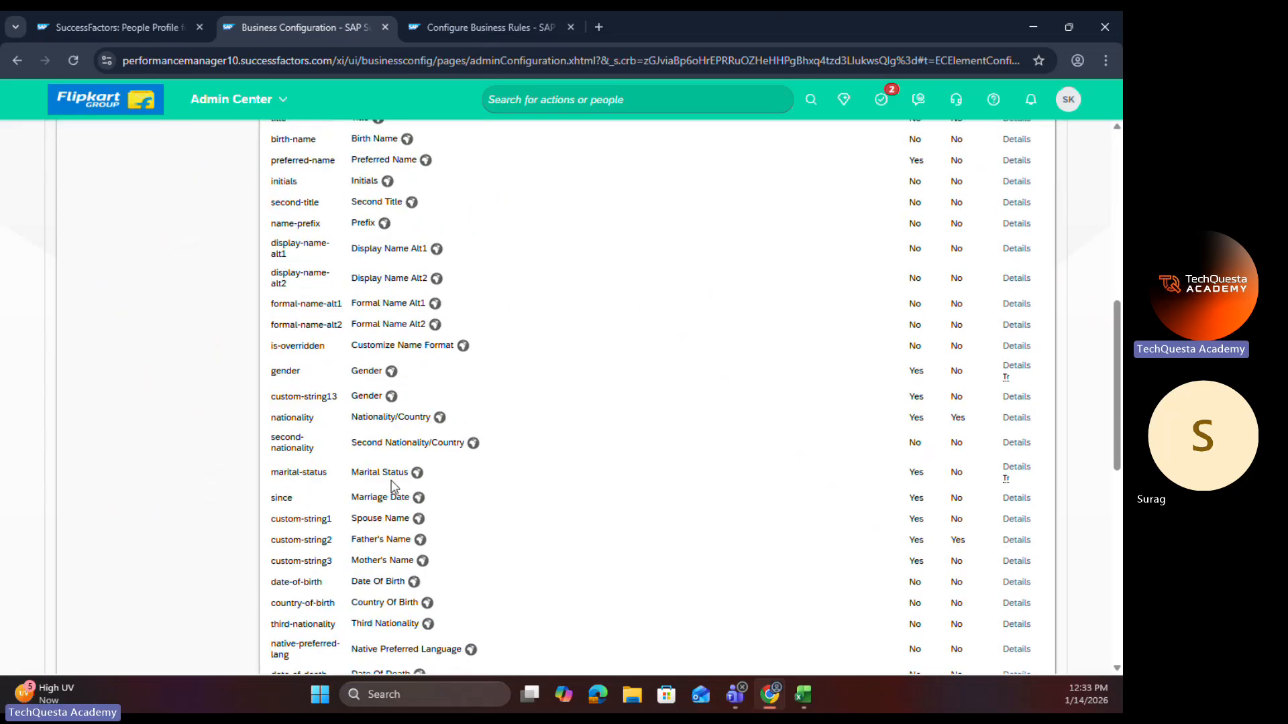
click(1016, 468)
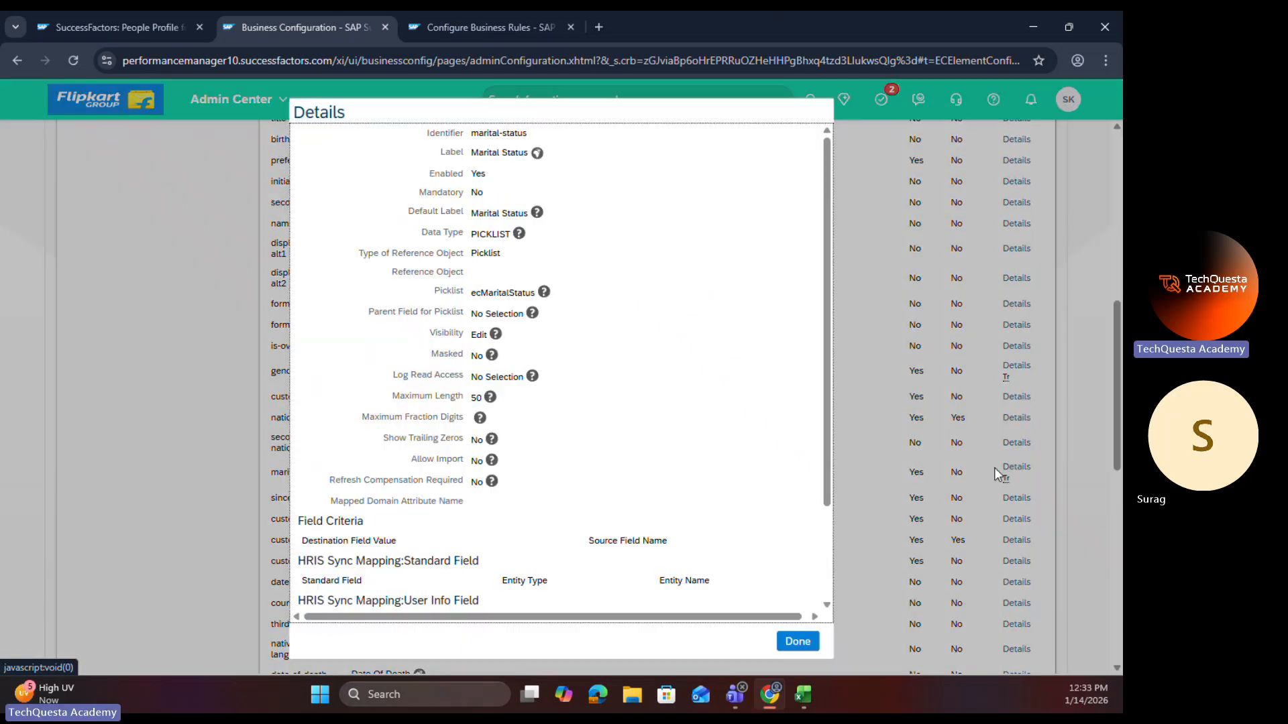
scroll(537, 563, down, 2)
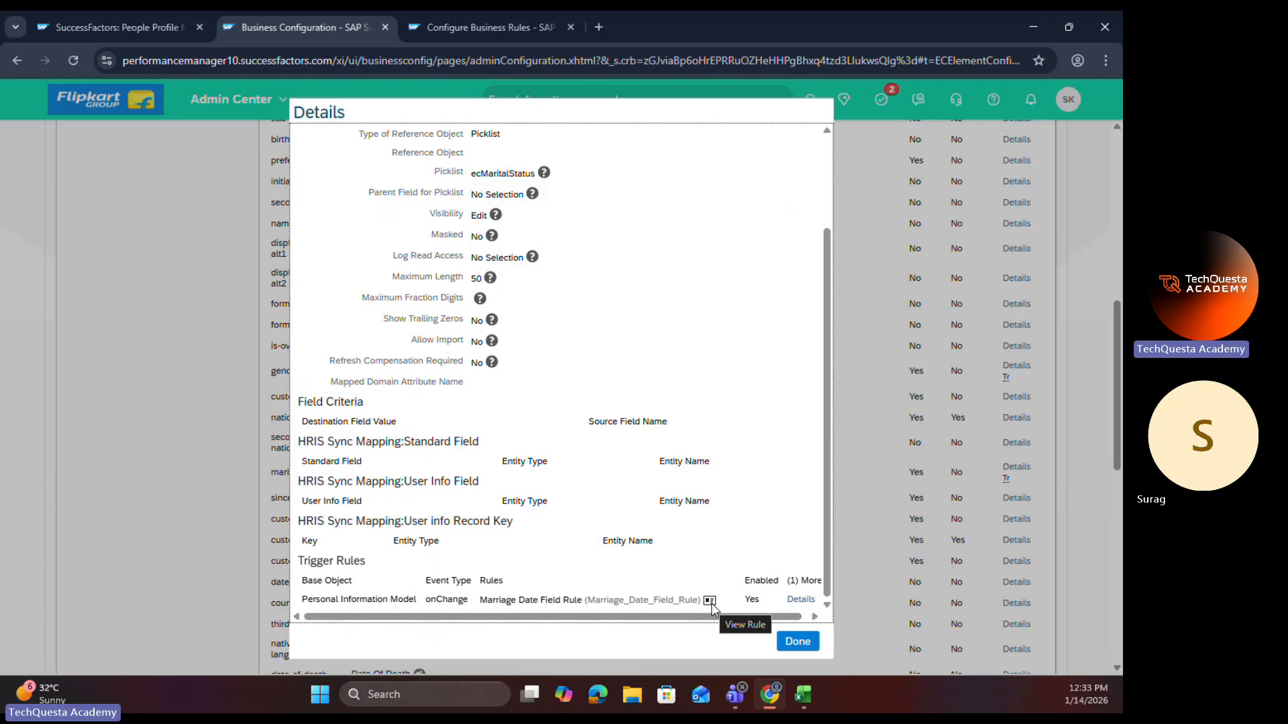
Step: Switch to the Excel session notes, enter "Quick Card" in cell P197, and return to Business Configuration in the browser
key(alt+Tab)
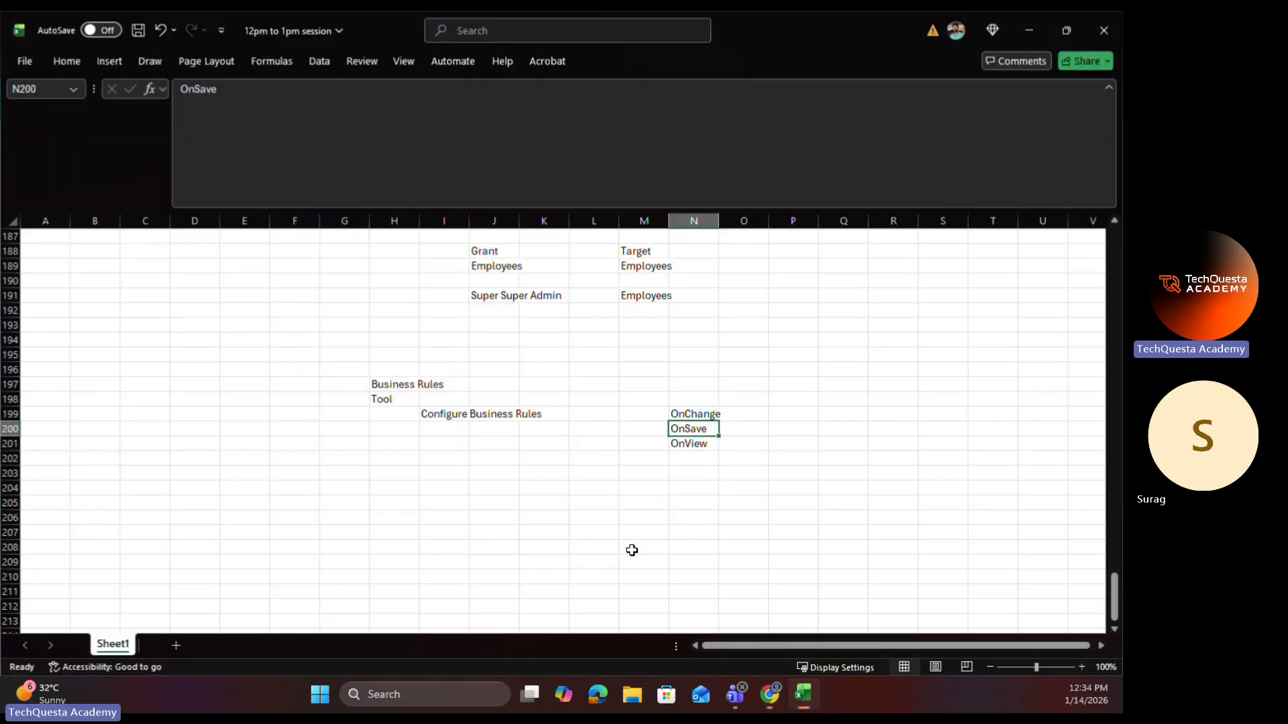
click(799, 387)
text(Quick)
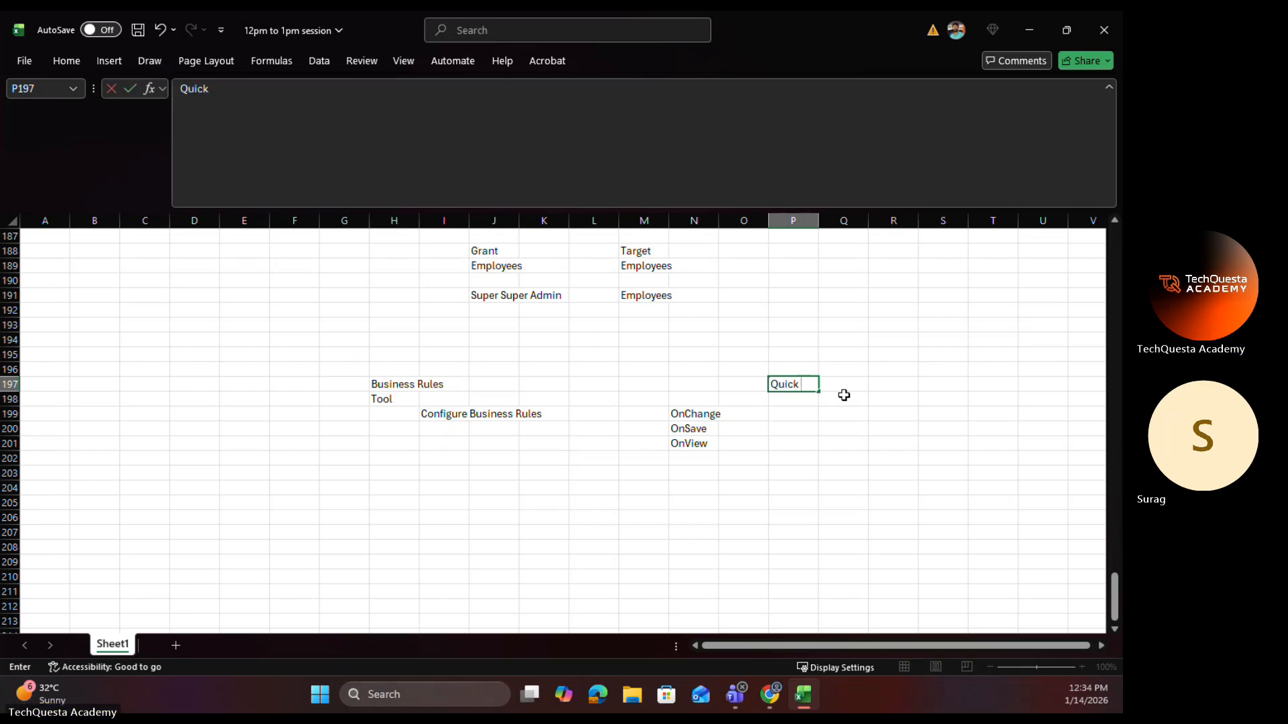
text( Card)
click(898, 384)
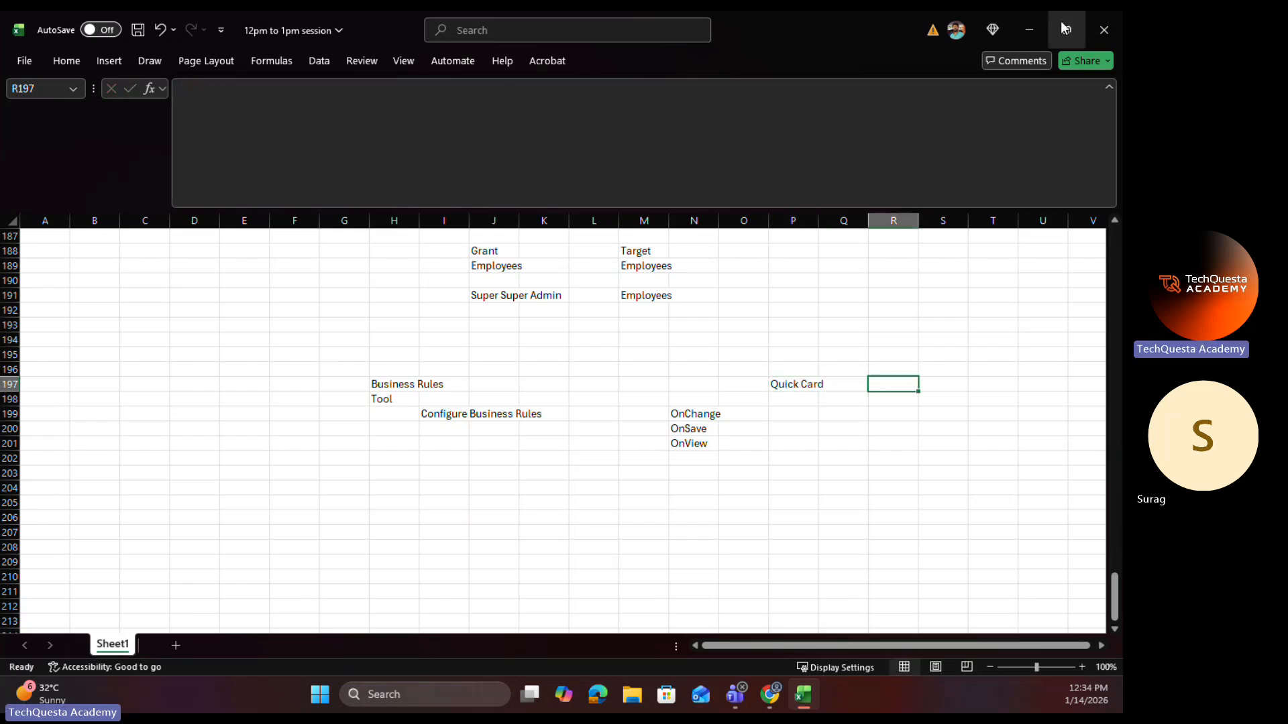
click(1030, 30)
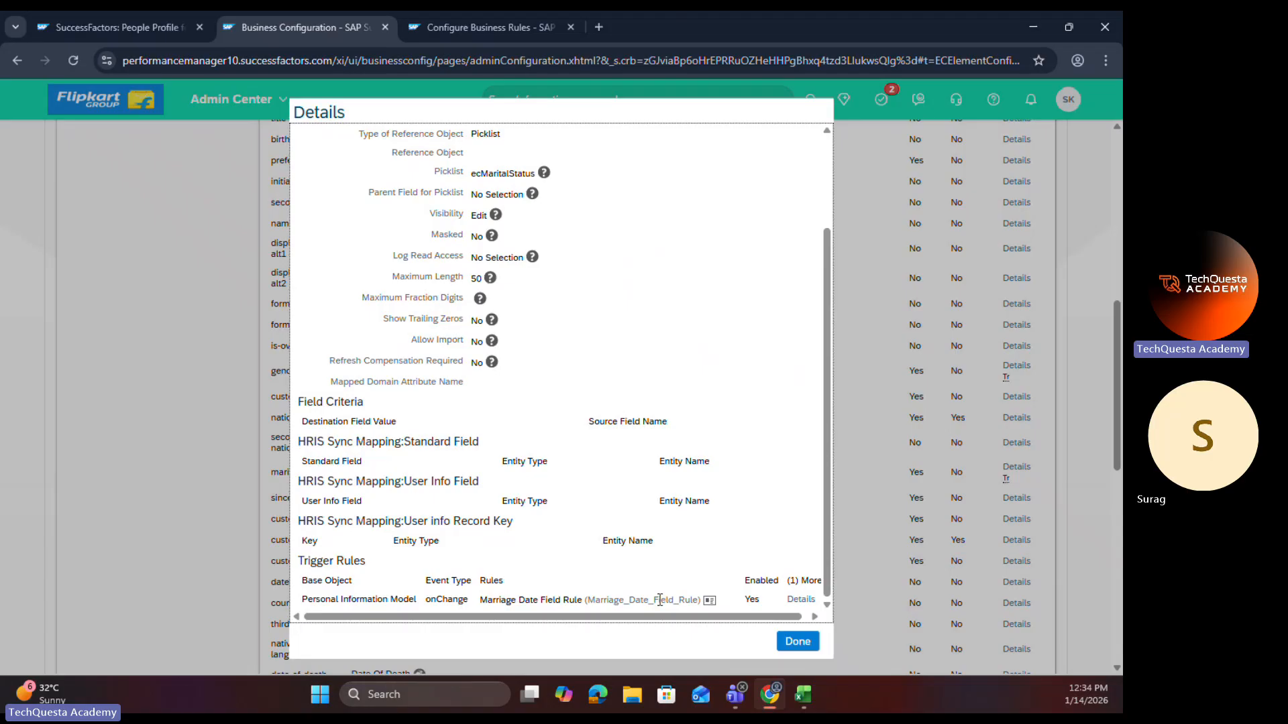
Step: Open the Marriage Date Field Rule from the Marital Status trigger rules in a maximized window and start a correction of it
click(709, 600)
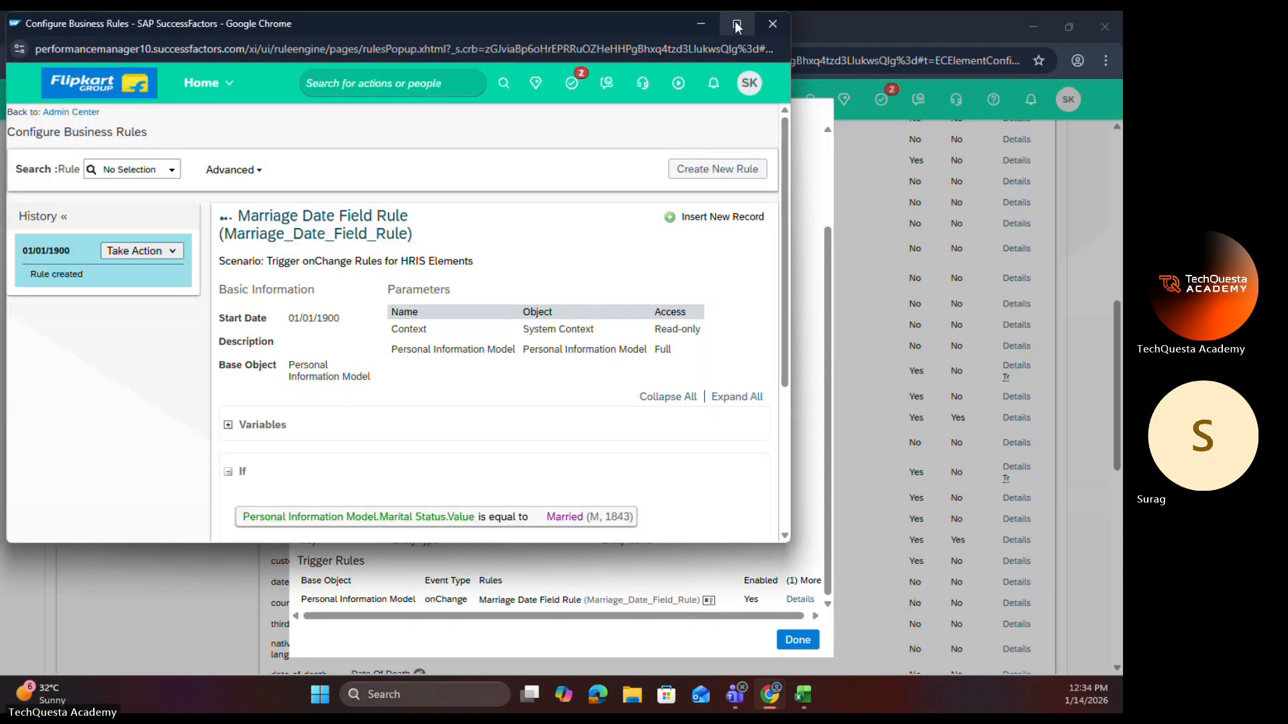
click(736, 24)
click(179, 244)
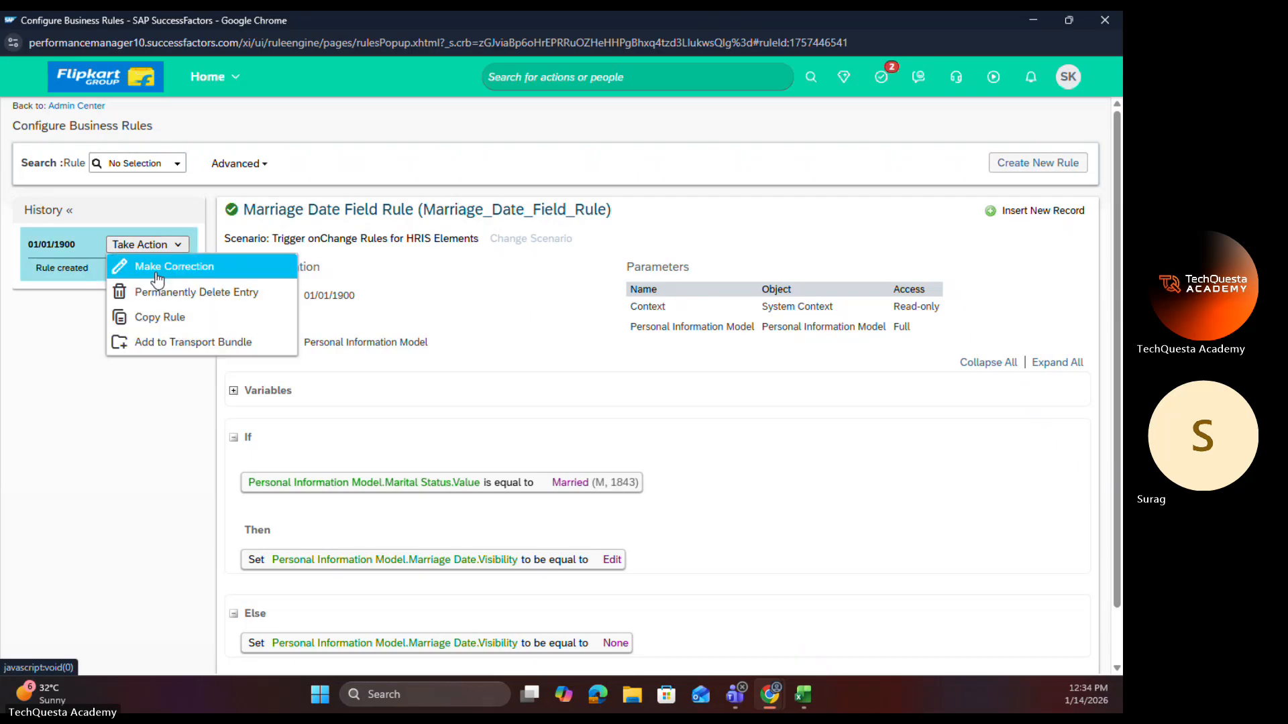
click(158, 277)
scroll(476, 466, down, 2)
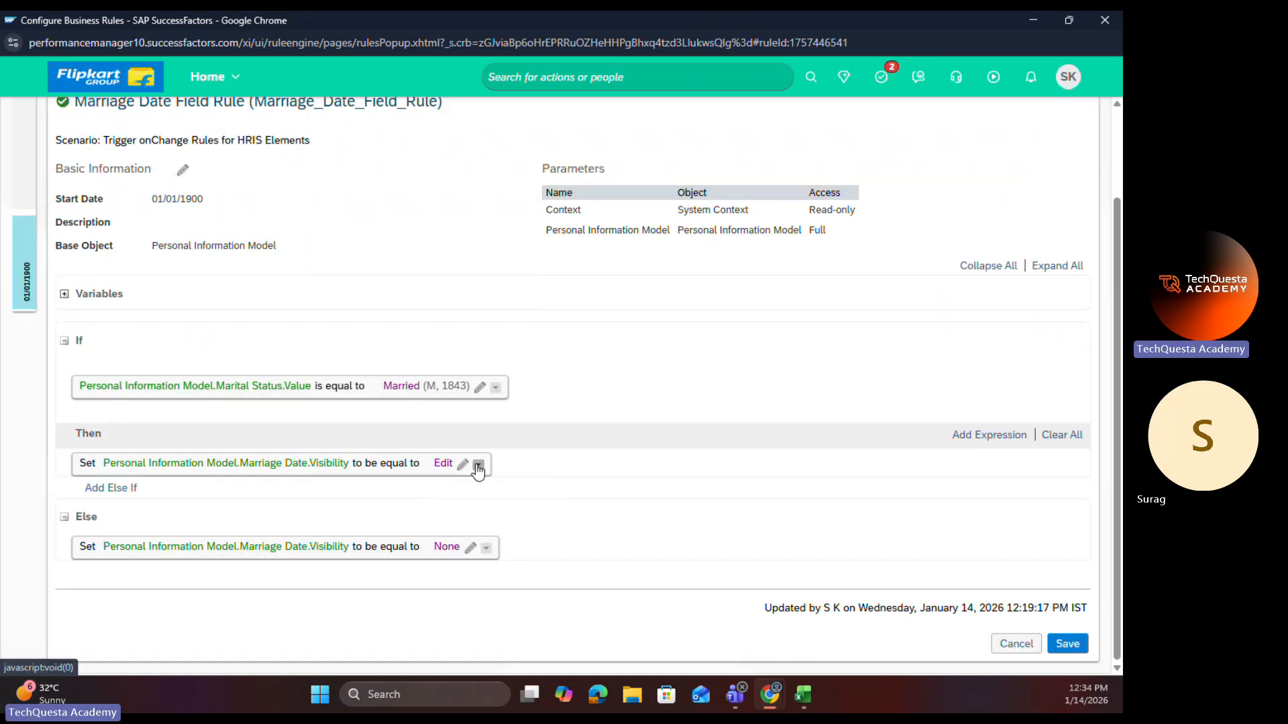
Step: Duplicate the Marriage Date visibility expression within the rule's Then block and delete the leftover empty expression
click(478, 465)
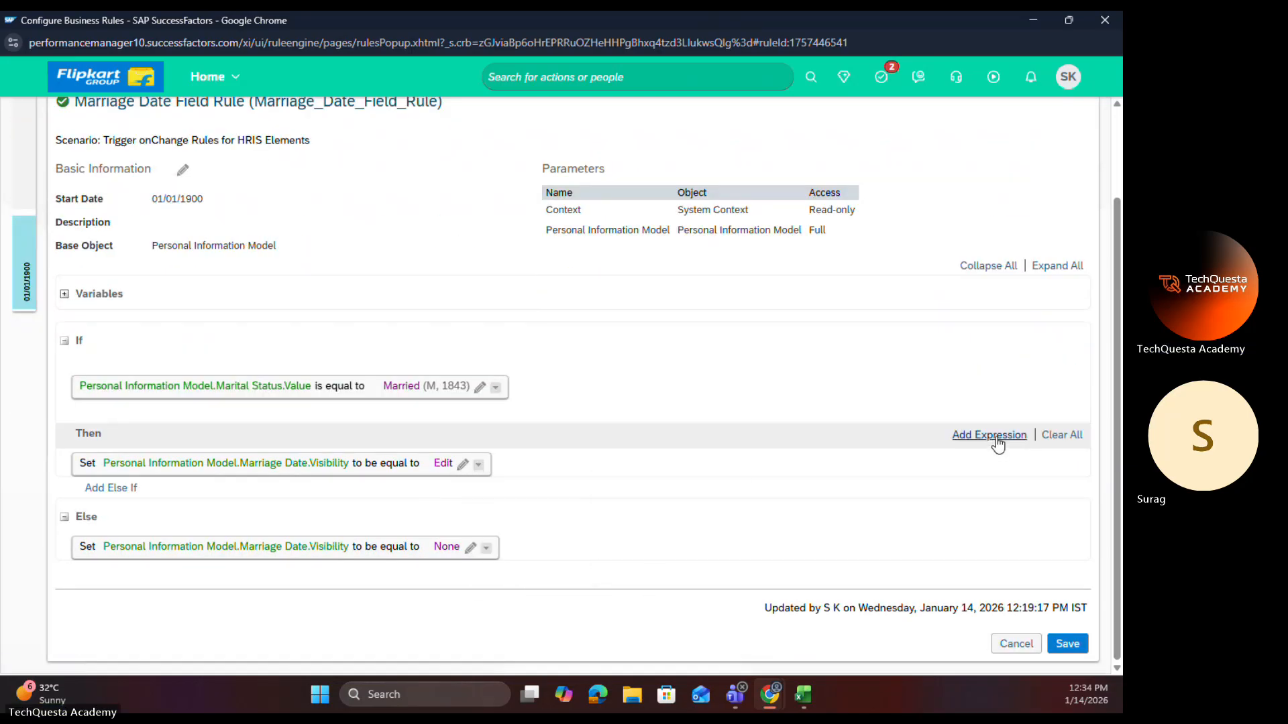
click(990, 435)
click(106, 490)
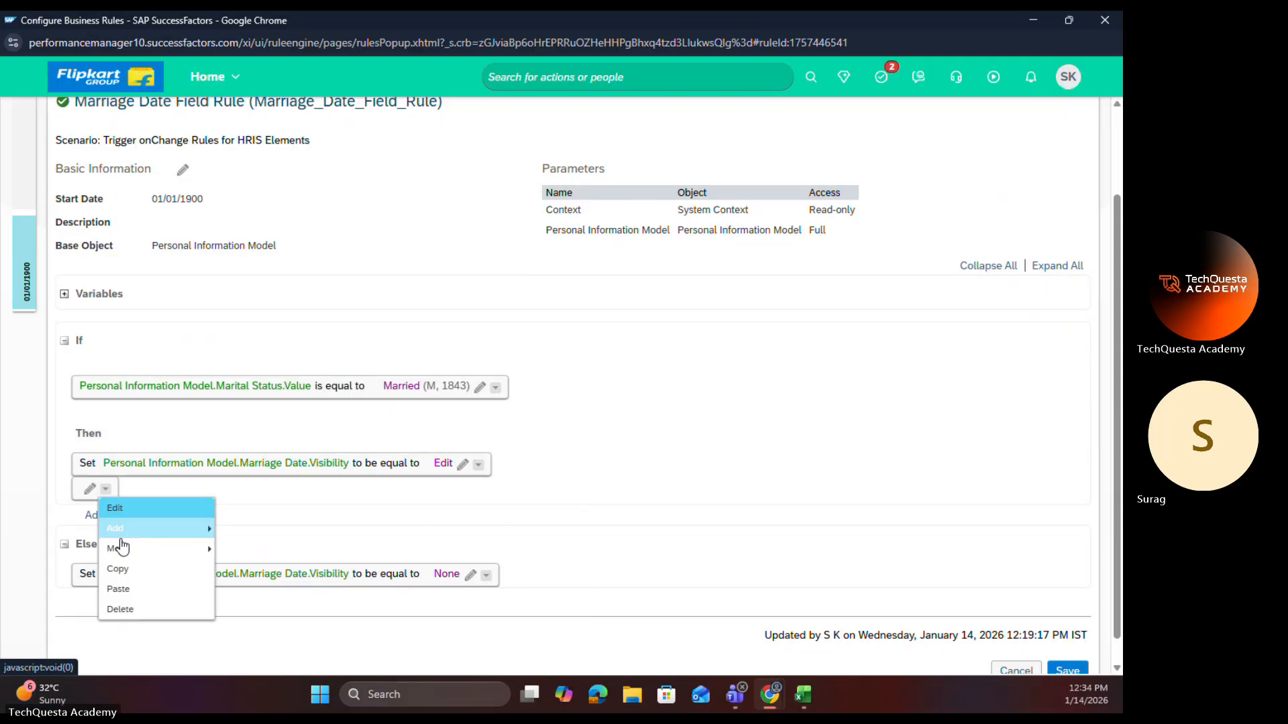
click(124, 593)
click(107, 529)
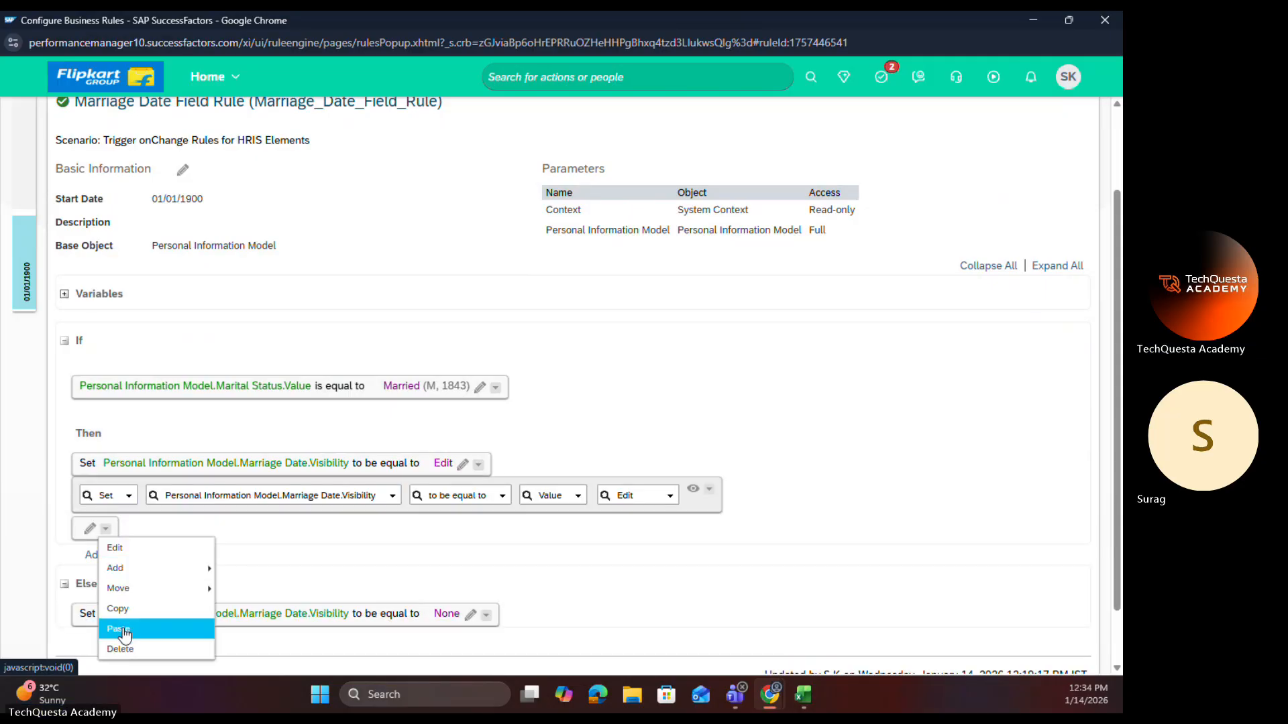
click(119, 647)
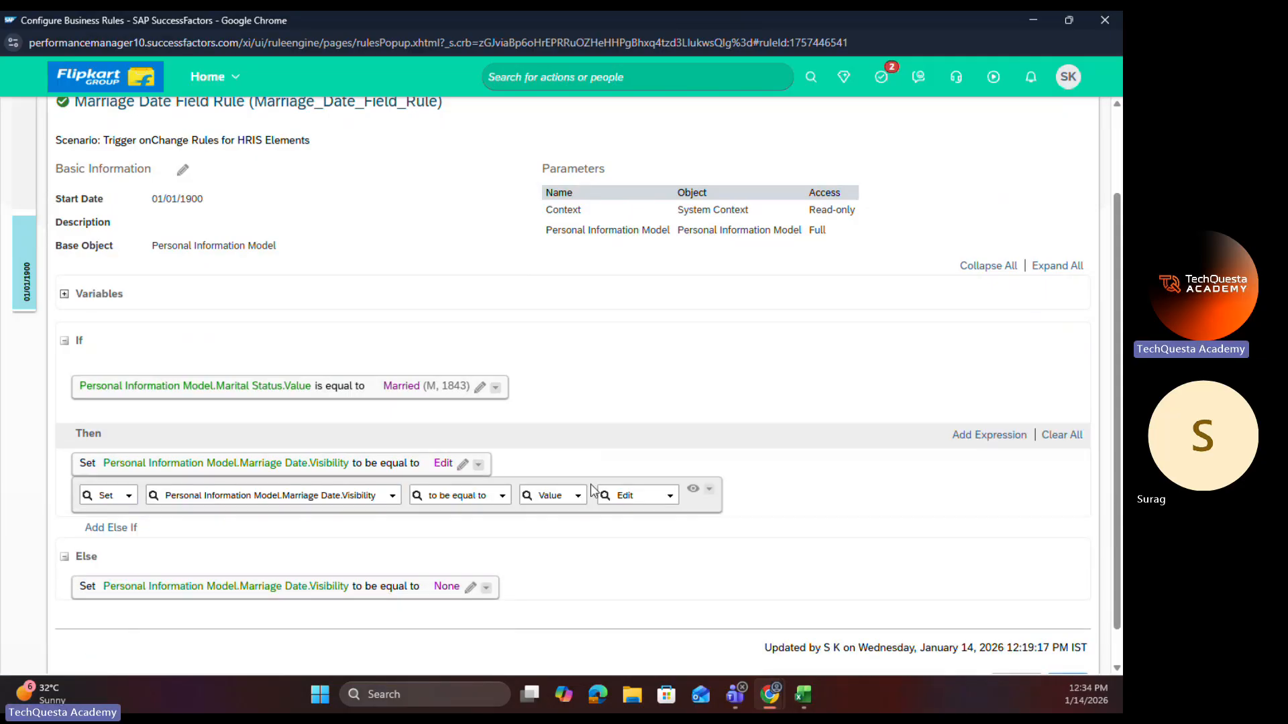
Step: Set the first Then expression's Marriage Date visibility to View, save the rule, and close its window
click(462, 464)
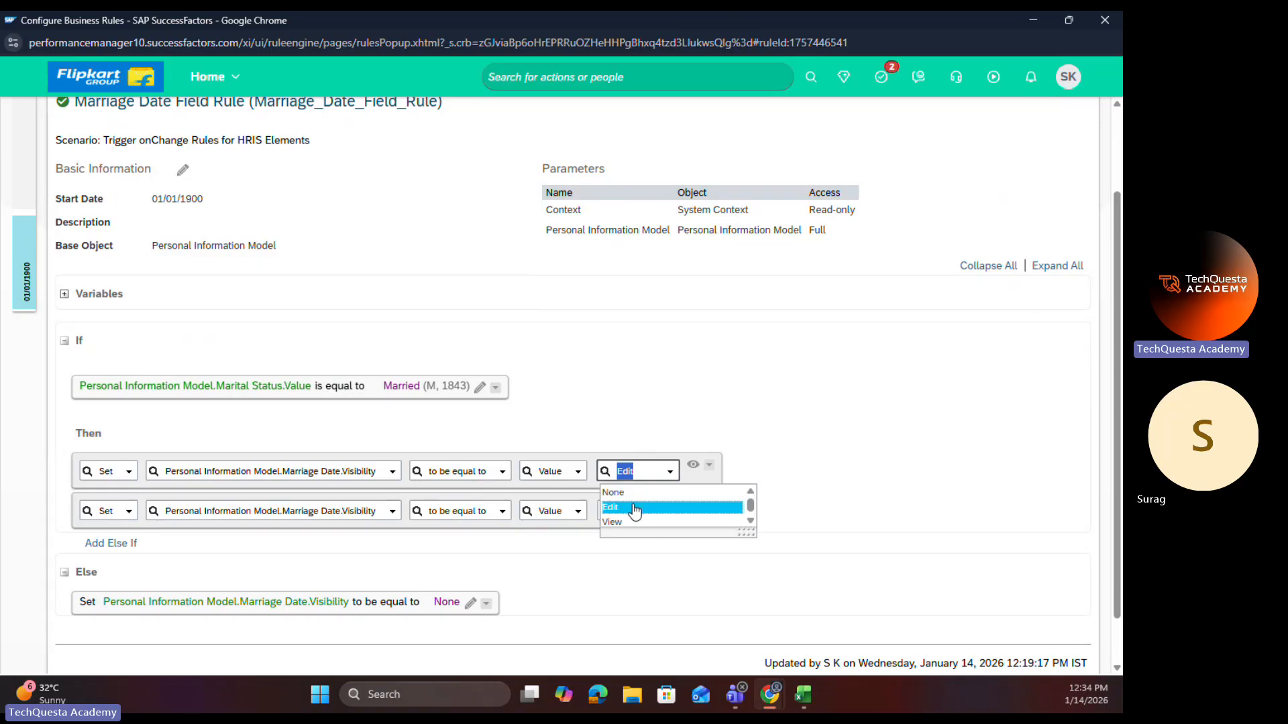
click(628, 526)
scroll(933, 488, down, 1)
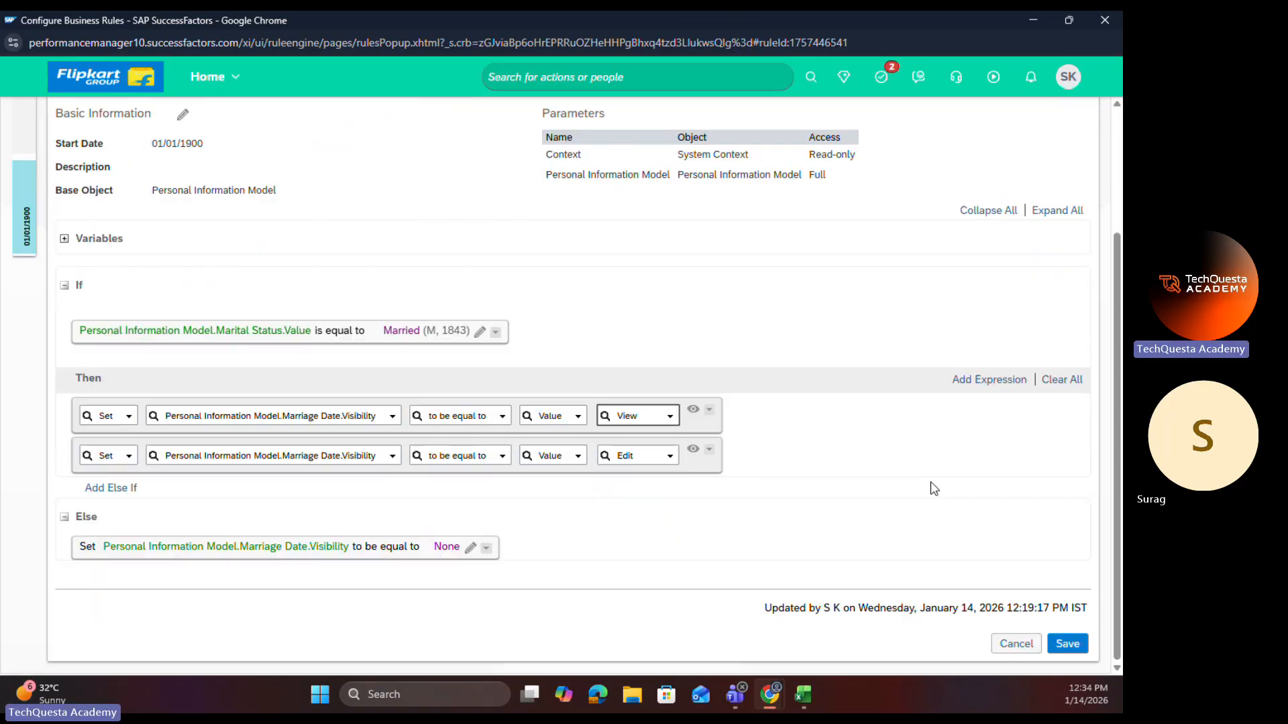
click(1065, 650)
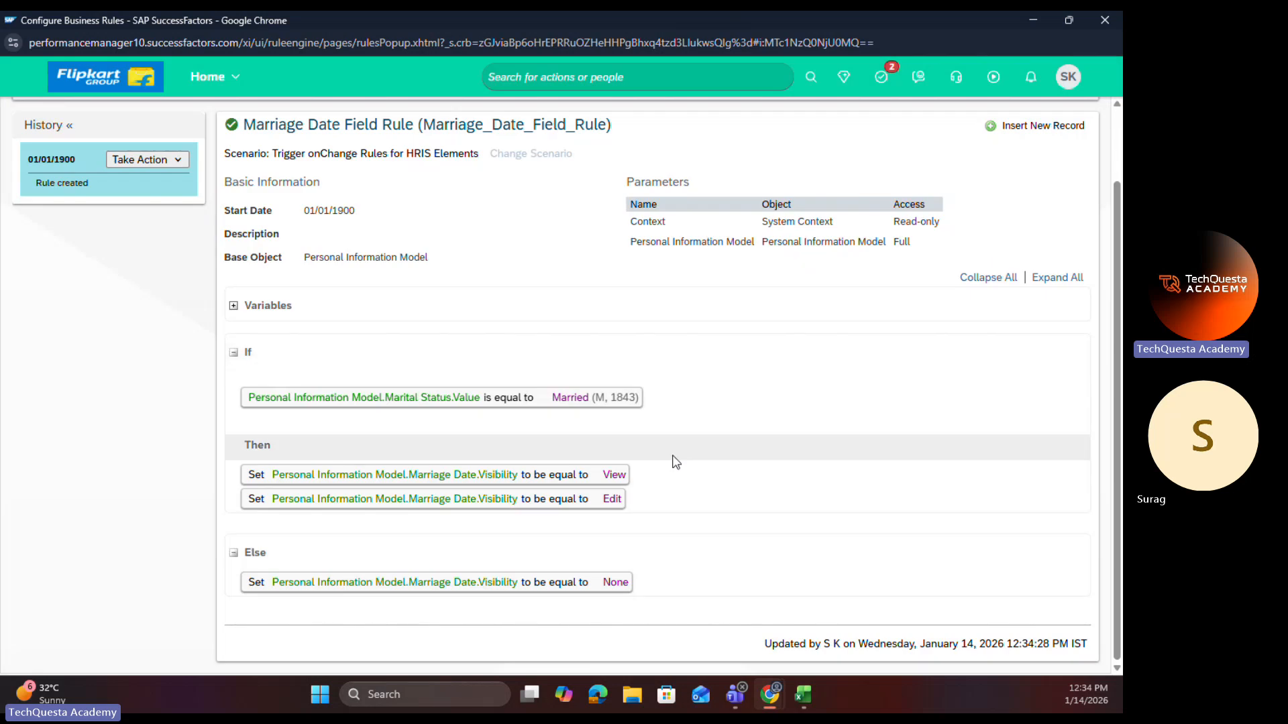
click(1104, 21)
Step: Reload the employee profile and start another Personal Information edit effective Jan 14, 2026
click(121, 28)
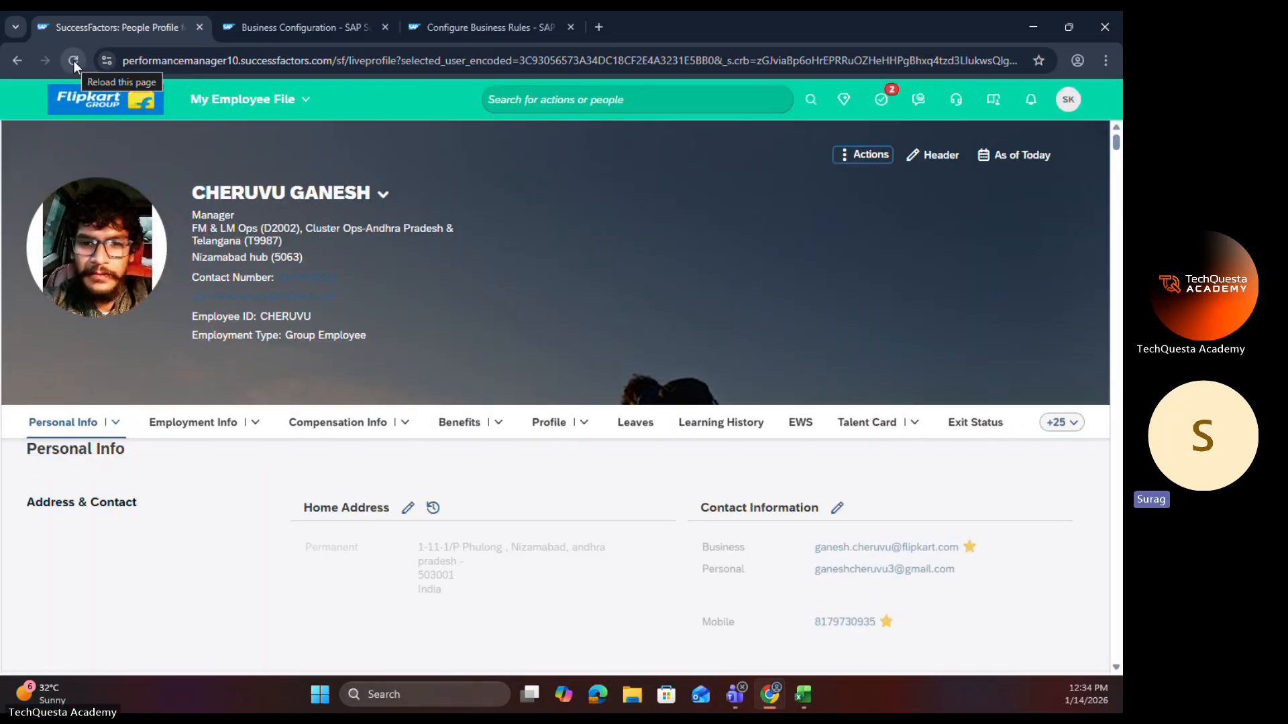
click(117, 432)
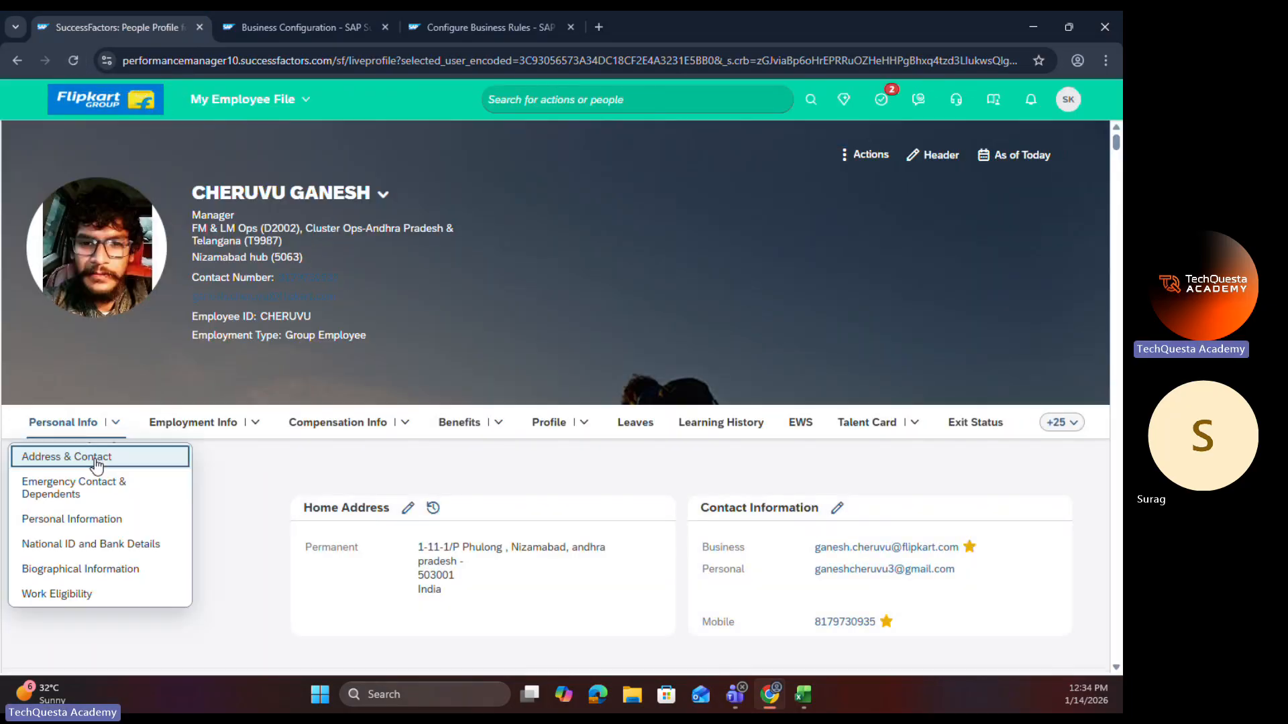
click(78, 518)
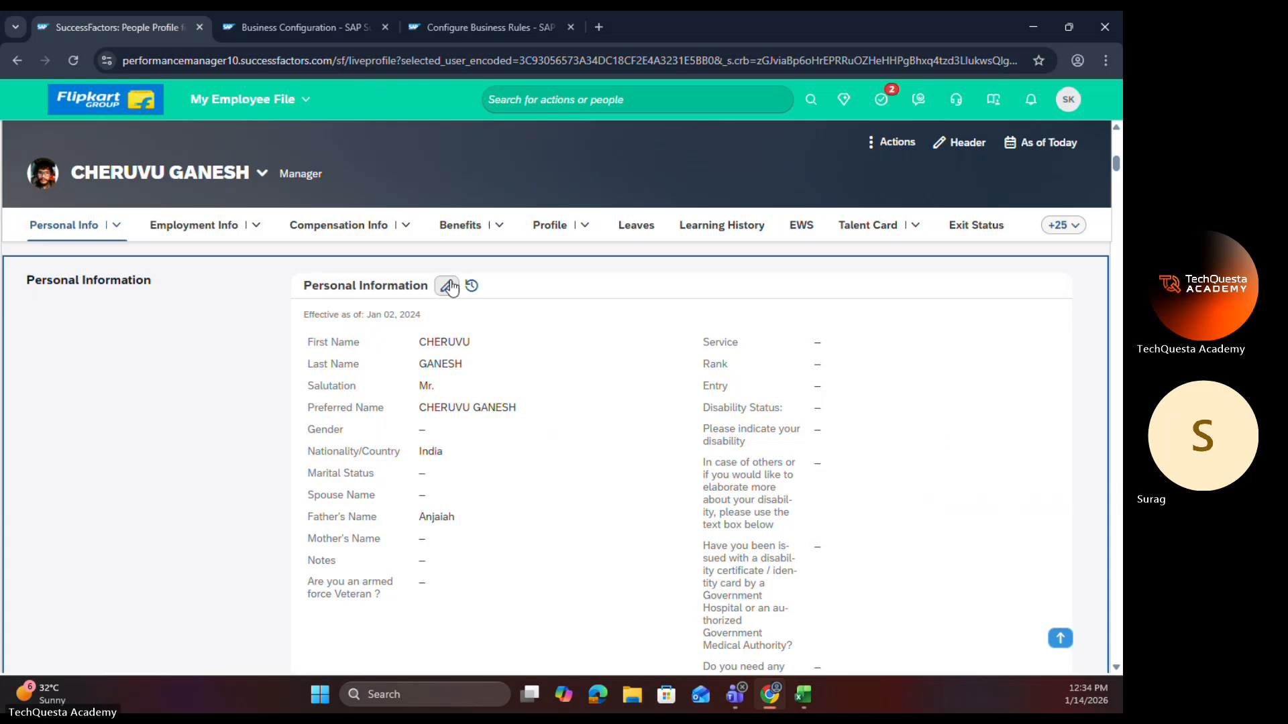
click(446, 286)
click(260, 207)
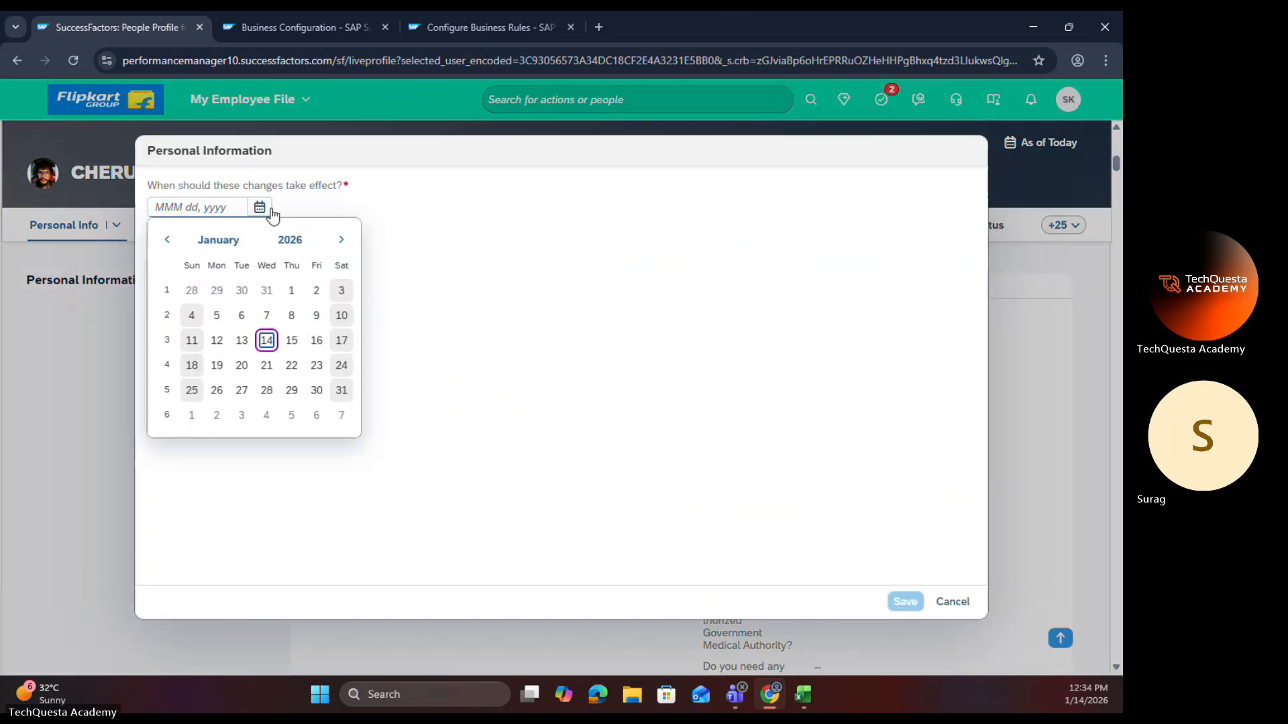
click(268, 340)
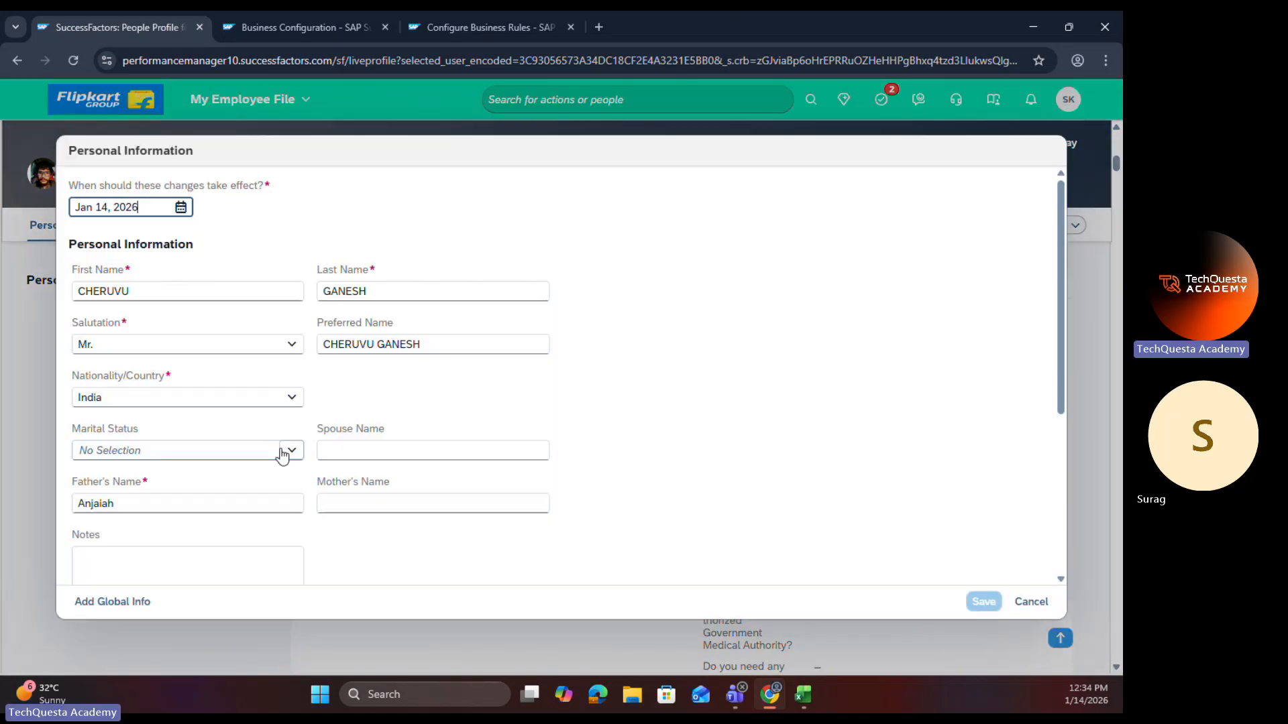
Step: Set Marital Status to Married, expand the additional fields, and check the whole form for the Marriage Date field
click(288, 450)
click(167, 523)
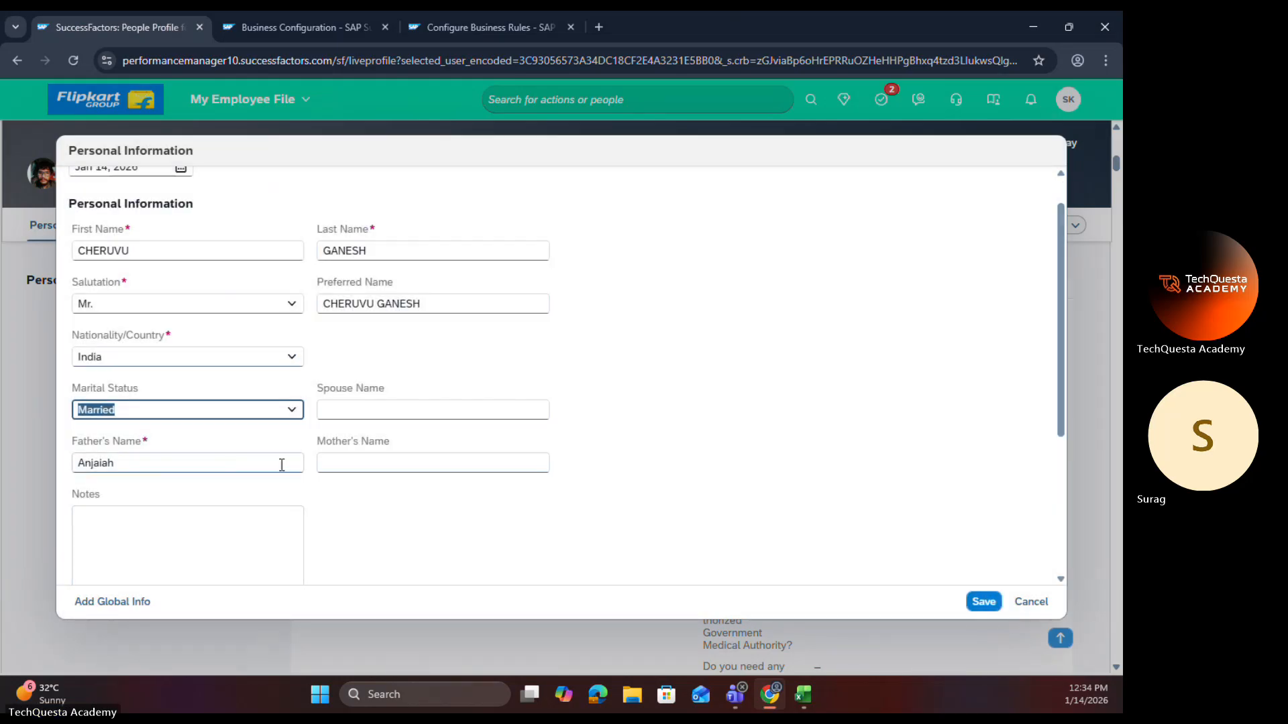
scroll(356, 451, down, 4)
click(135, 403)
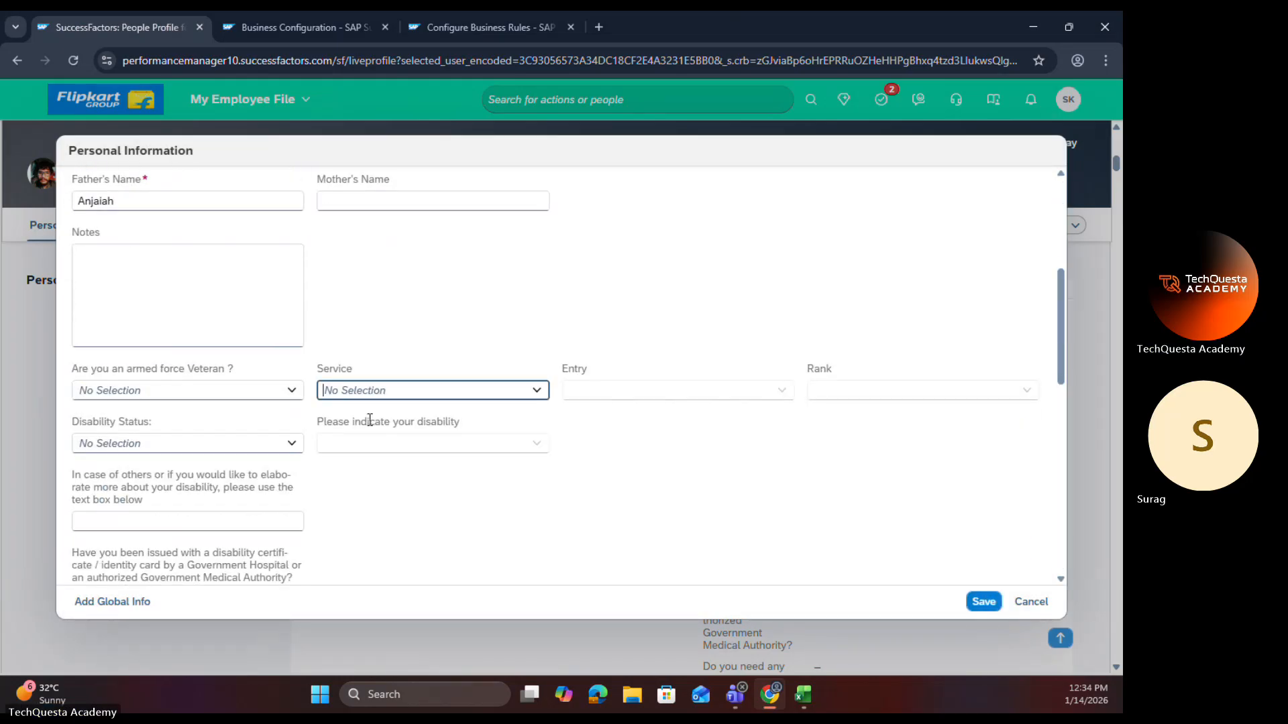
scroll(370, 420, down, 10)
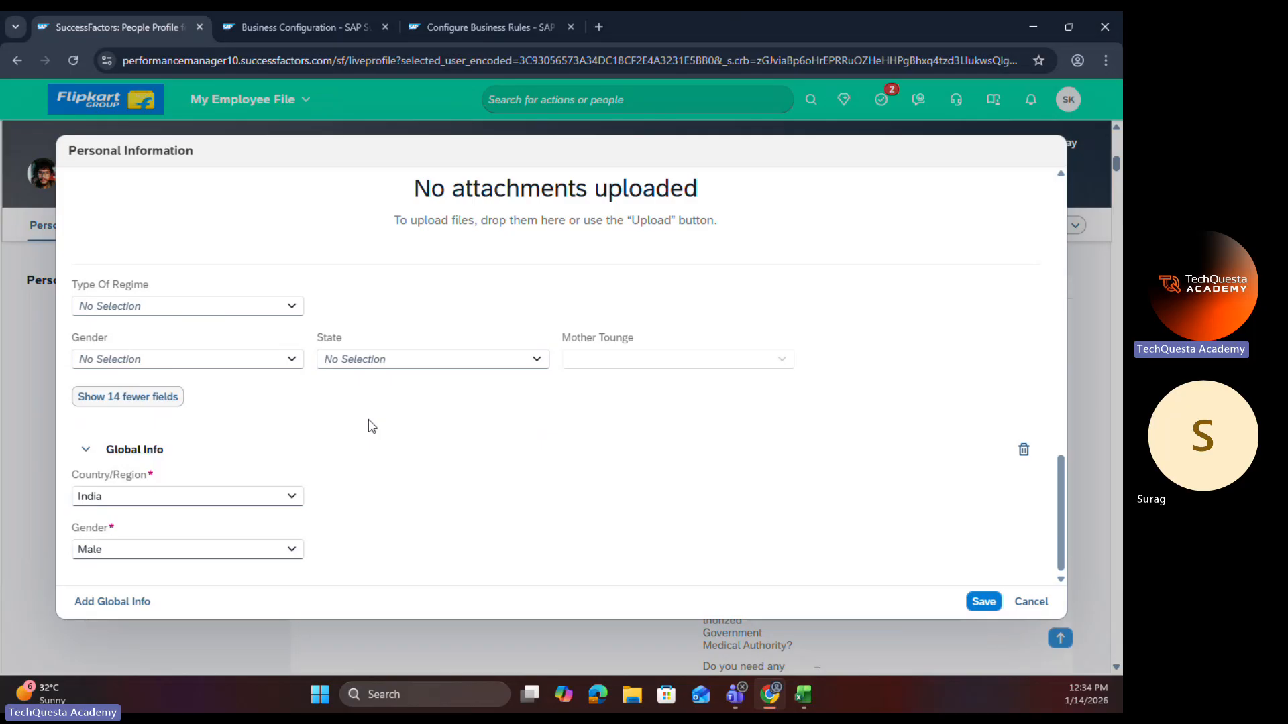
scroll(371, 424, up, 15)
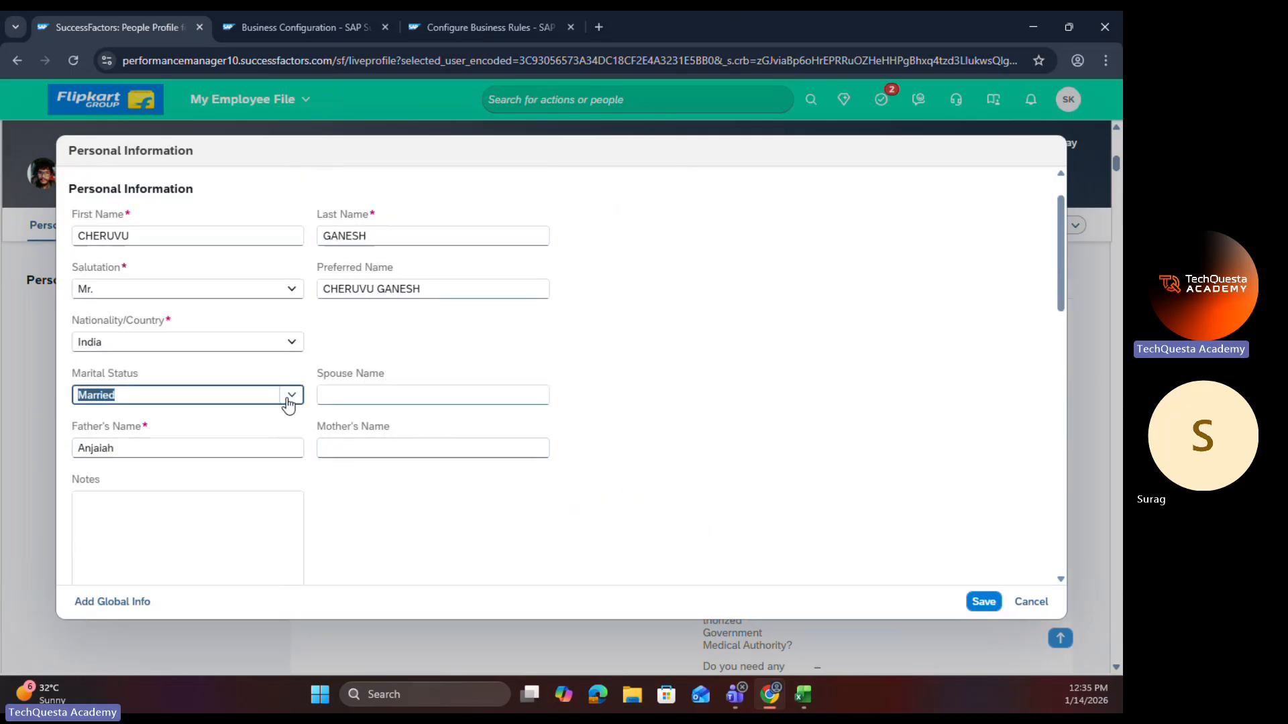
Step: Test Marital Status with Divorced and with Single, and discard the Personal Information edit without saving
click(288, 400)
click(140, 445)
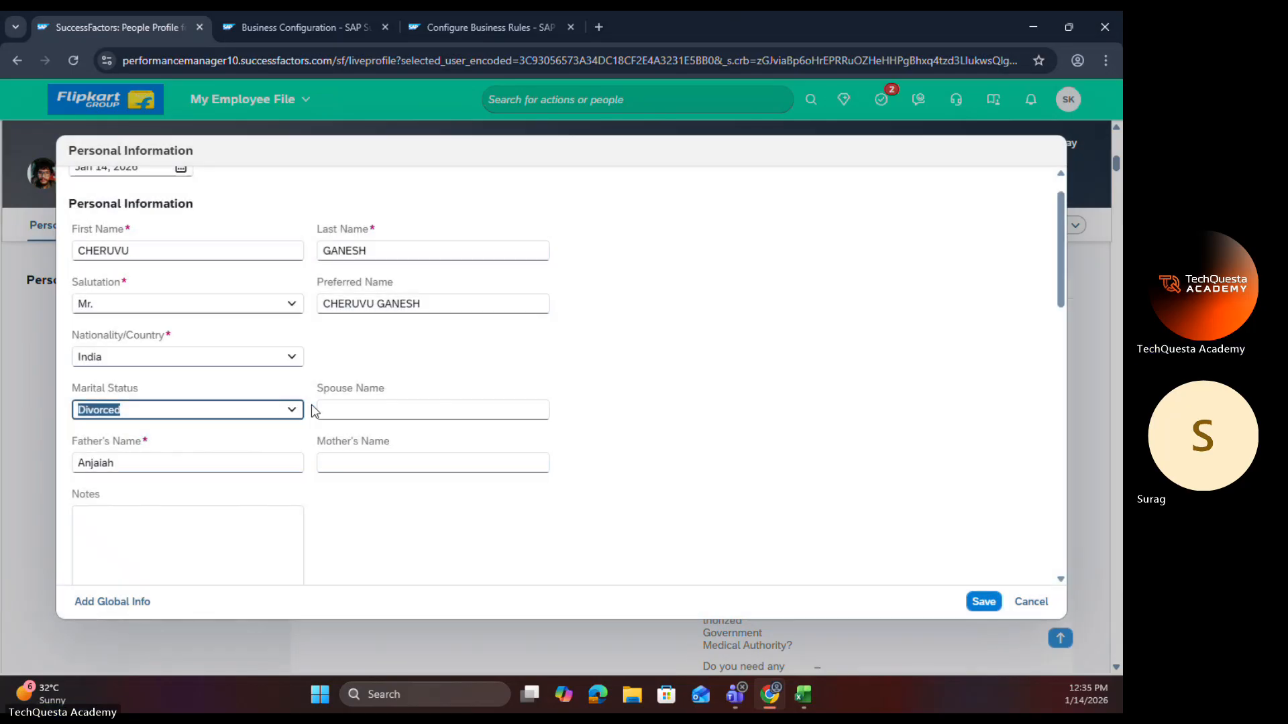
click(291, 410)
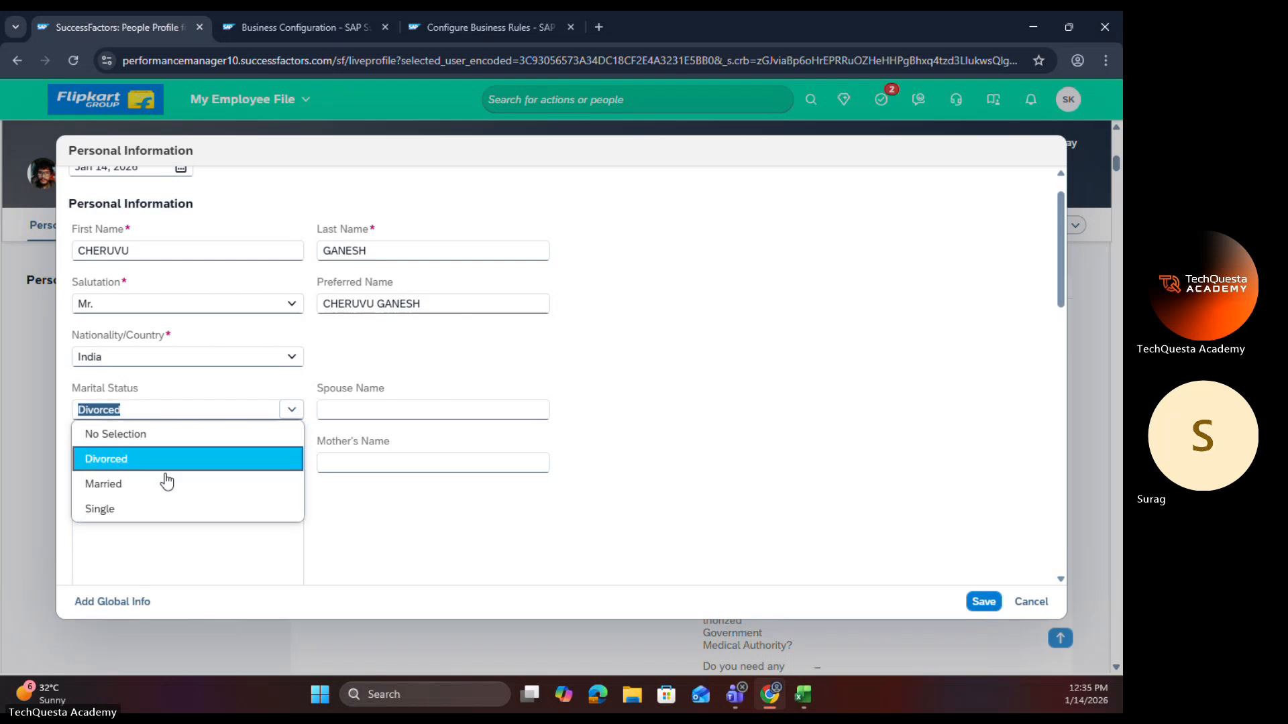
click(159, 515)
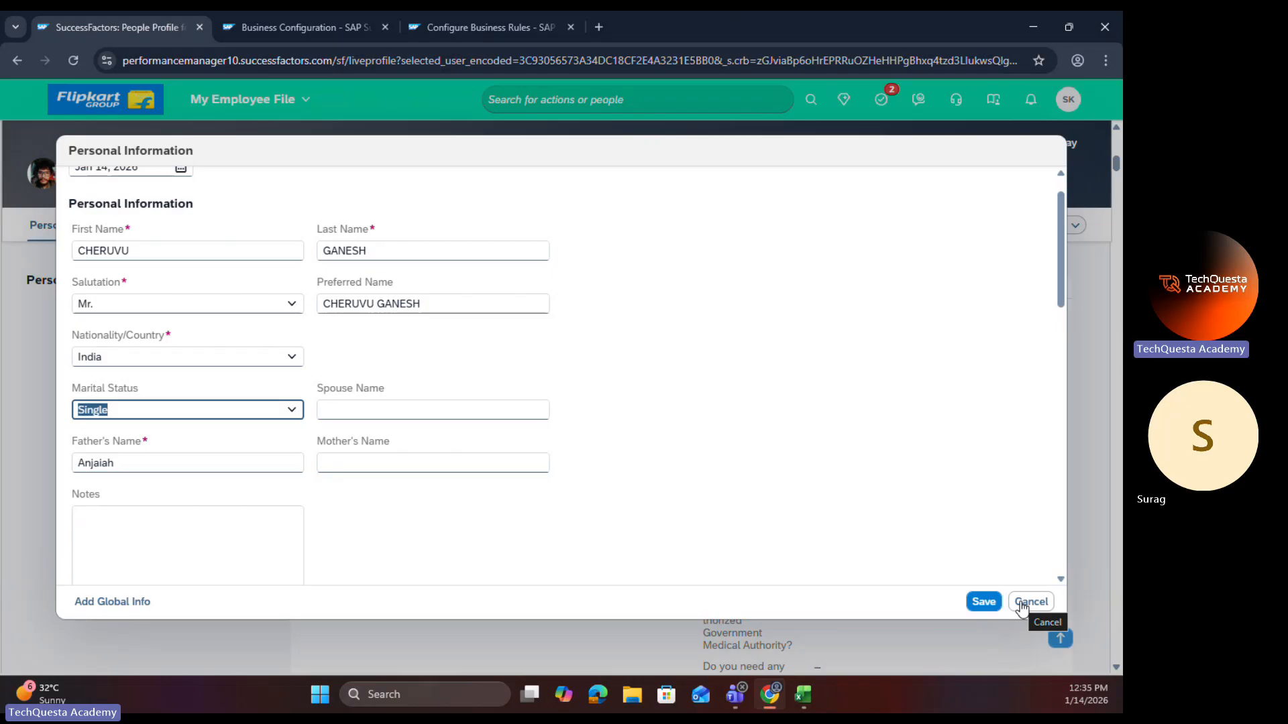
click(1022, 606)
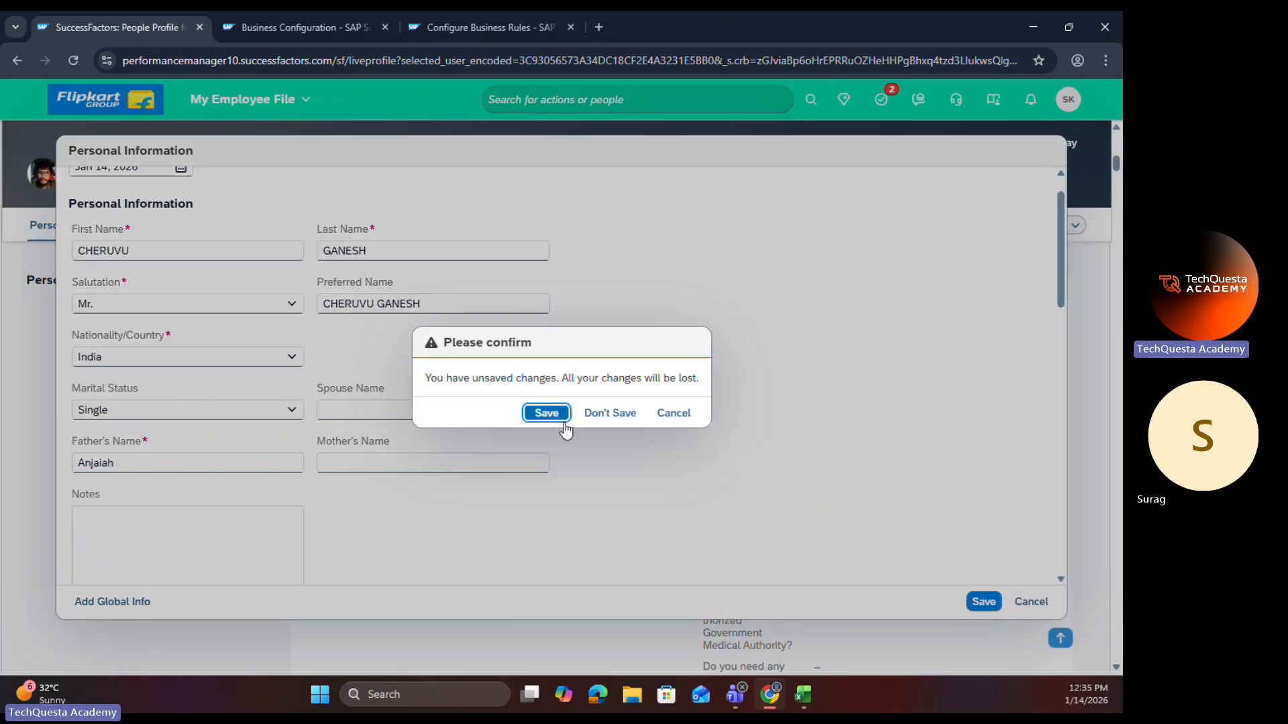
click(609, 412)
Step: Close the Marital Status details in Business Configuration and locate the Marriage Date OnView Rule among the personalInfo trigger rules
click(334, 27)
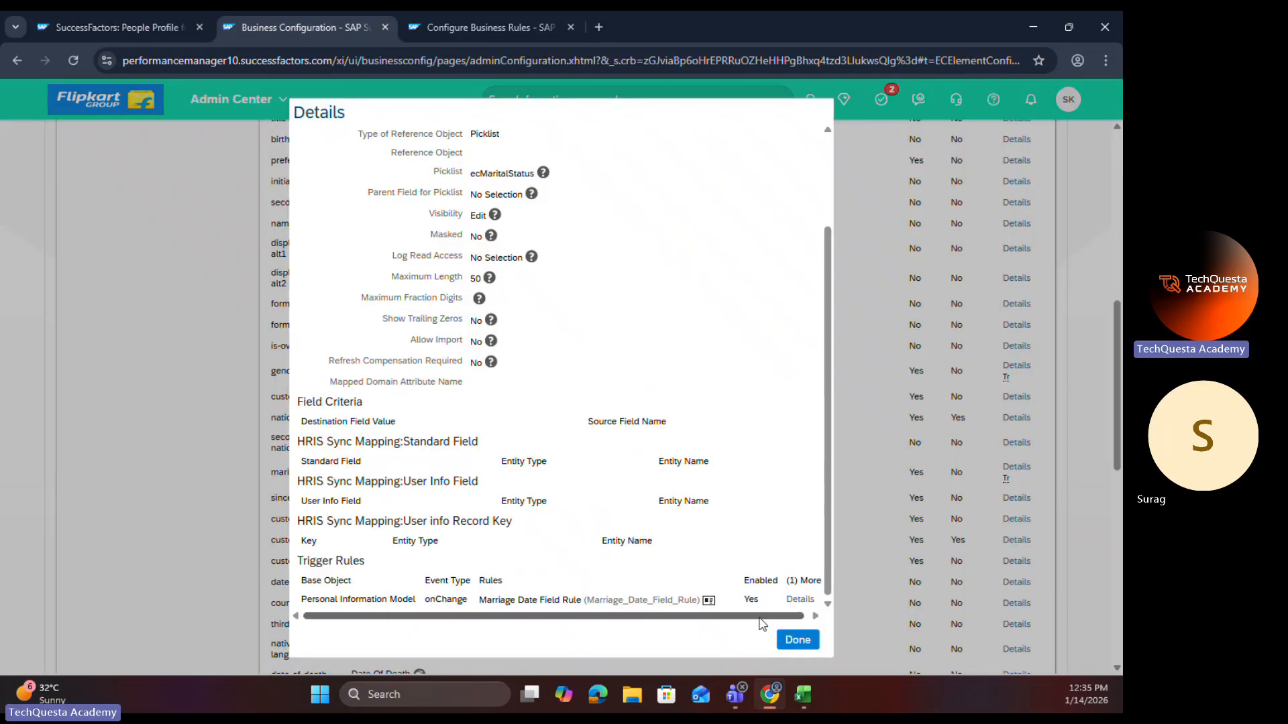
click(796, 639)
scroll(634, 468, down, 10)
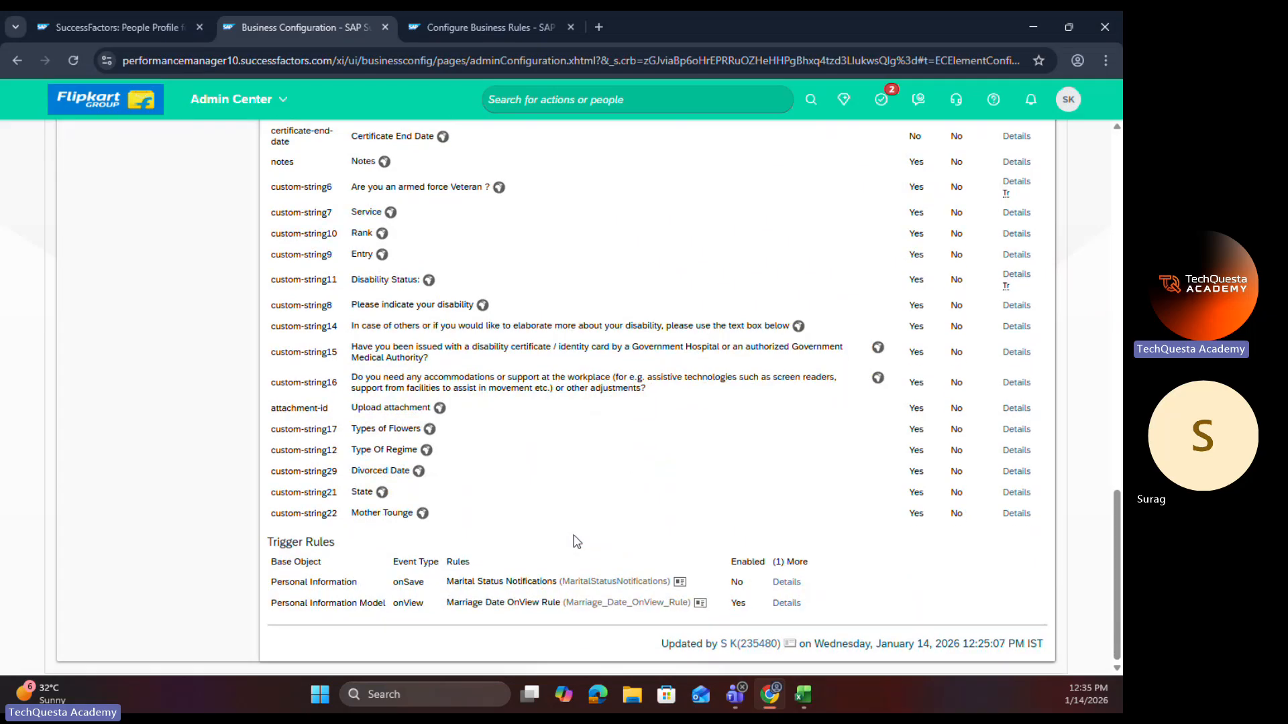
drag(445, 606, 555, 610)
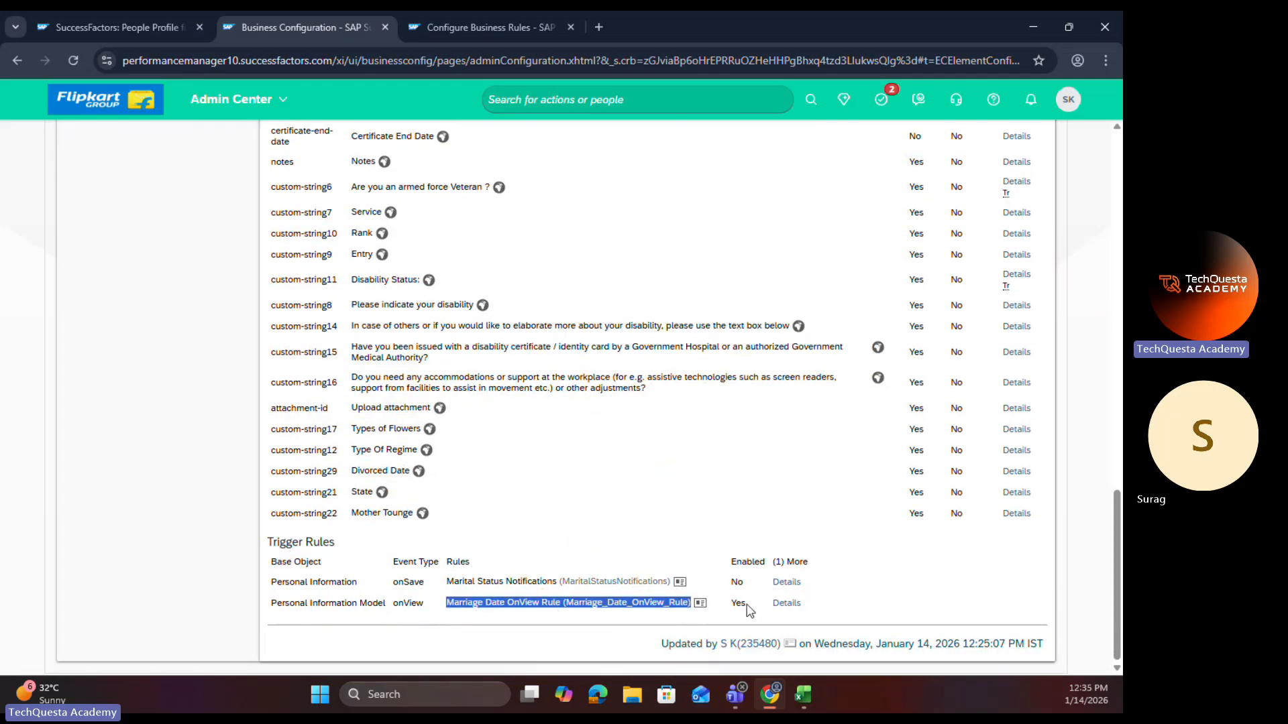
Step: Open the Marriage Date OnView Rule from the personalInfo trigger rules to review its definition, and close it
click(699, 603)
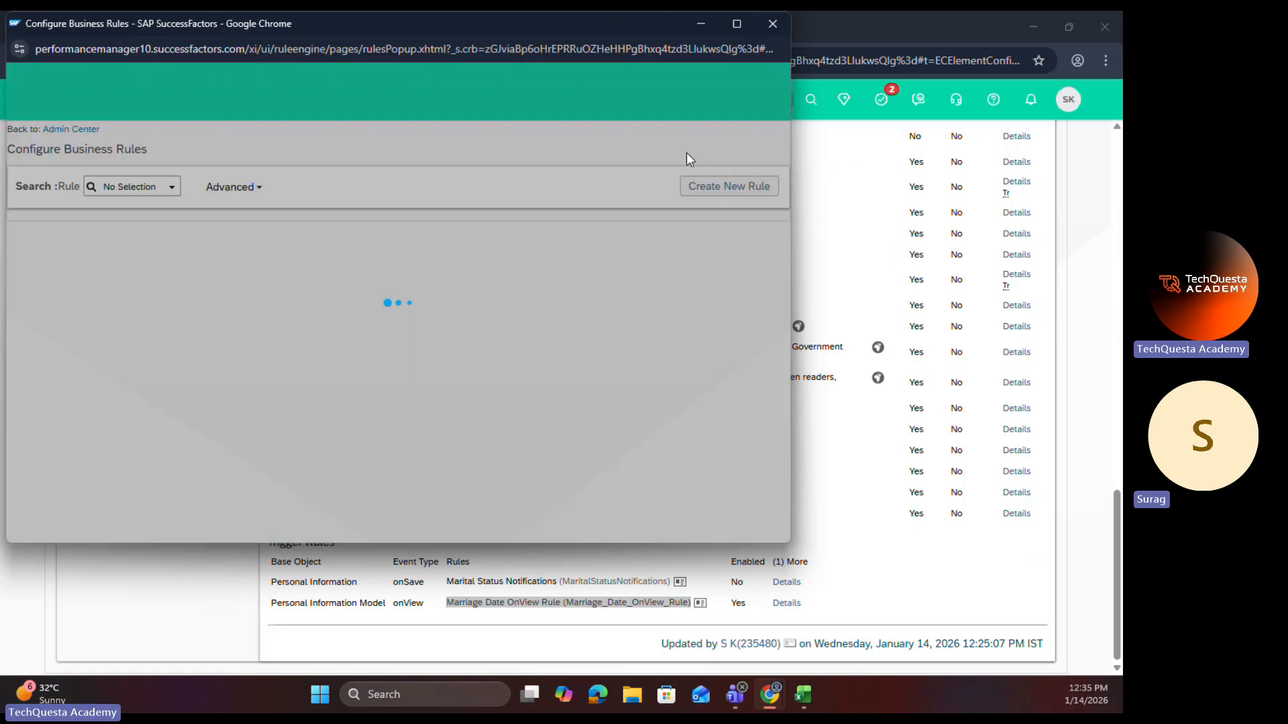
click(737, 24)
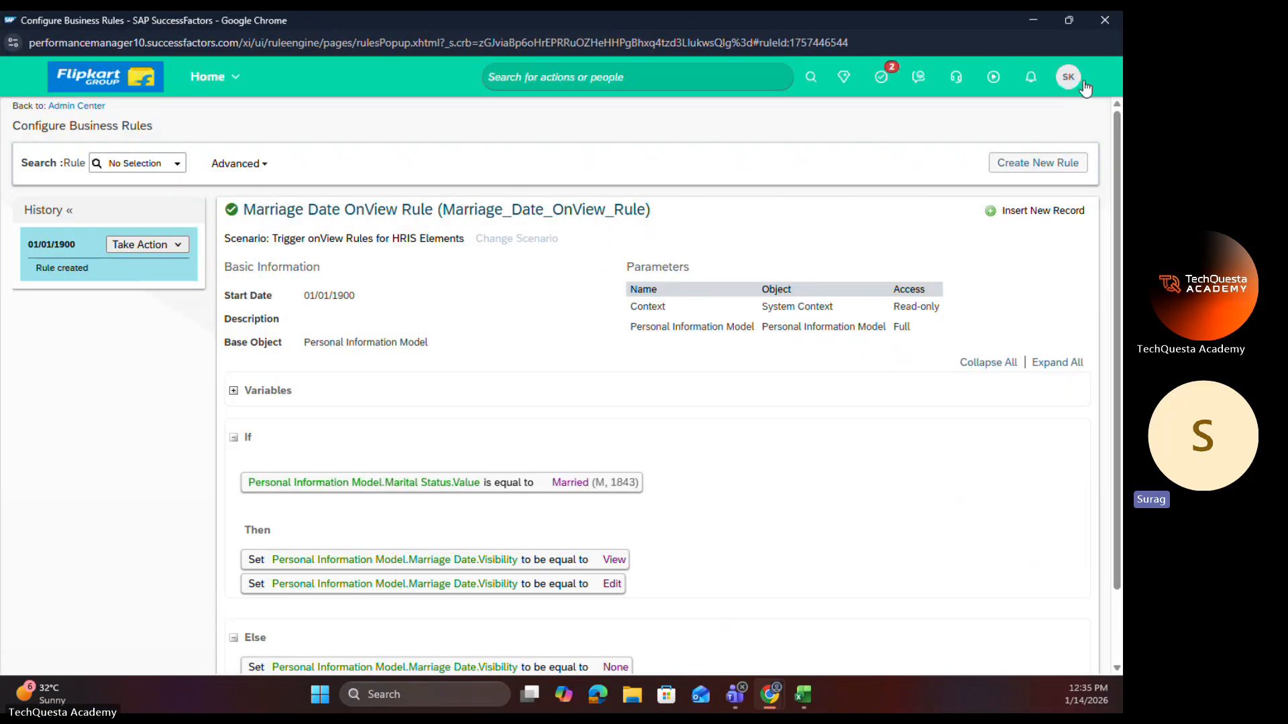
click(1098, 27)
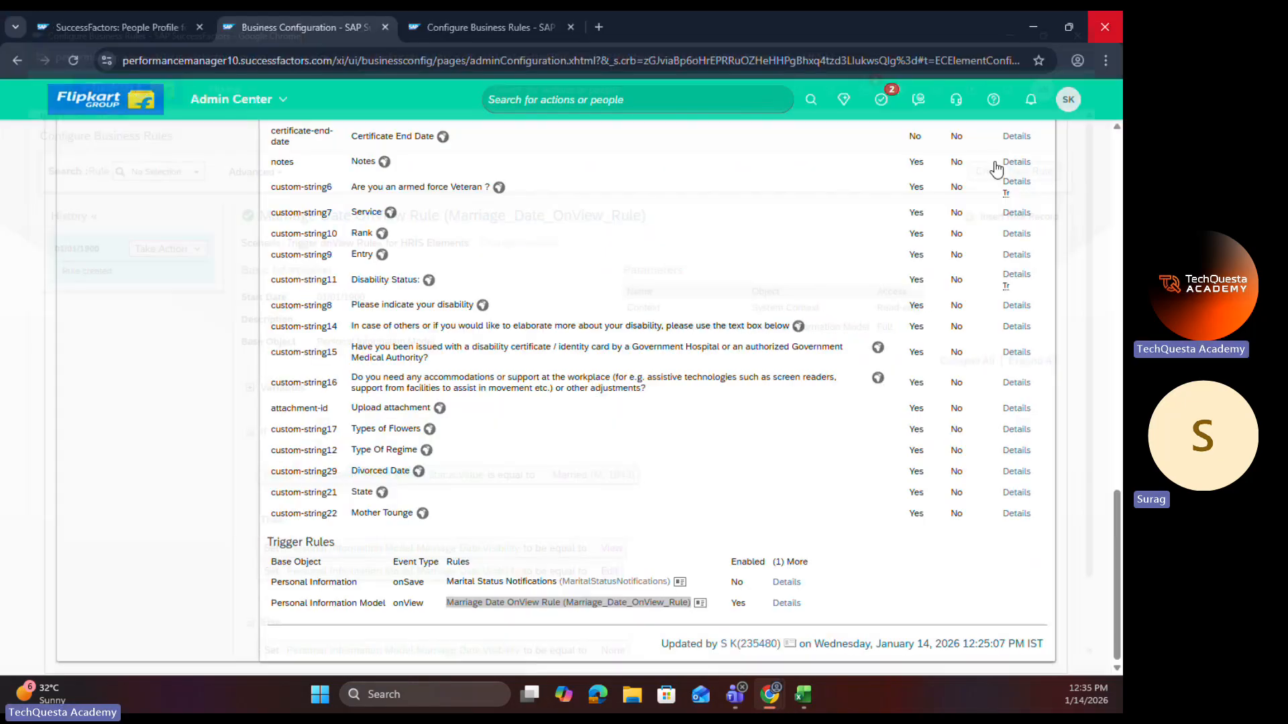
click(671, 627)
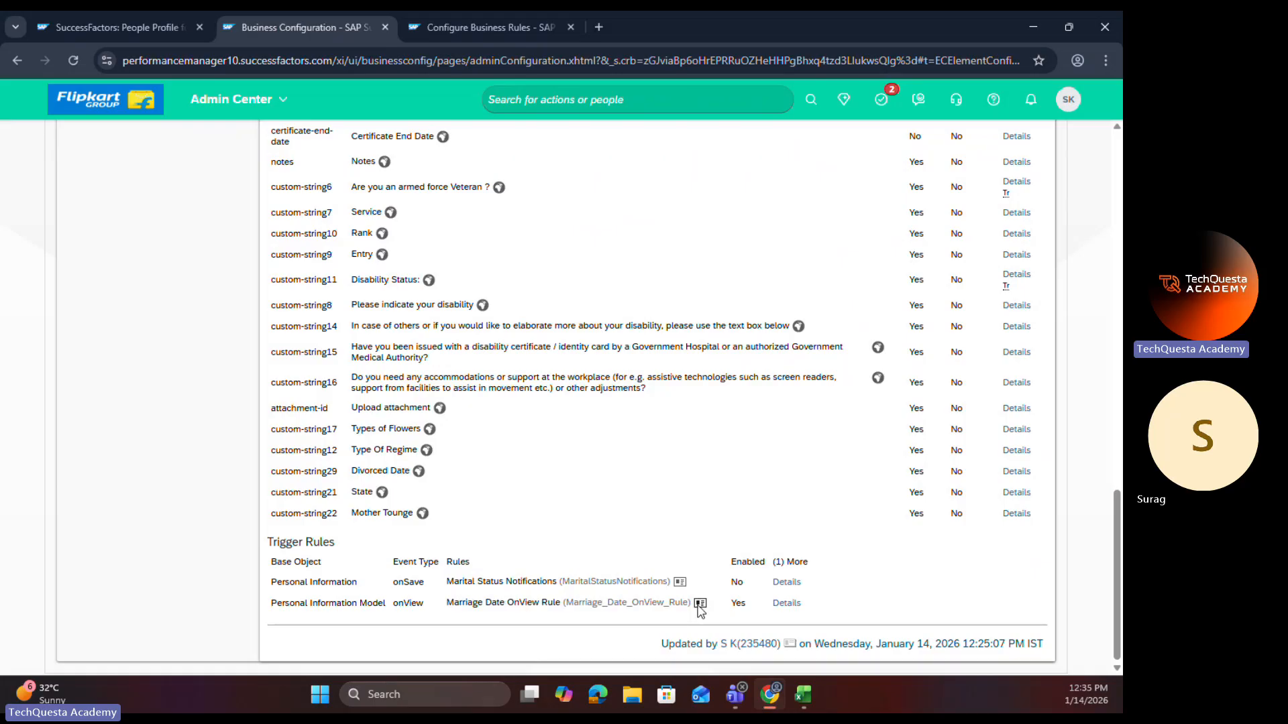
Step: Leave the Marriage Date OnView Rule in Configure Business Rules and return to the Business Rules Admin list
click(487, 29)
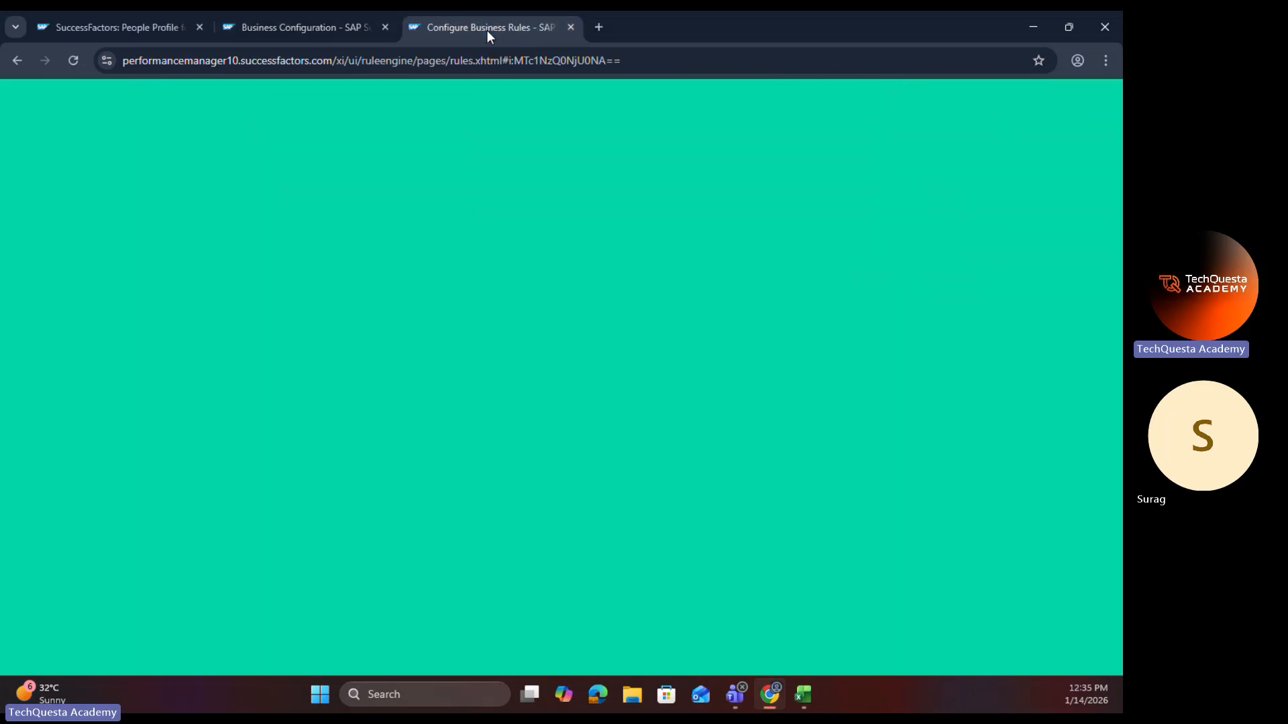
scroll(141, 187, up, 1)
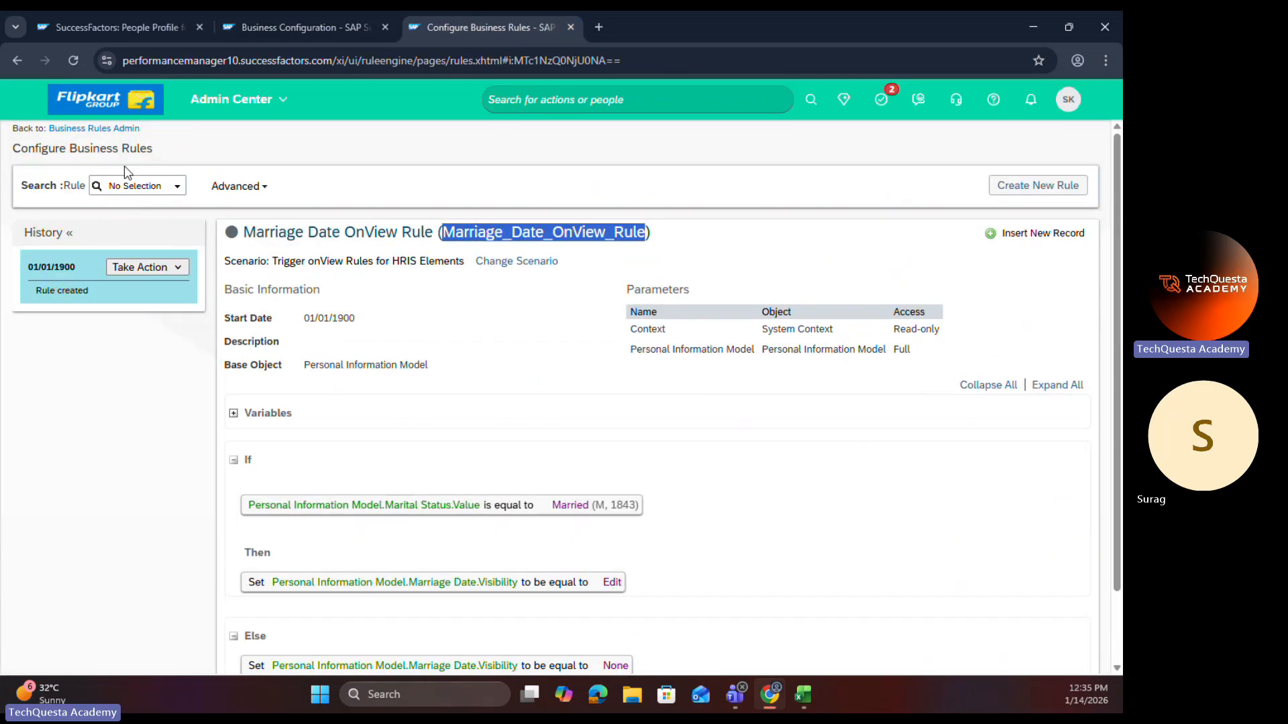
click(92, 129)
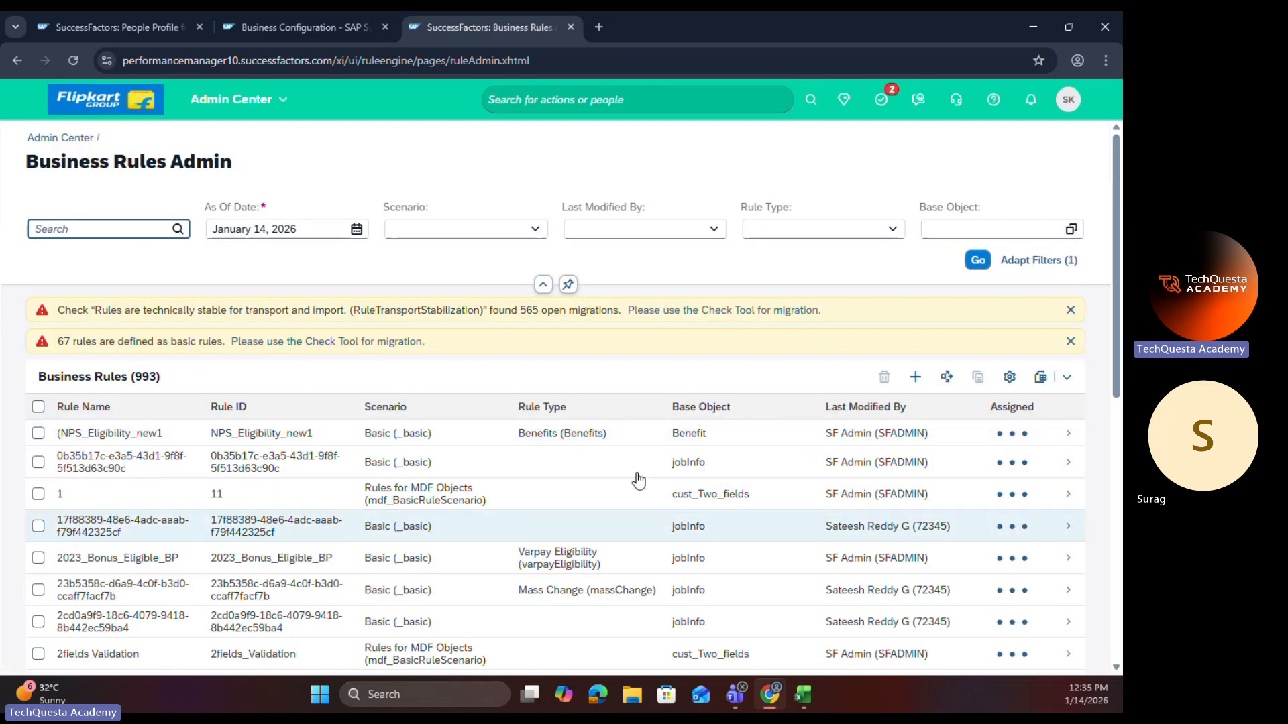
click(292, 26)
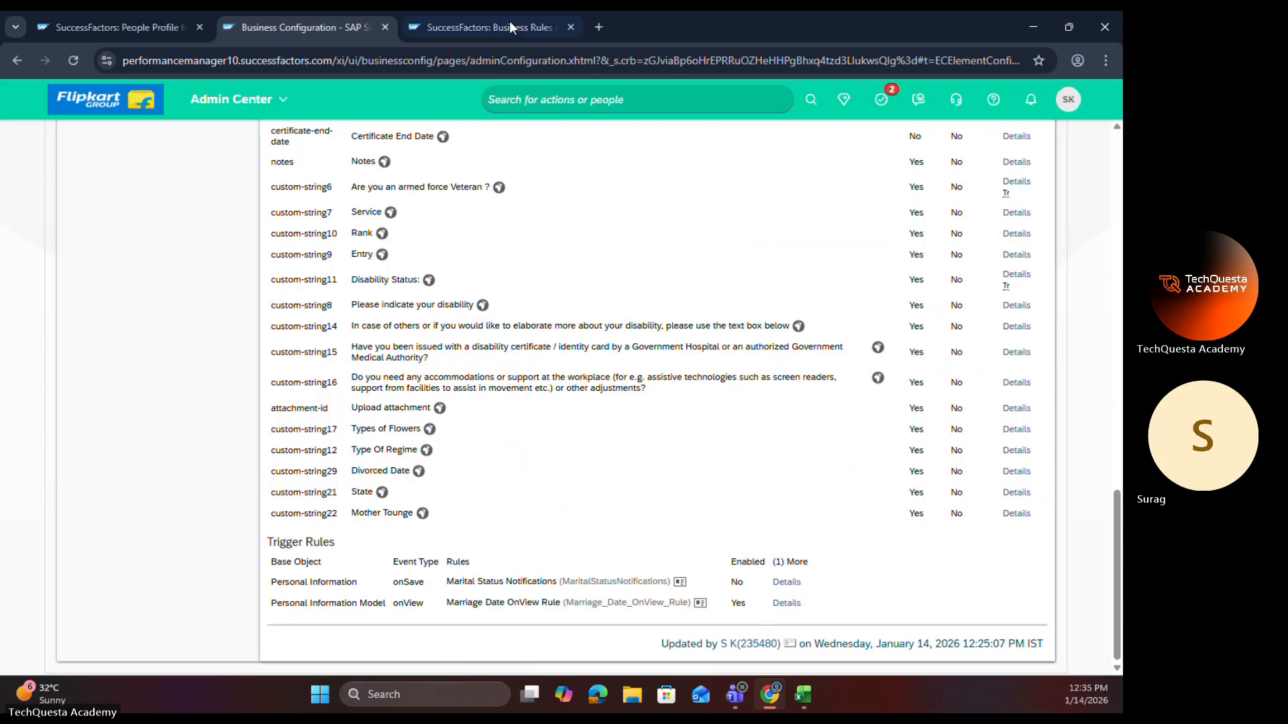
click(477, 25)
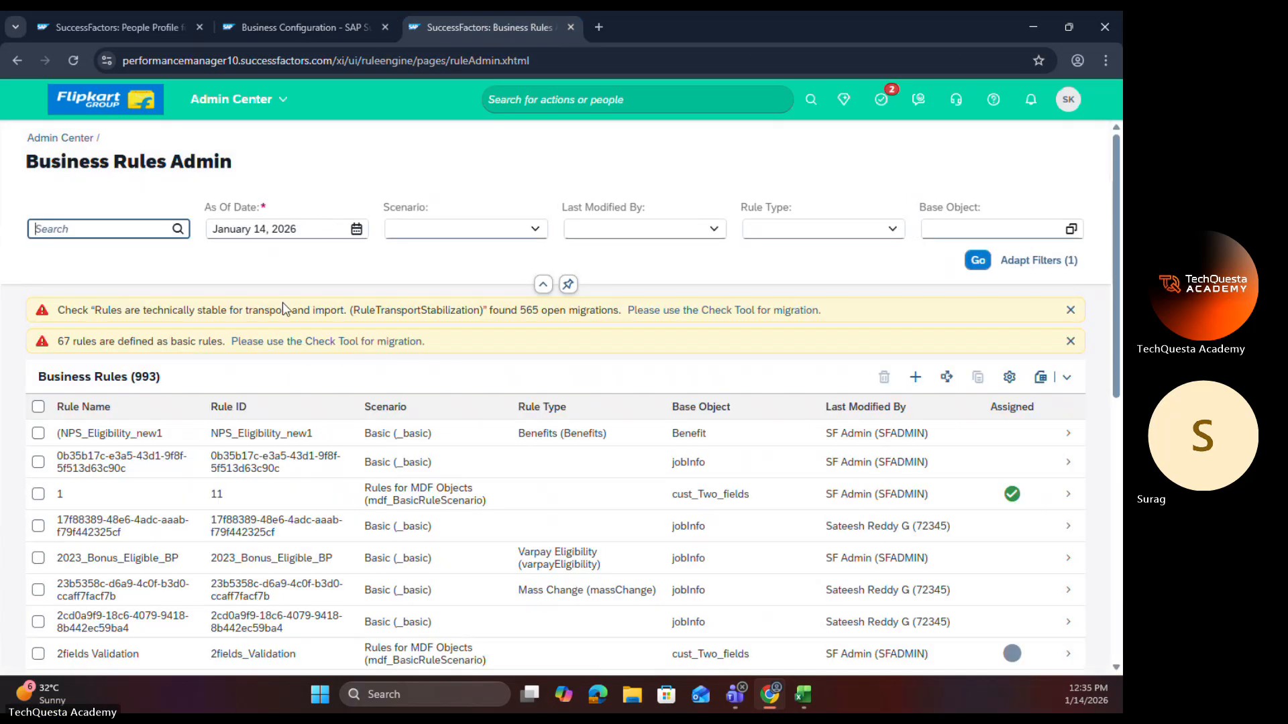
Step: Start a new business rule with the Employee Central Core scenario Trigger onSave Rules for HRIS Elements
click(915, 383)
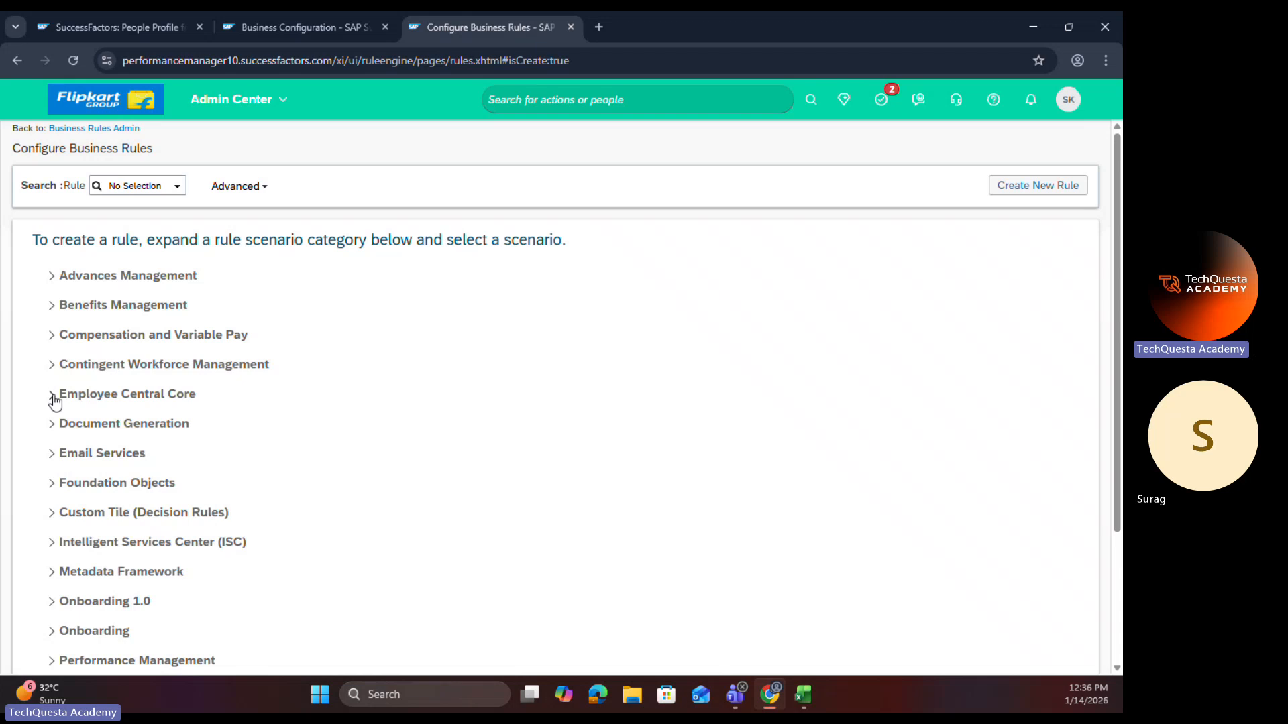
click(54, 397)
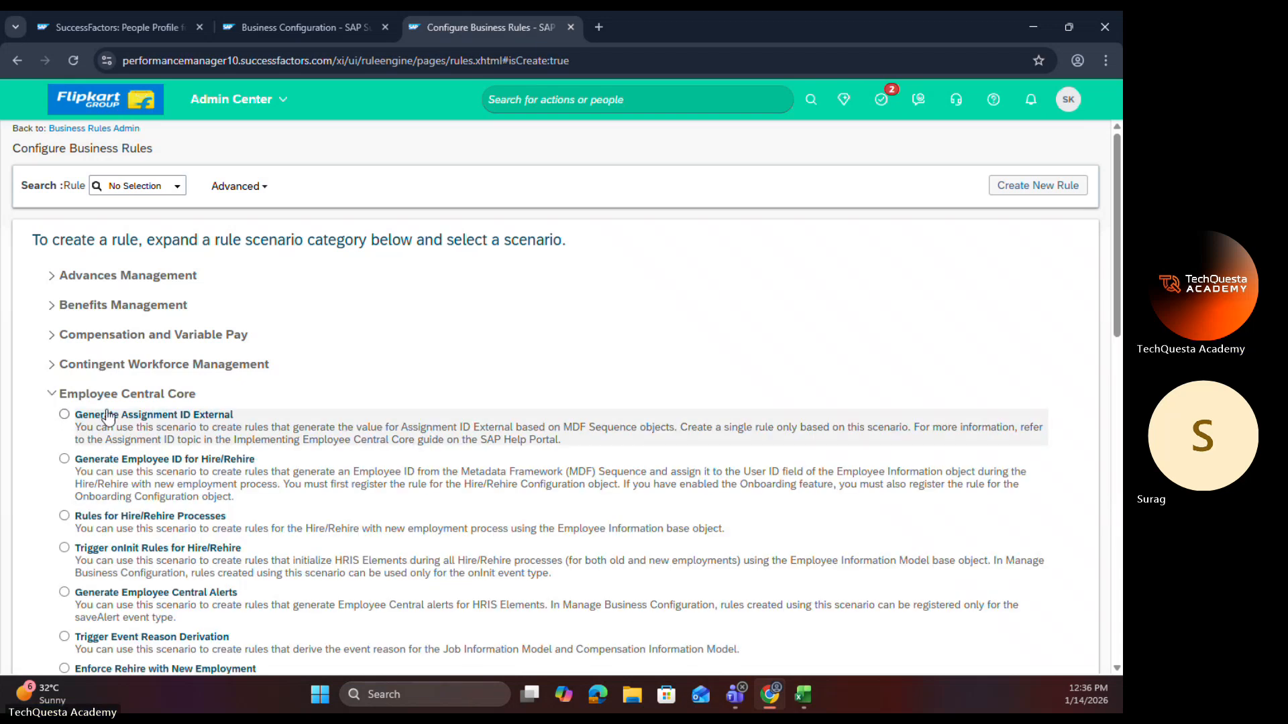
scroll(168, 403, down, 10)
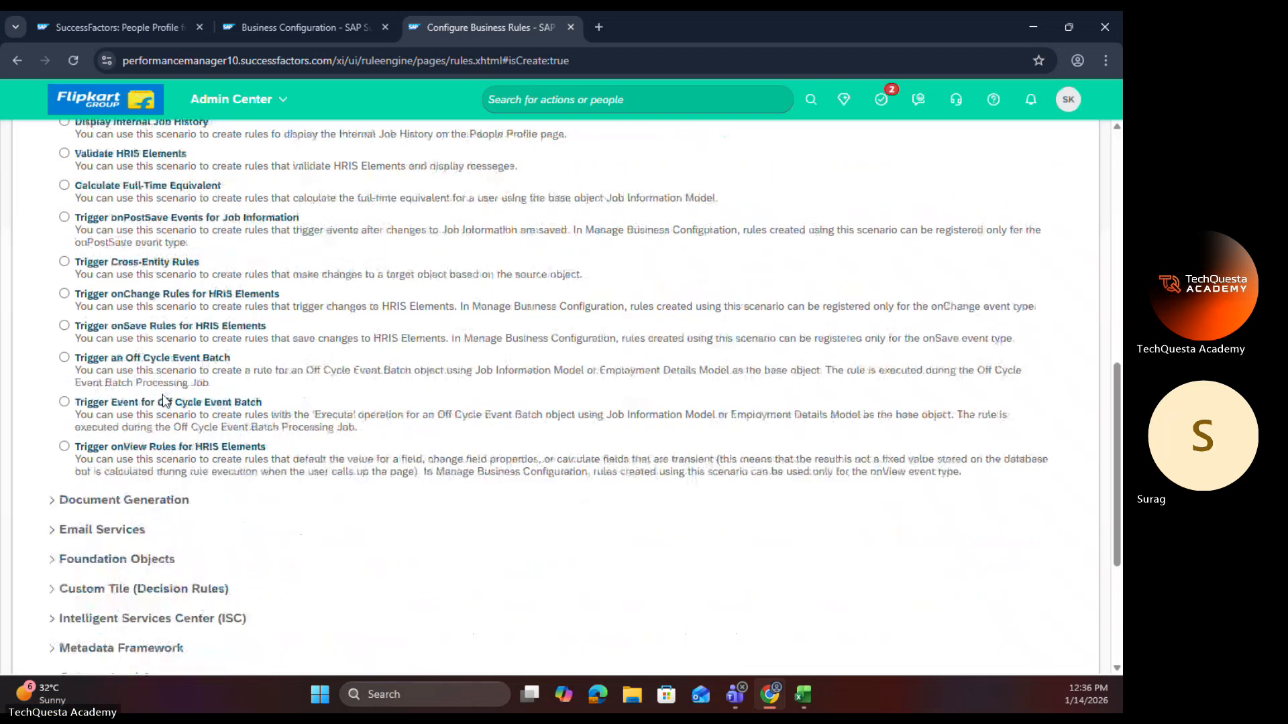
click(63, 327)
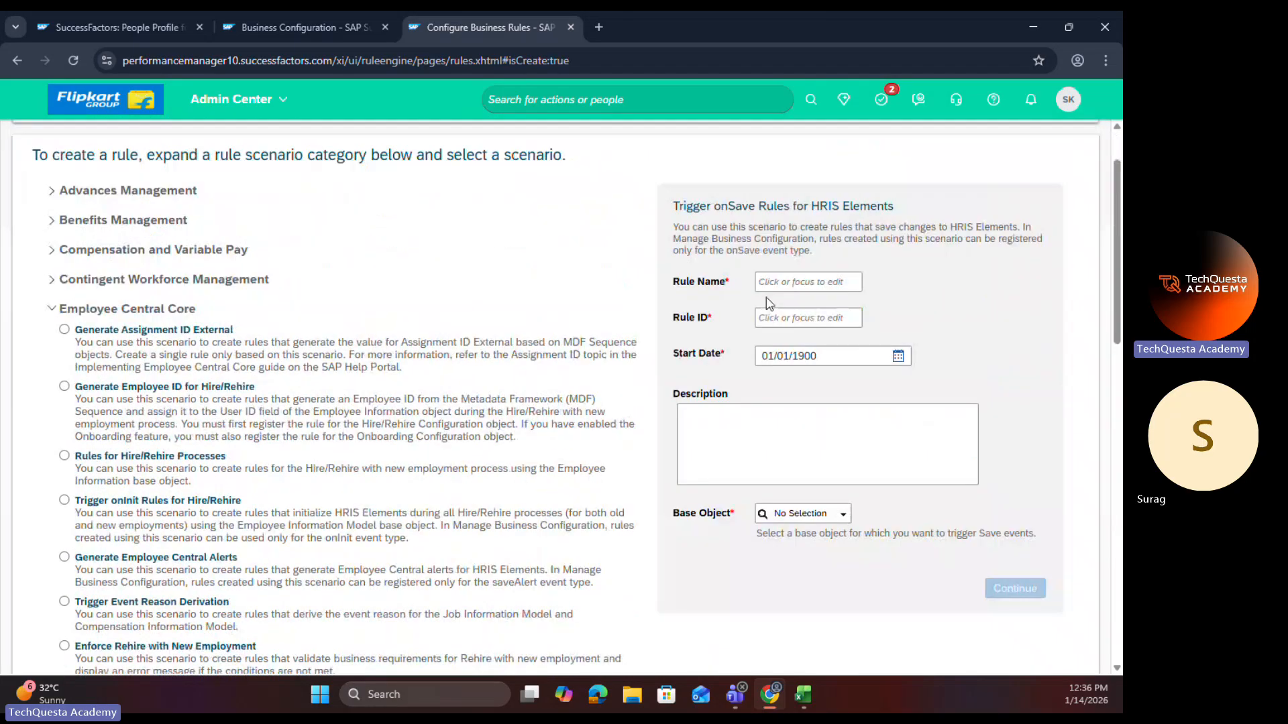
Step: Name the new rule Marriage Date OnSave Field Rule and clear its Rule ID
click(772, 284)
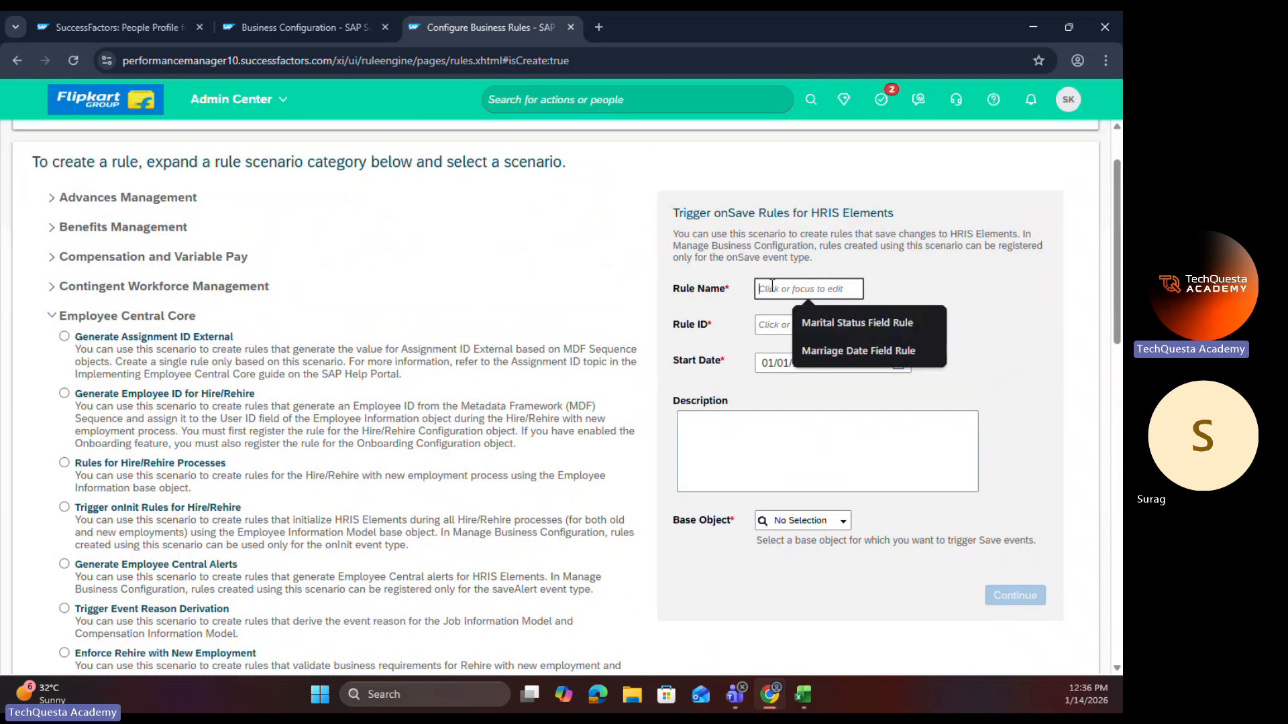
click(846, 347)
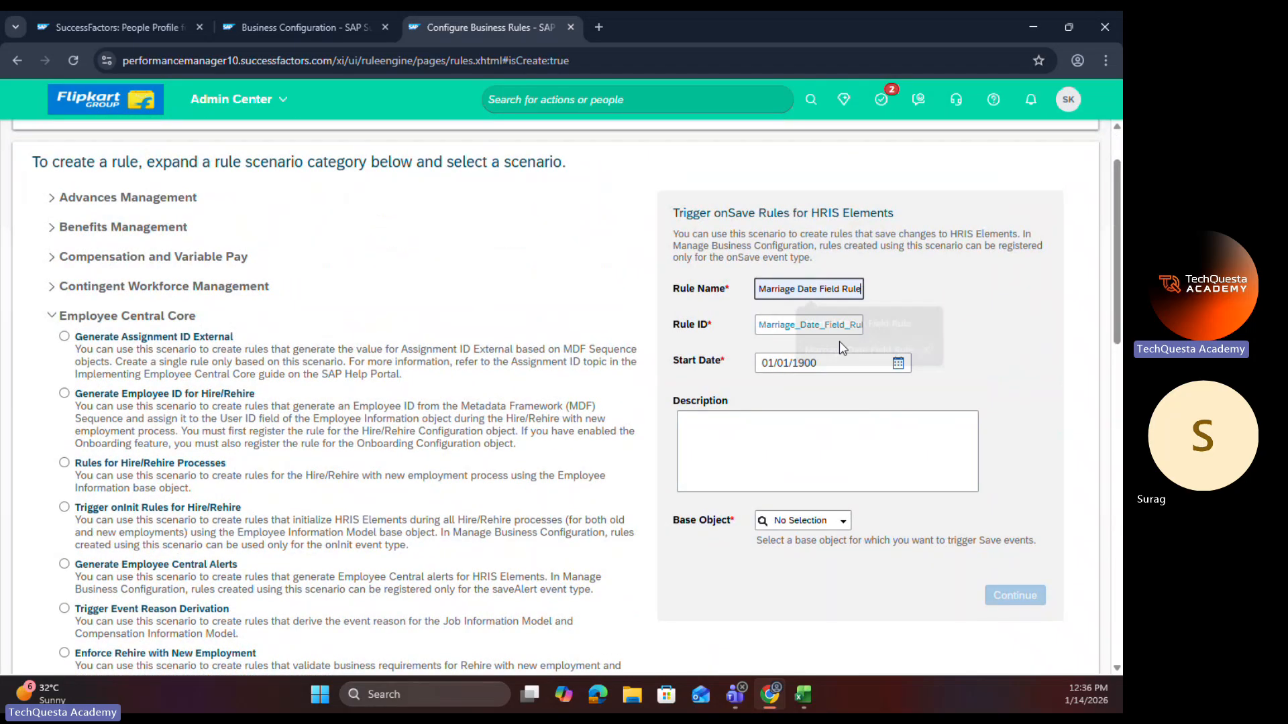
click(819, 292)
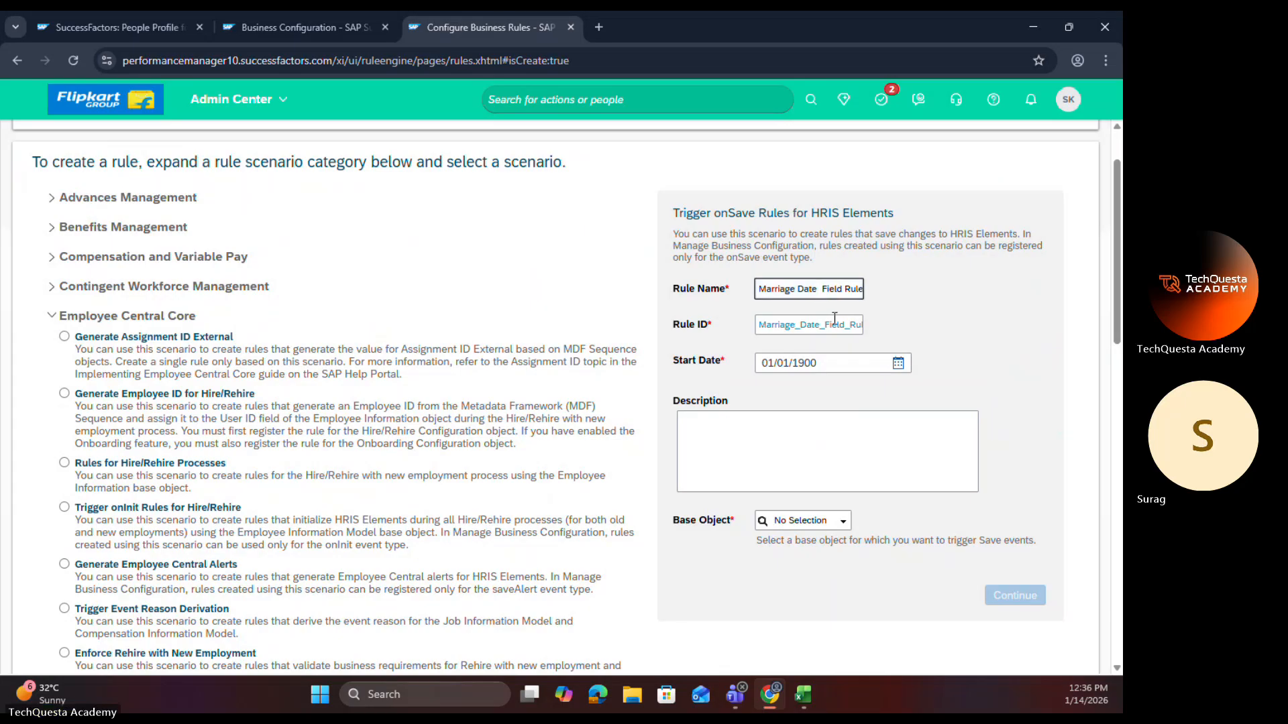
text(OnSave)
double_click(843, 324)
key(BackSpace)
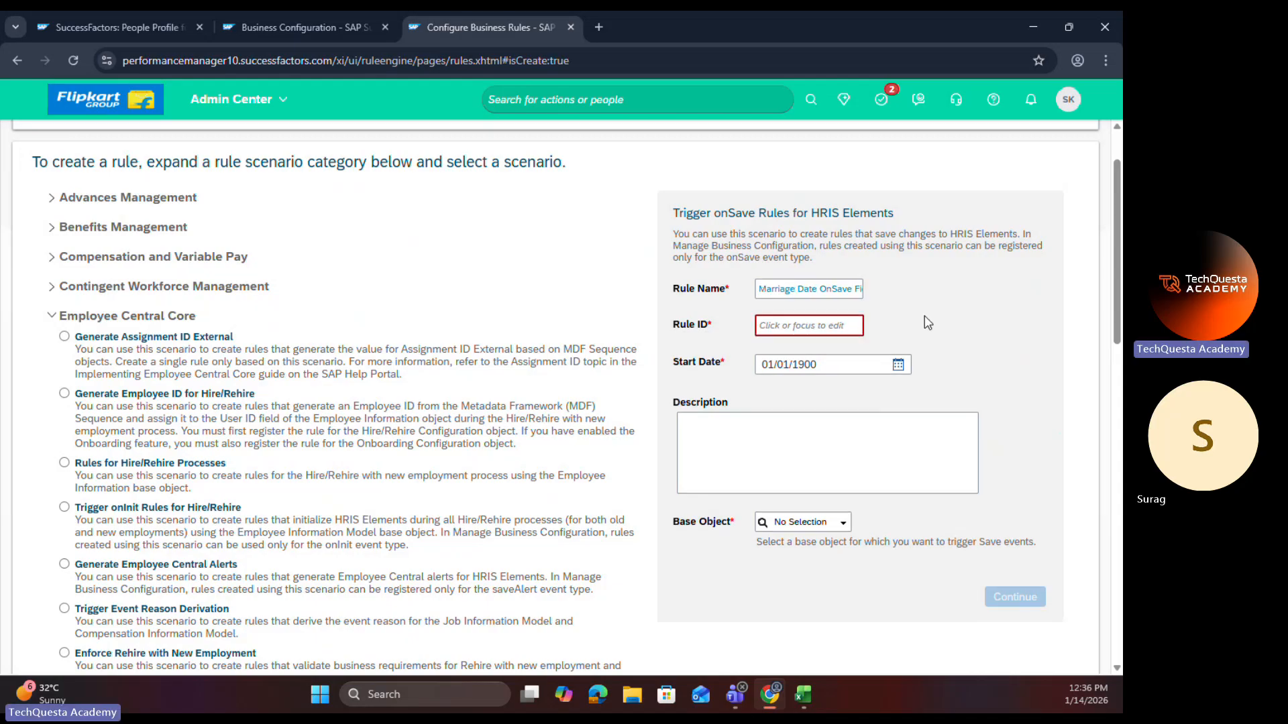
Step: Shorten OnSave to OnSav in the rule name to regenerate the empty Rule ID
click(854, 291)
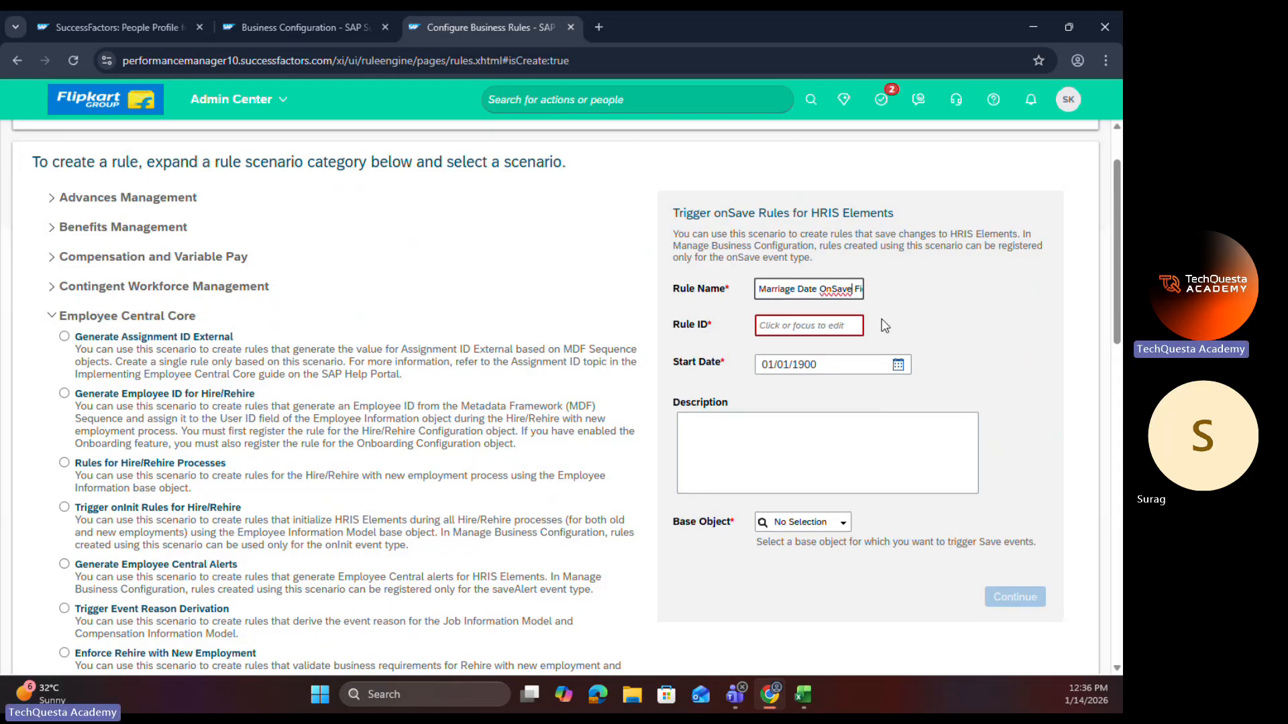
click(908, 324)
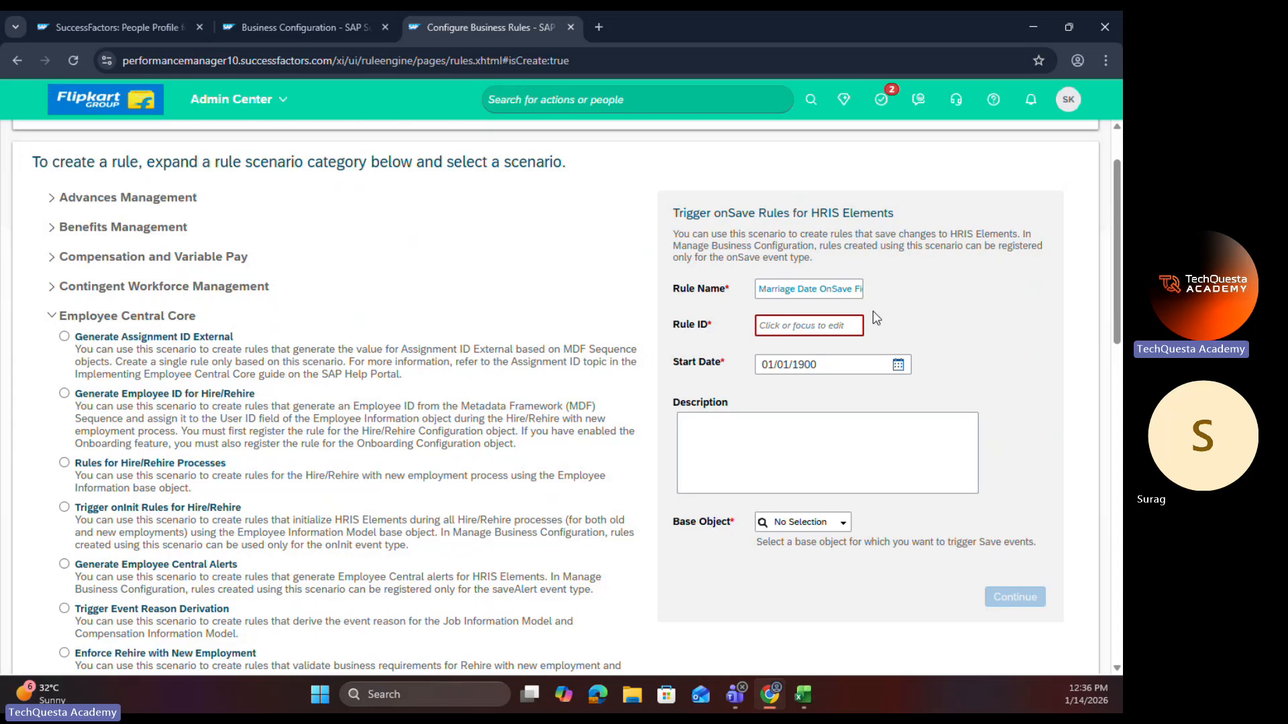
click(850, 289)
key(BackSpace)
click(898, 296)
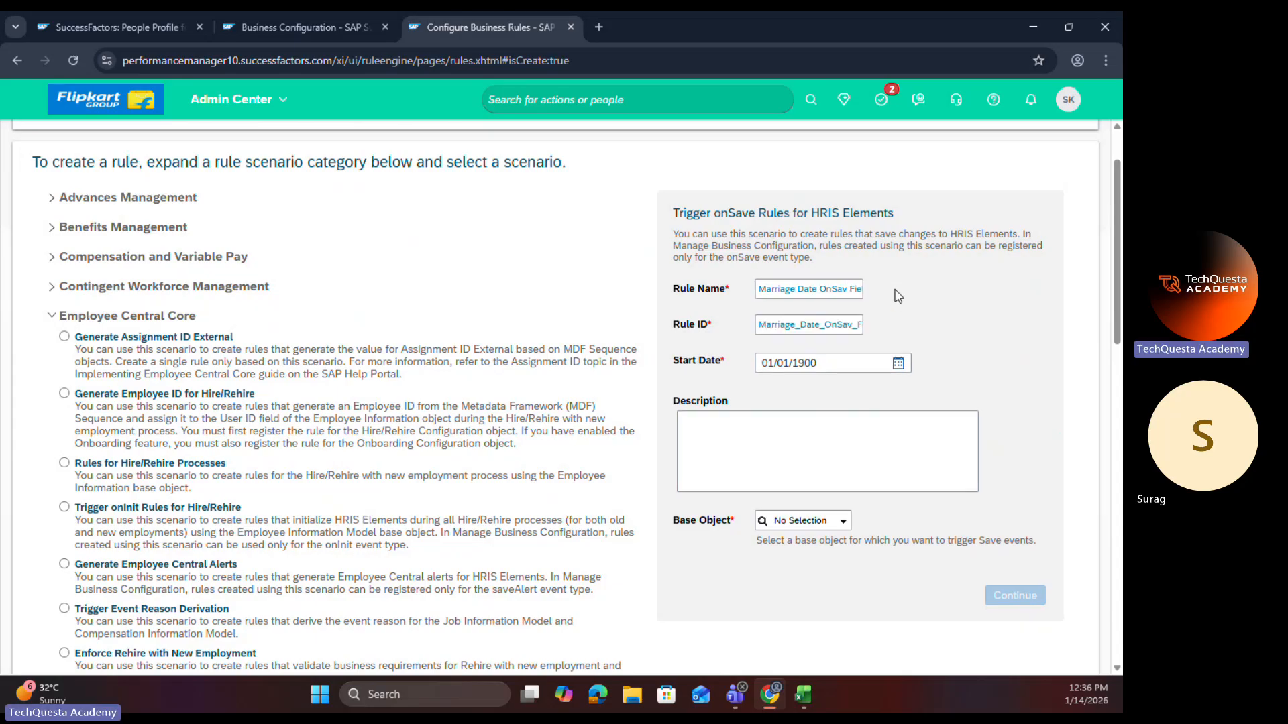
Step: Clear the Rule ID and restore the rule name to Marriage Date OnSave Field Rule so that a matching ID is generated
click(836, 325)
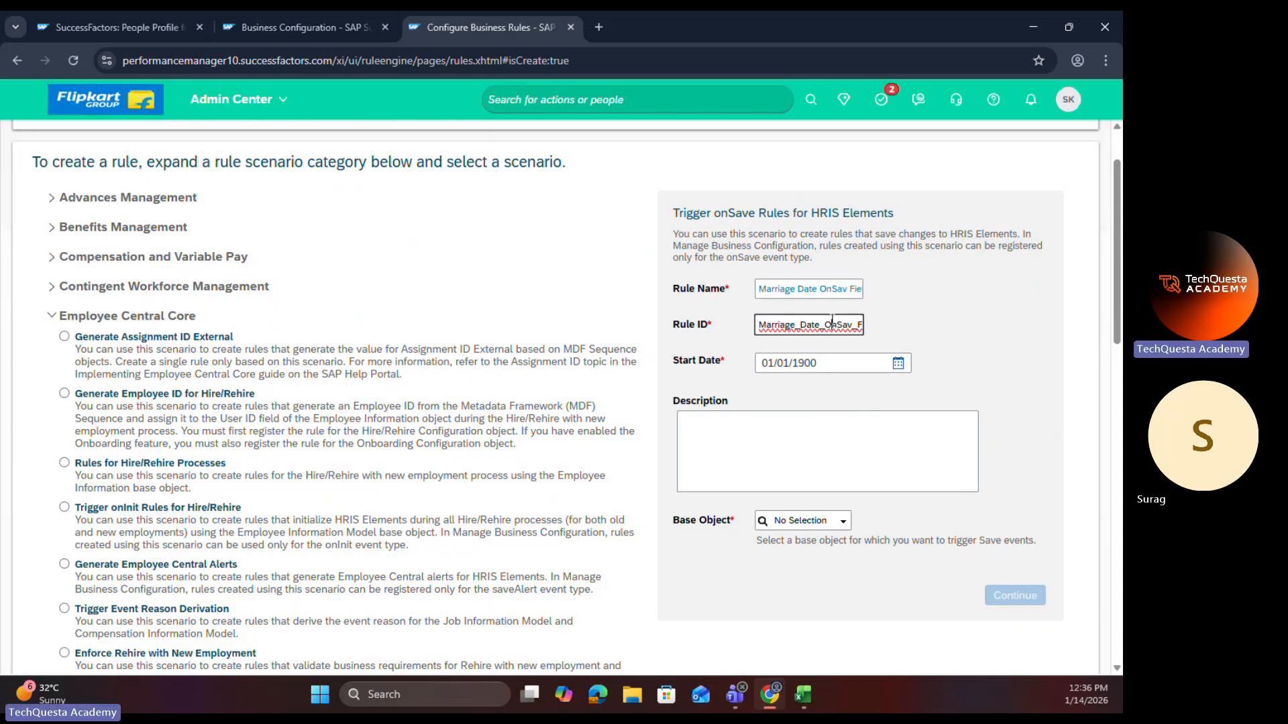
key(ctrl+a)
key(BackSpace)
click(889, 314)
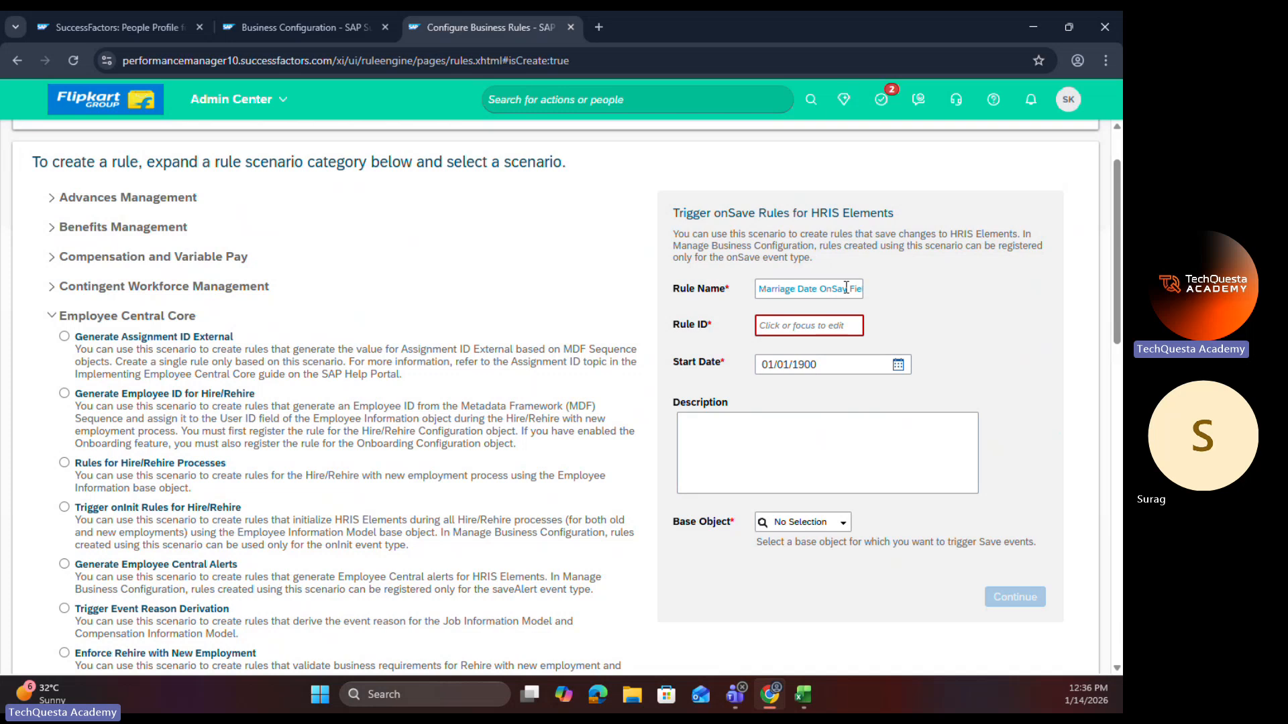
click(846, 288)
text(e)
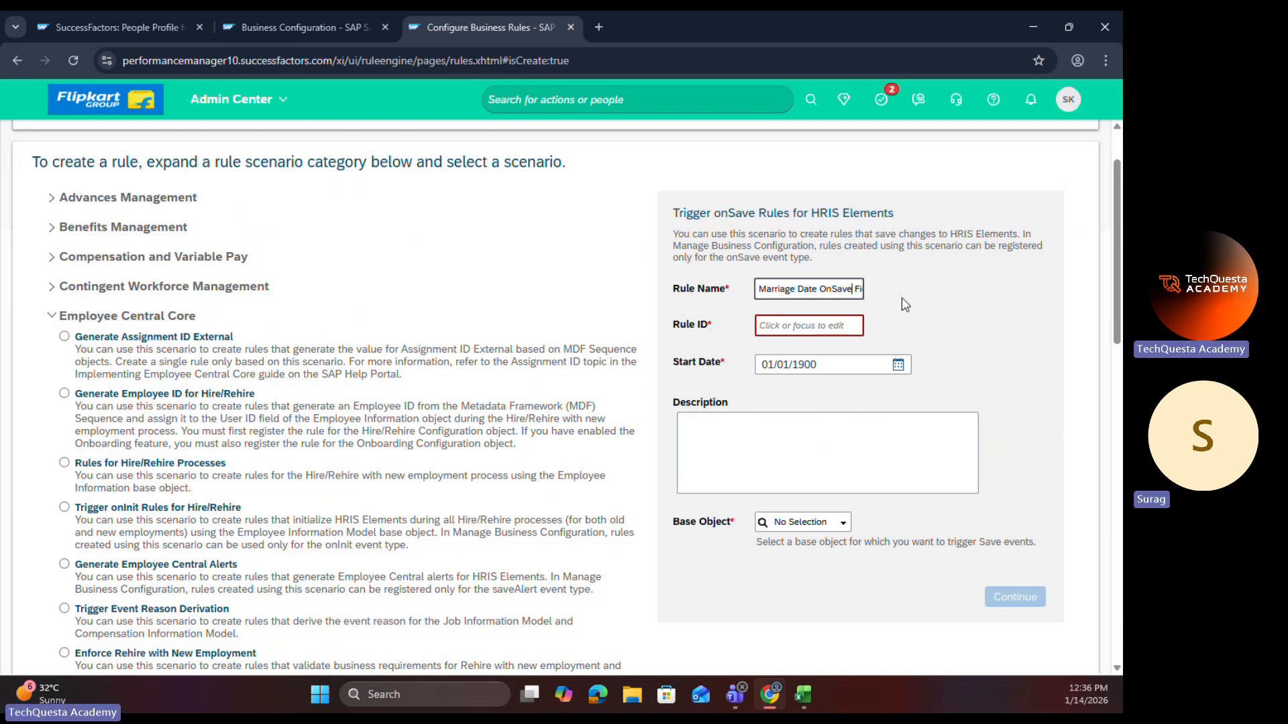
click(894, 313)
Step: Set the base object to Personal Information Model and continue to the rule editor
click(819, 521)
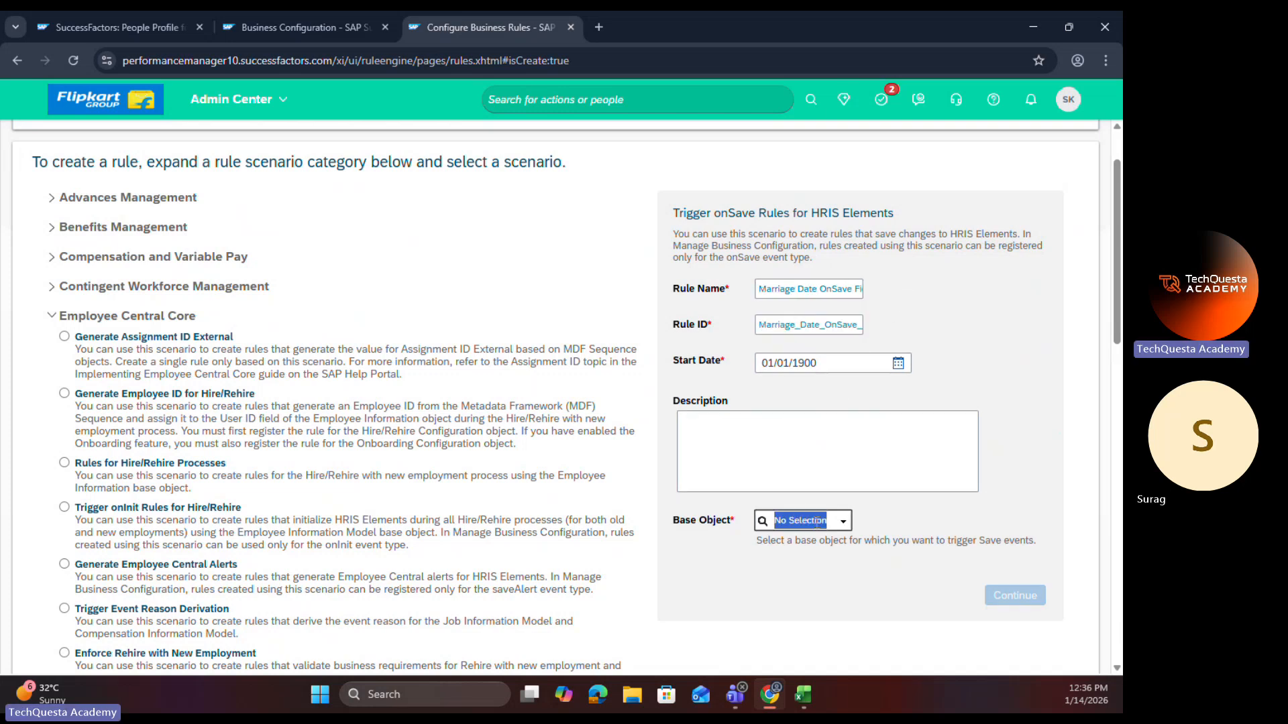
text(perso)
click(815, 549)
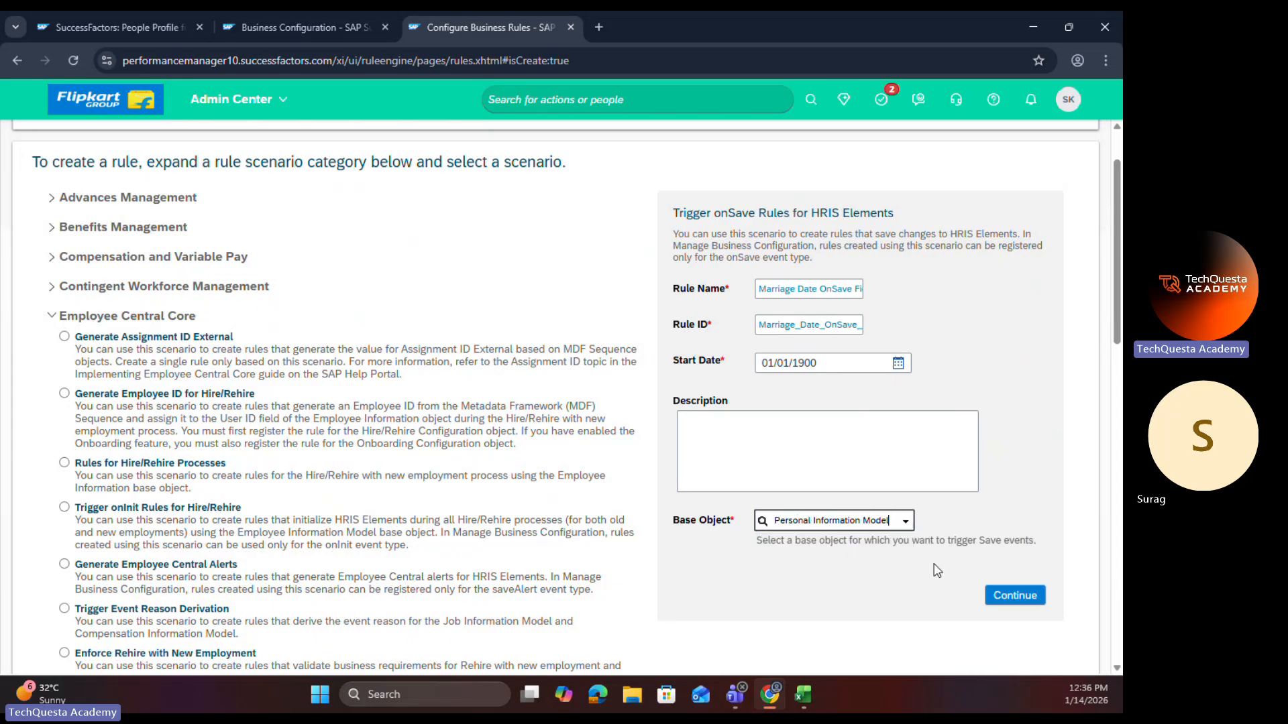
click(1014, 596)
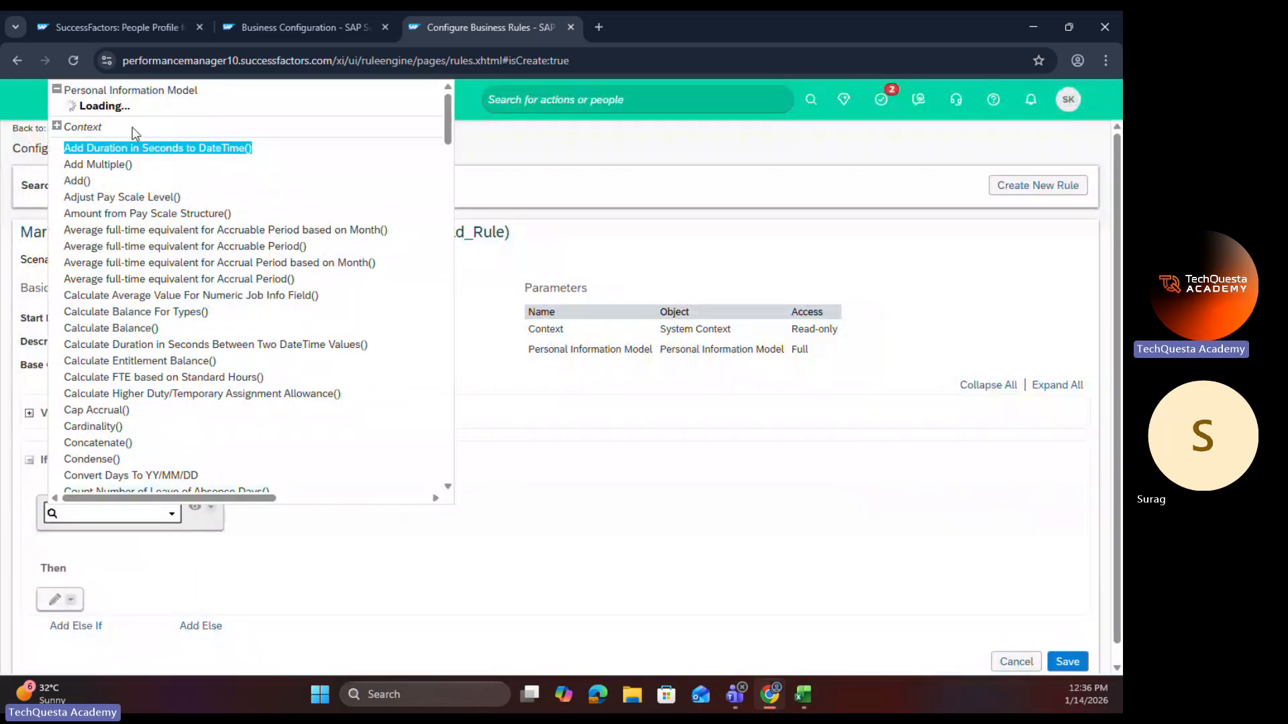
Step: Set the If condition to Personal Information Model.Marital Status.Value is equal to the value Married (M)
click(73, 335)
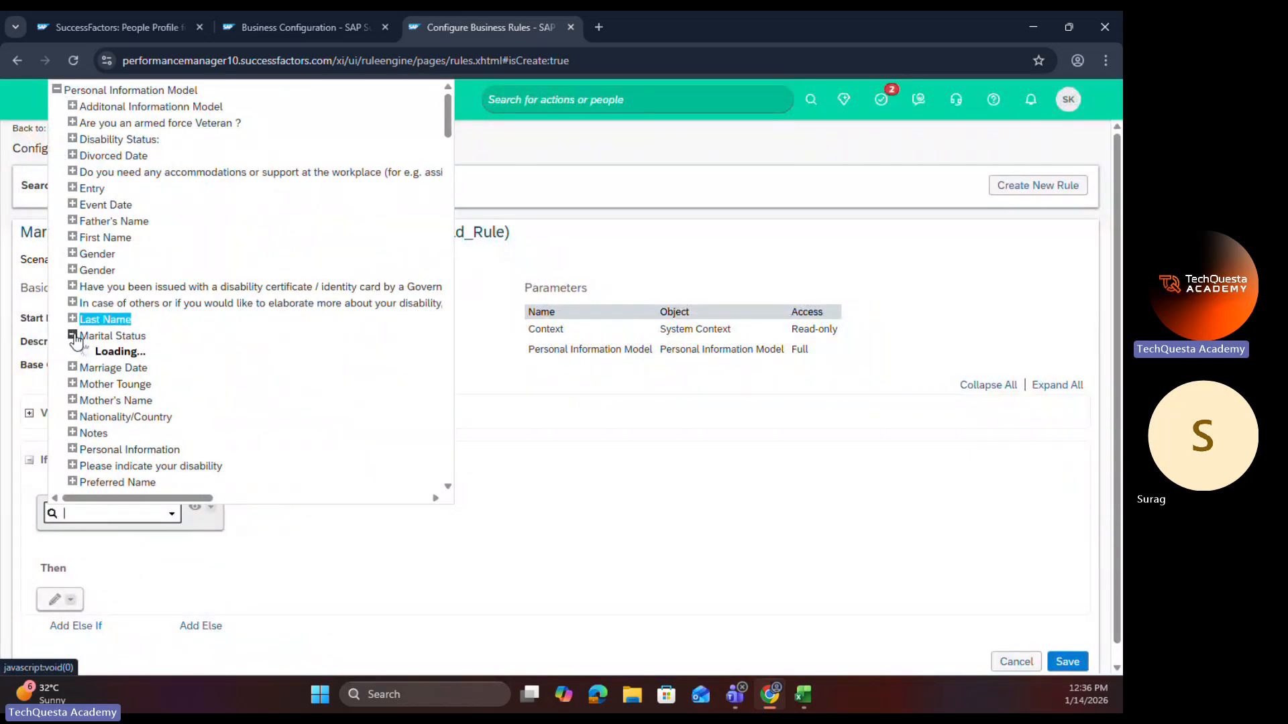
click(111, 370)
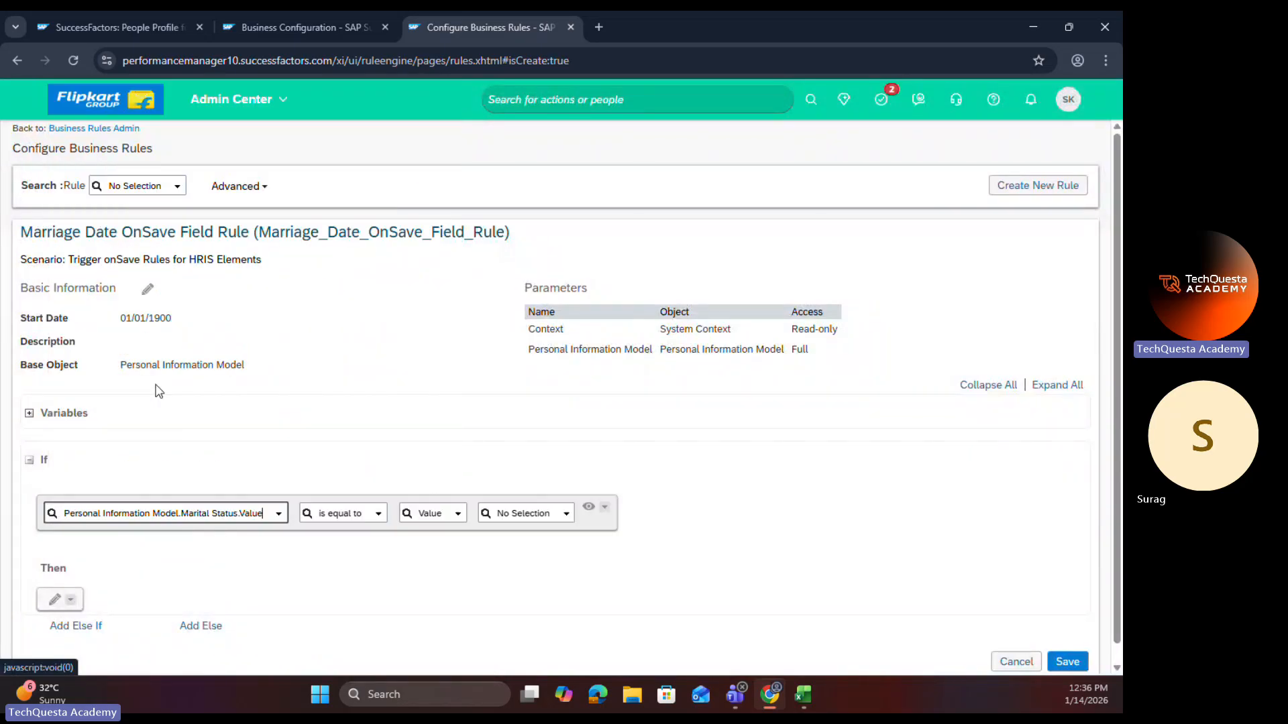
click(566, 513)
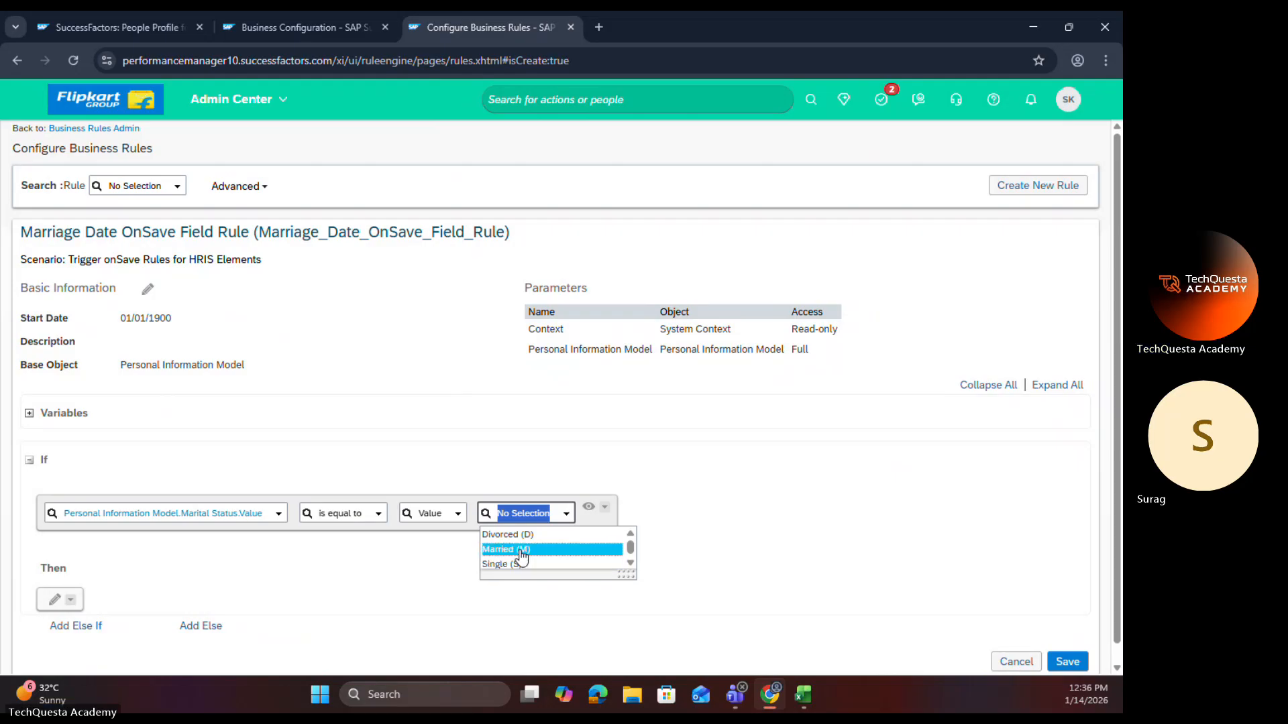
click(516, 550)
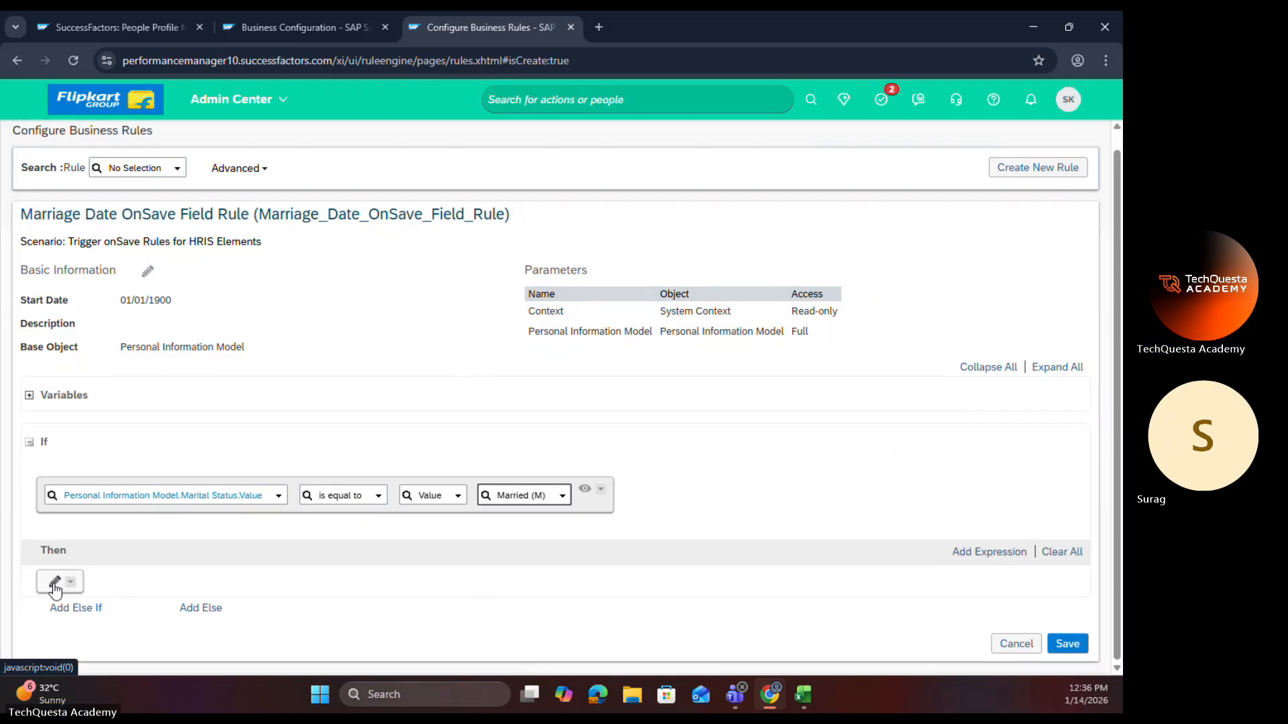
Step: Try a Then expression that sets Personal Information Model.Marriage Date.Value to be equal to a Date, and look through the available value types
click(55, 581)
click(161, 588)
click(77, 606)
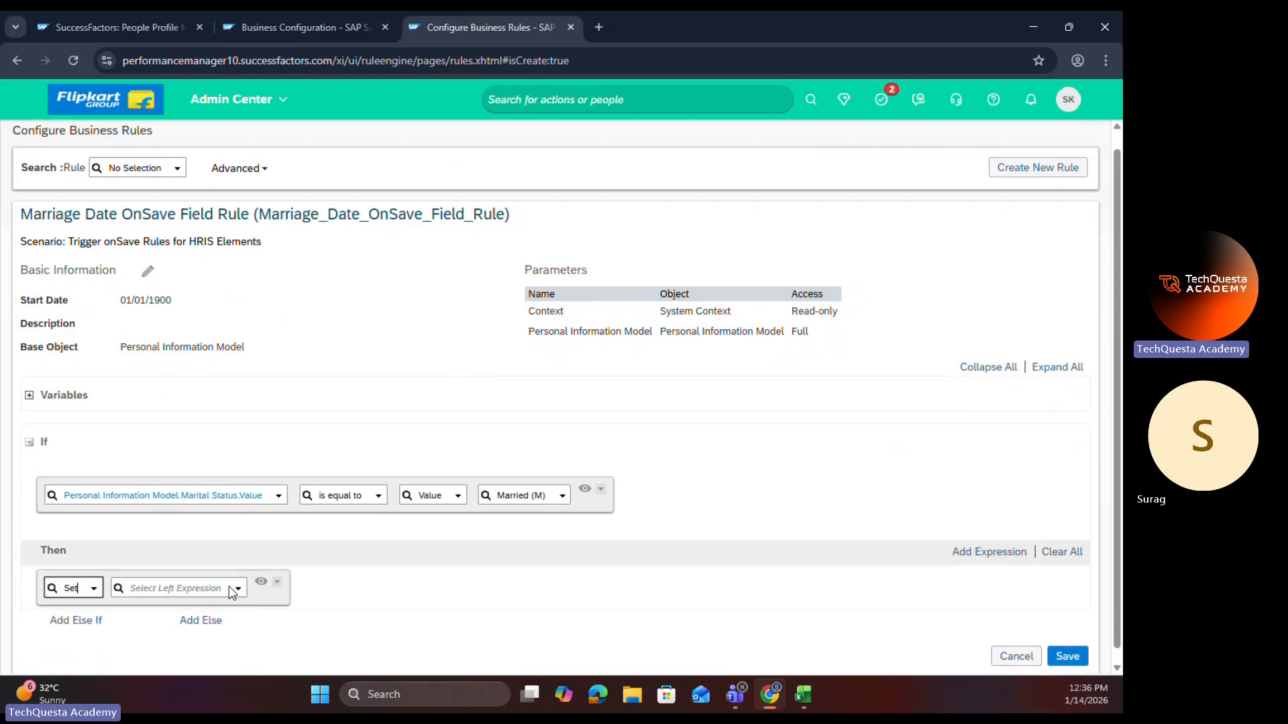
click(237, 588)
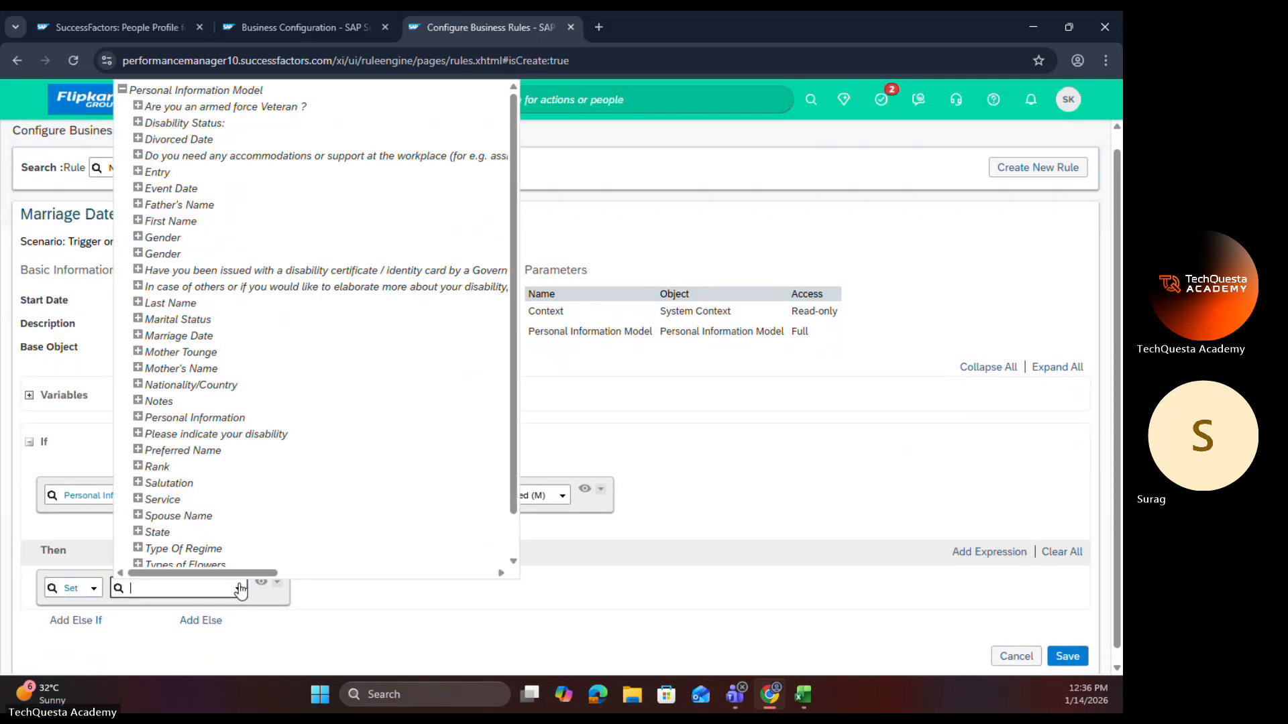
click(137, 335)
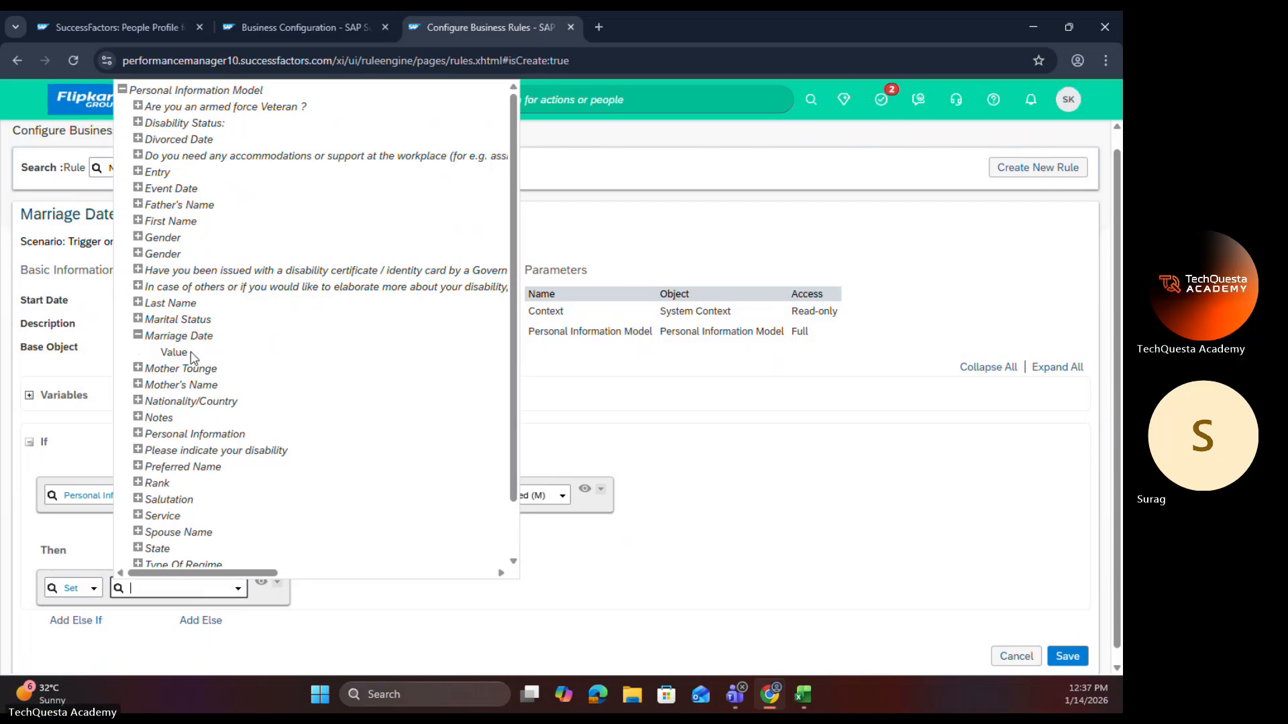
click(173, 352)
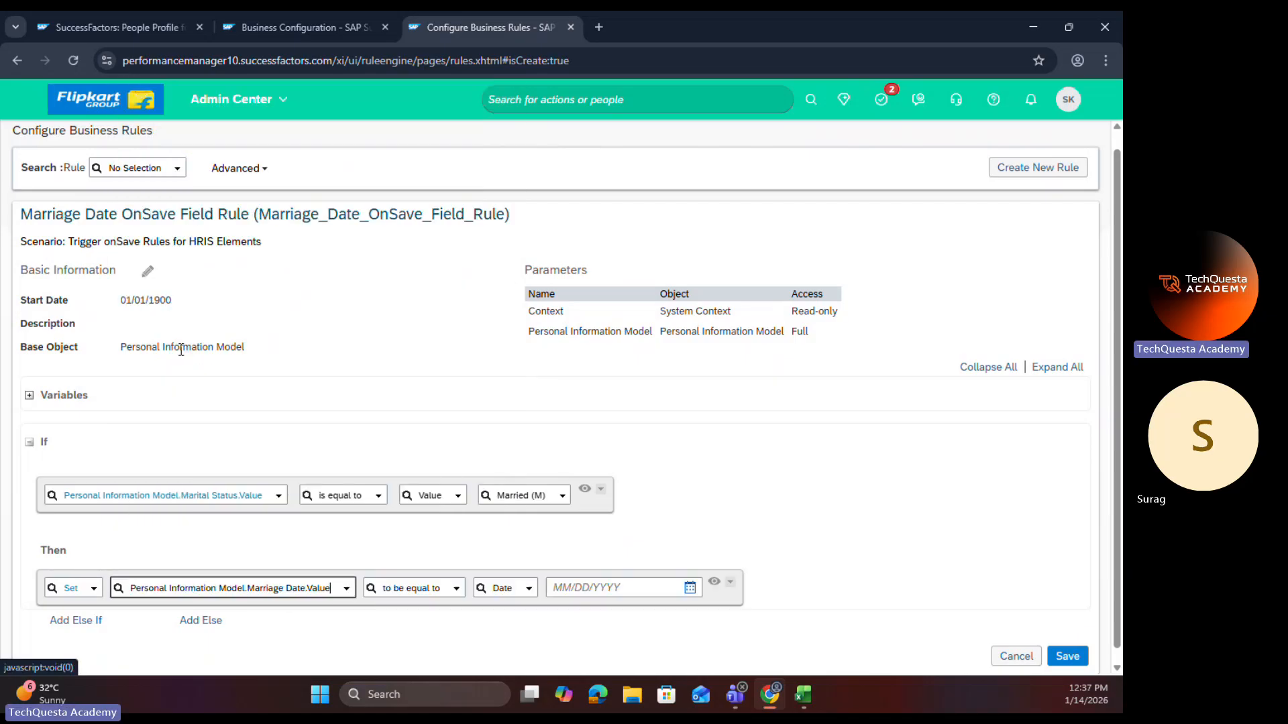
click(528, 590)
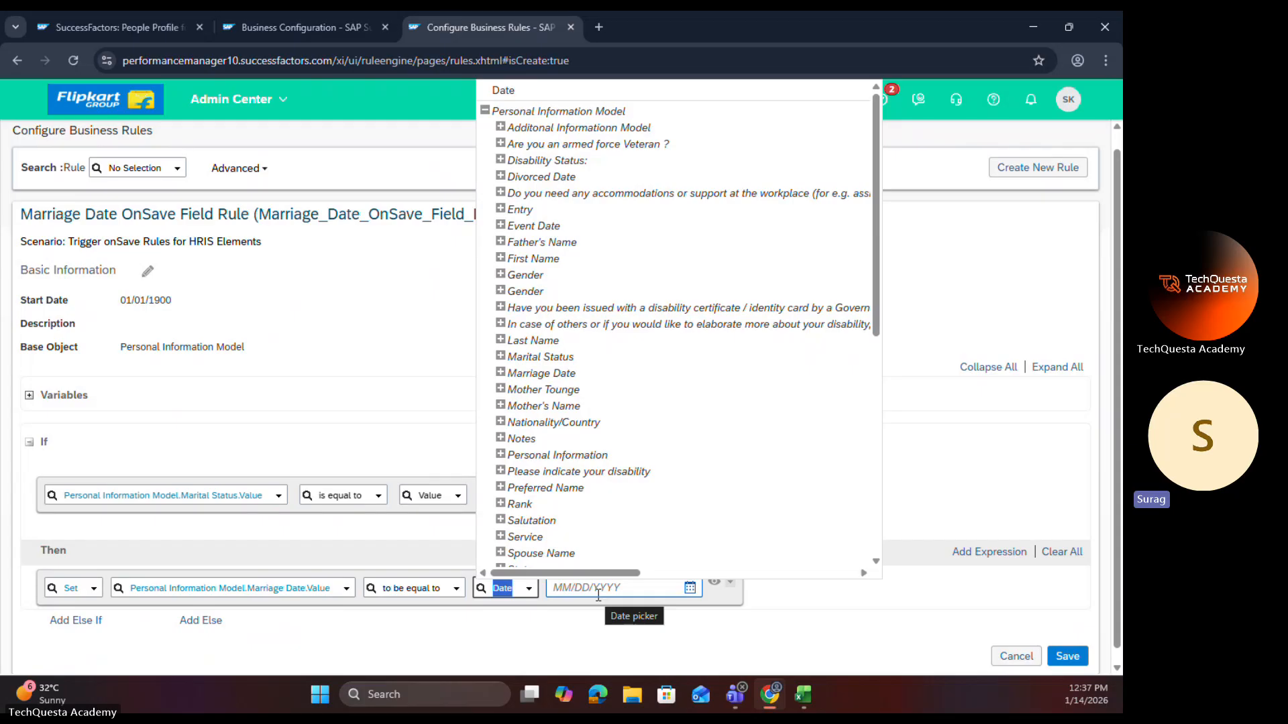
click(586, 618)
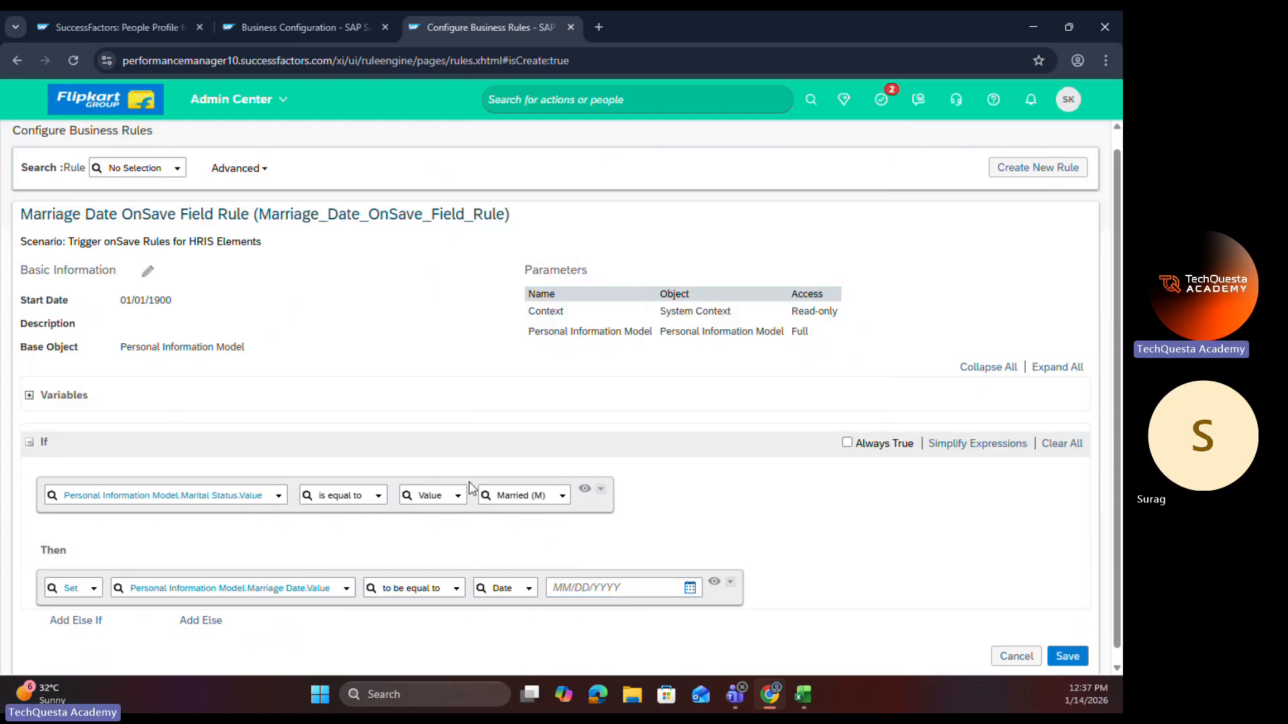
Step: Abandon the unsaved rule and start a new one with the Employee Central Core scenario Trigger onSave Rules for HRIS Elements
click(1016, 175)
click(585, 464)
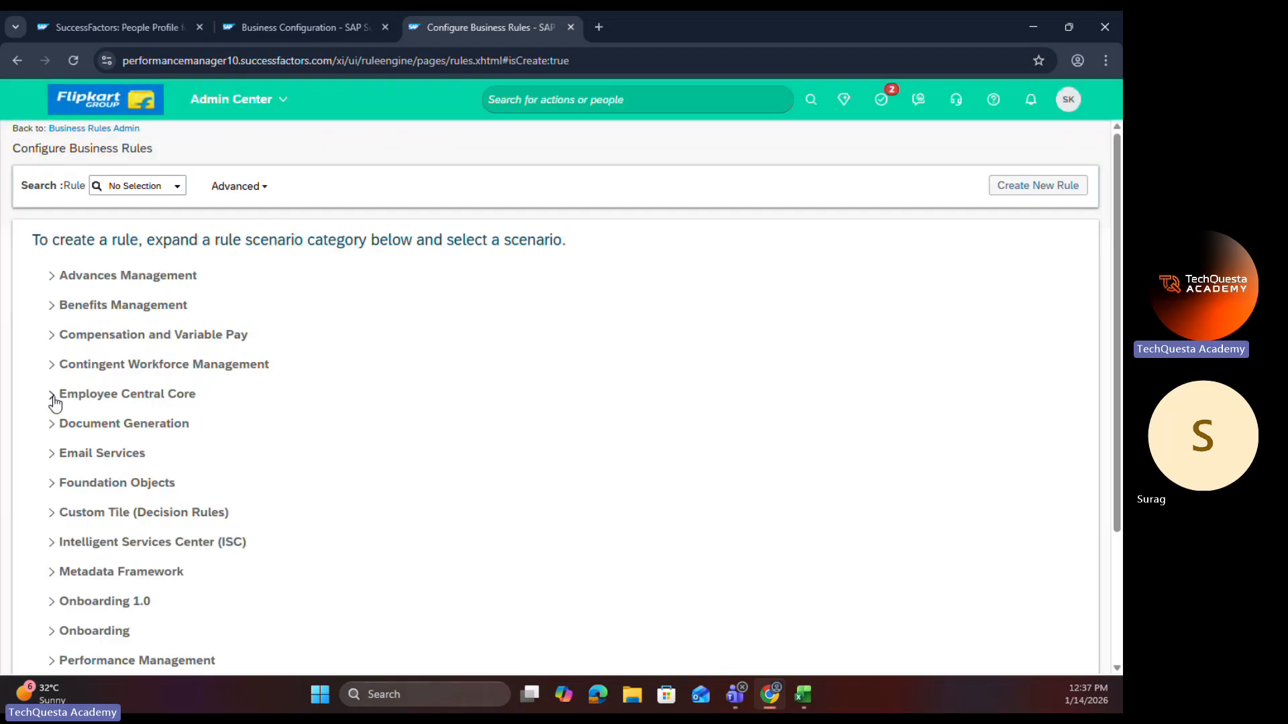
click(53, 397)
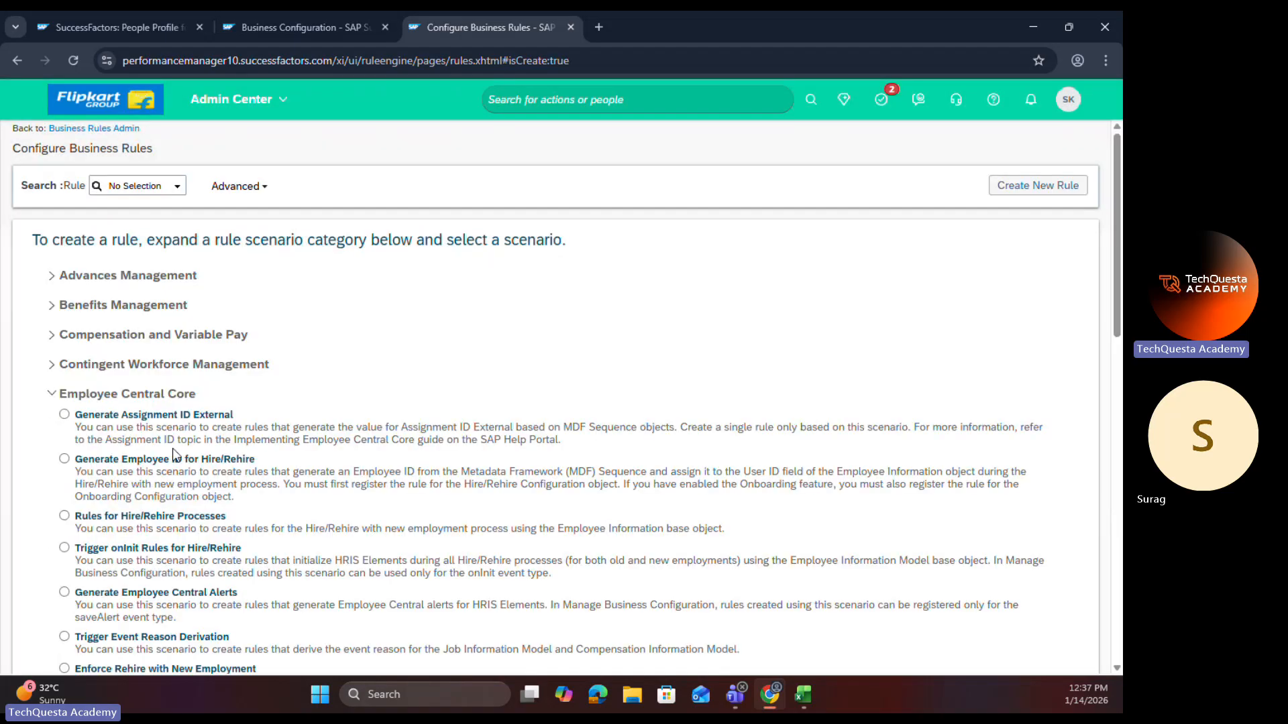
scroll(66, 590, down, 7)
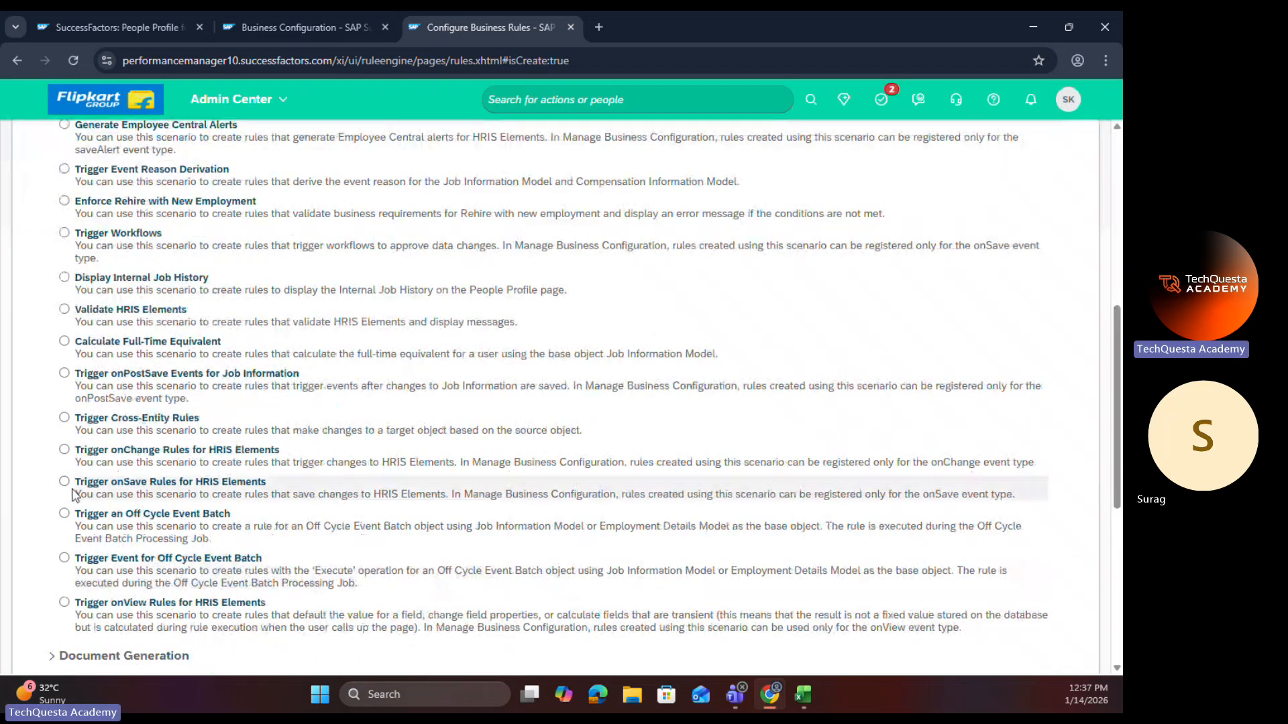
click(64, 482)
scroll(829, 309, up, 4)
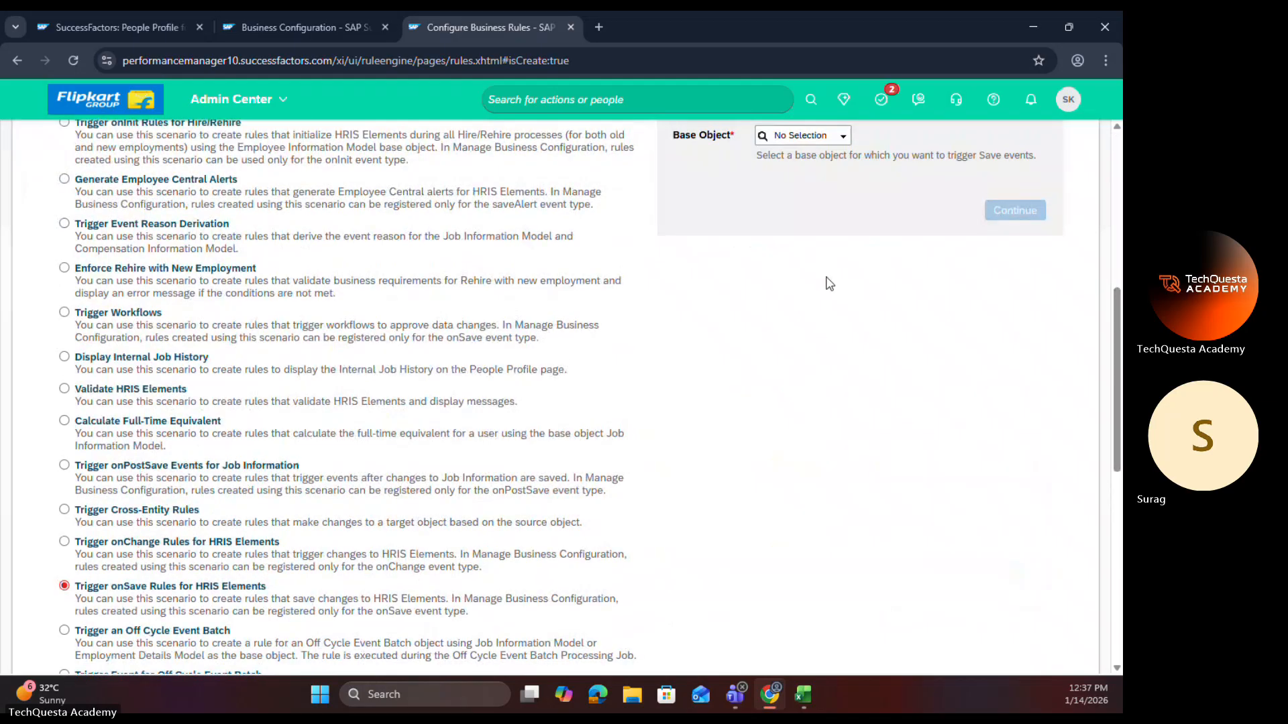
Step: Look through the base objects offered for the onSave rule, down to Personal Information Model
scroll(831, 335, up, 1)
click(842, 448)
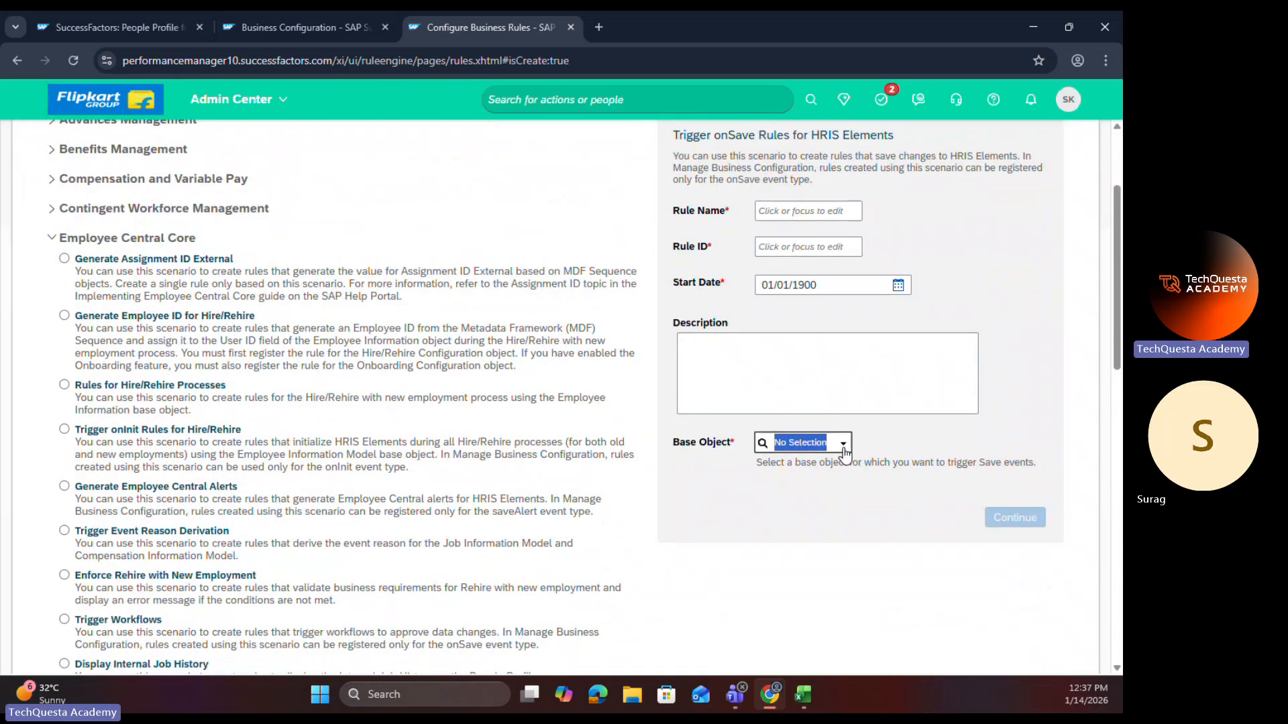
click(842, 446)
drag(918, 565, 1057, 665)
scroll(878, 565, down, 1)
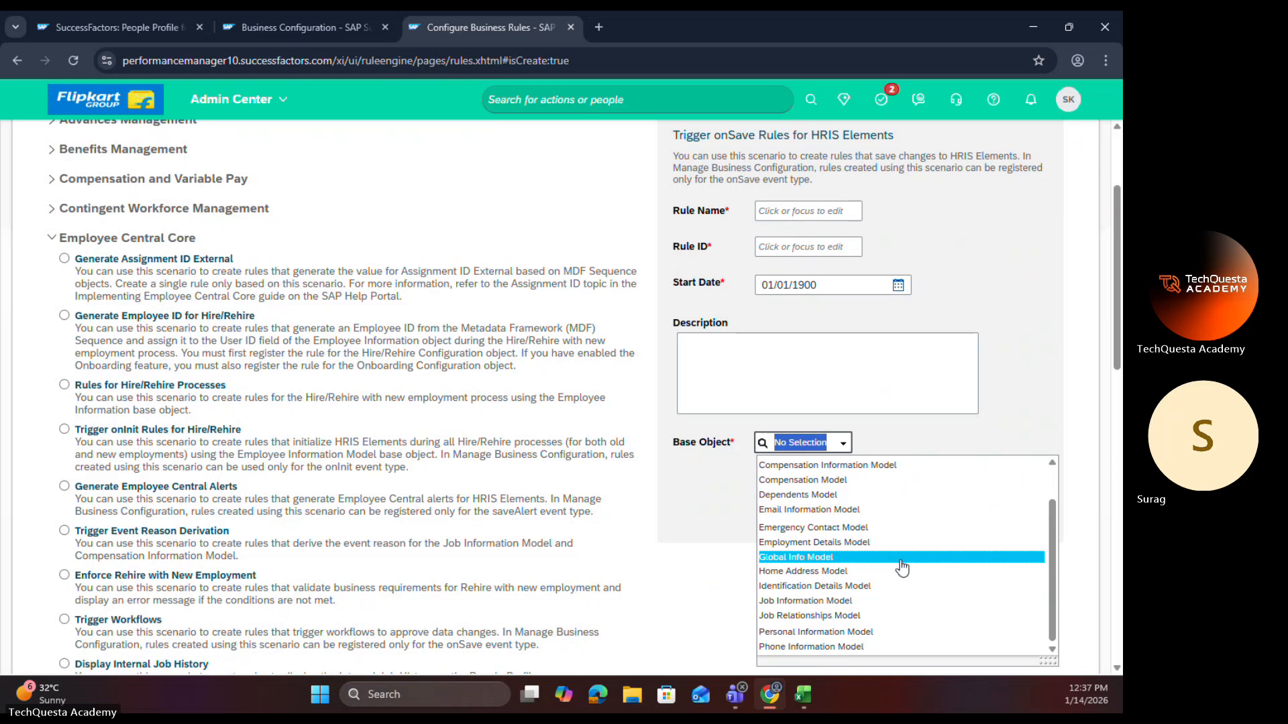
click(878, 634)
Step: Review the Employee Central Core rule scenarios and their descriptions from the first to the onView scenario
scroll(224, 550, down, 6)
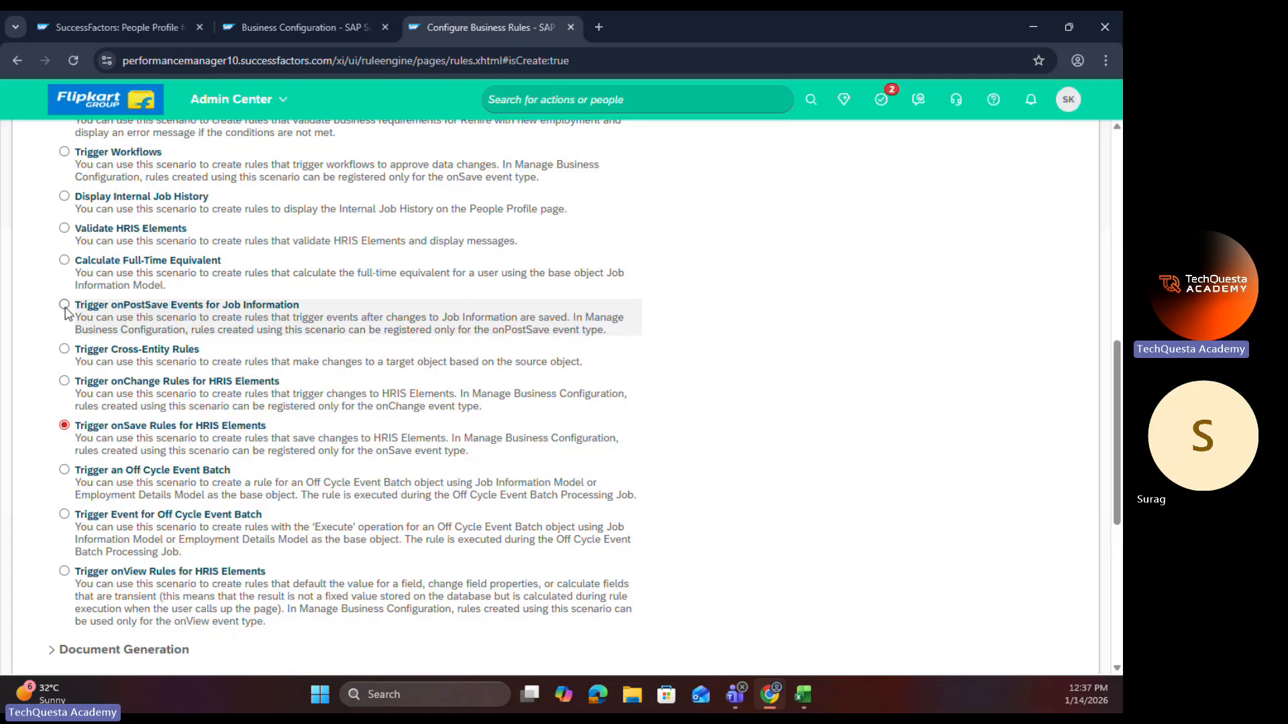
scroll(141, 386, up, 2)
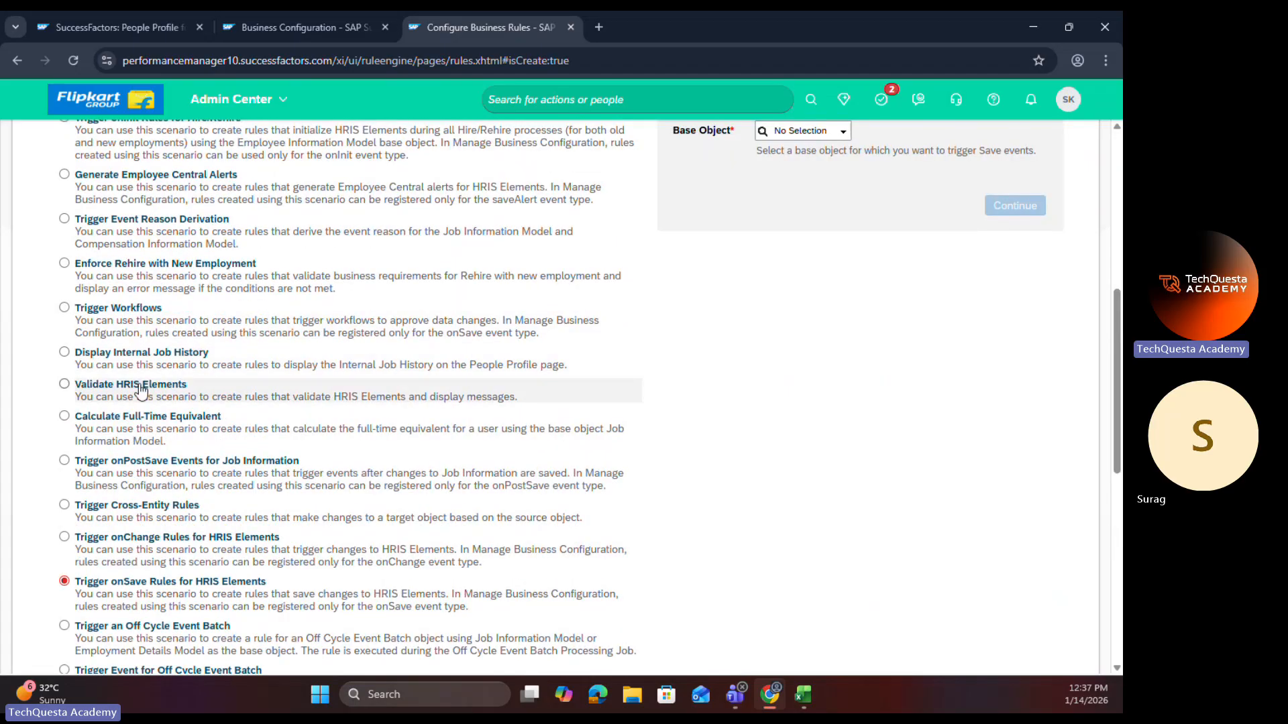
scroll(141, 388, up, 4)
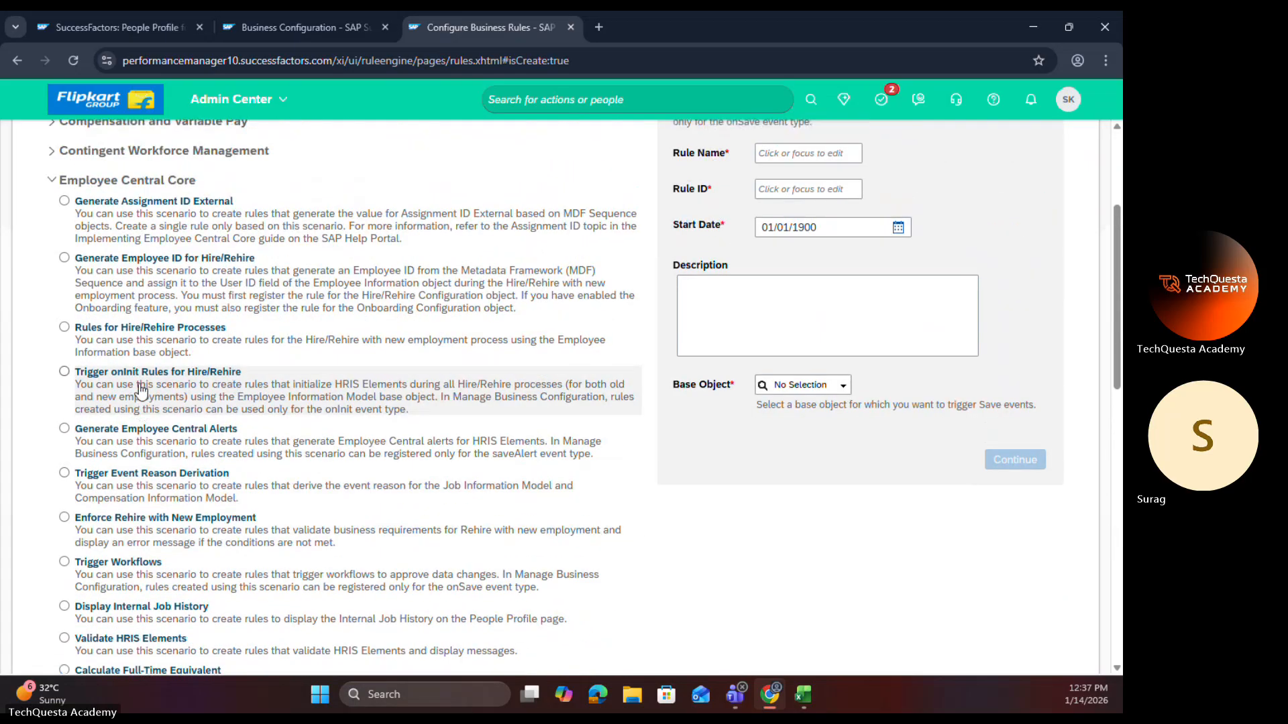
scroll(140, 389, up, 1)
scroll(141, 389, down, 5)
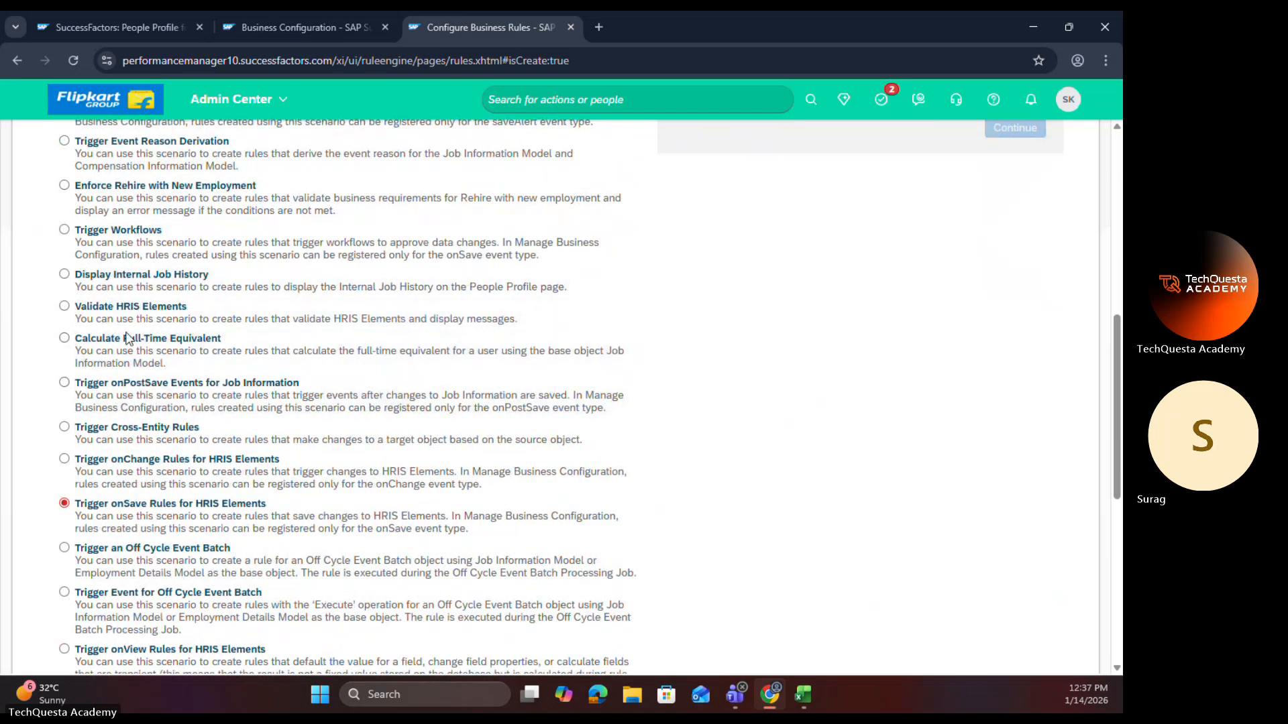
scroll(130, 477, down, 1)
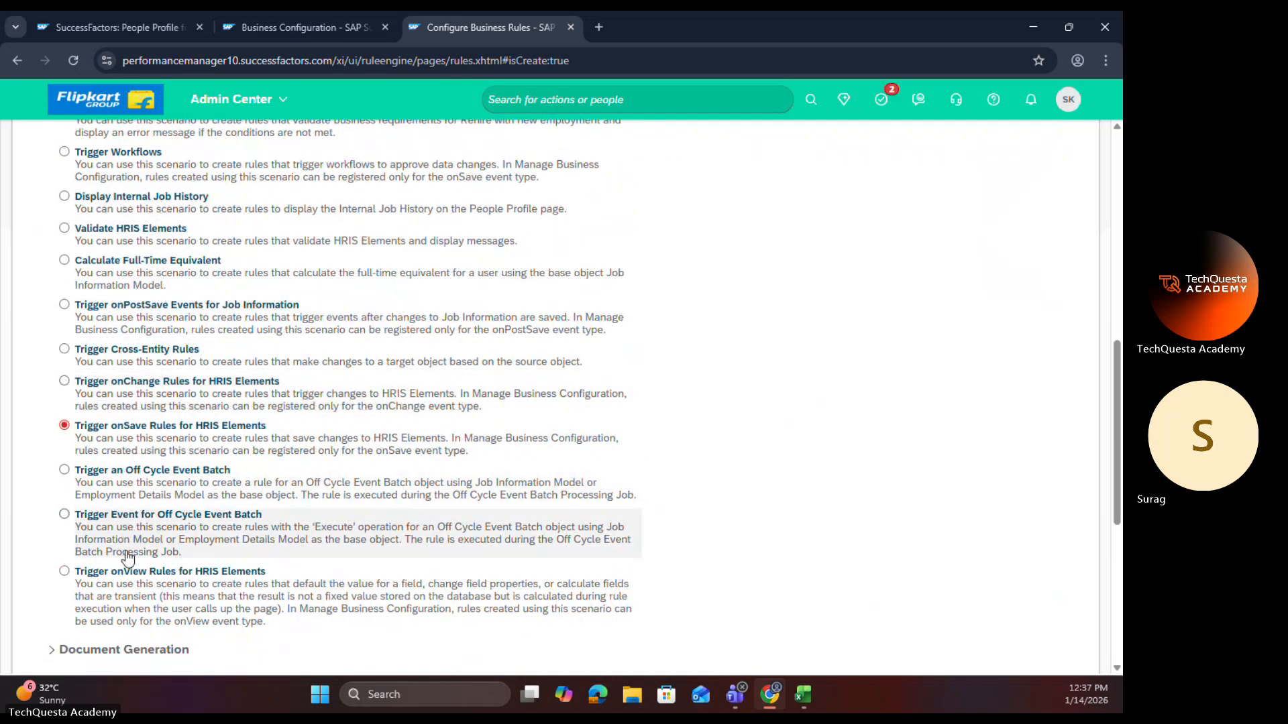
Step: Check the personalInfo trigger rules in Business Configuration, and reload the employee's People Profile
click(284, 34)
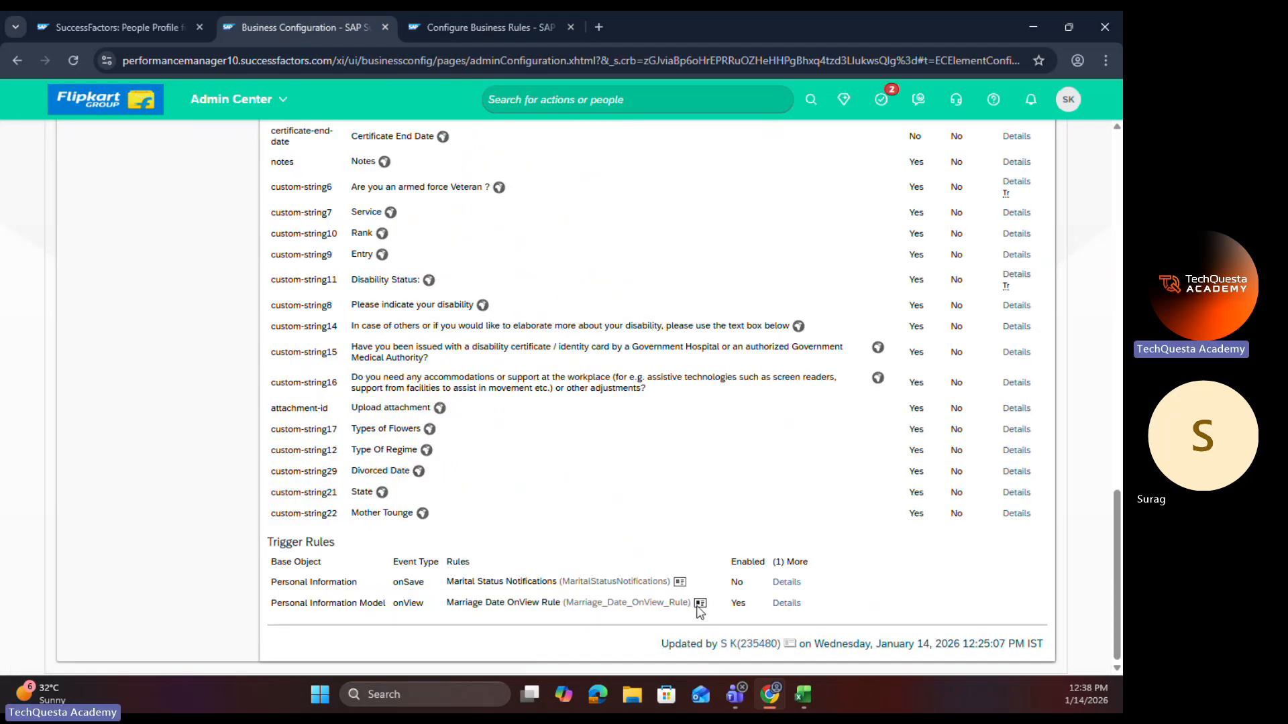
scroll(416, 305, up, 15)
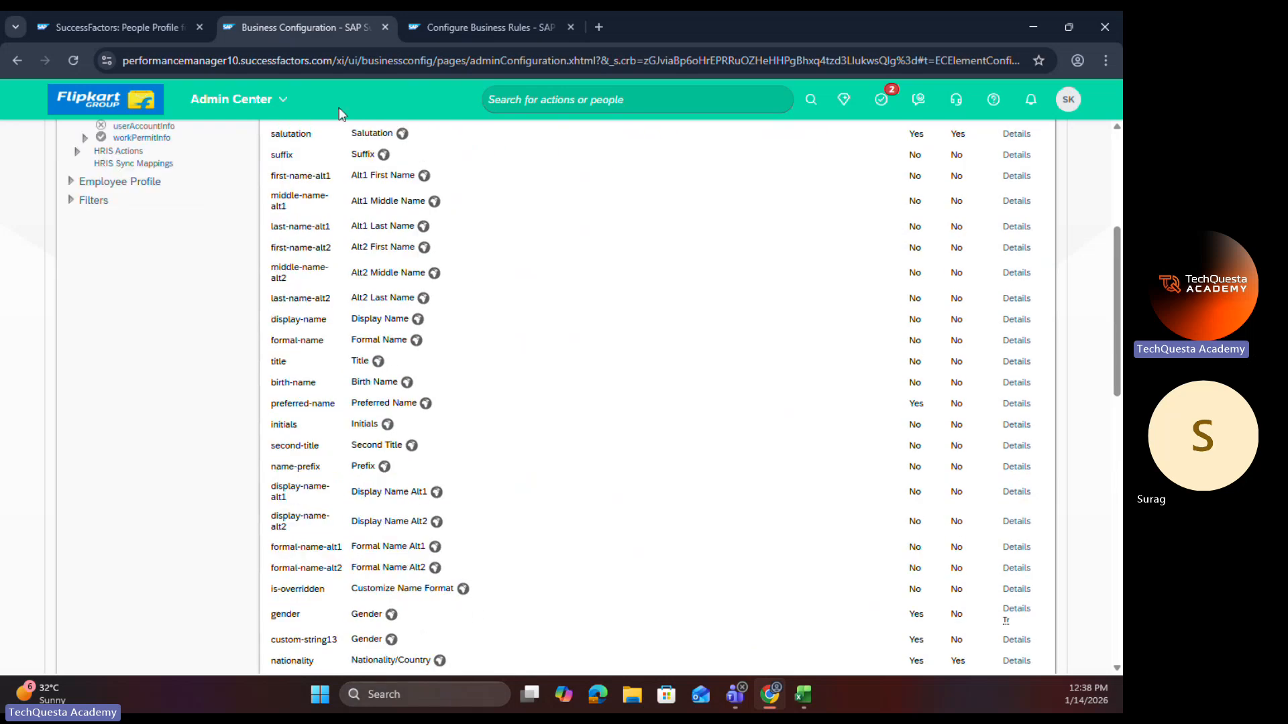
click(161, 20)
click(73, 61)
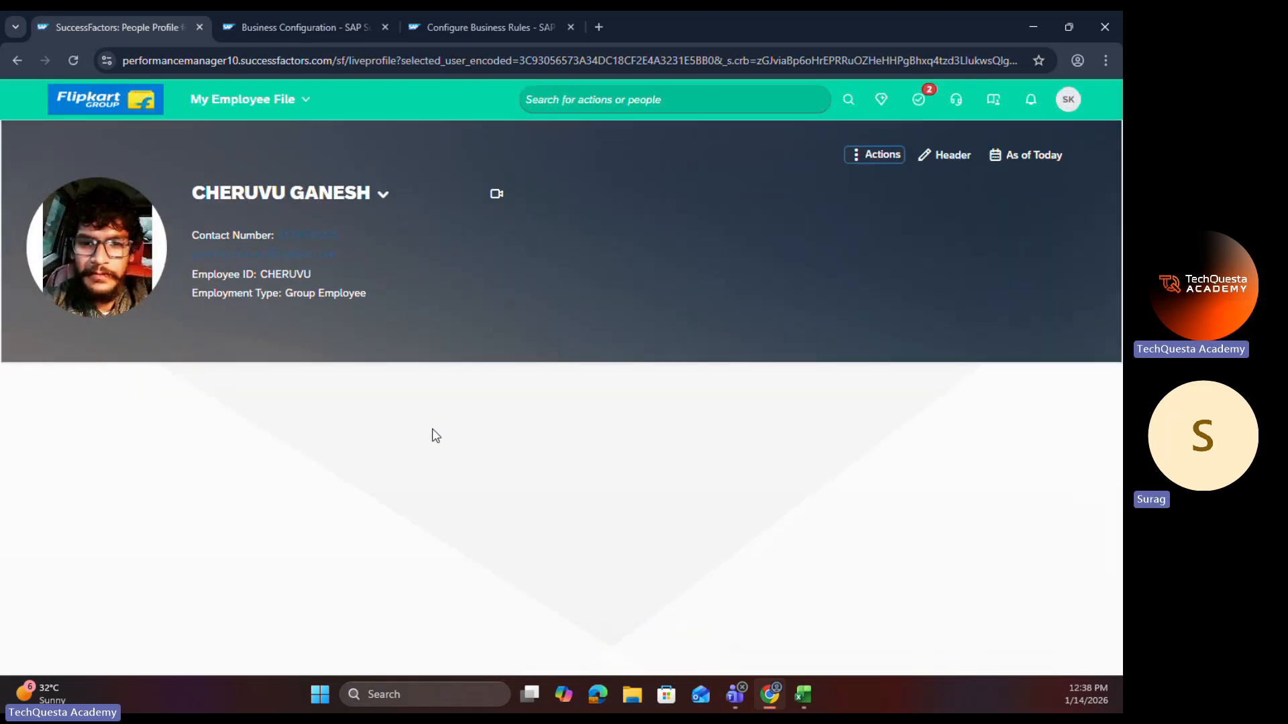
Step: Open the employee's Personal Information for editing with changes effective Jan 01, 2025
click(116, 422)
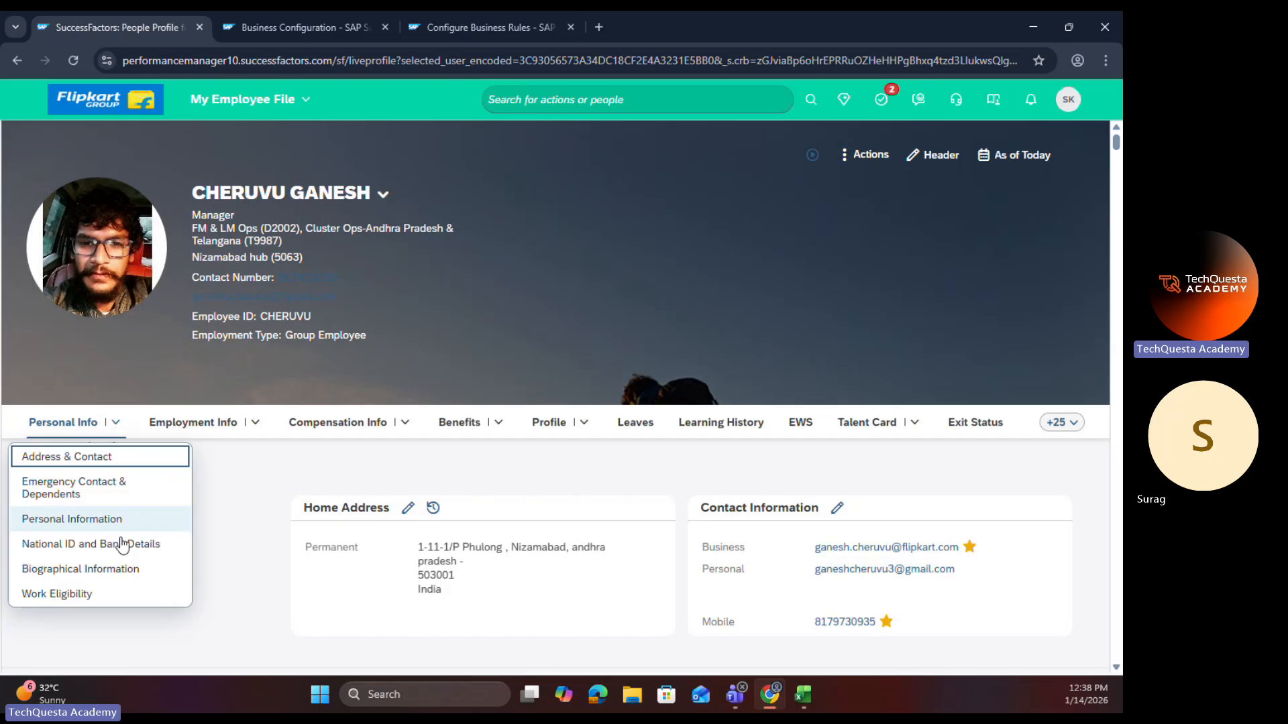
click(123, 521)
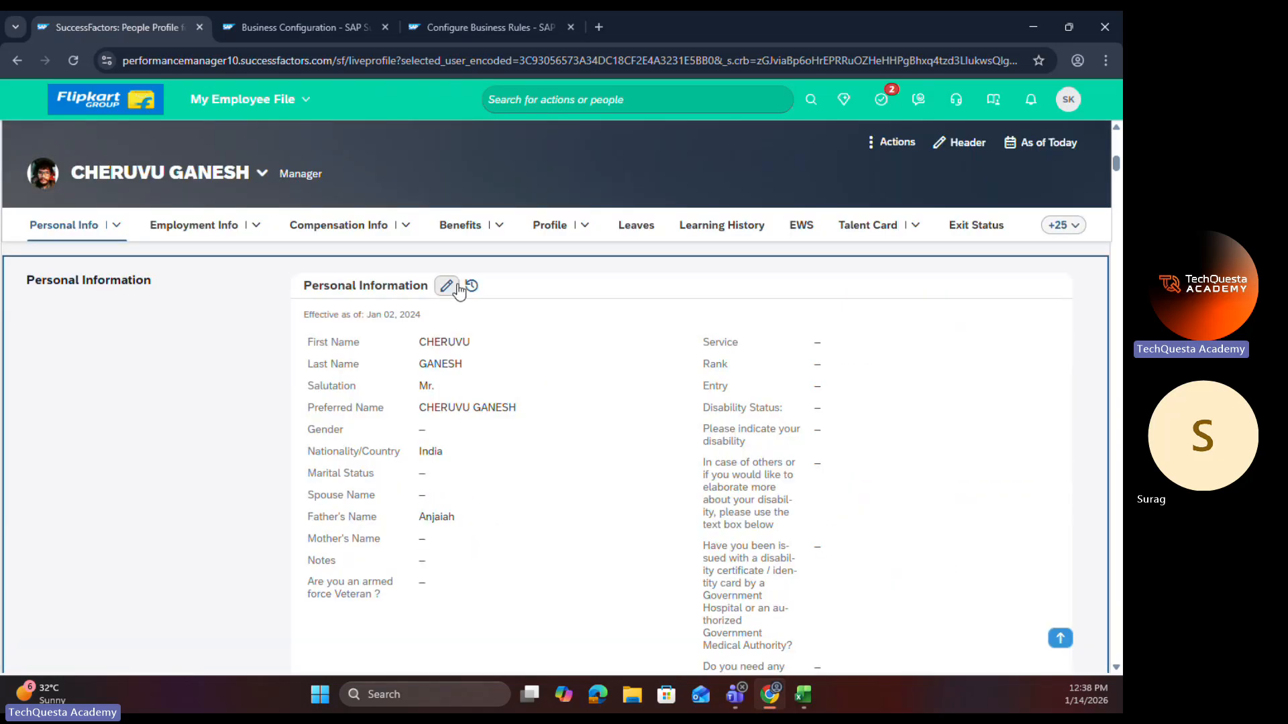
click(447, 287)
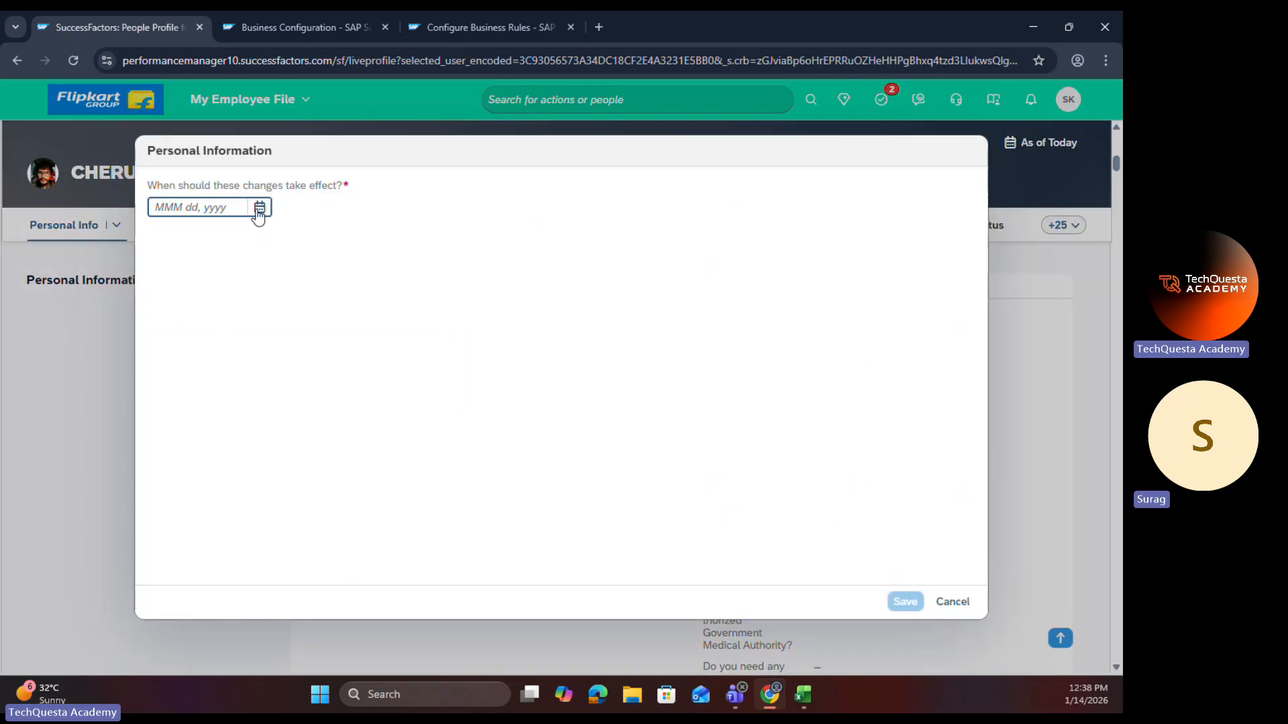
click(257, 208)
click(290, 242)
click(229, 342)
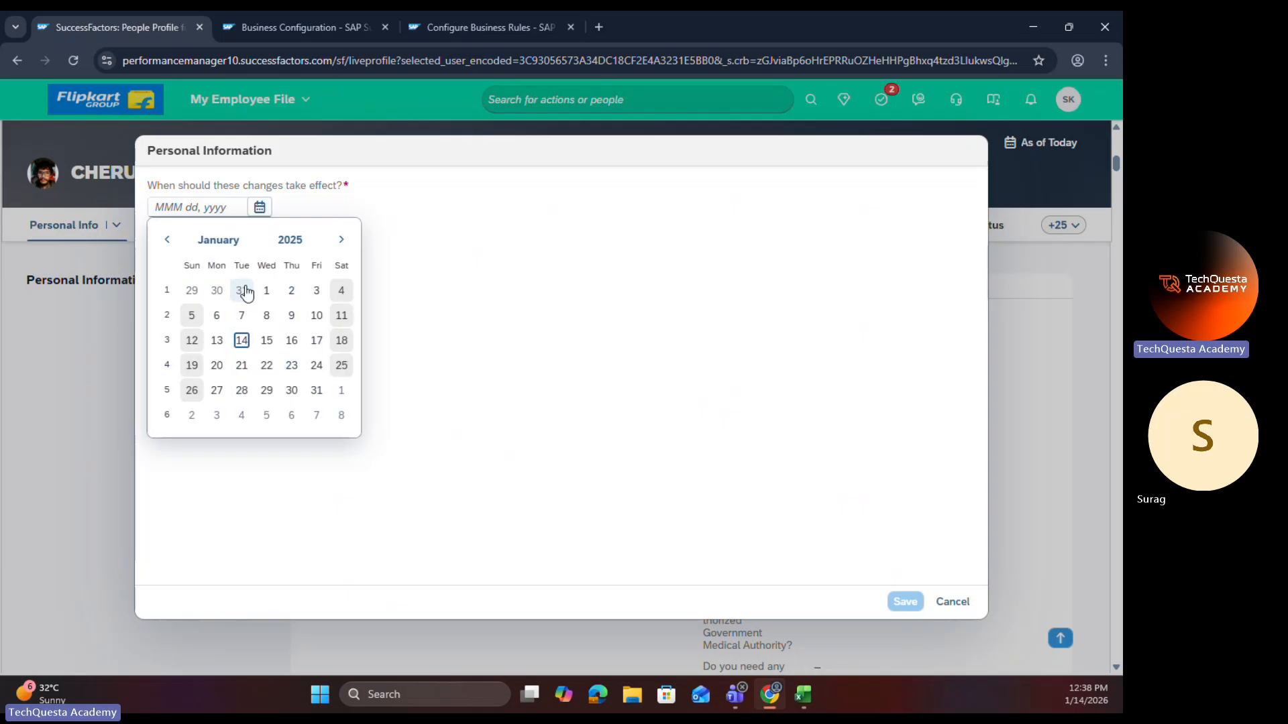
click(259, 290)
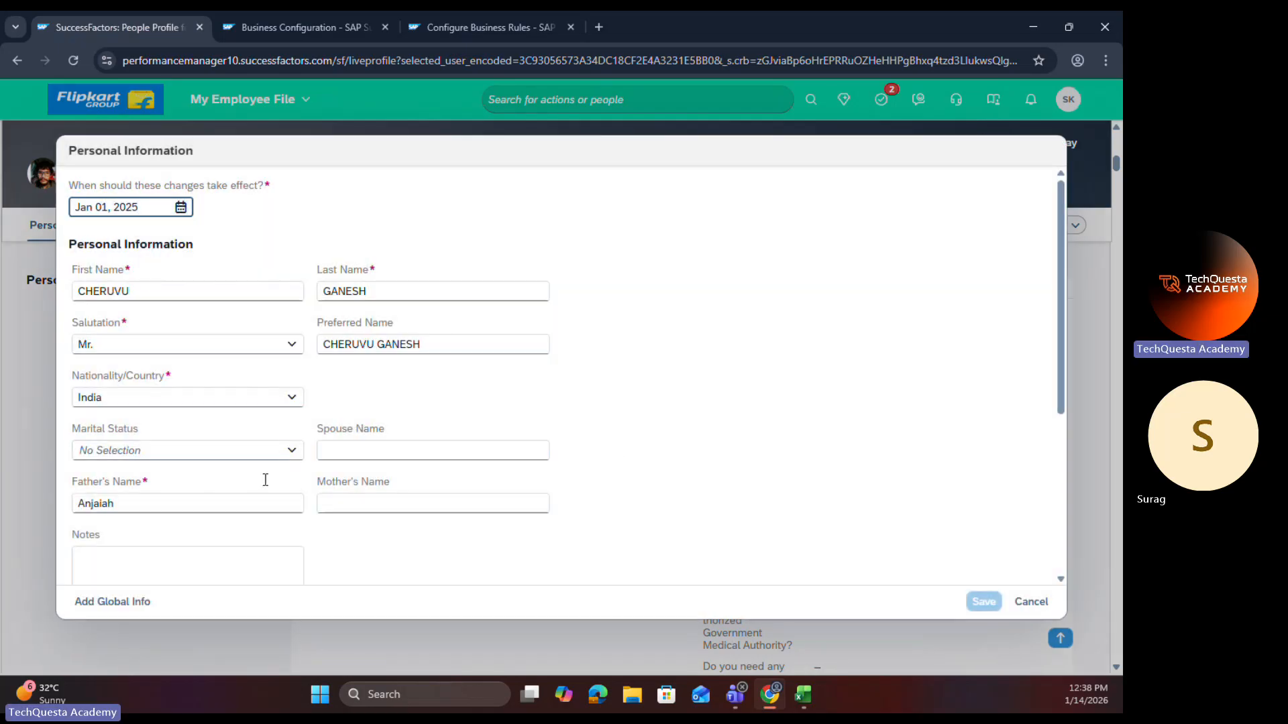
Step: Test the form with Marital Status set to Married, check the expanded fields for Marriage Date, and discard the changes
click(291, 452)
click(189, 528)
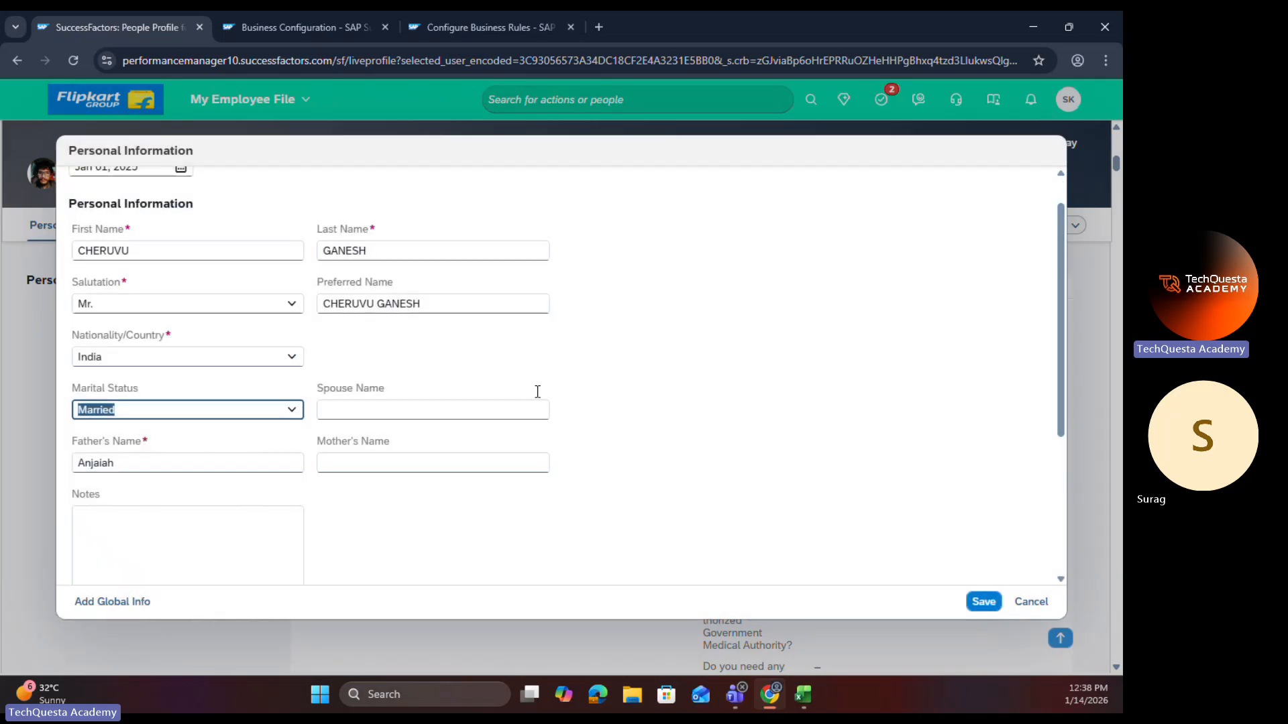
scroll(403, 417, down, 4)
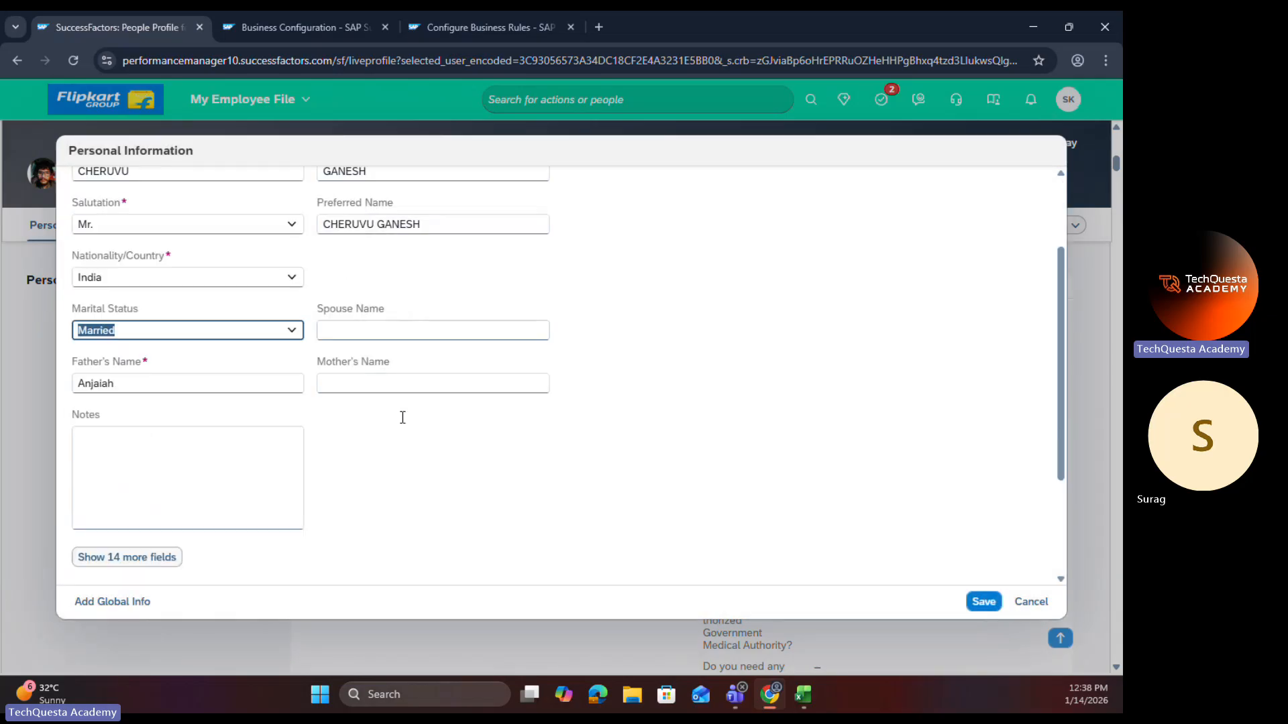
click(171, 406)
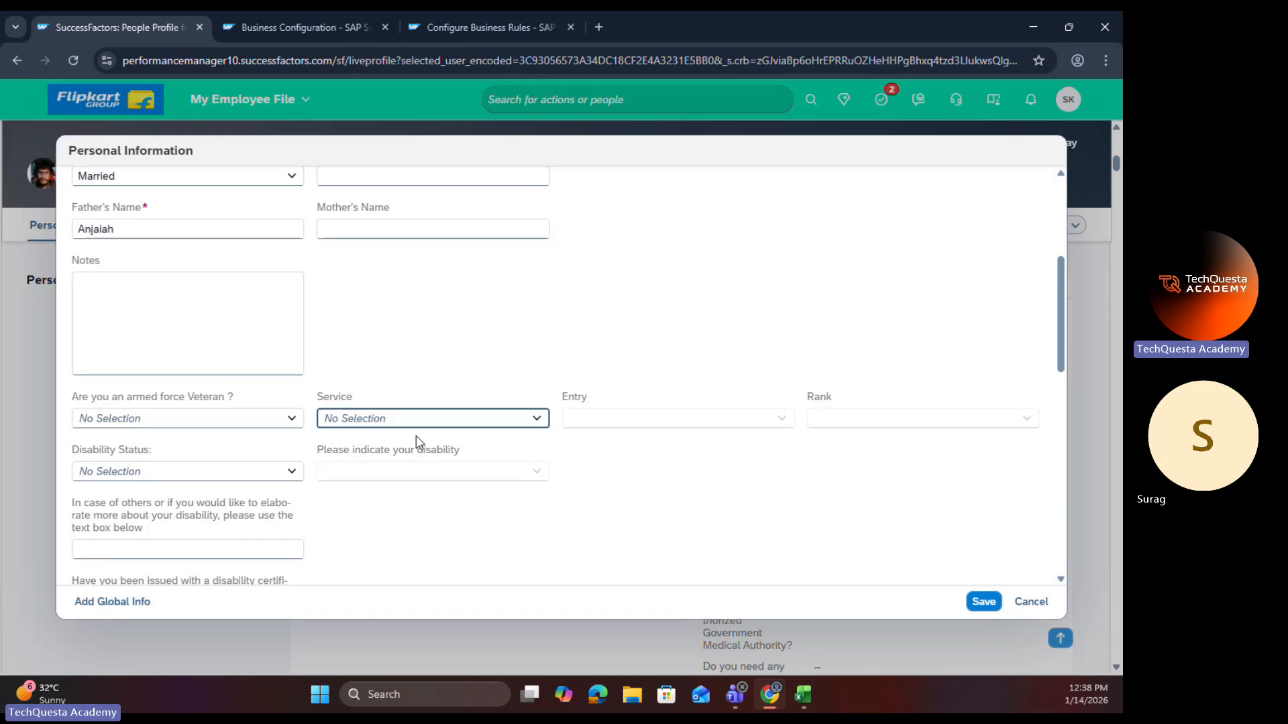
scroll(423, 426, up, 1)
scroll(424, 432, down, 5)
scroll(422, 431, down, 5)
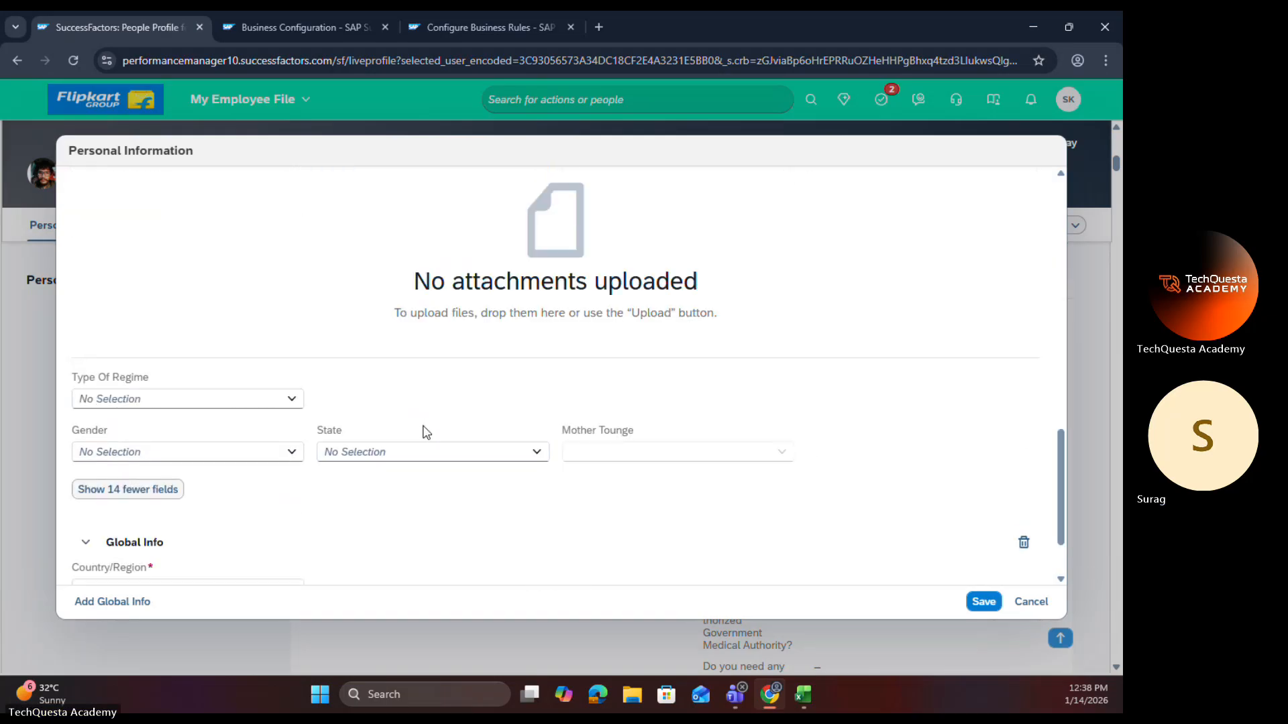
scroll(416, 437, up, 9)
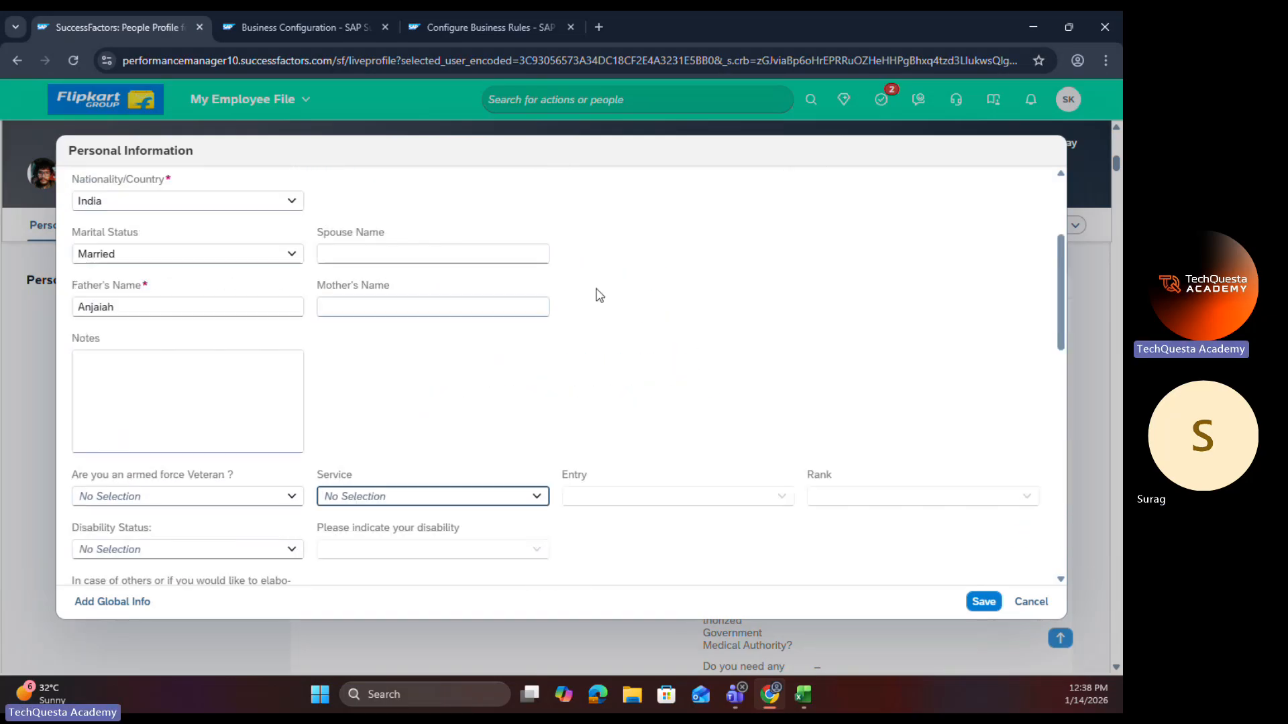
click(1031, 602)
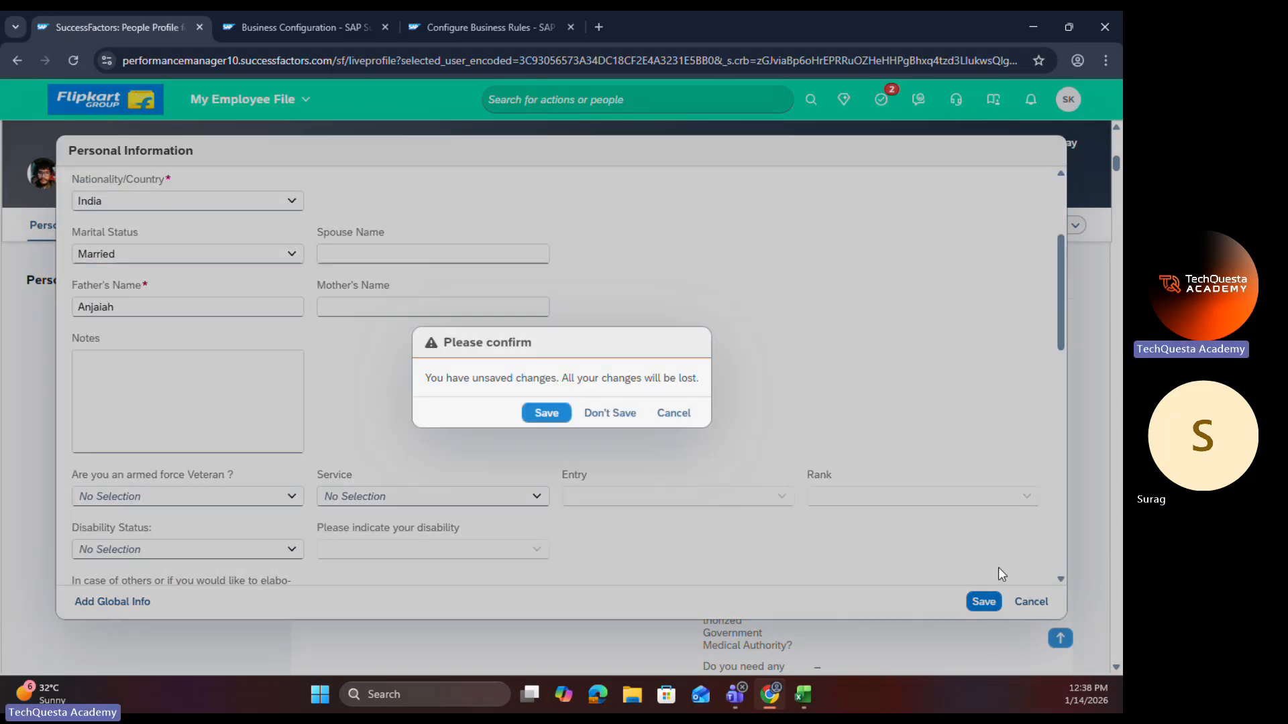
click(607, 412)
Step: Open the personalInfo element for editing in Business Configuration and delete the Marriage Date OnView Rule from its trigger rules
click(323, 26)
scroll(538, 279, up, 5)
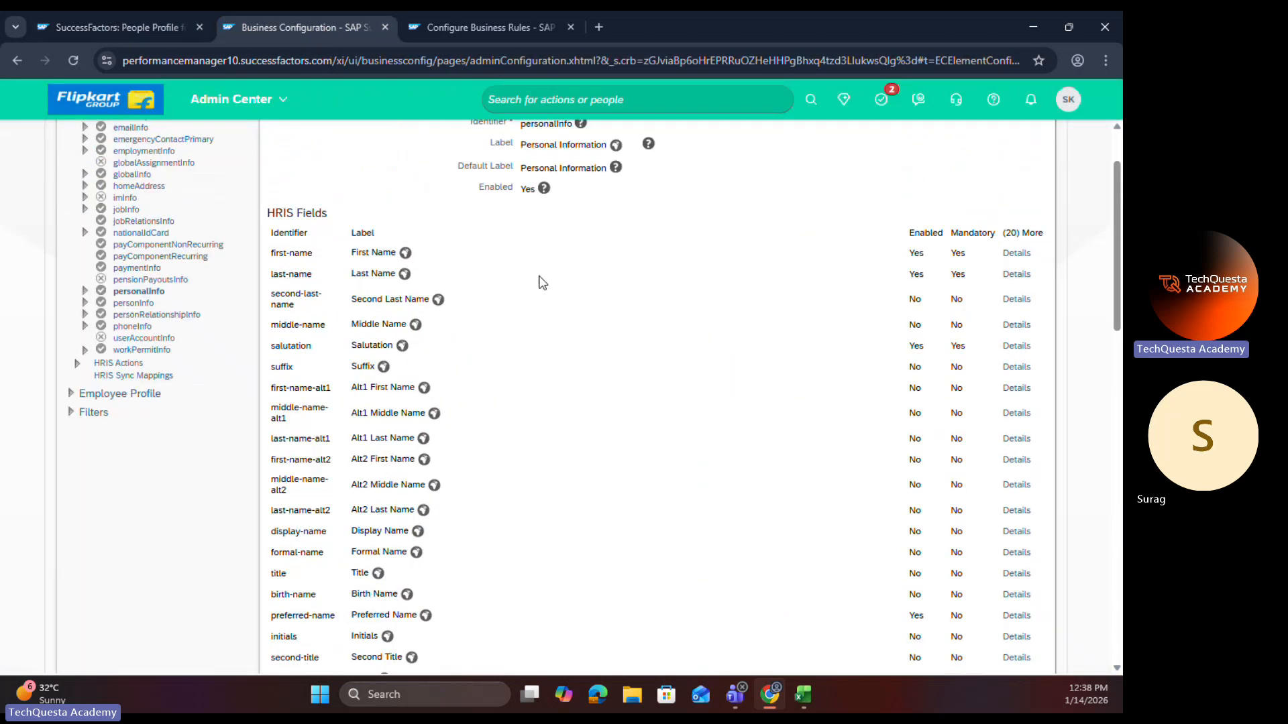
click(1006, 186)
click(966, 209)
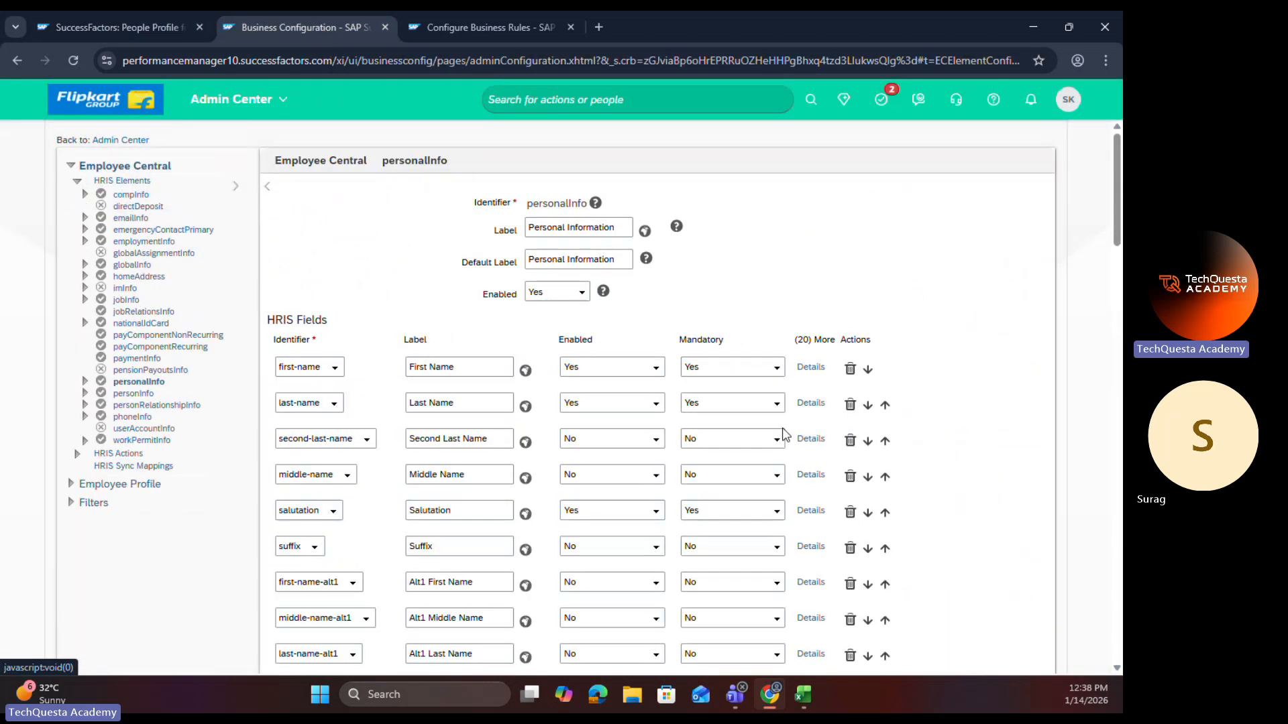
scroll(758, 552, down, 10)
scroll(758, 552, down, 15)
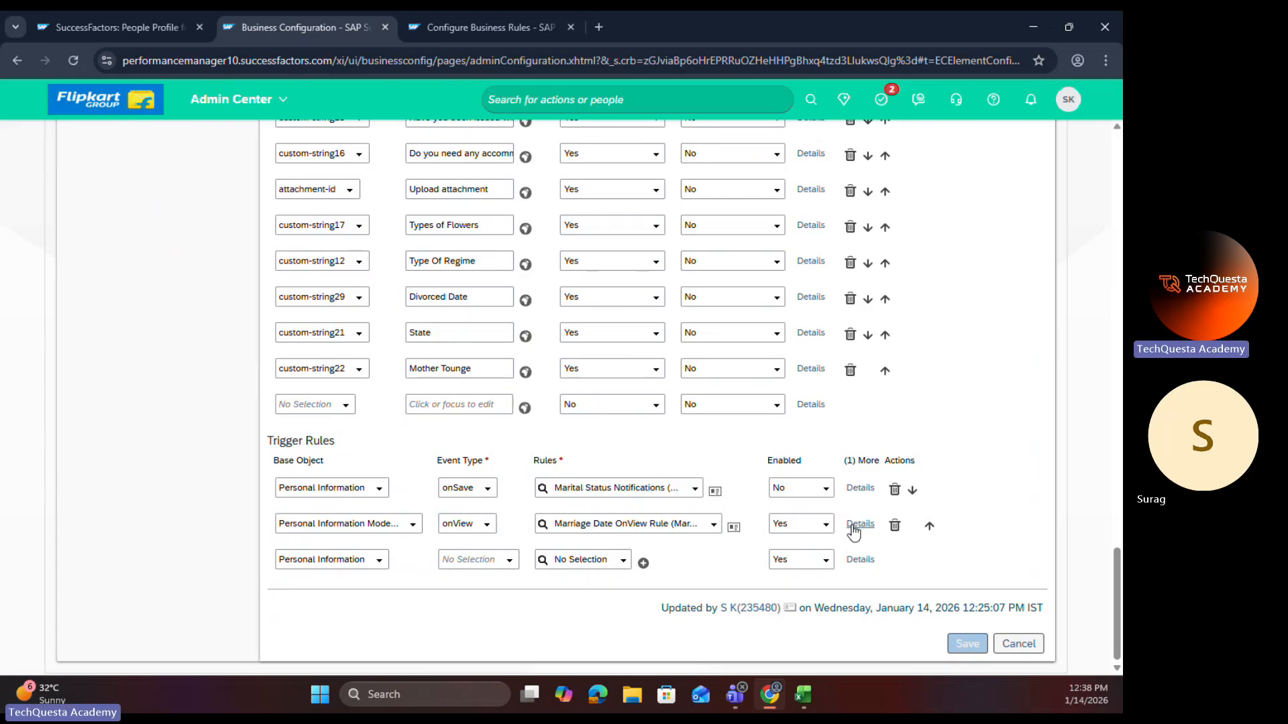
click(894, 526)
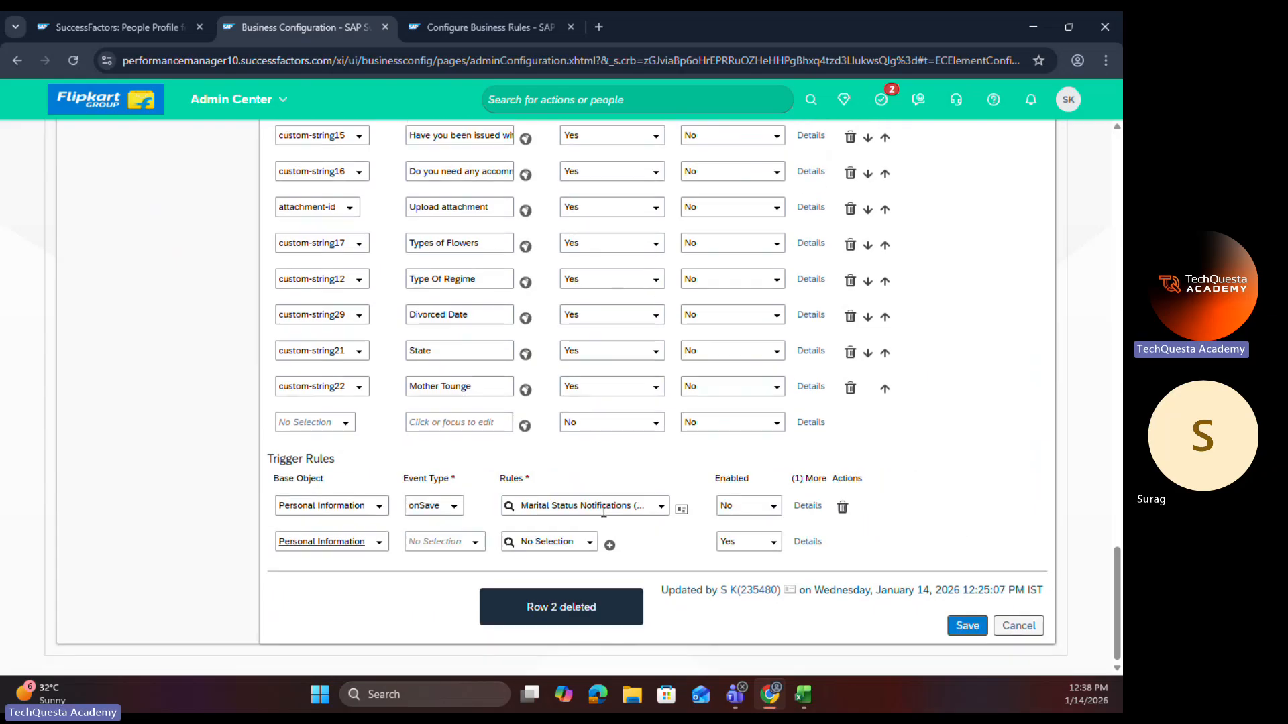
Step: Save the personalInfo configuration without the onView rule, and reload the employee's People Profile
click(968, 623)
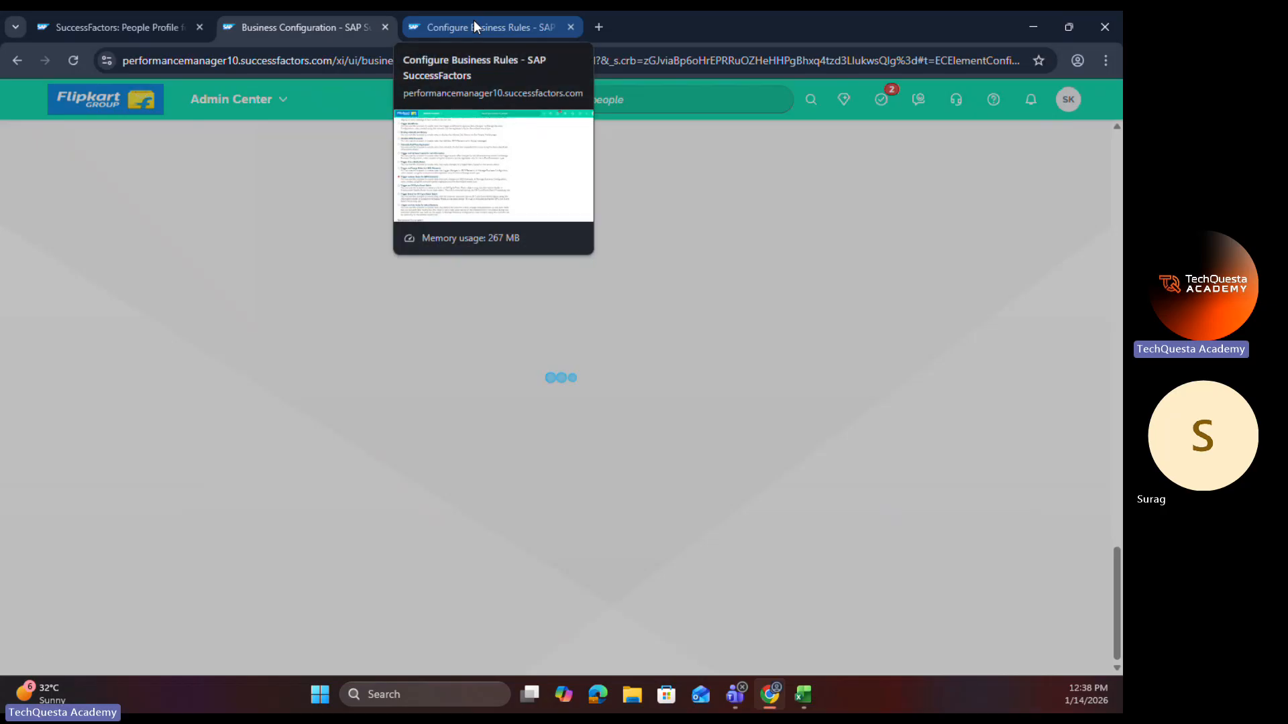
click(287, 27)
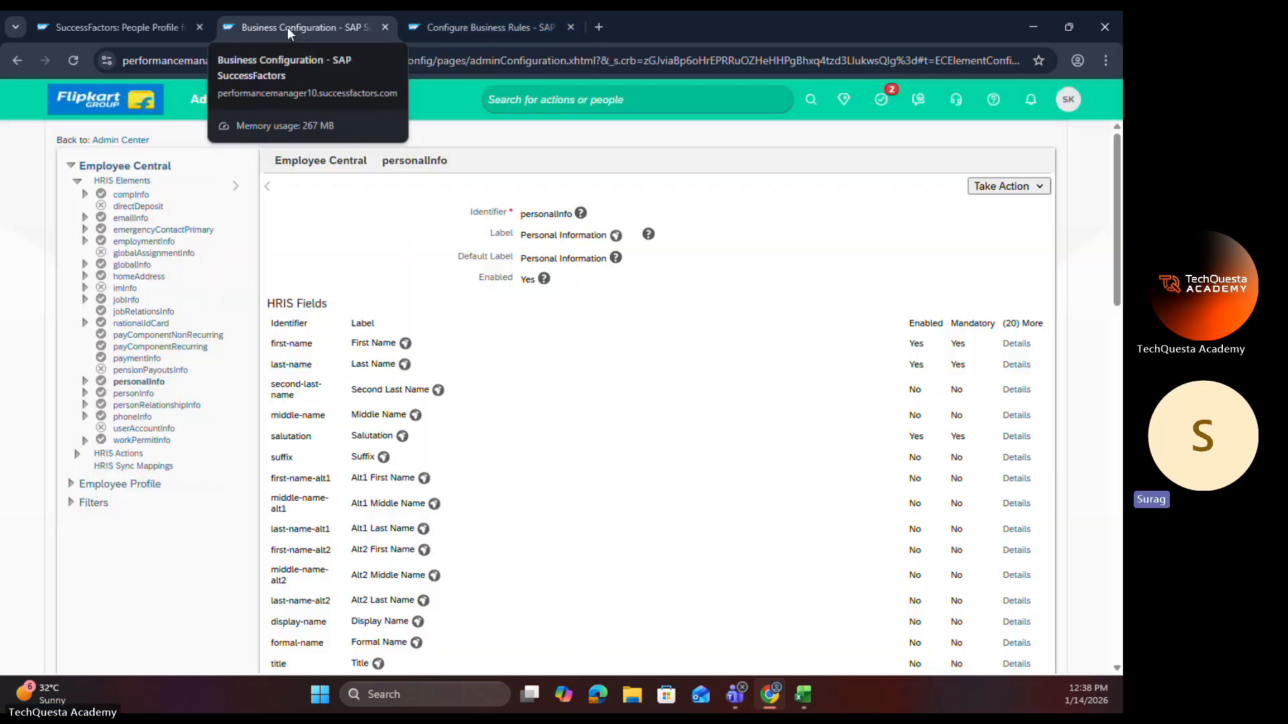
click(108, 26)
click(73, 60)
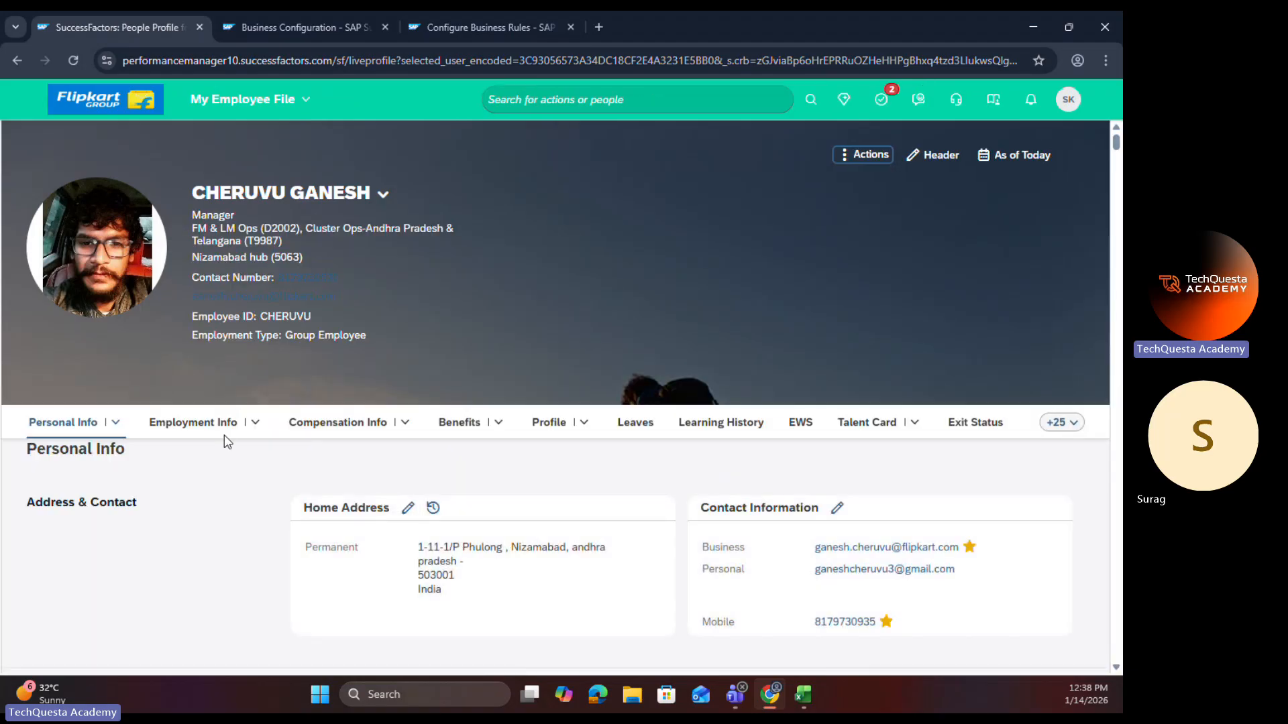
Step: Open the employee's Personal Information for editing with changes effective Jan 14, 2026, to check the Marriage Date field
click(117, 422)
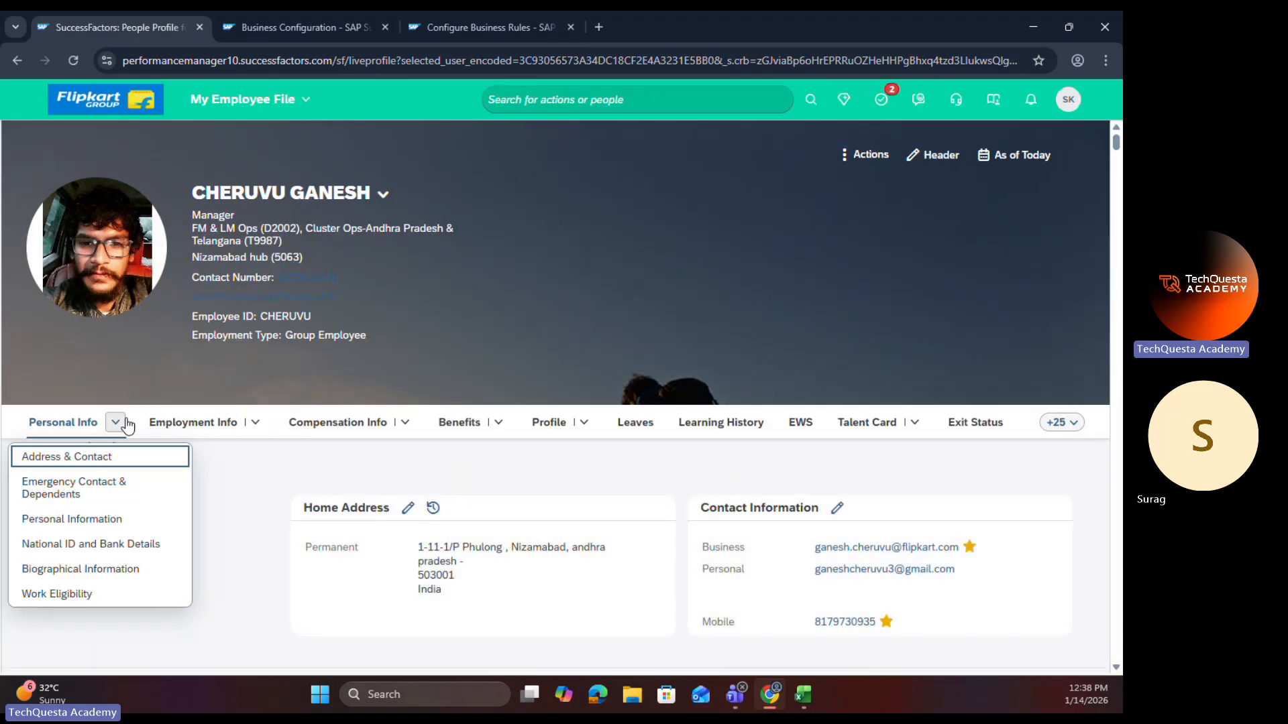
click(93, 519)
click(444, 286)
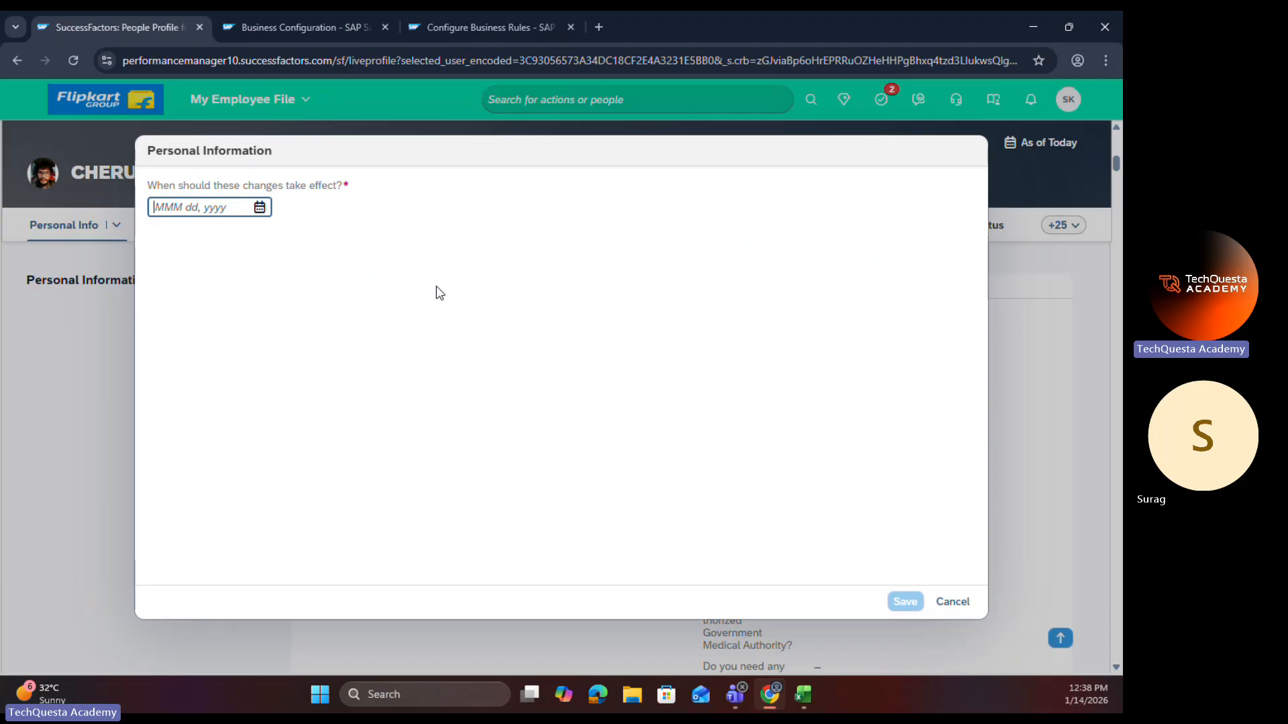
click(261, 208)
click(266, 341)
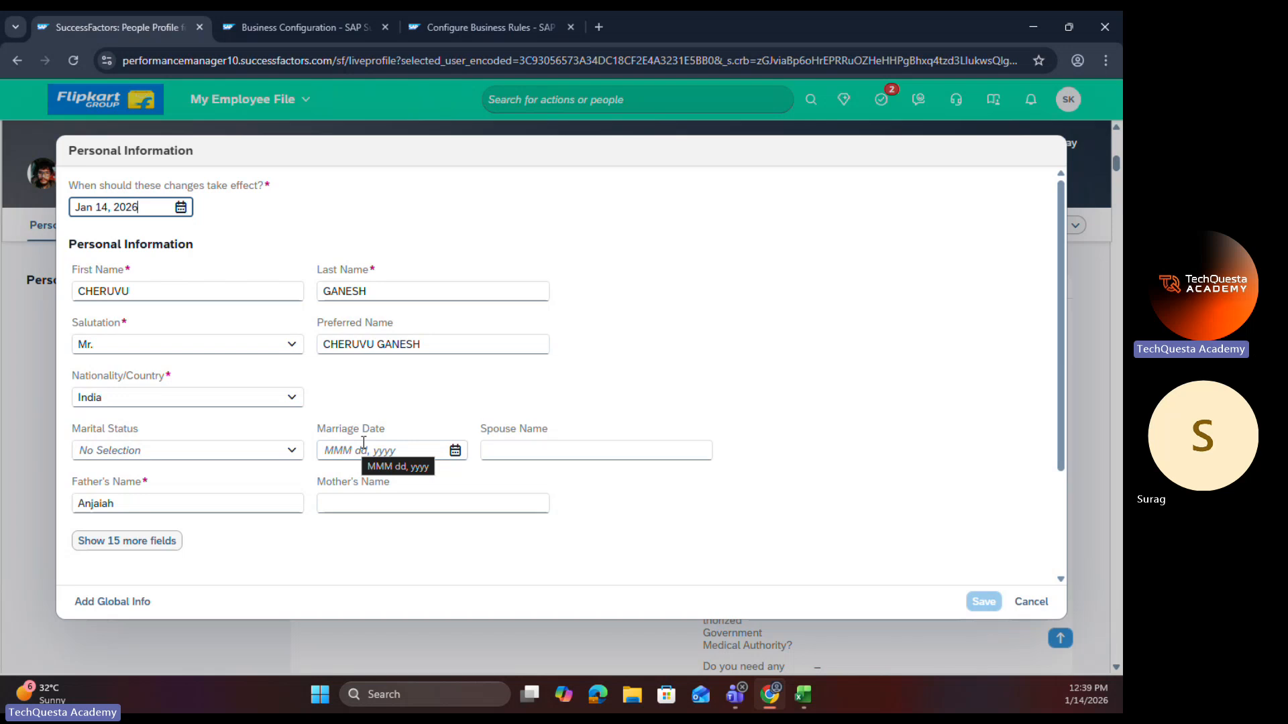
Step: Search Business Rules Admin for "marriage", open the Marriage Date OnView Rule, and review its conditions
click(487, 22)
scroll(195, 295, up, 10)
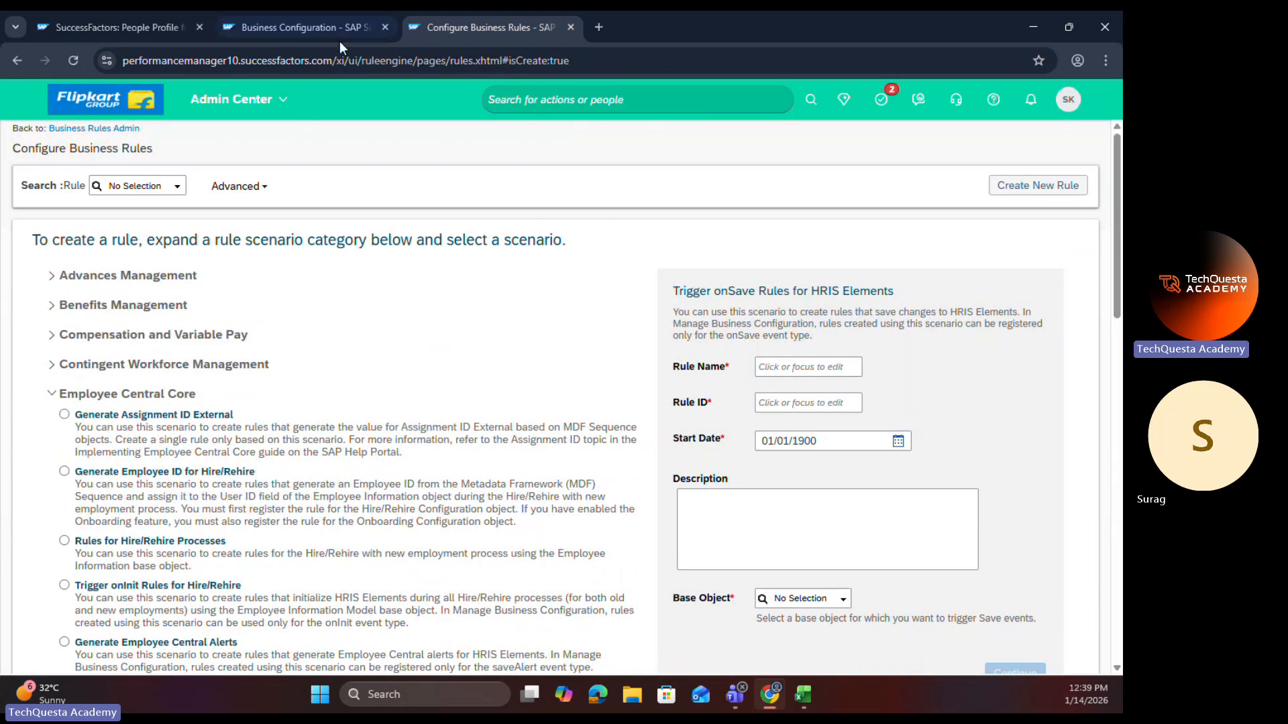
click(116, 130)
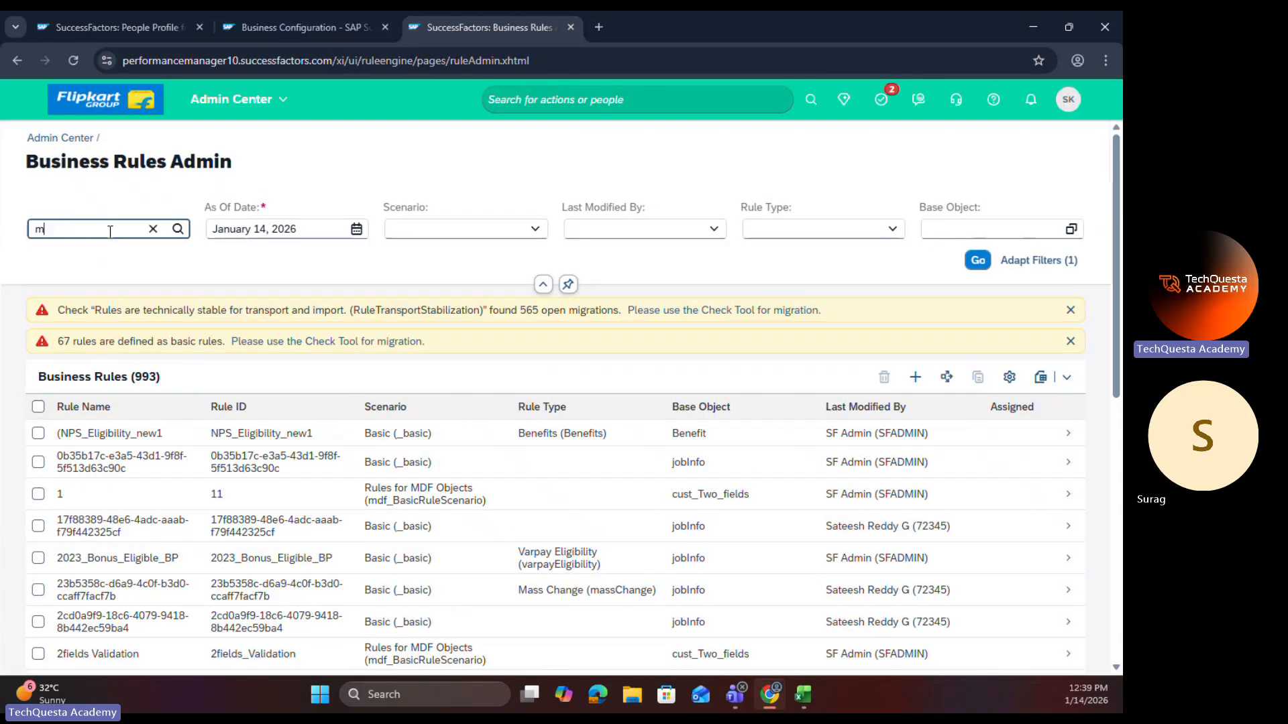
text(rriage)
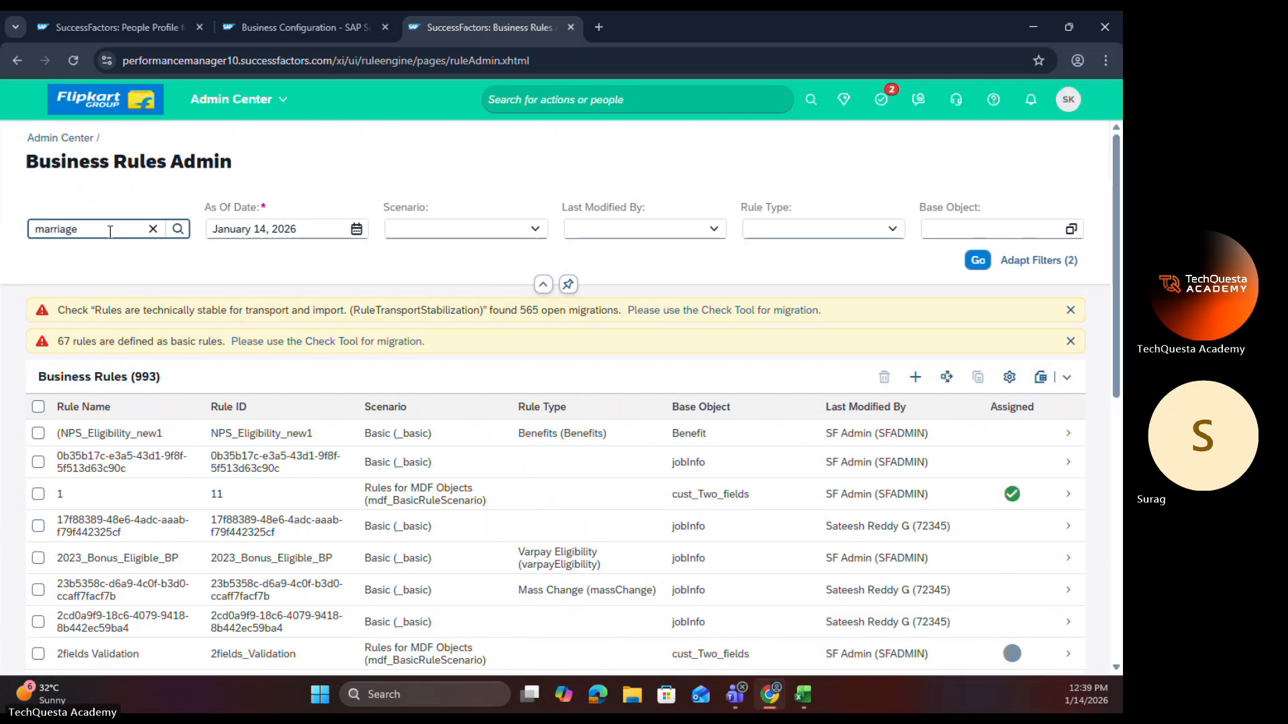
key(Return)
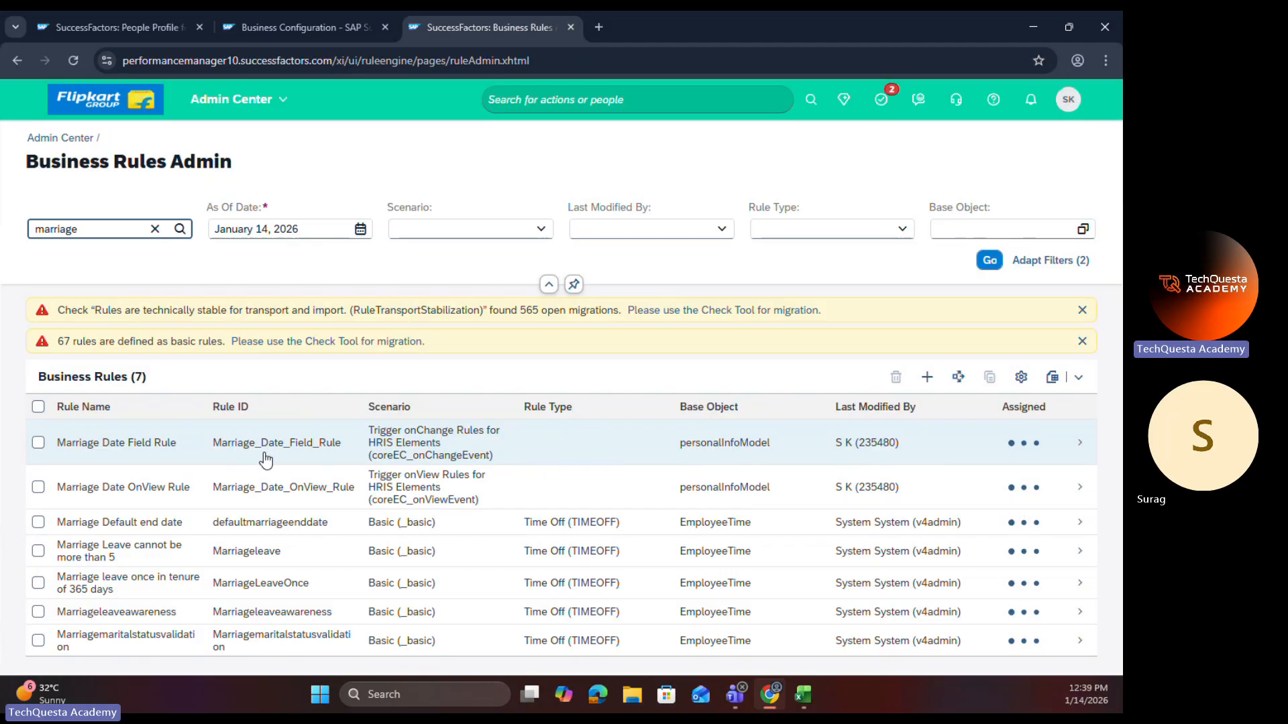
click(309, 496)
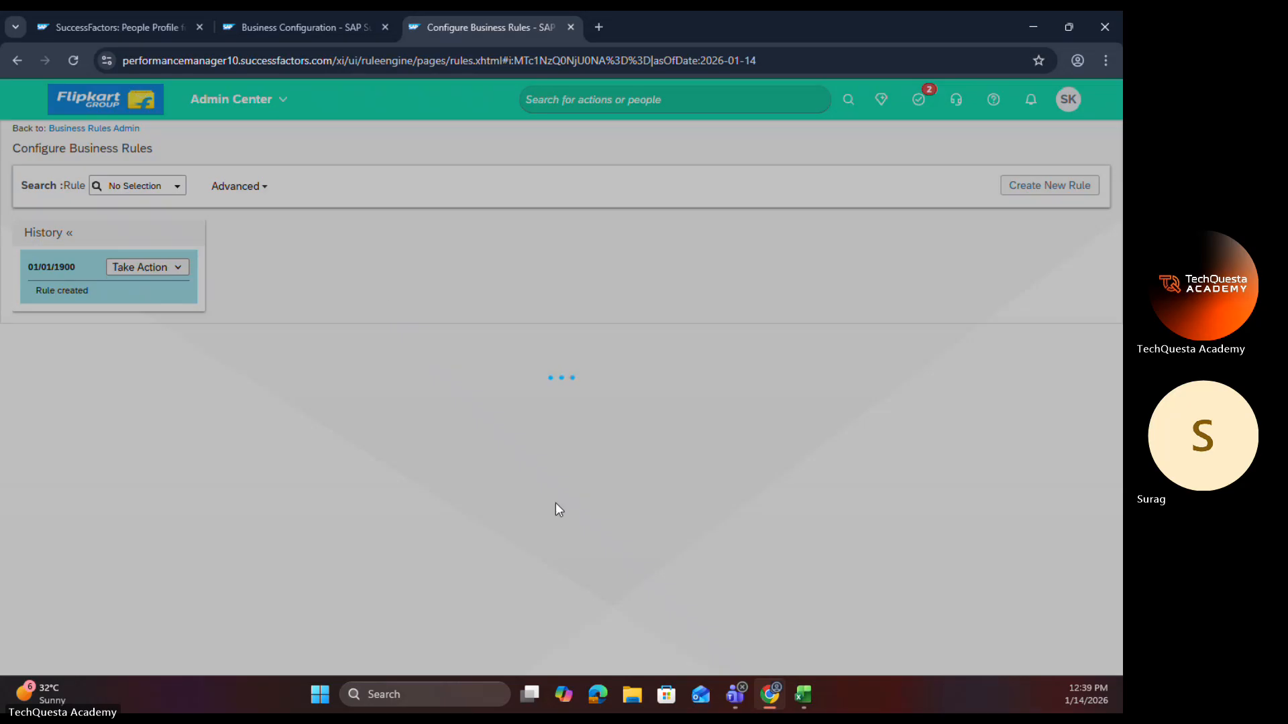
scroll(365, 454, down, 2)
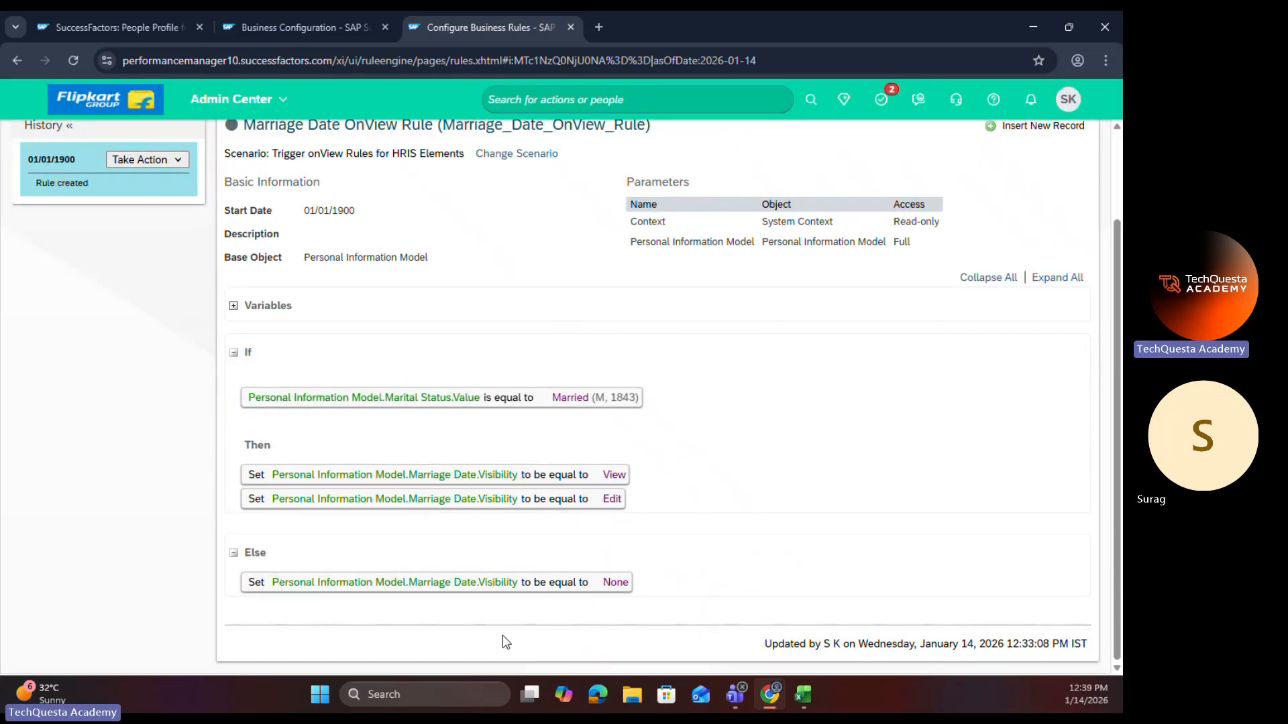
scroll(425, 528, up, 2)
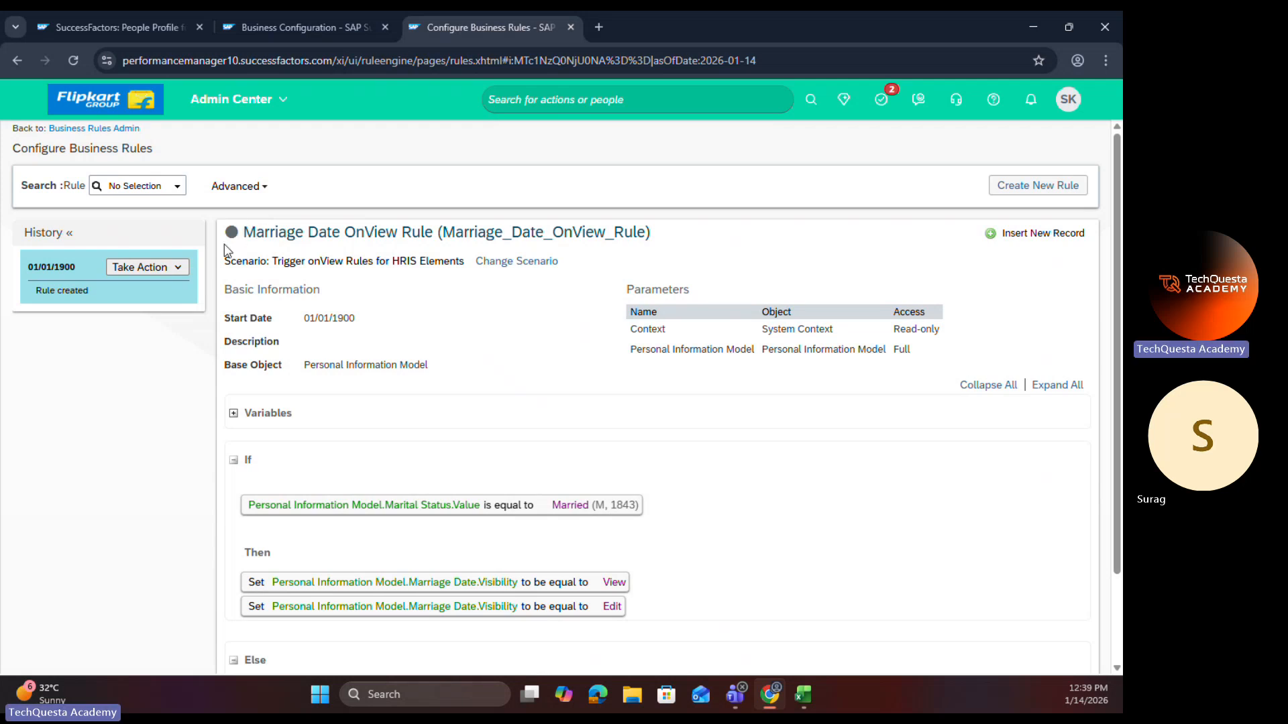
Step: Insert a new record for the Marriage Date OnView Rule with effective date 01/02/1900
click(1019, 238)
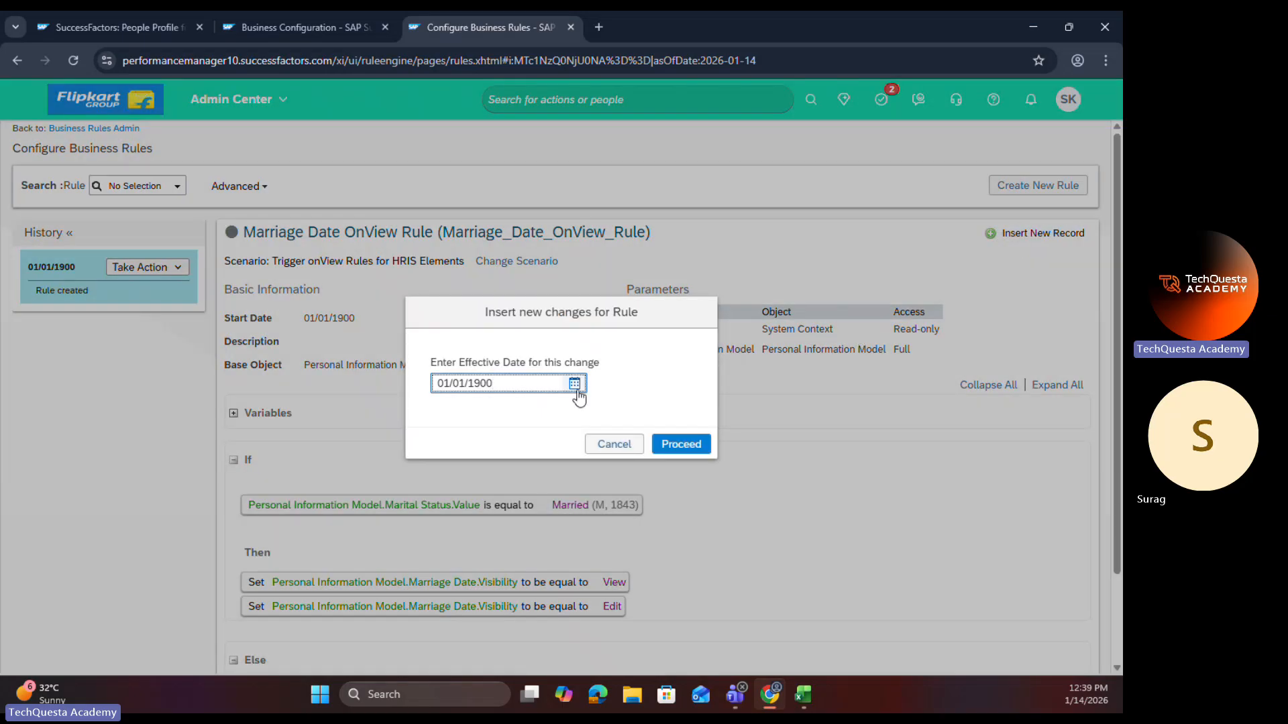
click(574, 386)
click(530, 465)
click(663, 445)
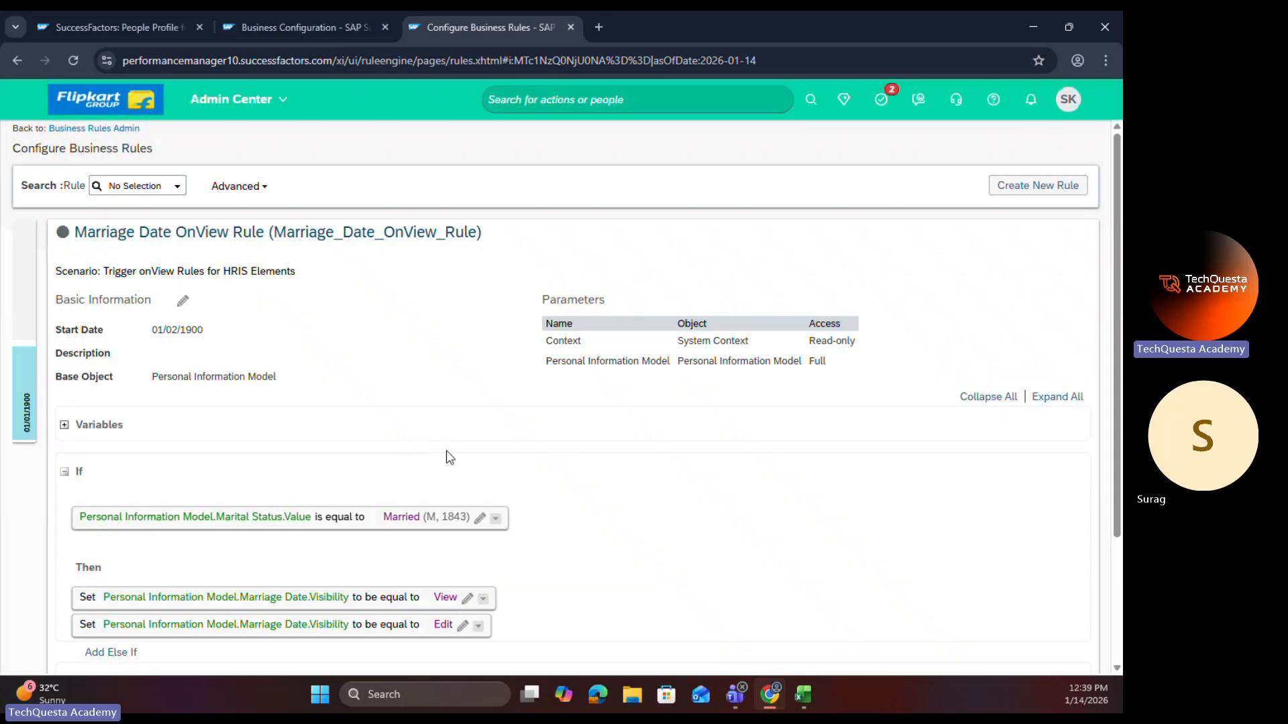
scroll(448, 447, down, 3)
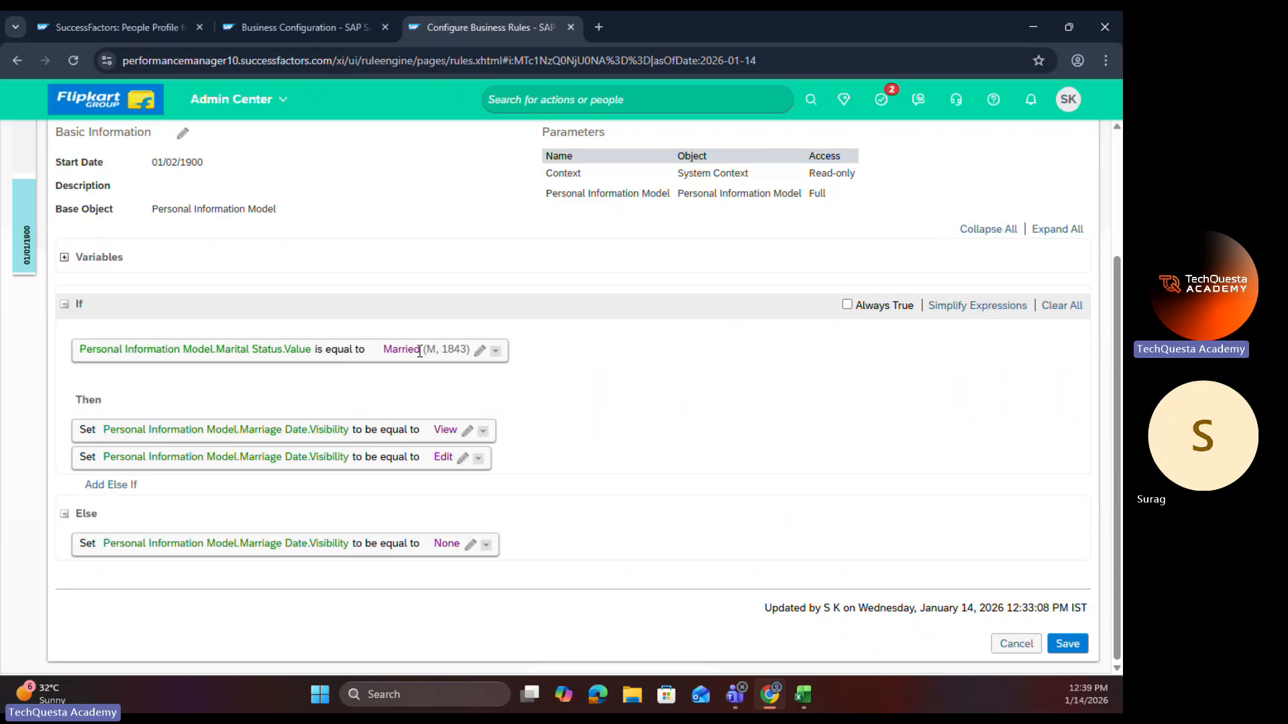
Step: Group the Married condition under a parent And, and add the condition Marriage Date.Value is equal to Null
click(496, 352)
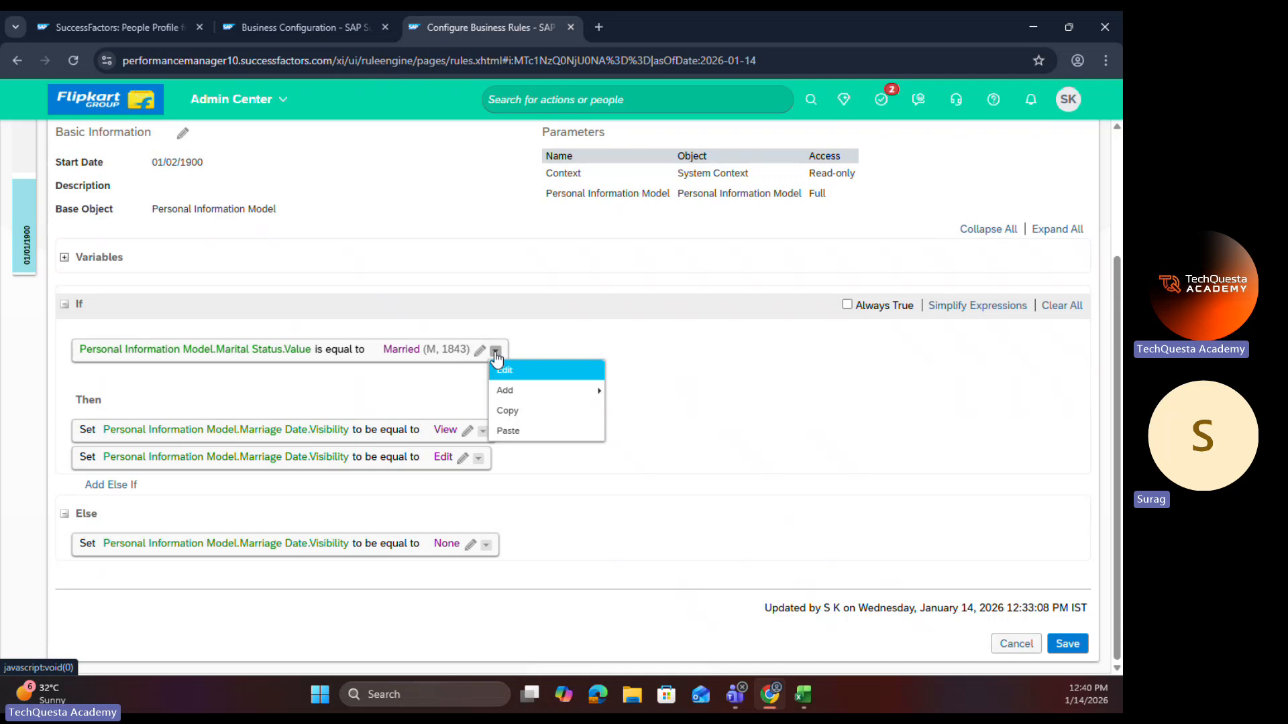
mouse_move(500, 397)
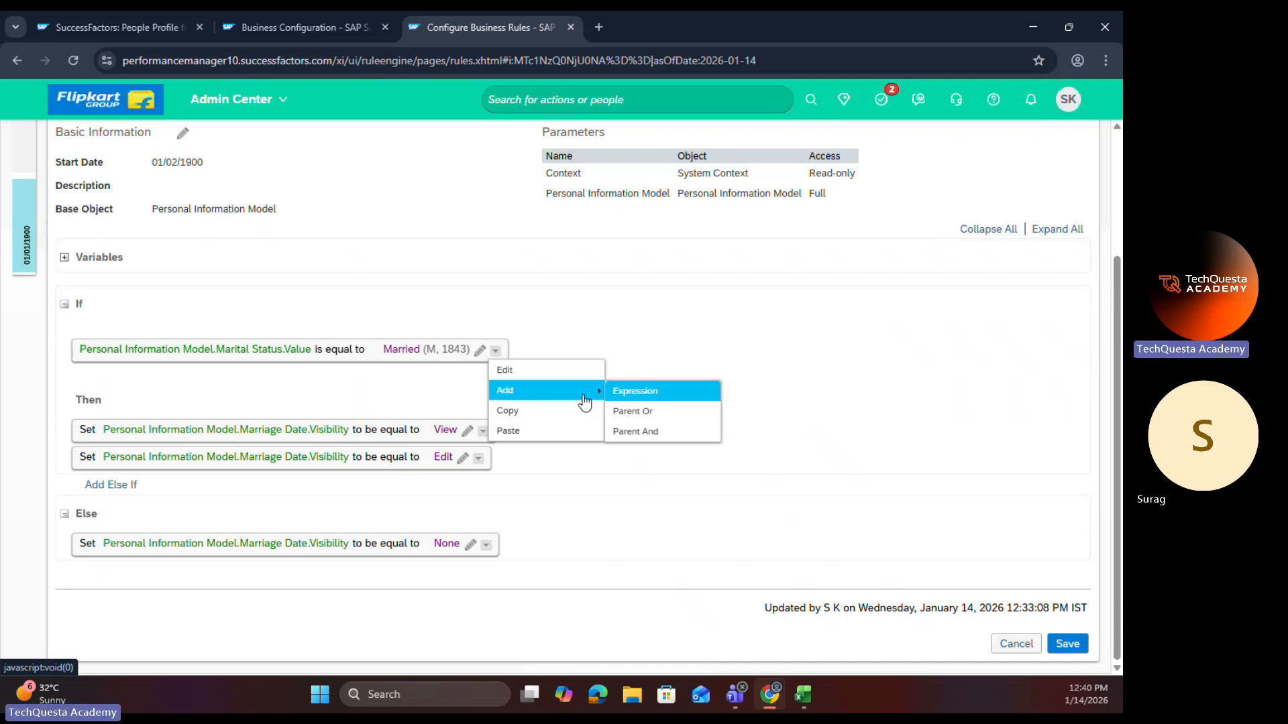
click(630, 433)
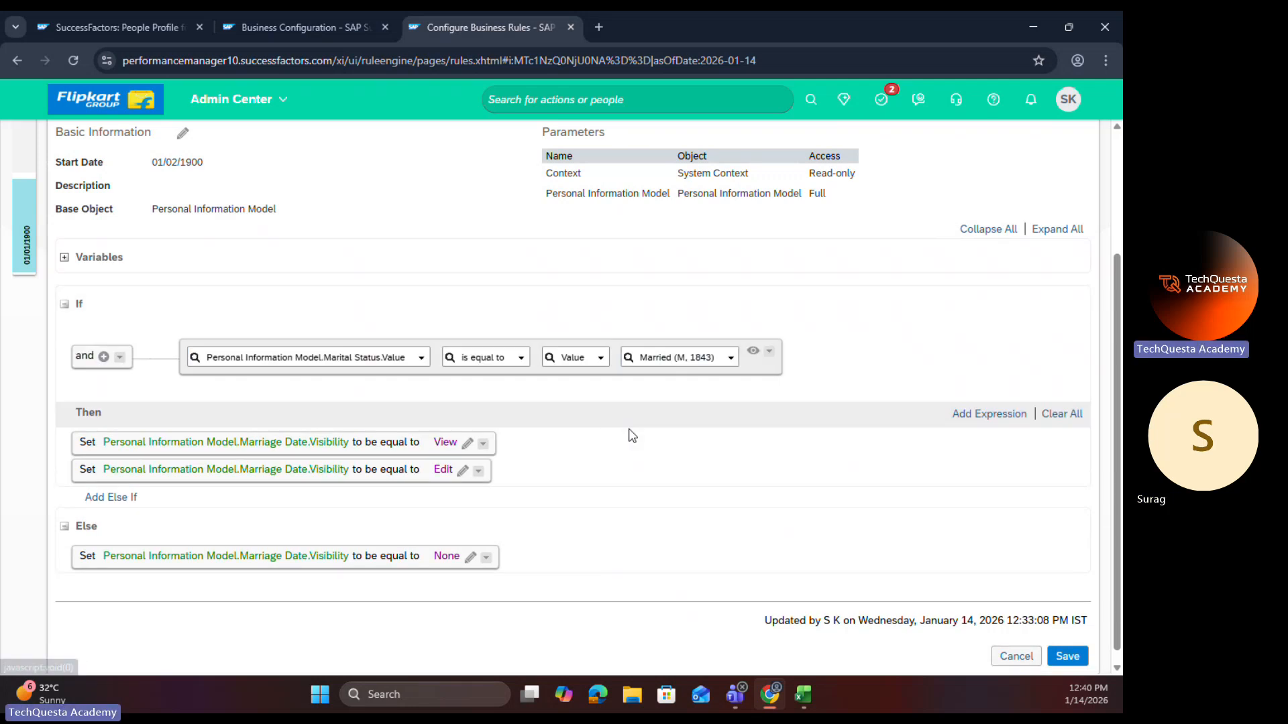
click(103, 356)
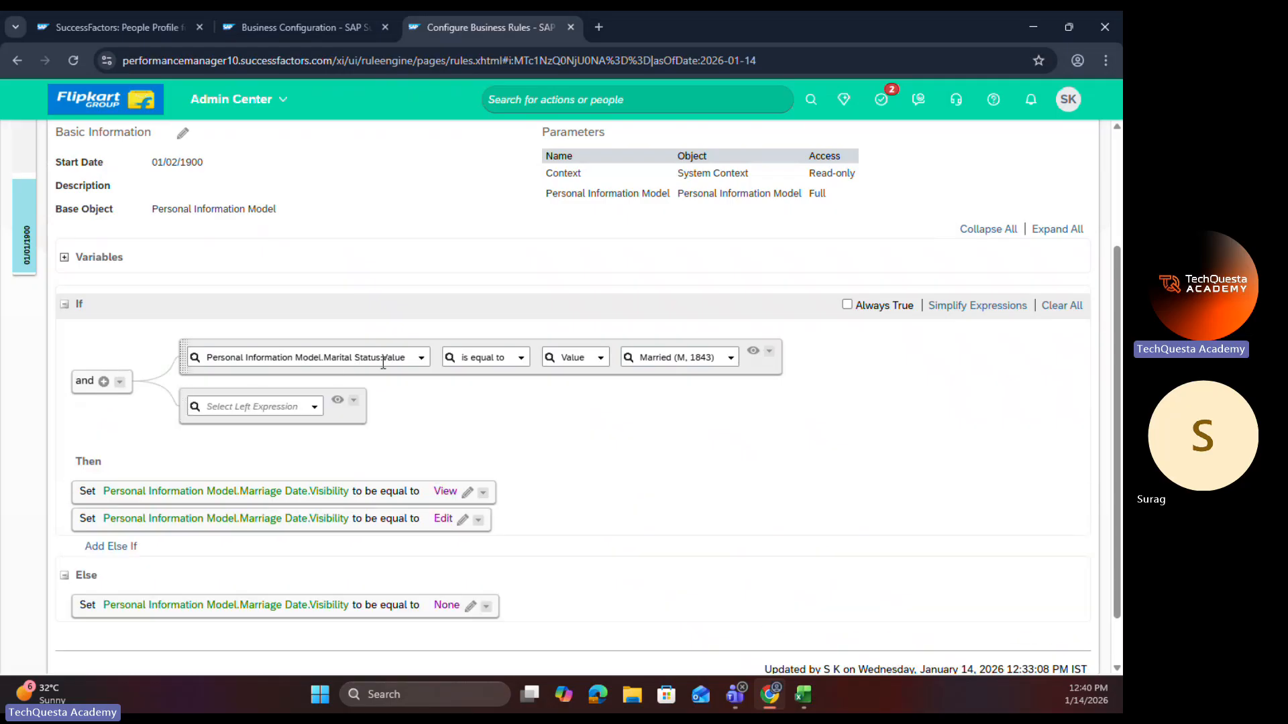
click(309, 408)
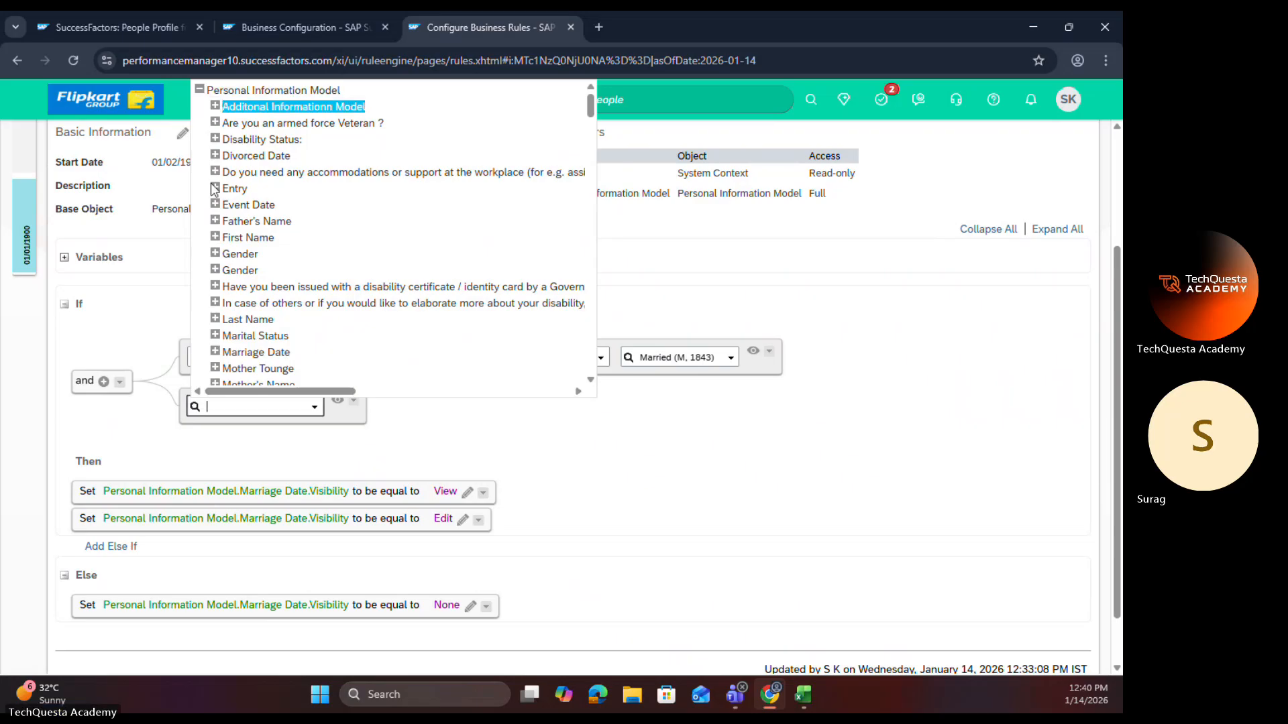
click(215, 352)
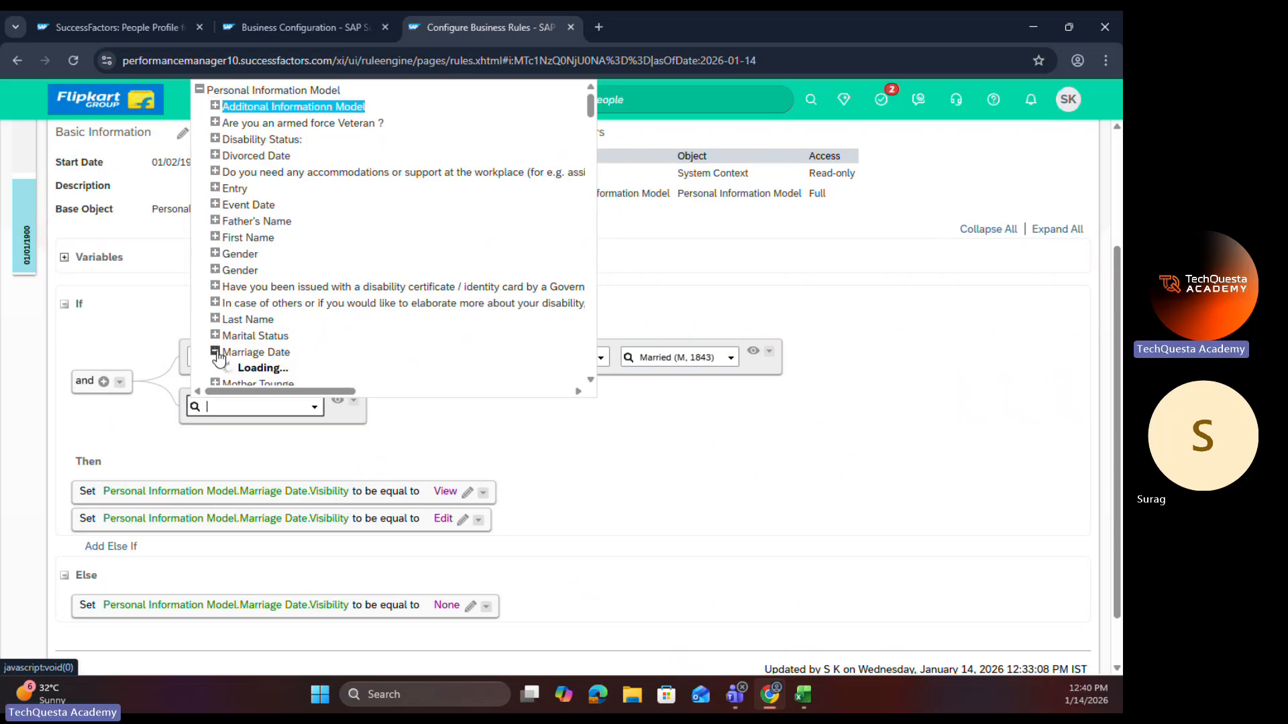
scroll(255, 336, down, 1)
click(256, 326)
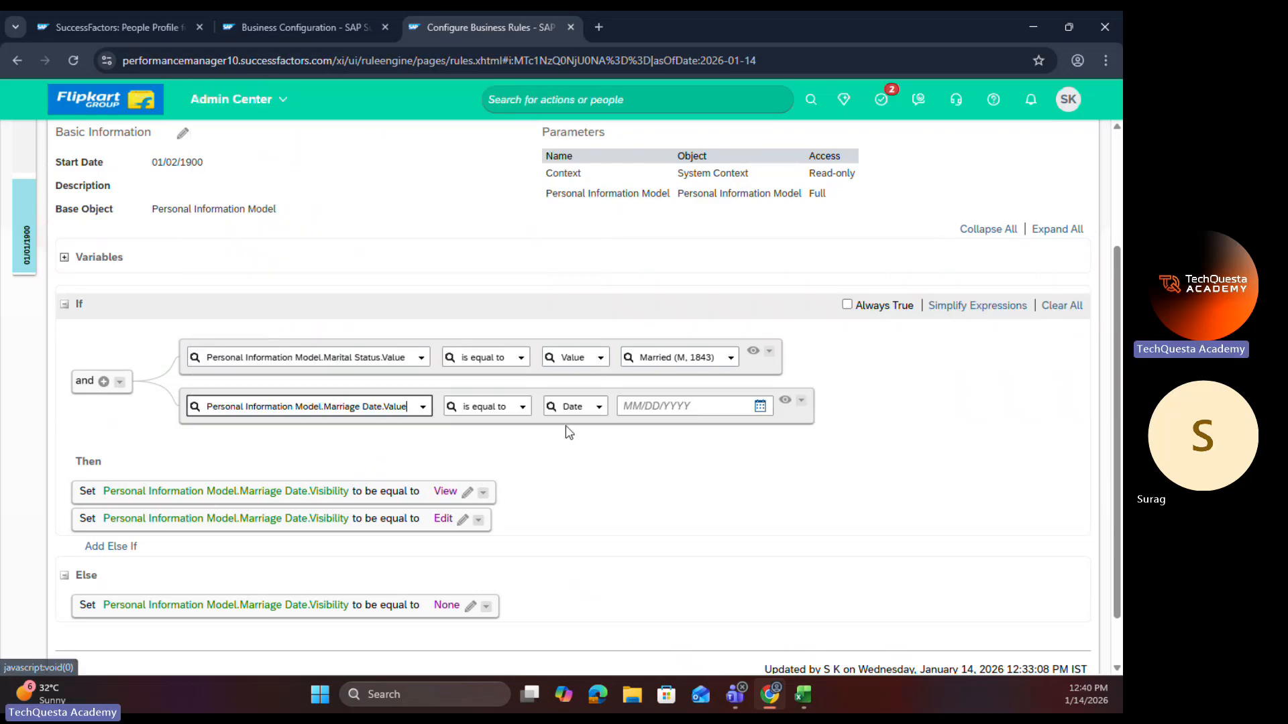
click(599, 407)
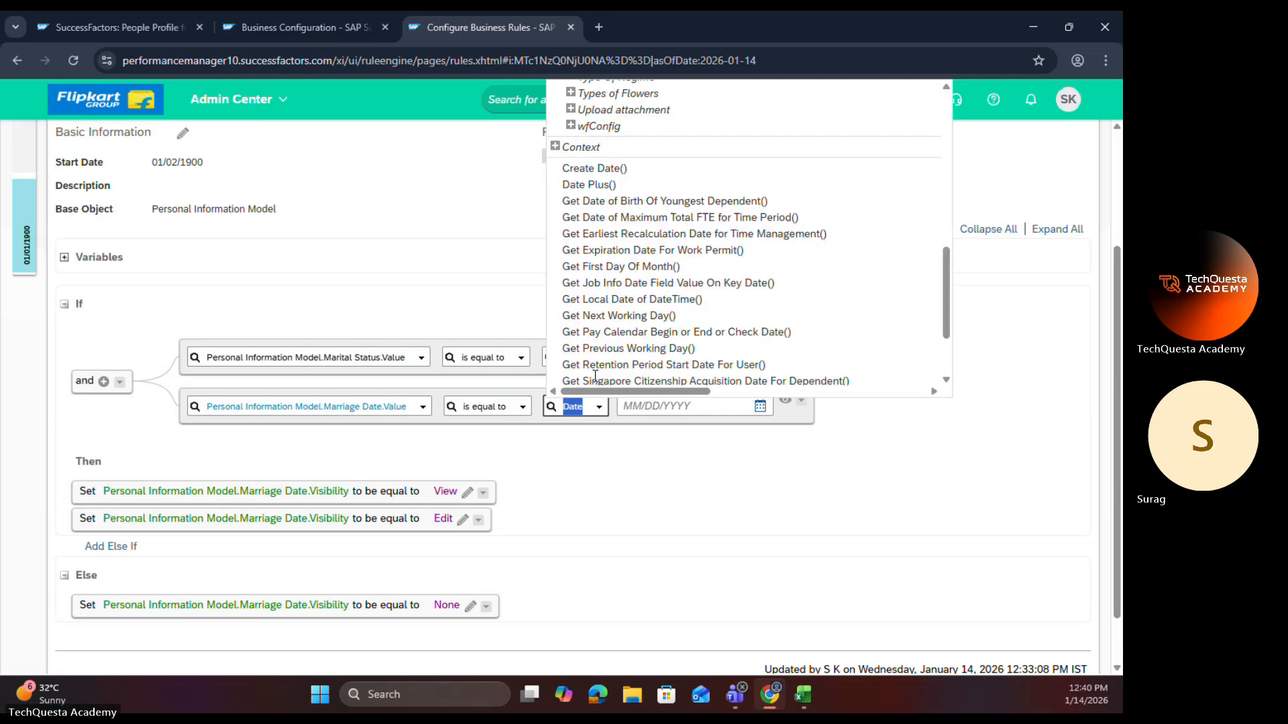
scroll(595, 376, down, 2)
click(574, 376)
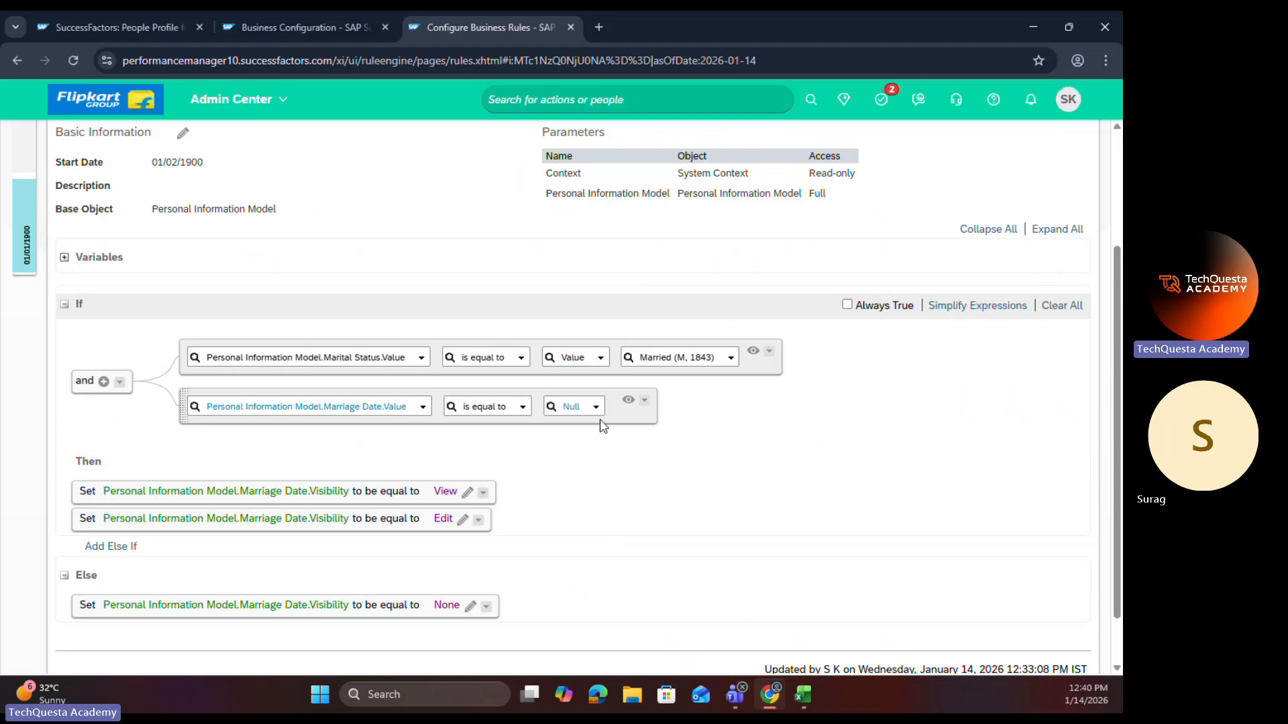
Step: Nest the Marriage Date condition under a parent Or, and add the alternative Marriage Date.Value is not equal to Null
click(644, 399)
mouse_move(666, 445)
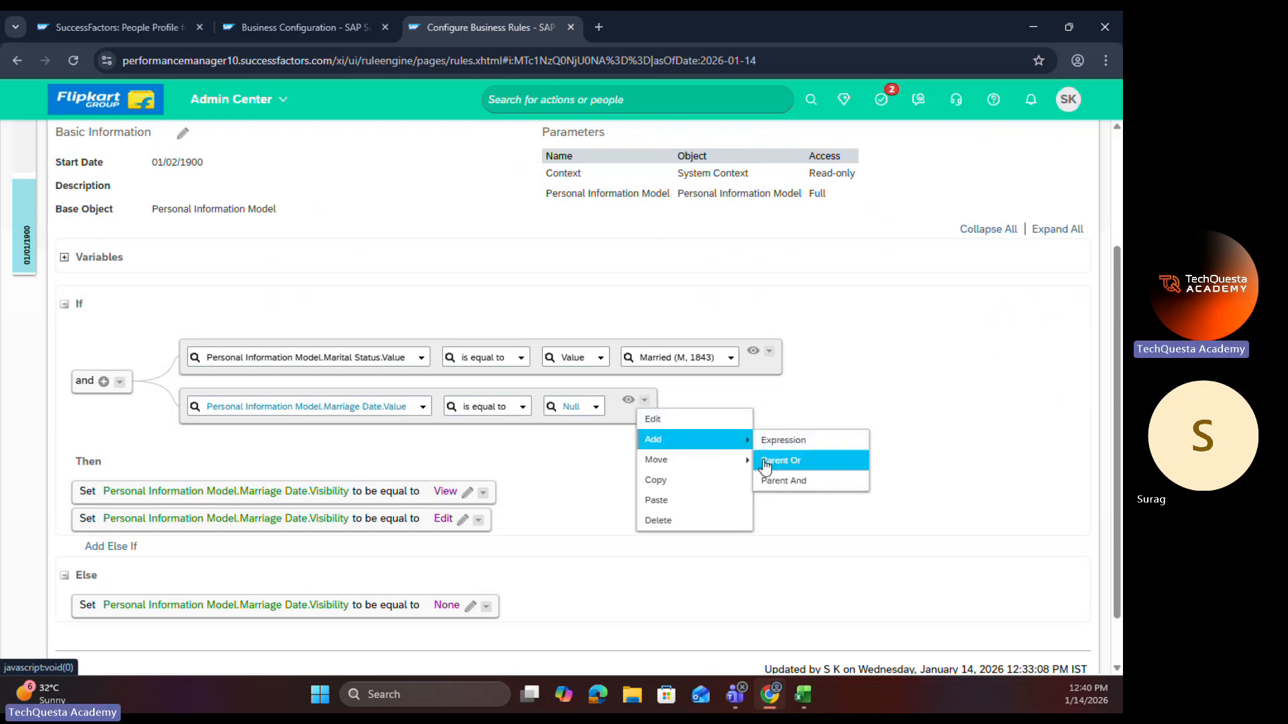
click(785, 459)
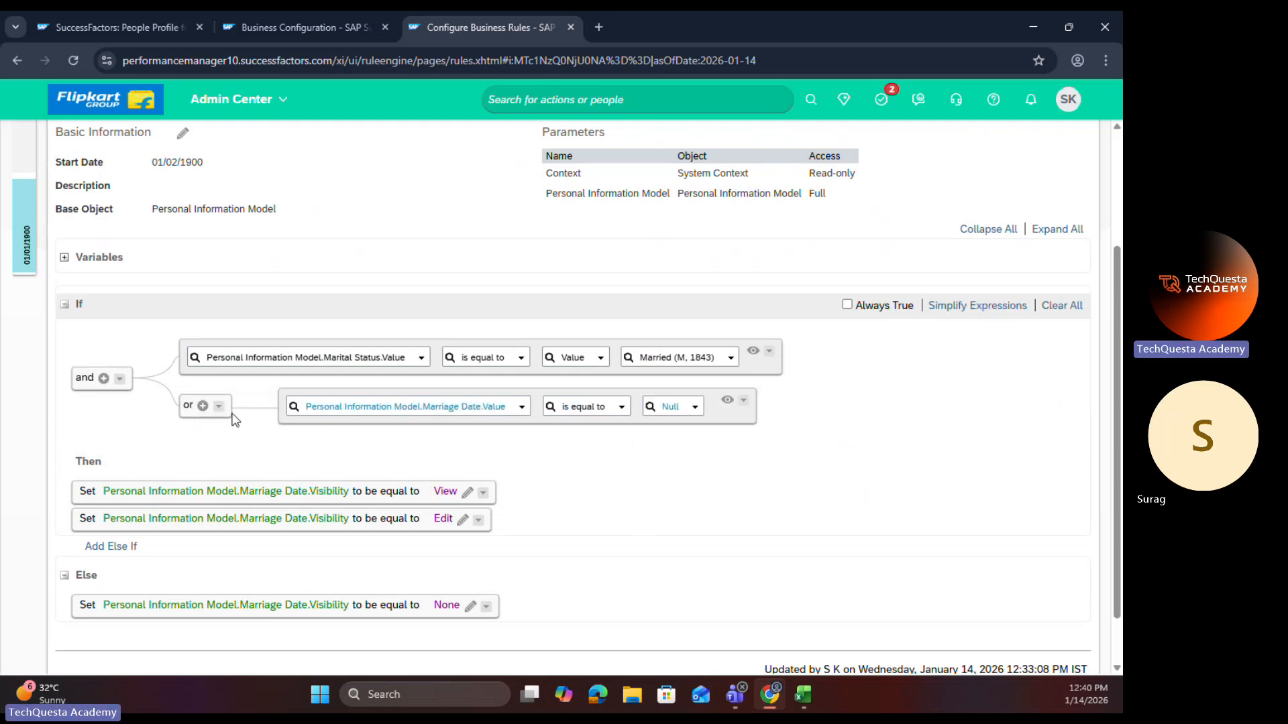
click(203, 406)
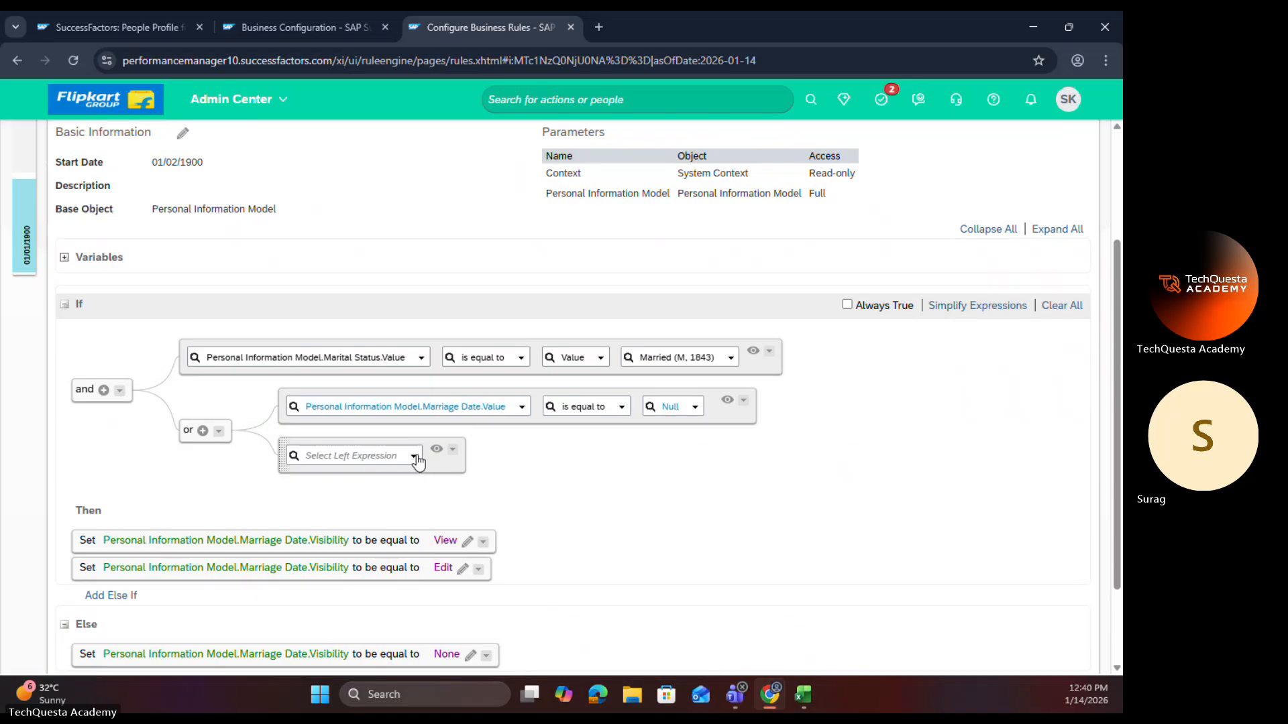
click(416, 459)
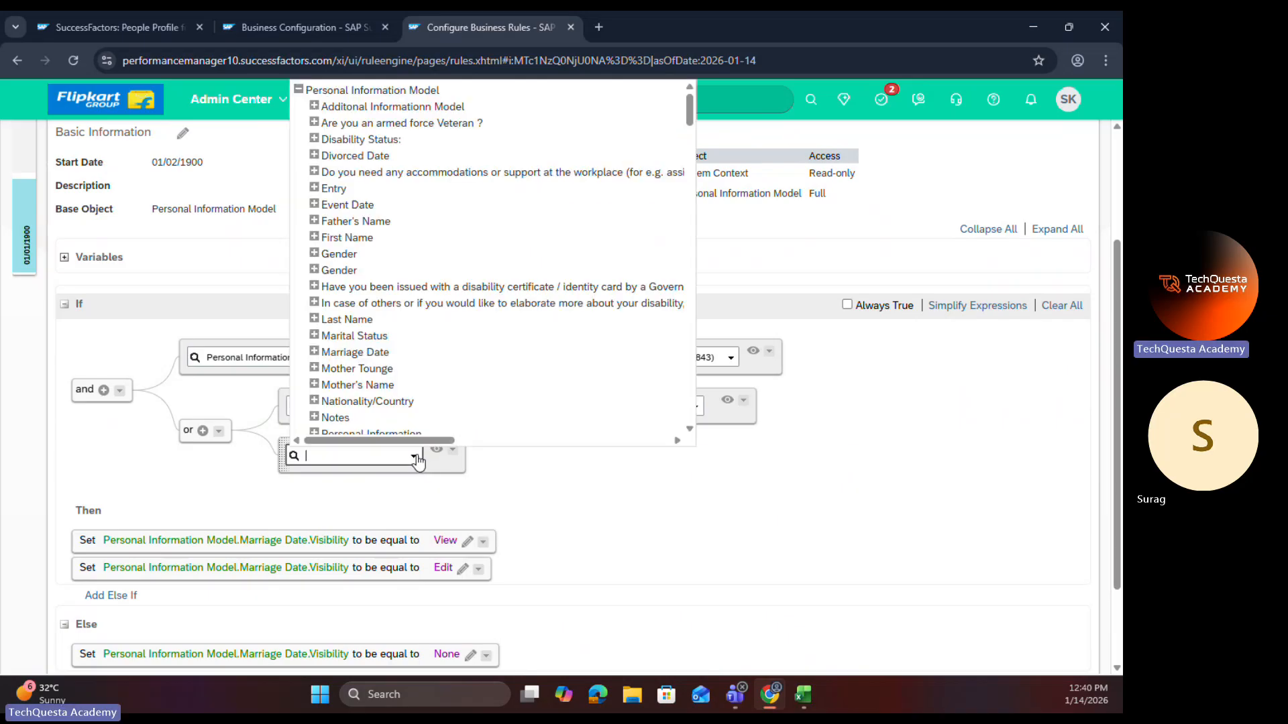
click(314, 351)
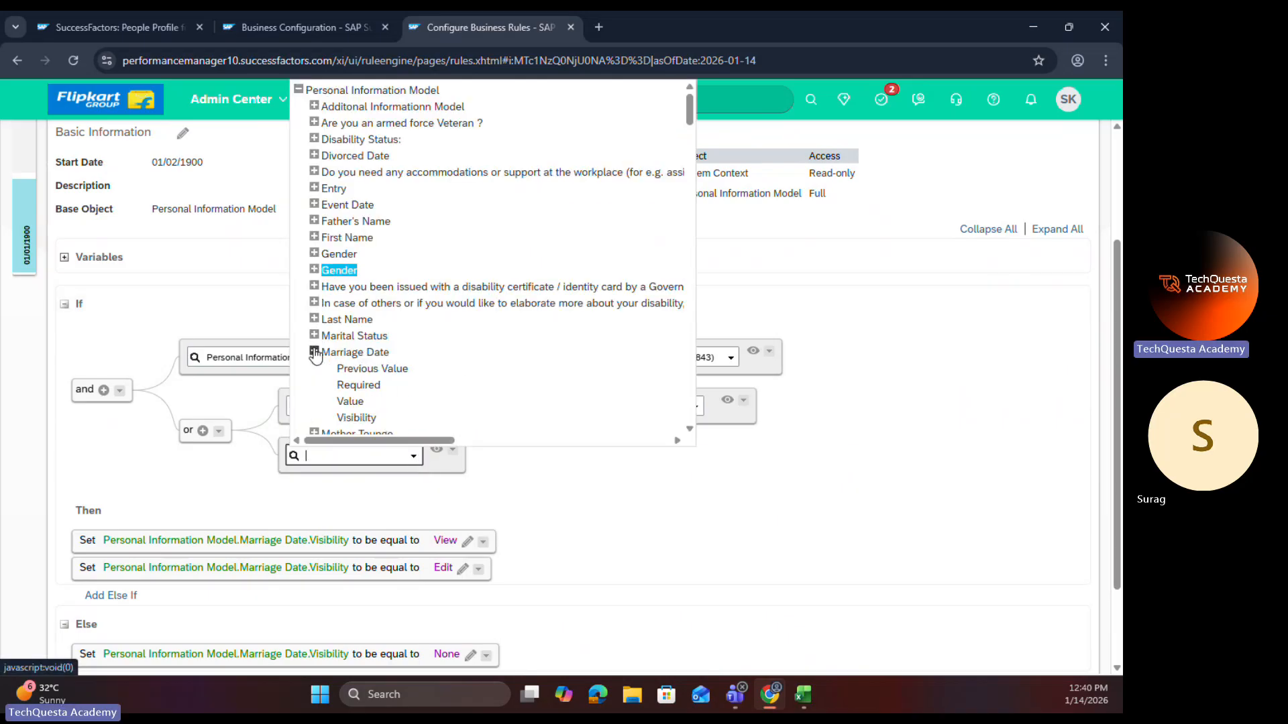
click(350, 401)
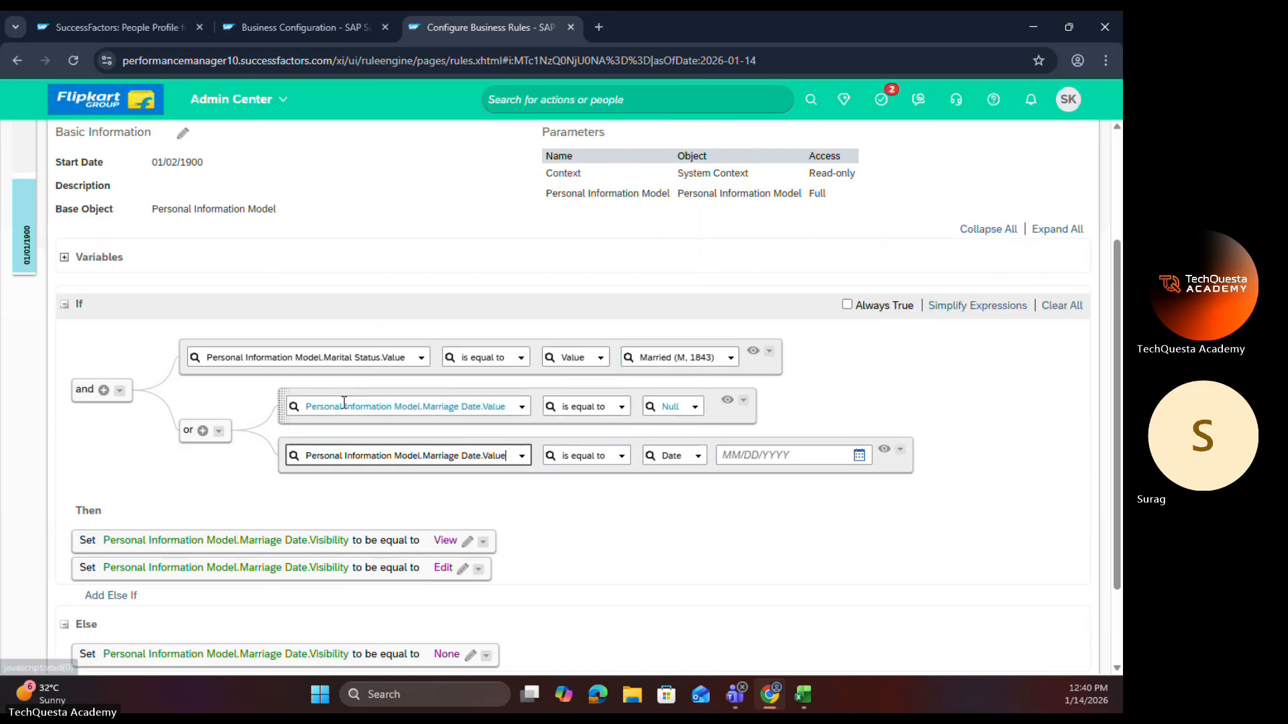
click(622, 458)
click(582, 551)
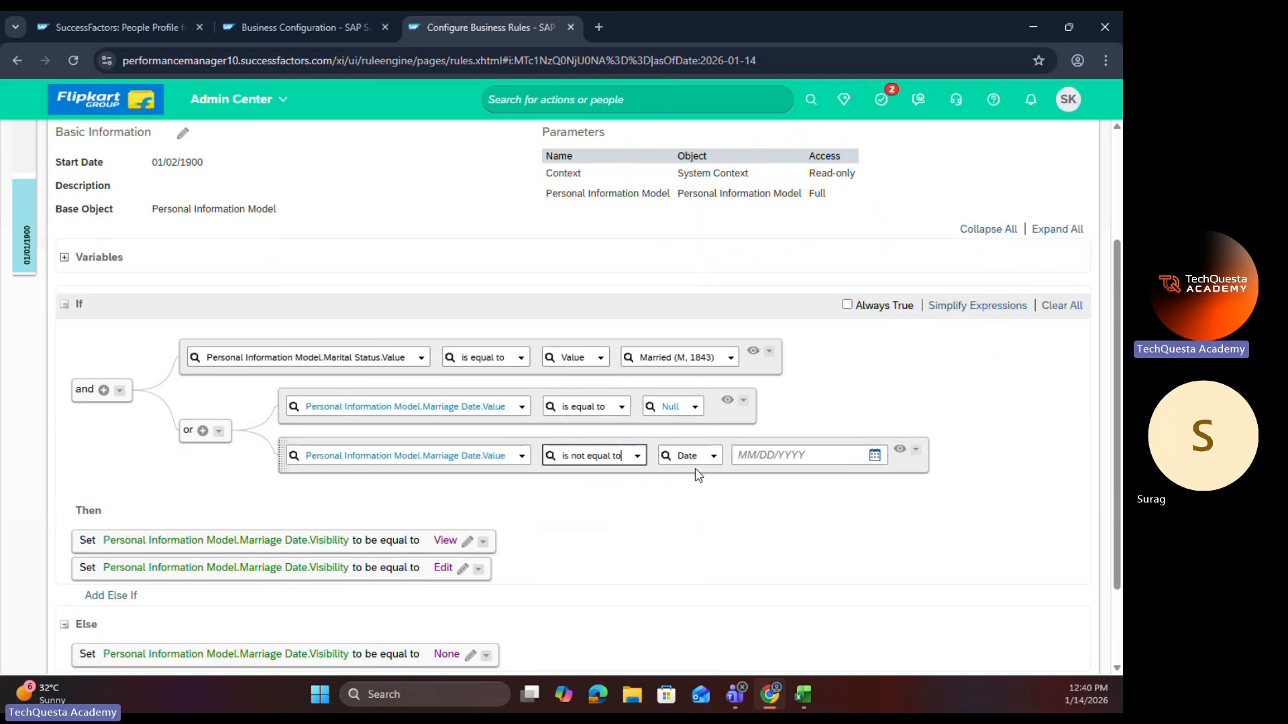
click(701, 457)
scroll(697, 423, down, 10)
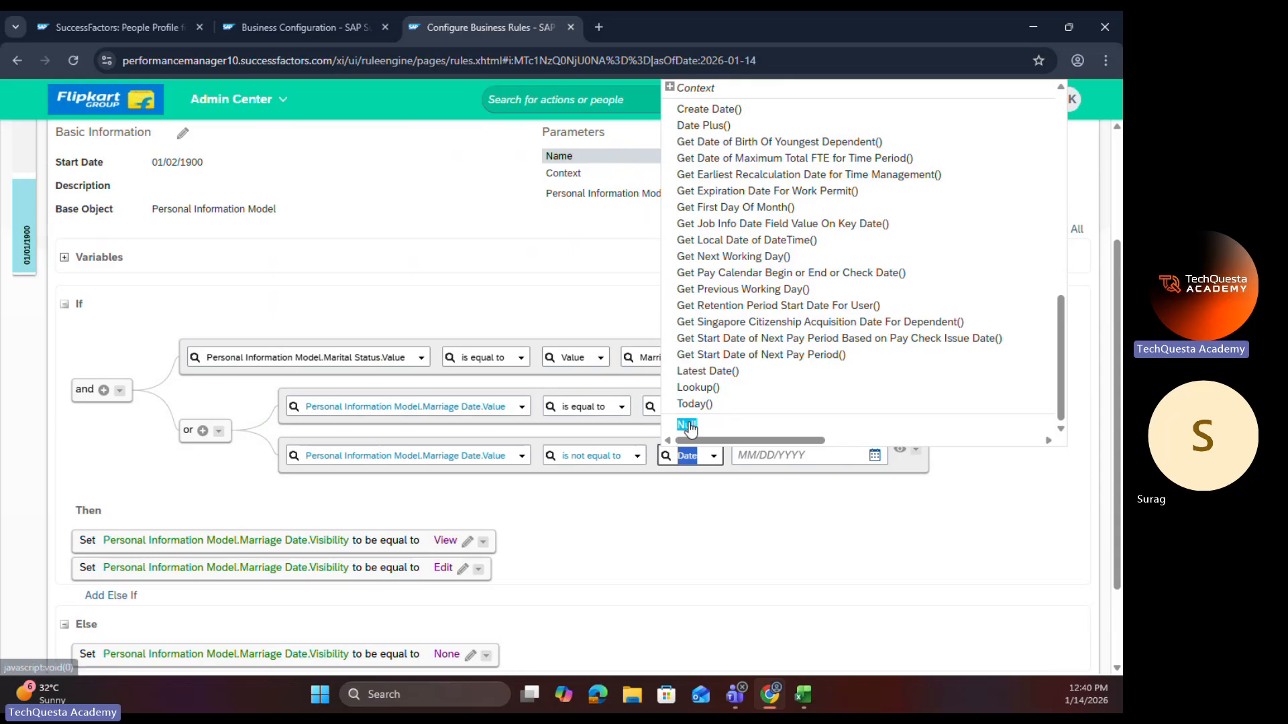
click(687, 425)
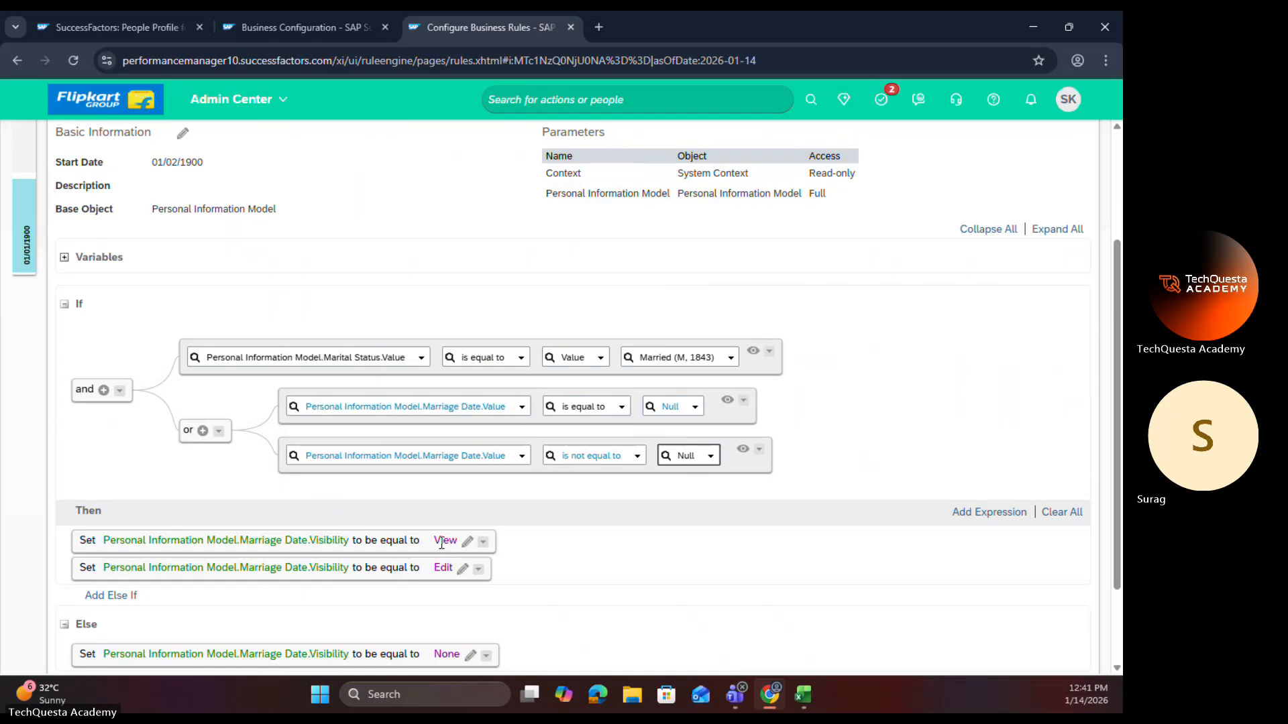
Step: Delete the Then statement that sets Marriage Date.Visibility to Edit, and review the remaining rule logic
click(478, 569)
click(508, 554)
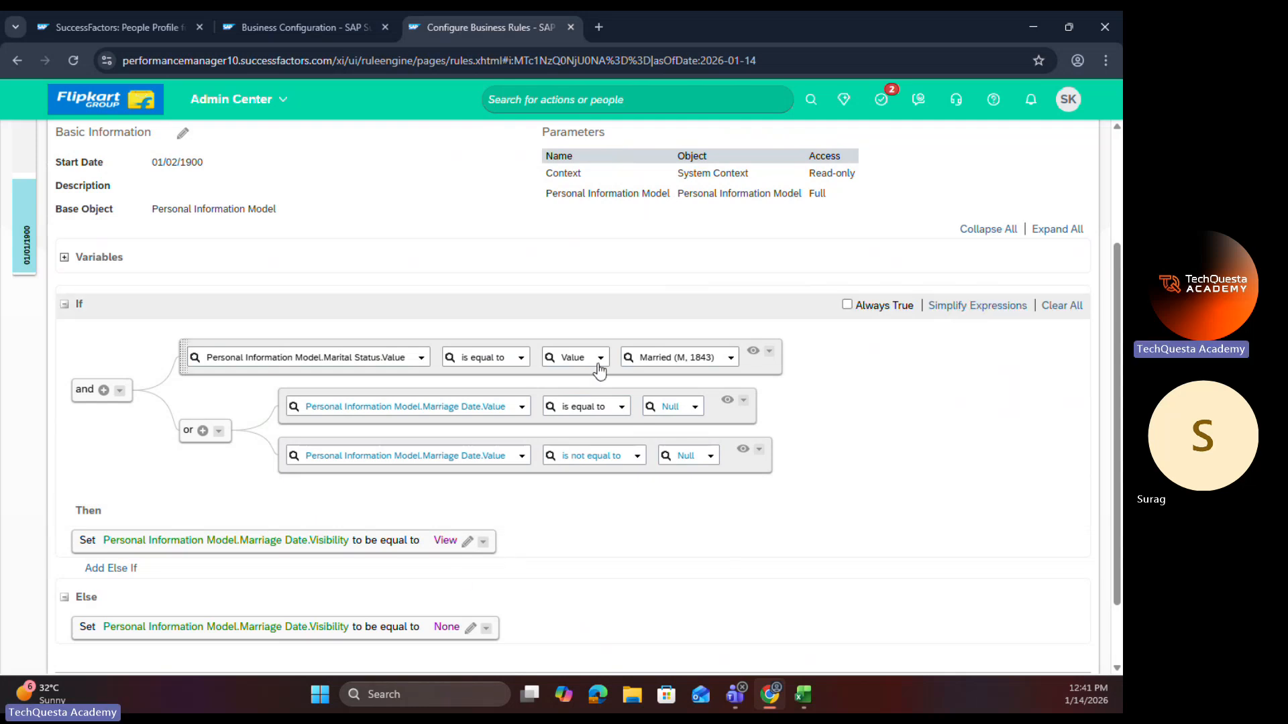
scroll(476, 607, down, 1)
scroll(459, 593, down, 2)
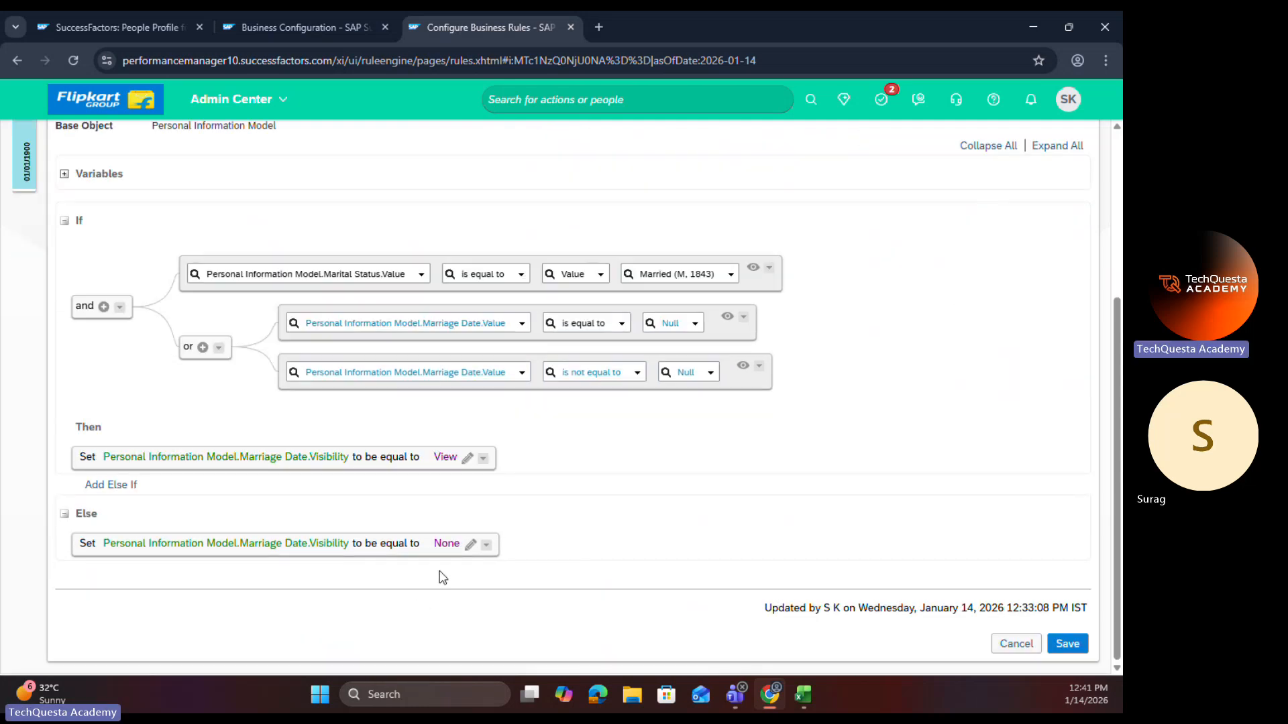
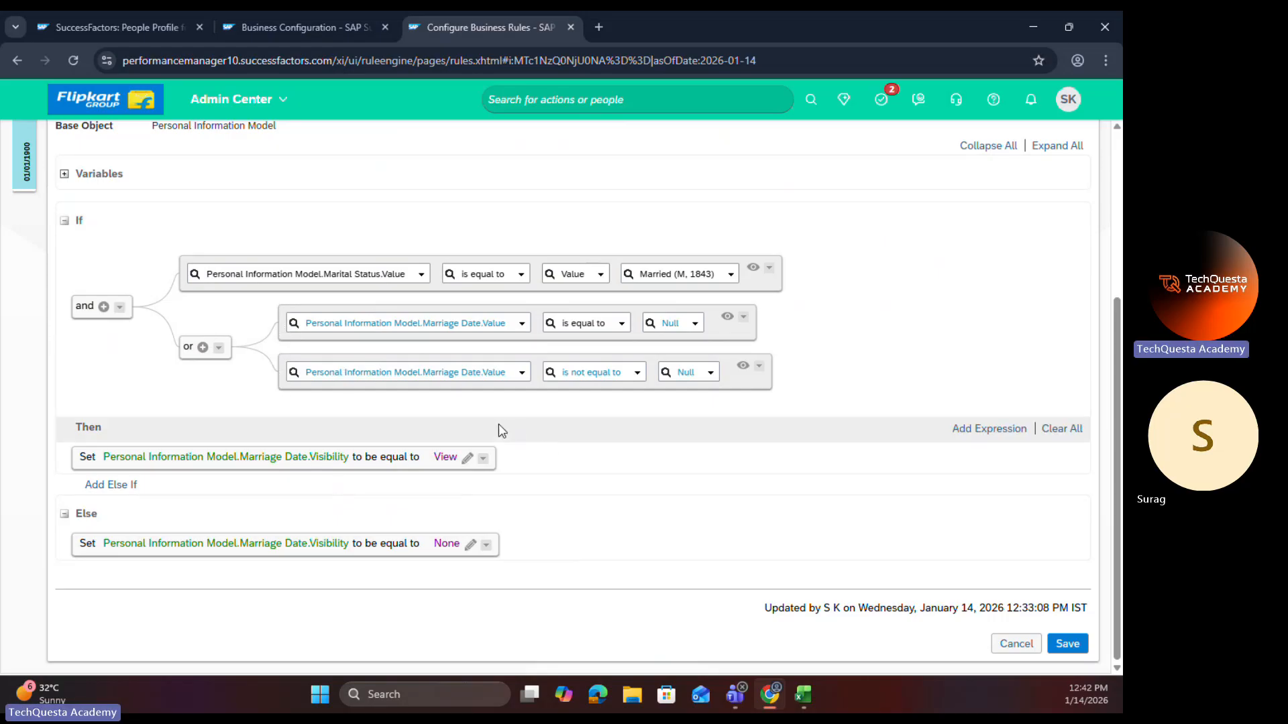
Step: Add a second Then expression by pasting the copied Marriage Date.Visibility statement, and delete the leftover empty expression
scroll(498, 429, up, 4)
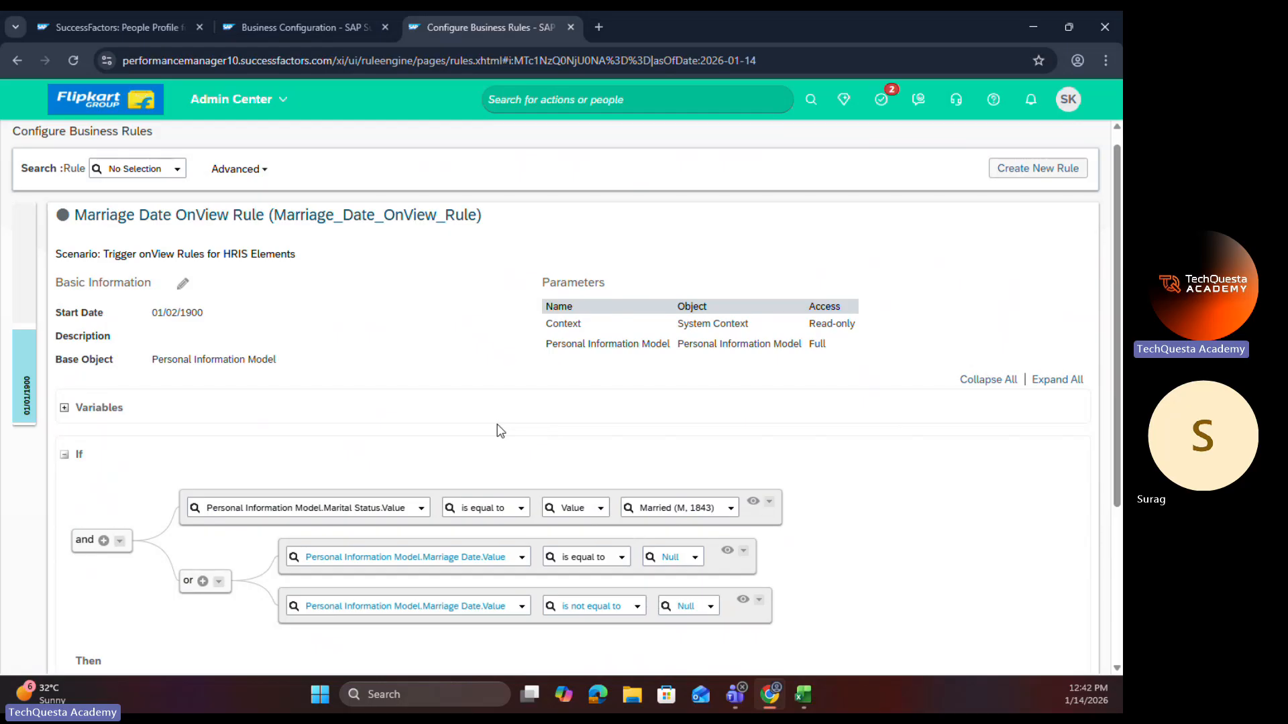
scroll(661, 558, down, 4)
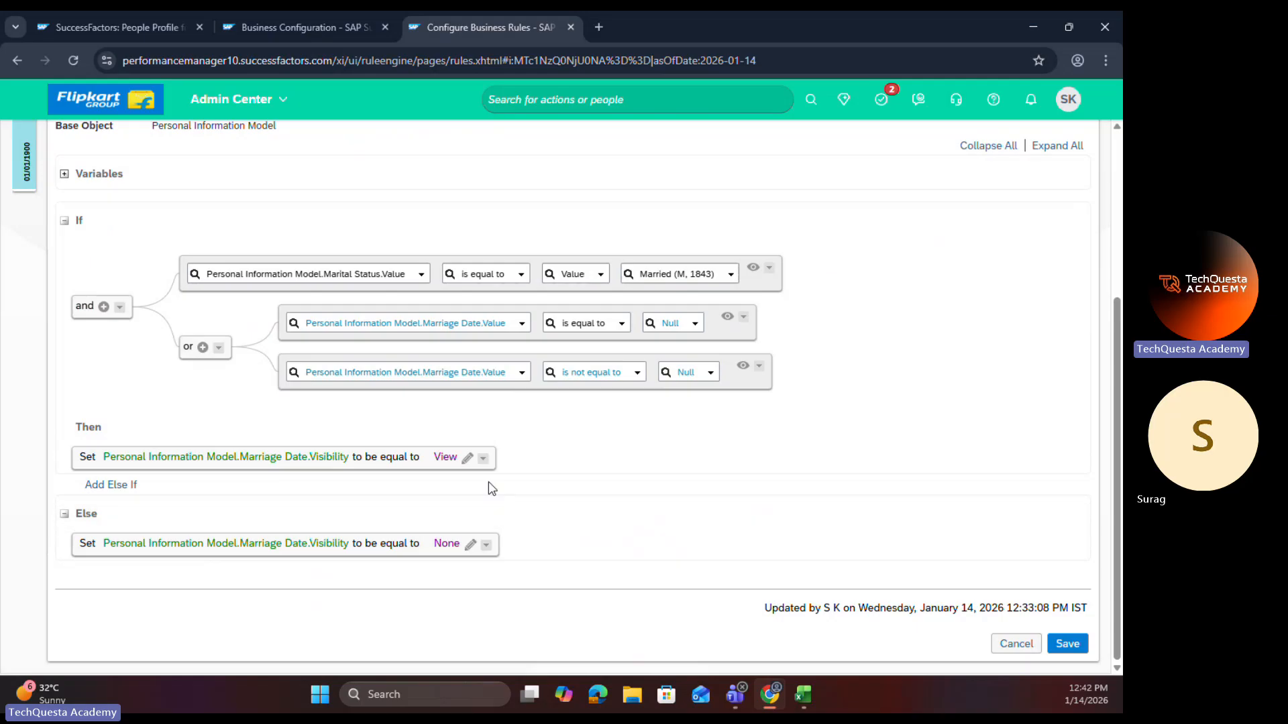
click(956, 433)
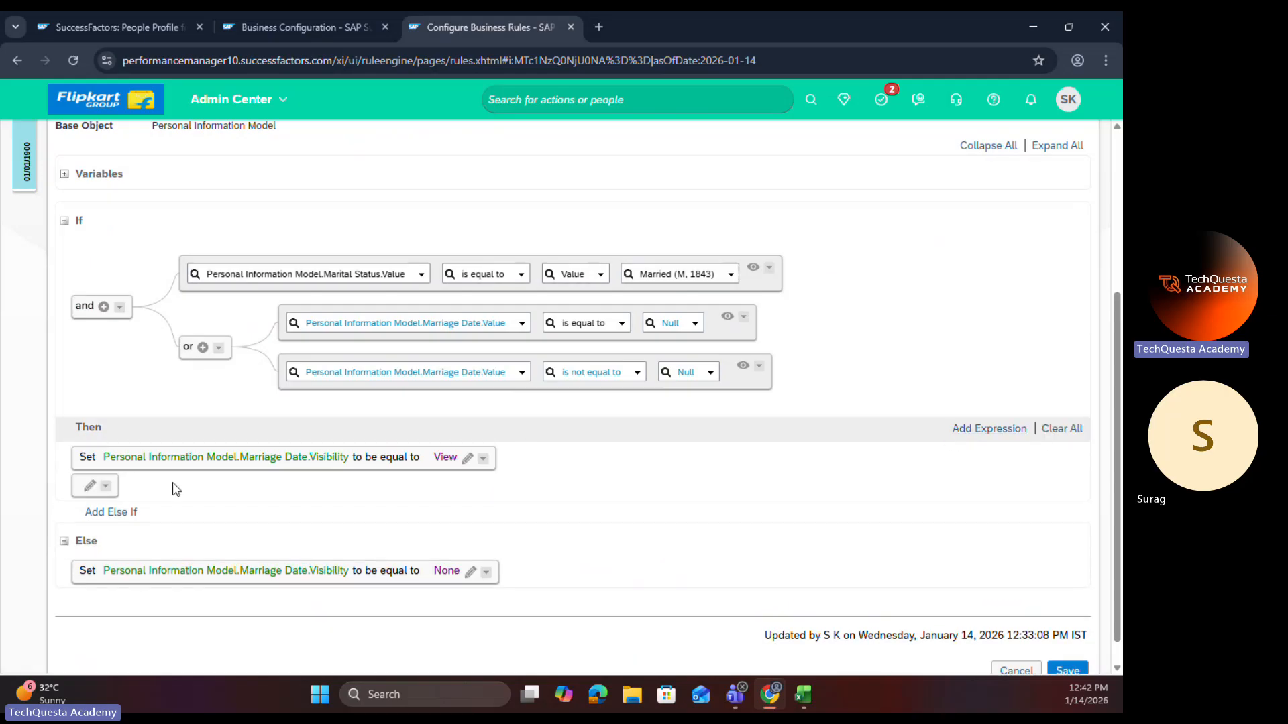
click(483, 458)
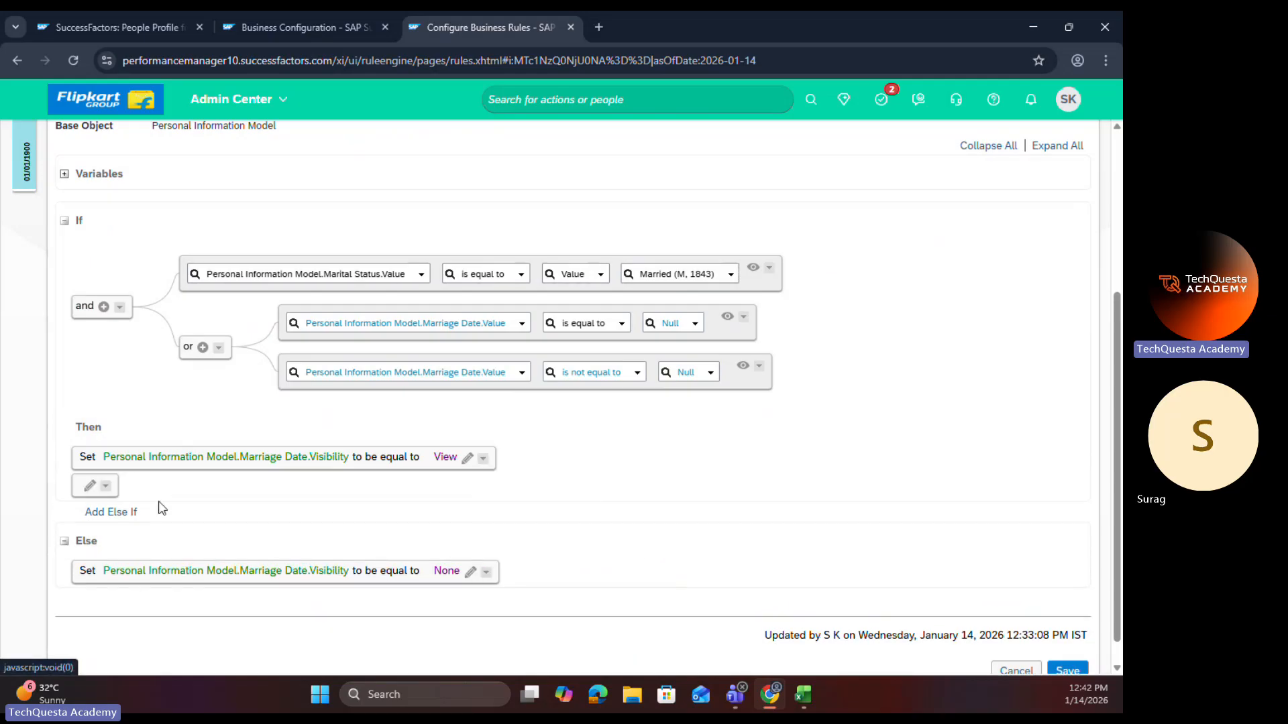
click(106, 487)
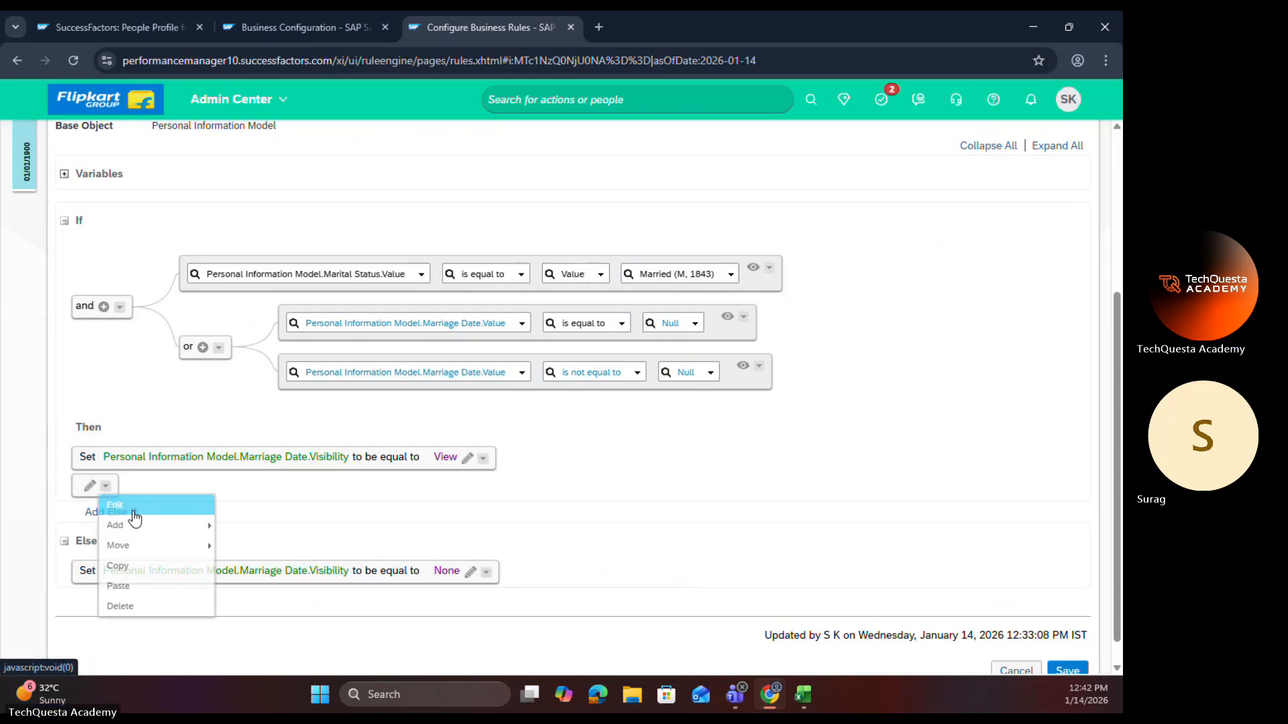
click(132, 588)
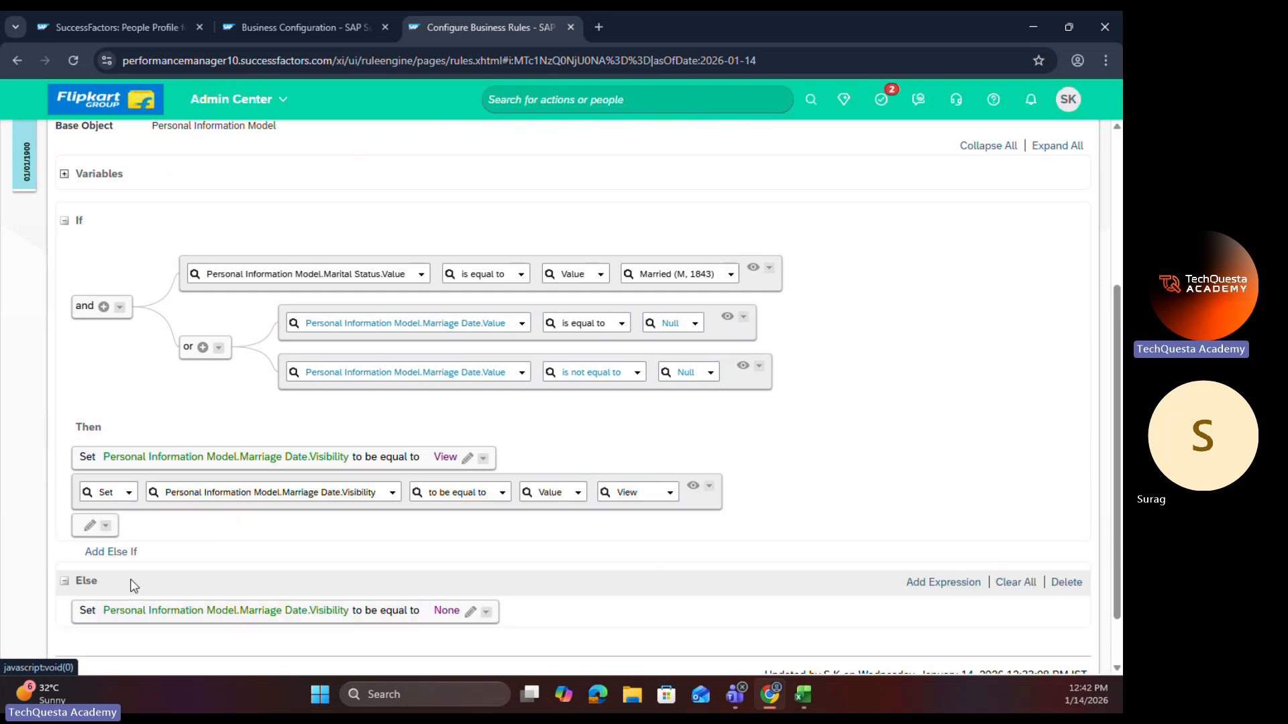
click(106, 526)
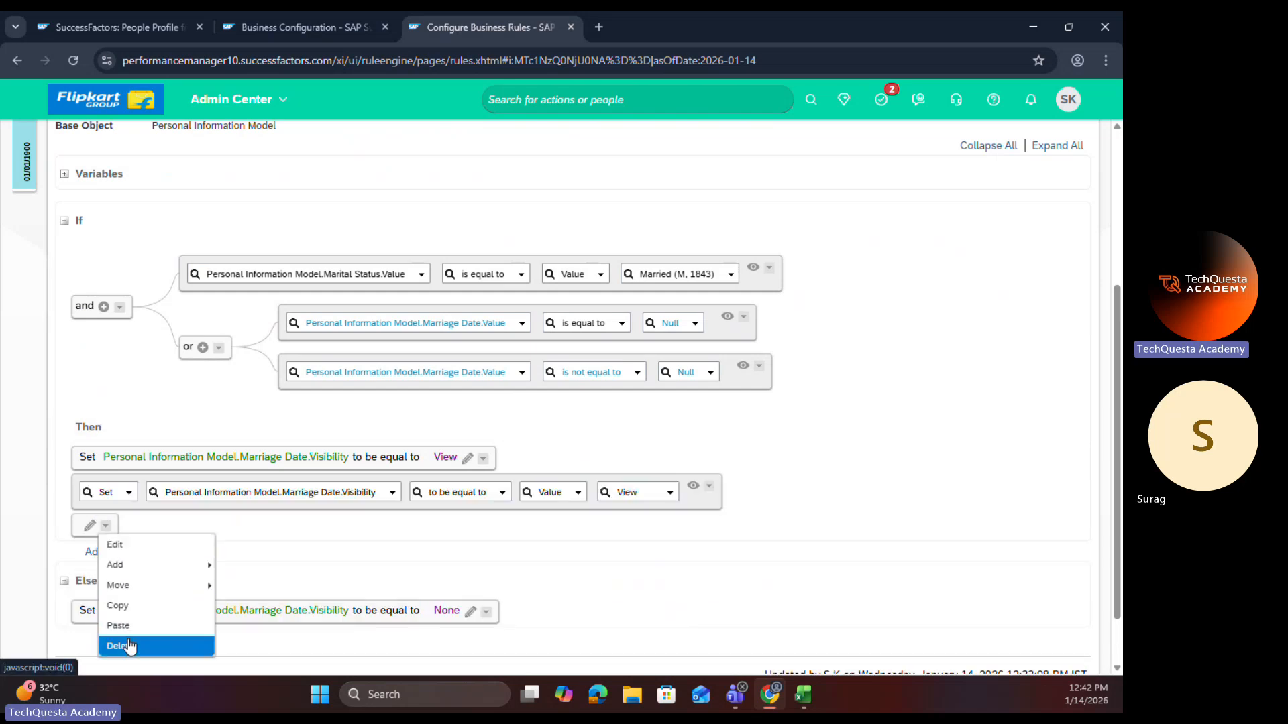
click(124, 645)
Step: Set the pasted Then statement's Marriage Date.Visibility value to Edit and save the rule
click(671, 495)
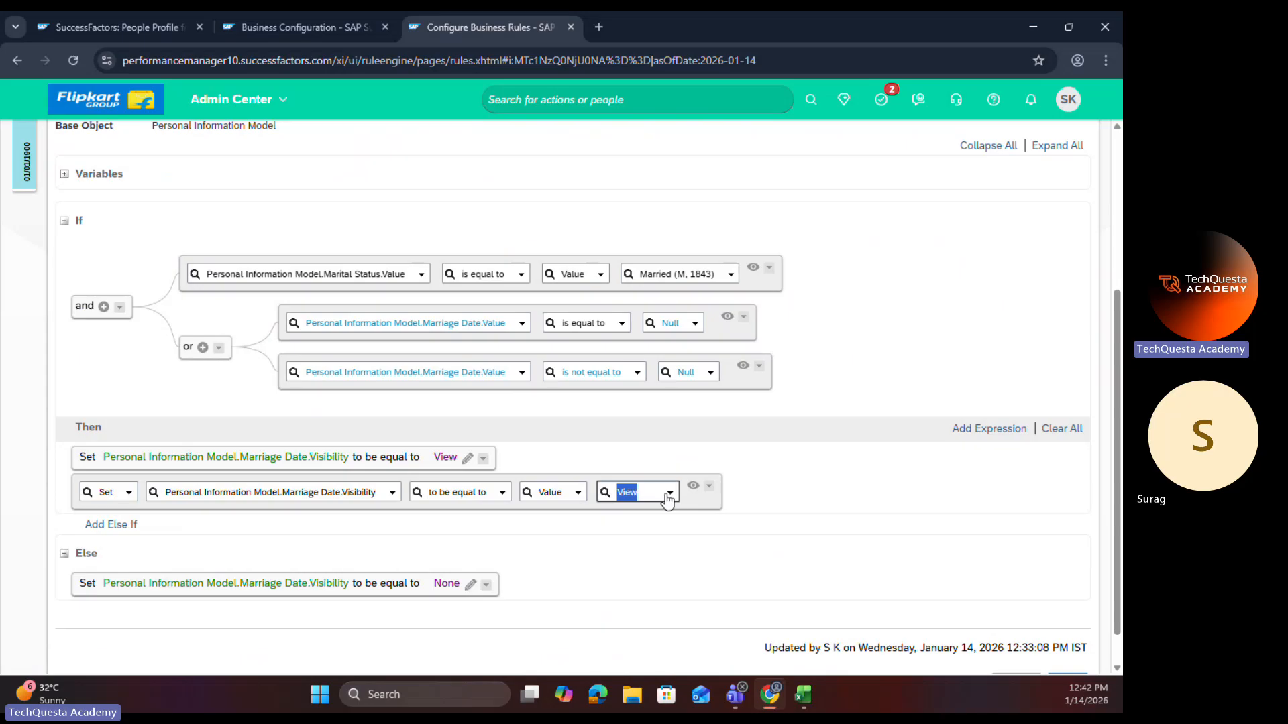
click(635, 530)
click(678, 504)
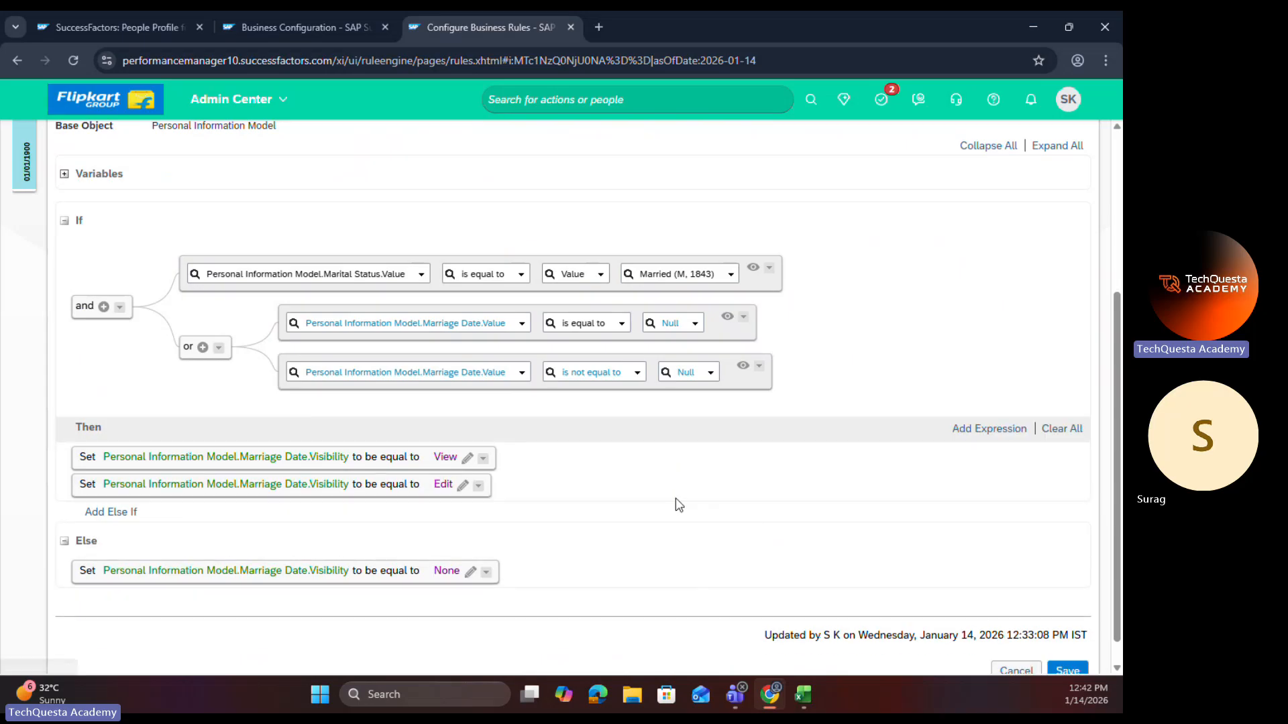
click(1059, 667)
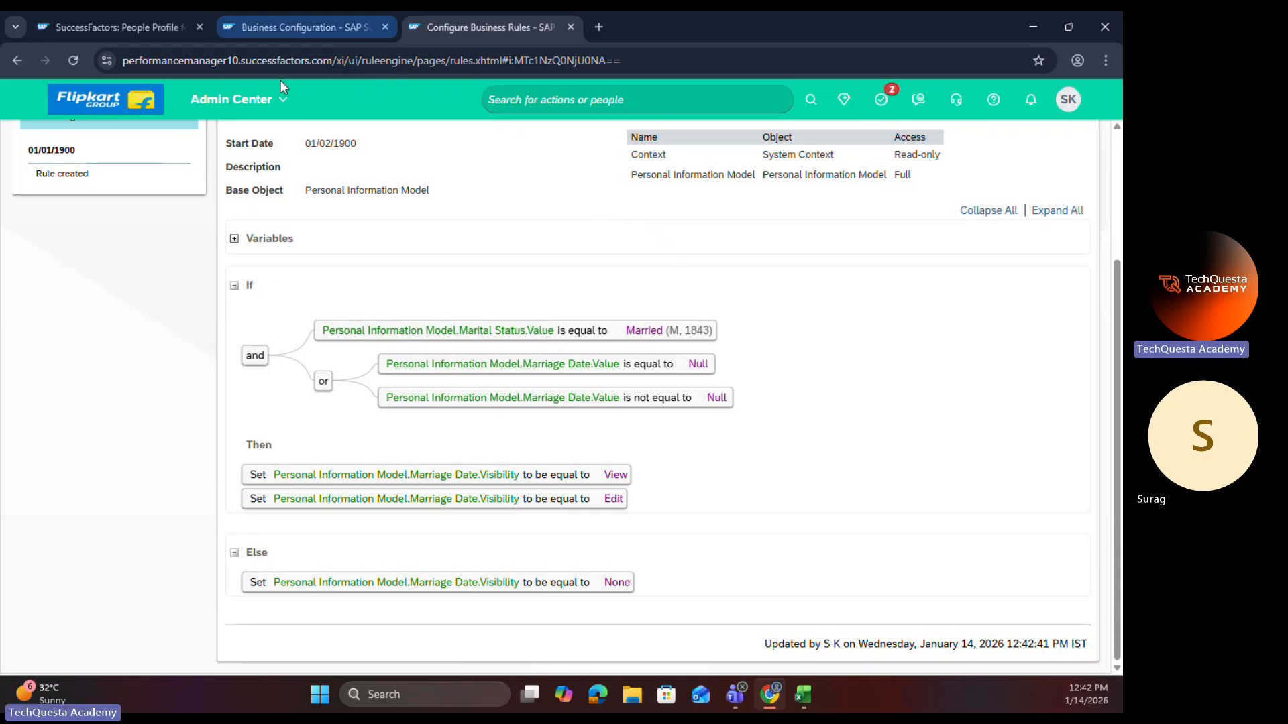
Step: Copy the rule code Marriage_Date_OnView_Rule and open the personalInfo element in Business Configuration for correction
scroll(235, 191, up, 3)
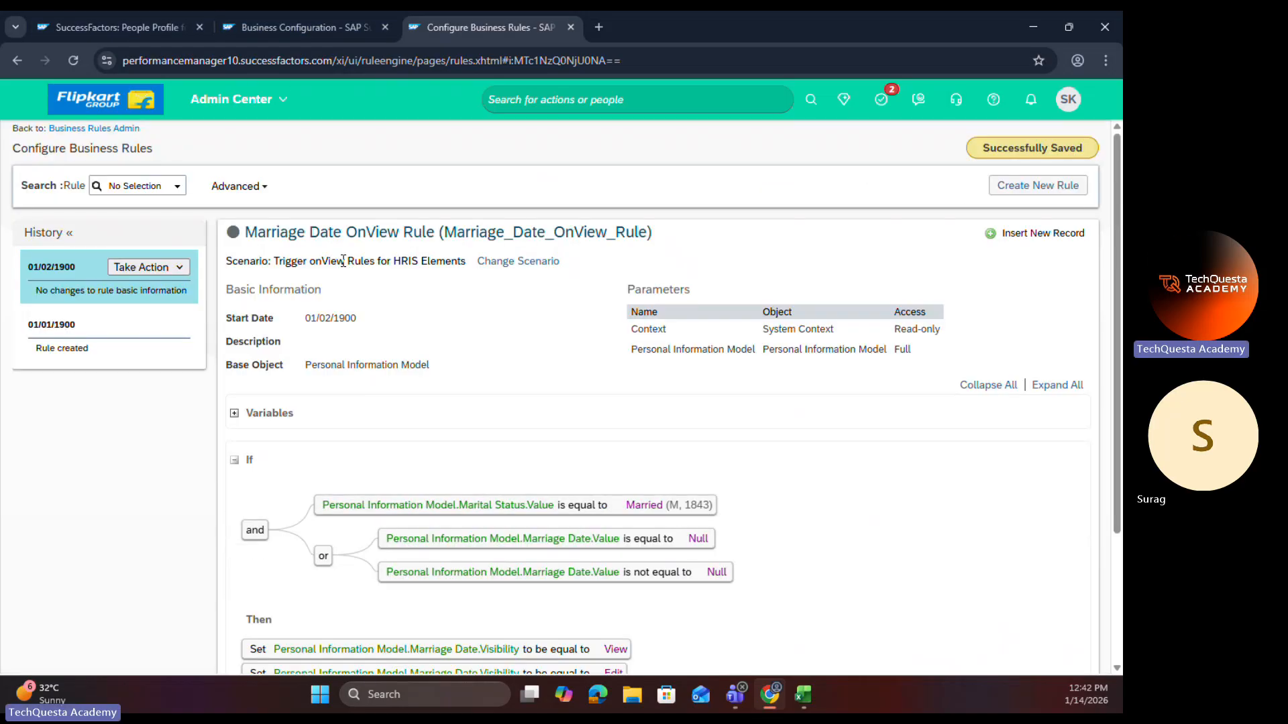
double_click(539, 233)
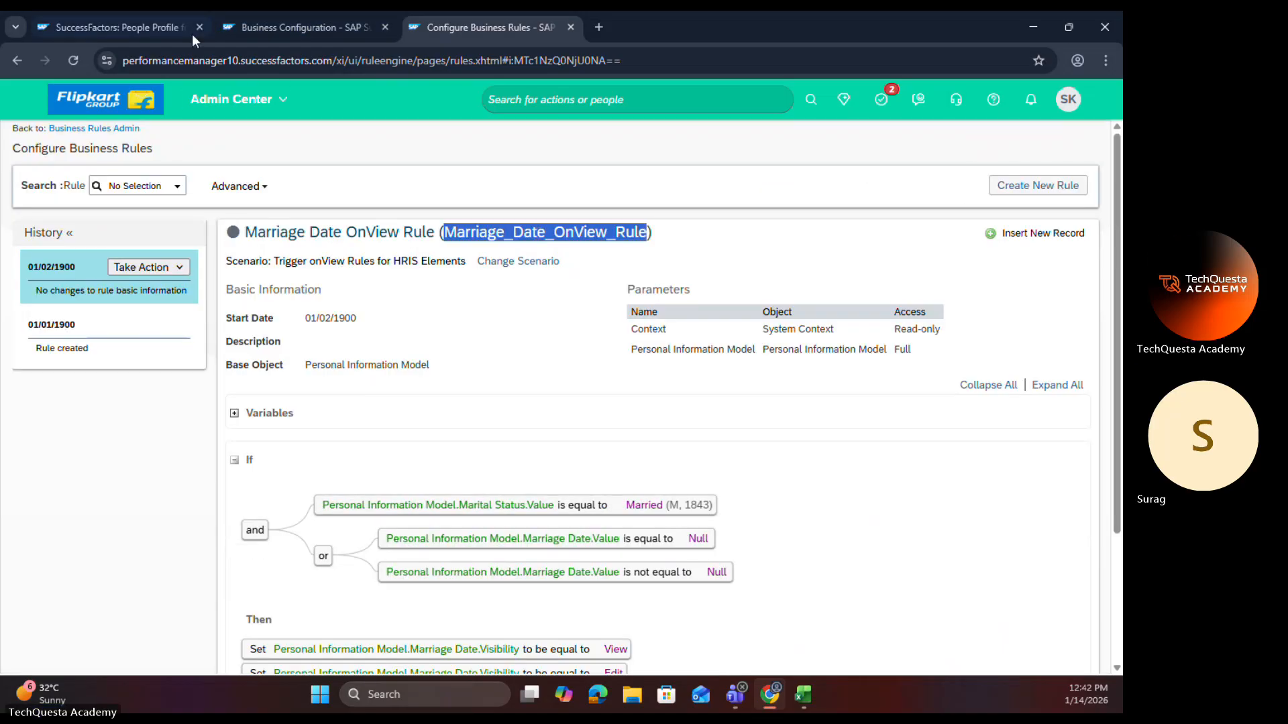
click(275, 27)
click(1010, 187)
click(1006, 210)
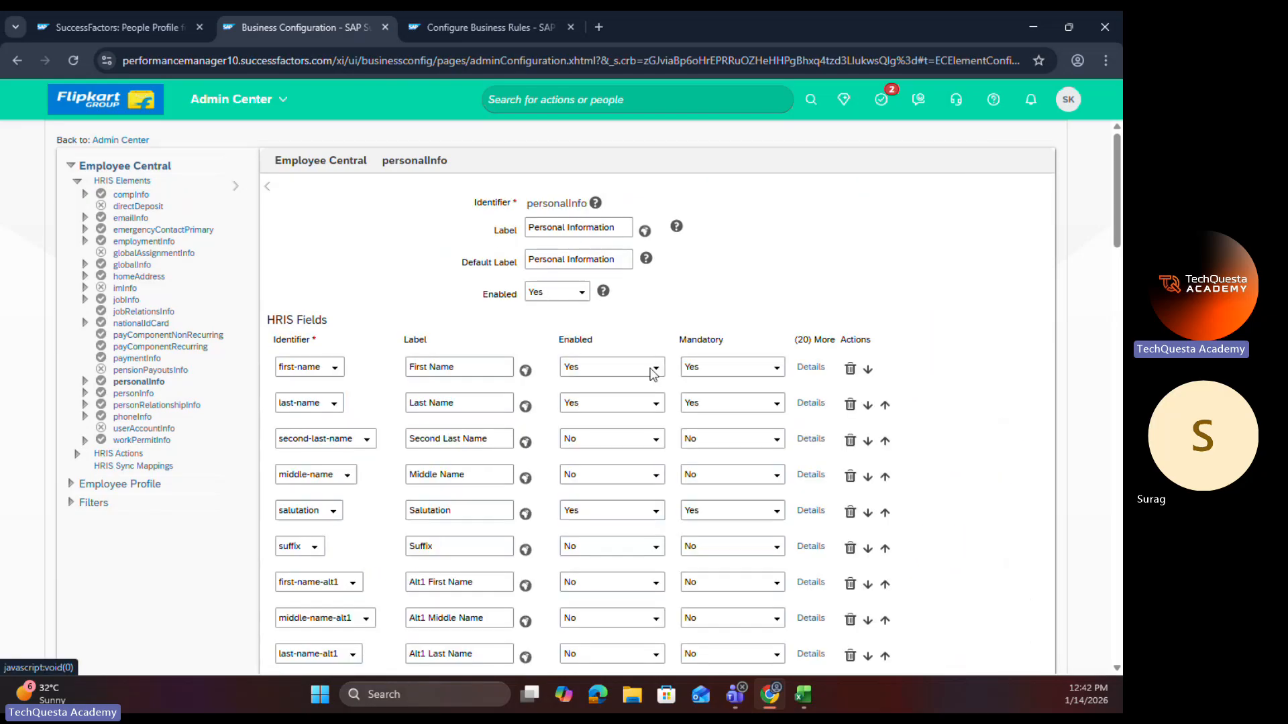
Step: Add a trigger rule to personalInfo with base object Personal Information Model and event type onView
scroll(494, 517, down, 20)
scroll(475, 596, down, 3)
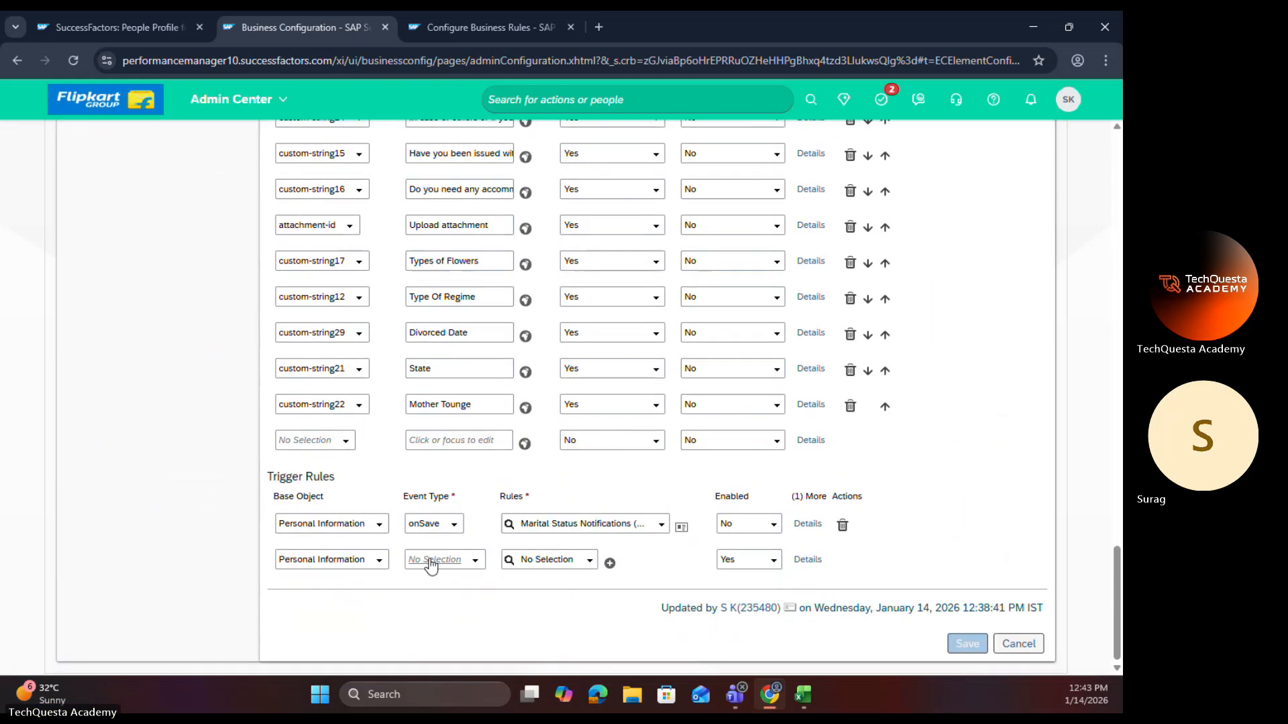
click(378, 560)
click(369, 595)
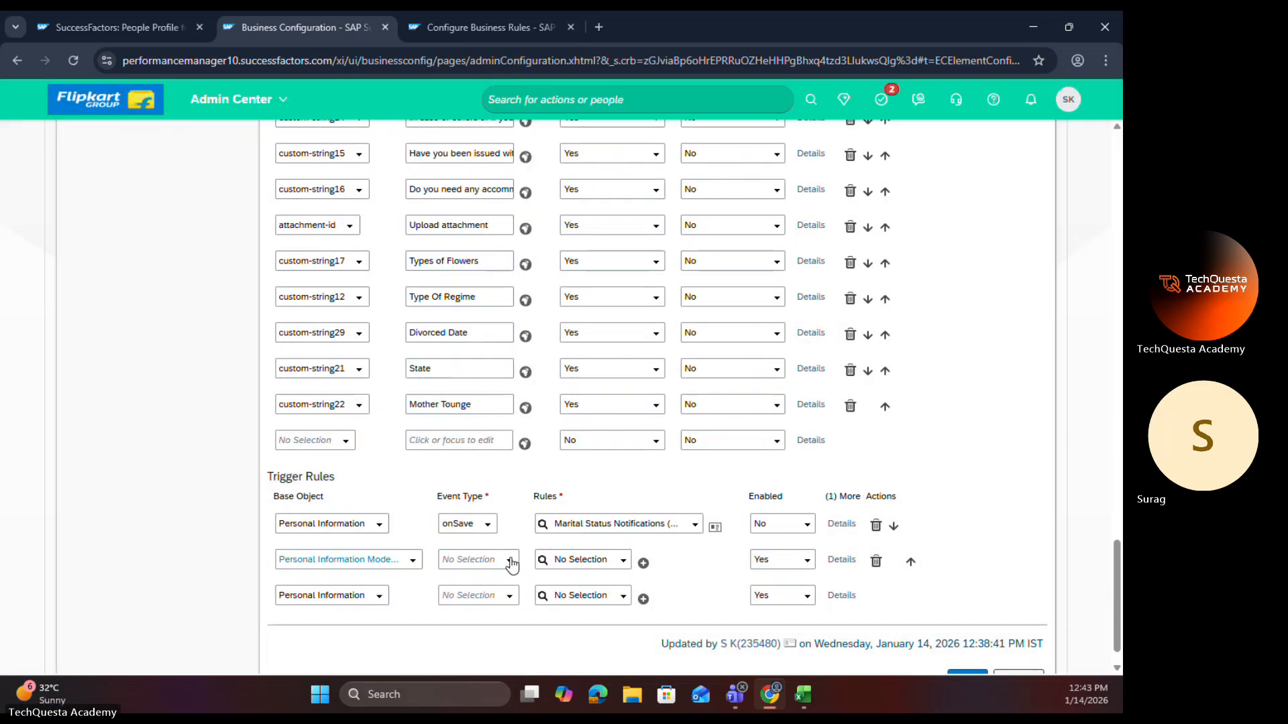
click(513, 562)
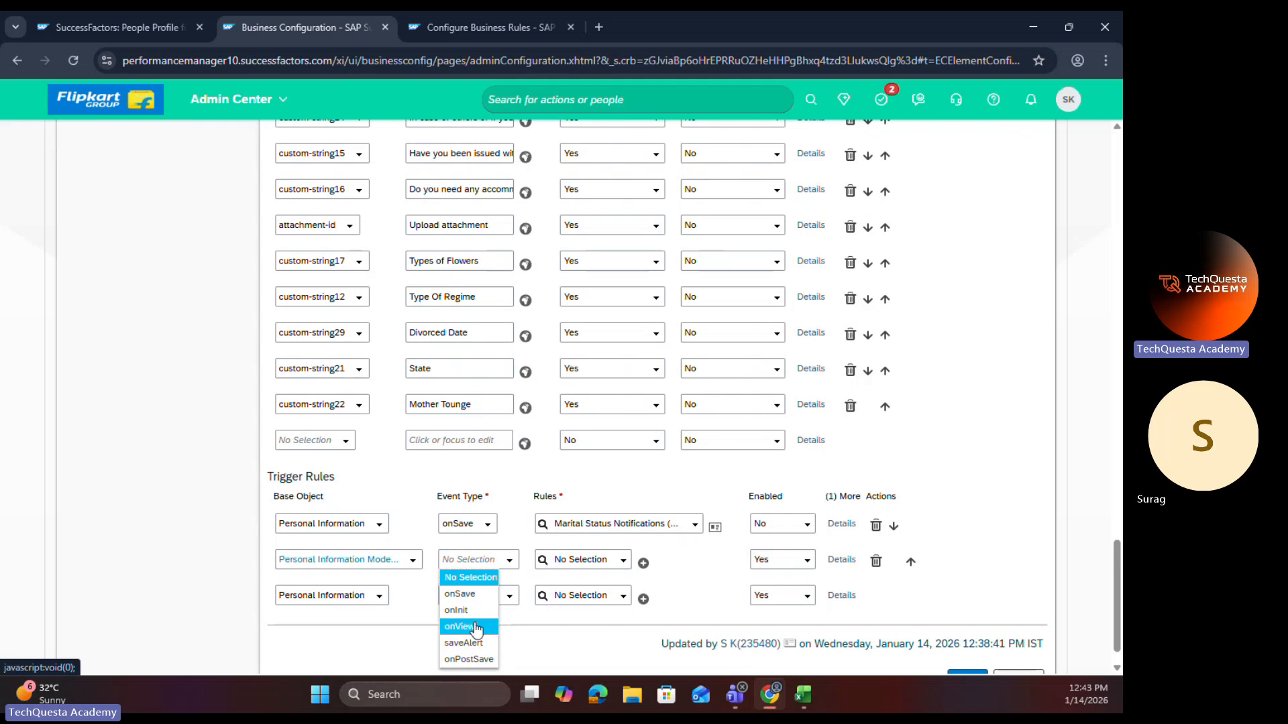
click(463, 616)
Step: Assign Marriage_Date_OnView_Rule to the new onView trigger and save the personalInfo configuration
click(592, 560)
text(OnView_Rule)
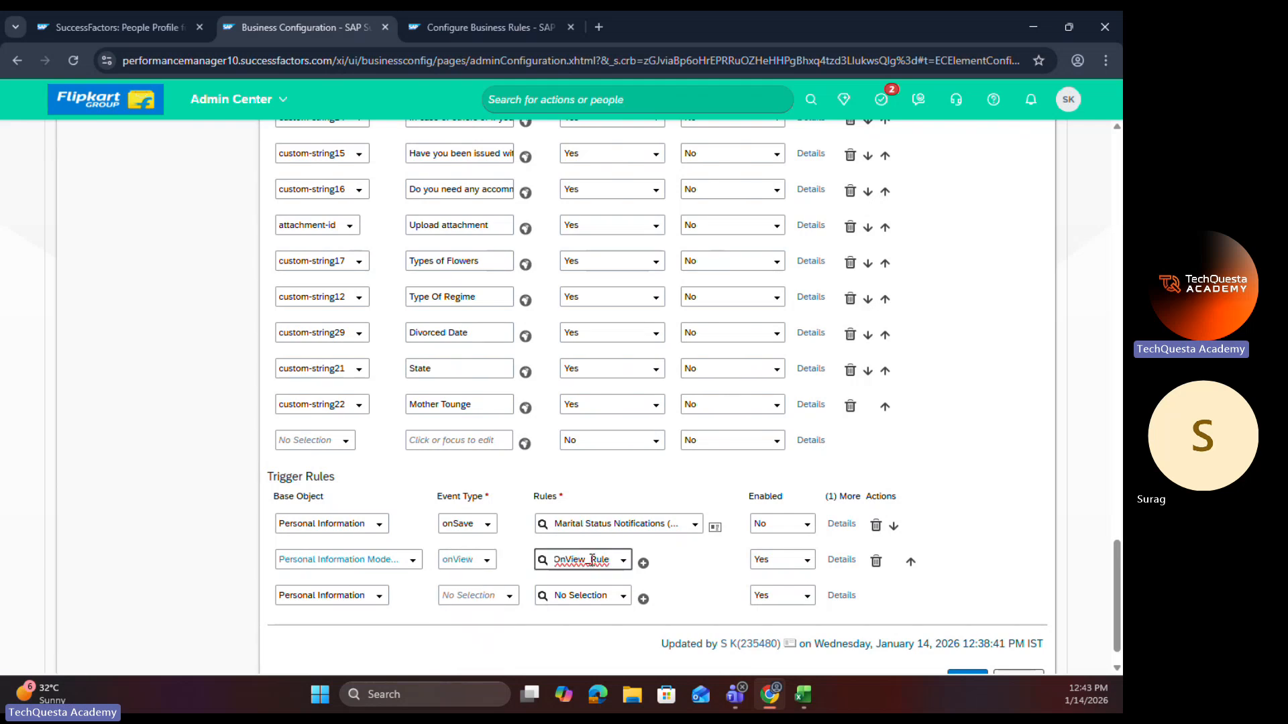
click(597, 585)
scroll(928, 606, down, 1)
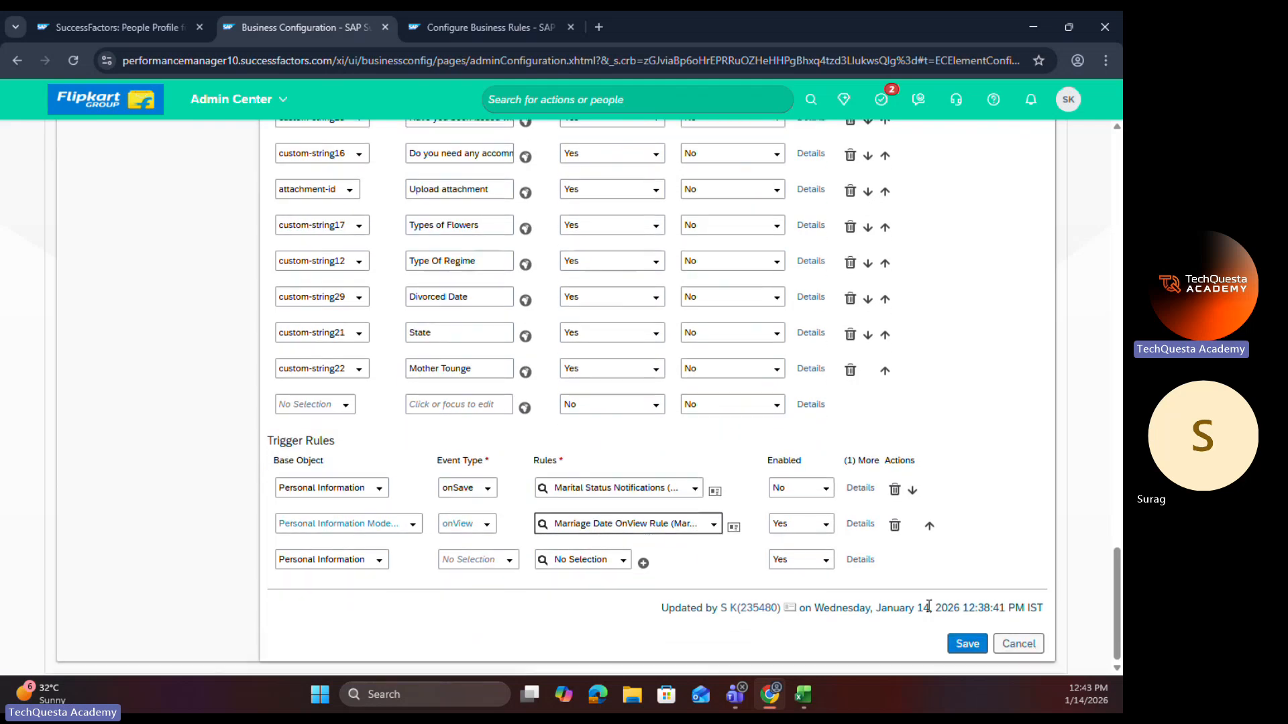
click(959, 644)
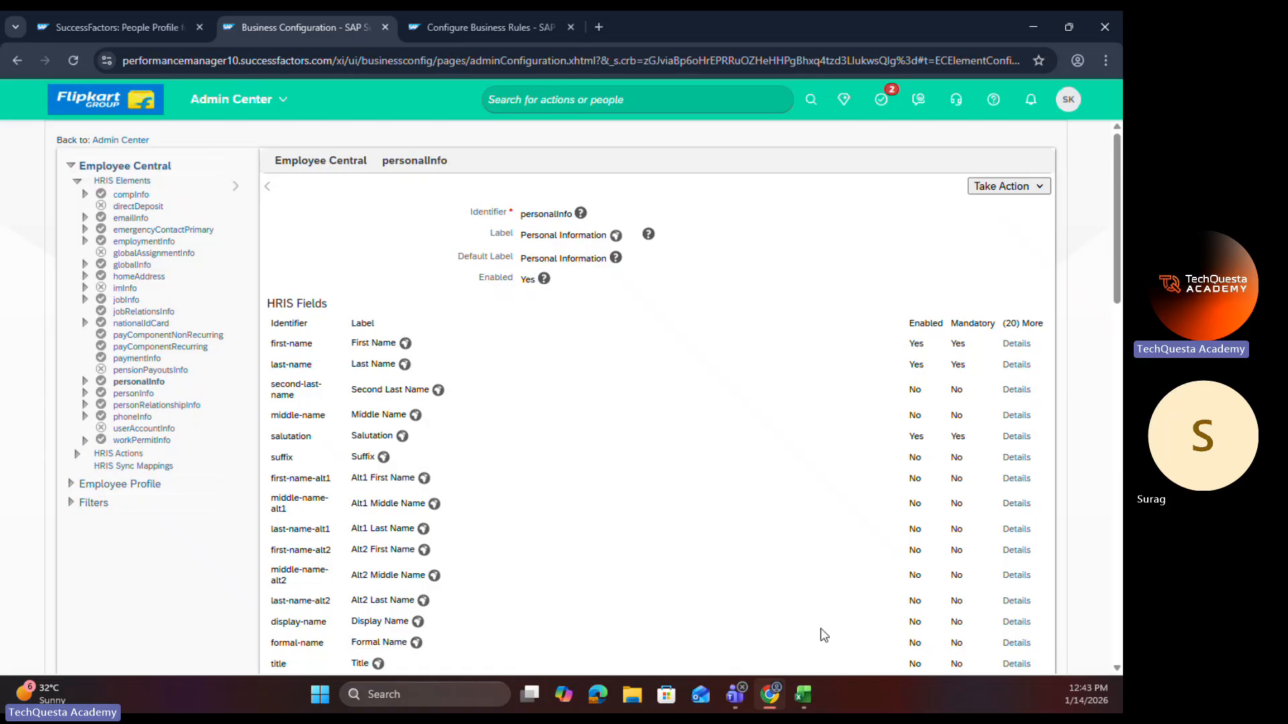
Step: Reload the employee's profile and open Personal Information for editing with effective date Jan 14, 2026
click(134, 26)
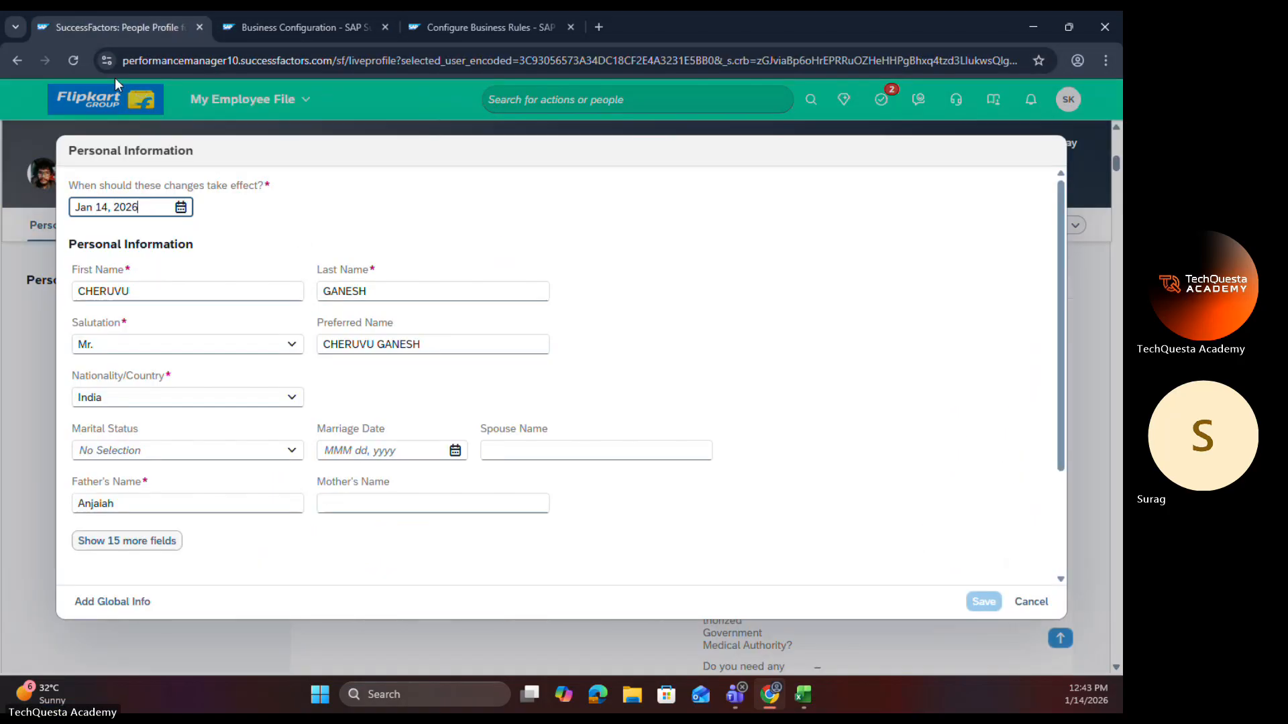
click(76, 60)
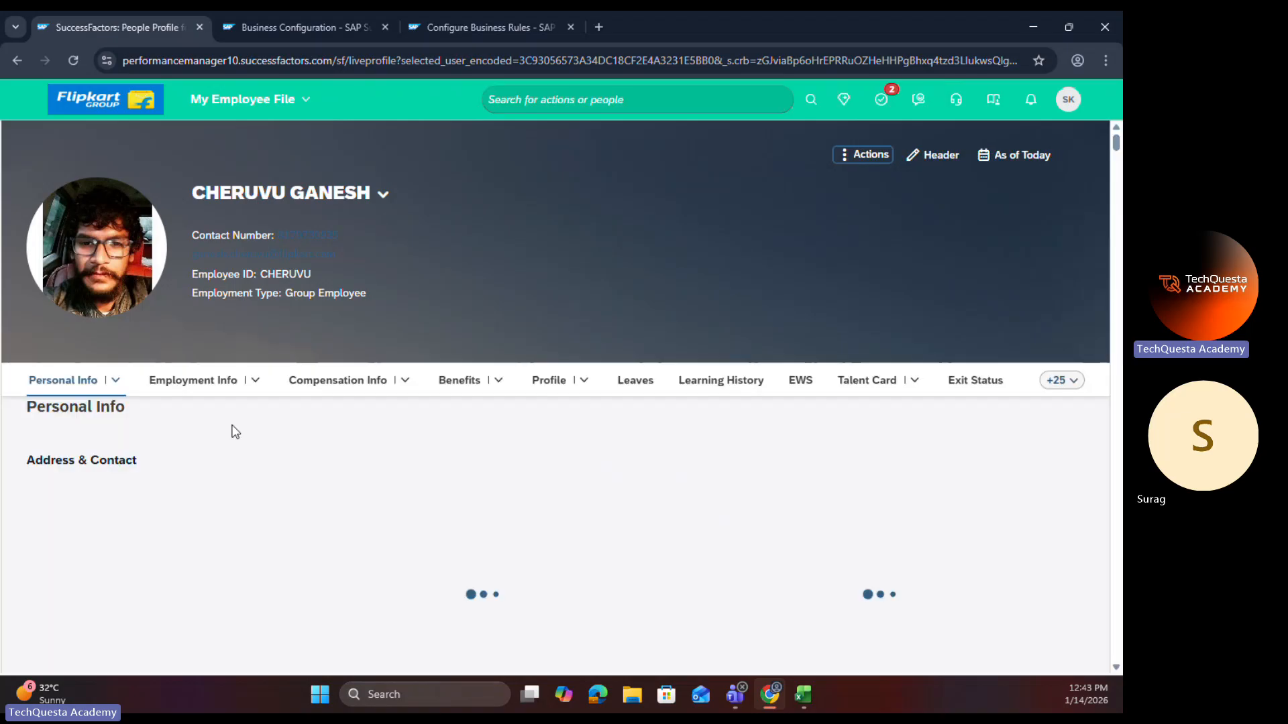
click(67, 421)
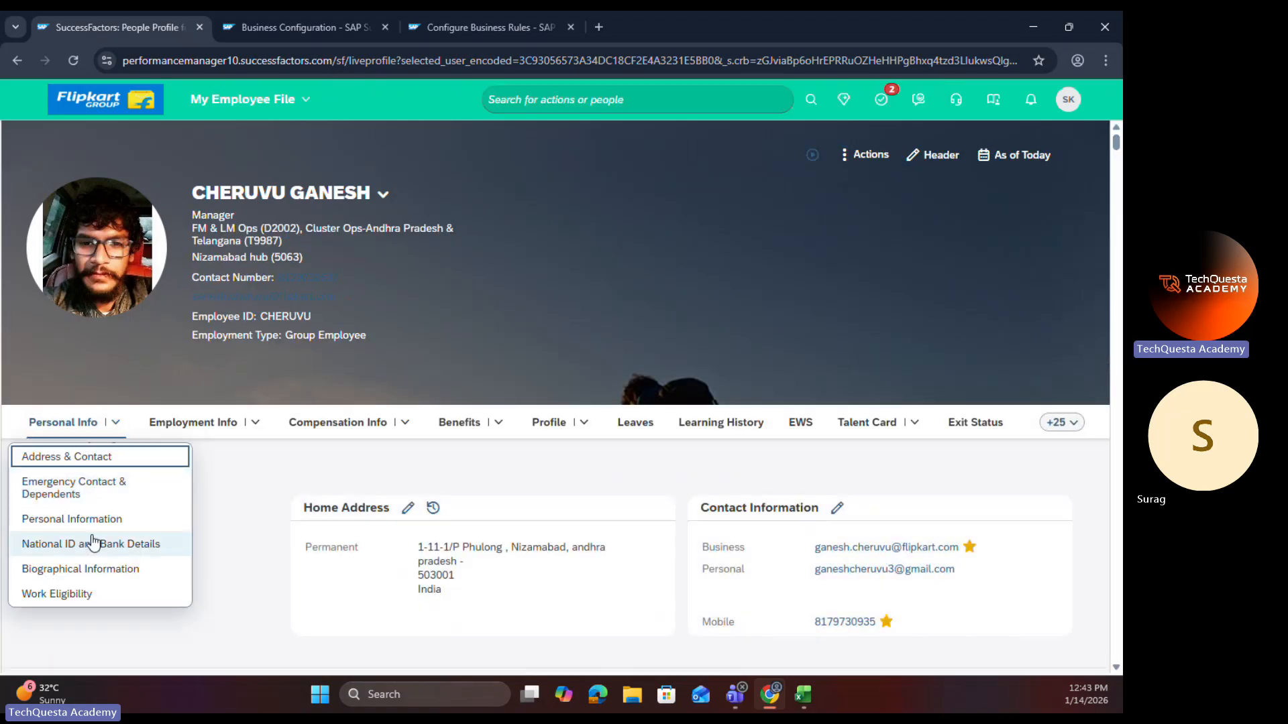
click(107, 519)
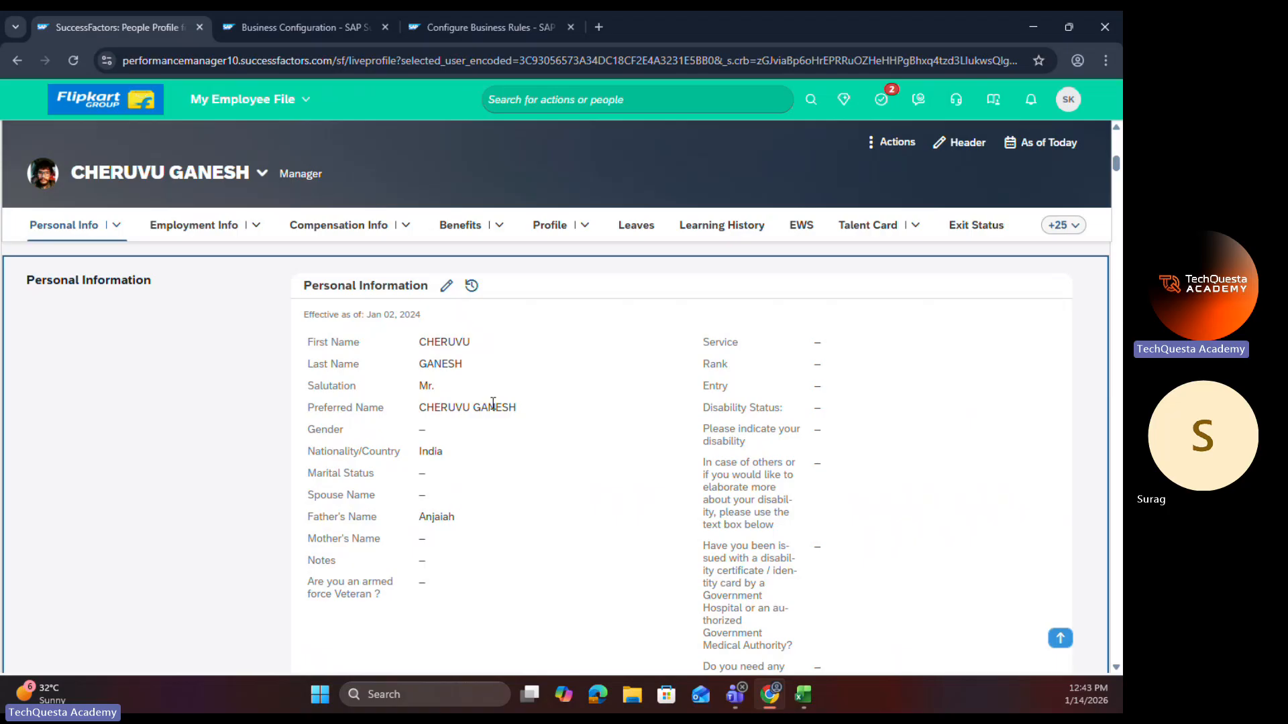
click(447, 286)
click(261, 209)
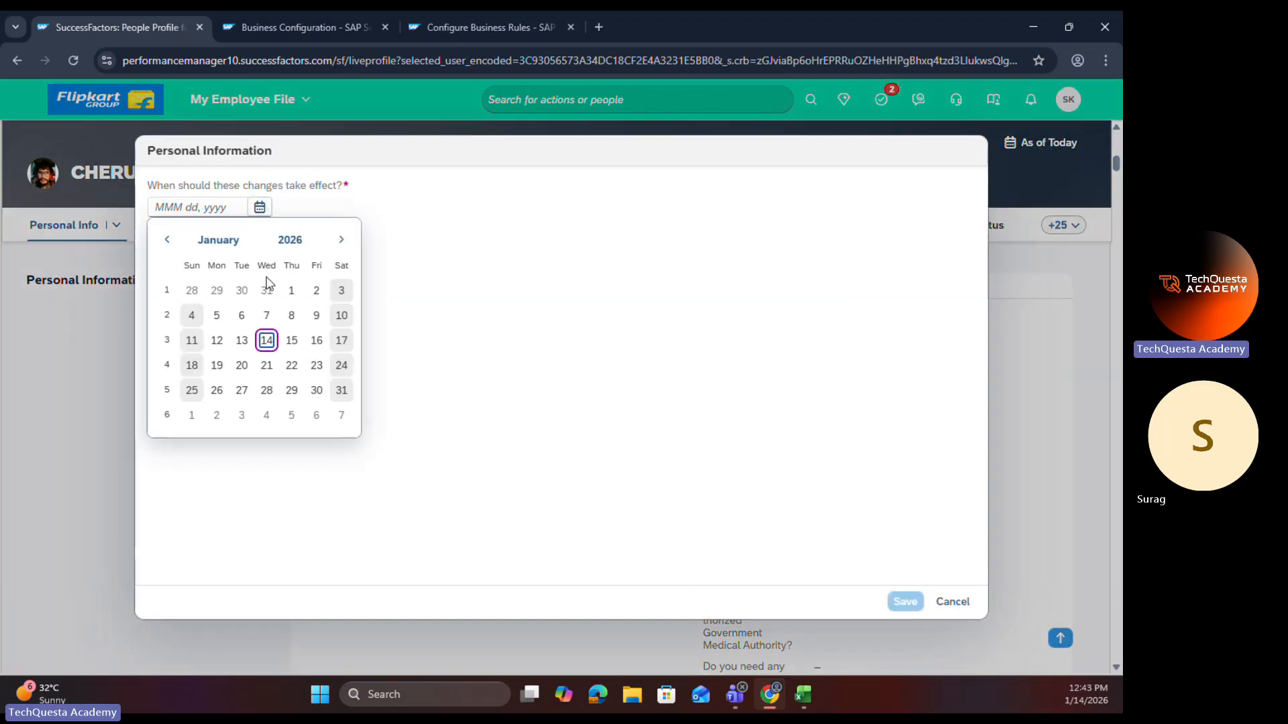
click(267, 340)
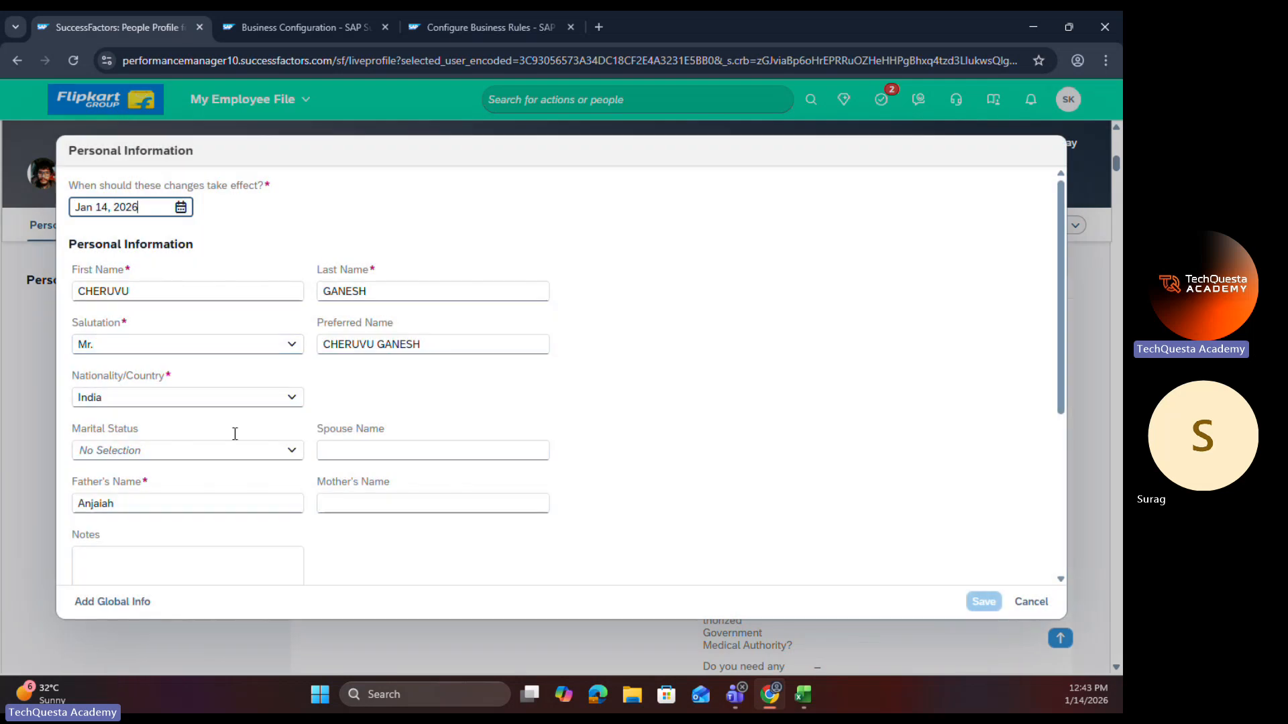
Step: Test the Marriage Date field's visibility by switching Marital Status to Married, Single, Divorced and back to Married
click(287, 450)
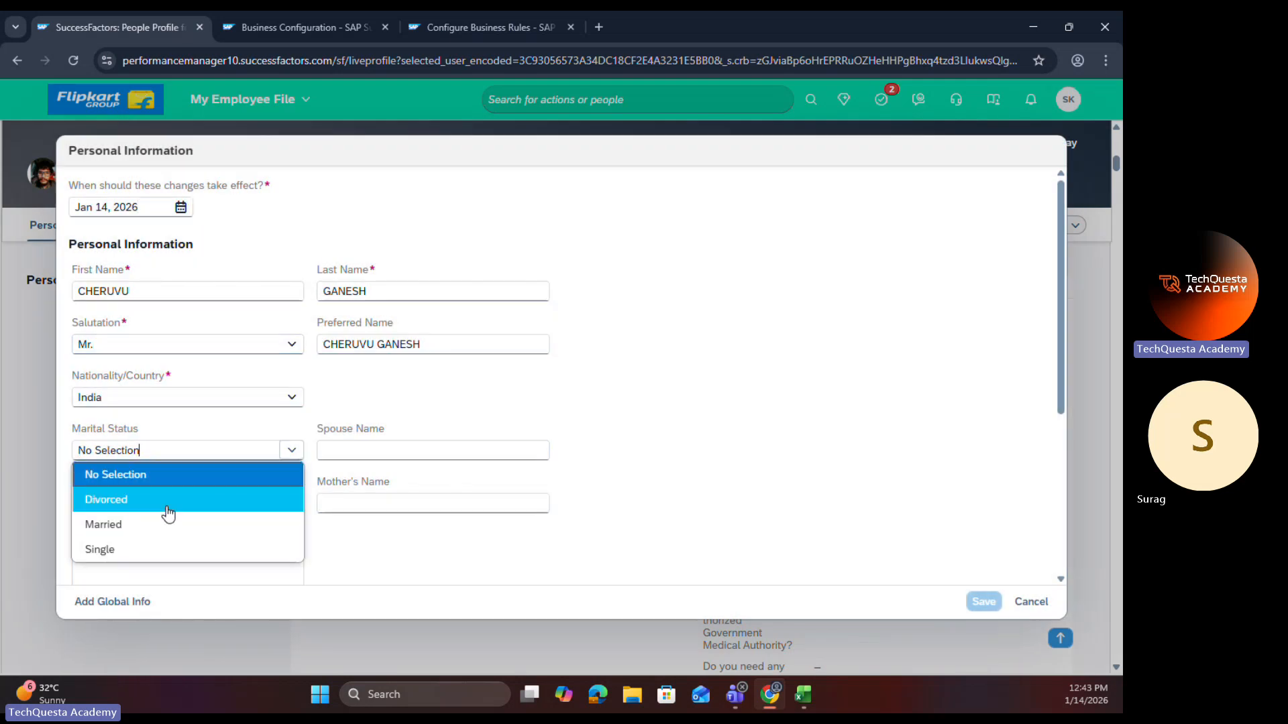
click(149, 525)
scroll(148, 529, down, 1)
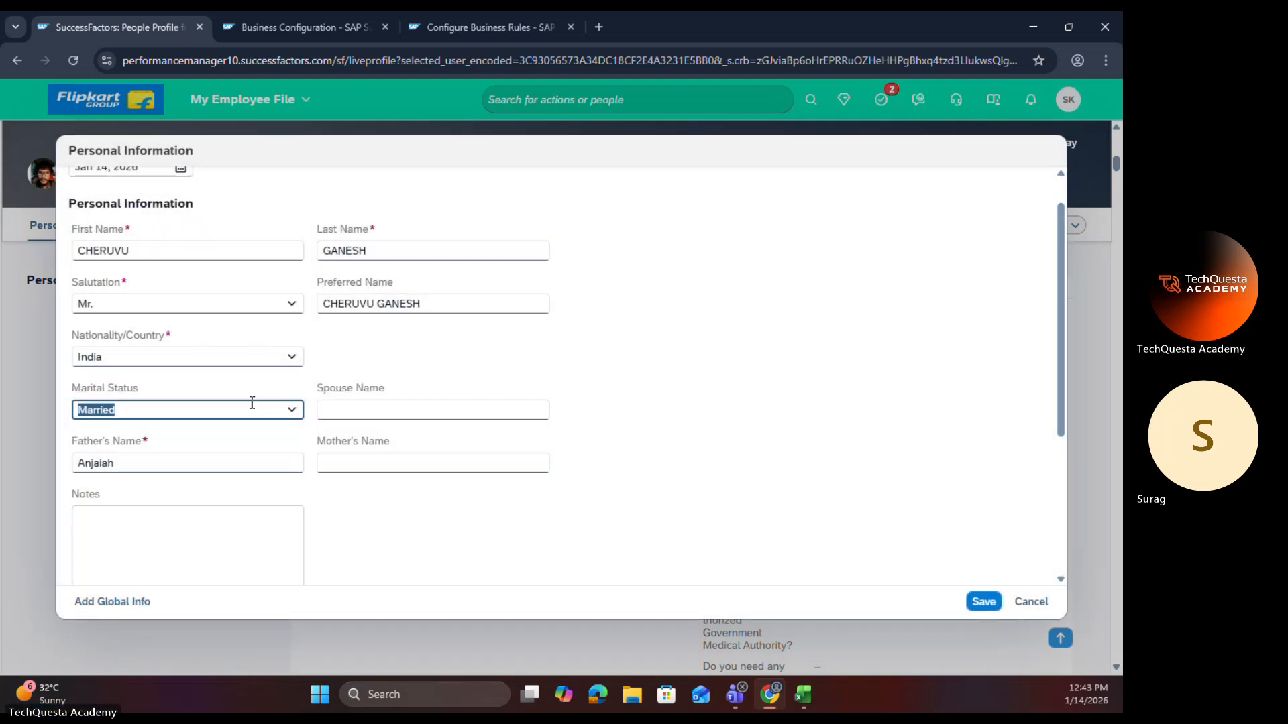
click(293, 411)
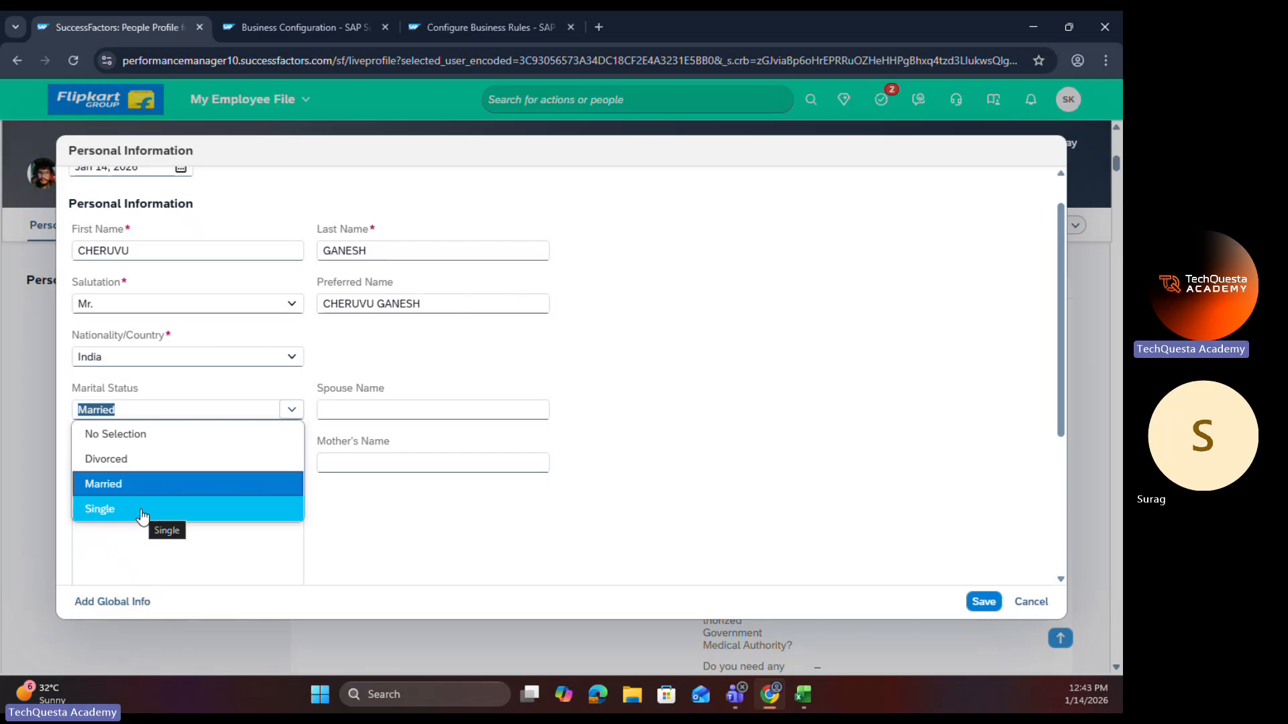
click(142, 513)
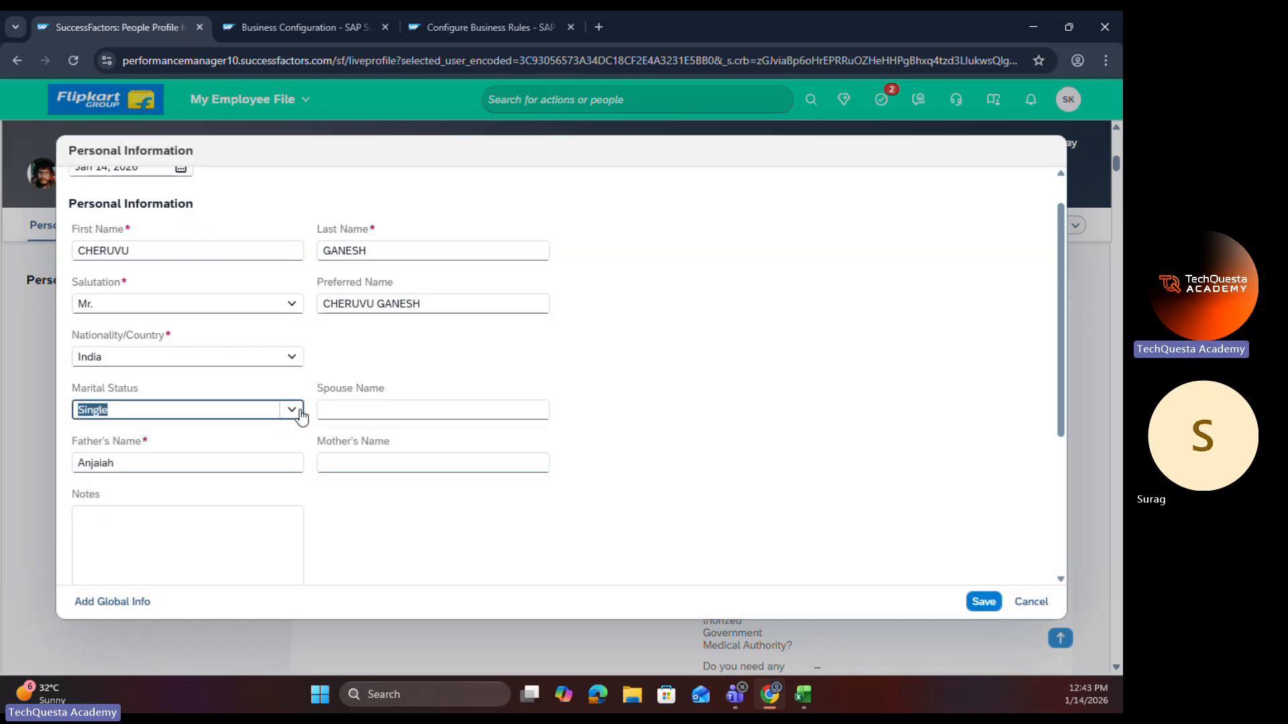
click(293, 409)
click(179, 470)
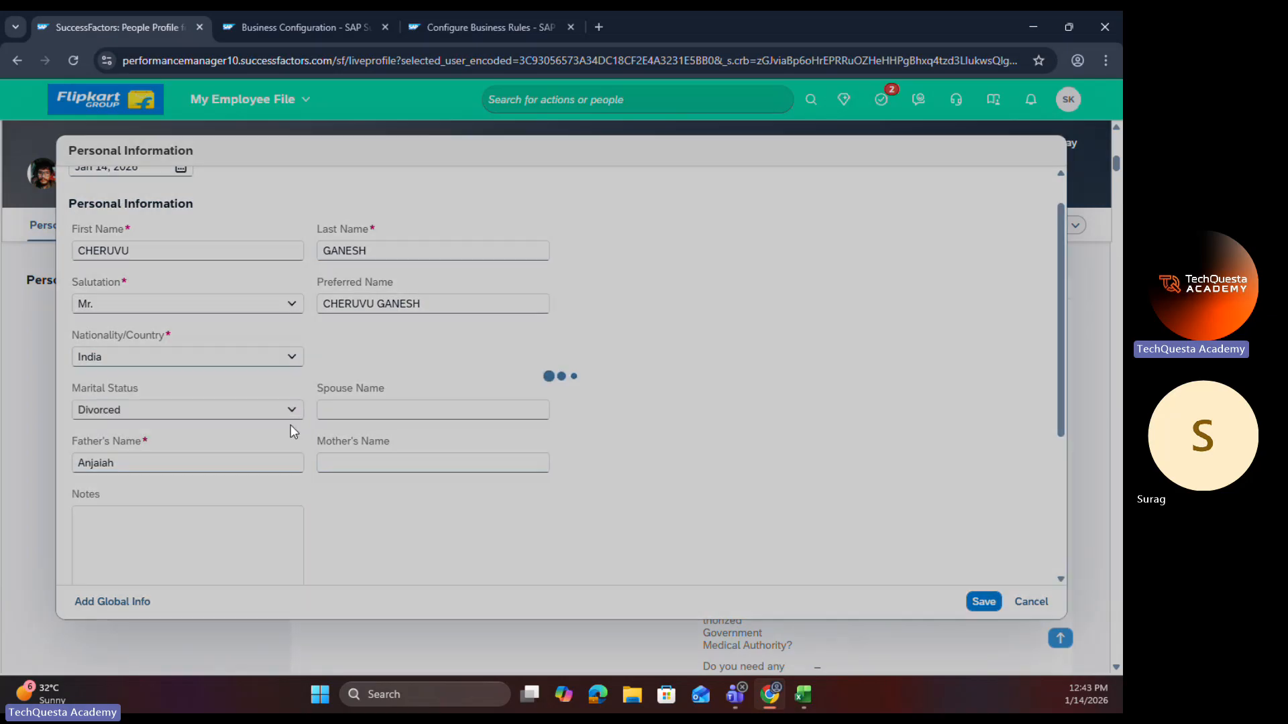
click(292, 409)
click(169, 481)
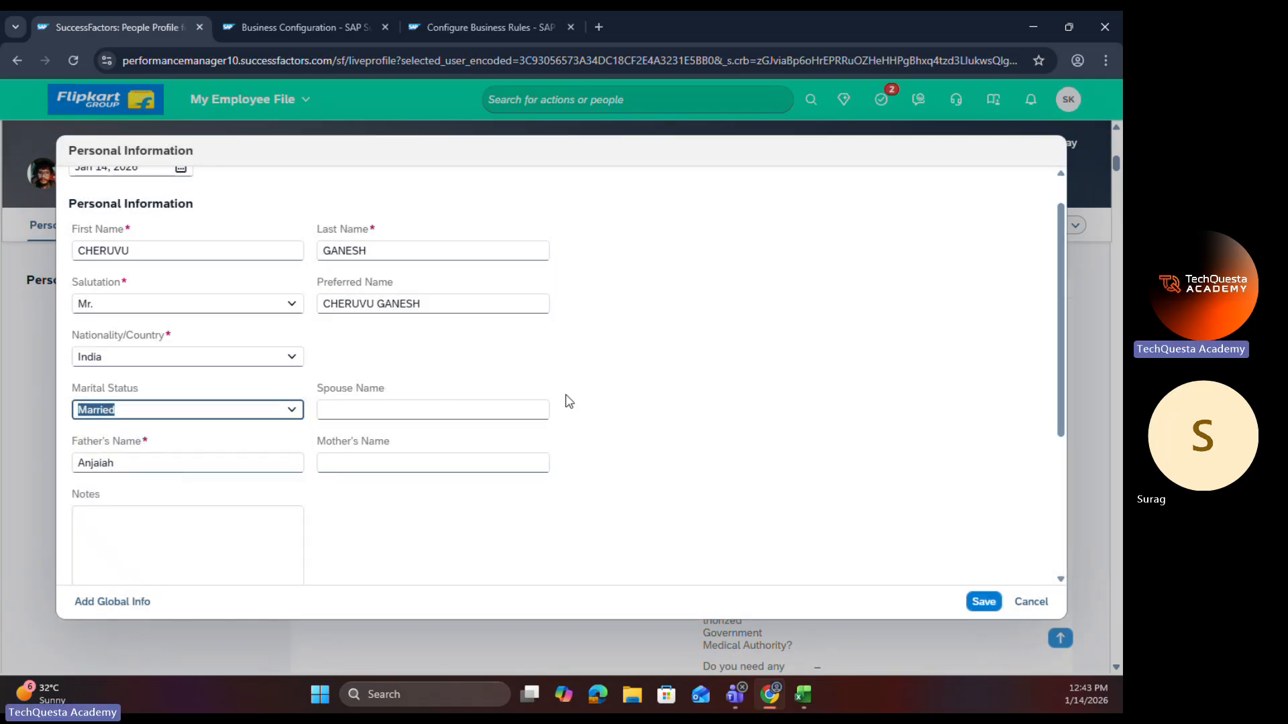
Step: Reload the Marriage Date OnView Rule and start a correction of its 01/02/1900 record
click(480, 28)
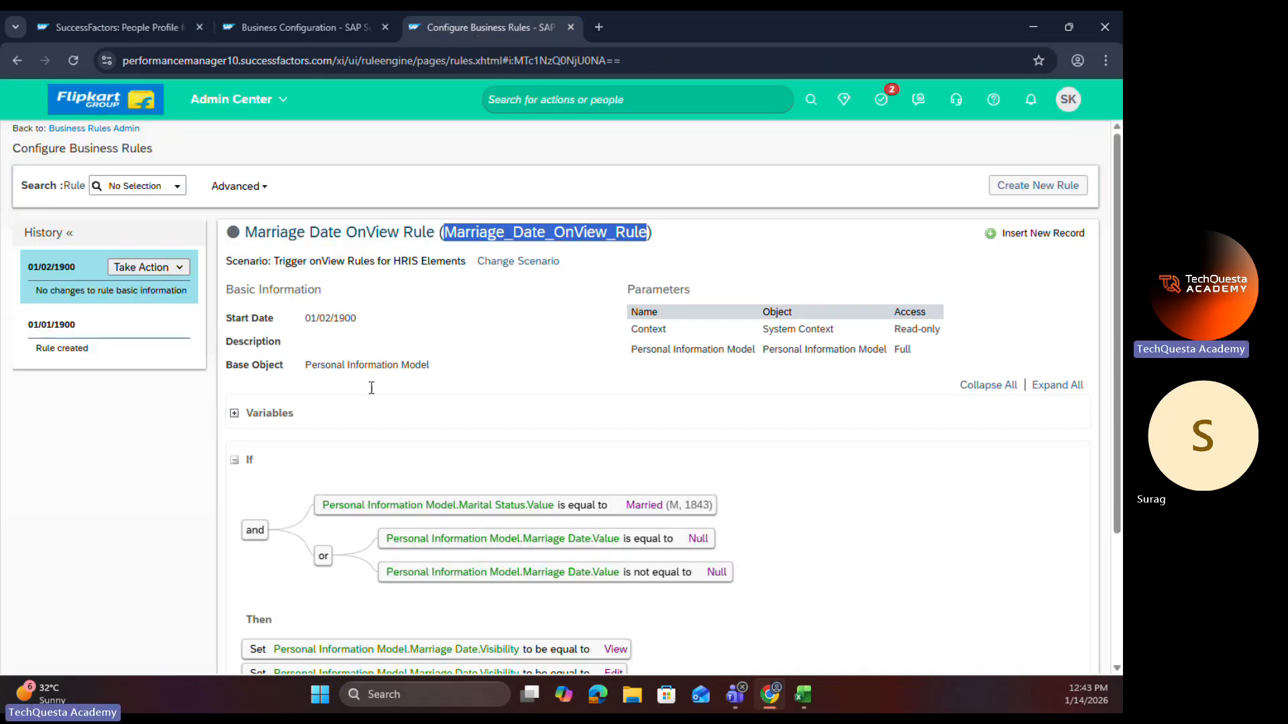
click(71, 62)
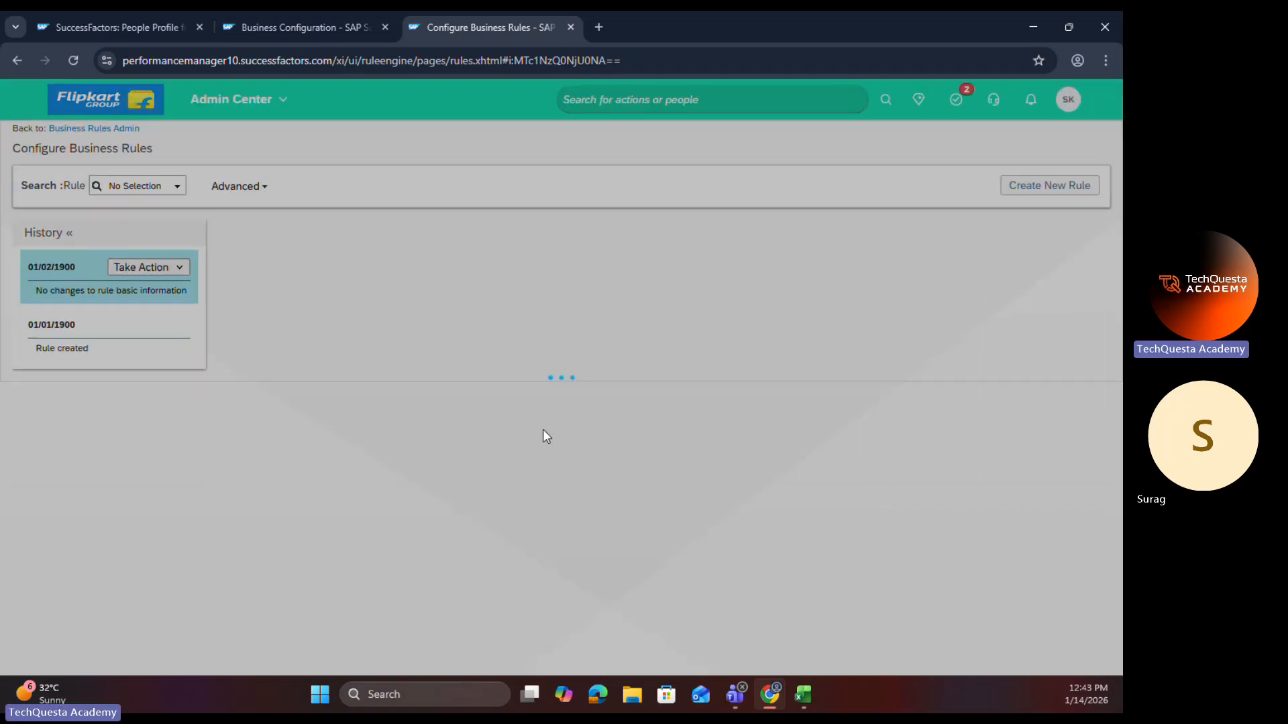
scroll(542, 458, down, 1)
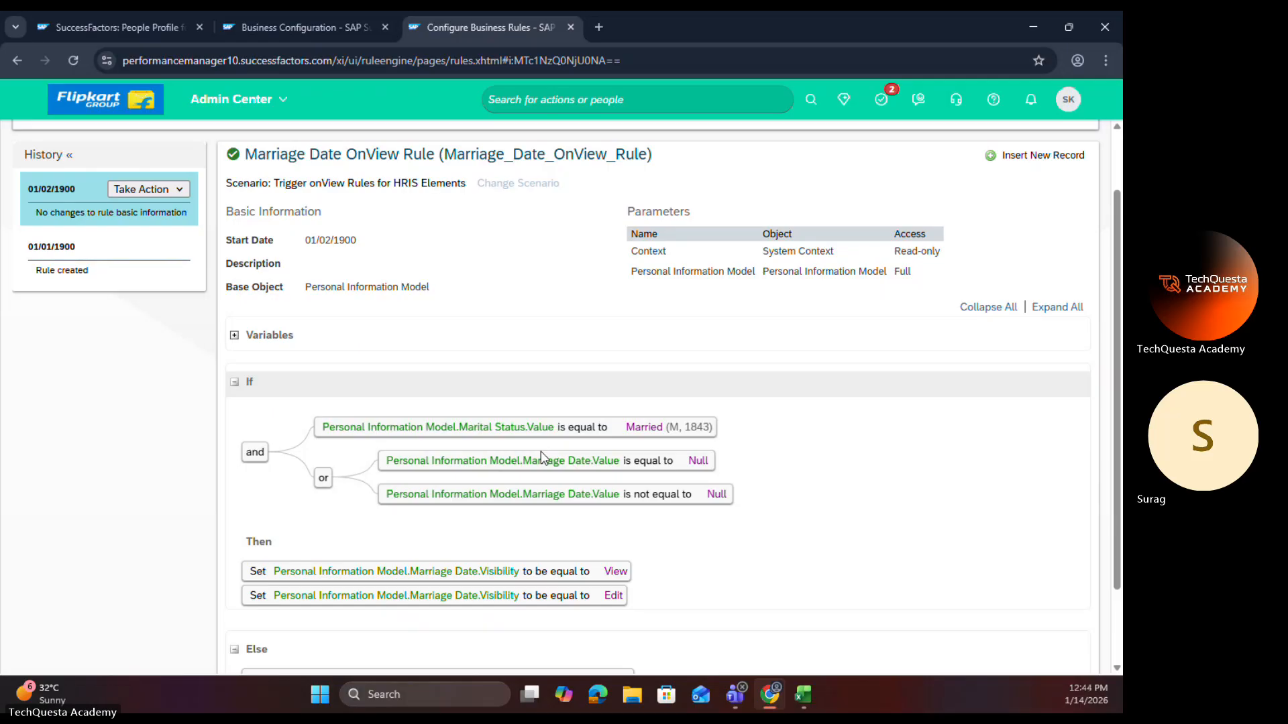
click(176, 190)
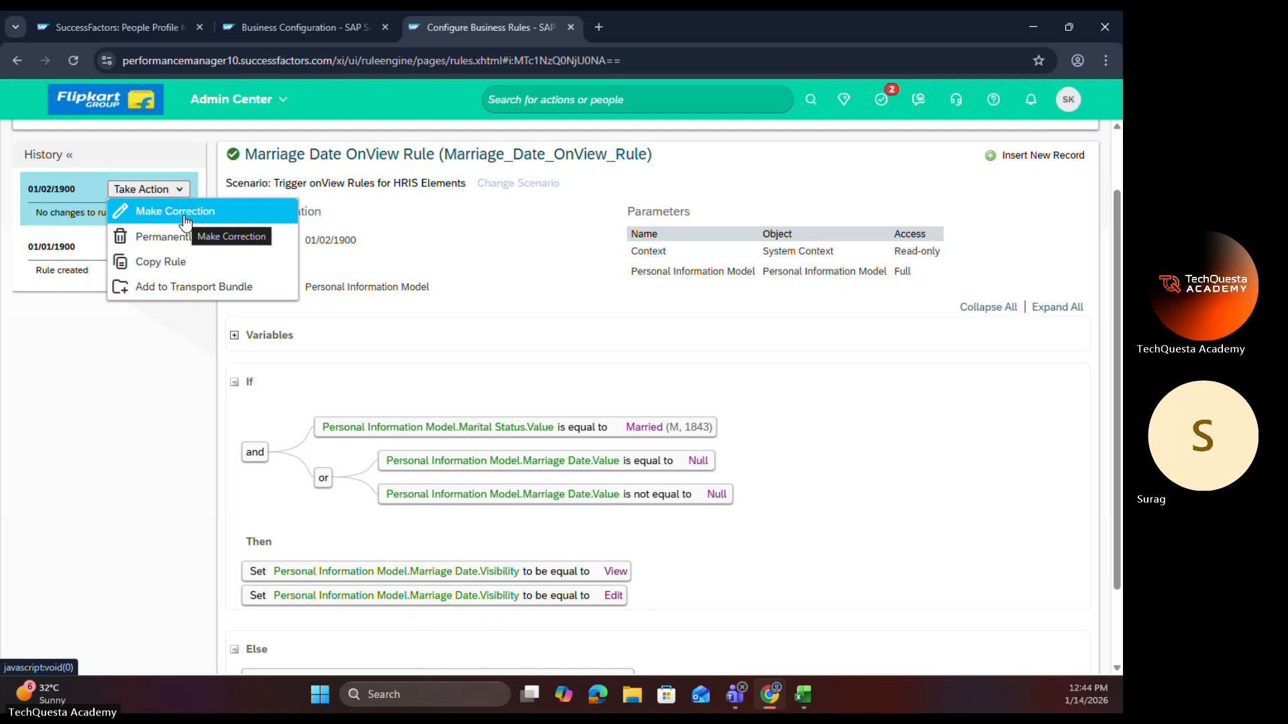
click(176, 212)
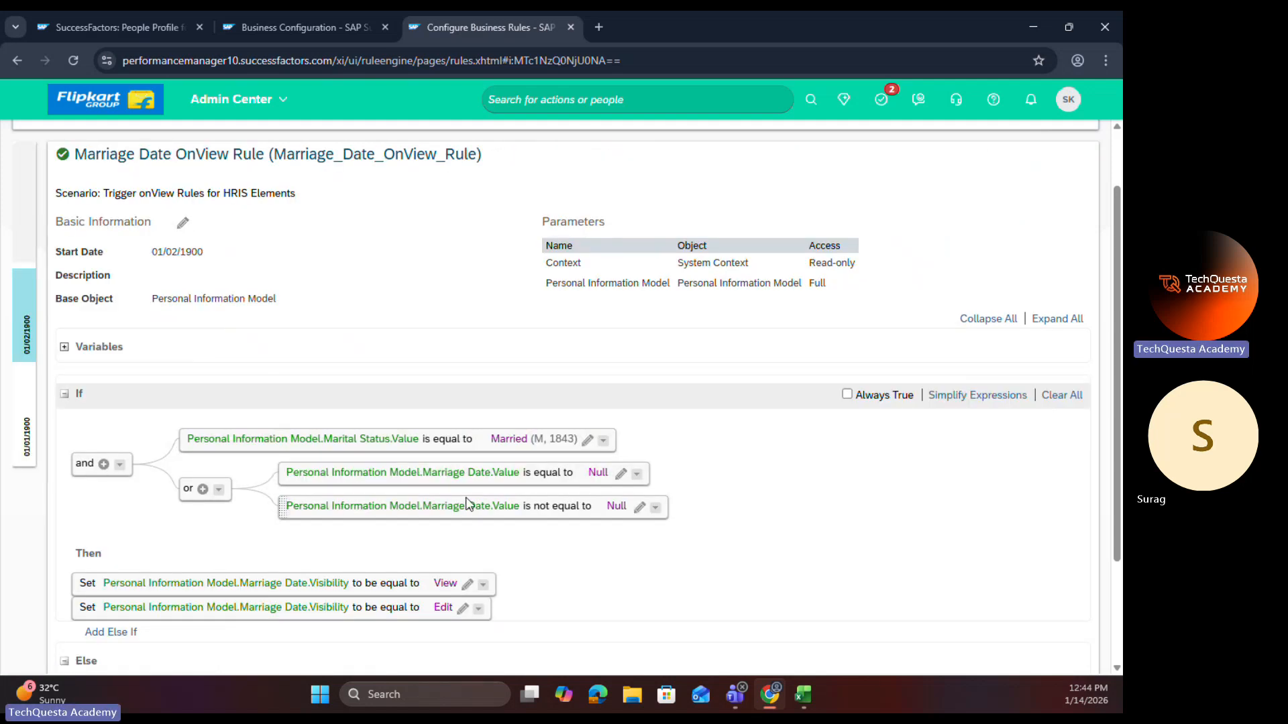
Step: Delete the "Marriage Date.Value is equal to Null" condition and simplify the remaining If expressions
scroll(469, 497, down, 2)
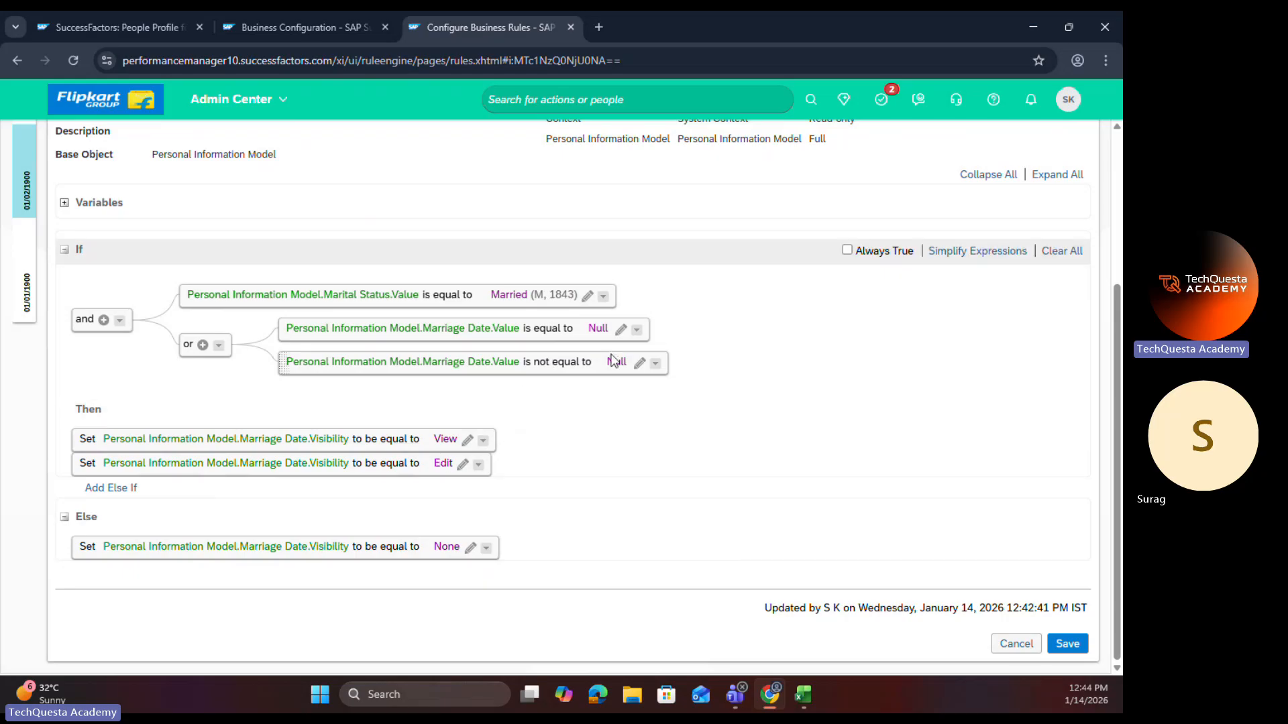
click(637, 330)
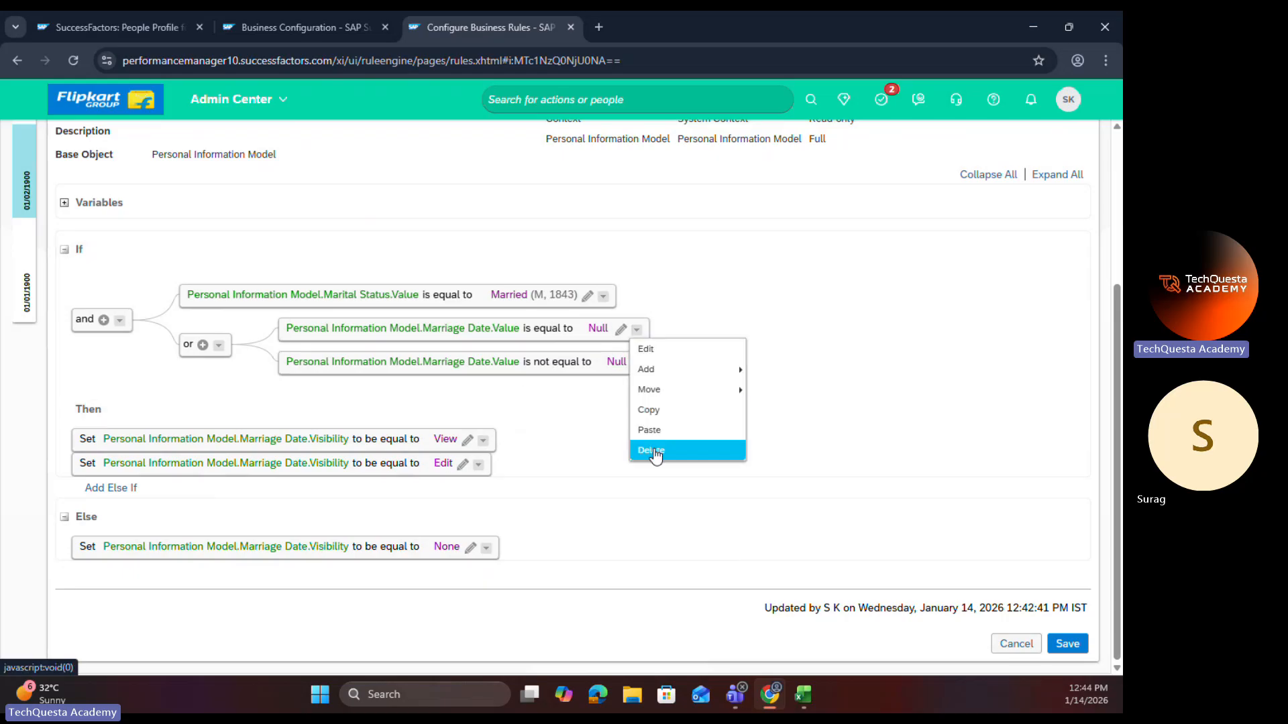
click(654, 449)
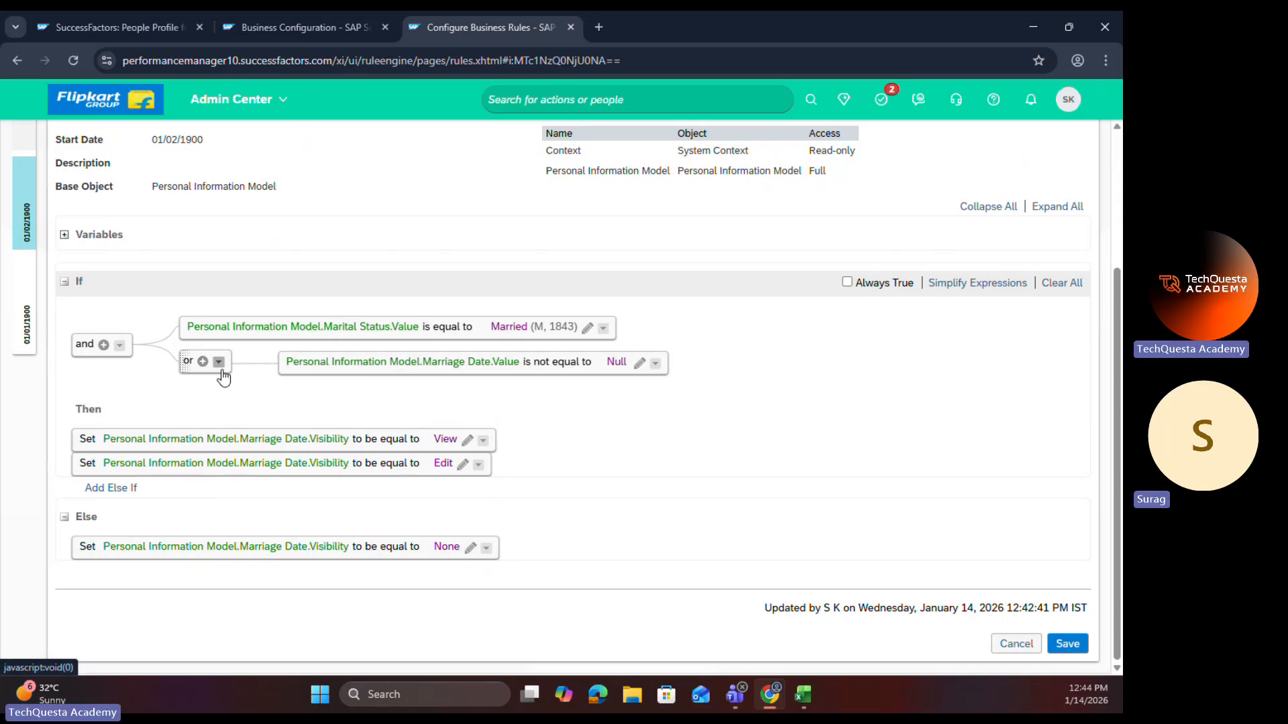
click(976, 289)
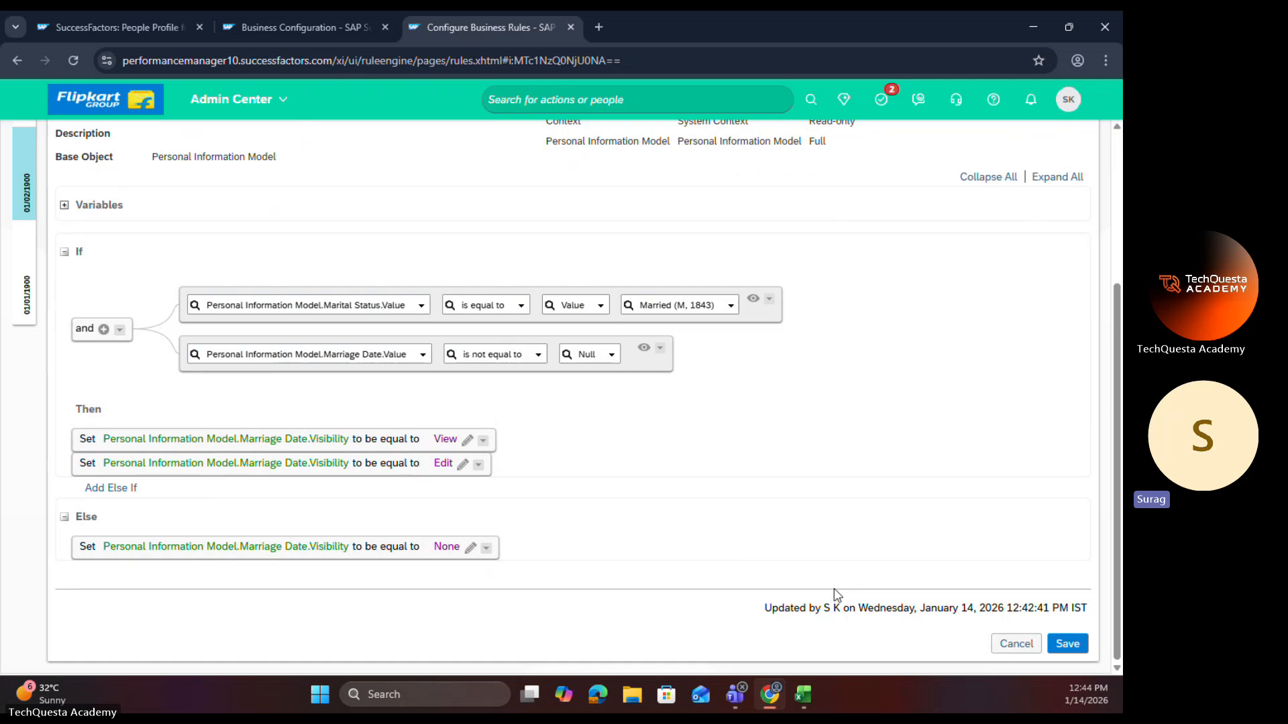
click(122, 336)
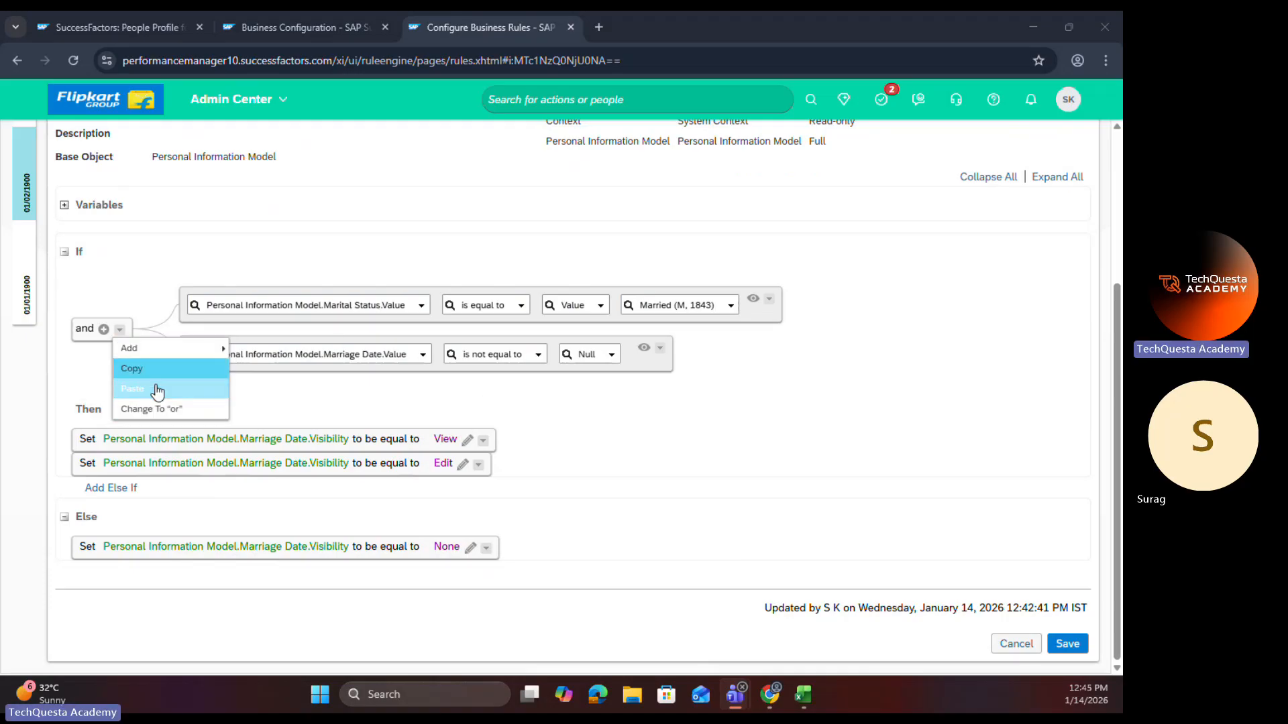
click(299, 404)
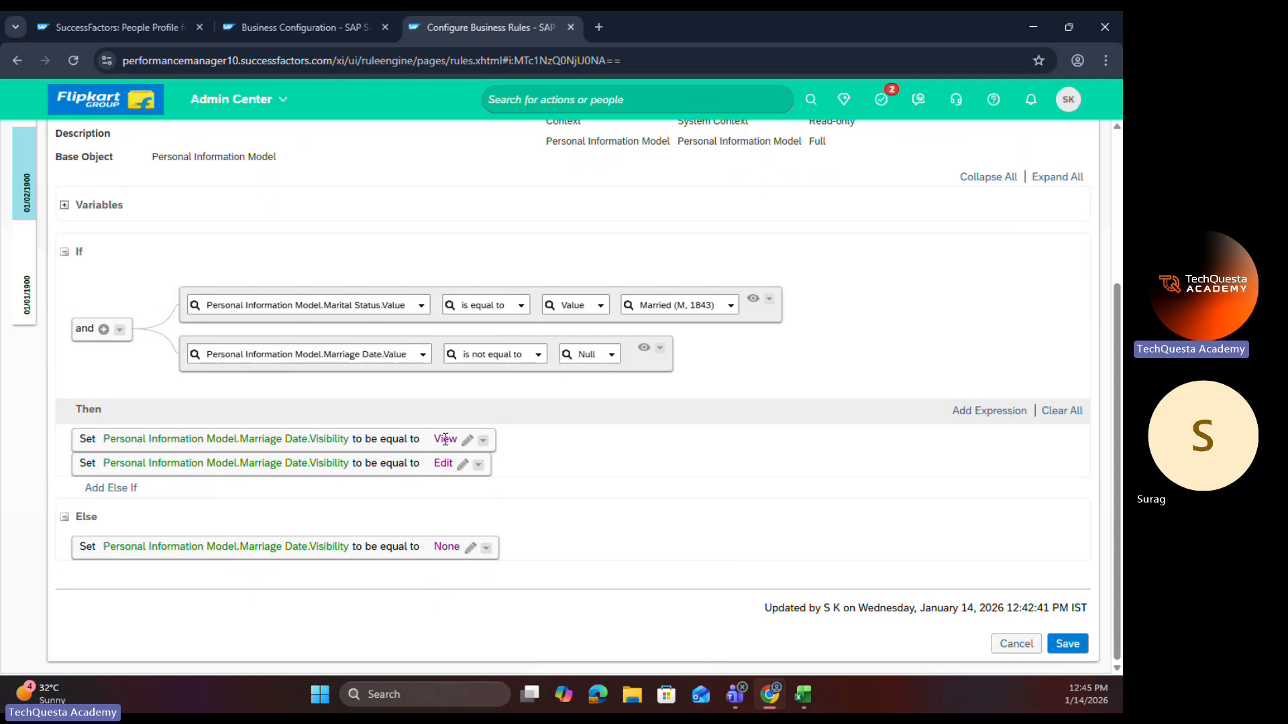
Step: Delete the Then action that sets Marriage Date visibility to Edit and save the onView rule
click(478, 465)
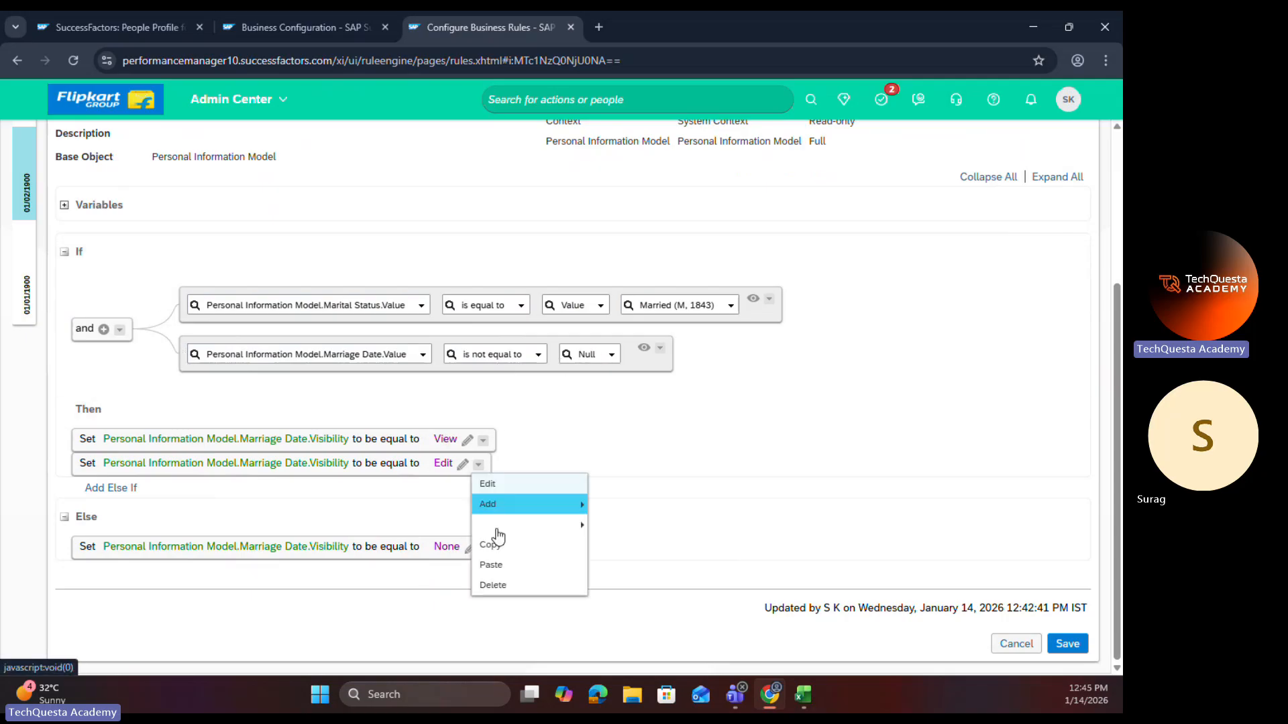
click(500, 587)
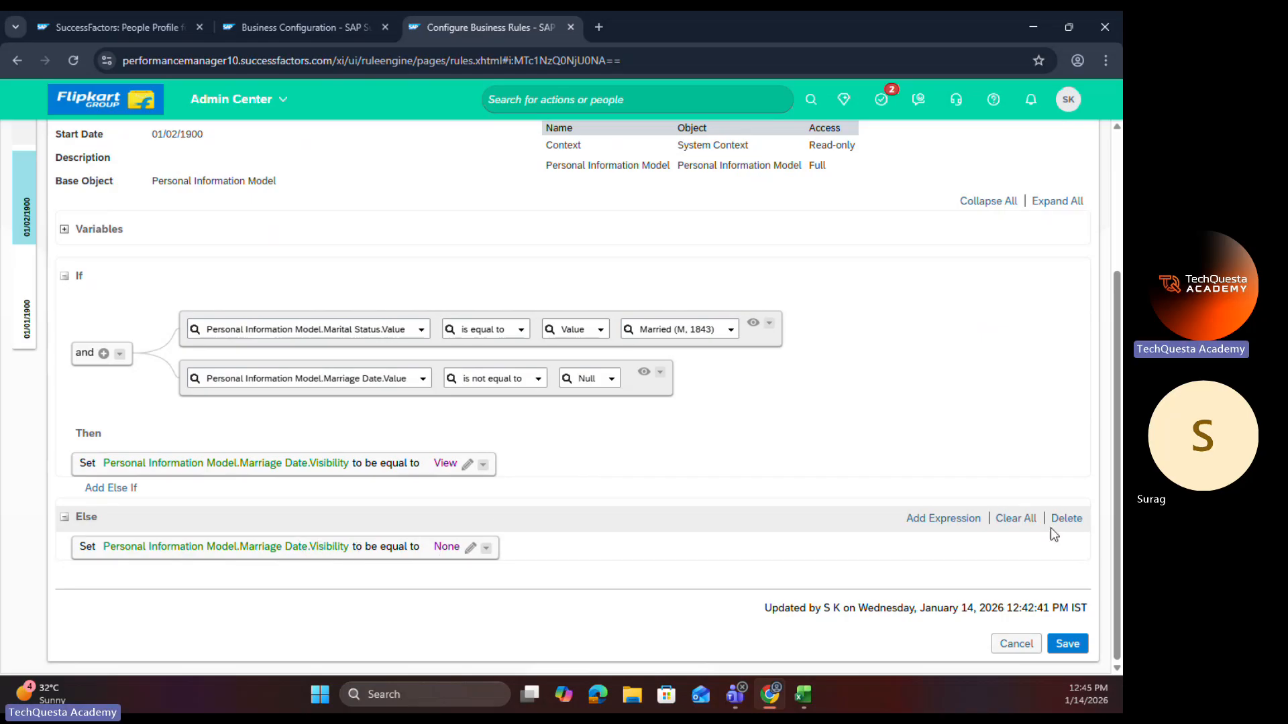
click(1053, 640)
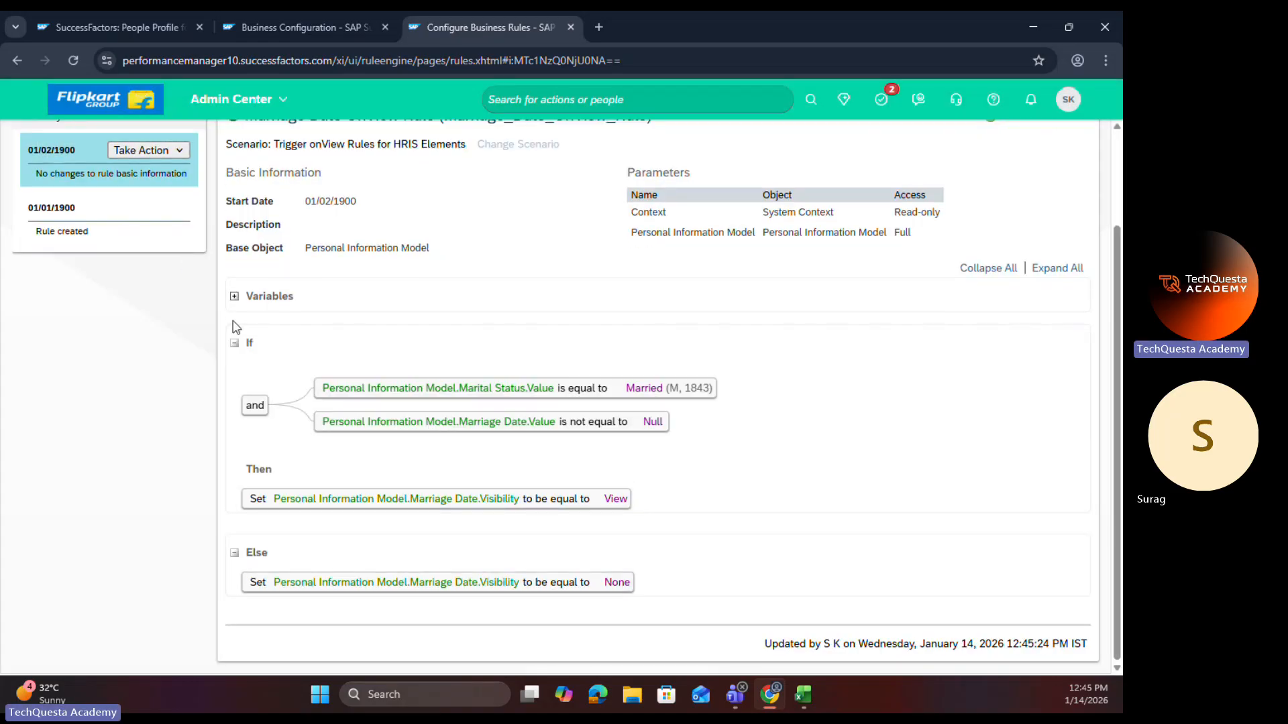
click(124, 224)
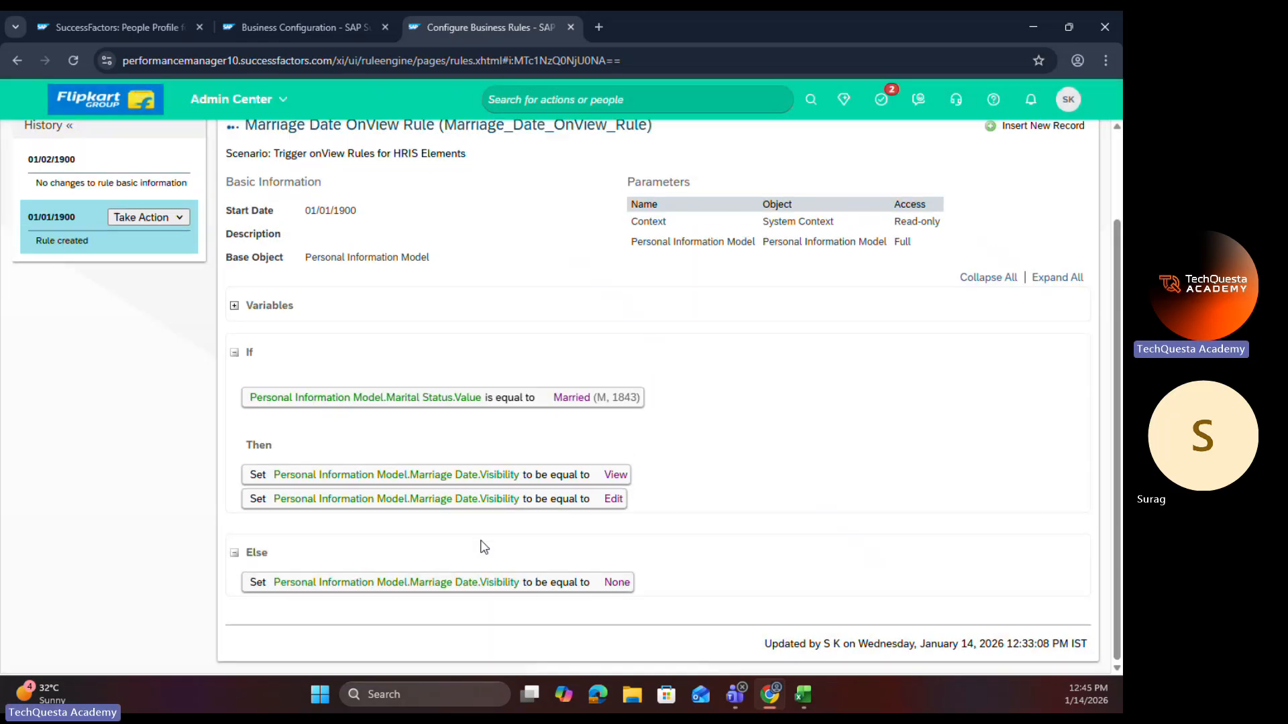
click(118, 179)
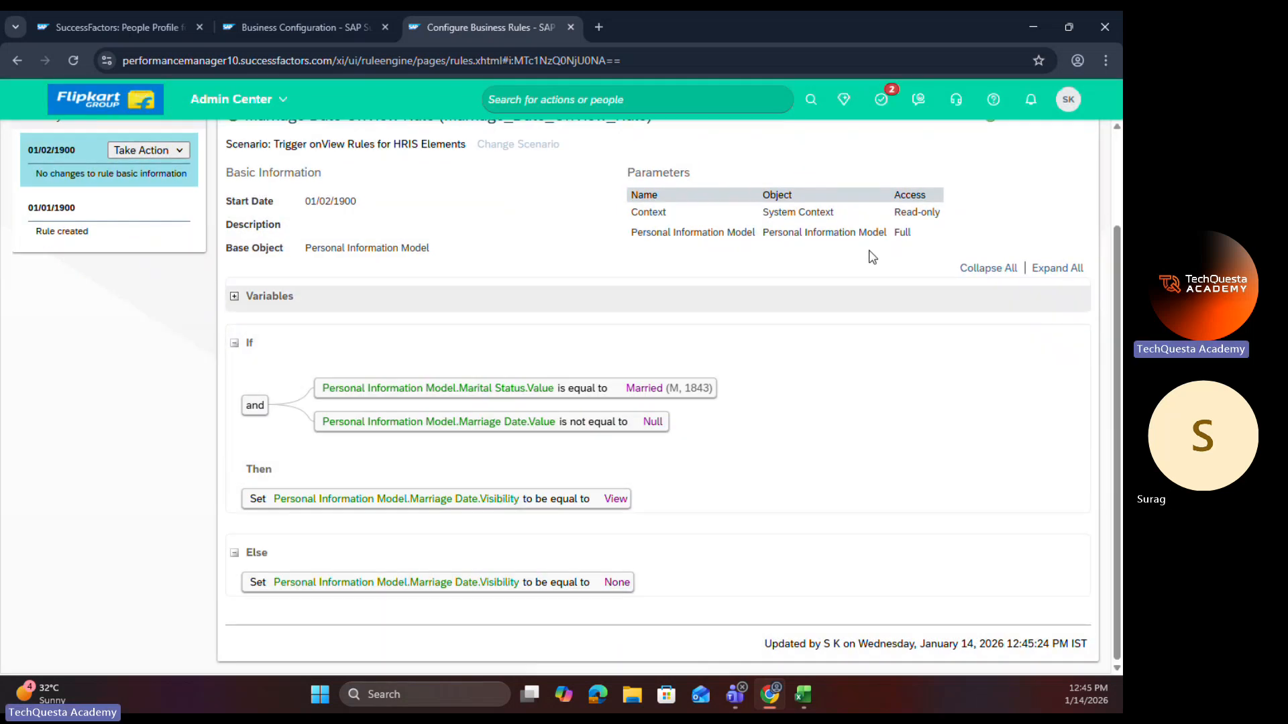
Step: Open the Marriage Date Field Rule from the onChange trigger in the marital-status field's details in the business configuration
click(262, 28)
scroll(567, 503, down, 7)
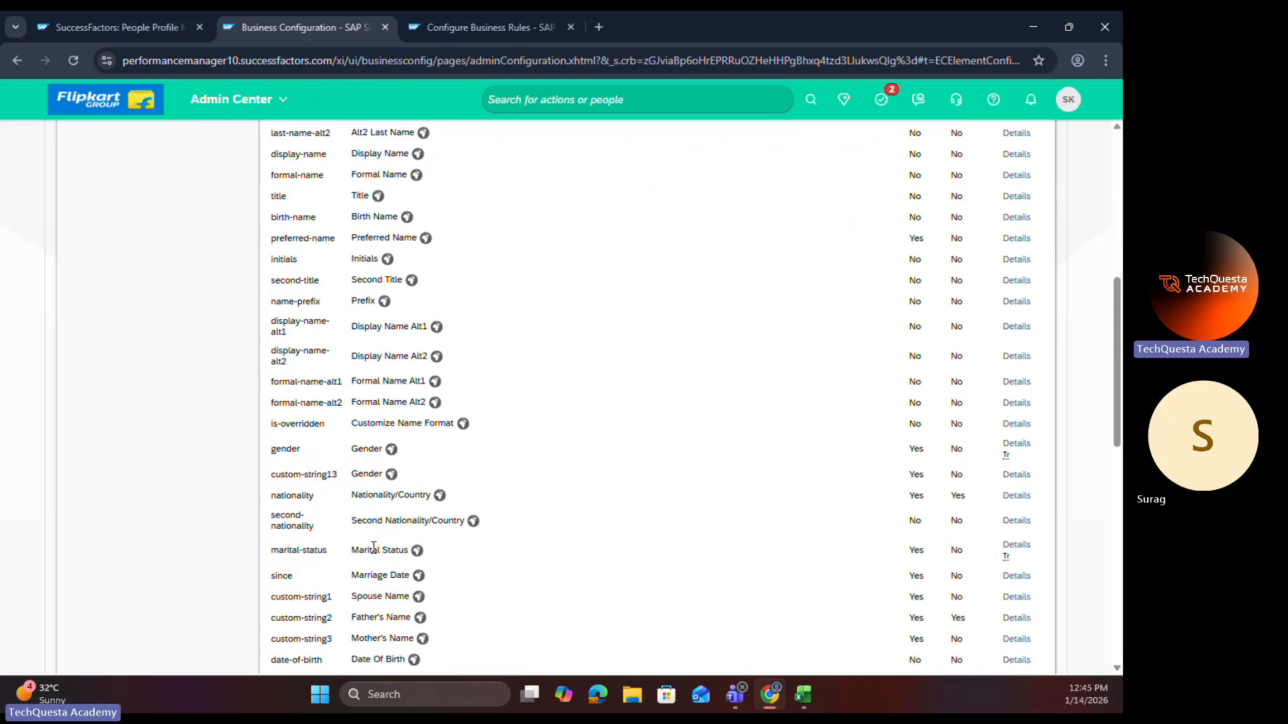
click(1016, 547)
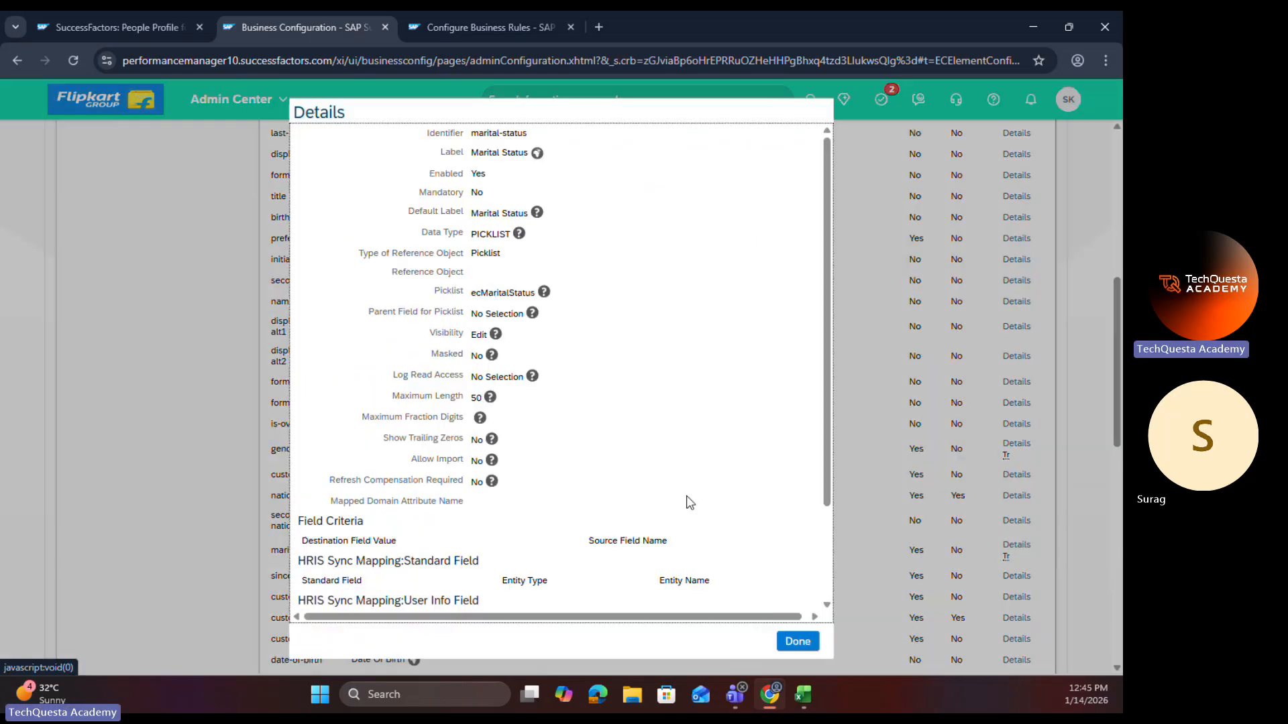
scroll(689, 503, down, 3)
click(709, 600)
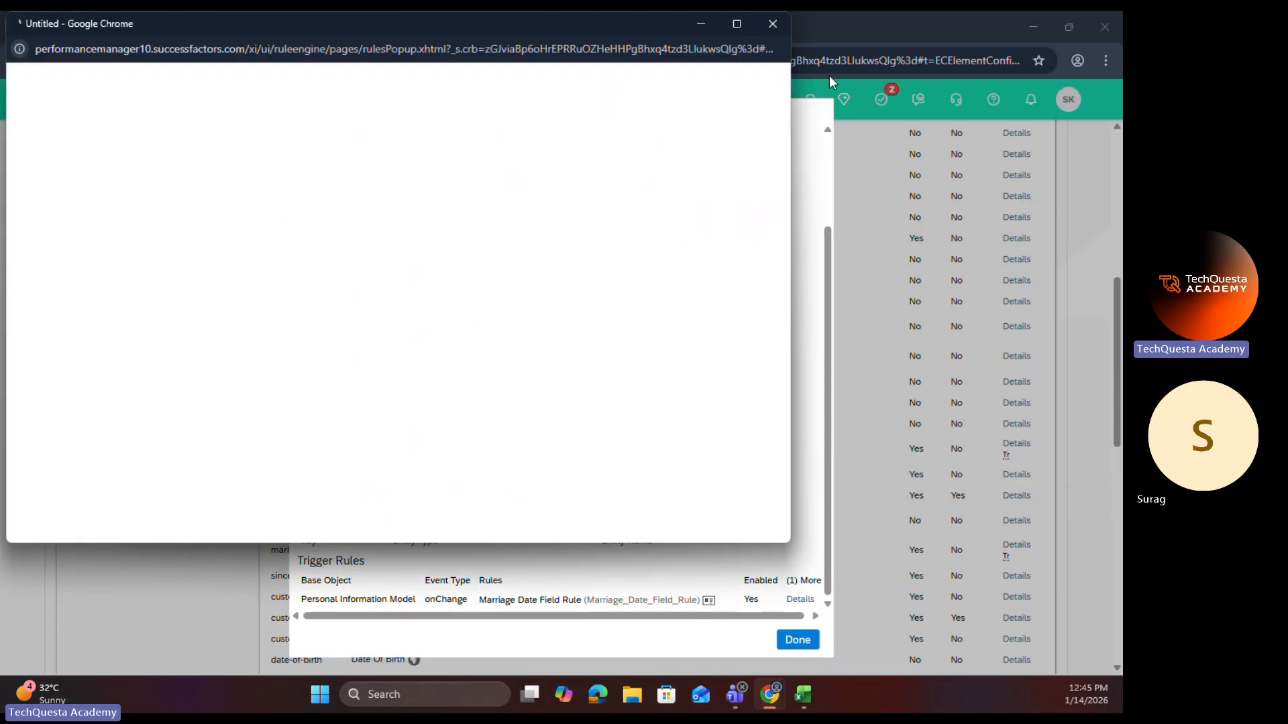
click(738, 23)
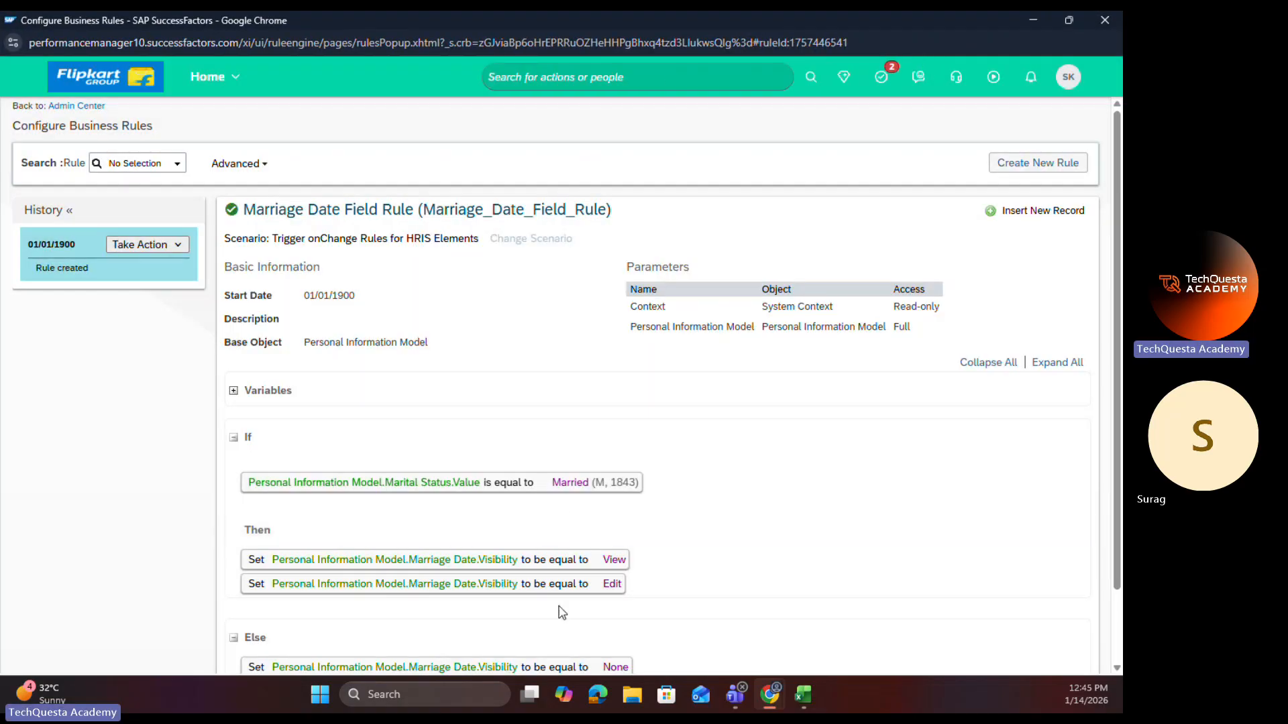
Step: Insert a new record for the Marriage Date Field Rule with effective date 01/02/1900
click(175, 245)
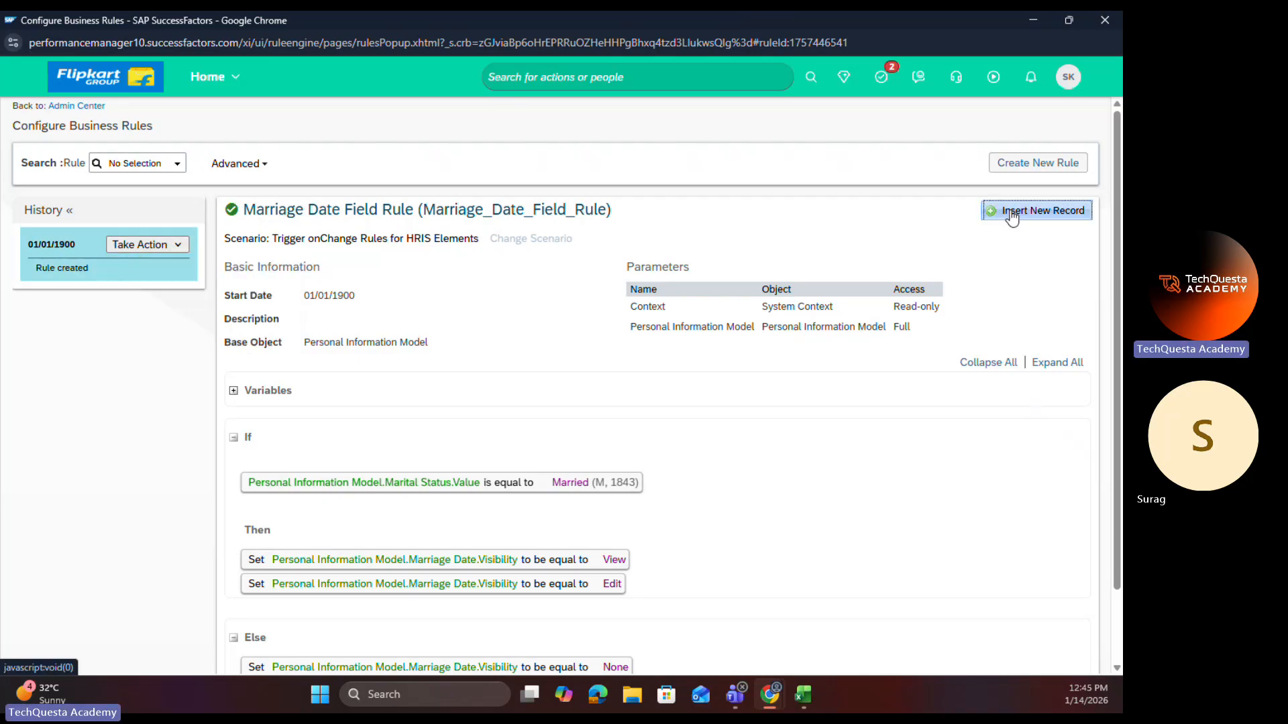
click(1040, 210)
click(575, 371)
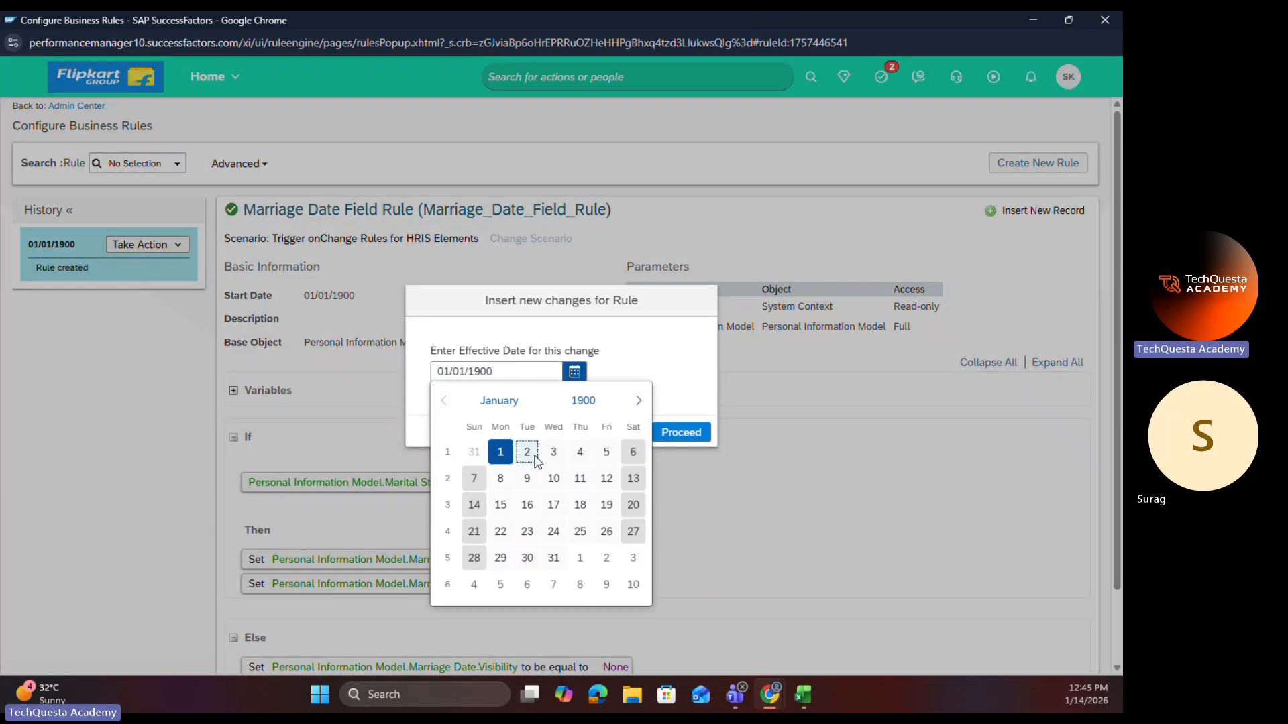
click(530, 451)
click(681, 433)
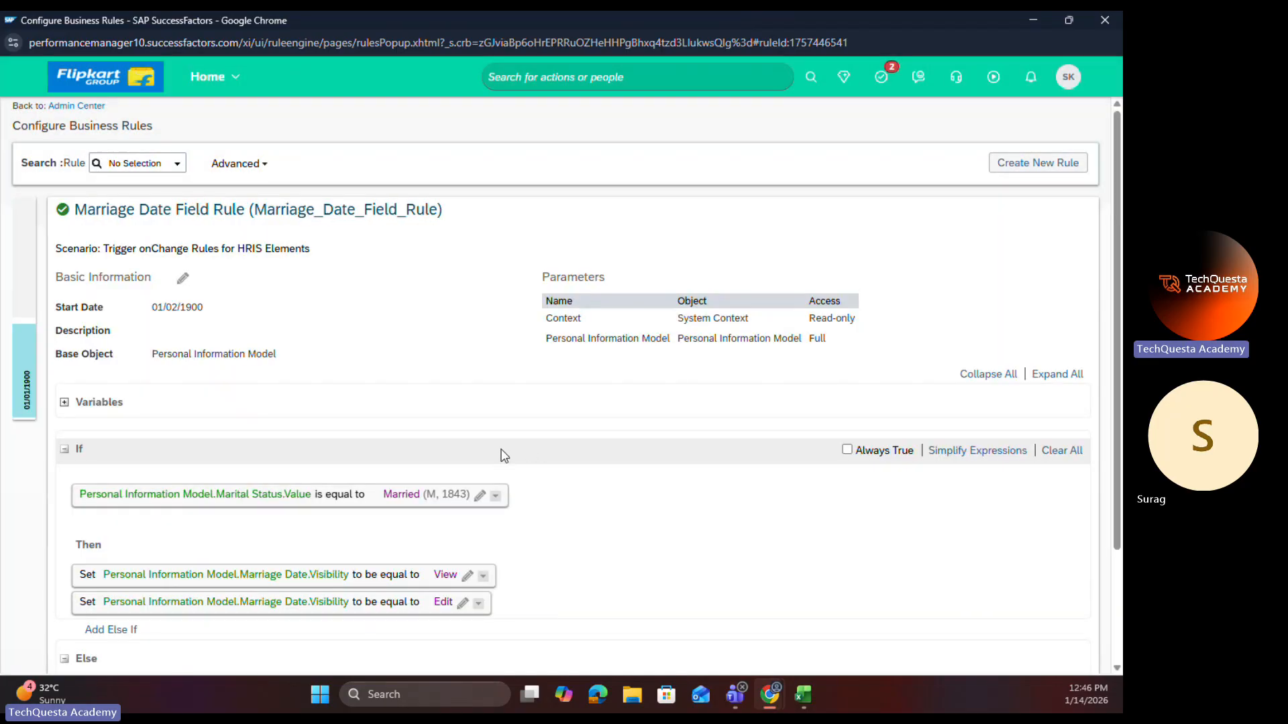
Step: Place the Marital Status equals Married condition under a Parent And and add a second expression to the group
scroll(505, 456, down, 2)
click(495, 350)
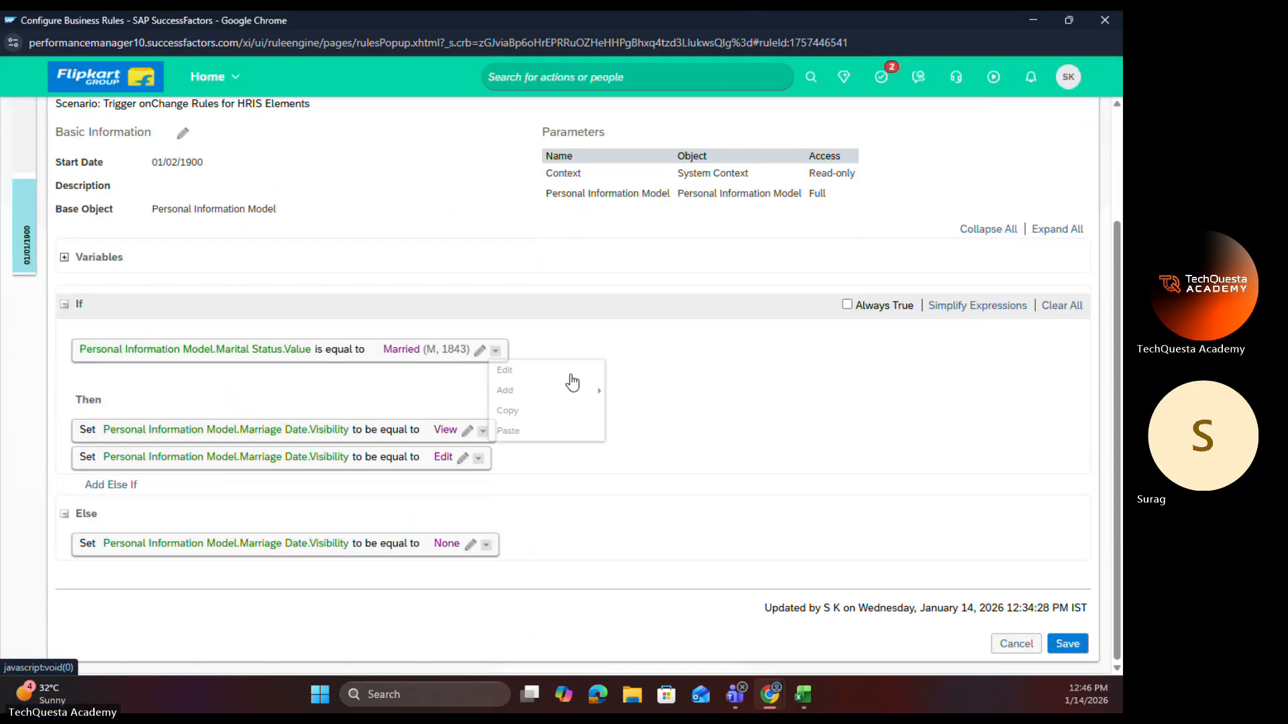
mouse_move(539, 393)
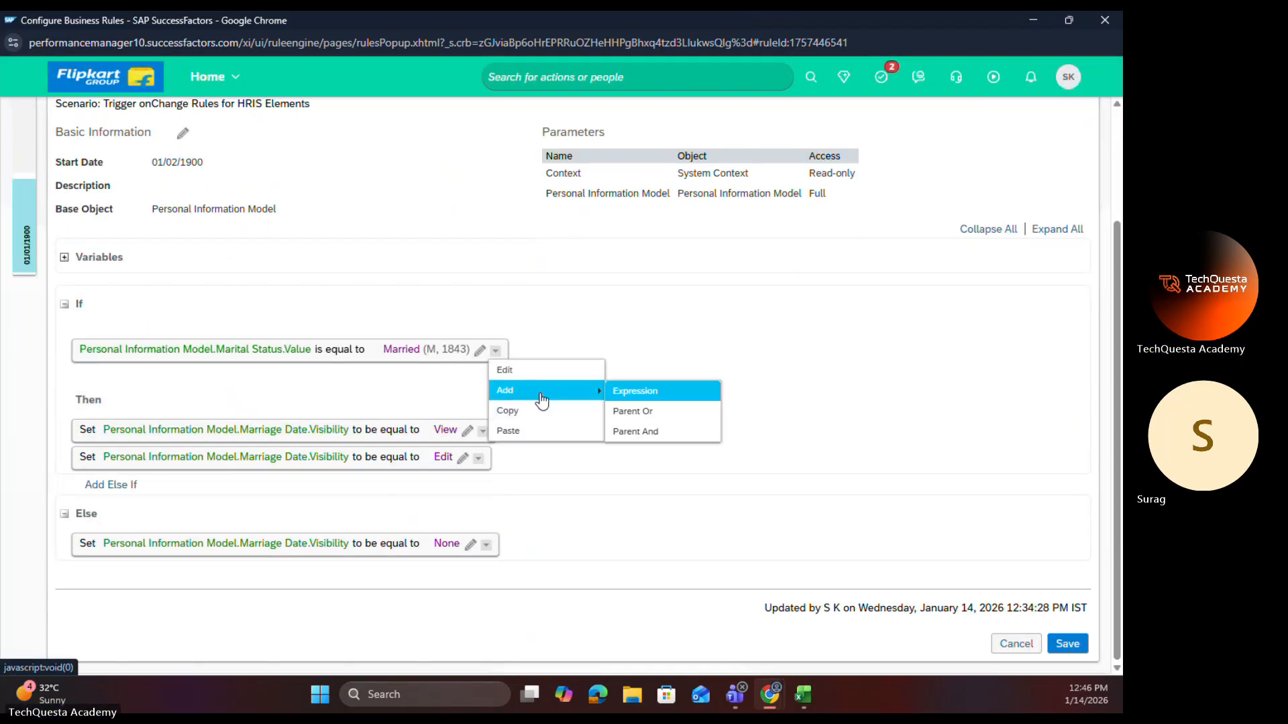
click(641, 433)
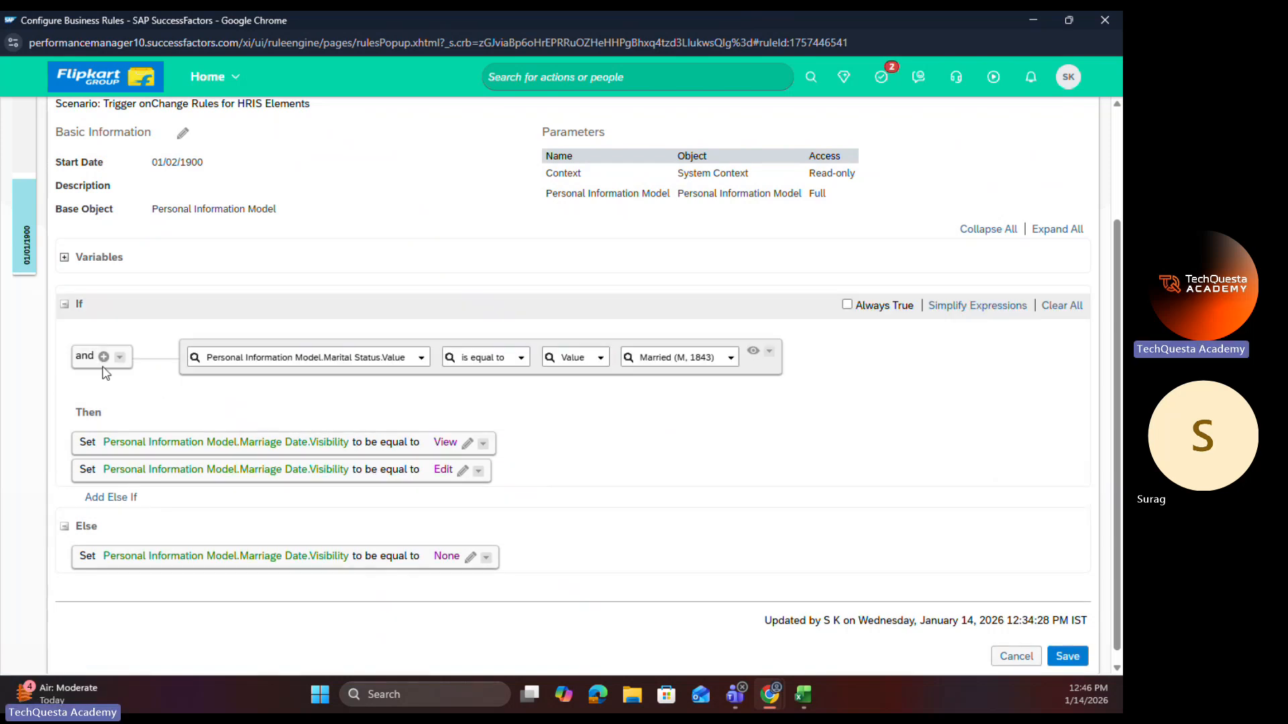
click(103, 356)
Step: Define the second condition as Personal Information Model.Marriage Date.Value is equal to Null and save the onChange rule
click(314, 407)
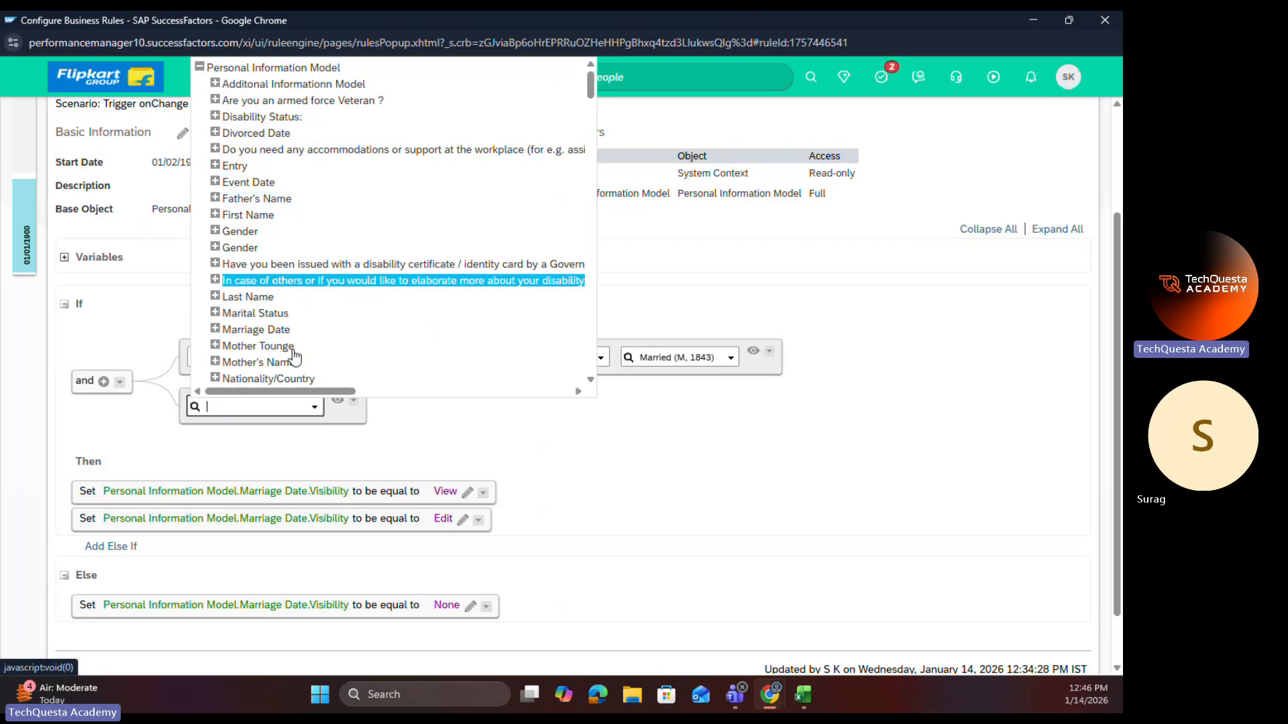
click(216, 329)
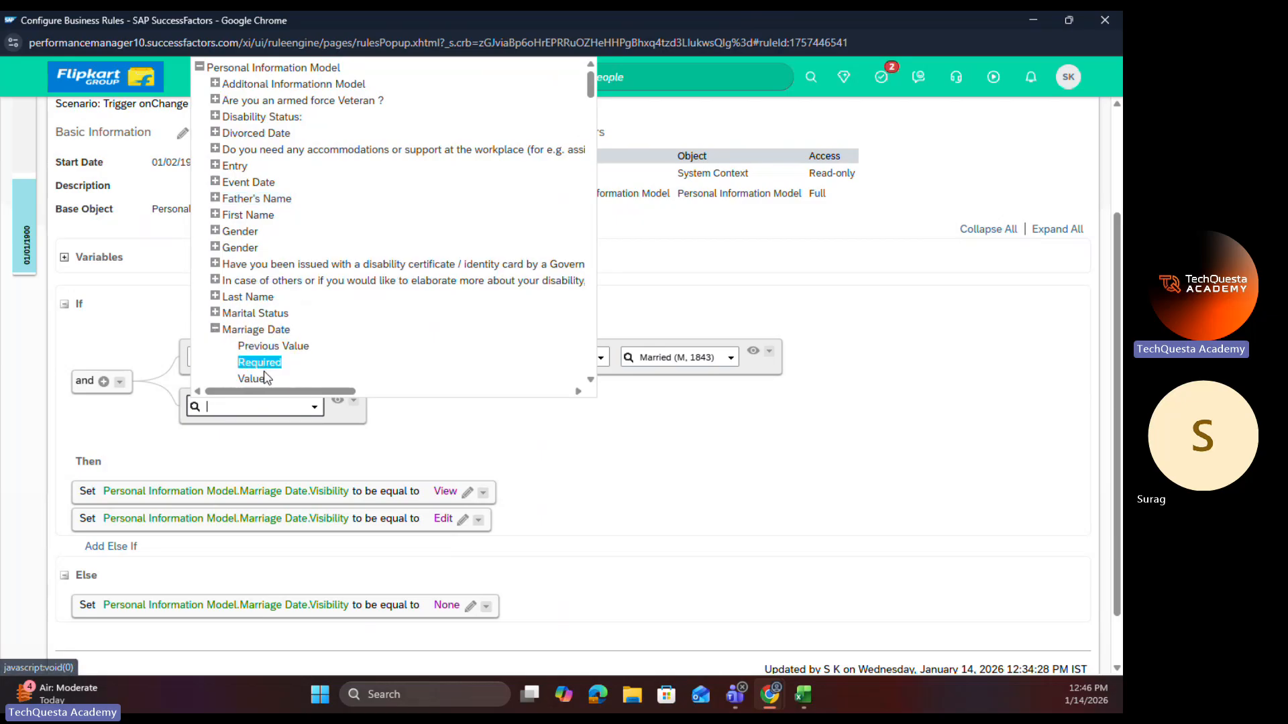
click(251, 379)
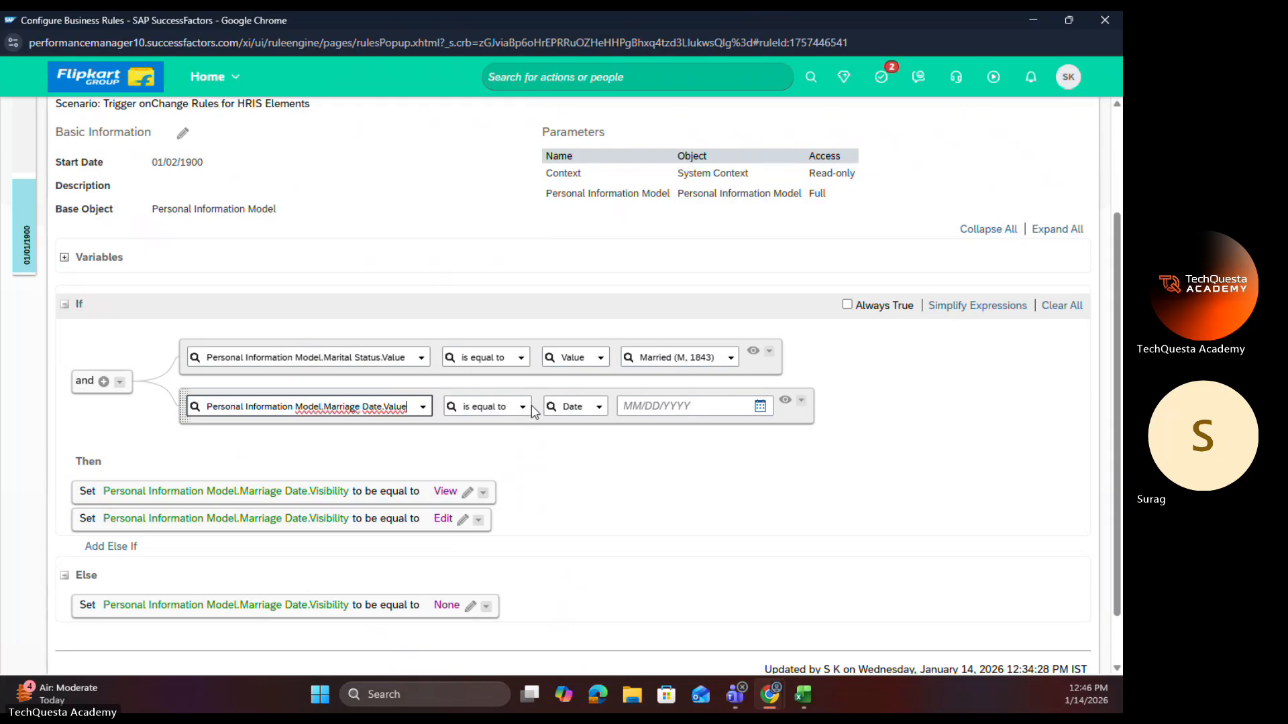
click(597, 407)
scroll(617, 374, down, 10)
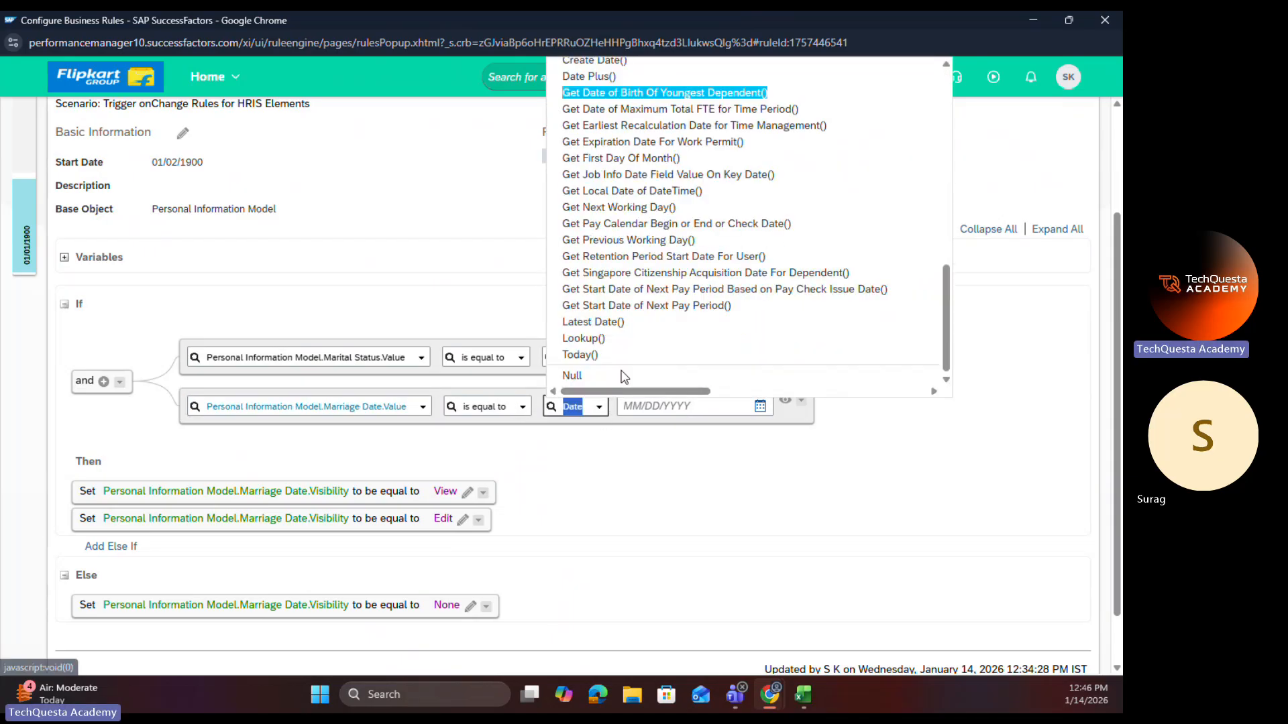
click(571, 376)
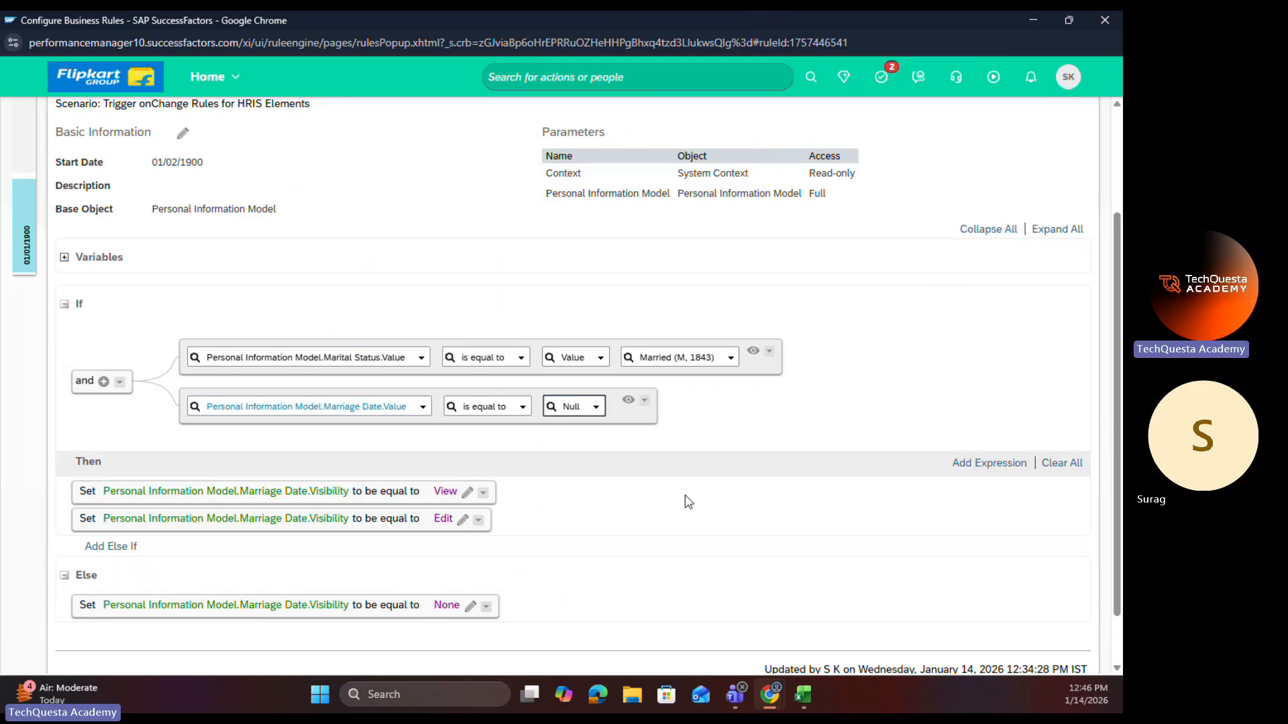
scroll(917, 593, down, 1)
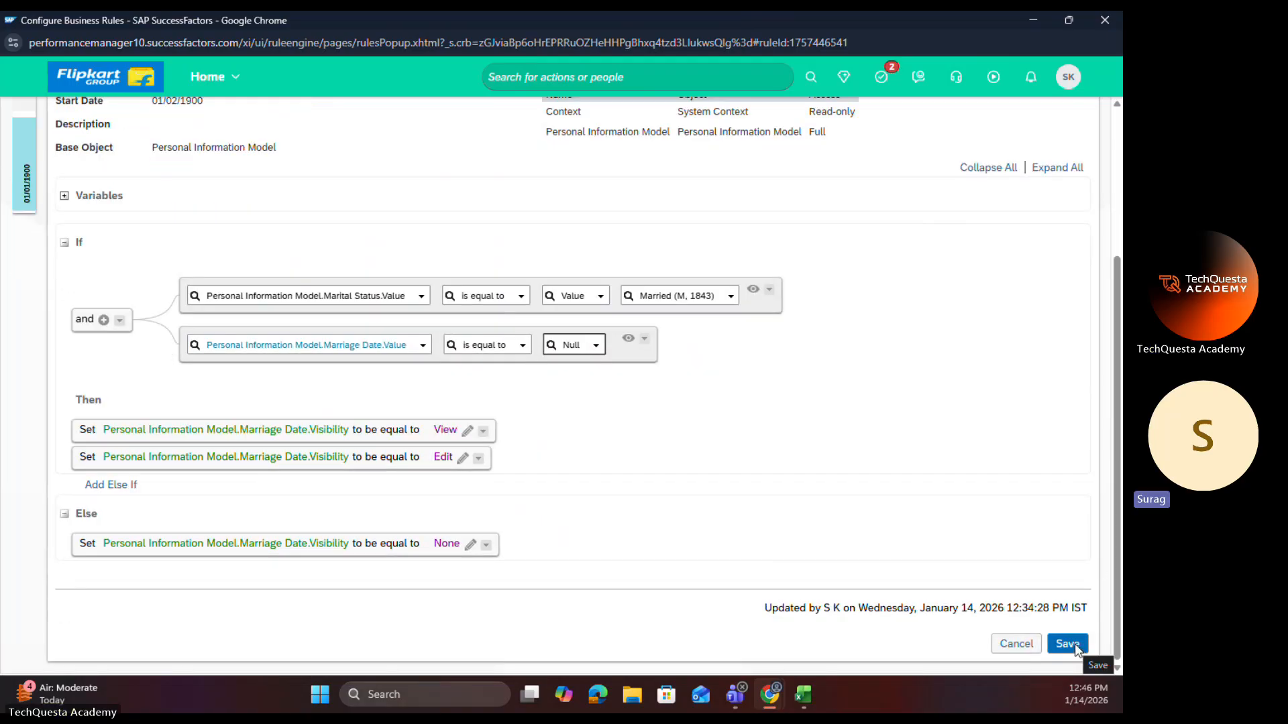
click(1075, 646)
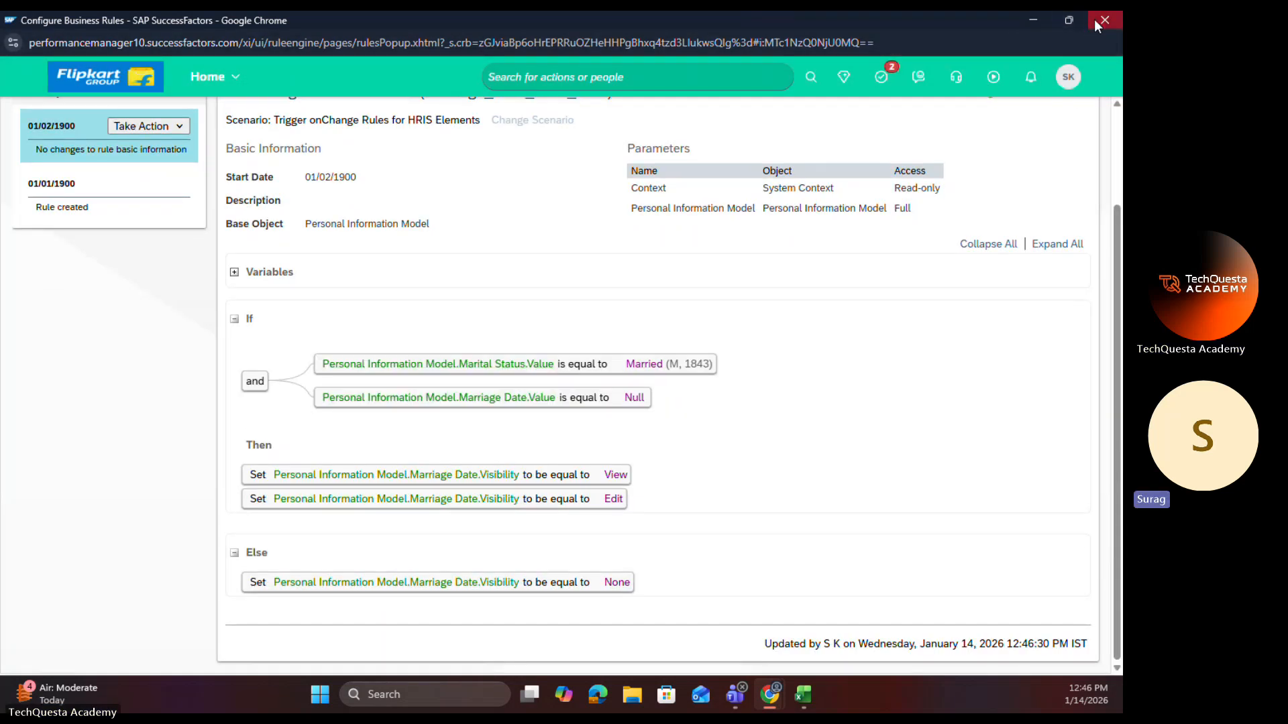
Step: Close the rule window and reload the employee's profile, discarding the unsaved Personal Information edits
click(1103, 20)
click(134, 27)
click(73, 60)
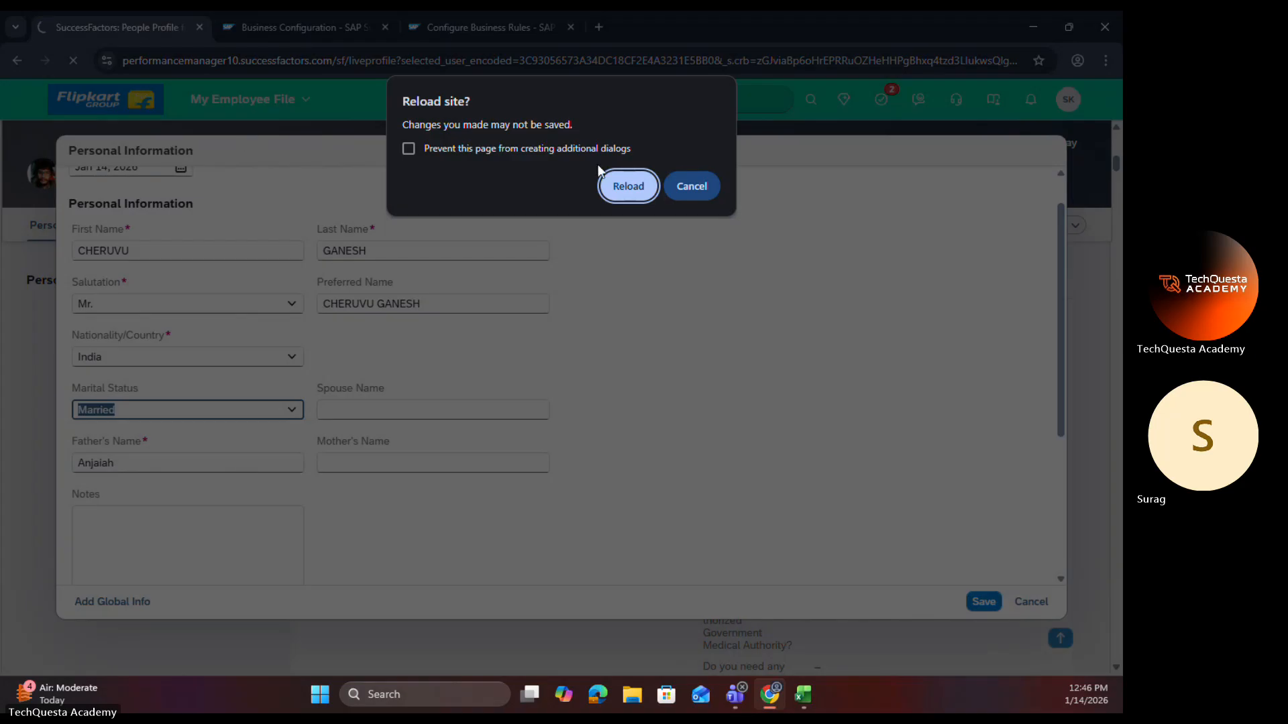
click(616, 180)
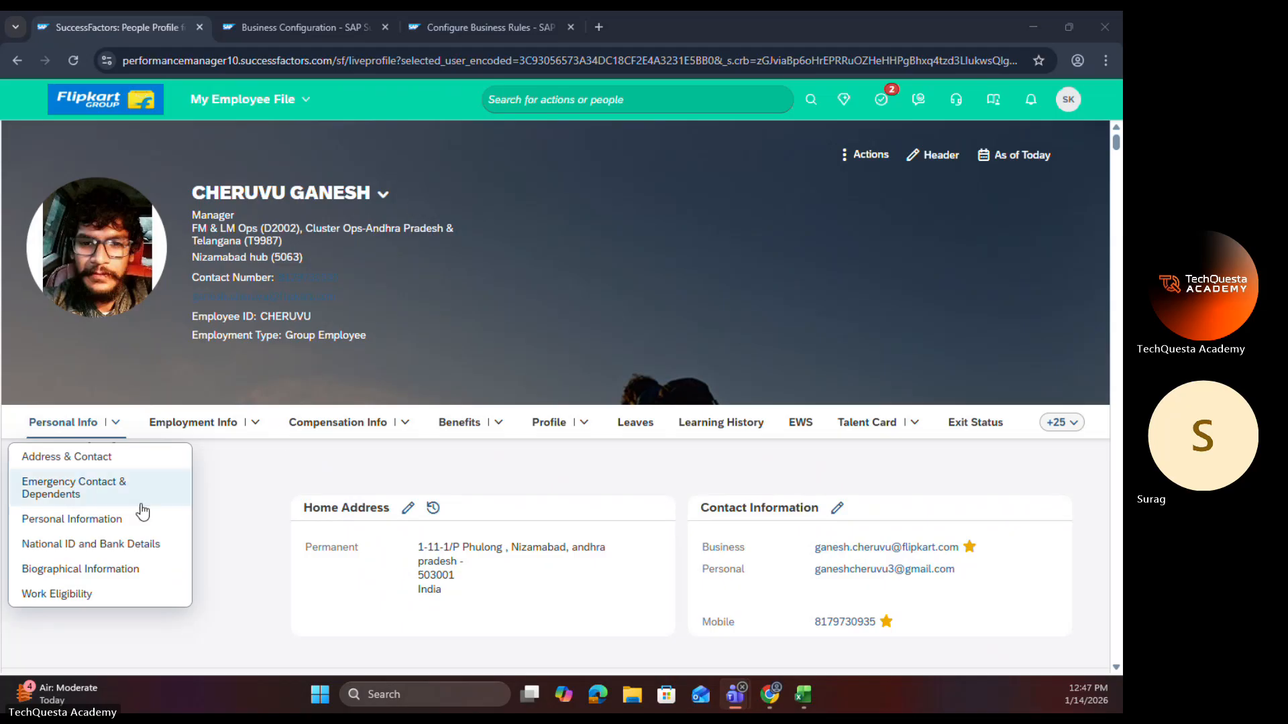
Step: Open the employee's Personal Information for editing with an effective date of Jan 14, 2026
click(94, 569)
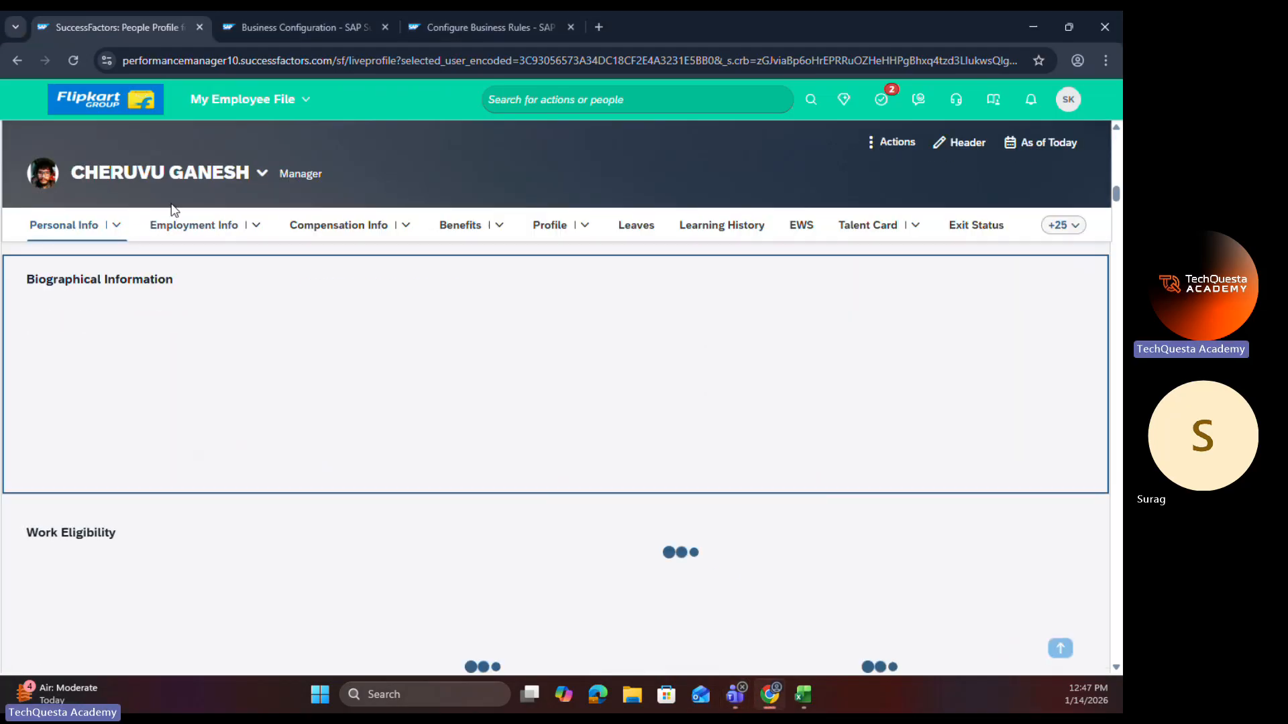
click(117, 226)
click(97, 330)
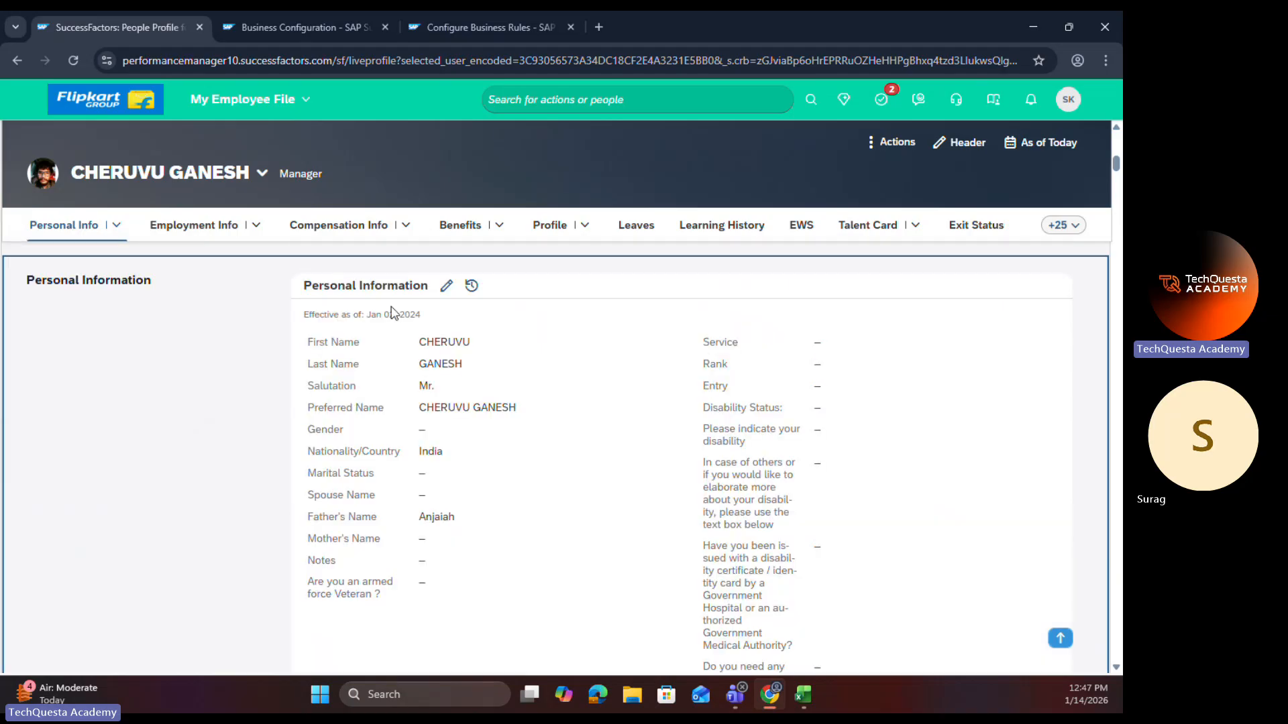
click(445, 285)
click(259, 207)
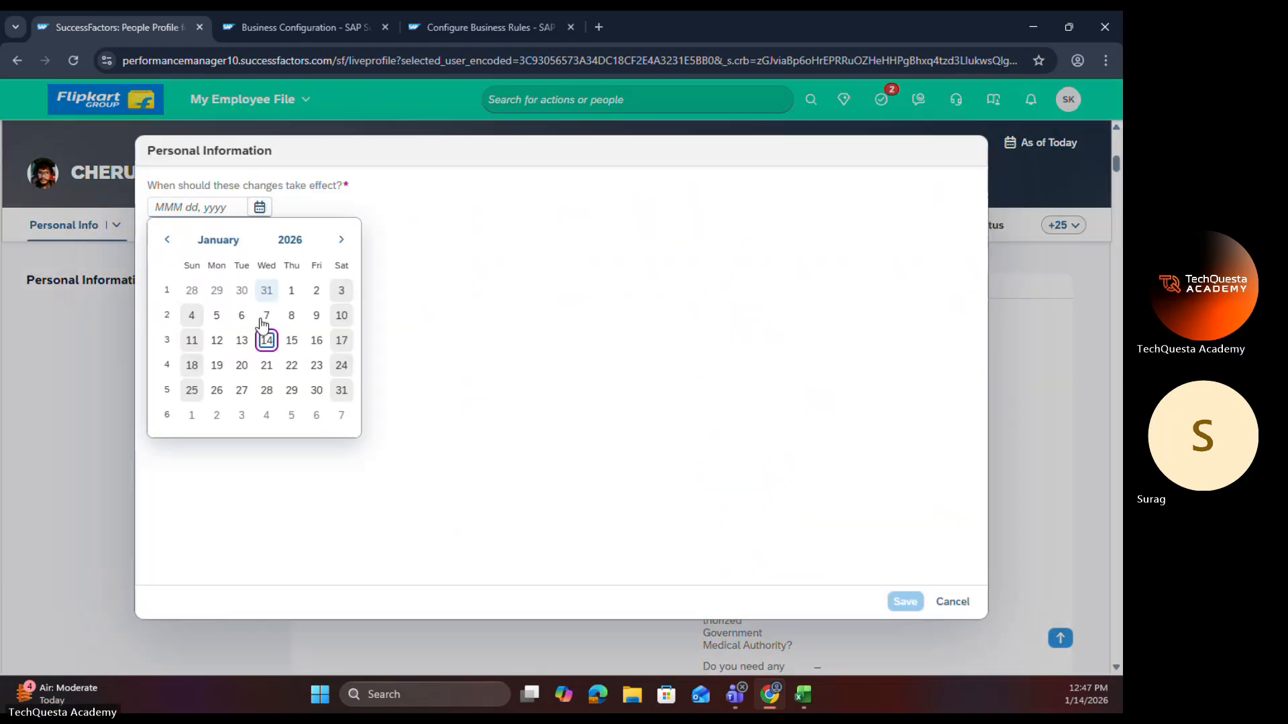
click(264, 336)
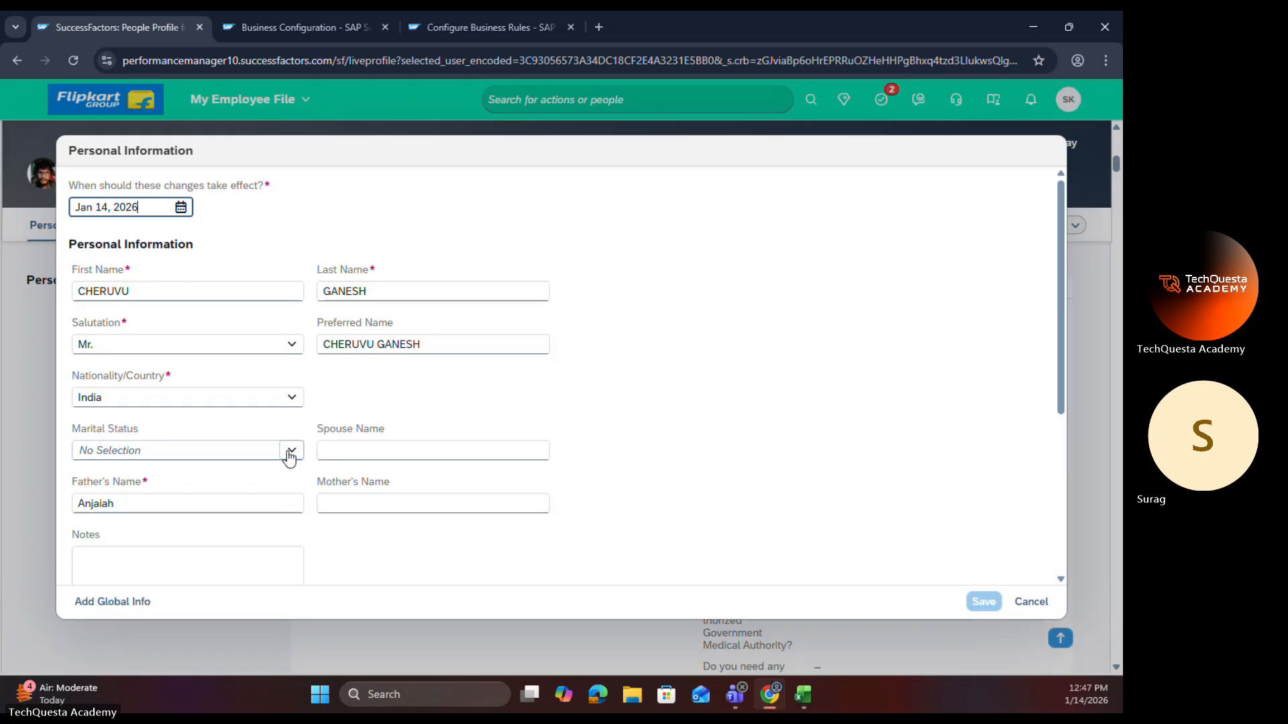
Step: Test the Marital Status field with Married and Divorced, and discard the Personal Information changes
click(289, 456)
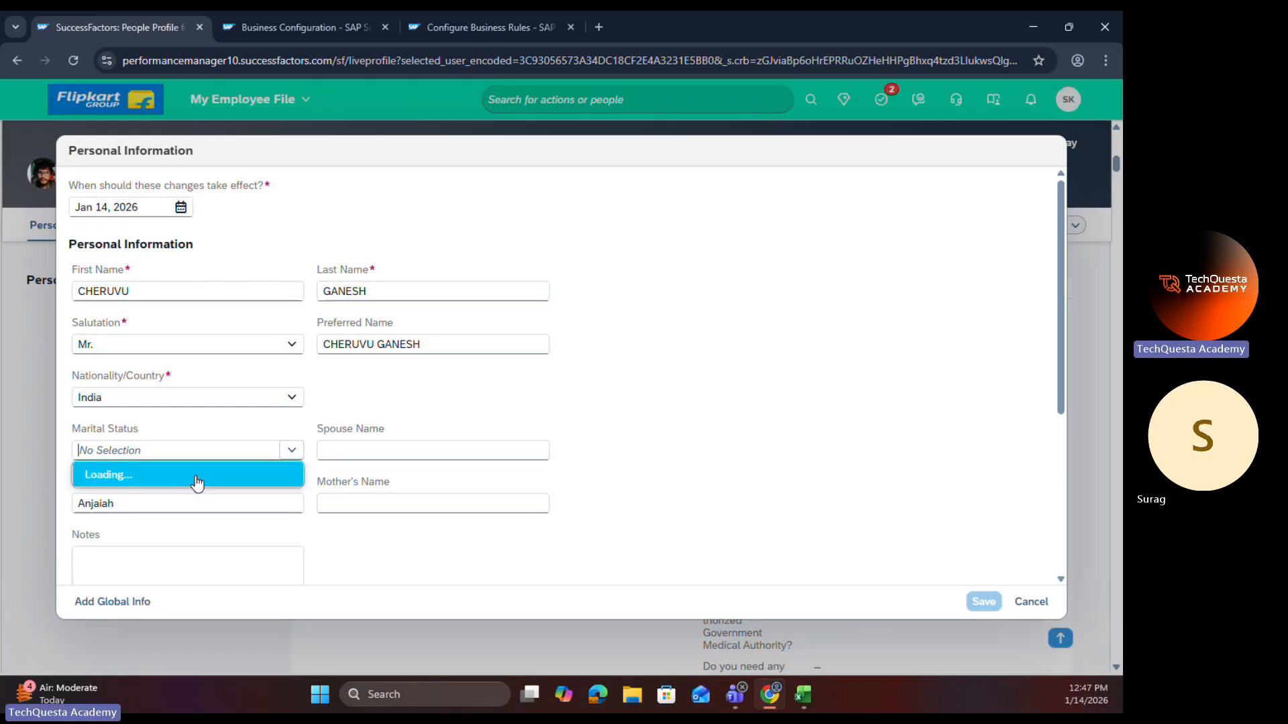
click(183, 529)
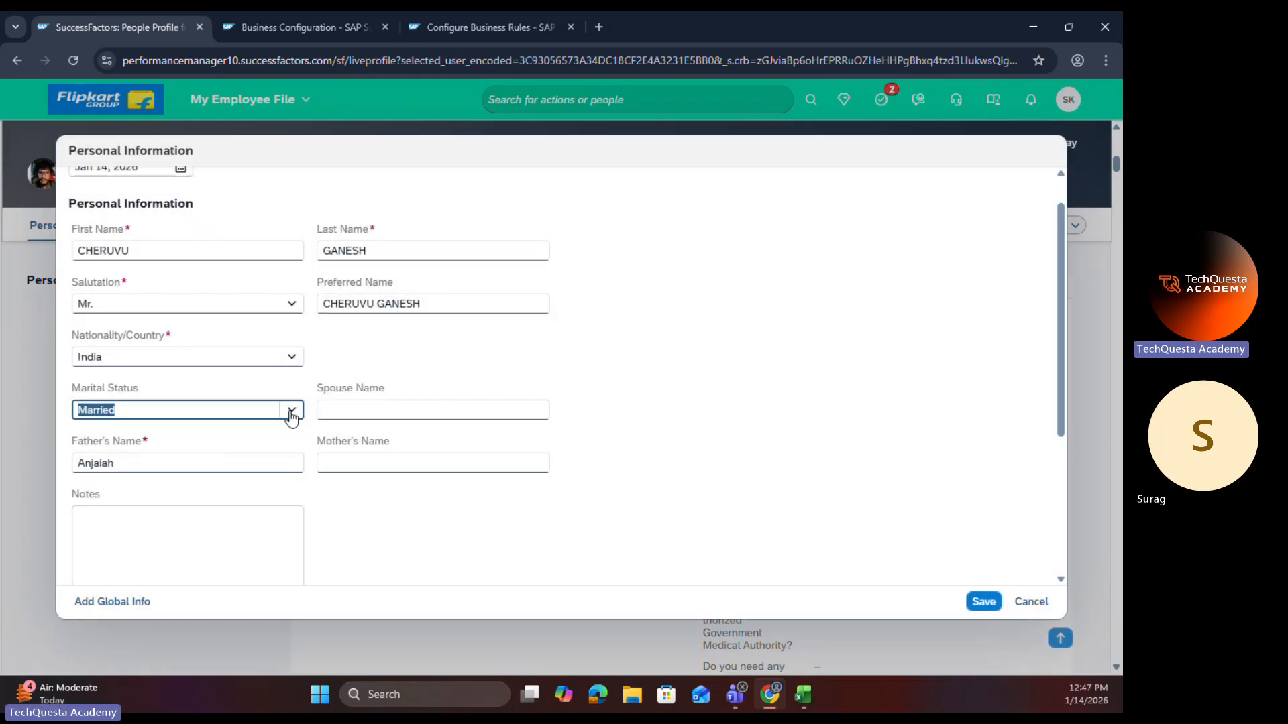
click(291, 416)
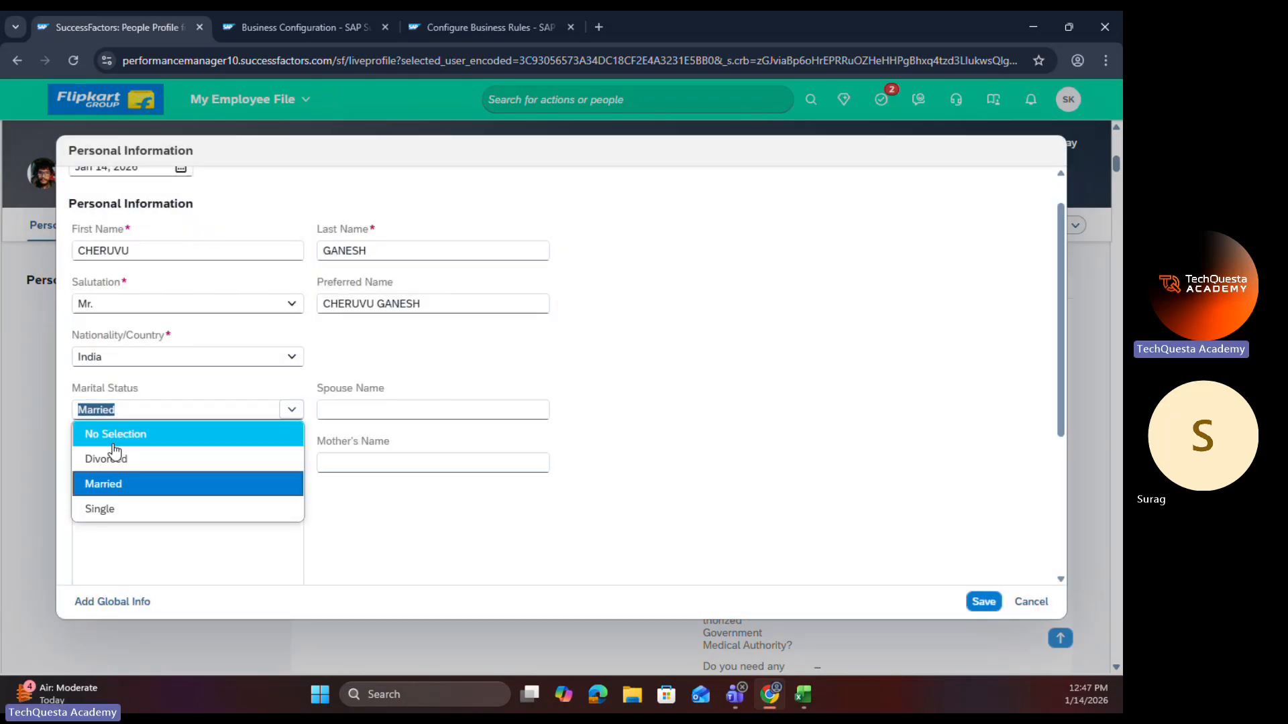
click(122, 454)
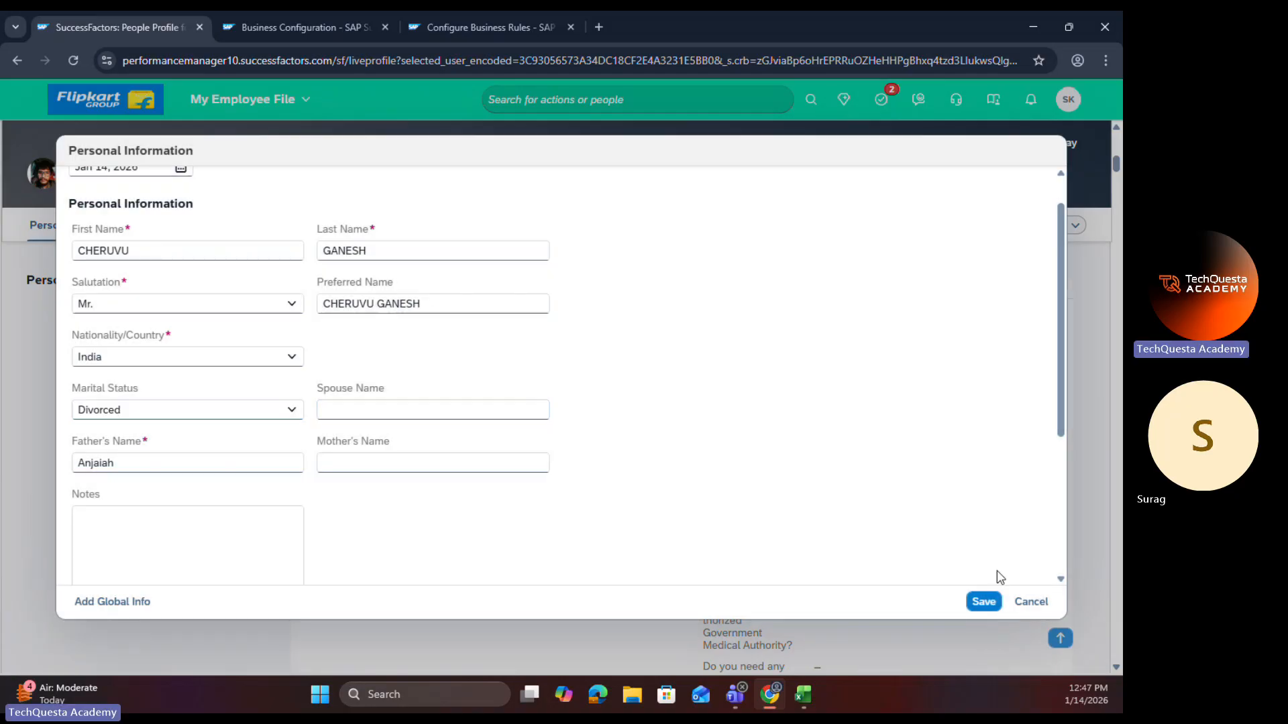
click(1030, 600)
click(607, 413)
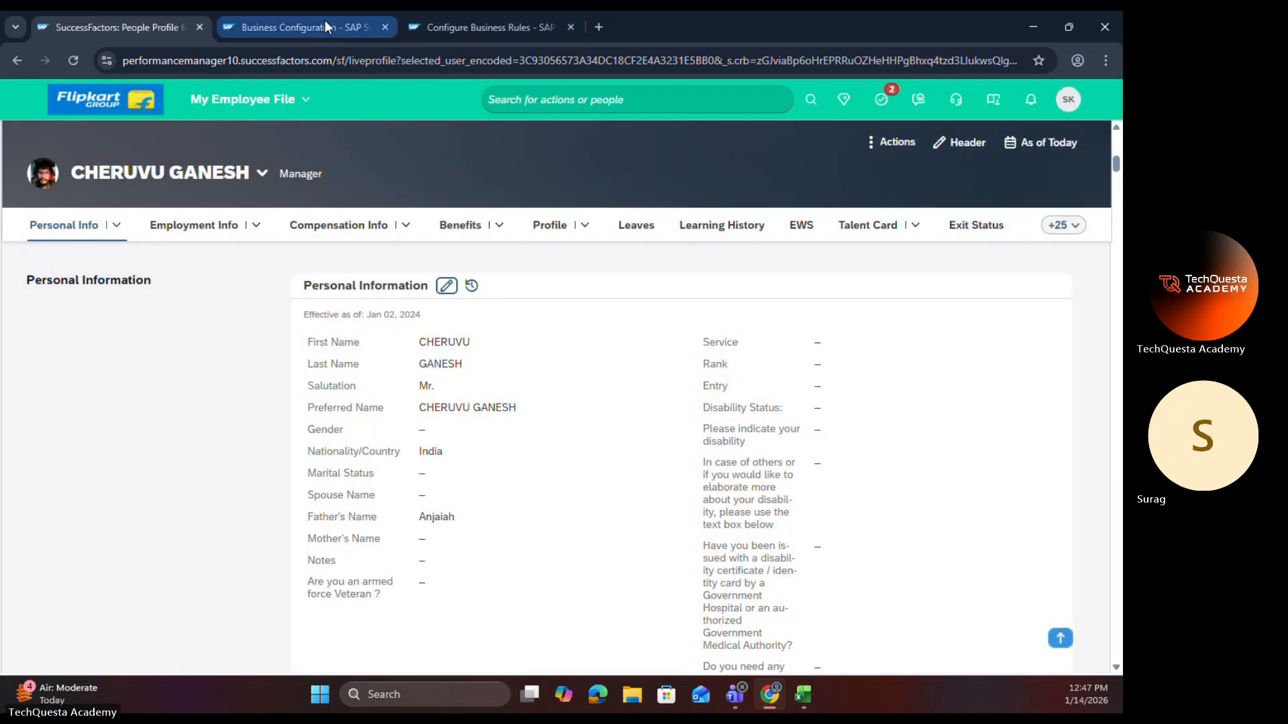
Step: Permanently delete the 01/02/1900 record of the onChange Marriage Date Field Rule
click(325, 20)
click(443, 21)
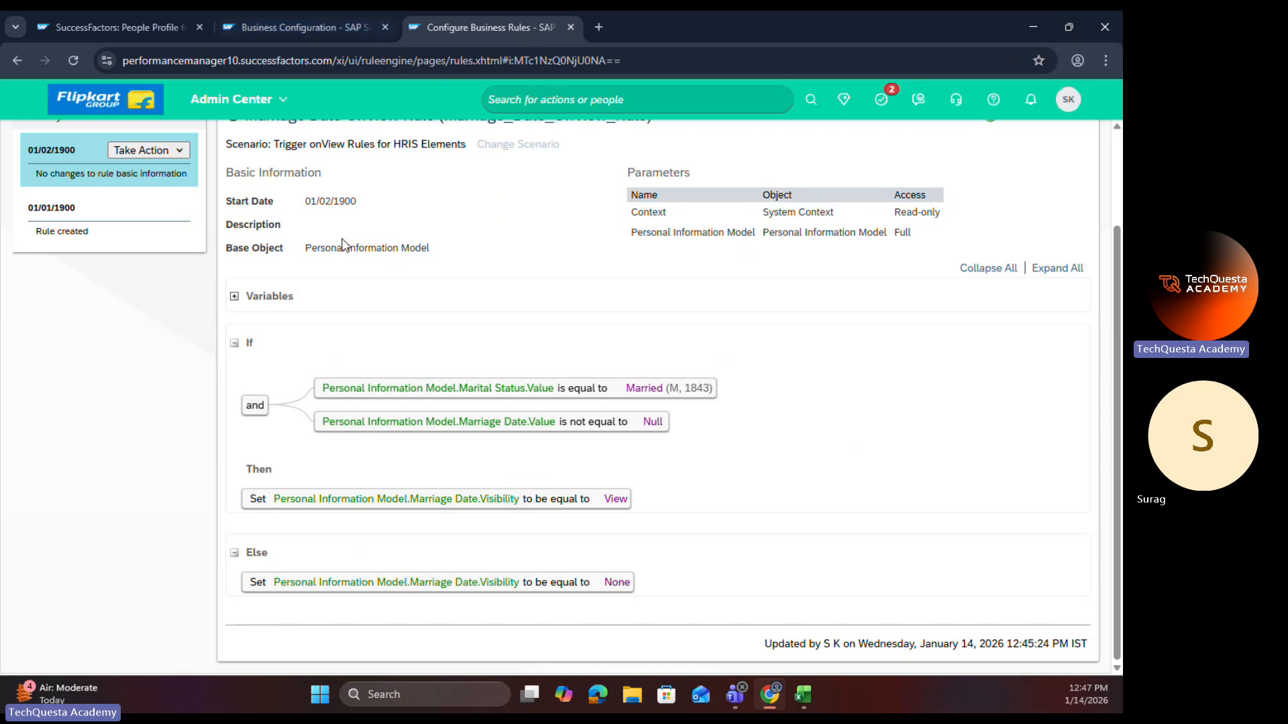
scroll(344, 247, up, 2)
scroll(458, 411, down, 1)
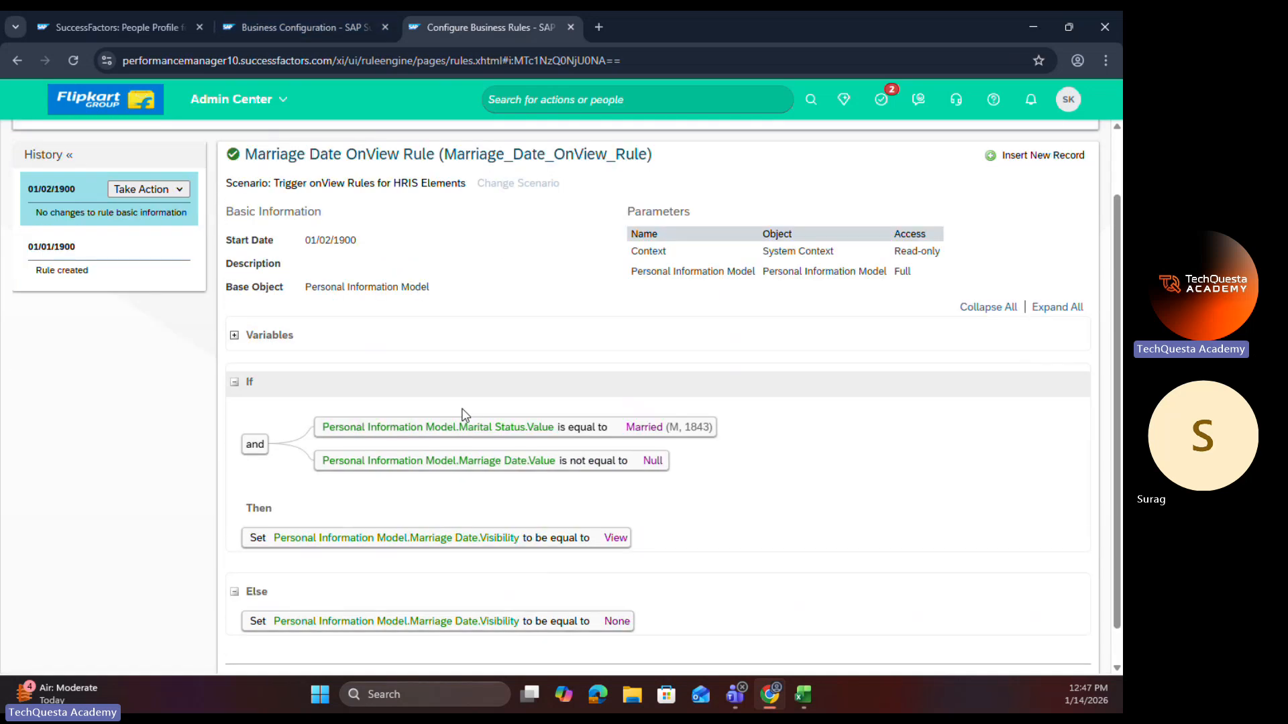
scroll(462, 414, down, 1)
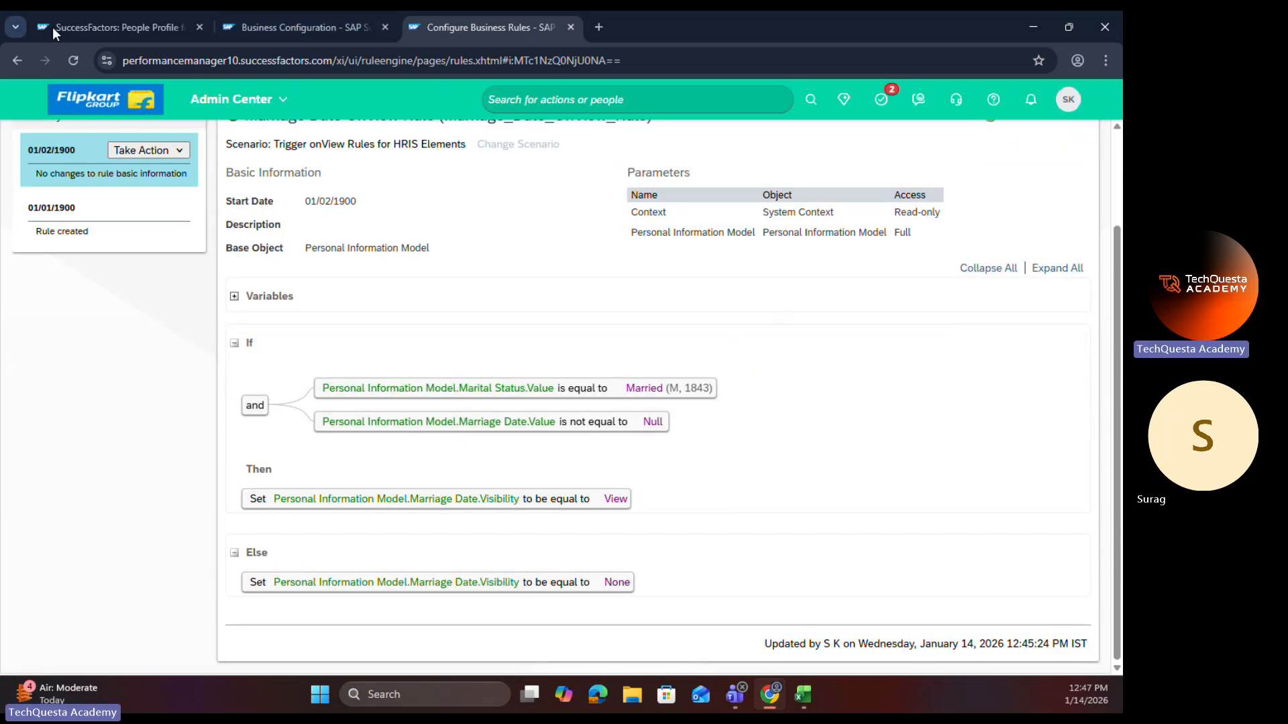
click(295, 26)
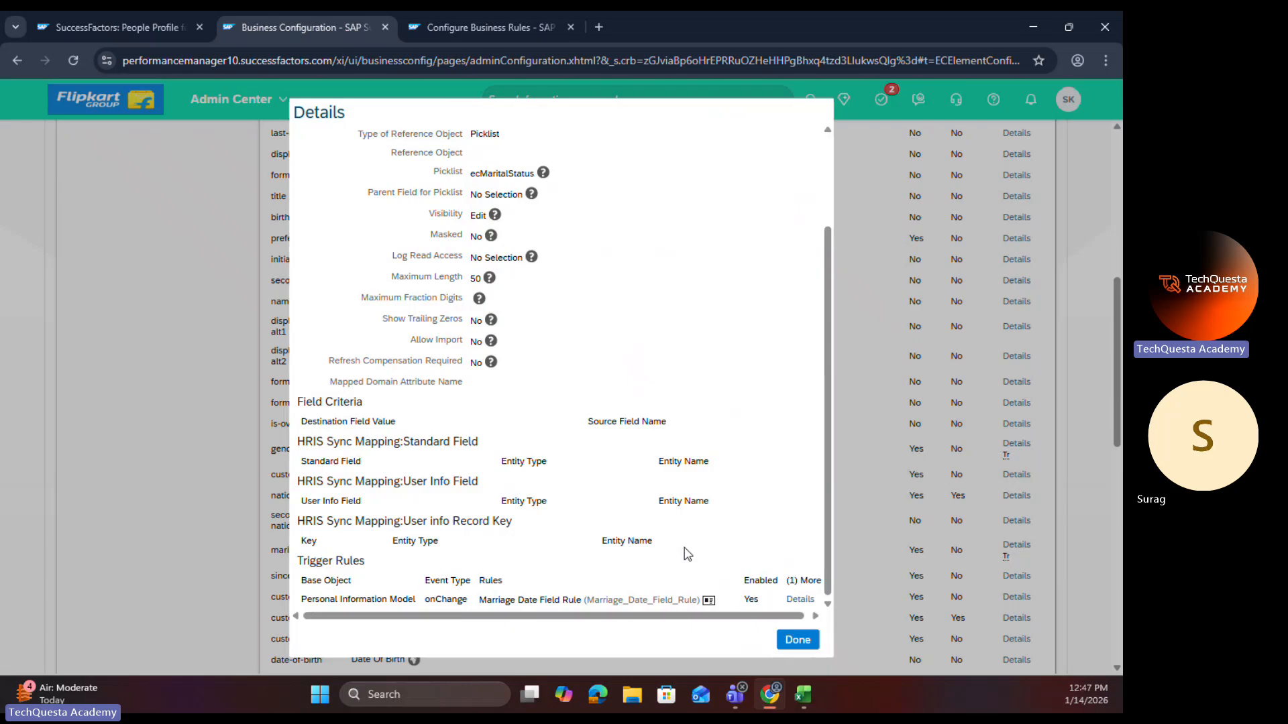
click(708, 601)
double_click(738, 22)
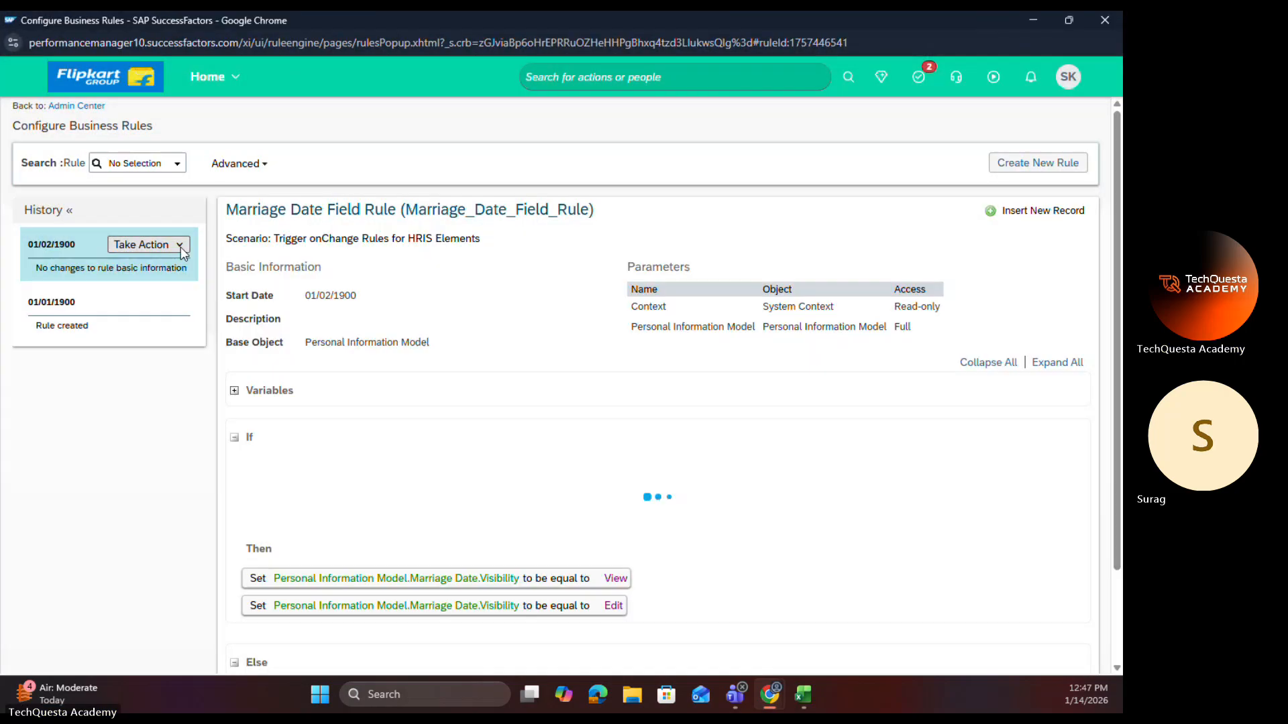
click(178, 245)
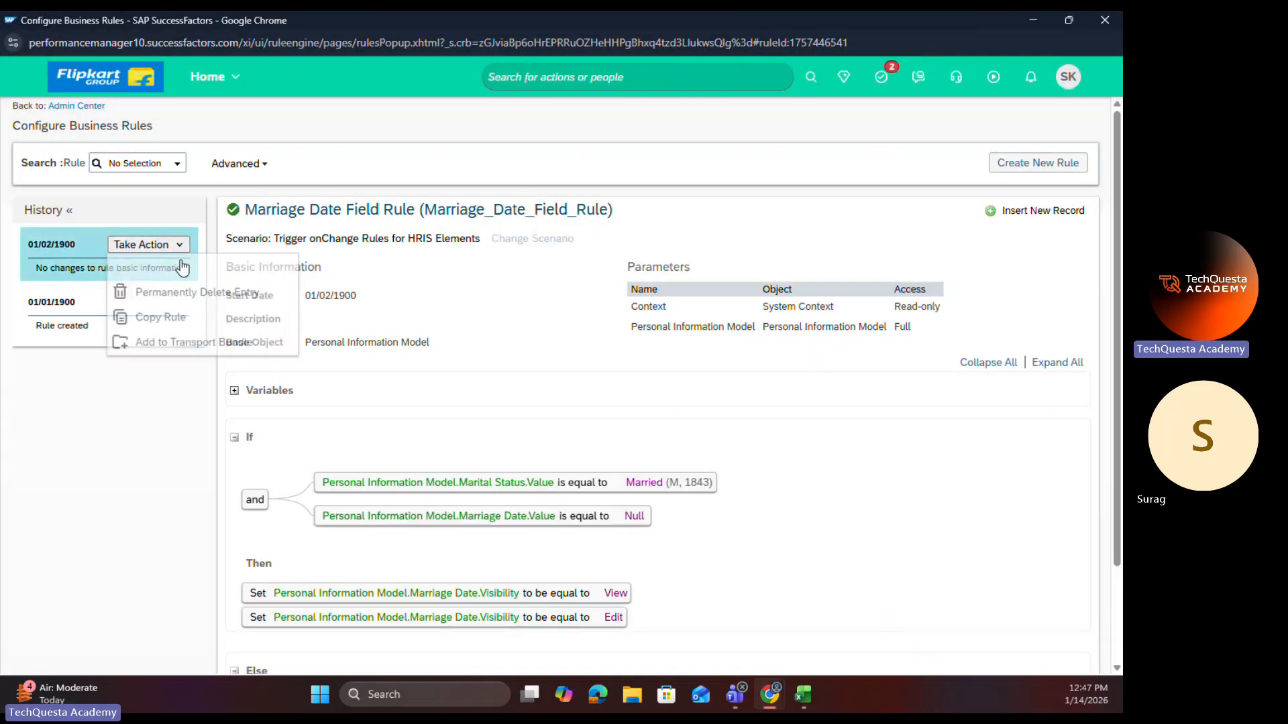
click(151, 295)
click(591, 448)
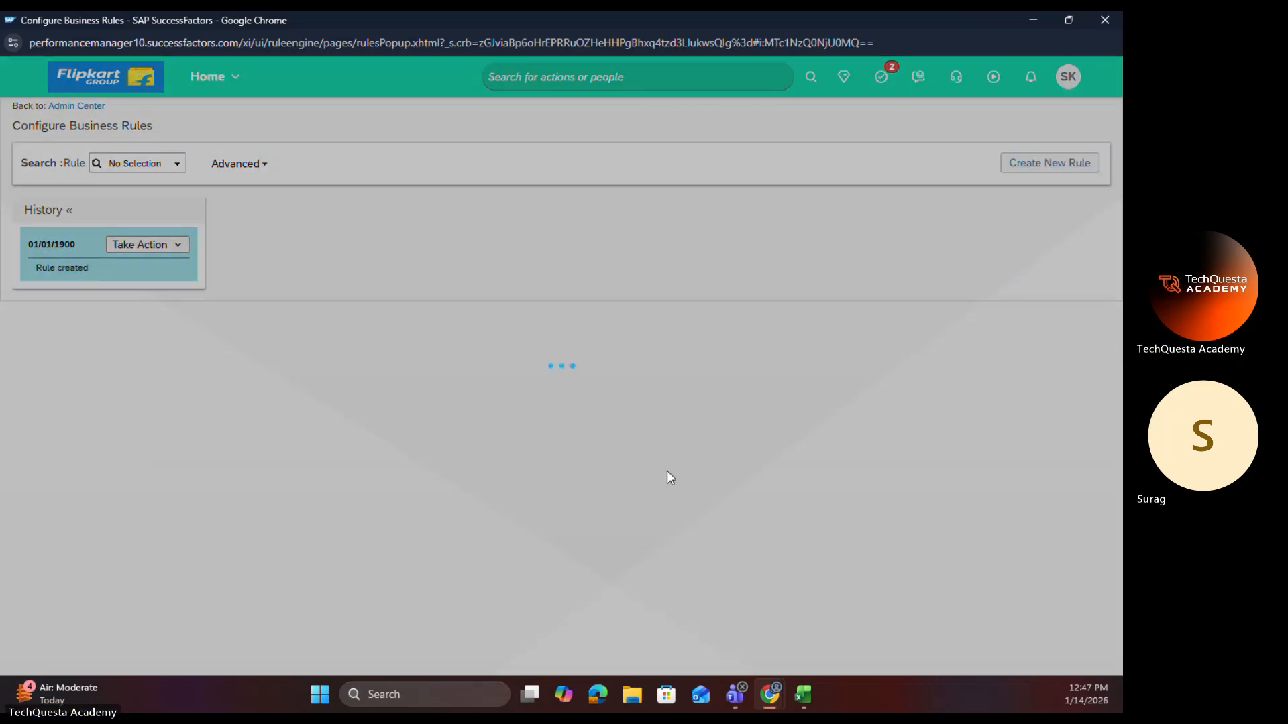
scroll(603, 446, down, 2)
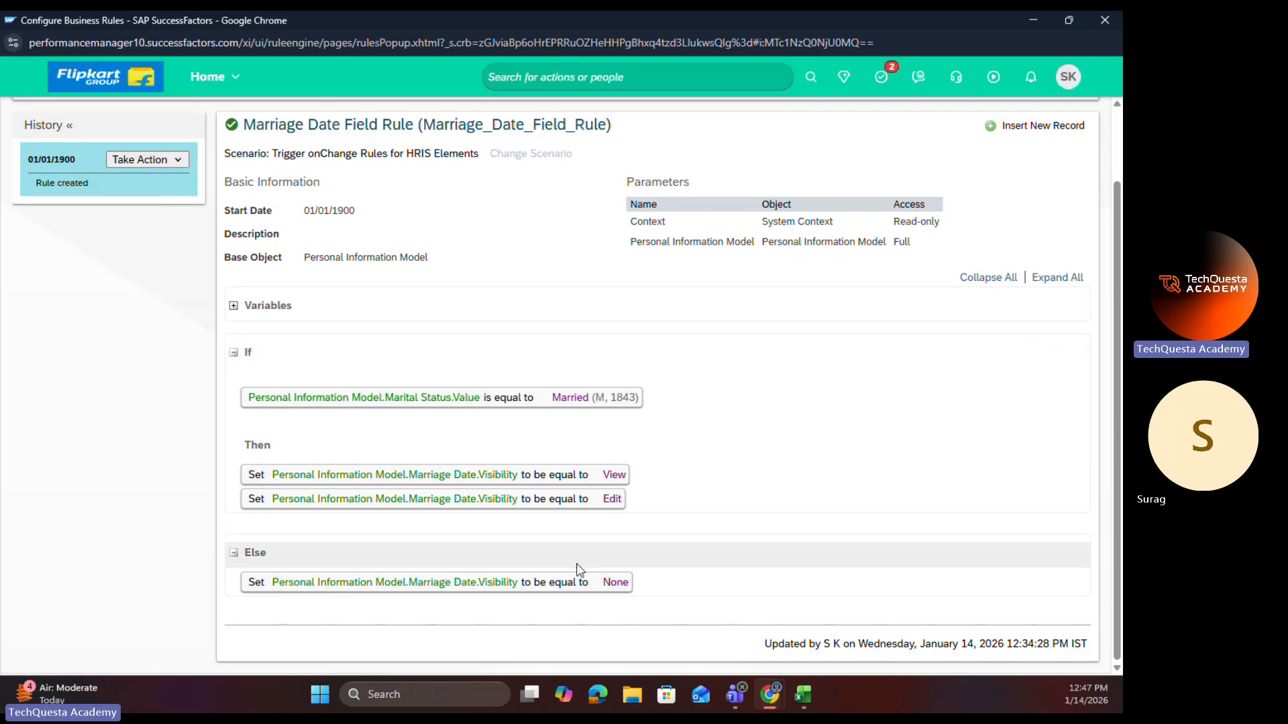
Step: Close the onChange rule and the field details, and open the Marriage Date OnView Rule from the personalInfo trigger rules
click(1094, 23)
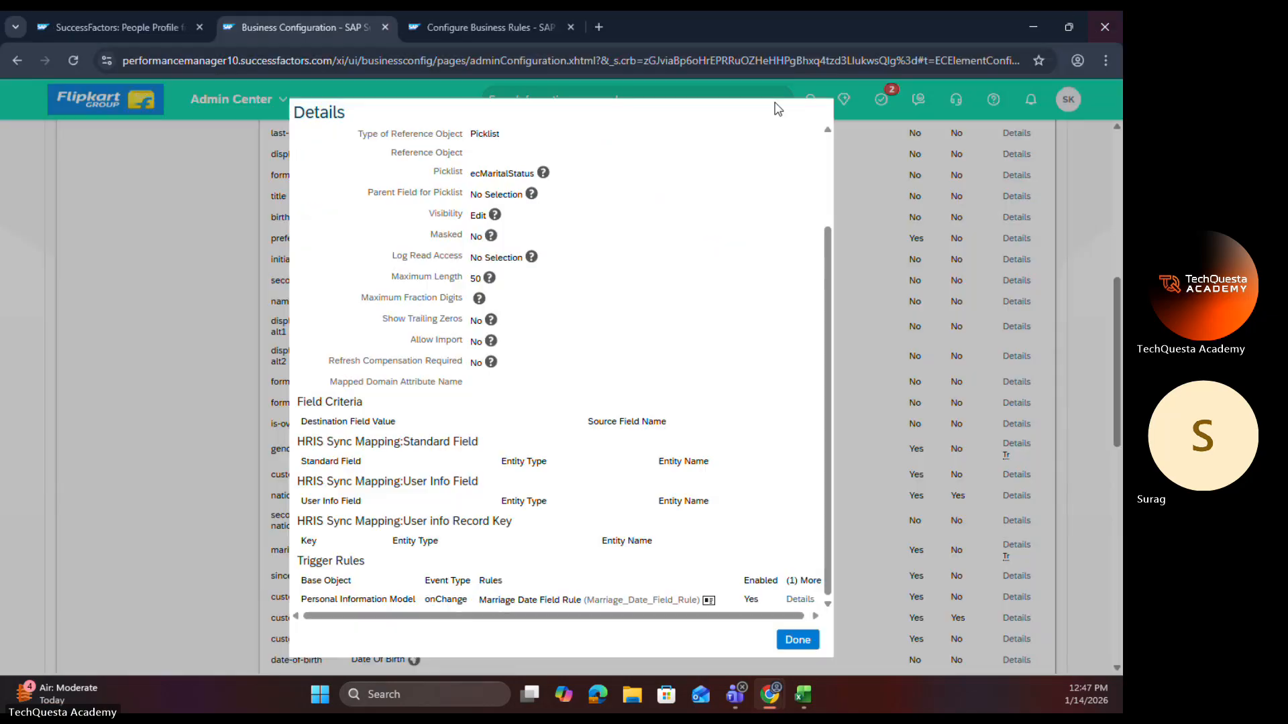
click(783, 640)
scroll(495, 388, down, 10)
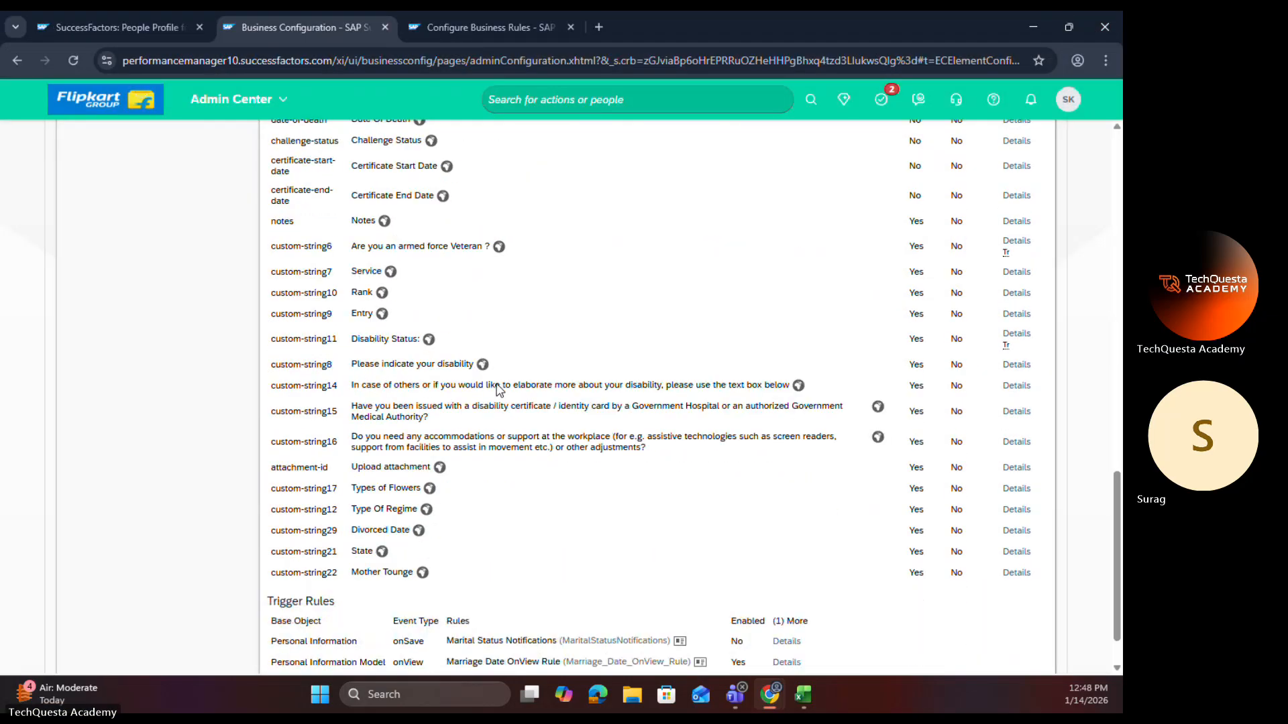
scroll(877, 179, up, 15)
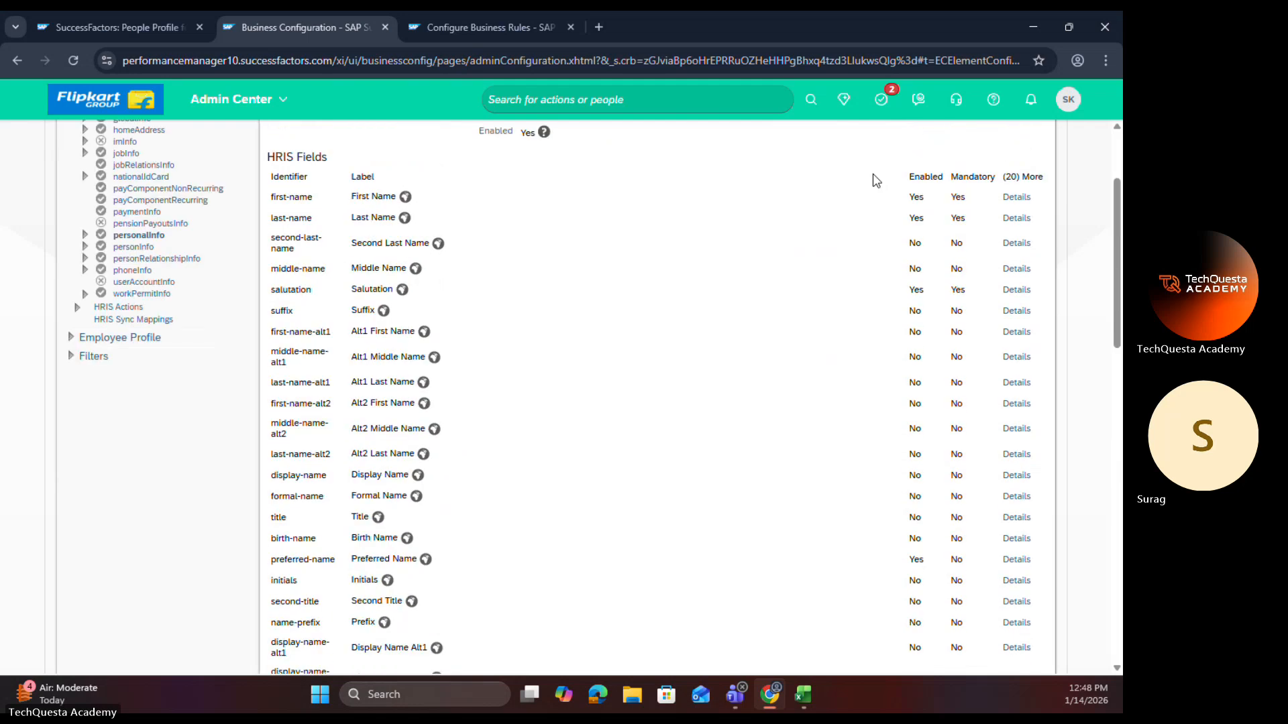
click(1000, 186)
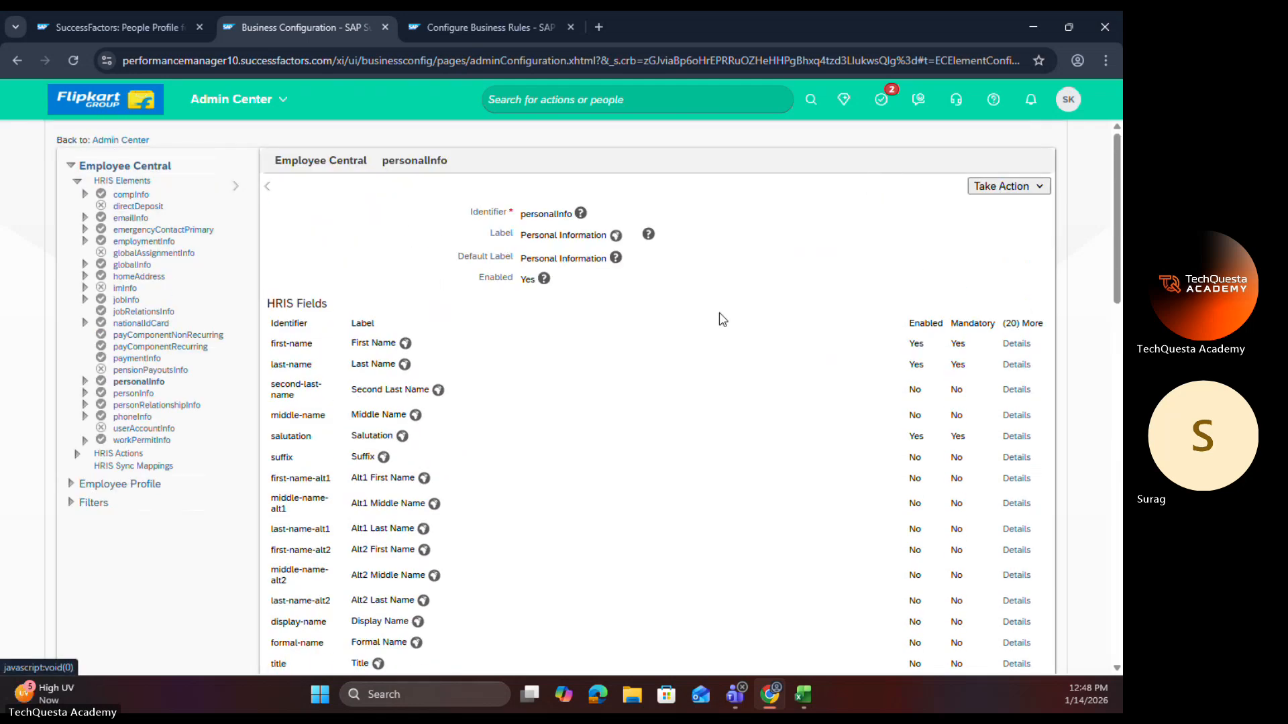
scroll(695, 453, down, 10)
scroll(695, 453, down, 4)
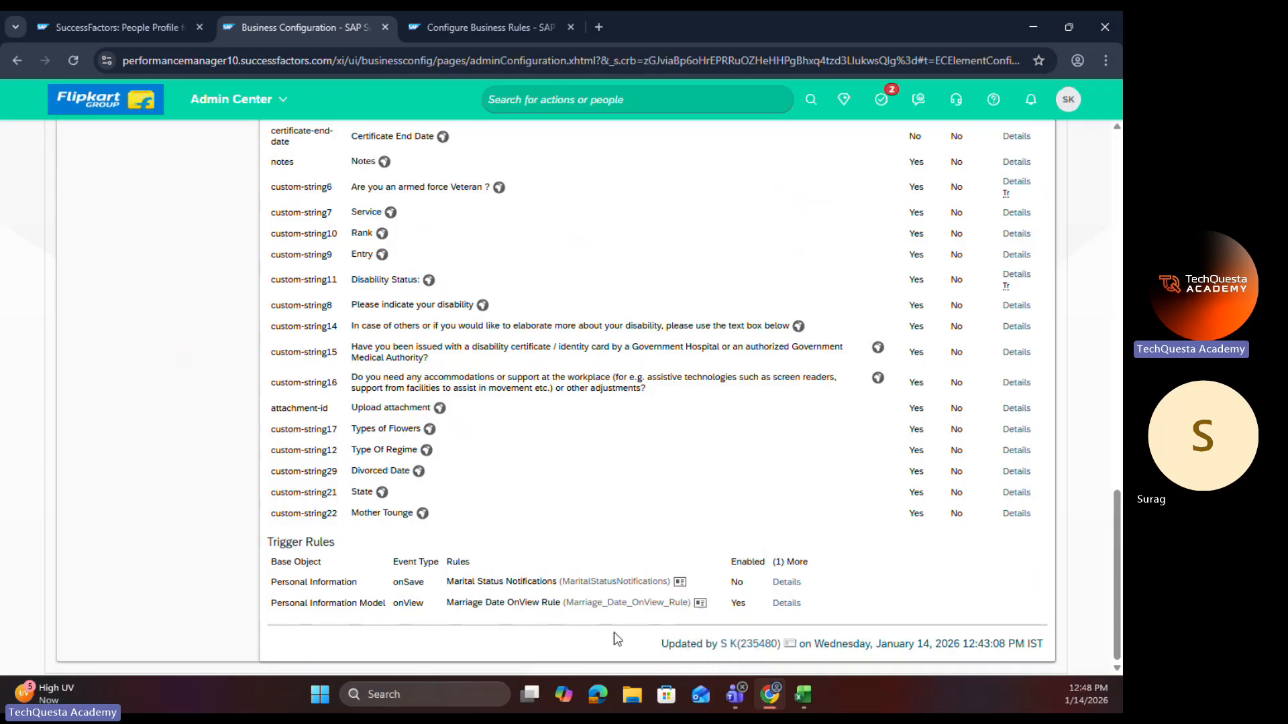
click(701, 604)
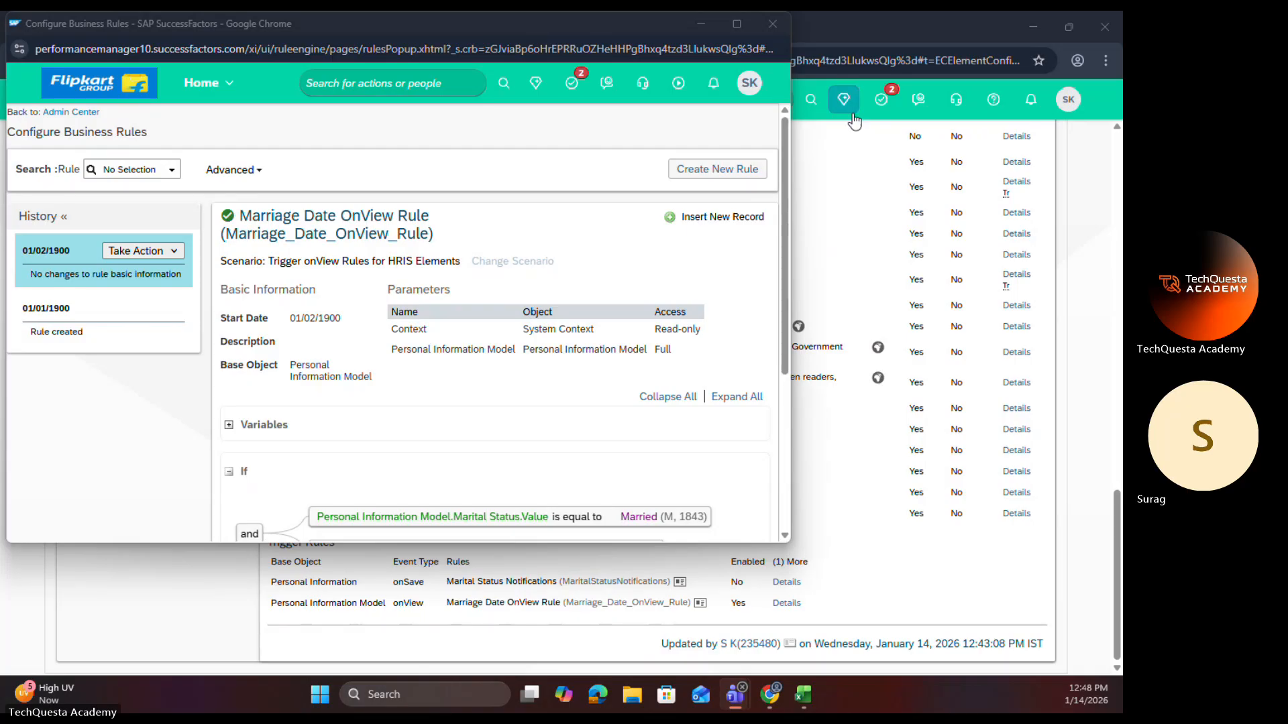
click(736, 24)
scroll(749, 390, down, 2)
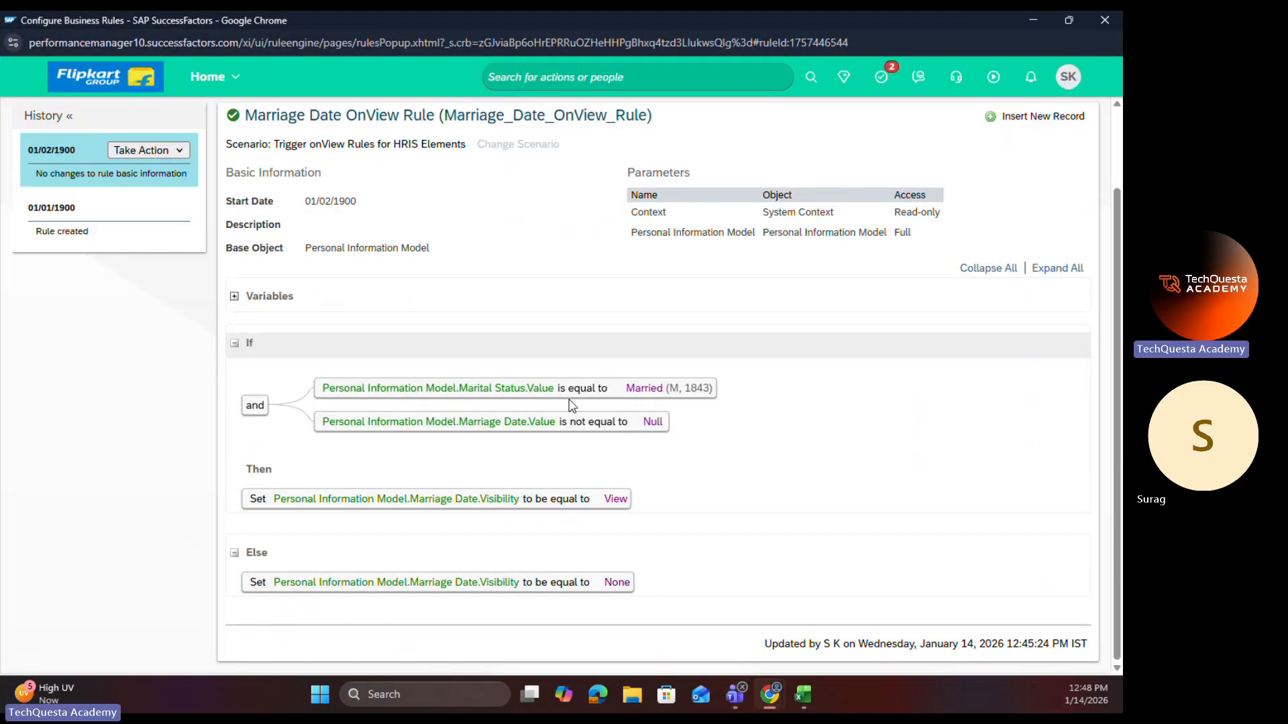
Step: Delete the Marital Status equals Married condition from the OnView rule's 01/02/1900 record and simplify the If expressions
click(148, 153)
click(168, 172)
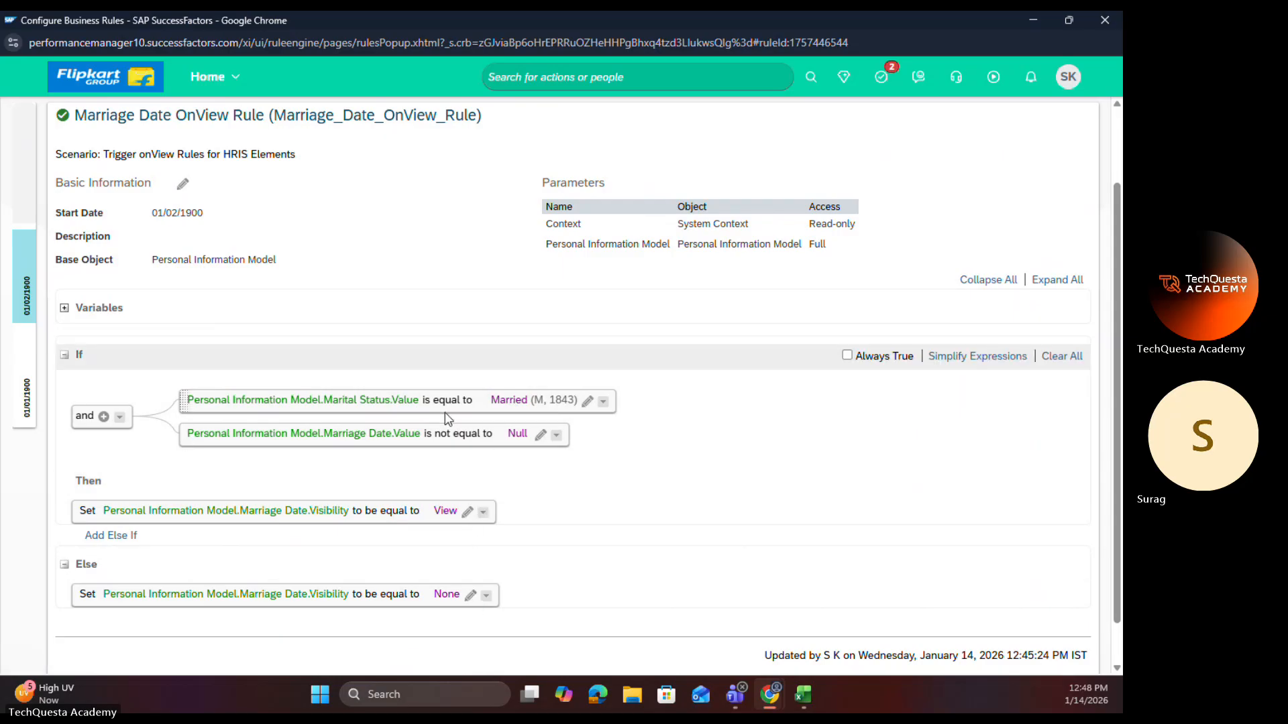
click(603, 402)
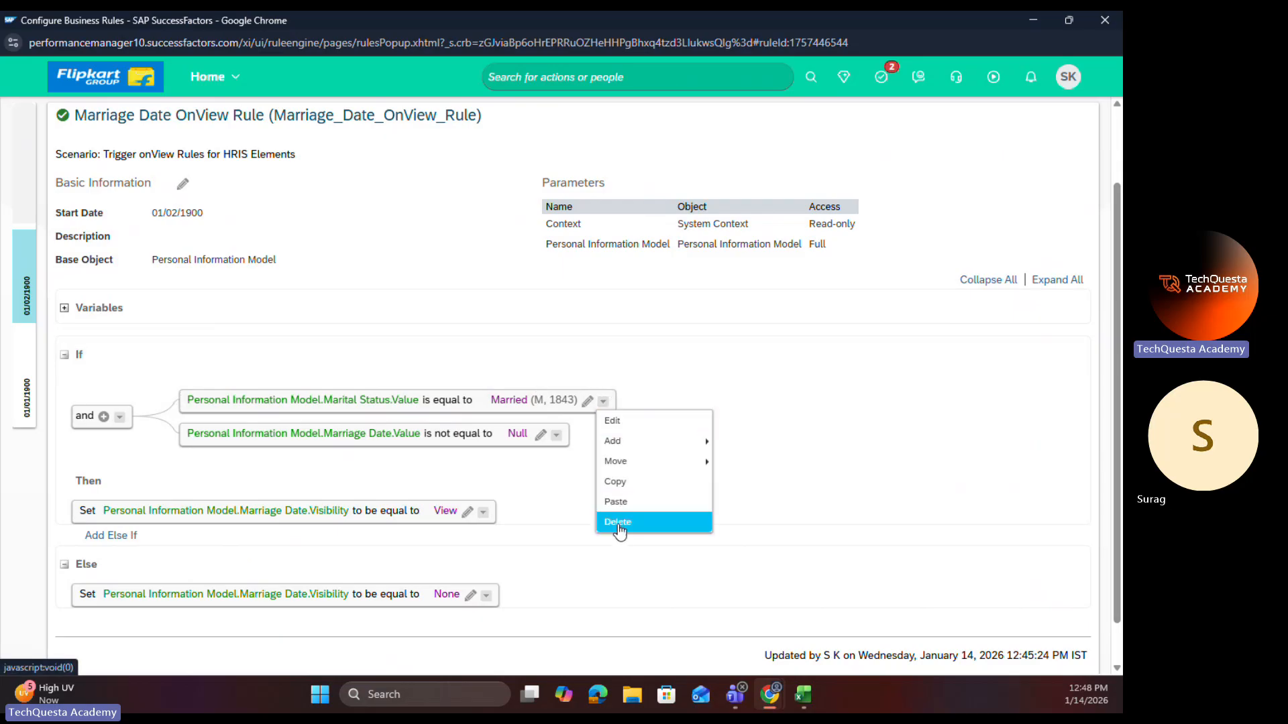
click(616, 524)
click(965, 357)
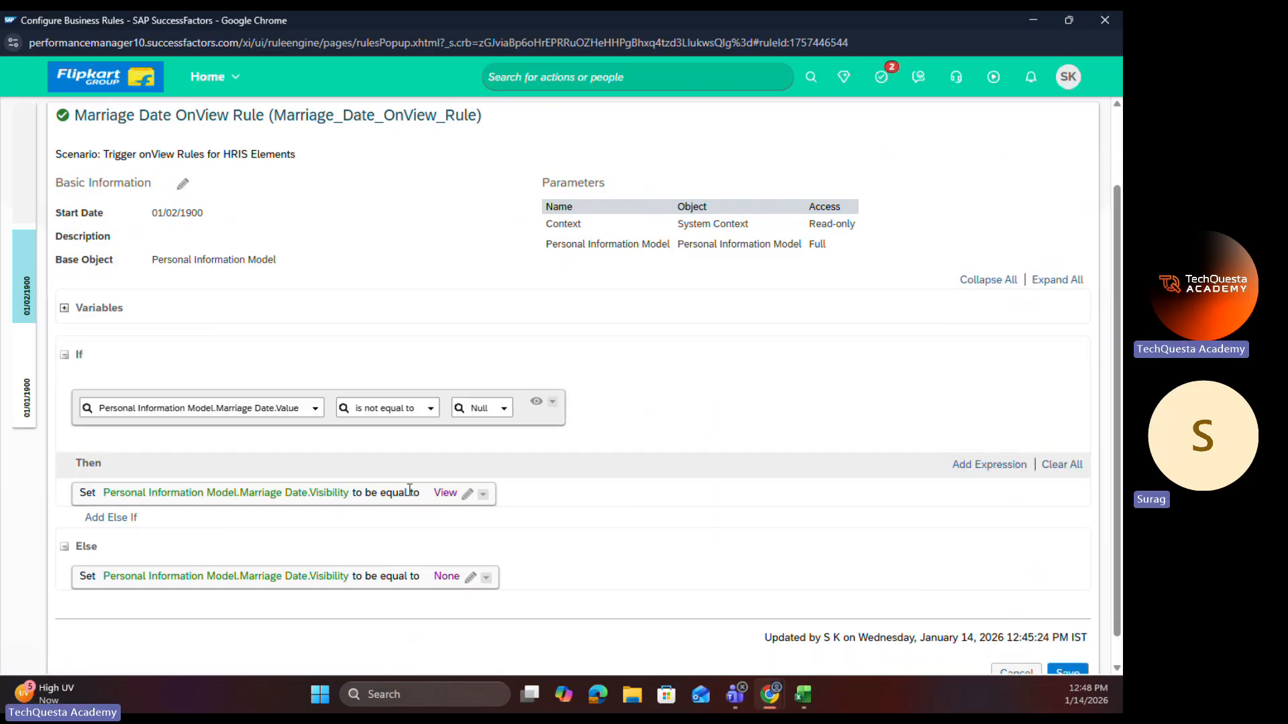
Step: Save the OnView rule with Marriage Date.Value is not equal to Null as its only condition, and close the rule window
click(535, 405)
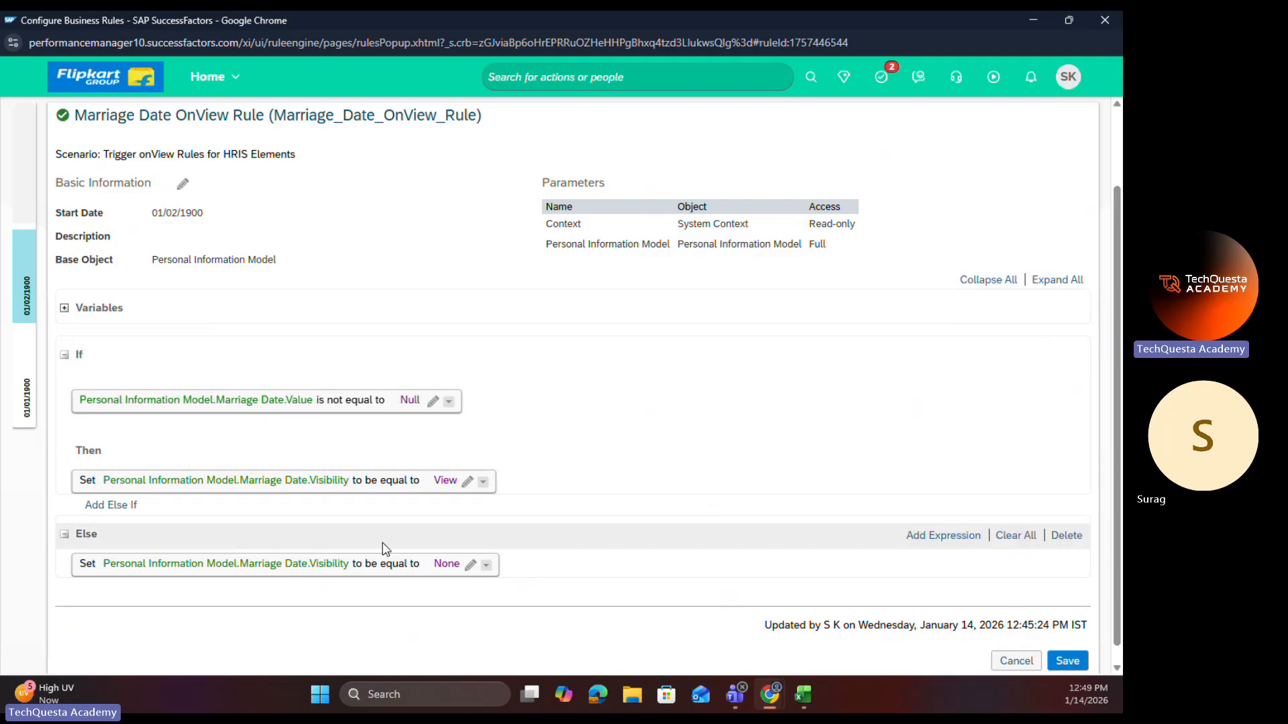
click(1077, 660)
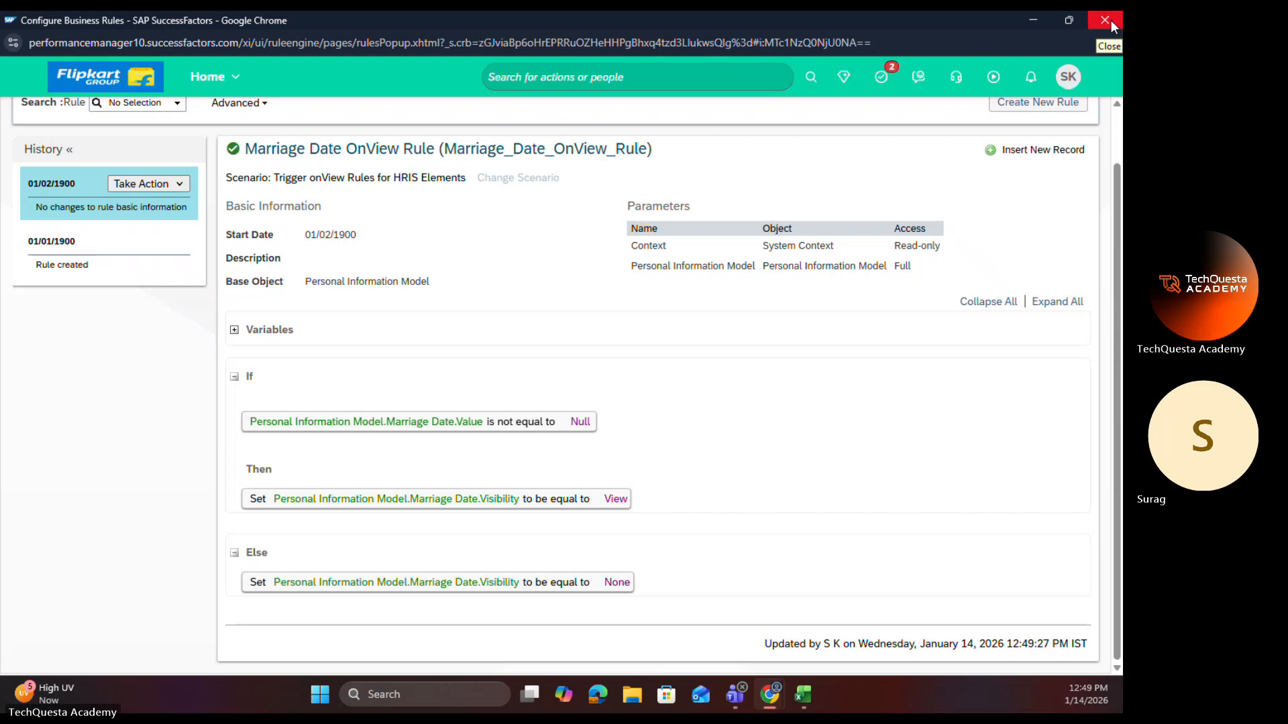
click(1105, 20)
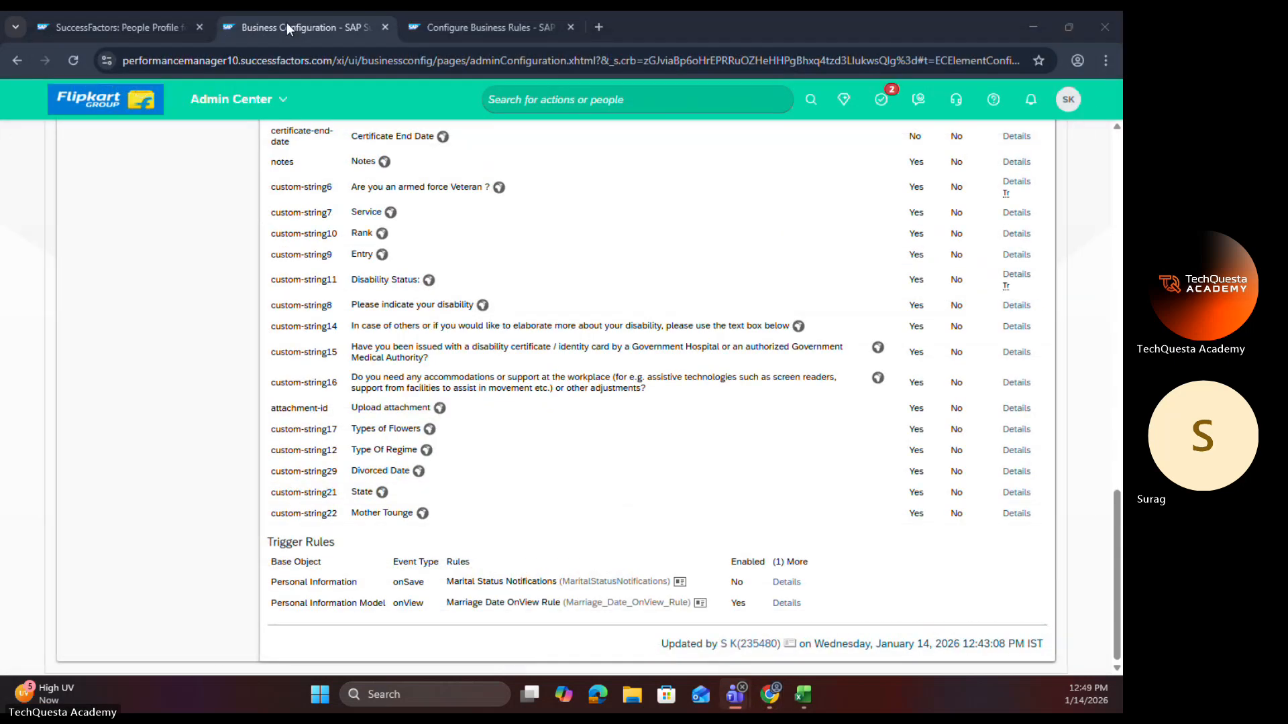
Step: Return to the employee profile and start editing its Personal Information with an effective date of Jan 14, 2026
click(162, 24)
click(446, 285)
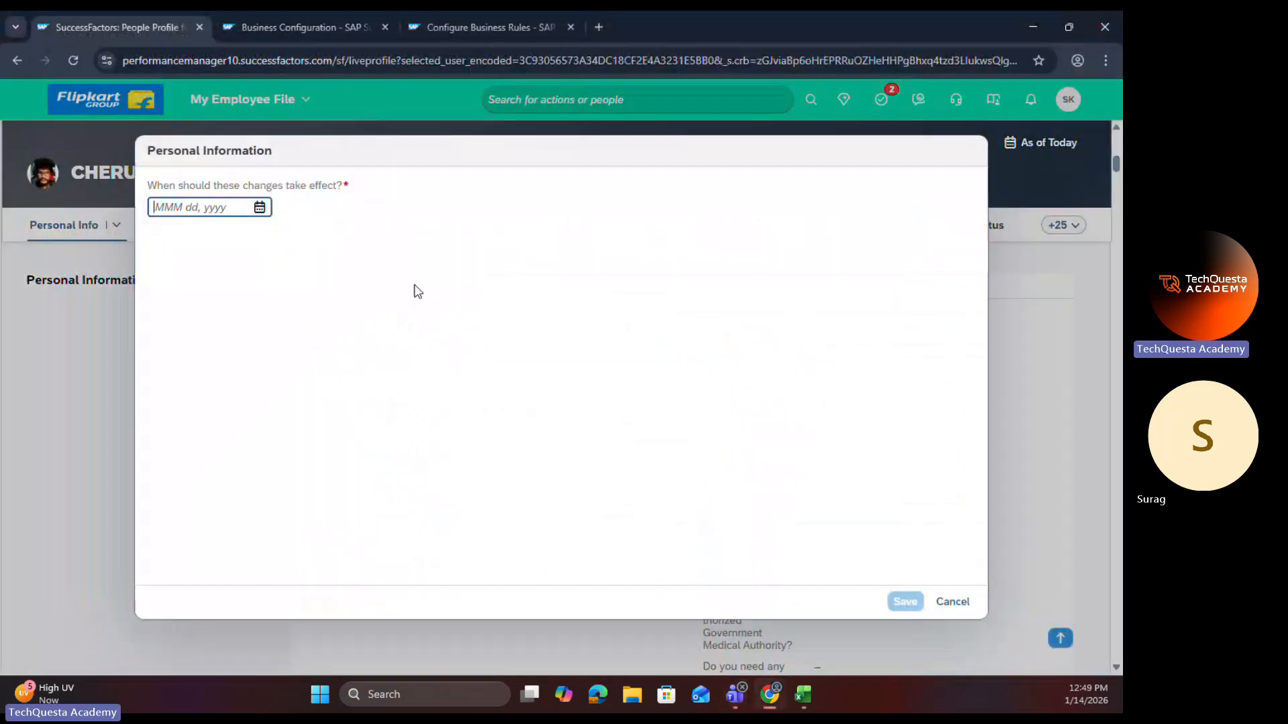
click(267, 210)
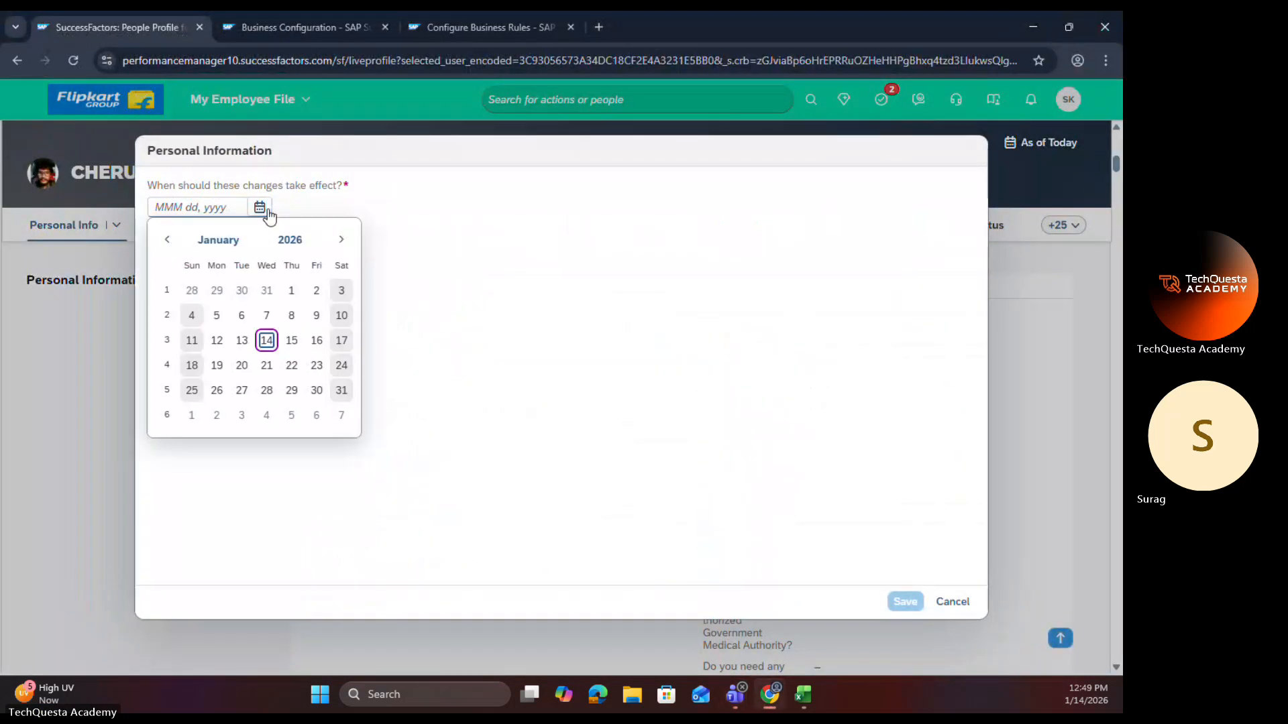
click(267, 341)
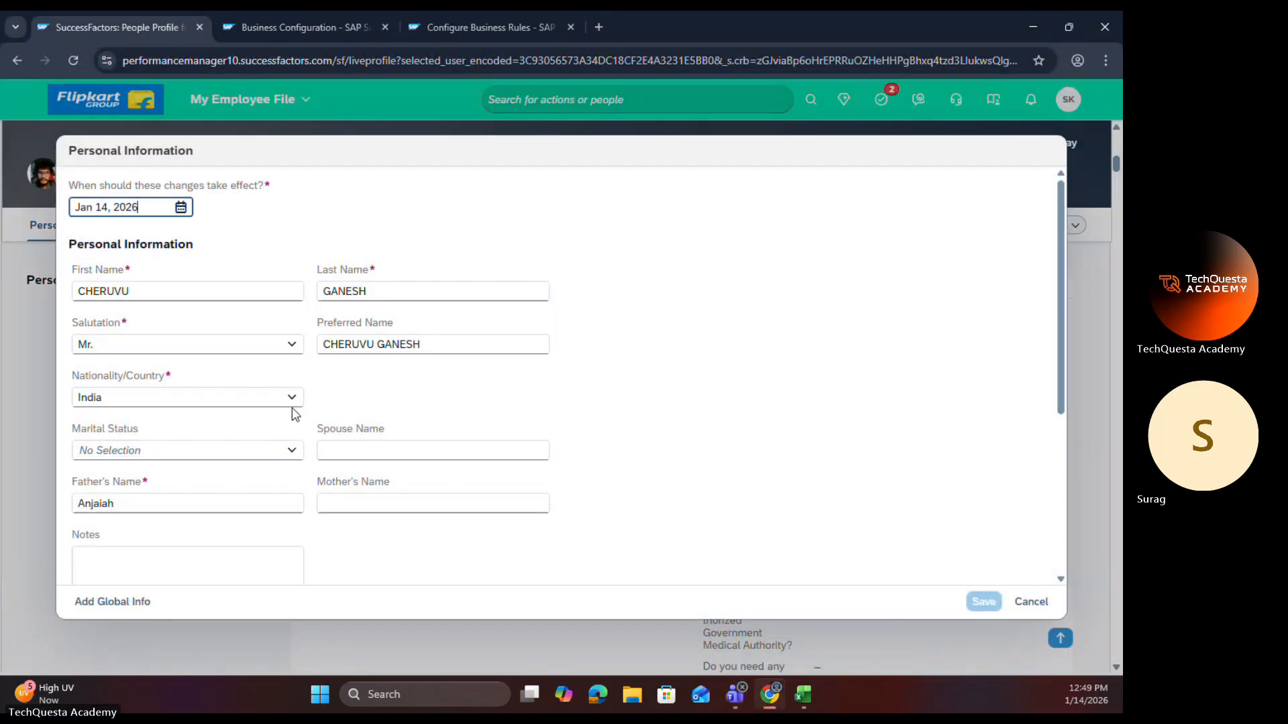
Step: Set Marital Status to Married to test the Marriage Date rules, and discard the Personal Information changes
click(289, 448)
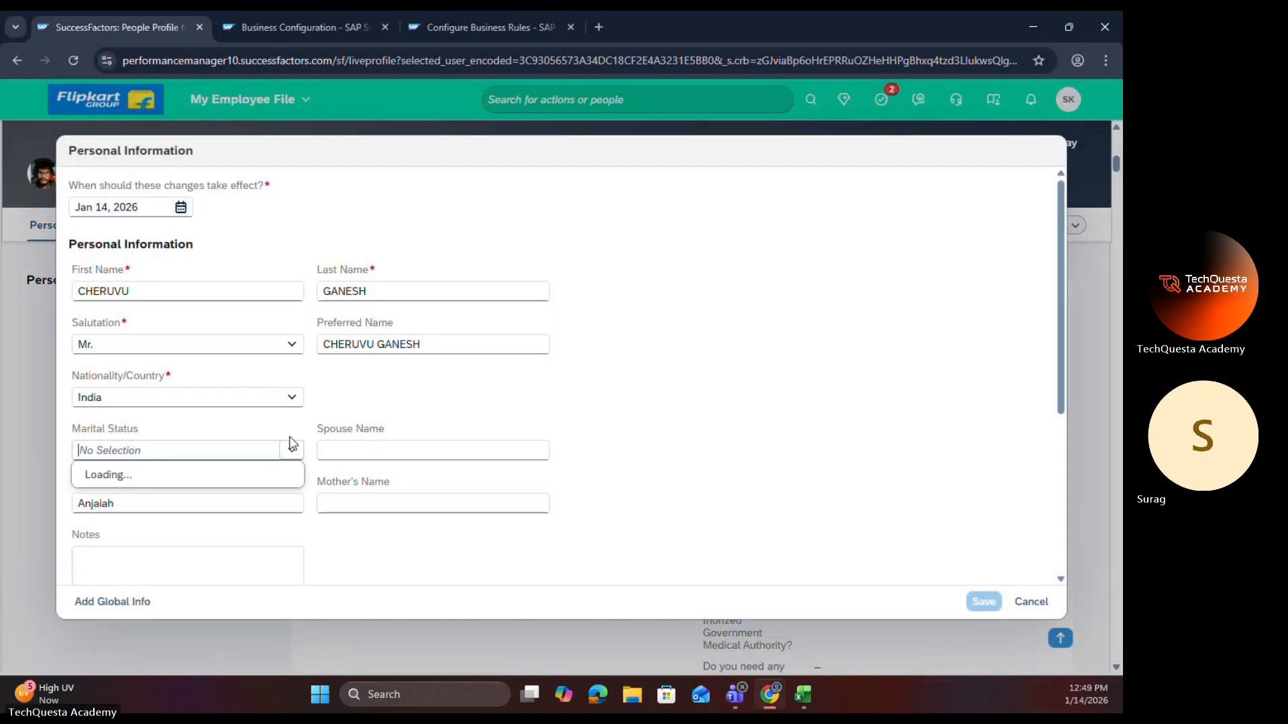
click(164, 501)
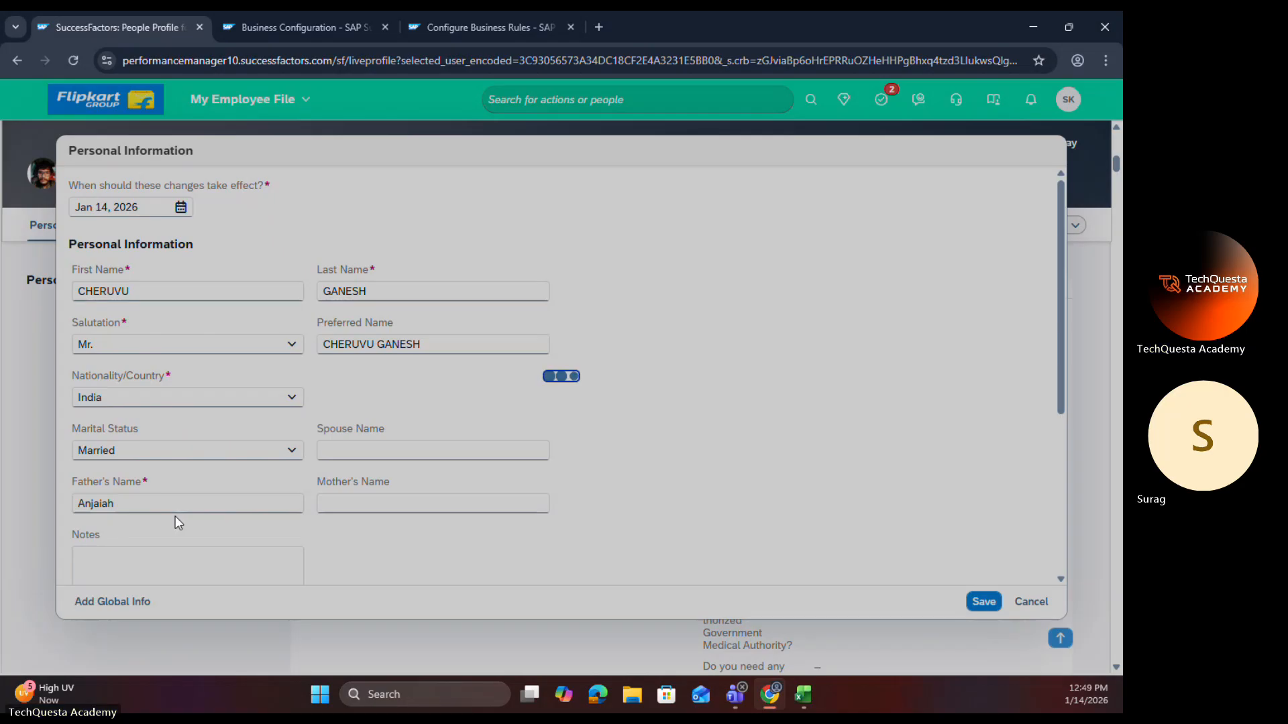
scroll(175, 520, down, 1)
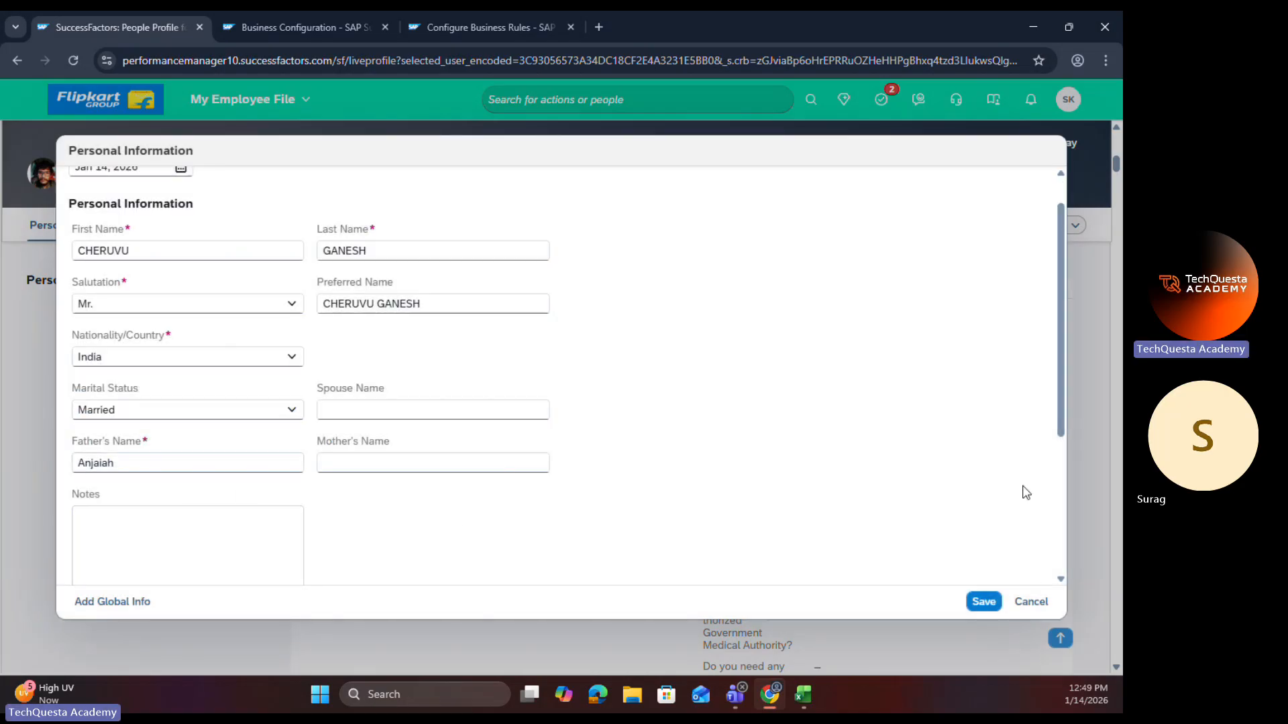
click(1033, 601)
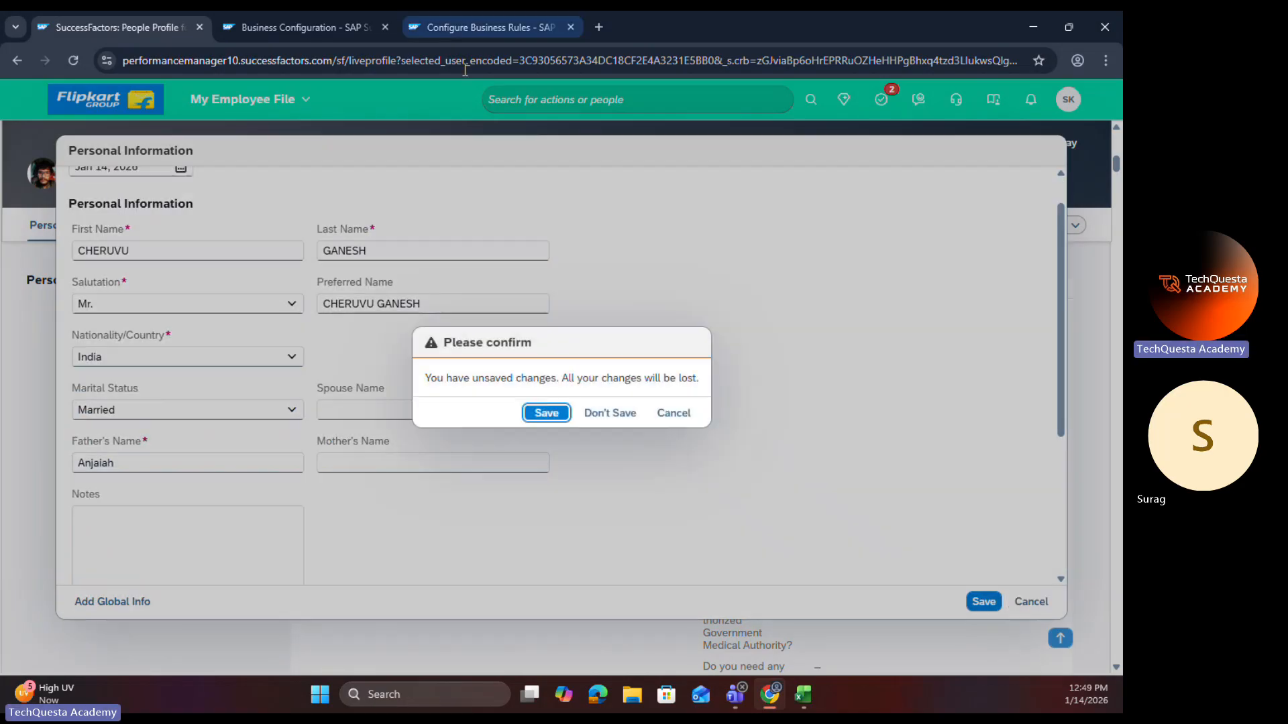
click(601, 413)
Step: Delete the Marriage Date OnView Rule from the personalInfo trigger rules in Business Configuration and save the configuration
click(320, 31)
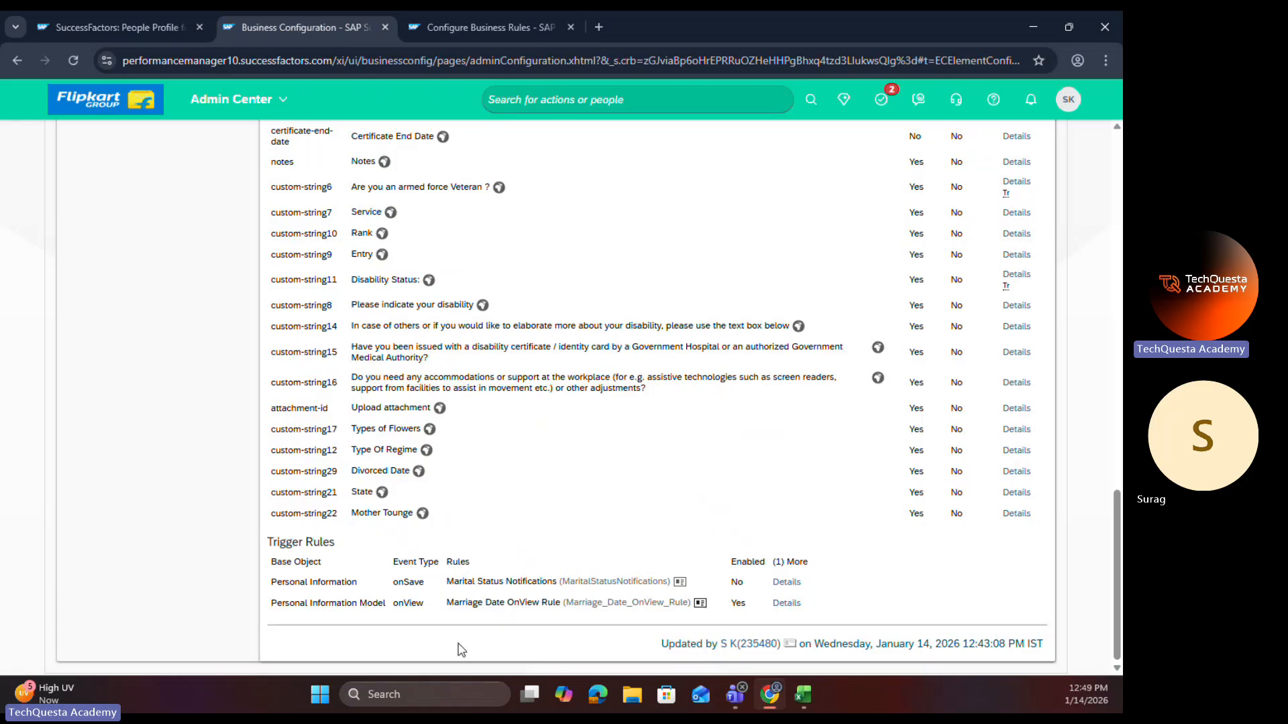
scroll(980, 367, up, 15)
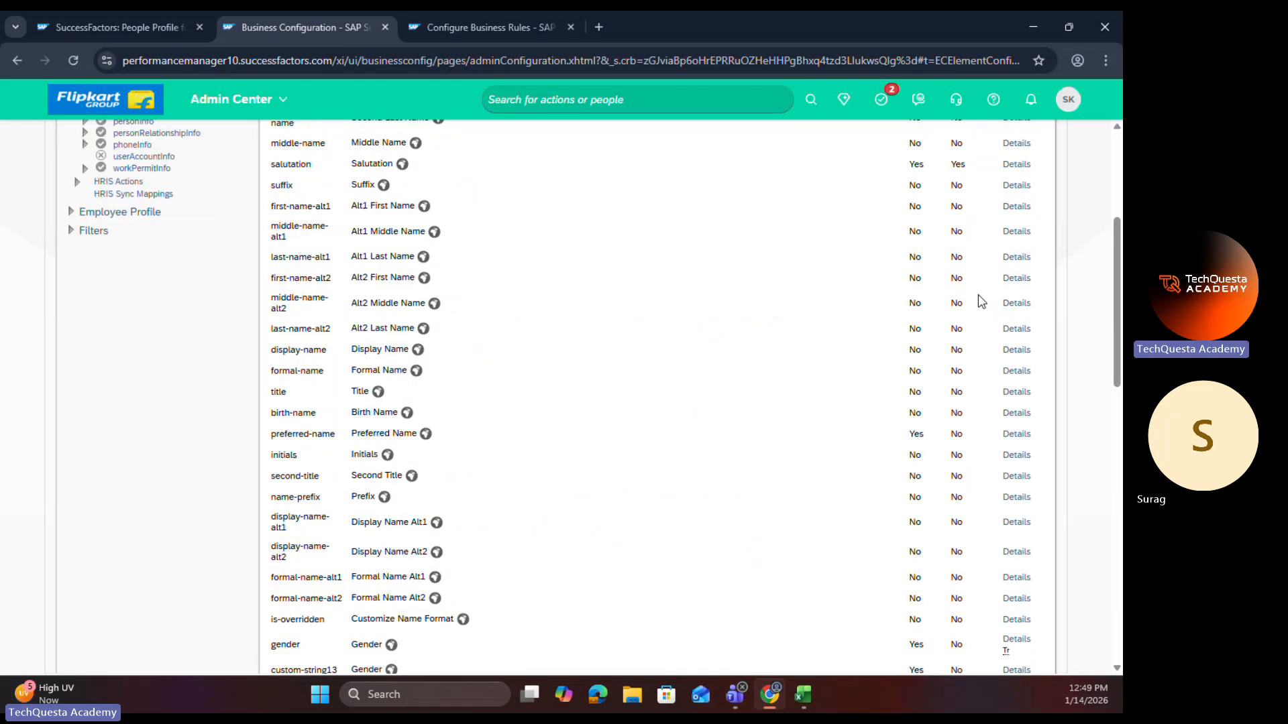
click(1006, 188)
click(994, 210)
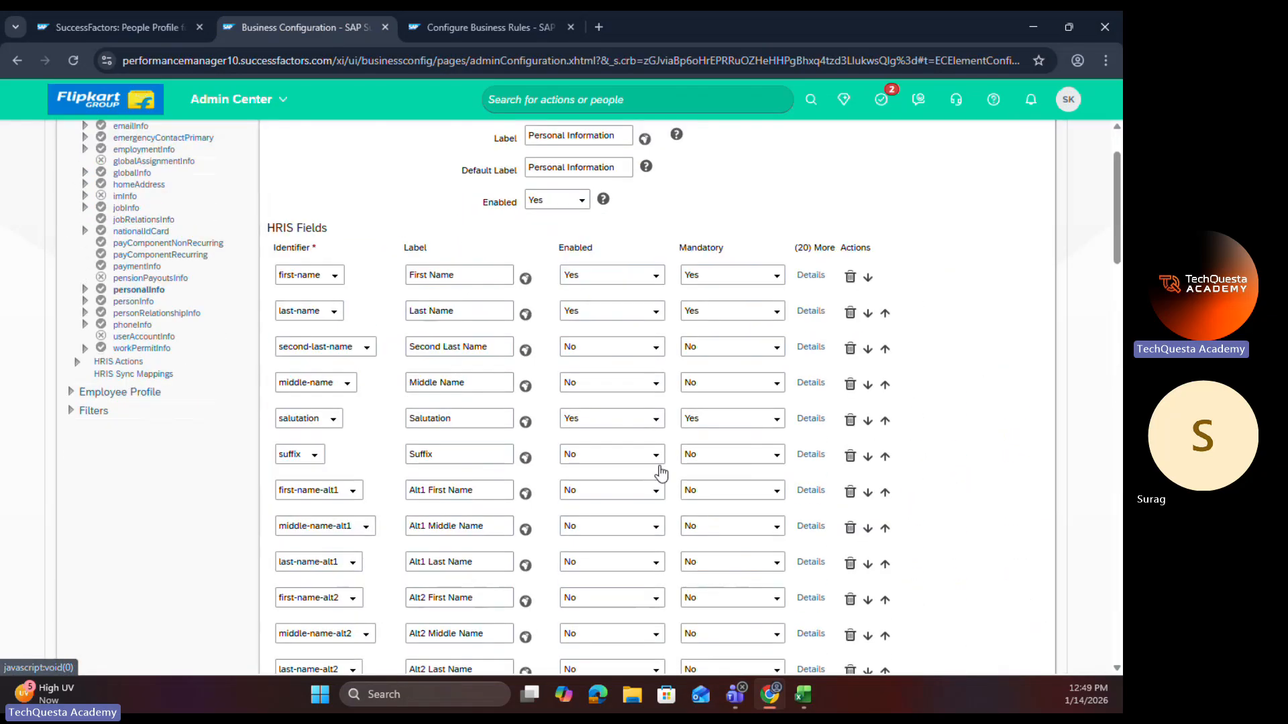
scroll(736, 595, down, 15)
scroll(692, 615, down, 5)
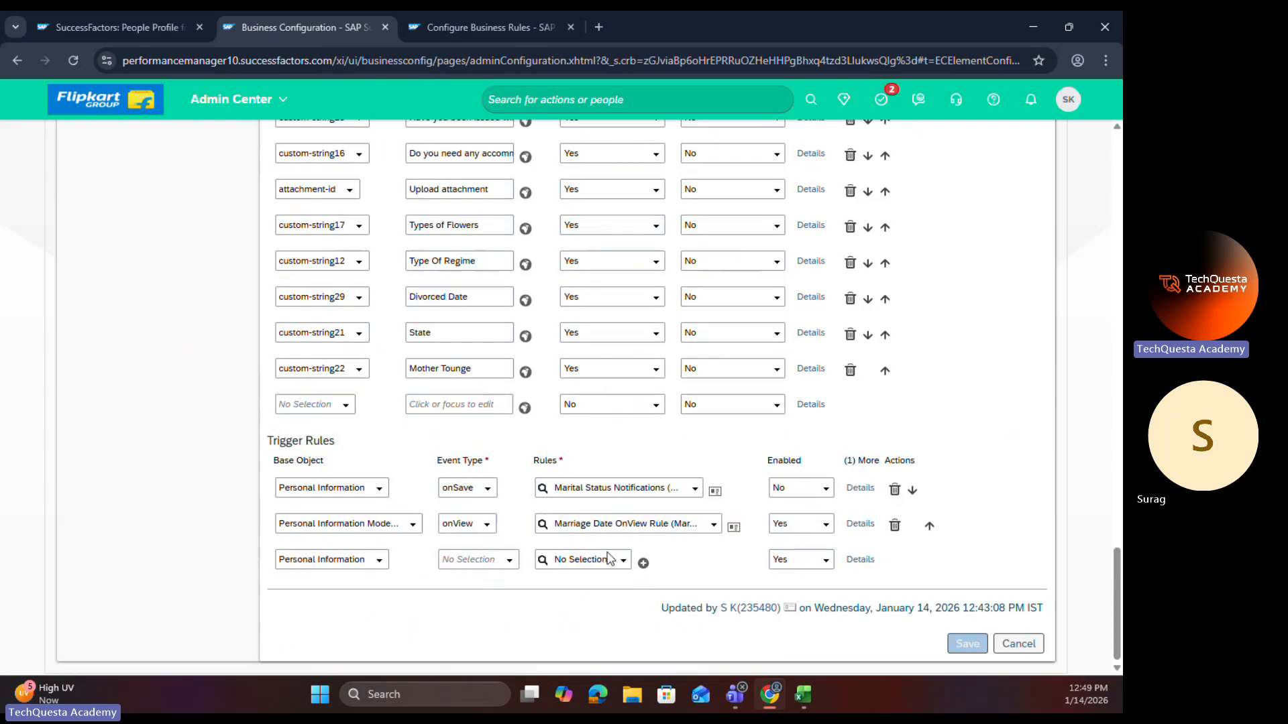
click(895, 526)
click(967, 625)
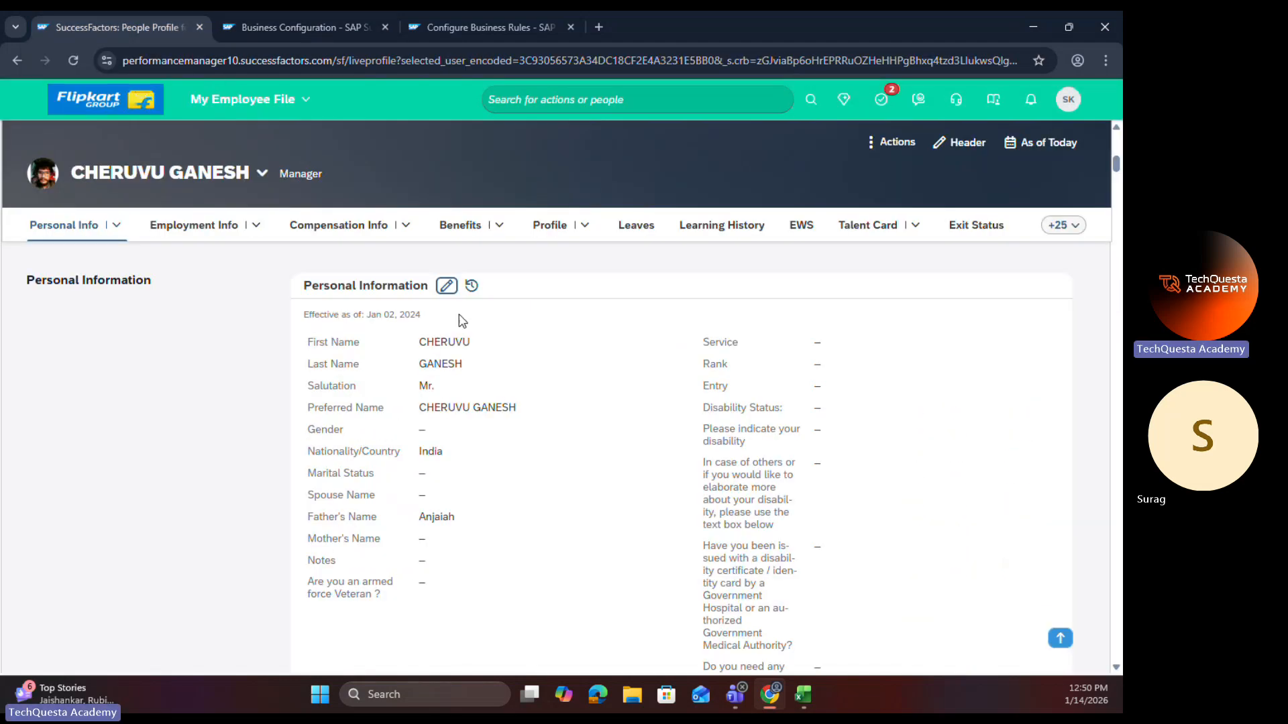
Step: Edit the employee's Personal Information again on the profile page, with changes effective Jan 14, 2026
click(447, 286)
click(261, 212)
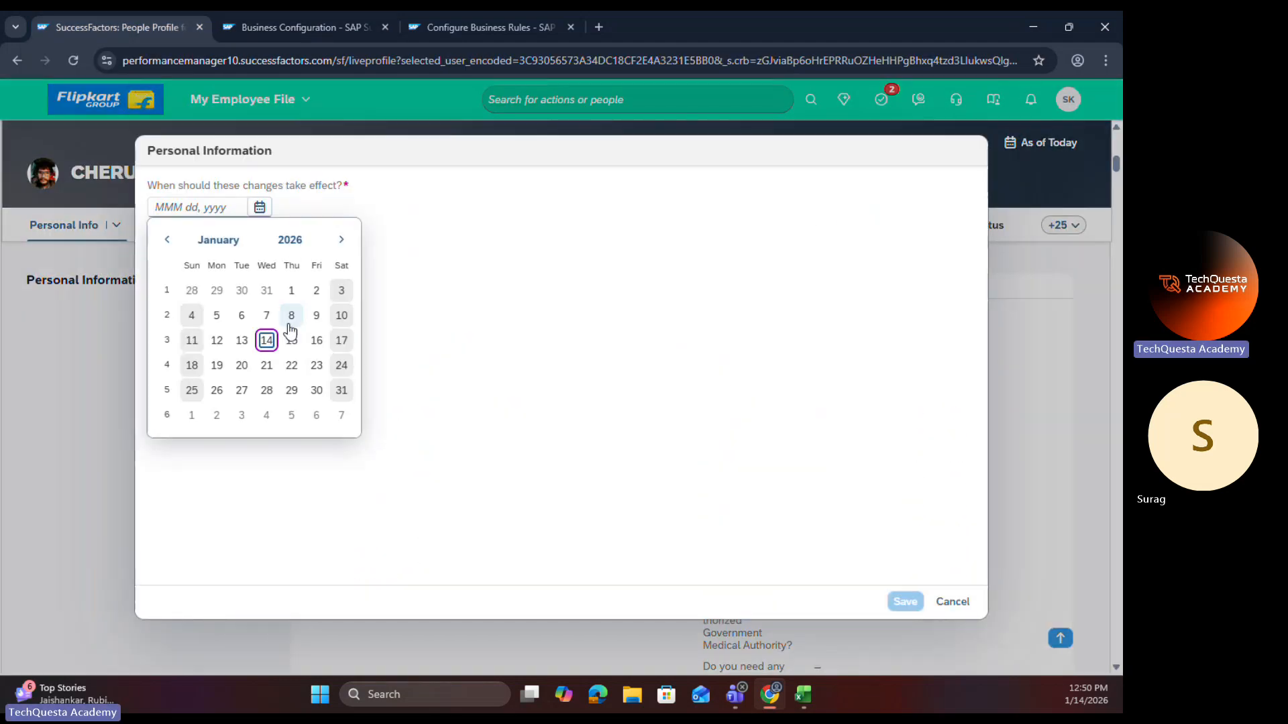
click(265, 336)
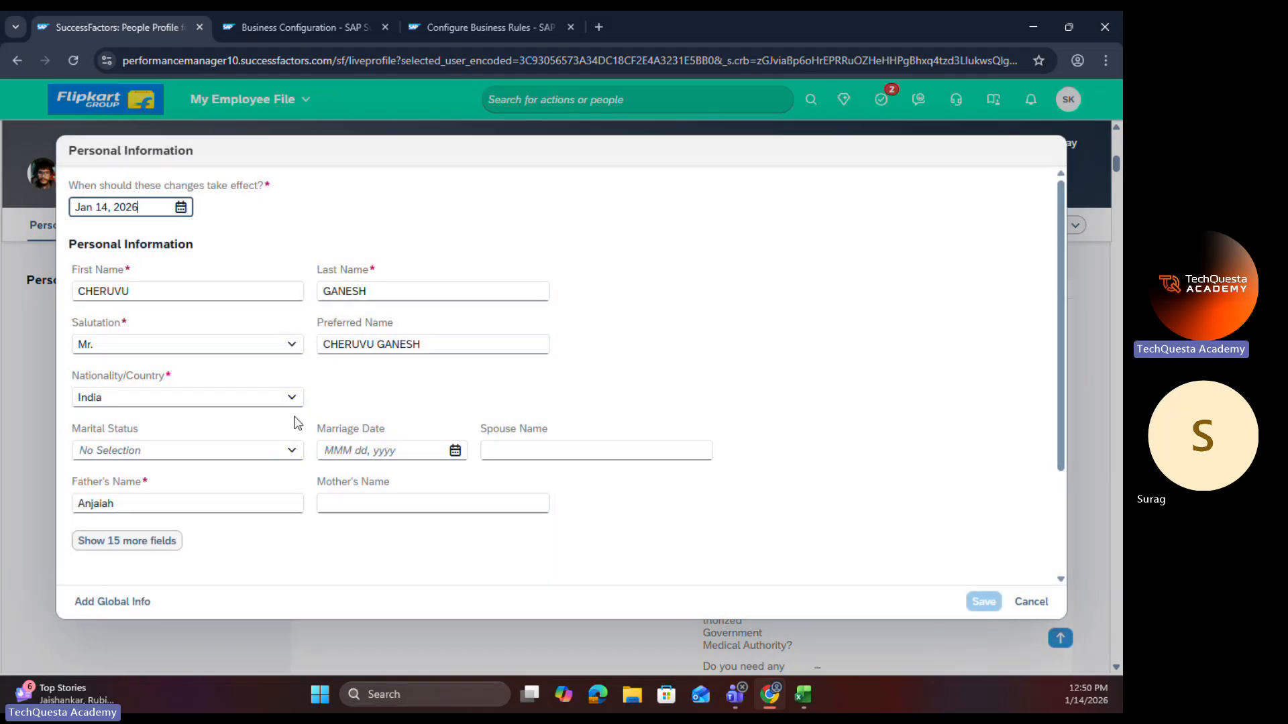
Step: Test the Marriage Date field's visibility by setting Marital Status to Divorced, Single and finally Married
click(292, 450)
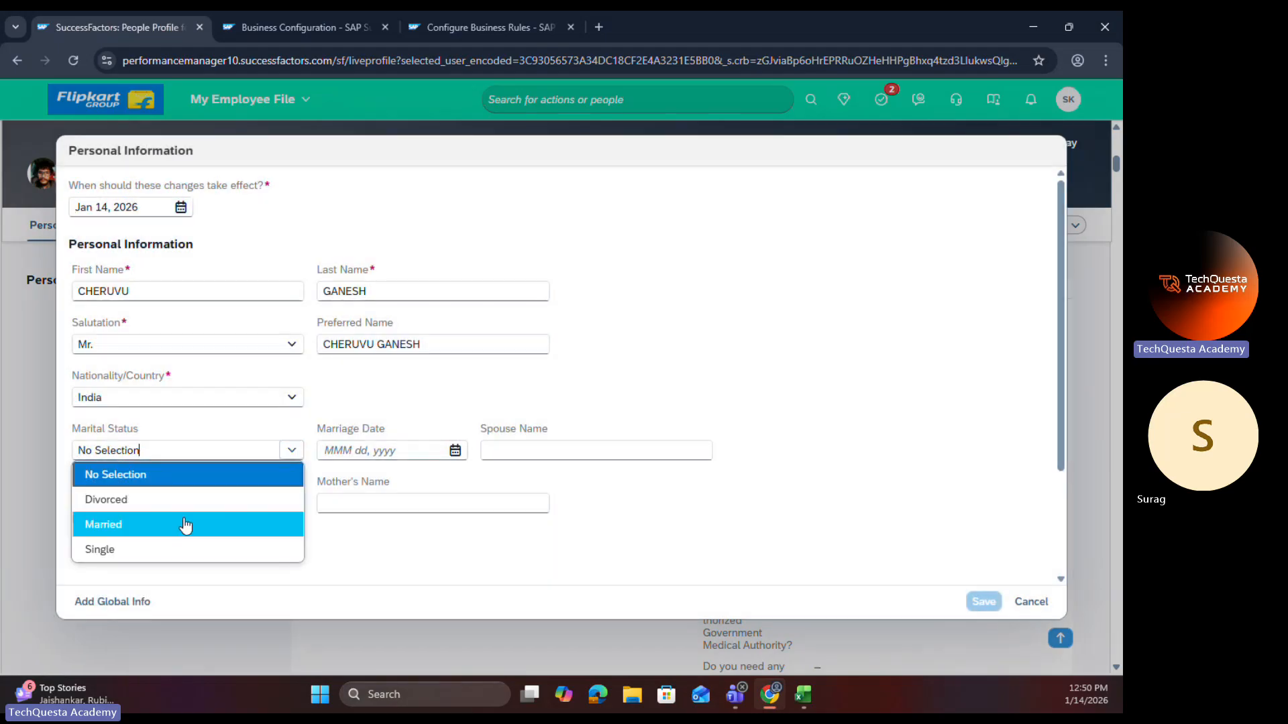
click(190, 504)
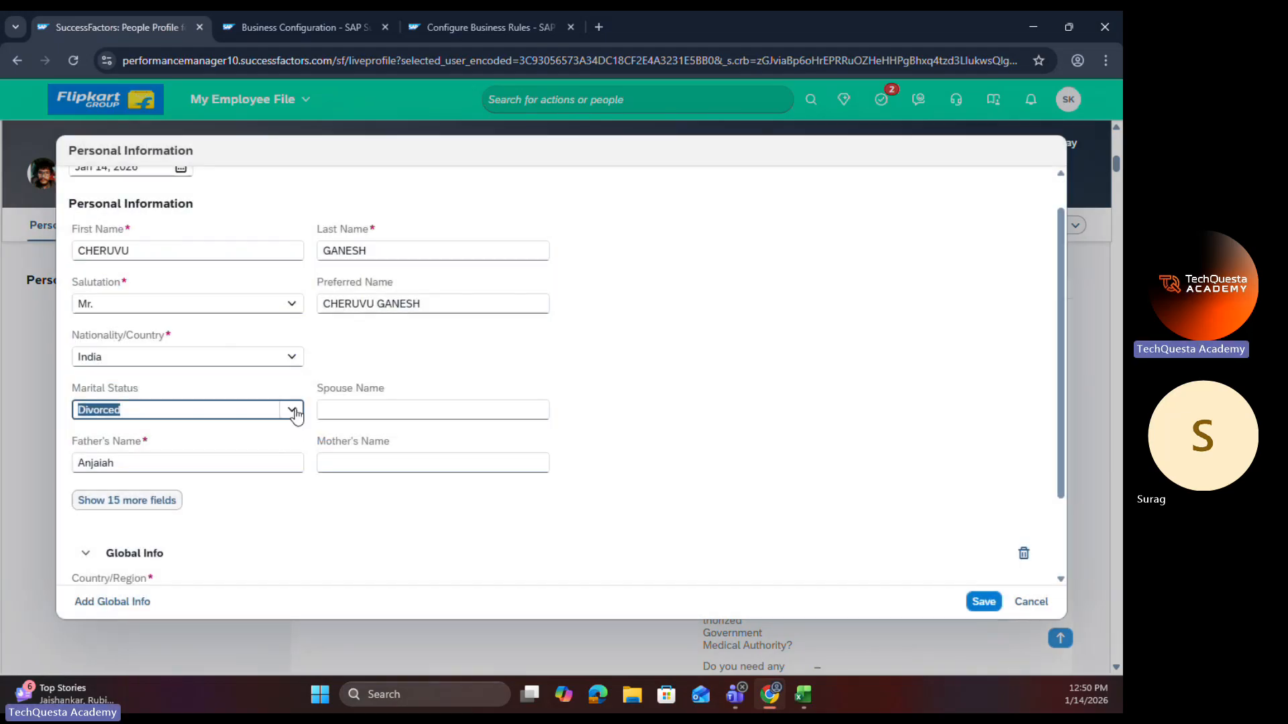
click(292, 409)
click(148, 512)
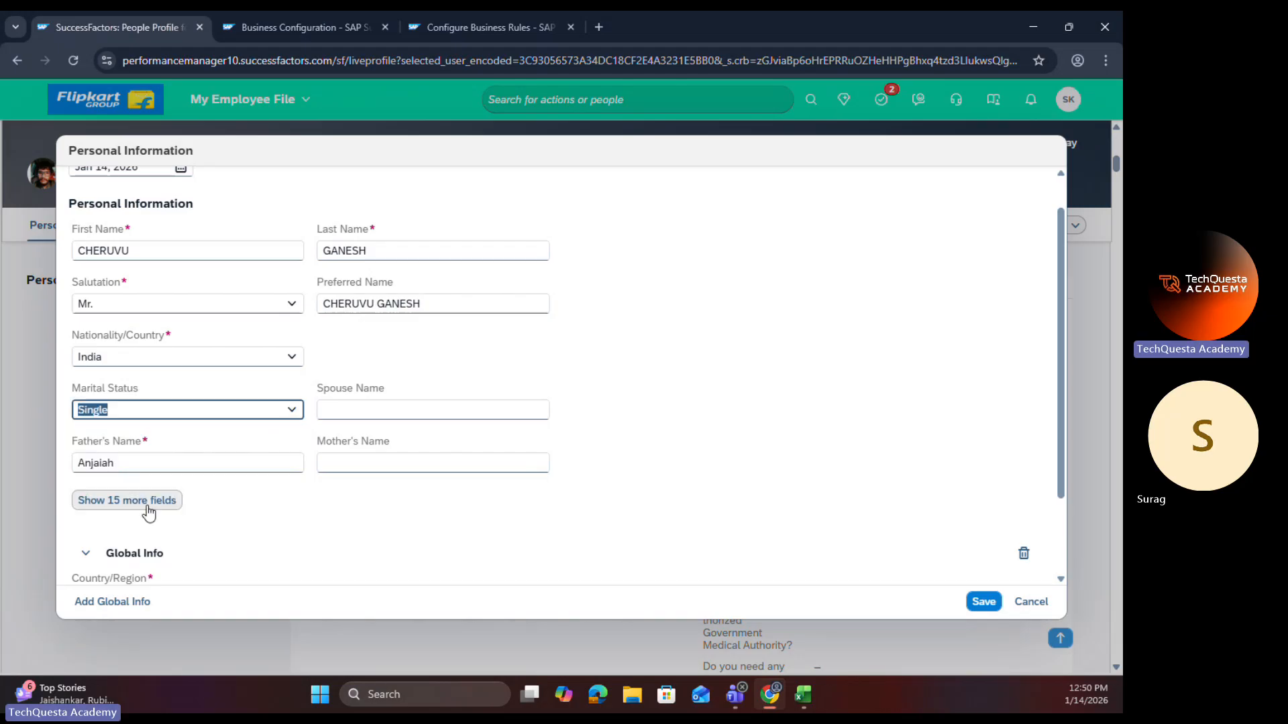
click(301, 413)
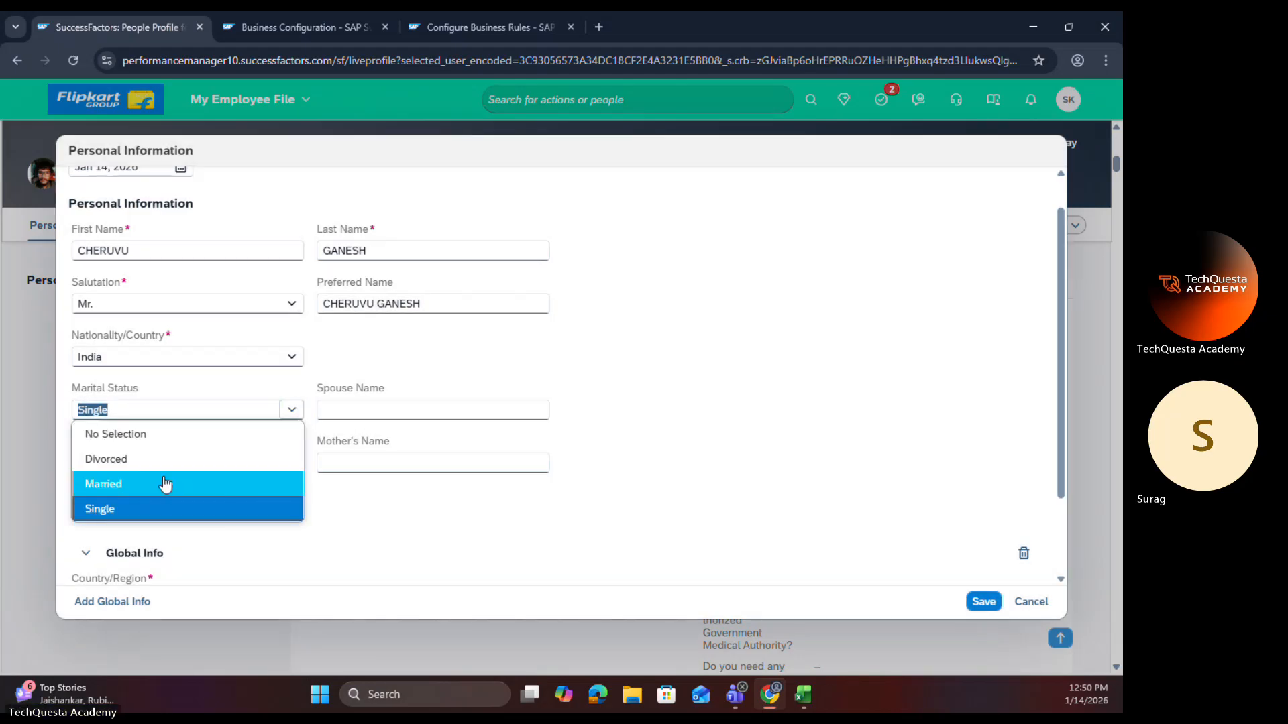
click(162, 479)
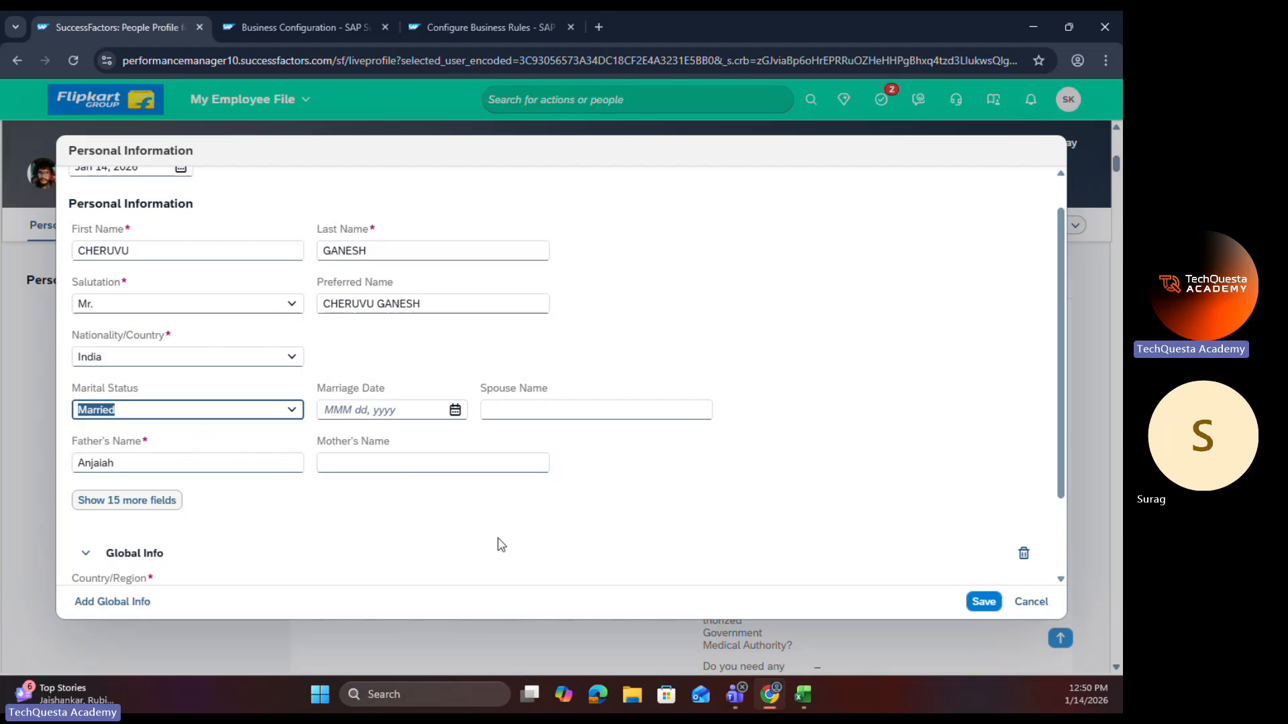
drag(386, 389, 313, 400)
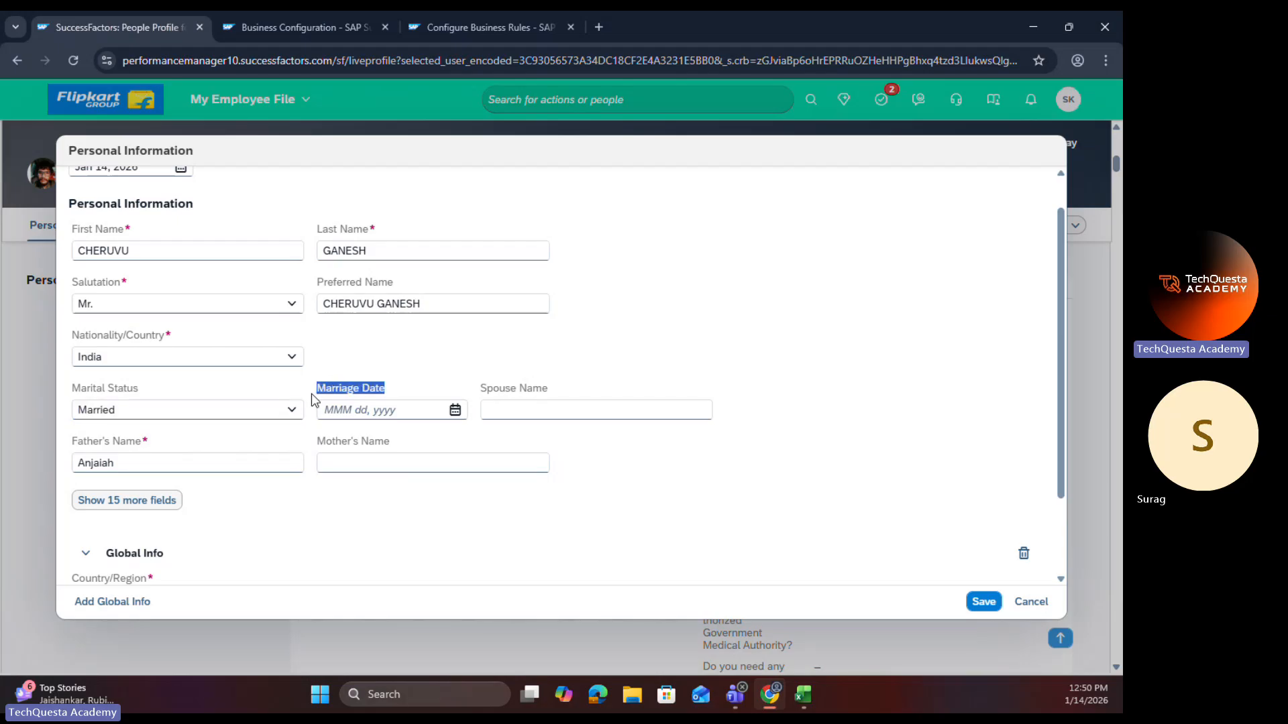